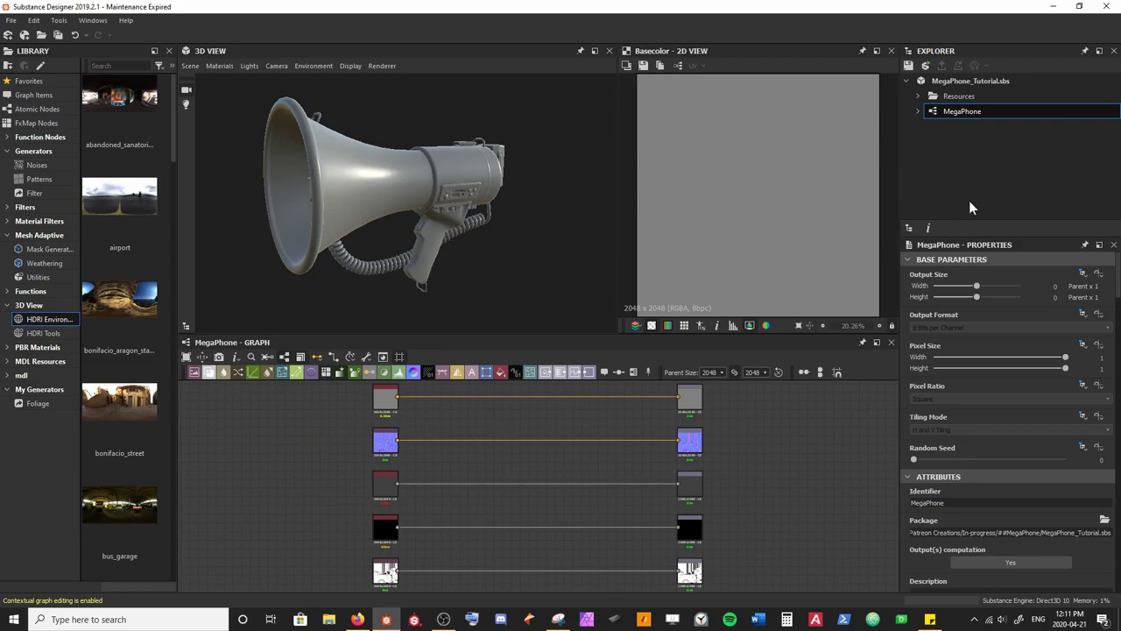
Step: Create a new Substance graph named Cord in the MegaPhone_Tutorial.sbs package from the PBR (Metallic/Roughness) template
{"action": "right_click", "coordinate": [955, 83]}
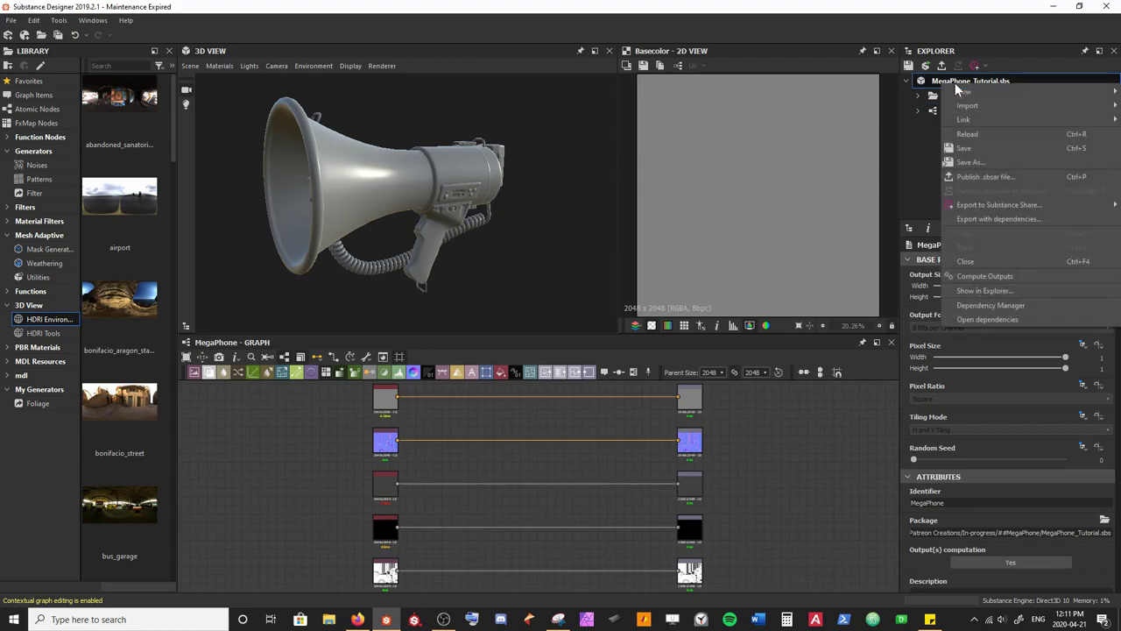
{"action": "mouse_move", "coordinate": [959, 91]}
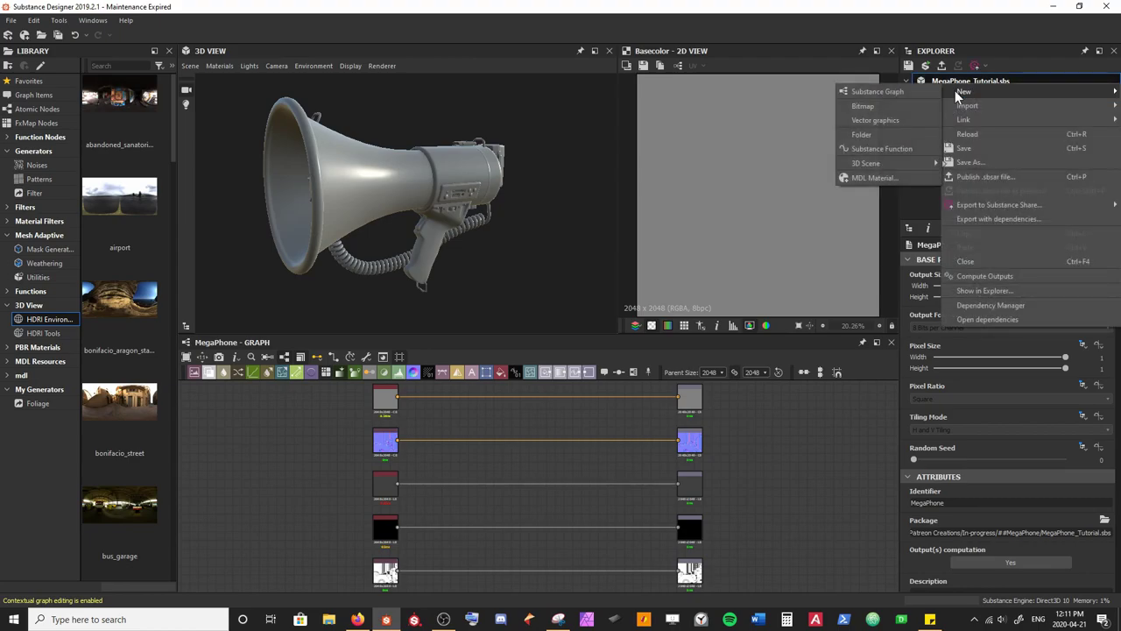
{"action": "left_click", "coordinate": [872, 90]}
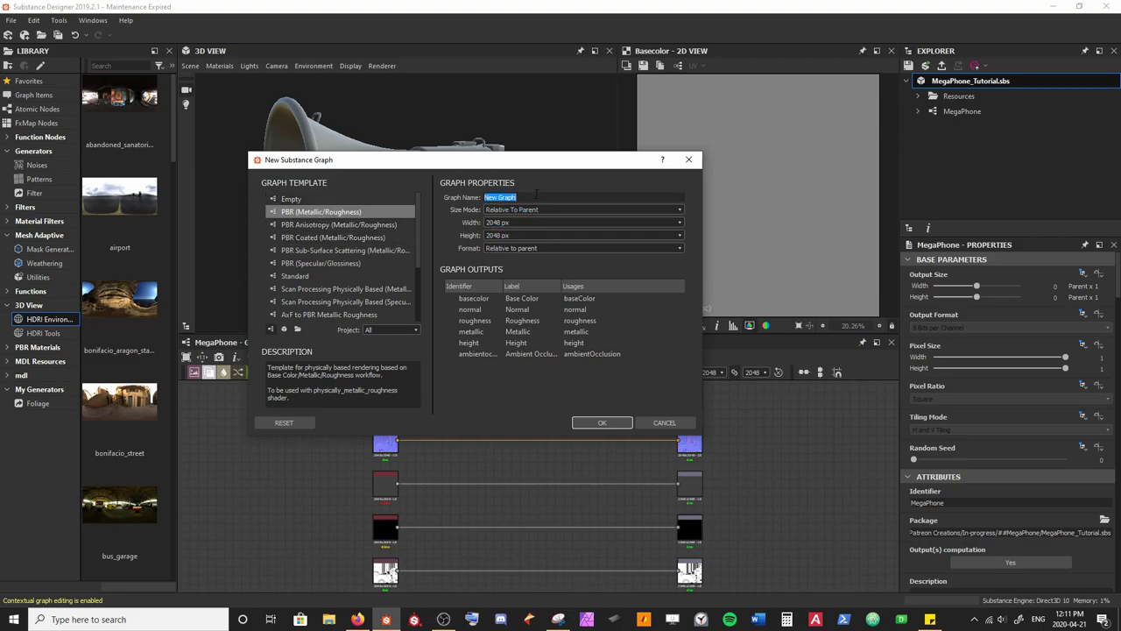
{"action": "type", "text": "Cord"}
{"action": "left_click_drag", "start_coordinate": [500, 165], "coordinate": [762, 233]}
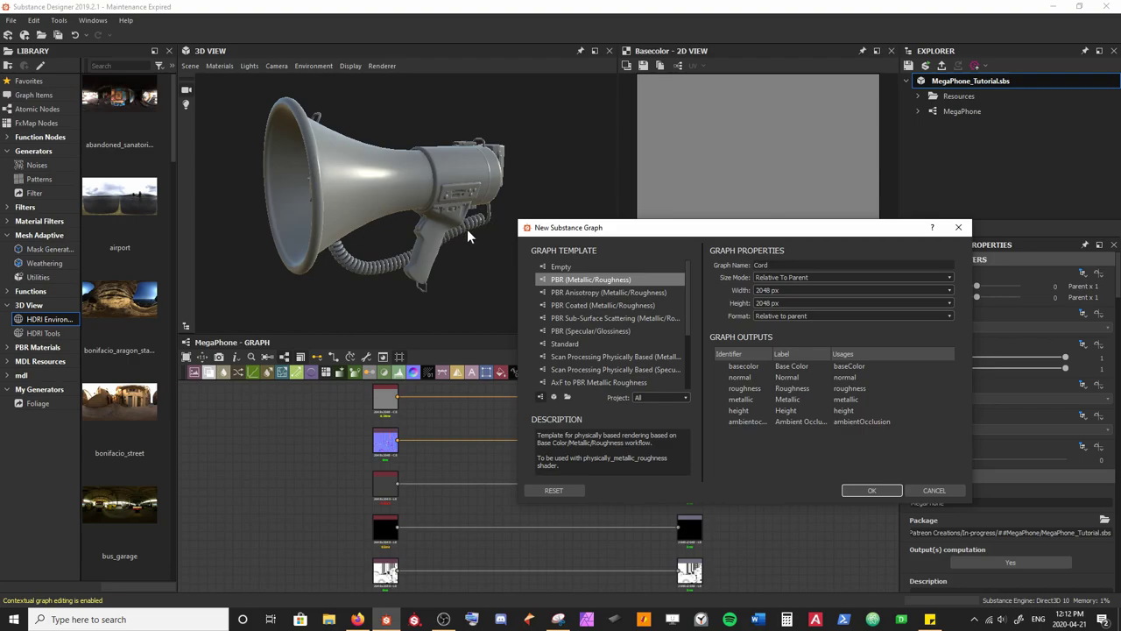
{"action": "left_click_drag", "start_coordinate": [593, 239], "coordinate": [381, 133]}
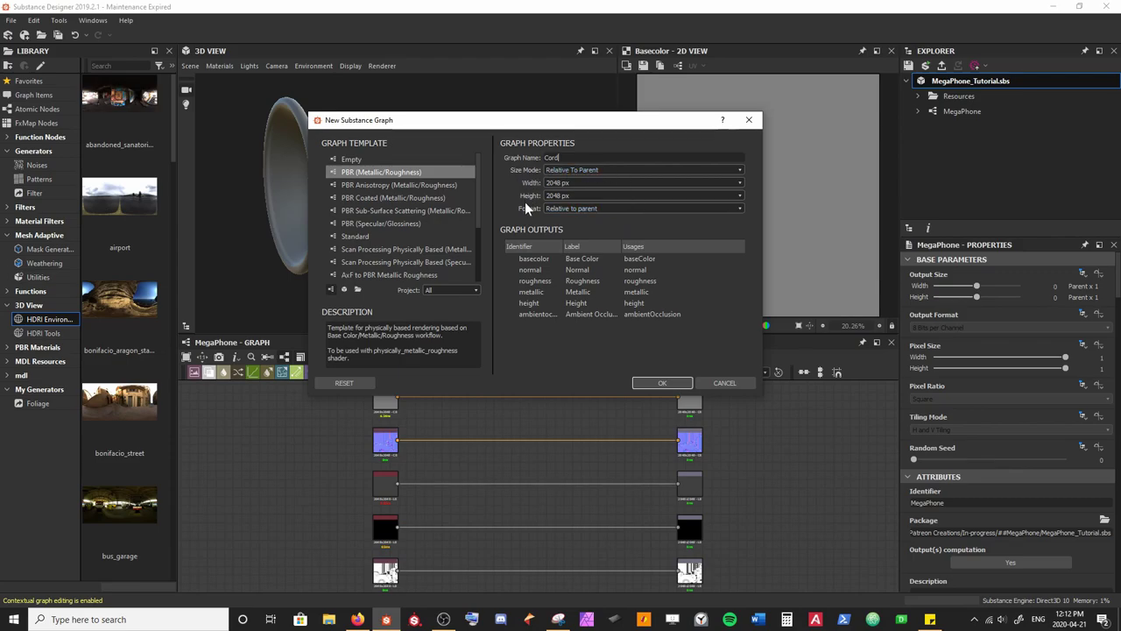
{"action": "left_click", "coordinate": [660, 383]}
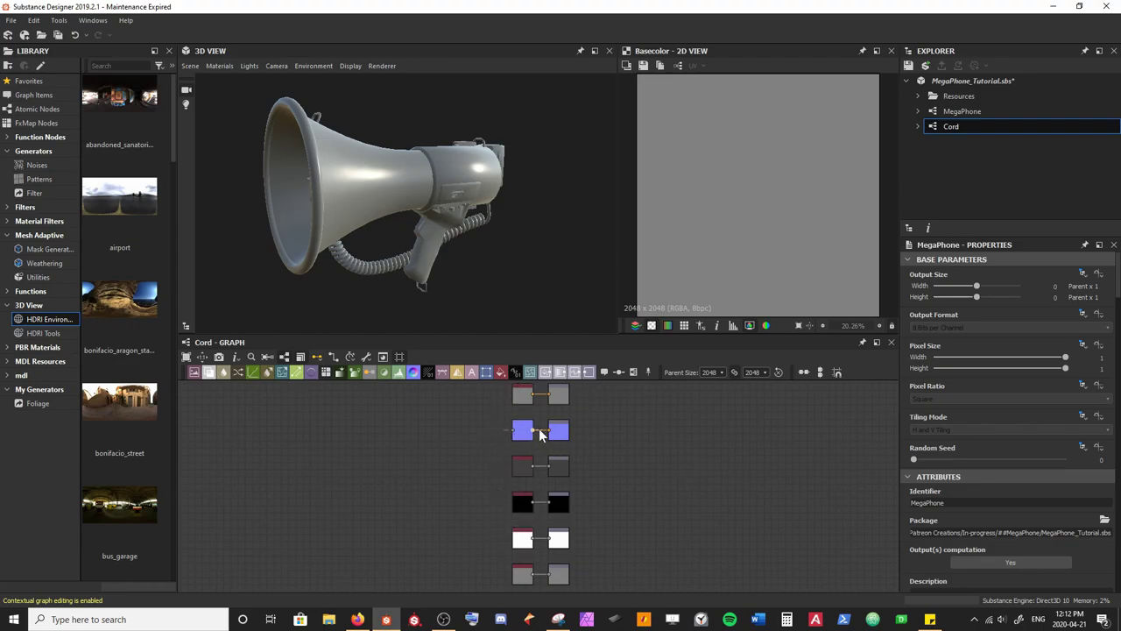
Step: Delete the Height output and its connected Uniform Color node from the Cord graph
{"action": "scroll", "coordinate": [600, 516], "scroll_direction": "up", "scroll_amount": 5}
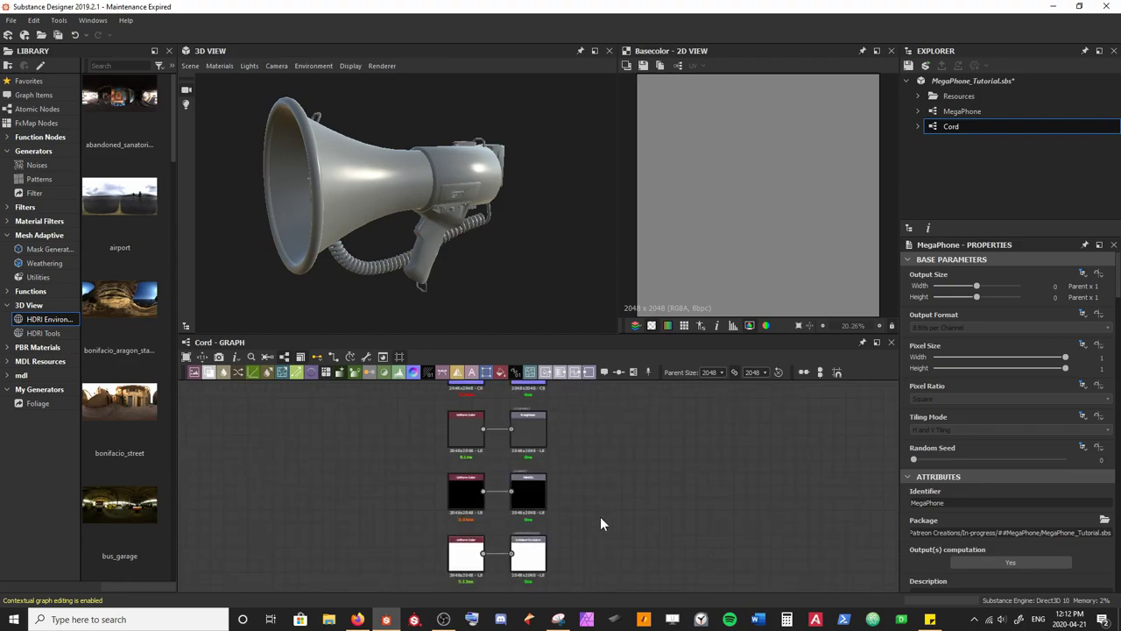
{"action": "scroll", "coordinate": [612, 454], "scroll_direction": "up", "scroll_amount": 3}
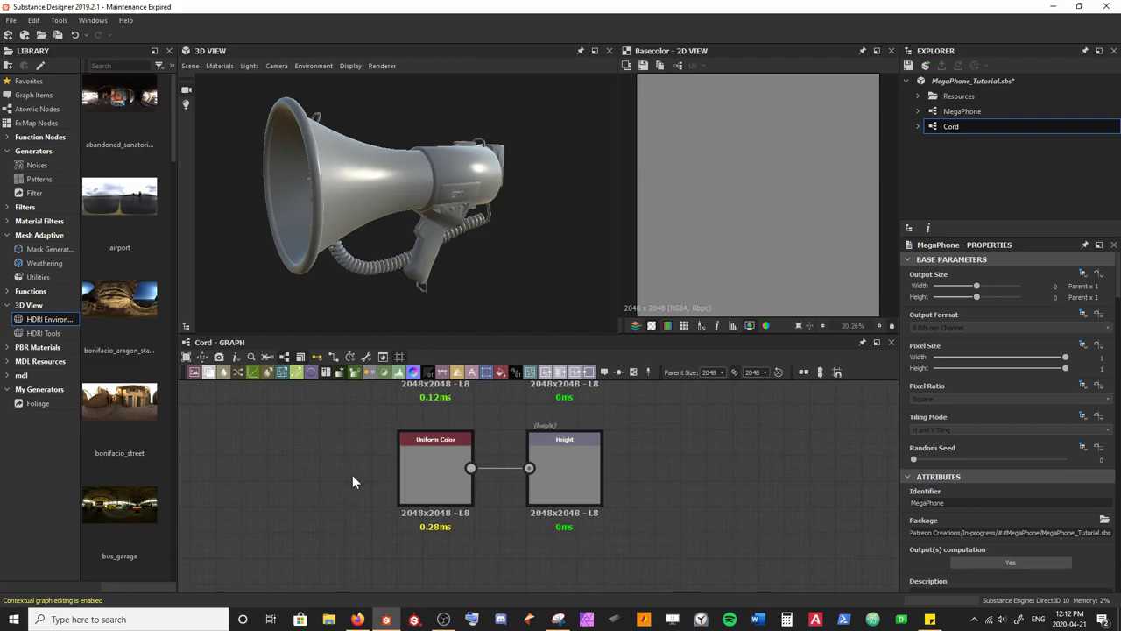
{"action": "left_click_drag", "start_coordinate": [352, 475], "coordinate": [569, 474]}
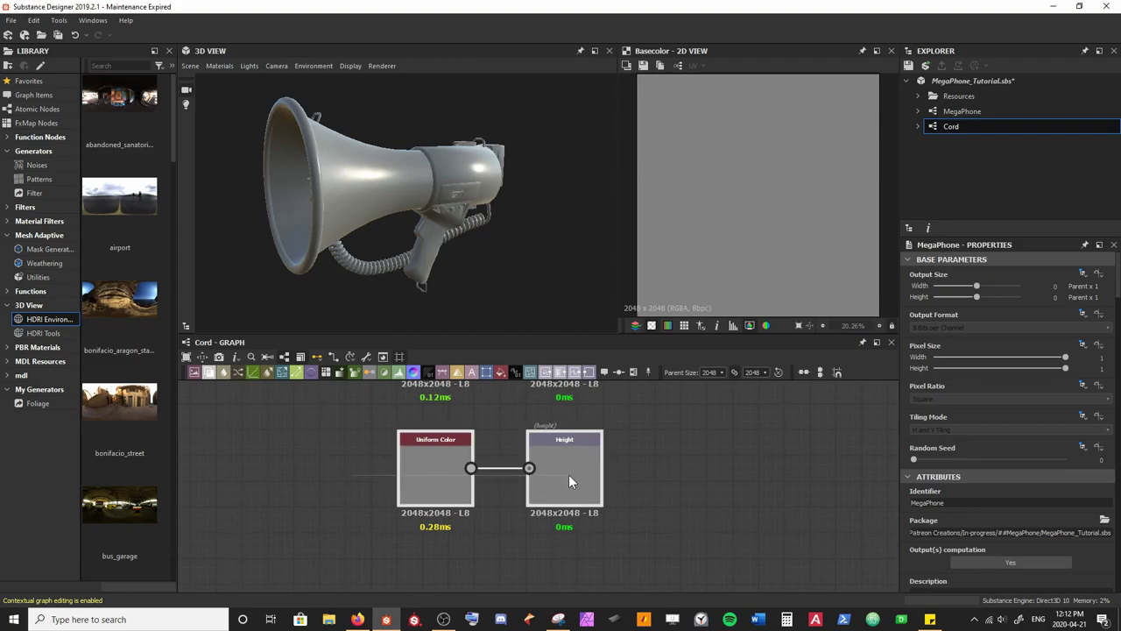
{"action": "key", "text": "Delete"}
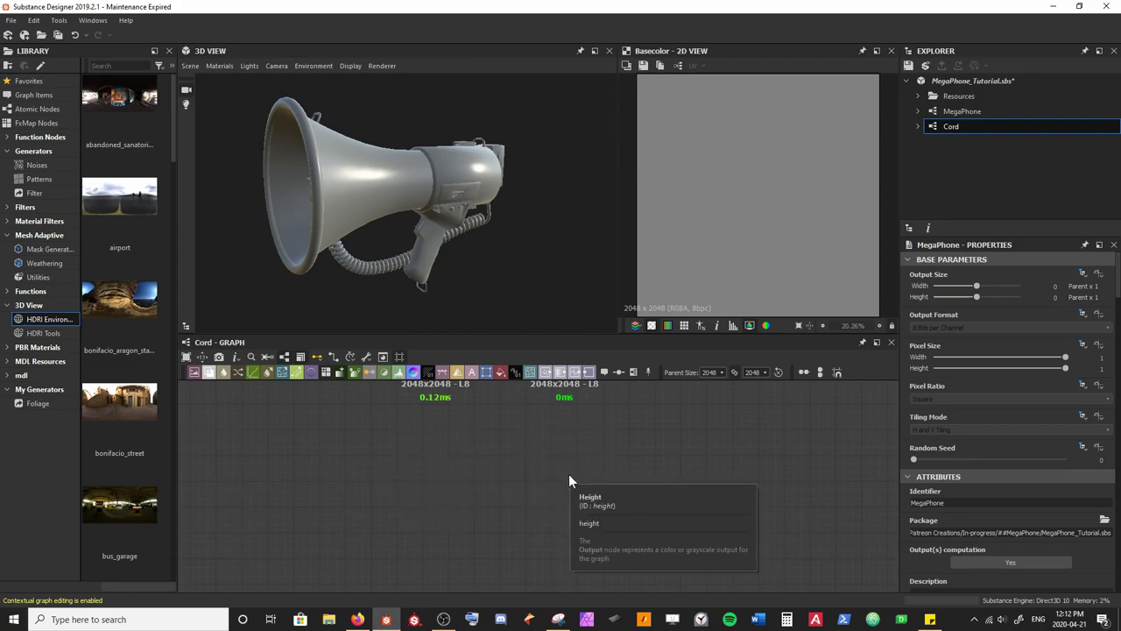
Step: Delete the five source nodes feeding the remaining outputs of the Cord graph, keeping only the output nodes
{"action": "scroll", "coordinate": [565, 474], "scroll_direction": "down", "scroll_amount": 4}
{"action": "middle_click_drag", "start_coordinate": [464, 419], "coordinate": [441, 496]}
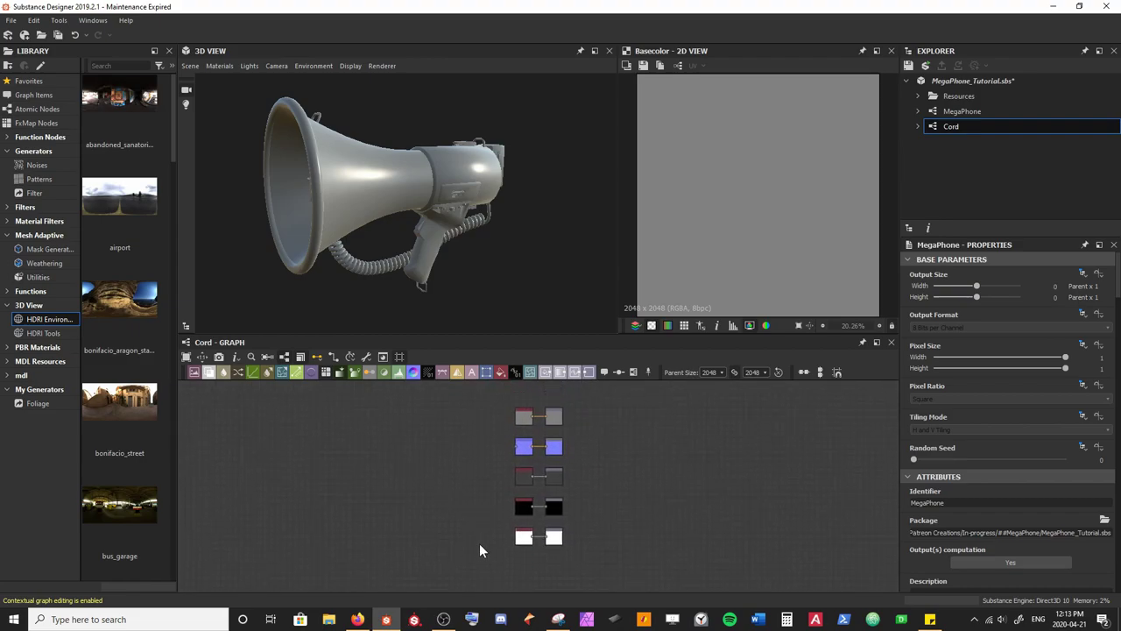
{"action": "left_click_drag", "start_coordinate": [500, 399], "coordinate": [519, 550]}
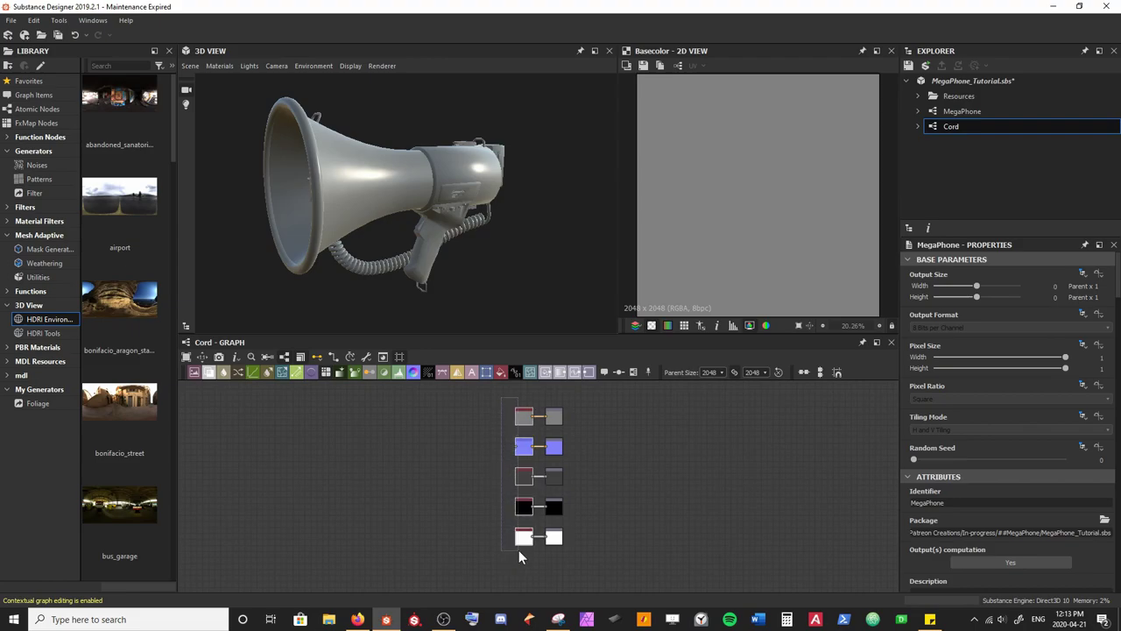
{"action": "key", "text": "Delete"}
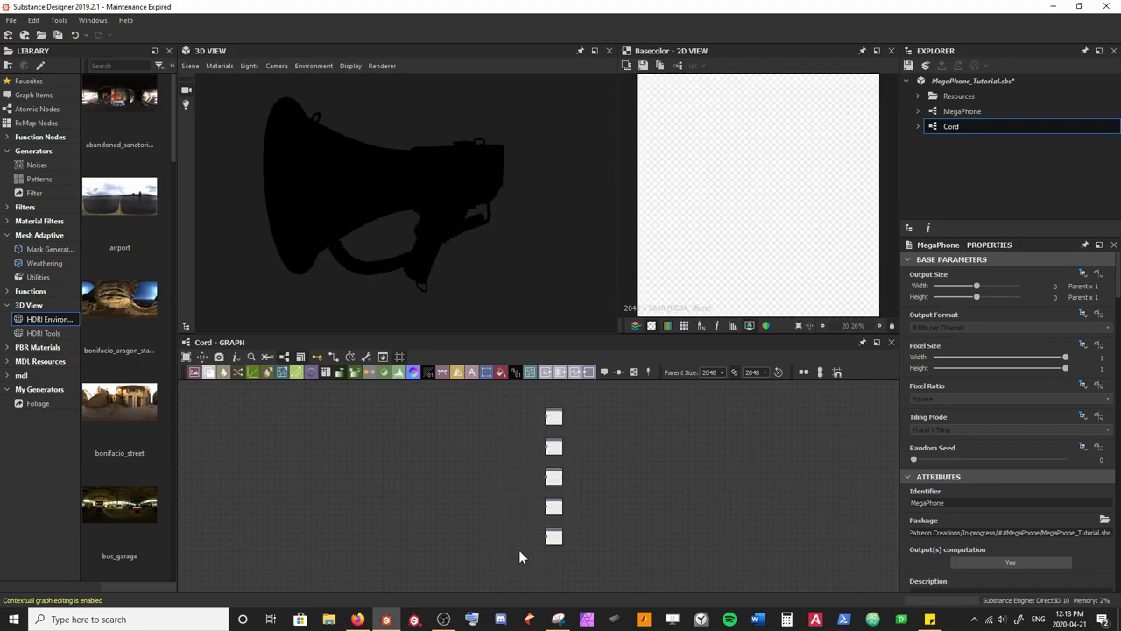
Step: Add the MegaPhone_AO bitmap resource to the Cord graph, connect it to the Ambient Occlusion output, and align it with that output
{"action": "scroll", "coordinate": [519, 555], "scroll_direction": "up", "scroll_amount": 1}
{"action": "scroll", "coordinate": [500, 464], "scroll_direction": "up", "scroll_amount": 2}
{"action": "middle_click_drag", "start_coordinate": [500, 464], "coordinate": [513, 466]}
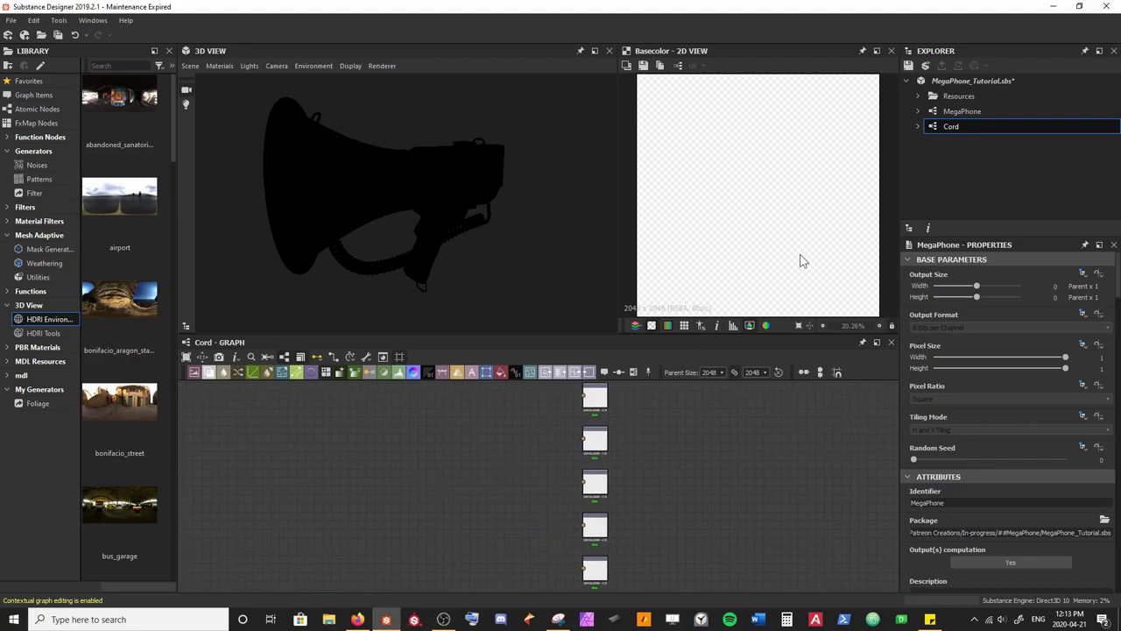
{"action": "left_click", "coordinate": [919, 96]}
{"action": "left_click", "coordinate": [989, 113]}
{"action": "double_click", "coordinate": [989, 113]}
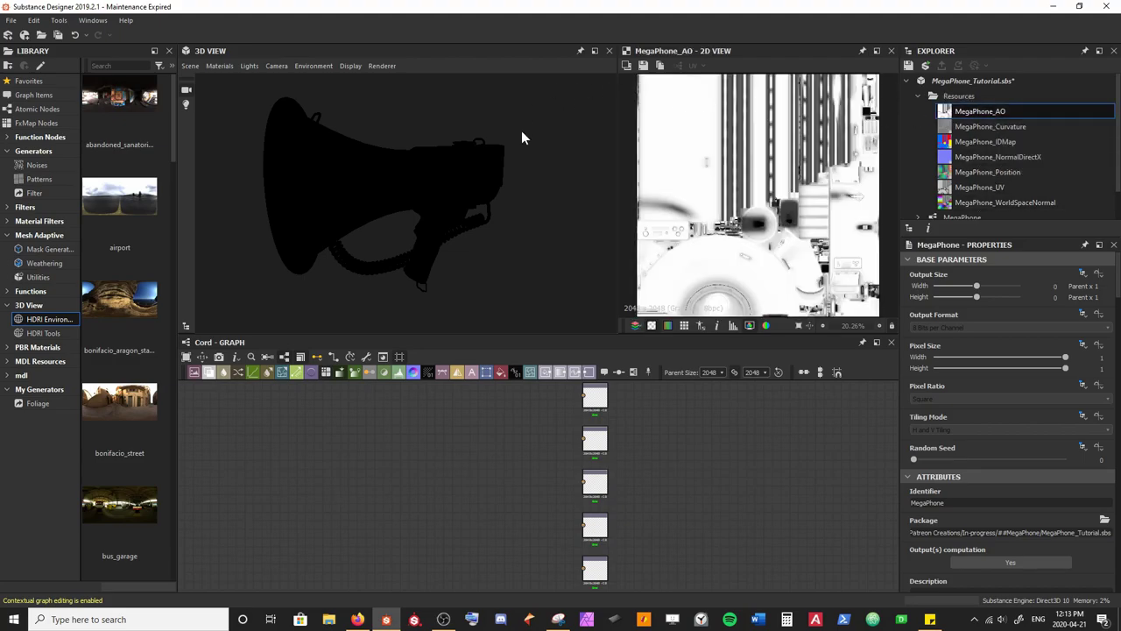
{"action": "left_click_drag", "start_coordinate": [980, 111], "coordinate": [459, 544]}
{"action": "scroll", "coordinate": [496, 491], "scroll_direction": "up", "scroll_amount": 2}
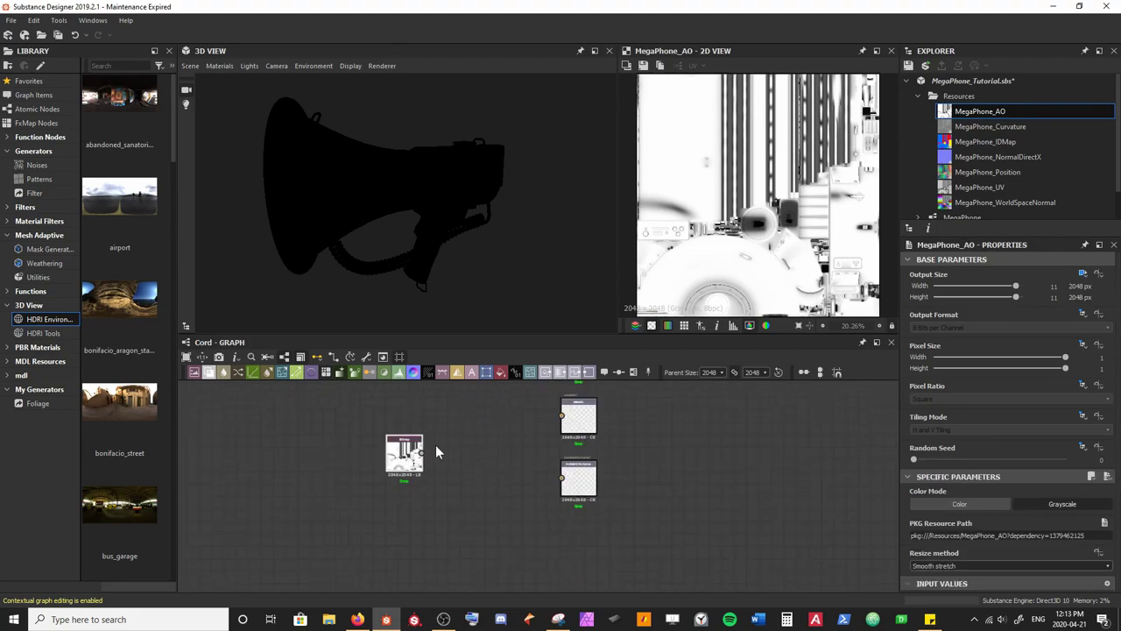
{"action": "left_click_drag", "start_coordinate": [427, 456], "coordinate": [562, 478]}
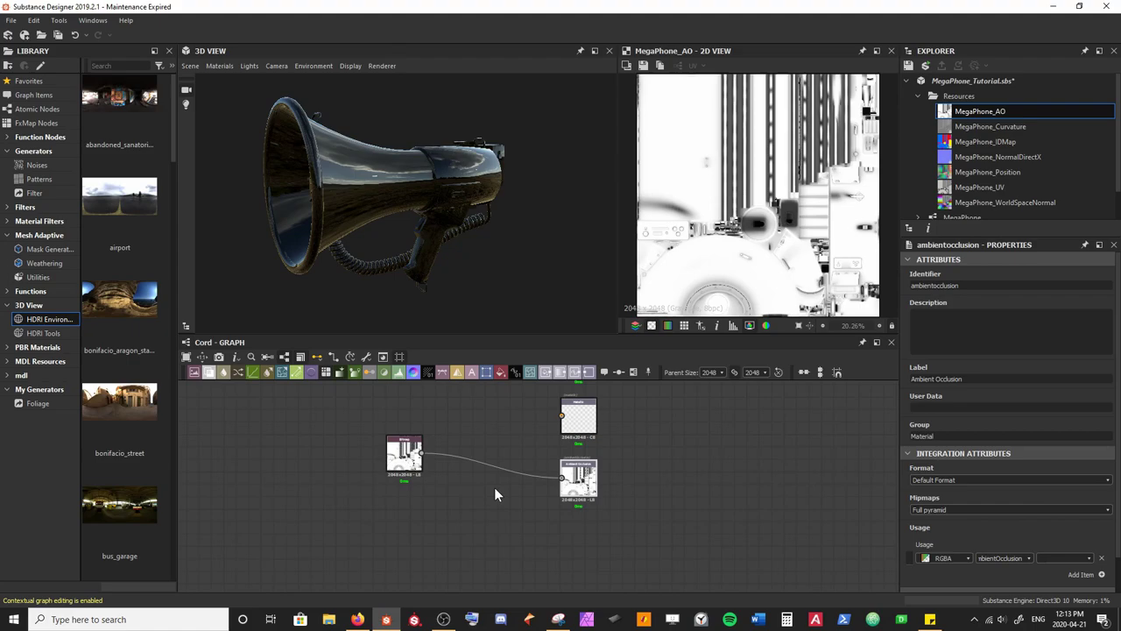
{"action": "scroll", "coordinate": [495, 490], "scroll_direction": "up", "scroll_amount": 3}
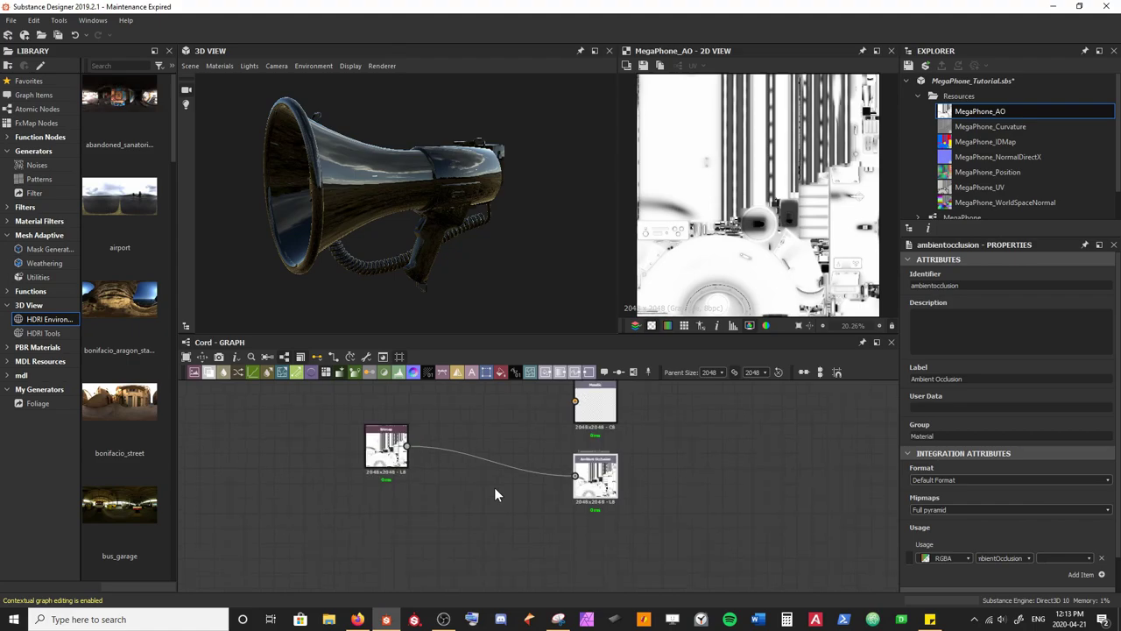
{"action": "left_click_drag", "start_coordinate": [359, 462], "coordinate": [395, 501]}
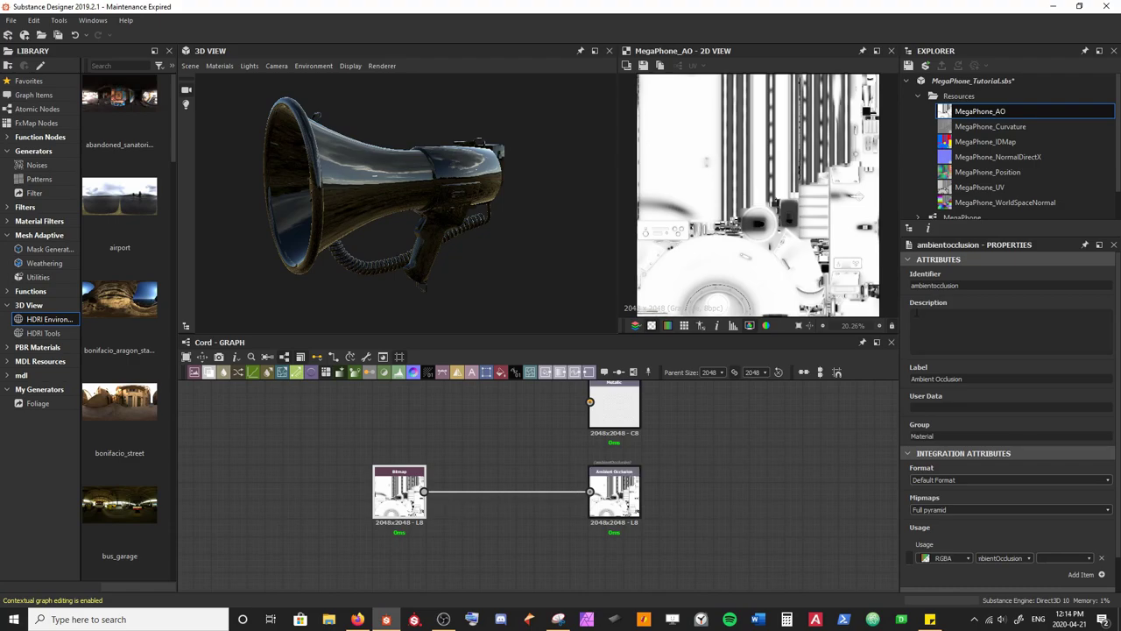
Step: Collapse the Resources folder and delete the MegaPhone_AO bitmap node from the Cord graph
{"action": "left_click", "coordinate": [918, 95]}
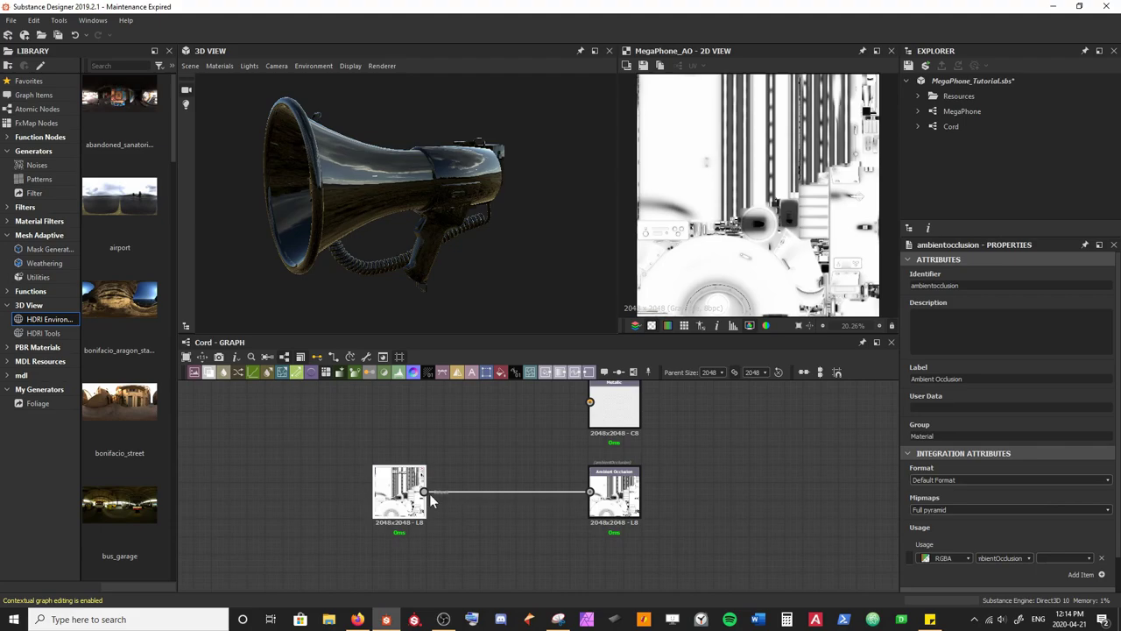
{"action": "left_click", "coordinate": [399, 497]}
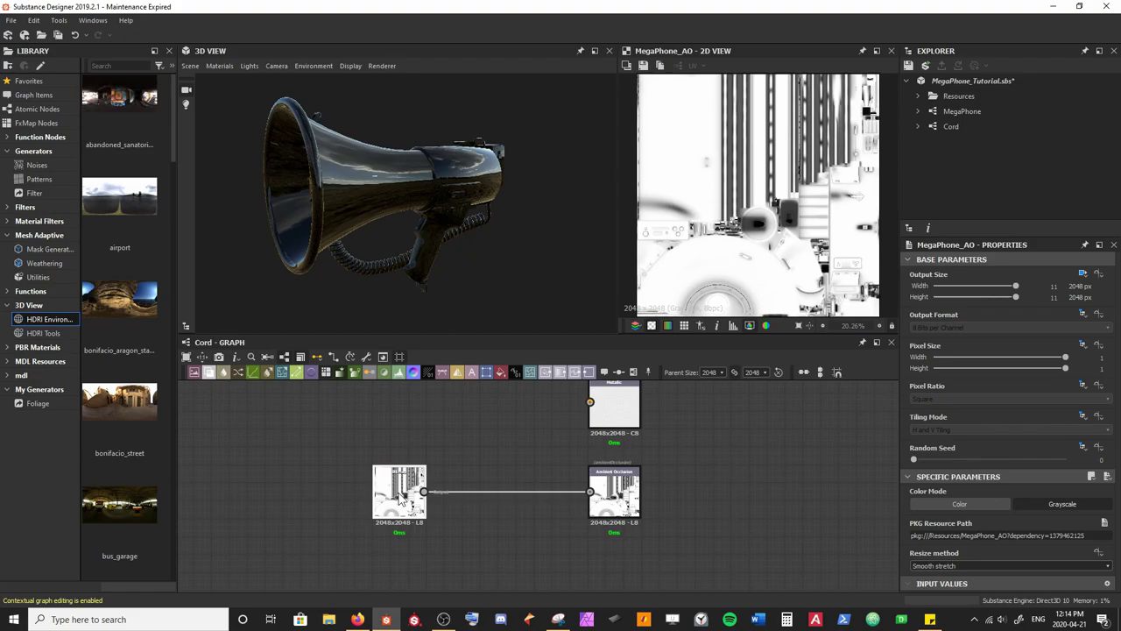
{"action": "key", "text": "Delete"}
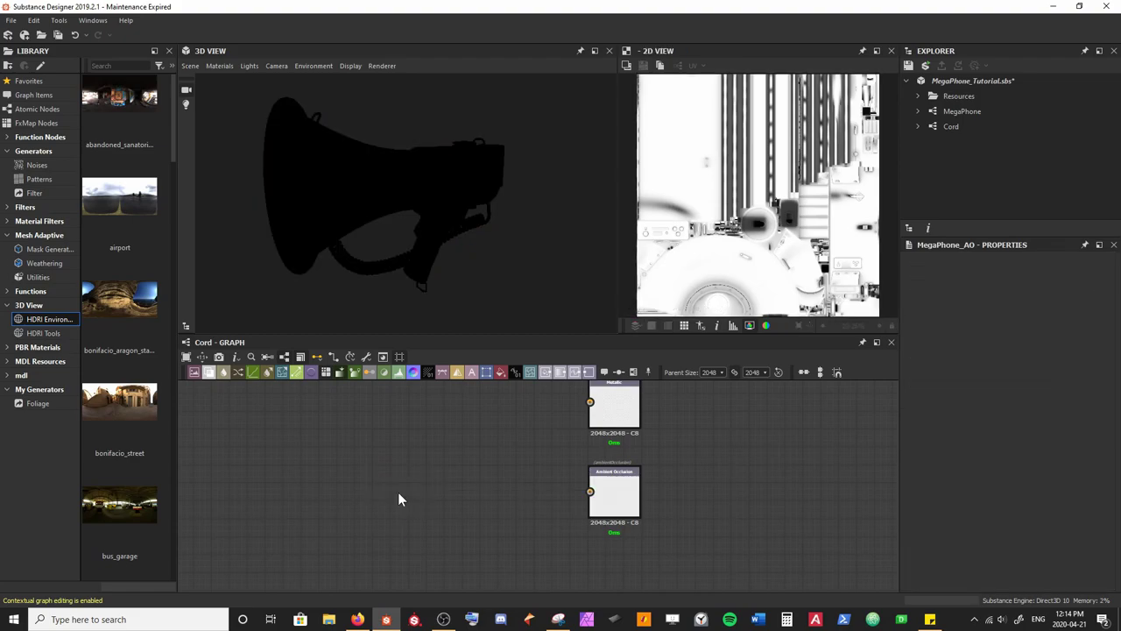
Step: Add an Input Grayscale node to the Cord graph, level with the Ambient Occlusion output
{"action": "key", "text": "space"}
{"action": "type", "text": "input"}
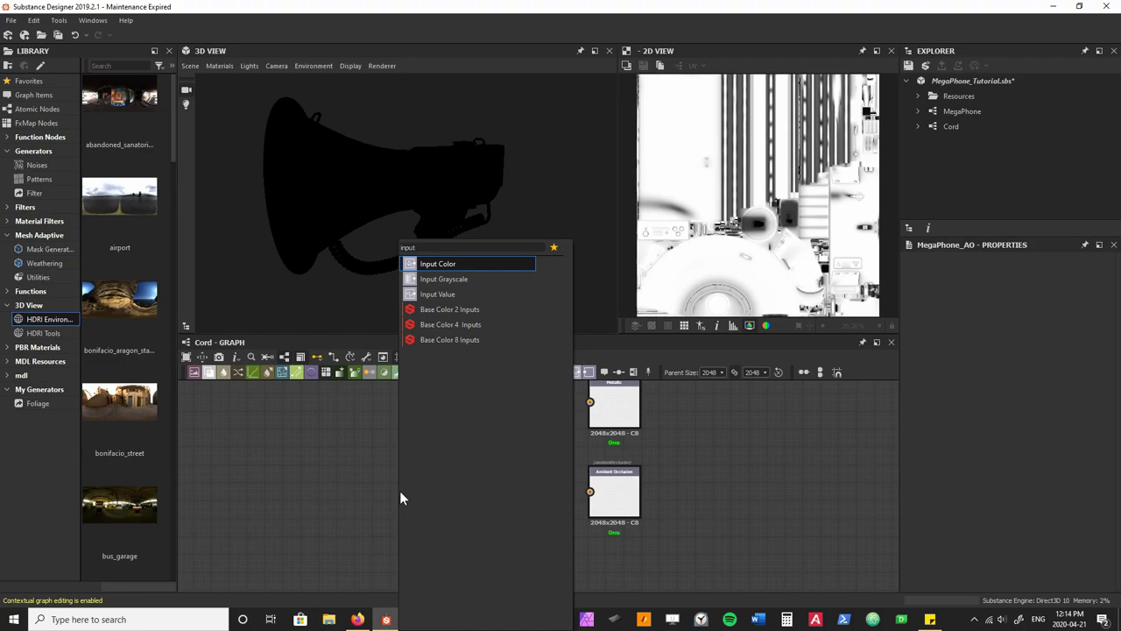
{"action": "left_click", "coordinate": [486, 279]}
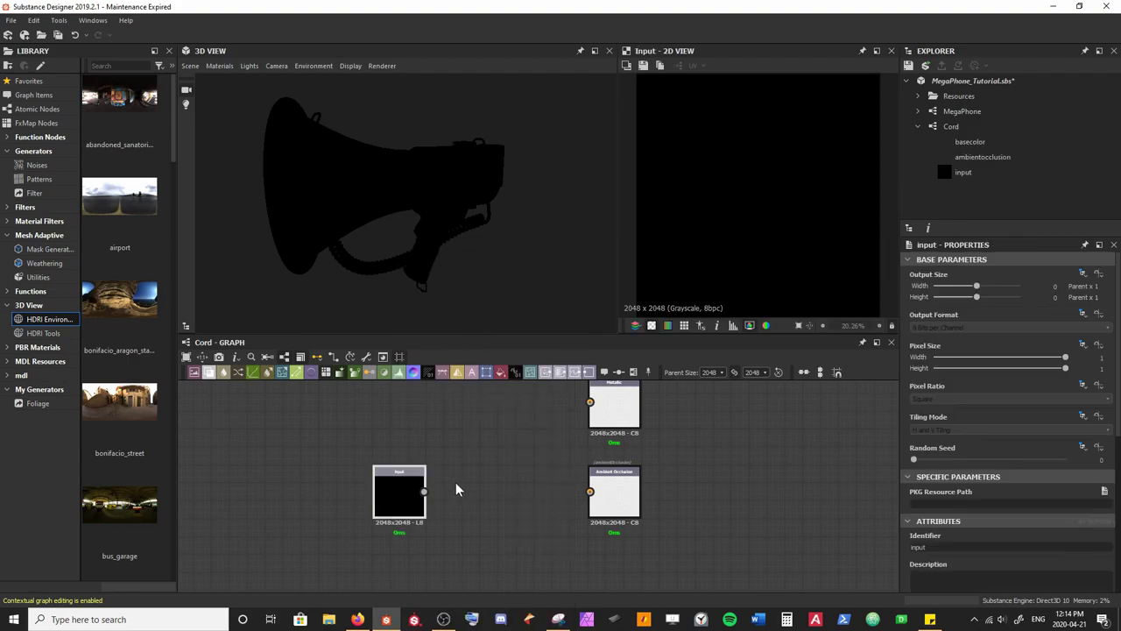
{"action": "scroll", "coordinate": [473, 486], "scroll_direction": "up", "scroll_amount": 3}
{"action": "middle_click_drag", "start_coordinate": [483, 478], "coordinate": [446, 481]}
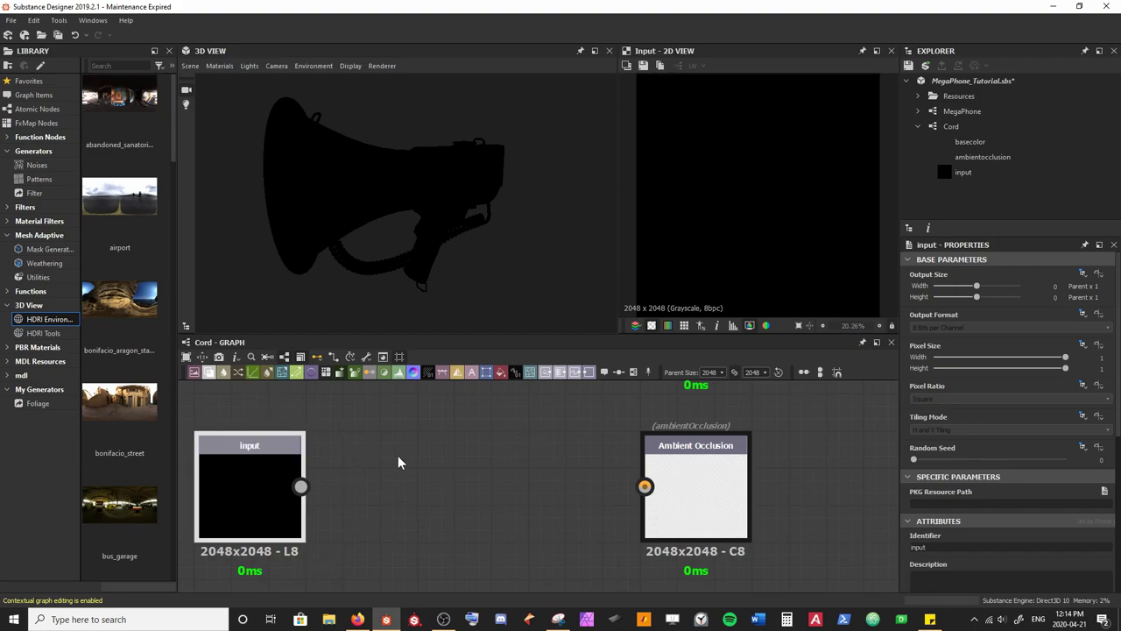
{"action": "left_click", "coordinate": [917, 95]}
{"action": "left_click_drag", "start_coordinate": [982, 111], "coordinate": [451, 447]}
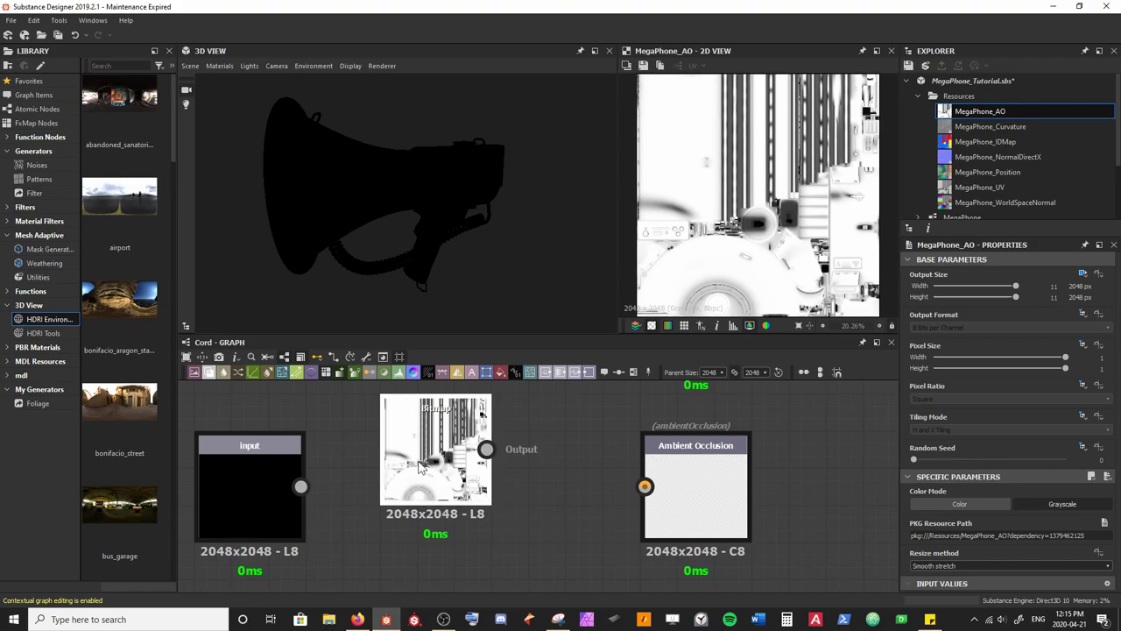
{"action": "key", "text": "Delete"}
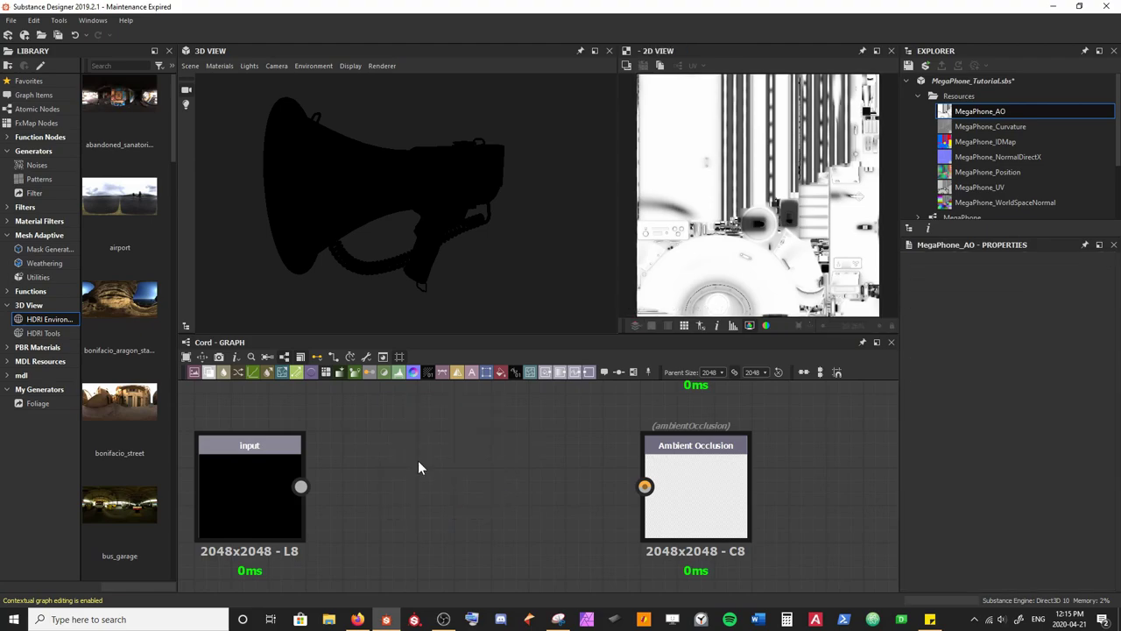
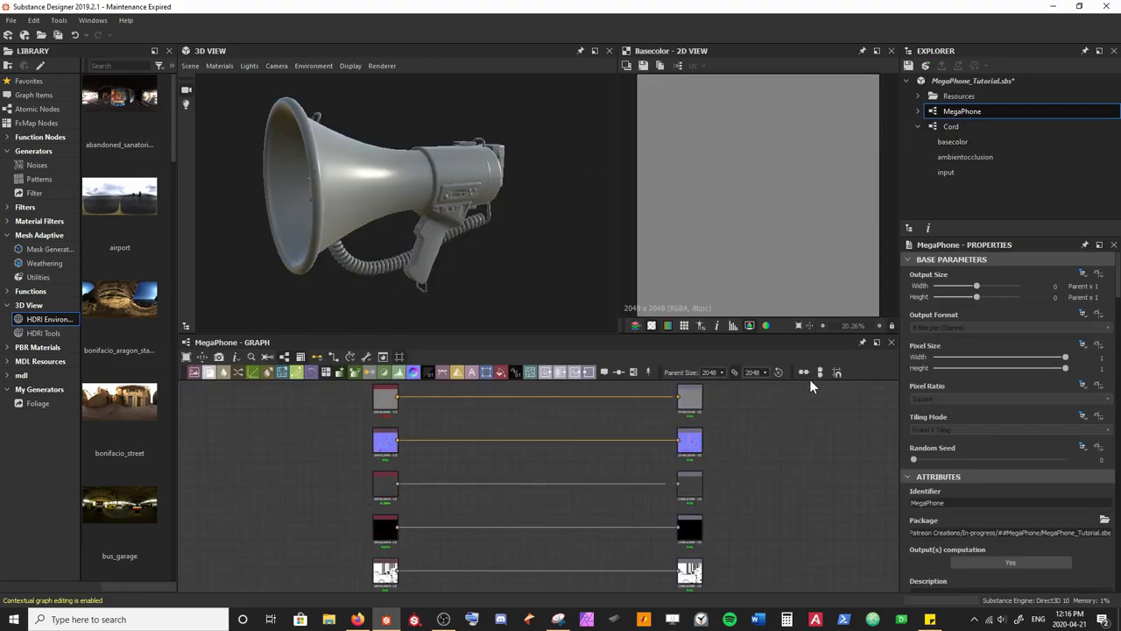
Step: Insert the Cord graph as a node in the MegaPhone graph and place it between the Metallic and Ambient Occlusion rows
{"action": "left_click", "coordinate": [918, 127]}
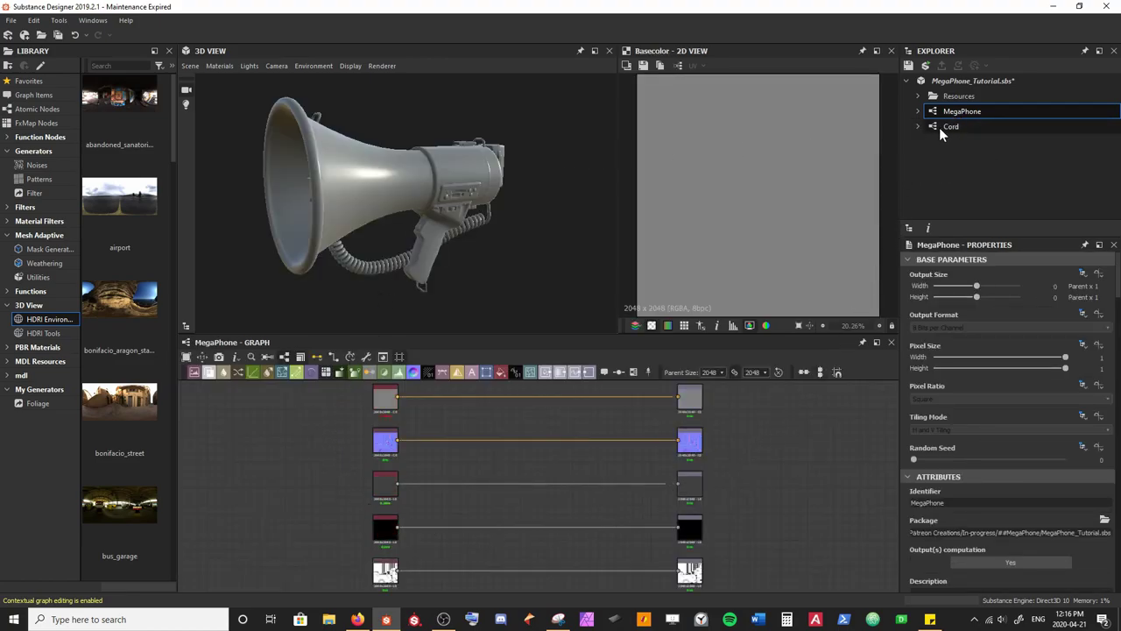
{"action": "left_click", "coordinate": [952, 128]}
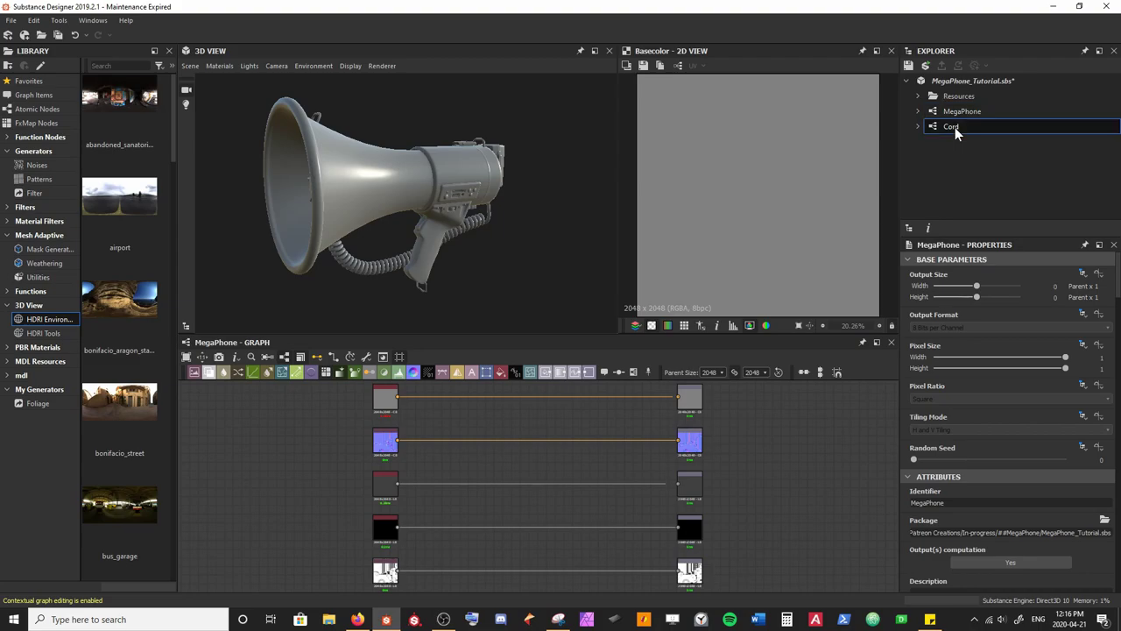
{"action": "left_click_drag", "start_coordinate": [954, 129], "coordinate": [517, 473]}
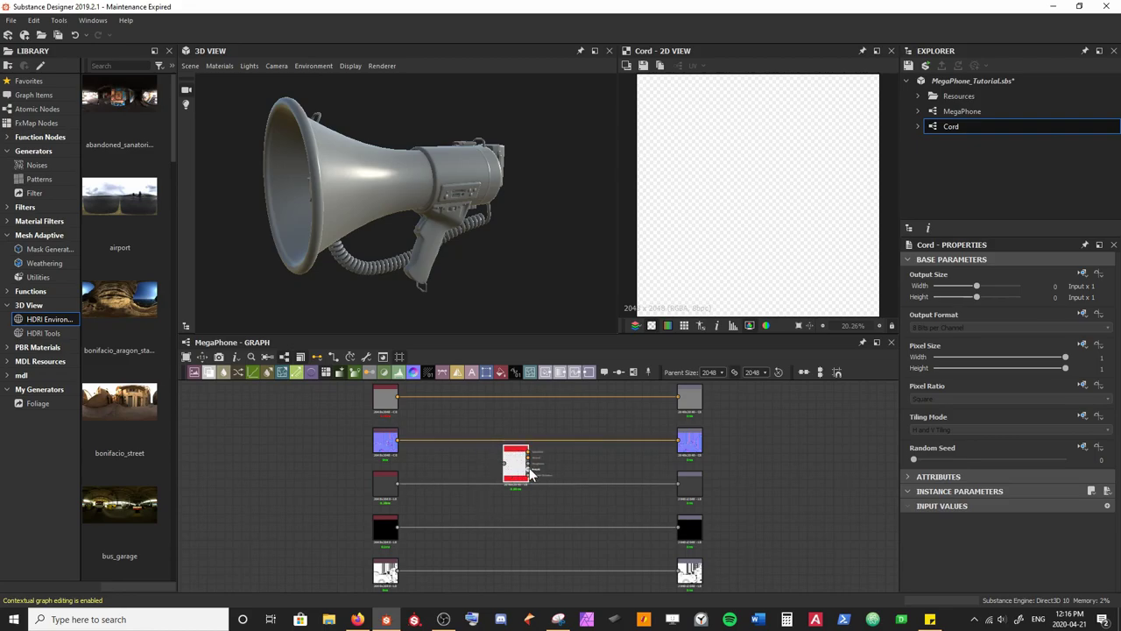
{"action": "scroll", "coordinate": [517, 473], "scroll_direction": "up", "scroll_amount": 3}
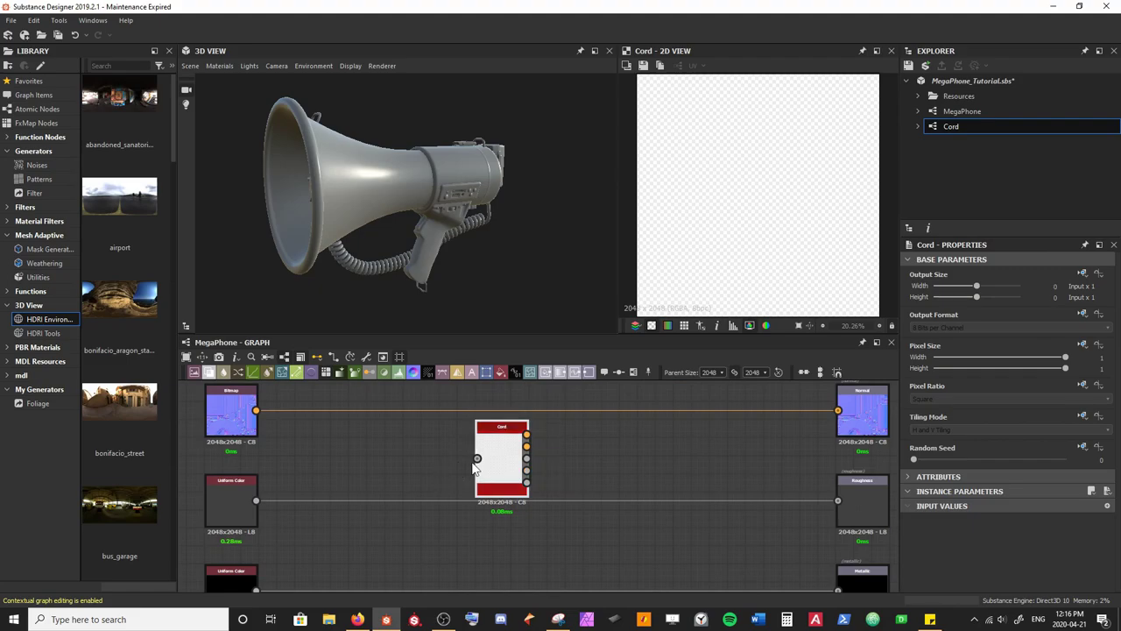
{"action": "middle_click_drag", "start_coordinate": [566, 453], "coordinate": [573, 463]}
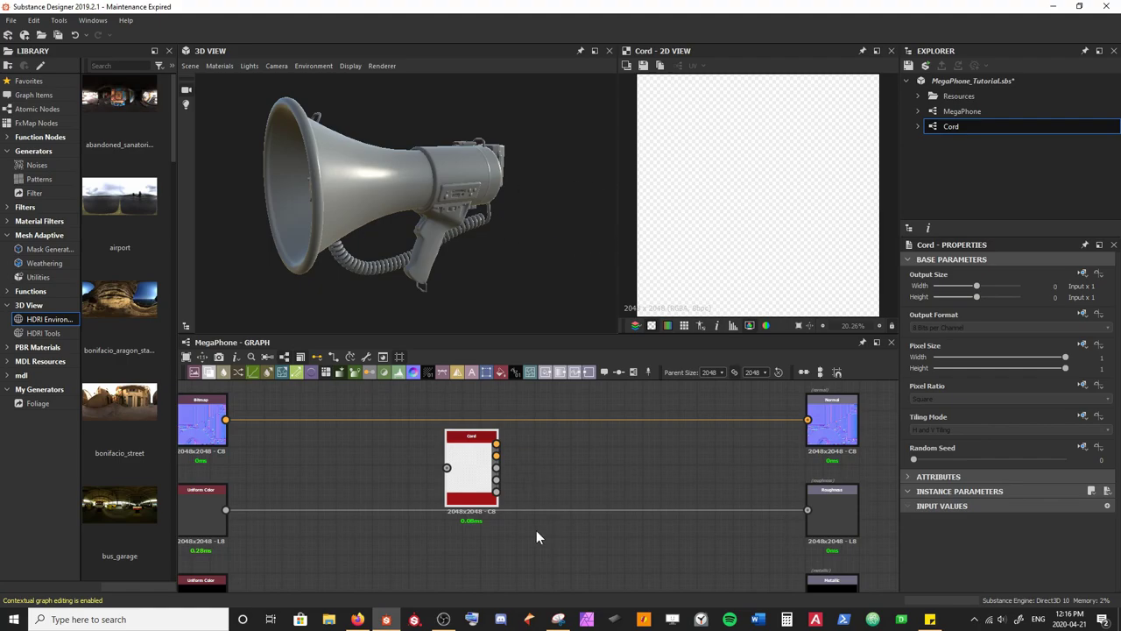
{"action": "scroll", "coordinate": [475, 432], "scroll_direction": "down", "scroll_amount": 4}
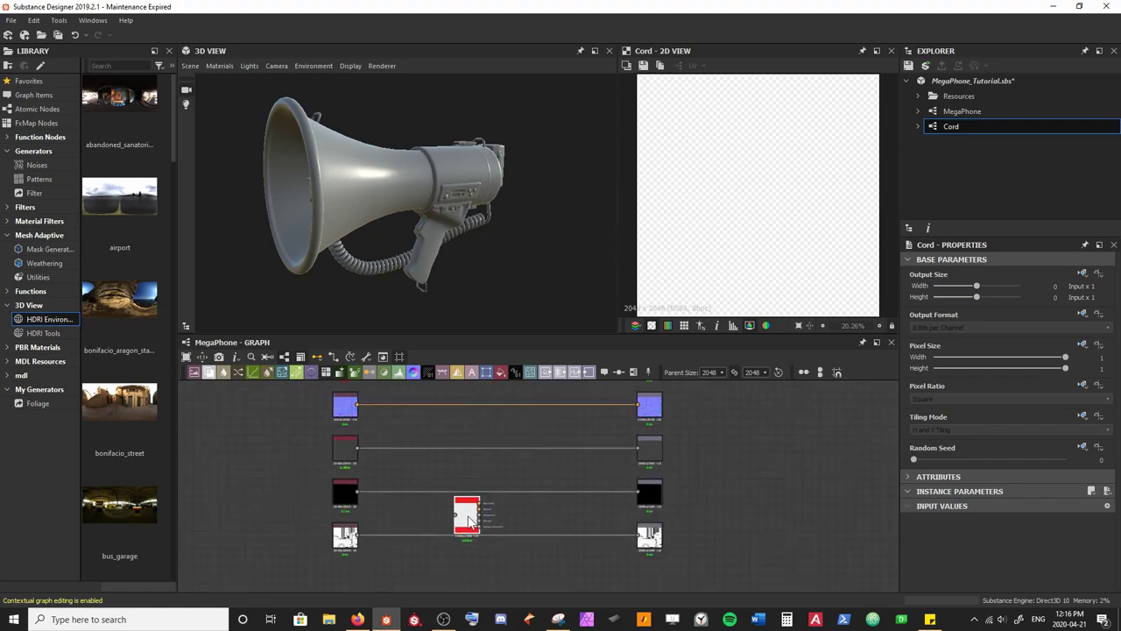
{"action": "scroll", "coordinate": [469, 521], "scroll_direction": "up", "scroll_amount": 4}
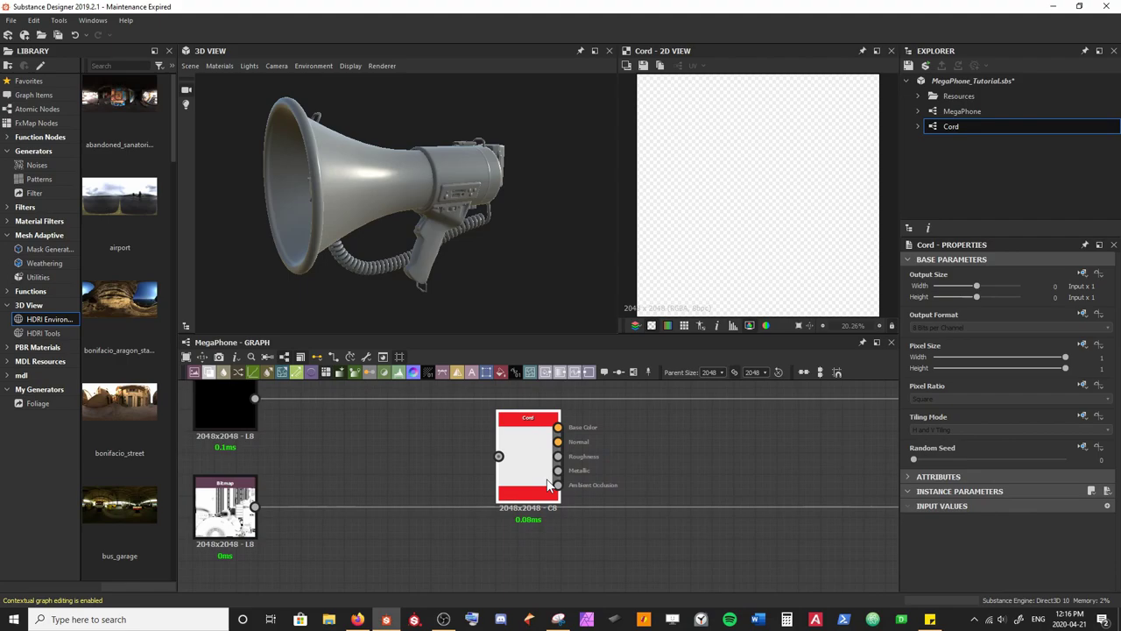
Step: Connect the Cord node's Ambient Occlusion output to the Ambient Occlusion output node in the MegaPhone graph
{"action": "middle_click_drag", "start_coordinate": [545, 412], "coordinate": [404, 423]}
{"action": "left_click_drag", "start_coordinate": [419, 498], "coordinate": [476, 496]}
{"action": "key", "text": "Escape"}
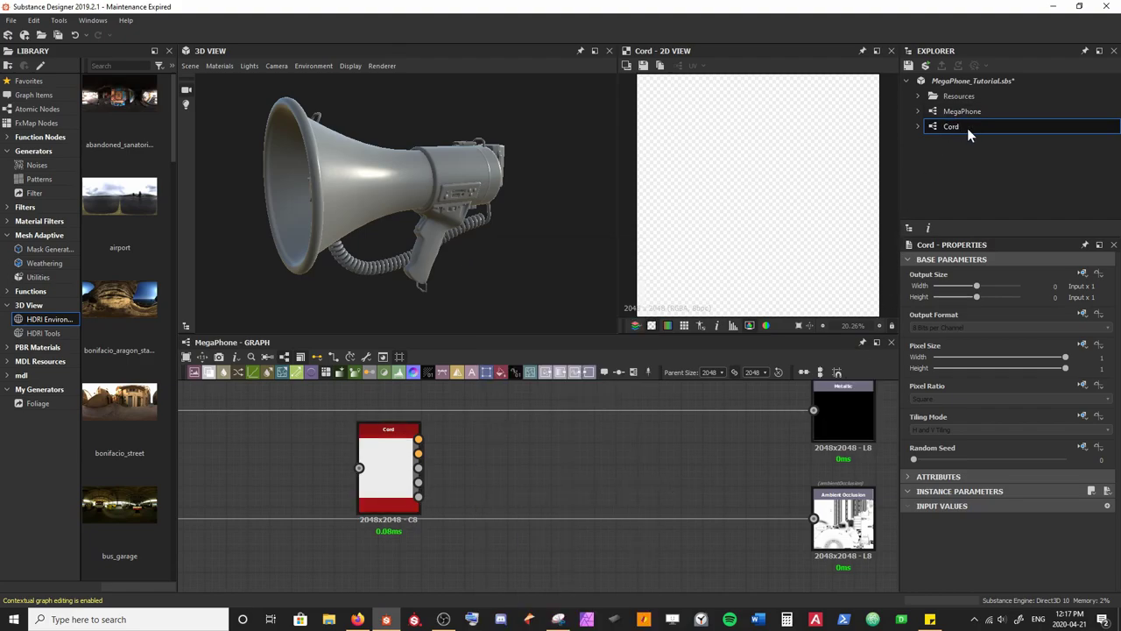
{"action": "left_click_drag", "start_coordinate": [419, 496], "coordinate": [814, 519]}
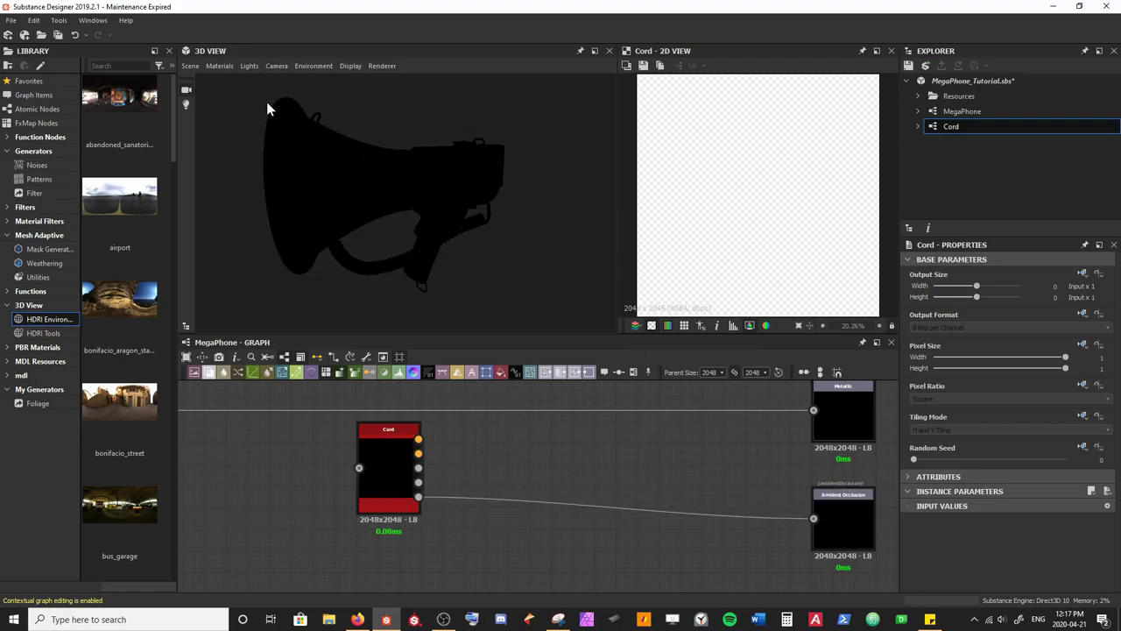
{"action": "middle_click_drag", "start_coordinate": [473, 411], "coordinate": [500, 410]}
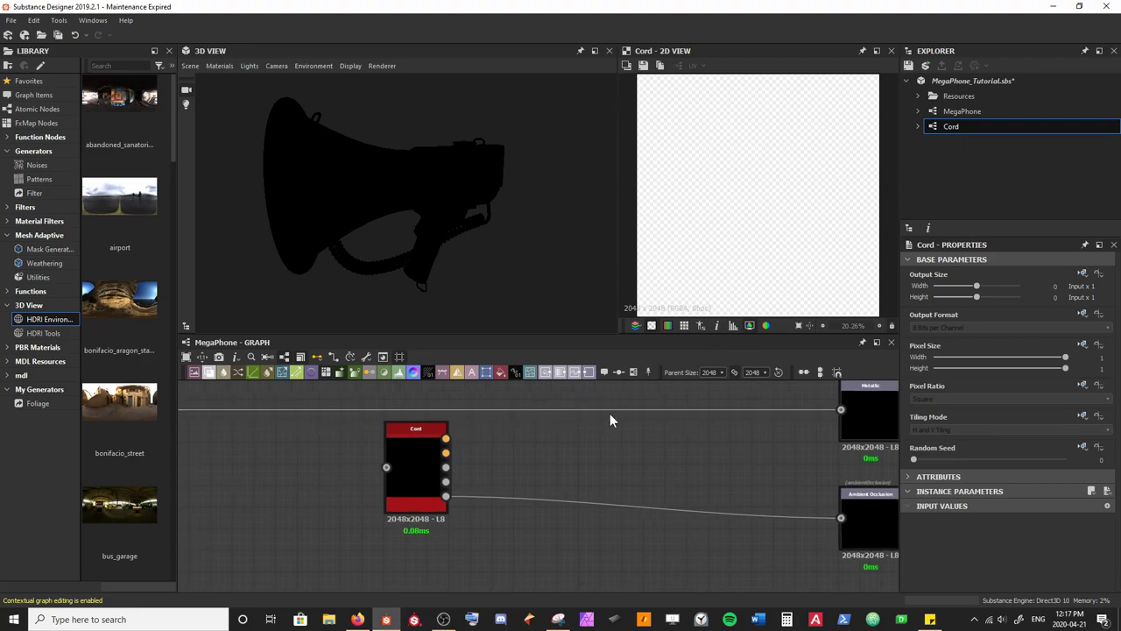
Step: Return to the MegaPhone graph and move the Cord node down so its Ambient Occlusion connection runs straight
{"action": "middle_click_drag", "start_coordinate": [500, 458], "coordinate": [448, 408]}
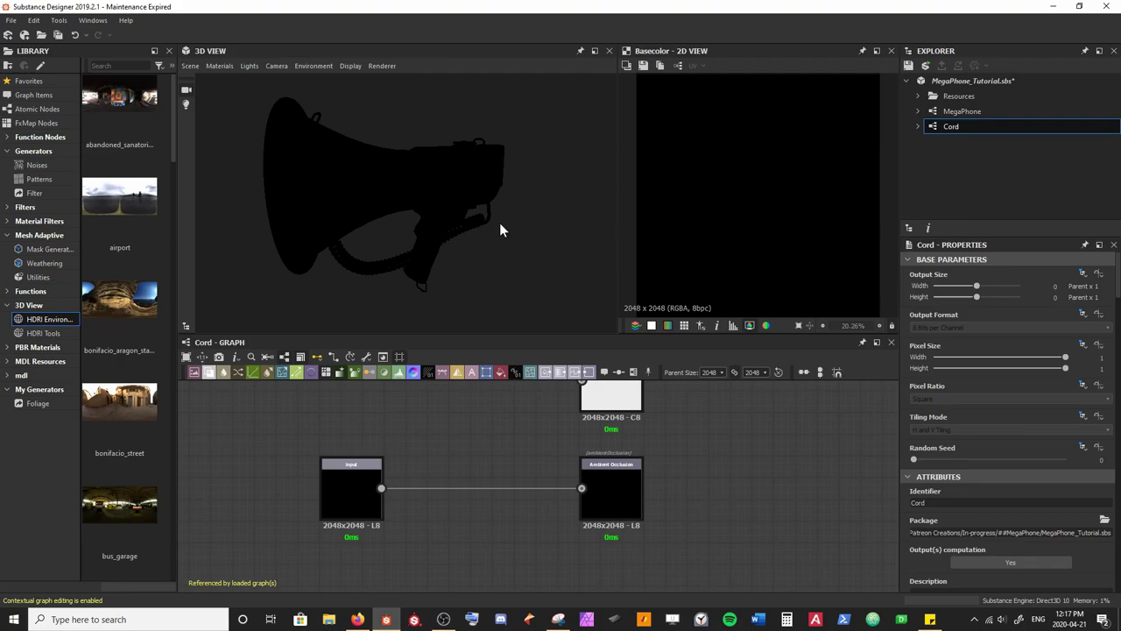
{"action": "left_click", "coordinate": [980, 116]}
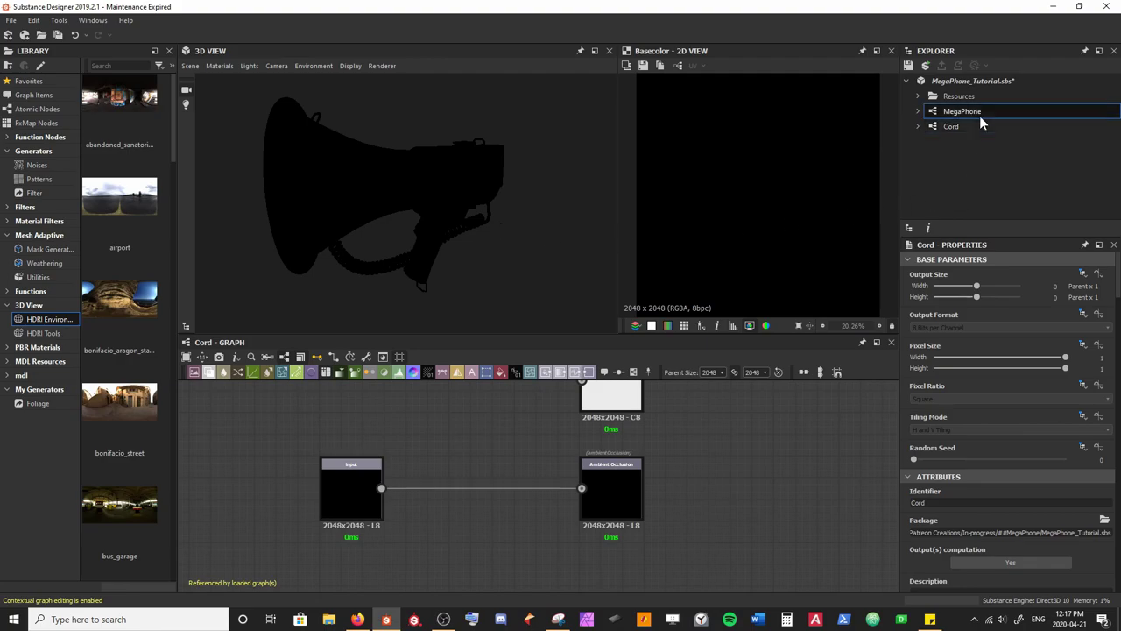
{"action": "double_click", "coordinate": [980, 115]}
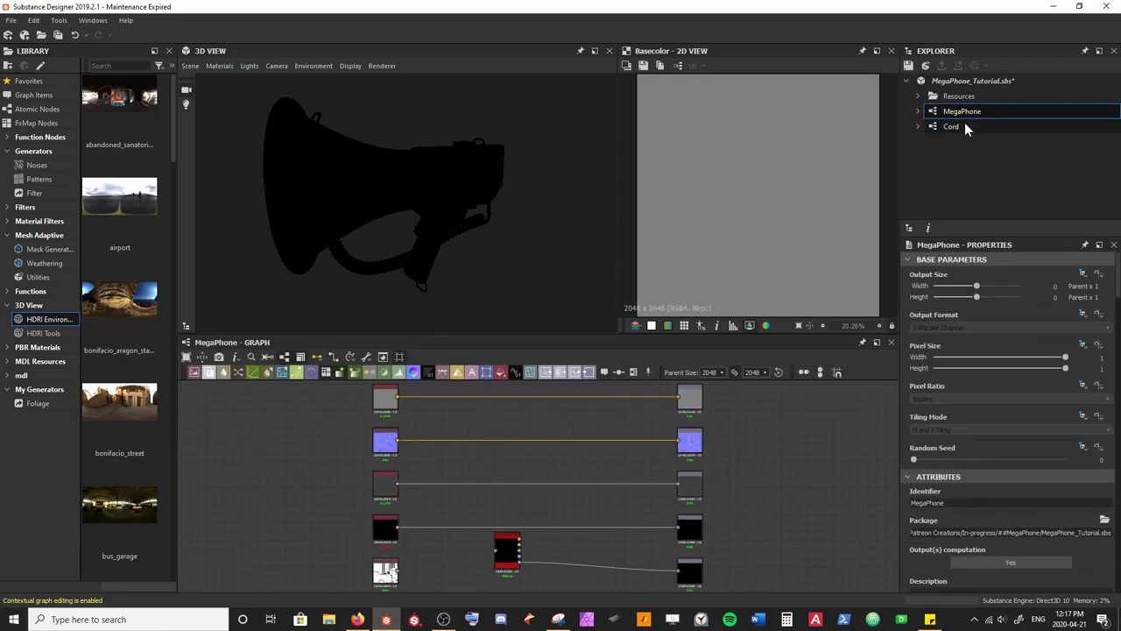
{"action": "key", "text": "f"}
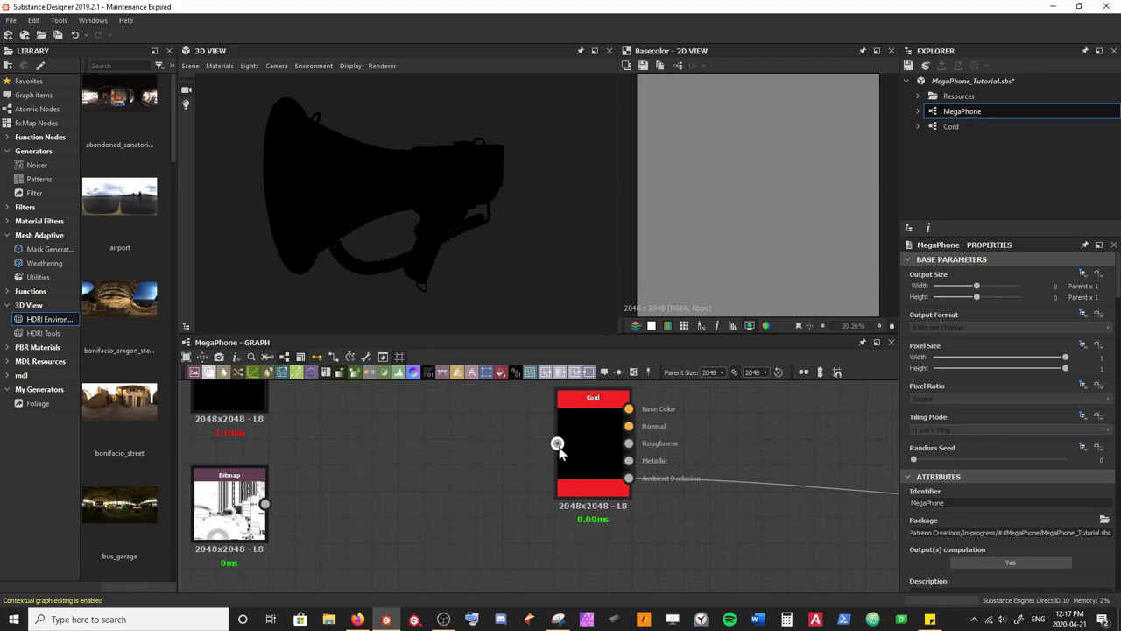
{"action": "left_click_drag", "start_coordinate": [582, 443], "coordinate": [586, 462]}
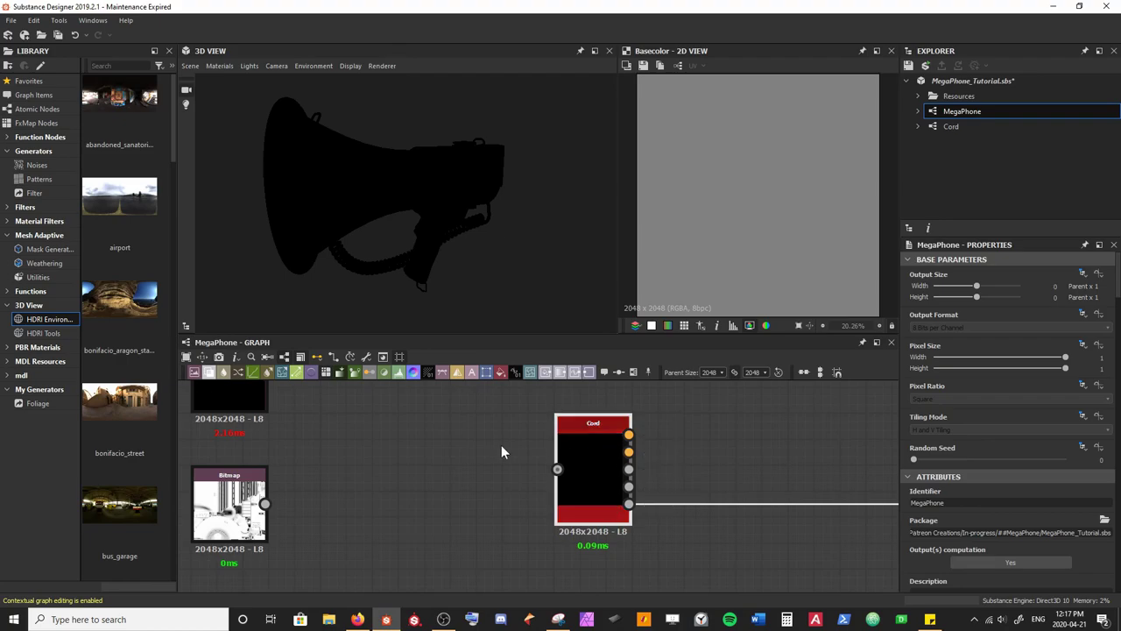
Step: Connect the ambient occlusion bitmap to the Cord node's input in the MegaPhone graph
{"action": "left_click_drag", "start_coordinate": [266, 503], "coordinate": [557, 471]}
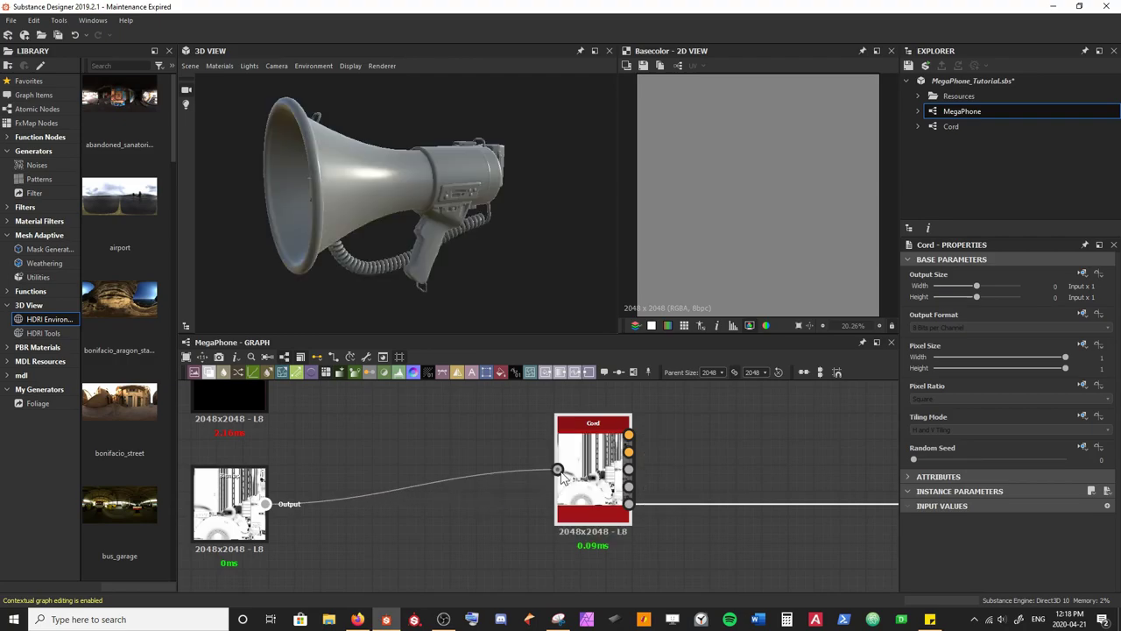
{"action": "middle_click_drag", "start_coordinate": [490, 439], "coordinate": [423, 438]}
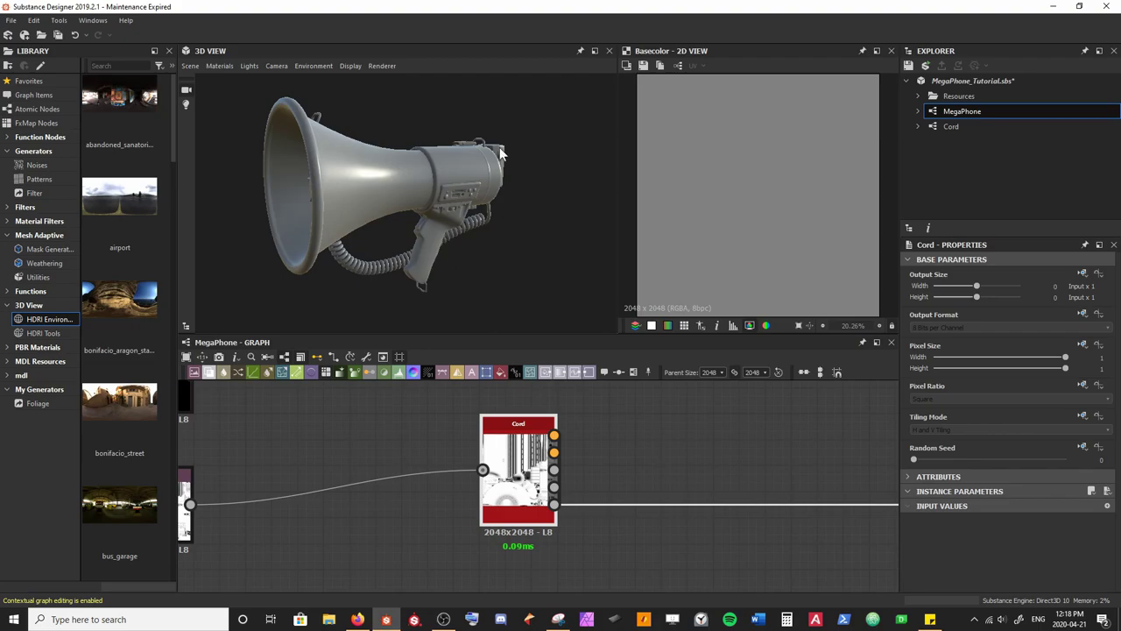
{"action": "scroll", "coordinate": [406, 427], "scroll_direction": "down", "scroll_amount": 3}
{"action": "middle_click_drag", "start_coordinate": [410, 436], "coordinate": [394, 445]}
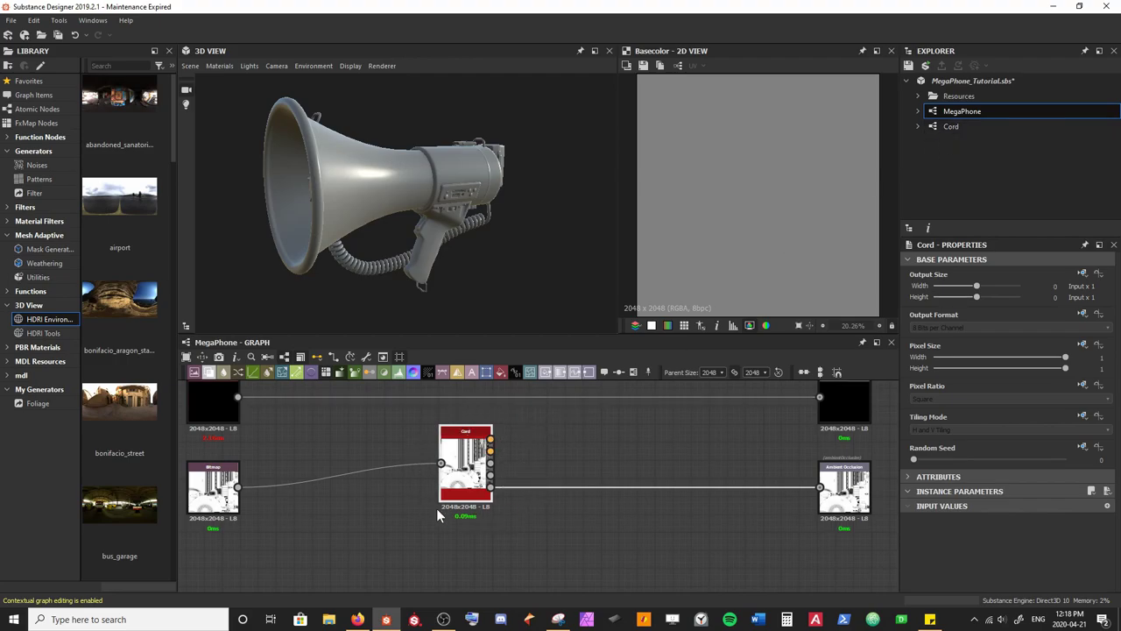
{"action": "middle_click_drag", "start_coordinate": [513, 517], "coordinate": [503, 503]}
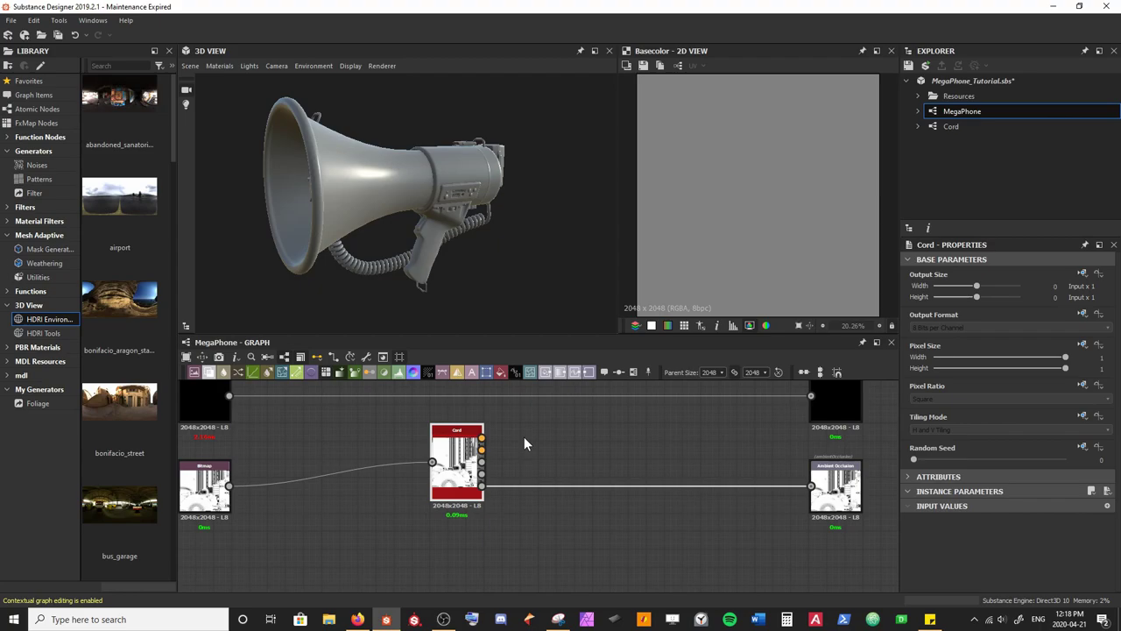
Step: Move the Cord node up between the Roughness and Metallic rows of the MegaPhone graph
{"action": "scroll", "coordinate": [523, 438], "scroll_direction": "down", "scroll_amount": 3}
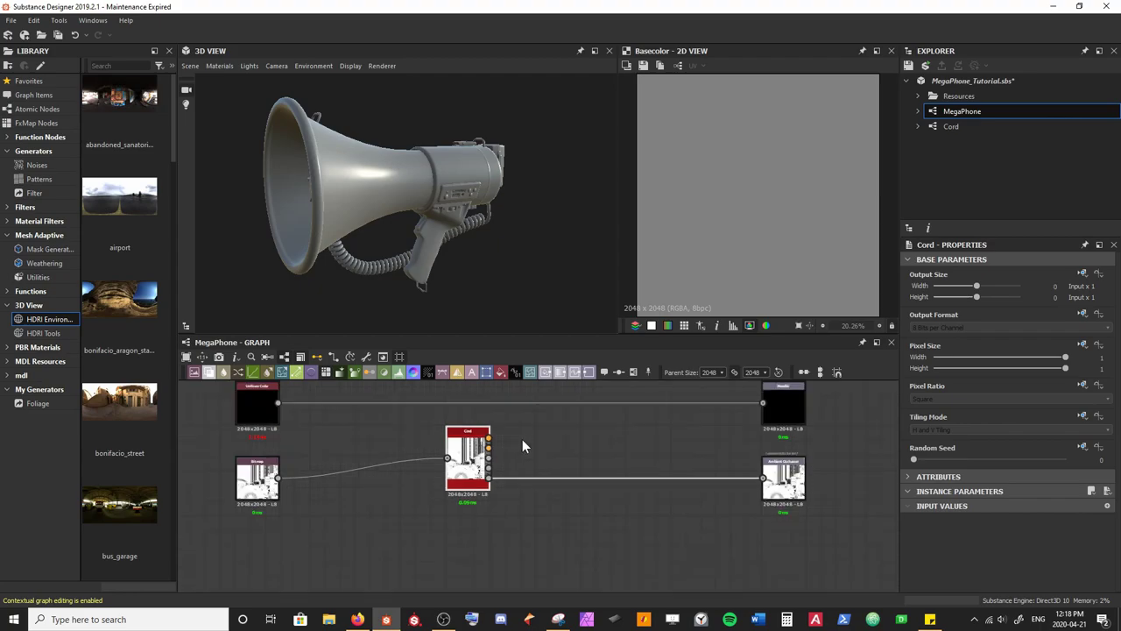
{"action": "middle_click_drag", "start_coordinate": [518, 433], "coordinate": [486, 527]}
{"action": "scroll", "coordinate": [492, 516], "scroll_direction": "down", "scroll_amount": 2}
{"action": "middle_click_drag", "start_coordinate": [493, 446], "coordinate": [490, 489]}
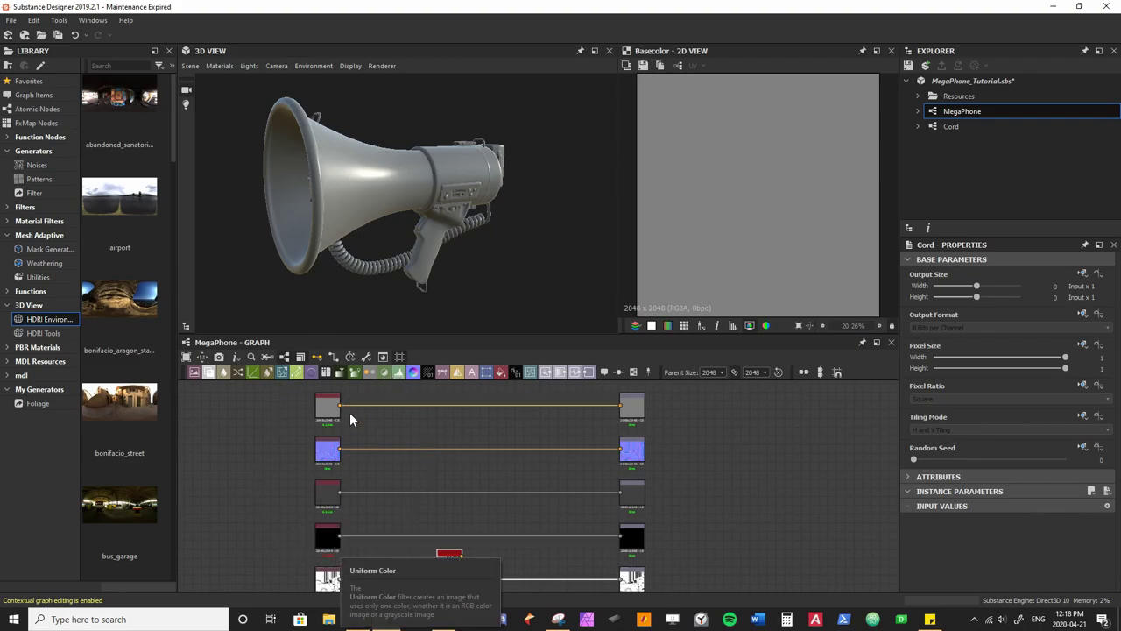
{"action": "left_click_drag", "start_coordinate": [450, 561], "coordinate": [470, 513]}
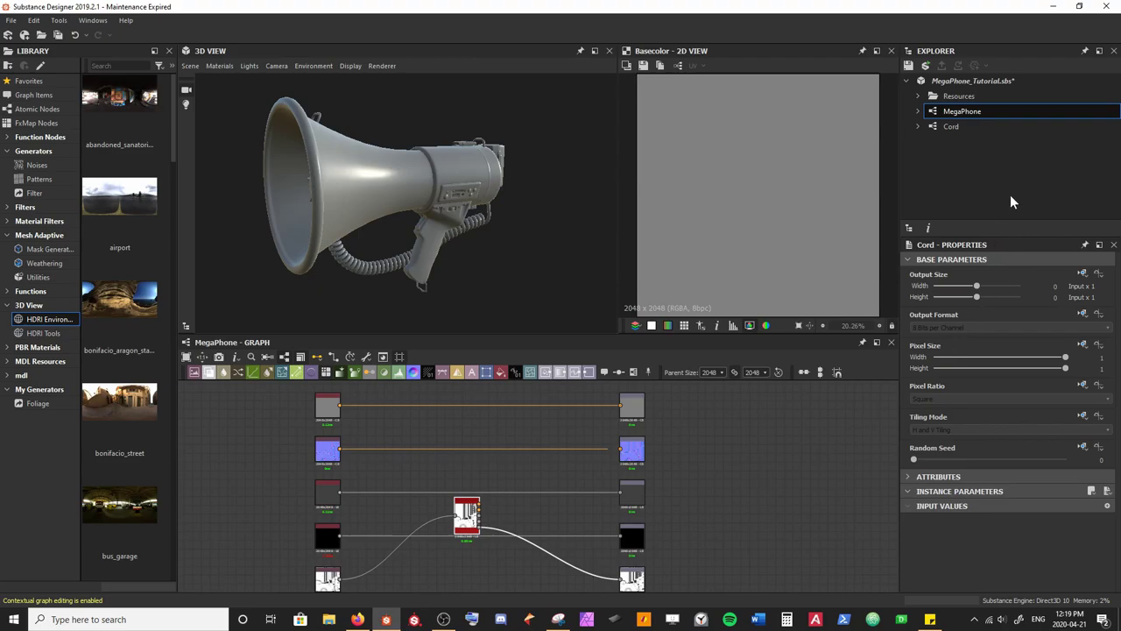
Step: Open the Cord graph and examine the attributes and usage of its input node and Ambient Occlusion output
{"action": "double_click", "coordinate": [999, 127]}
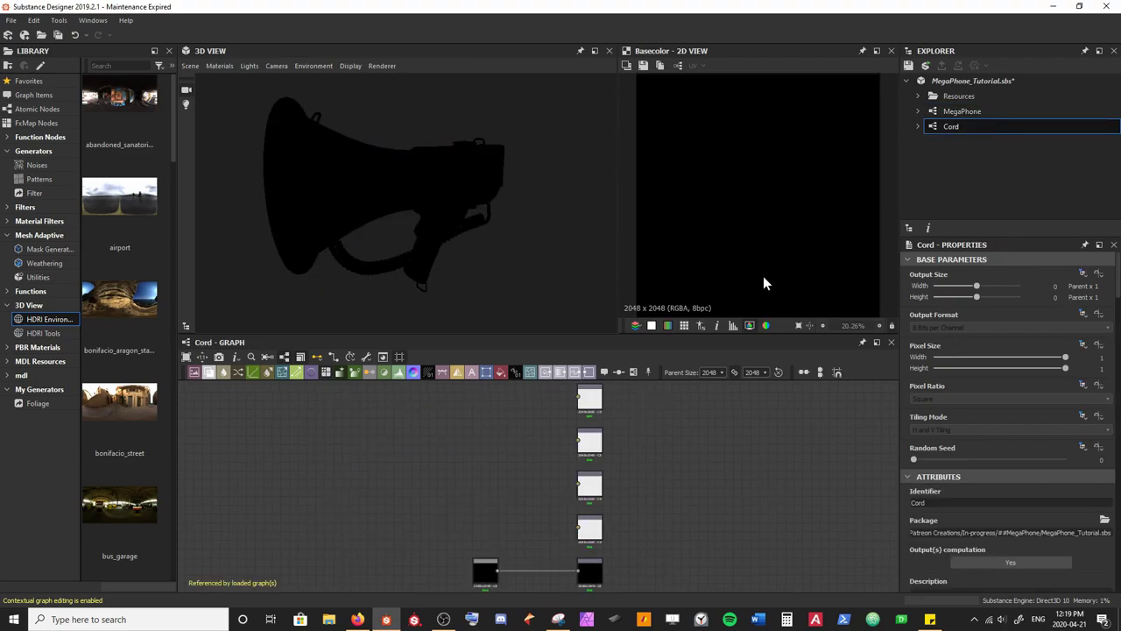
{"action": "scroll", "coordinate": [415, 500], "scroll_direction": "up", "scroll_amount": 5}
{"action": "middle_click_drag", "start_coordinate": [415, 500], "coordinate": [377, 385]}
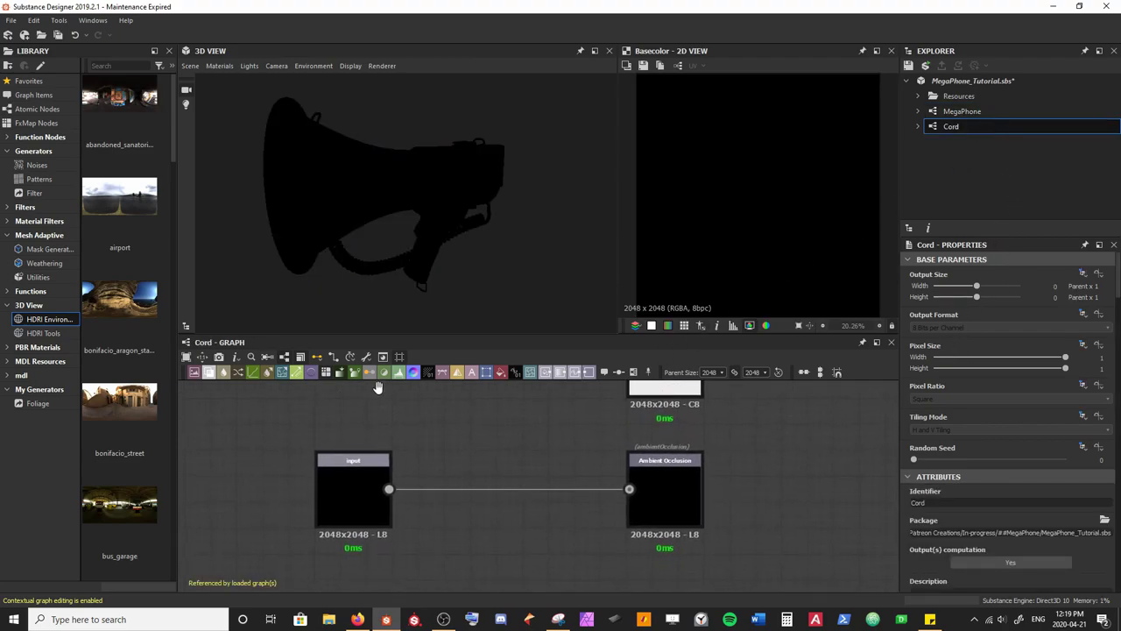
{"action": "left_click", "coordinate": [362, 497]}
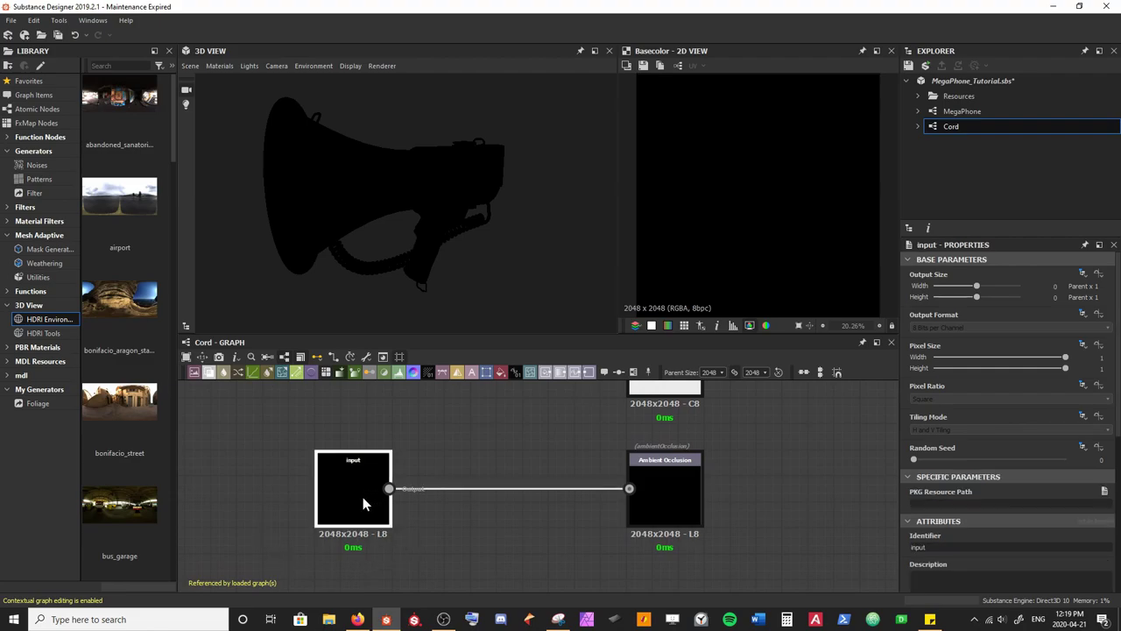
{"action": "scroll", "coordinate": [995, 489], "scroll_direction": "down", "scroll_amount": 5}
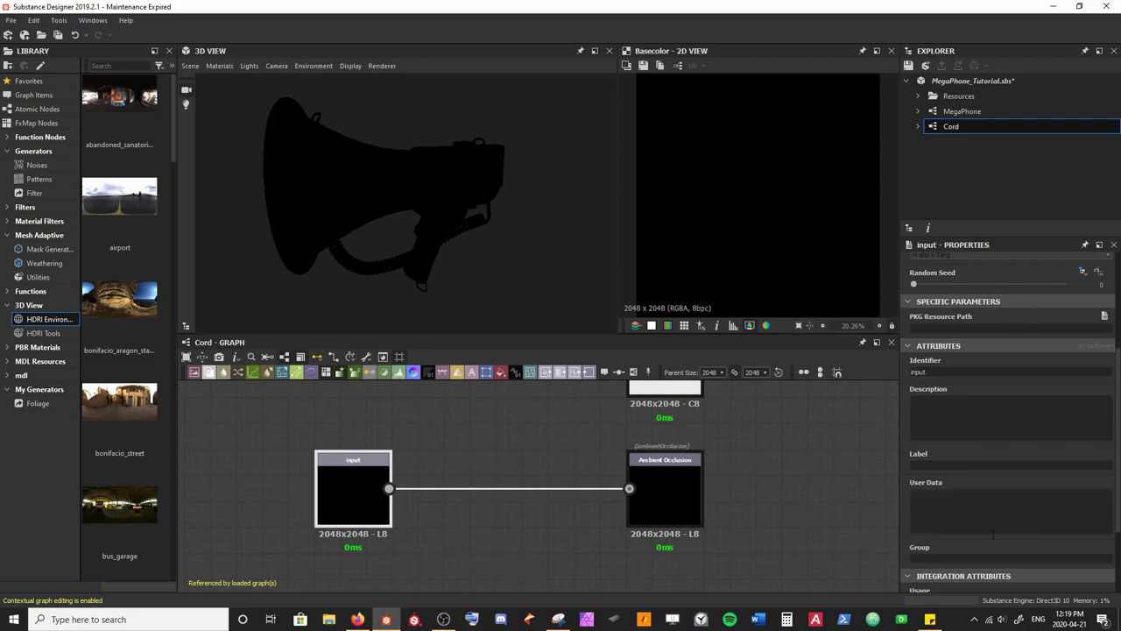
{"action": "left_click", "coordinate": [687, 481]}
{"action": "scroll", "coordinate": [1043, 452], "scroll_direction": "up", "scroll_amount": 2}
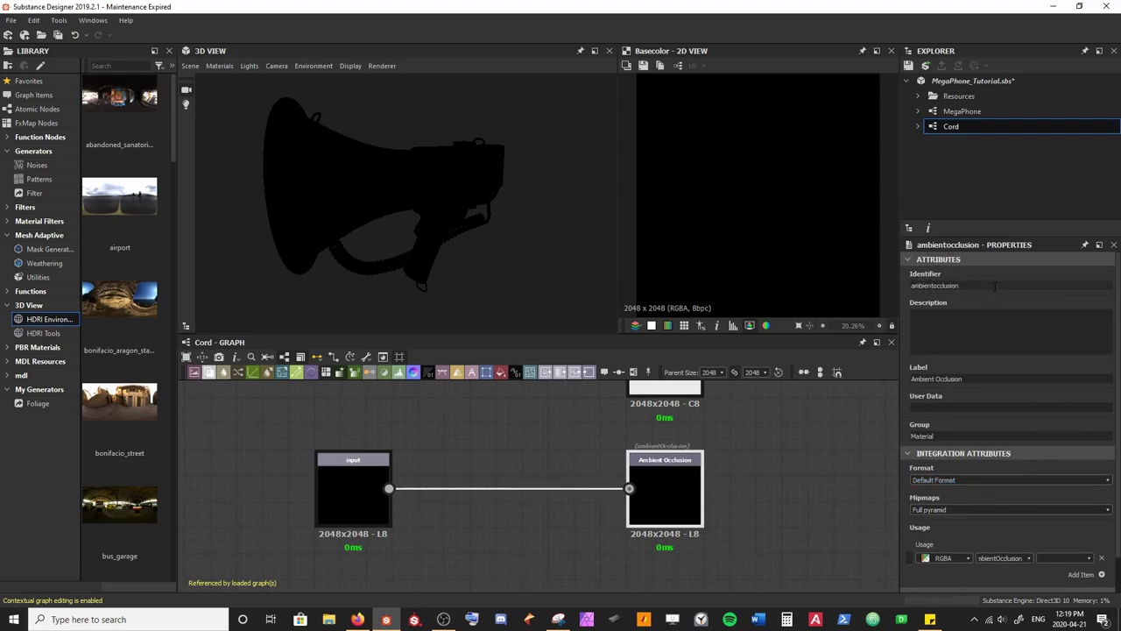
{"action": "scroll", "coordinate": [666, 477], "scroll_direction": "up", "scroll_amount": 3}
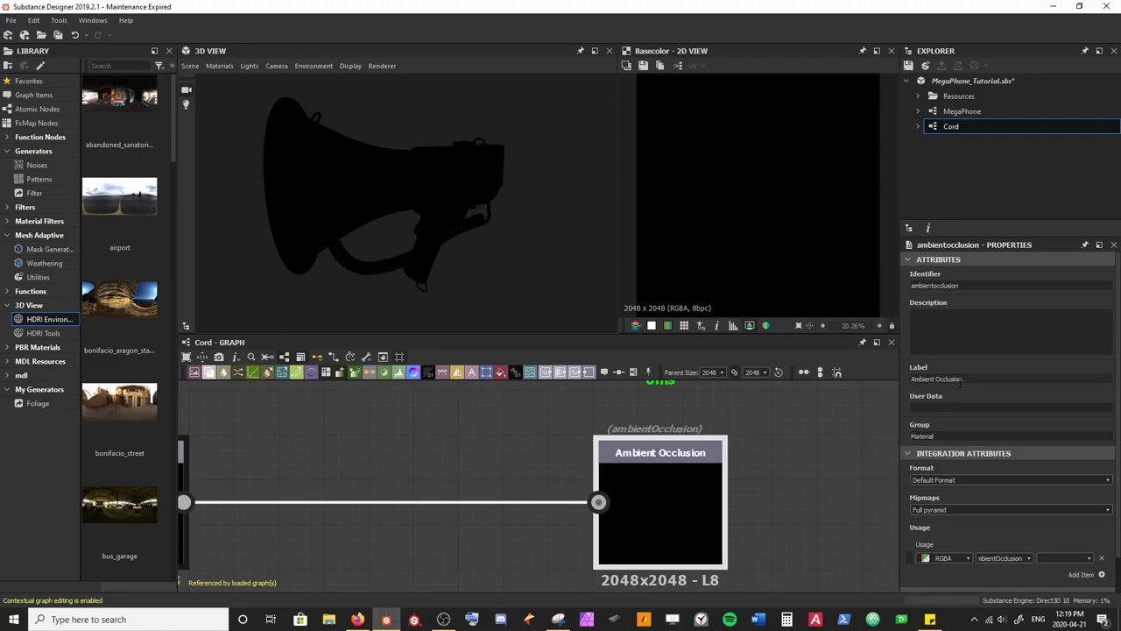
{"action": "scroll", "coordinate": [606, 528], "scroll_direction": "down", "scroll_amount": 5}
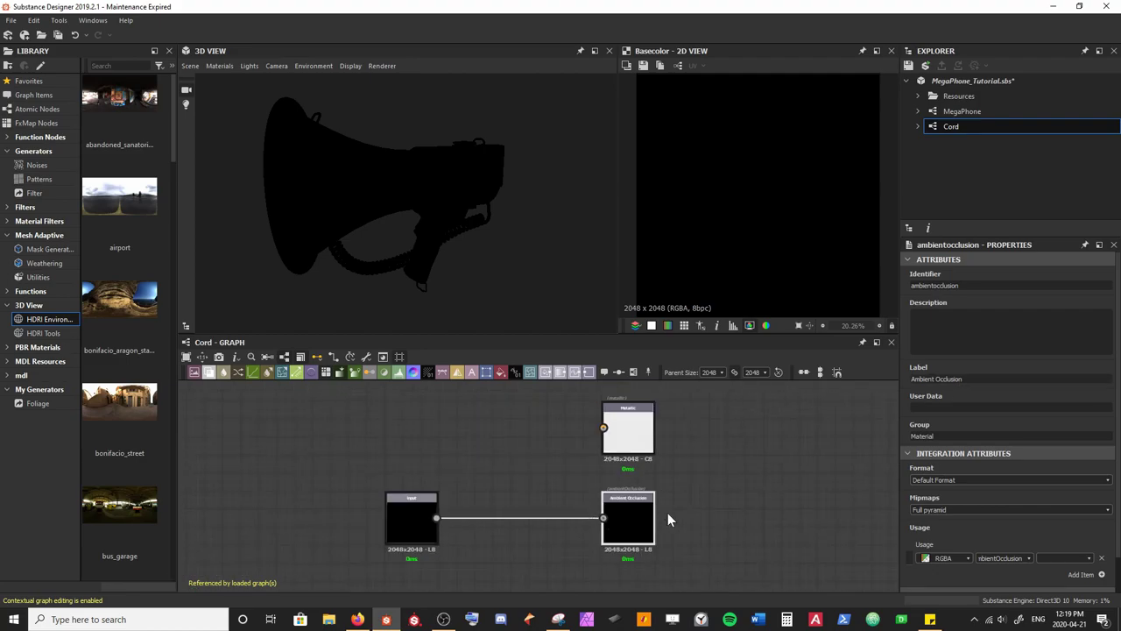
{"action": "scroll", "coordinate": [613, 438], "scroll_direction": "up", "scroll_amount": 1}
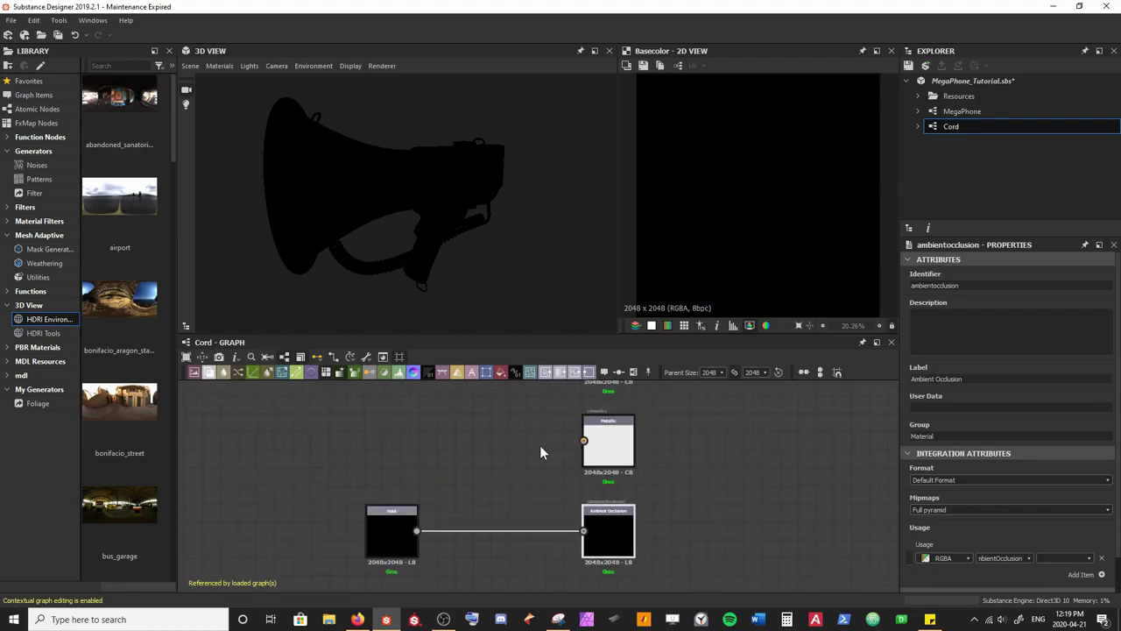
{"action": "scroll", "coordinate": [672, 534], "scroll_direction": "up", "scroll_amount": 3}
{"action": "middle_click_drag", "start_coordinate": [608, 526], "coordinate": [734, 505]}
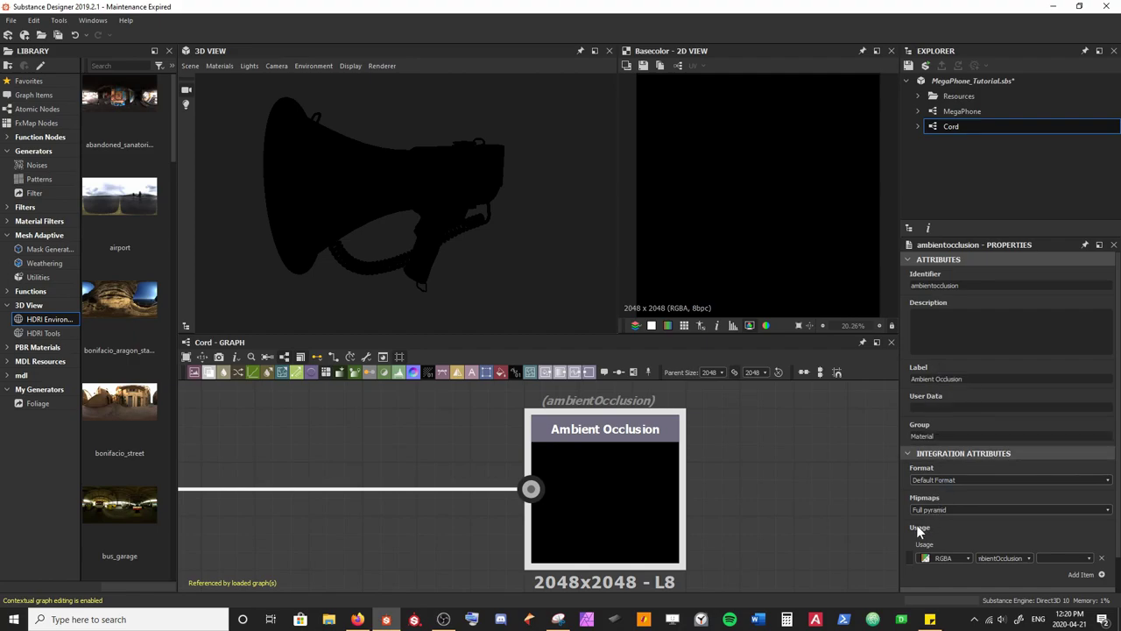
{"action": "double_click", "coordinate": [989, 561]}
{"action": "left_click", "coordinate": [661, 537]}
{"action": "middle_click_drag", "start_coordinate": [254, 442], "coordinate": [733, 443]}
{"action": "scroll", "coordinate": [733, 443], "scroll_direction": "down", "scroll_amount": 1}
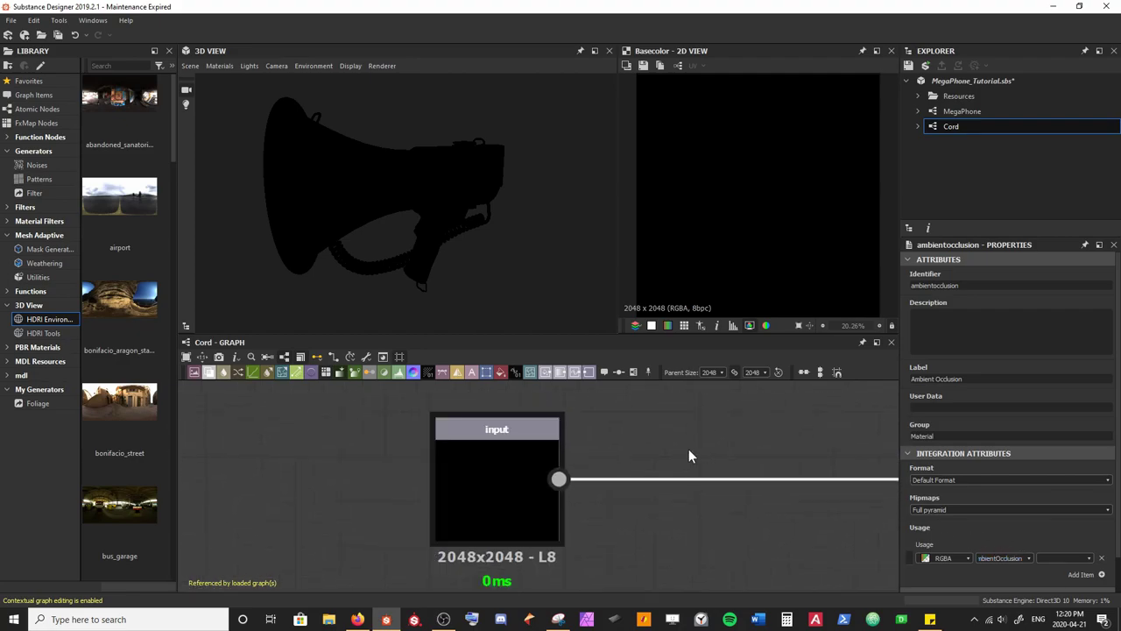
Step: Set the Cord graph input node's identifier to ambient_occlusion
{"action": "left_click", "coordinate": [486, 463]}
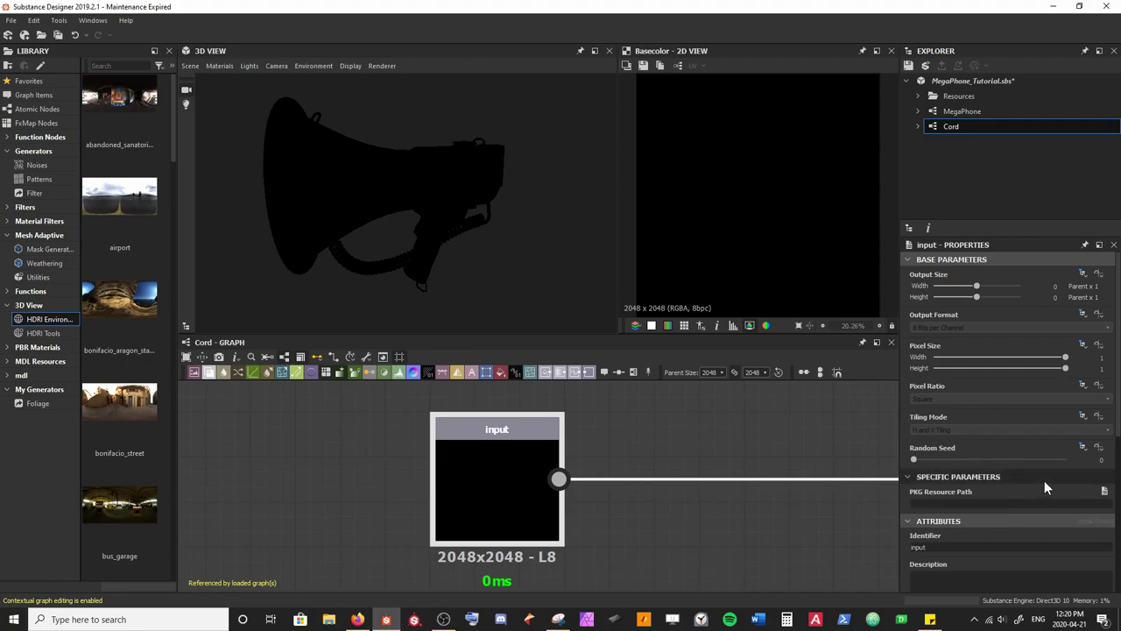
{"action": "scroll", "coordinate": [1044, 480], "scroll_direction": "down", "scroll_amount": 3}
{"action": "left_click", "coordinate": [958, 444]}
{"action": "double_click", "coordinate": [959, 443]}
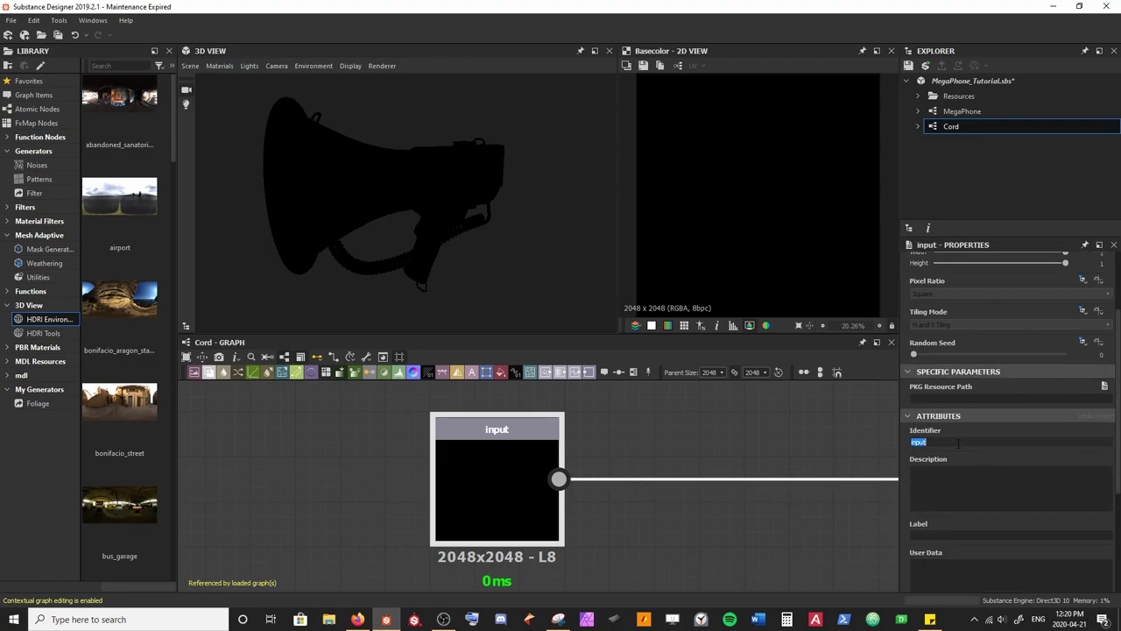
{"action": "type", "text": "ambient_occlusion"}
{"action": "key", "text": "Return"}
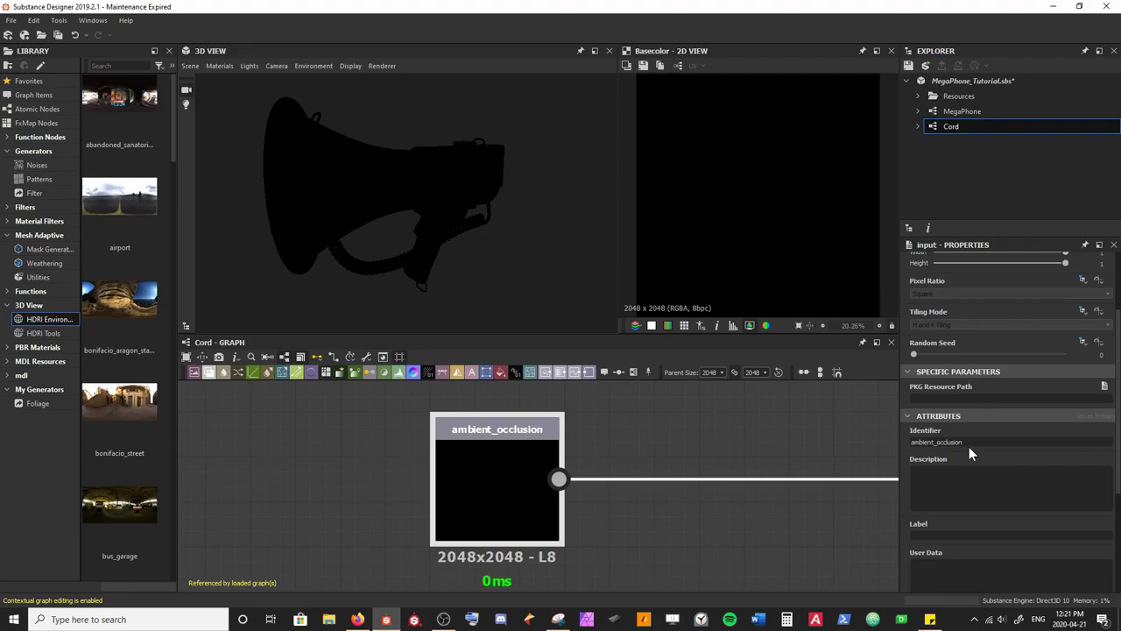
Step: Label the Cord graph's input node Ambient Occlusion and set its group to Material
{"action": "scroll", "coordinate": [969, 448], "scroll_direction": "down", "scroll_amount": 2}
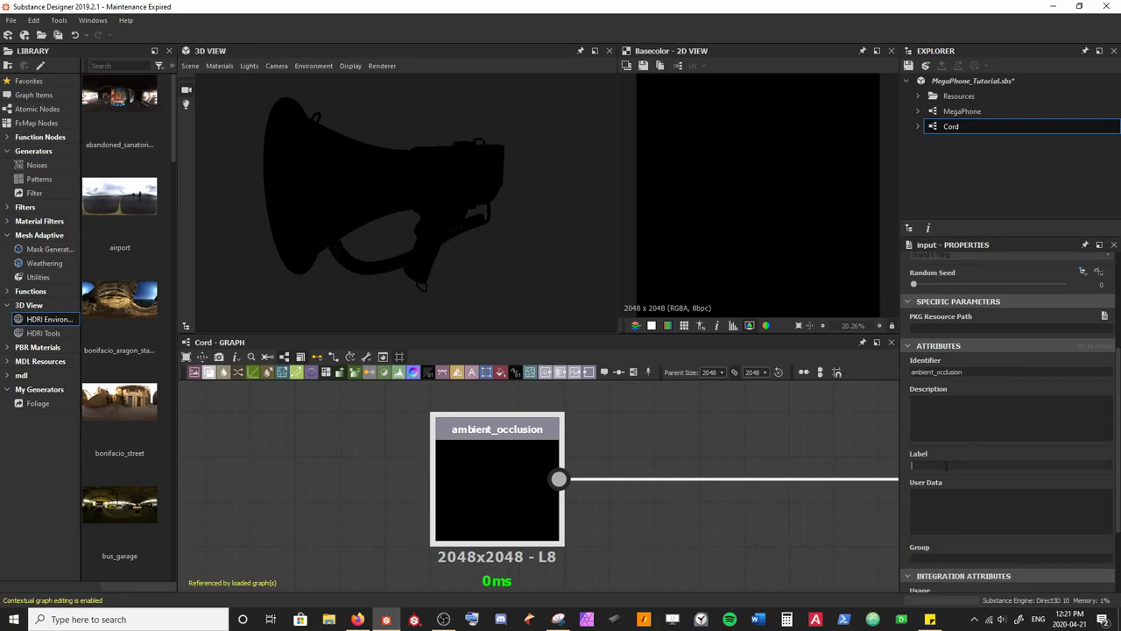
{"action": "type", "text": "AO"}
{"action": "key", "text": "BackSpace"}
{"action": "type", "text": "mbient Occlusion"}
{"action": "scroll", "coordinate": [951, 481], "scroll_direction": "down", "scroll_amount": 1}
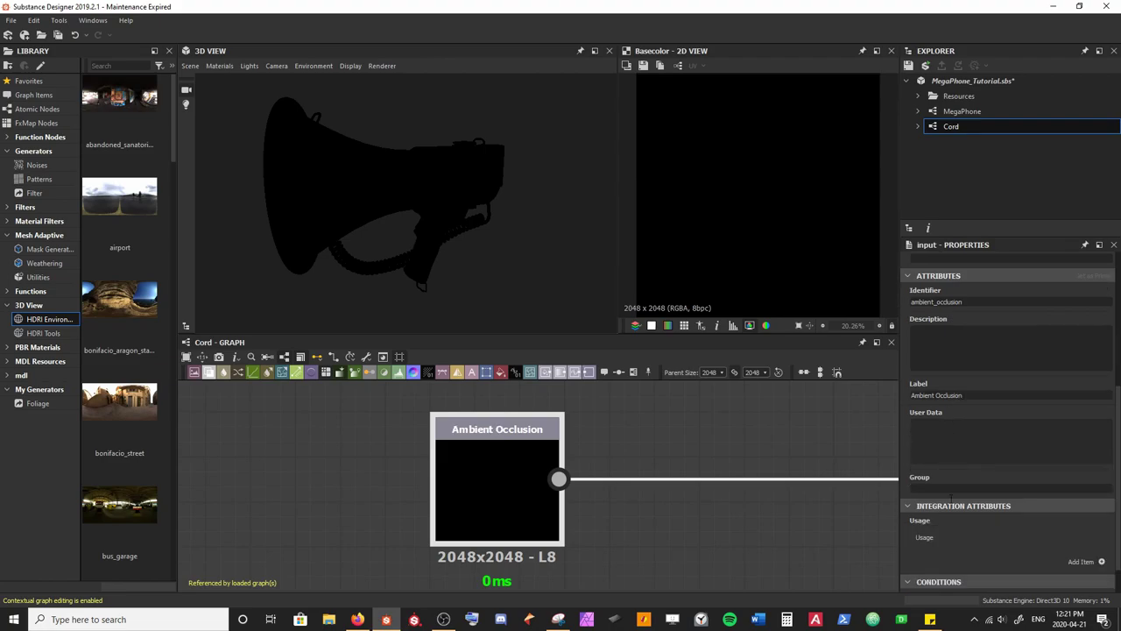
{"action": "left_click", "coordinate": [944, 488]}
{"action": "type", "text": "Material"}
Step: Add a usage entry to the Cord graph's input node and set it to ambientOcclusion
{"action": "left_click", "coordinate": [1102, 563]}
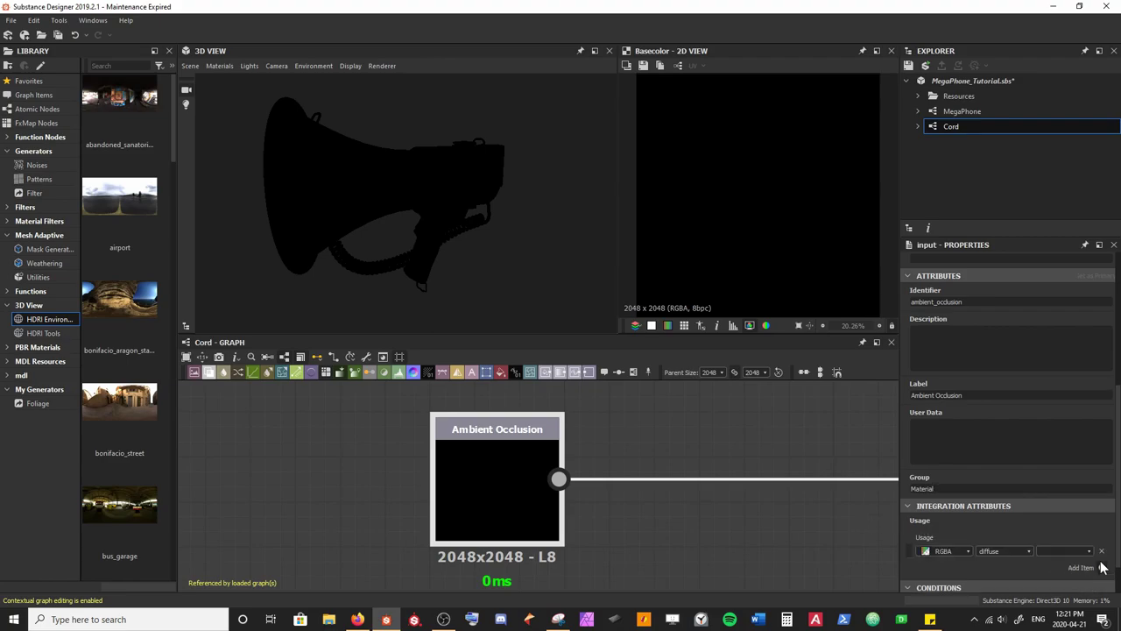
{"action": "left_click", "coordinate": [1027, 551]}
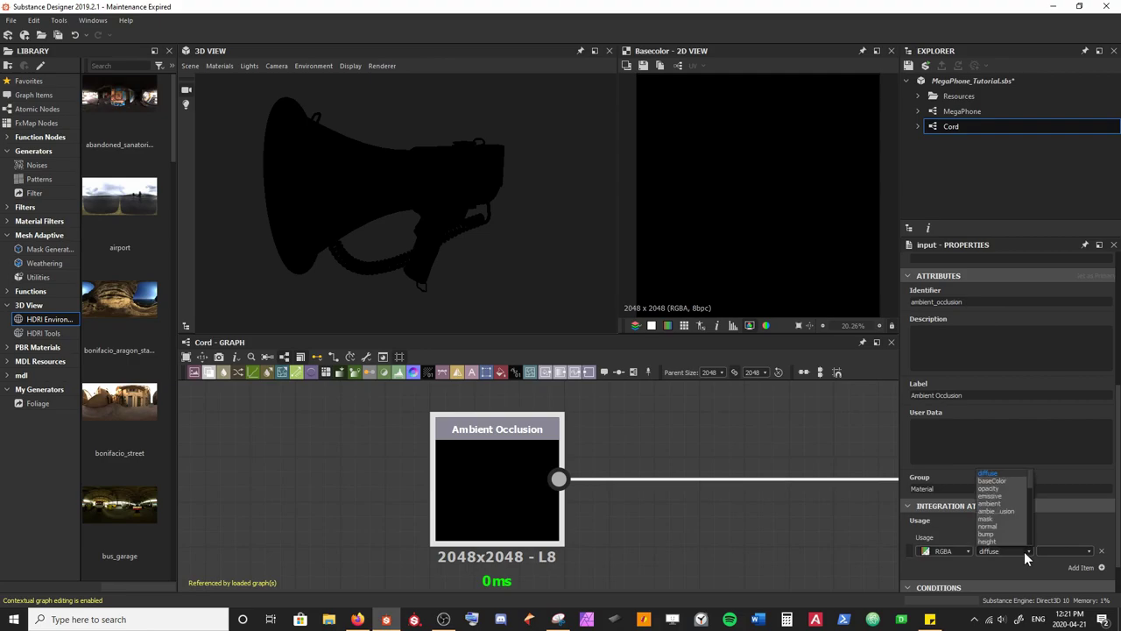
{"action": "scroll", "coordinate": [1024, 551], "scroll_direction": "down", "scroll_amount": 1}
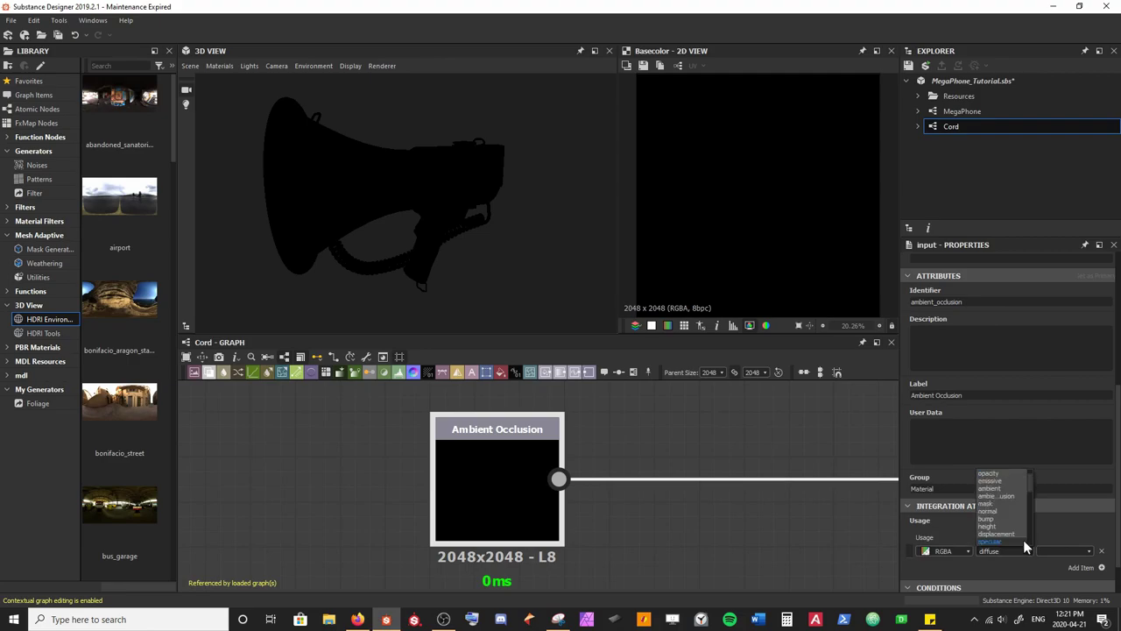
{"action": "left_click", "coordinate": [1013, 497]}
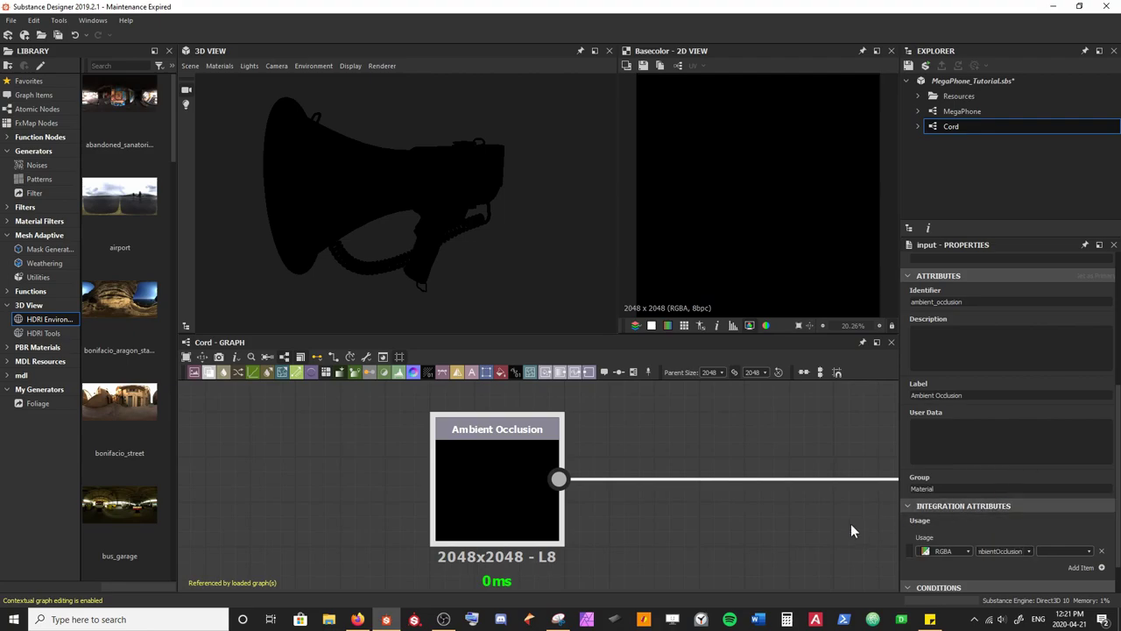
{"action": "left_click", "coordinate": [773, 529]}
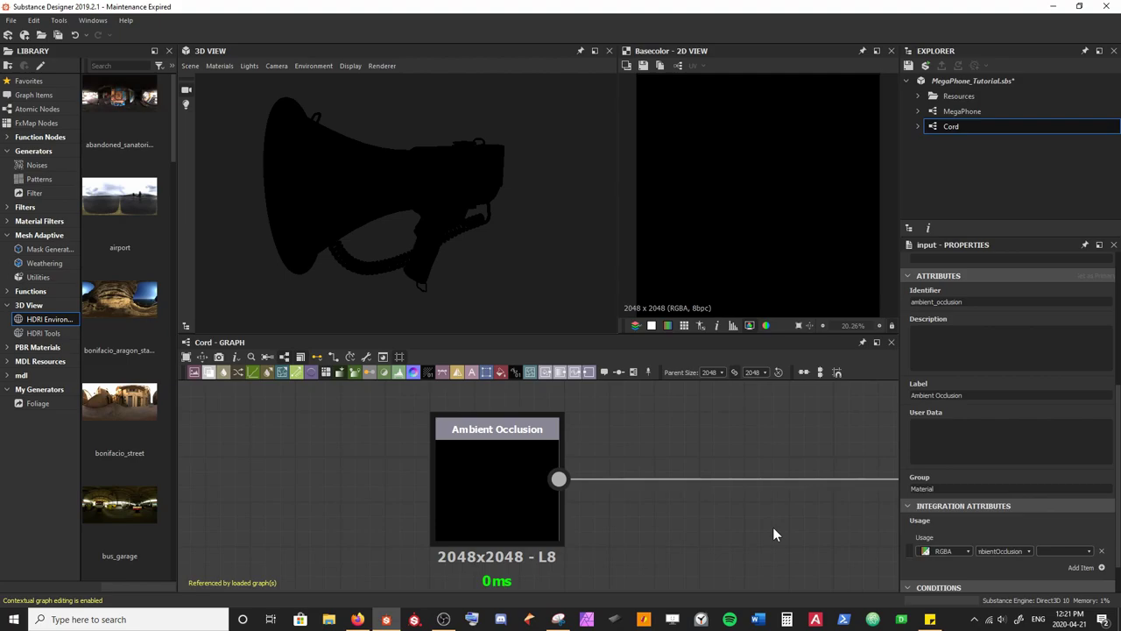
Step: Add a grayscale input node to the Cord graph and connect it to the Metallic output
{"action": "scroll", "coordinate": [736, 477], "scroll_direction": "down", "scroll_amount": 5}
{"action": "middle_click_drag", "start_coordinate": [698, 438], "coordinate": [518, 503]}
{"action": "scroll", "coordinate": [514, 511], "scroll_direction": "up", "scroll_amount": 1}
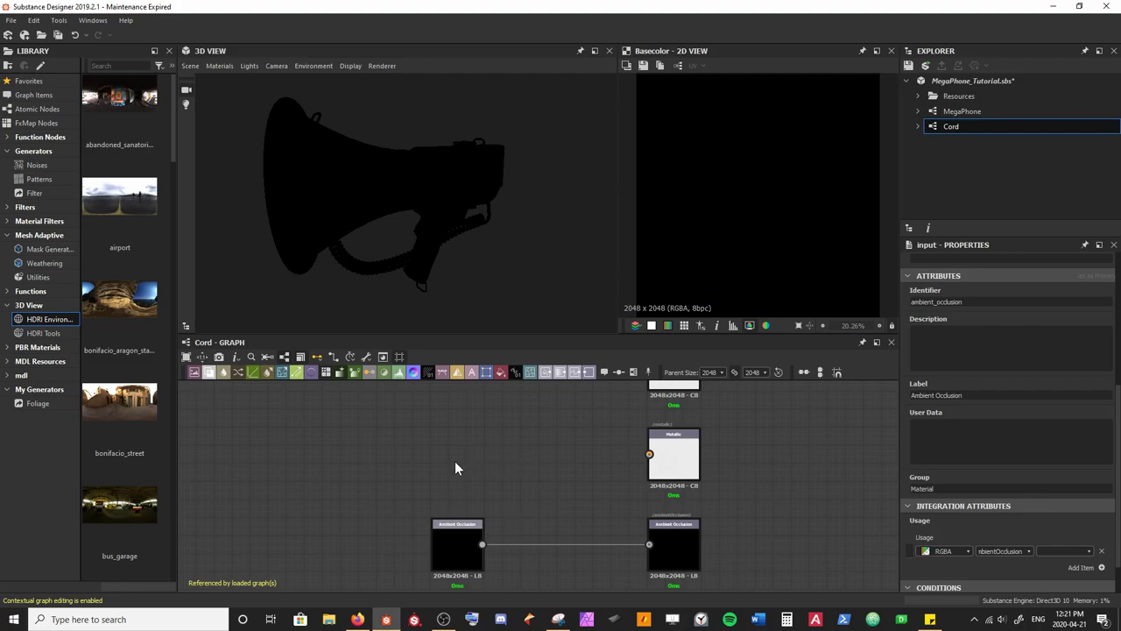
{"action": "right_click", "coordinate": [520, 451]}
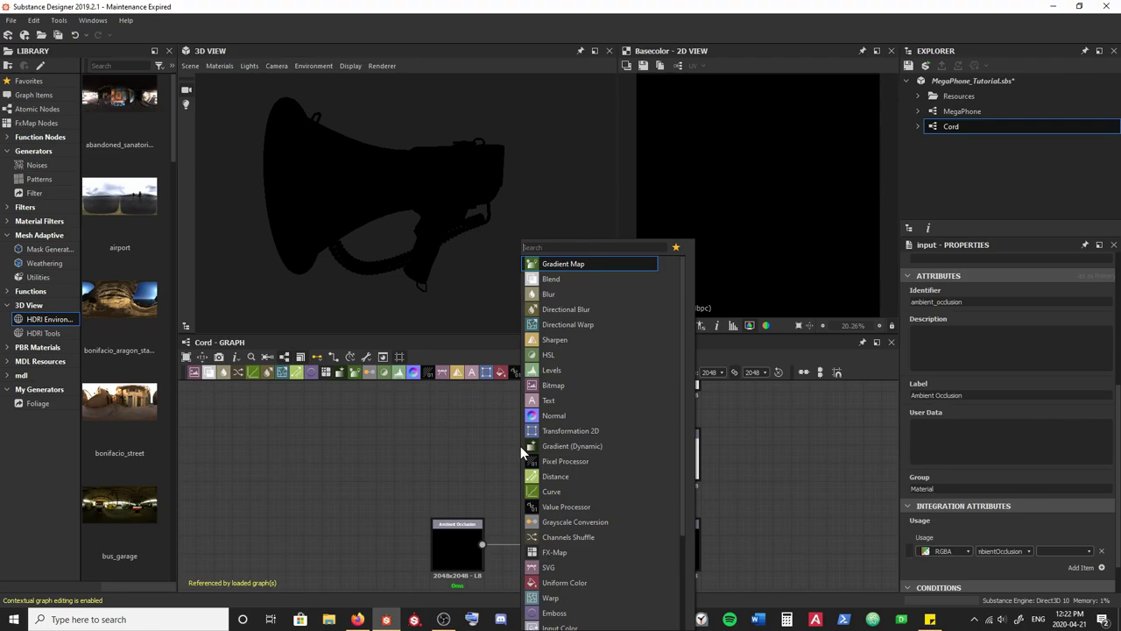
{"action": "type", "text": "inpu"}
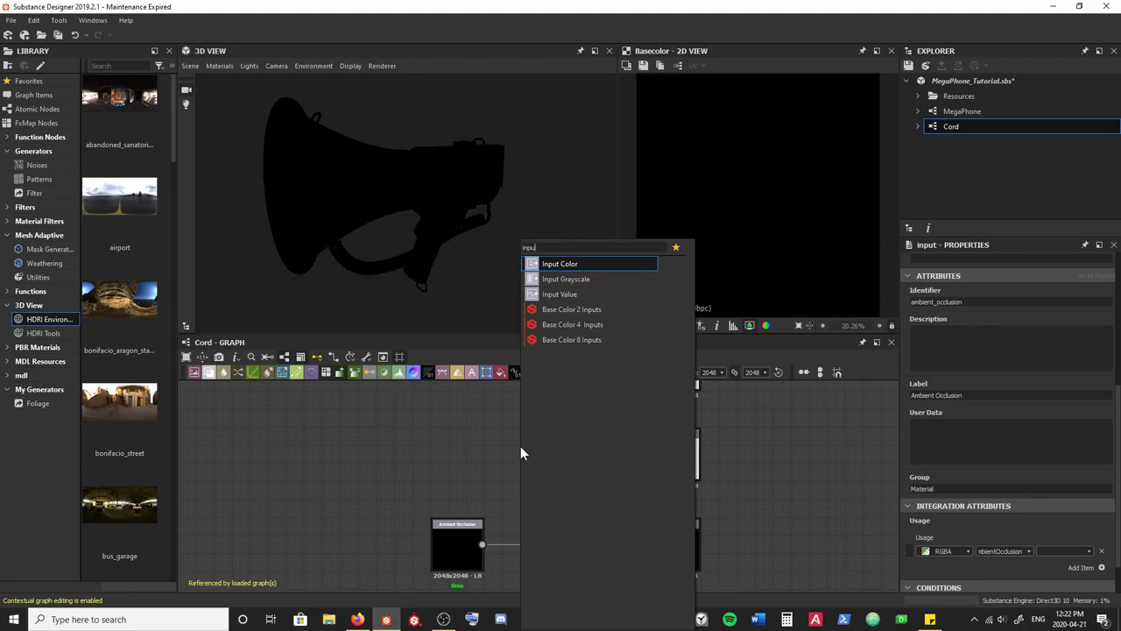
{"action": "key", "text": "Down"}
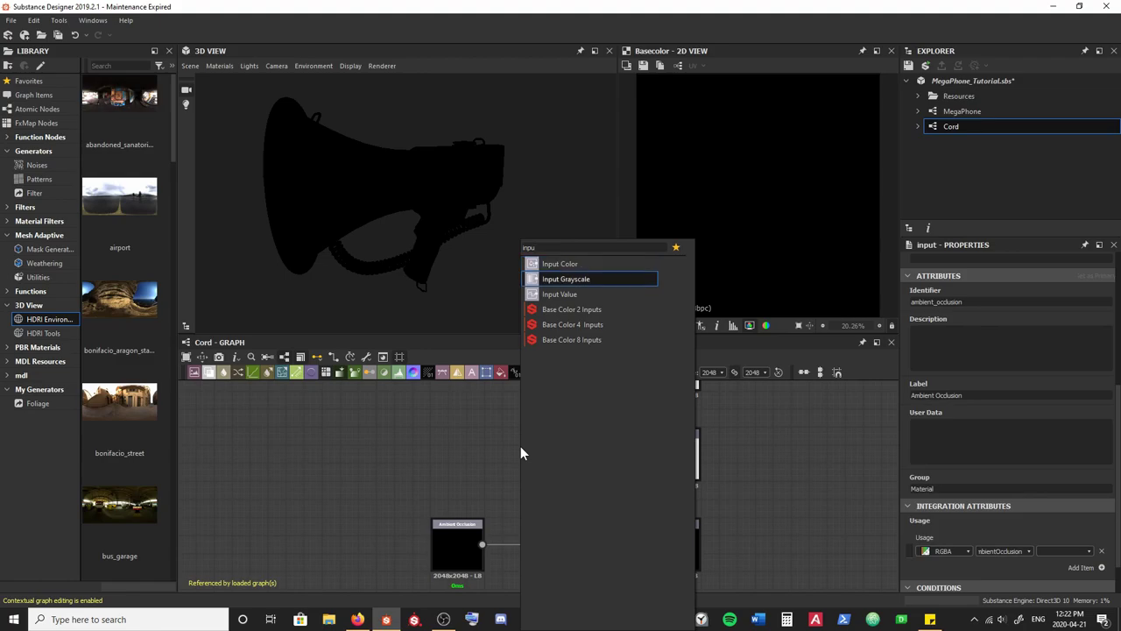
{"action": "key", "text": "Return"}
{"action": "scroll", "coordinate": [521, 446], "scroll_direction": "up", "scroll_amount": 3}
{"action": "left_click_drag", "start_coordinate": [521, 456], "coordinate": [758, 470]}
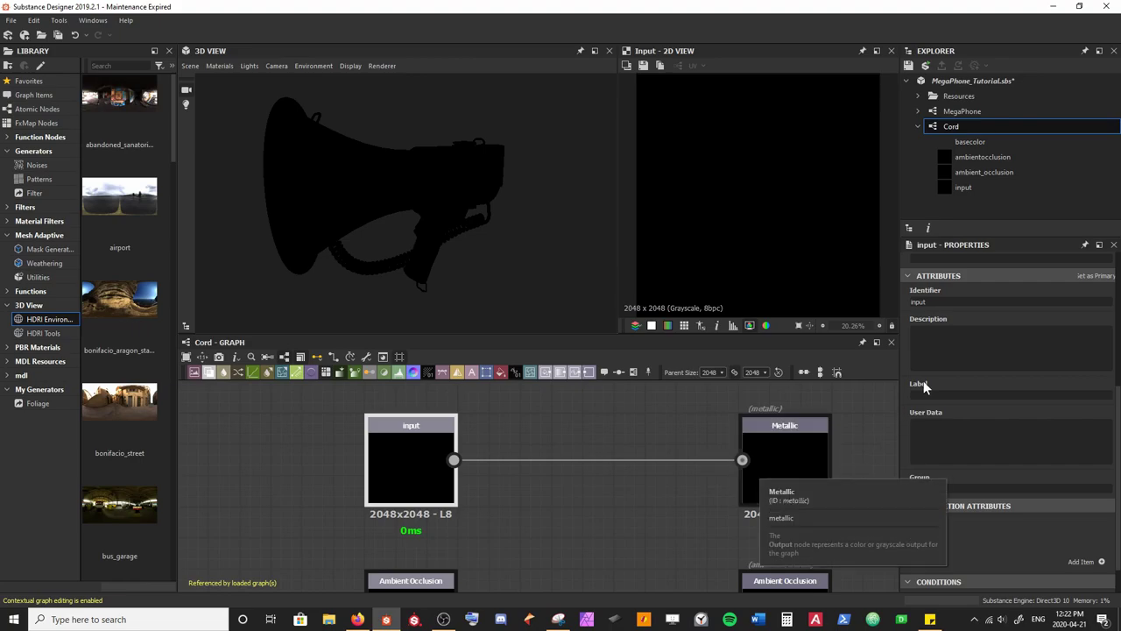
Step: Set the new input node's identifier to metallic, its label to Metallic and its group to Material
{"action": "double_click", "coordinate": [959, 304]}
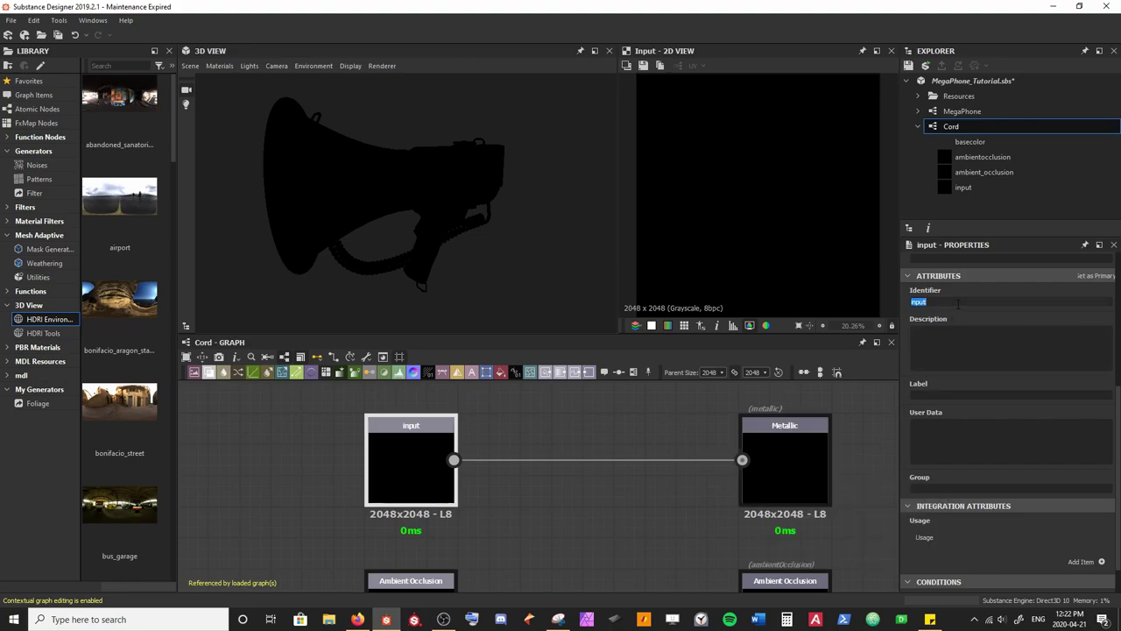
{"action": "type", "text": "metallic"}
{"action": "key", "text": "Tab"}
{"action": "type", "text": "Metallic"}
{"action": "key", "text": "Tab"}
{"action": "type", "text": "Material"}
Step: Add a usage entry to the Metallic input node and set it to metallic
{"action": "left_click", "coordinate": [1102, 561]}
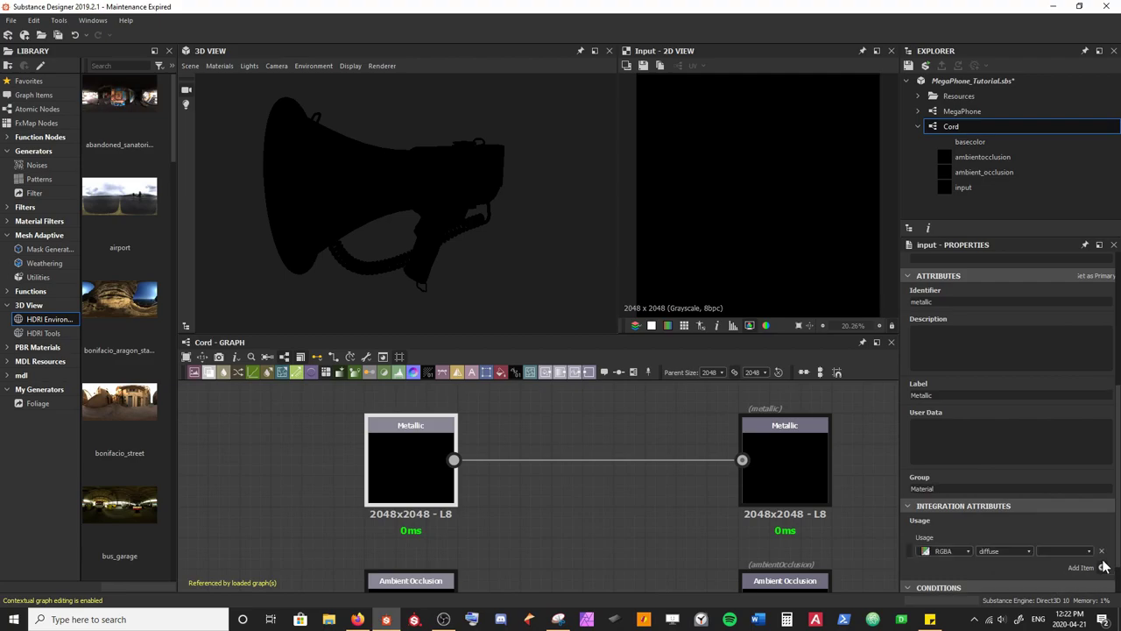
{"action": "left_click", "coordinate": [1030, 550]}
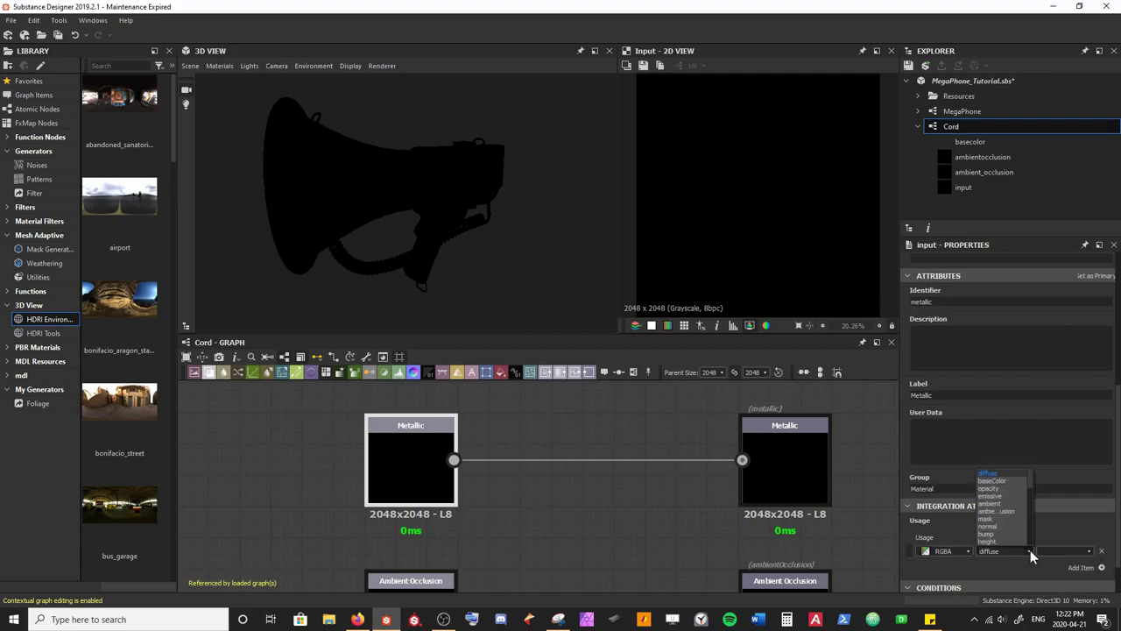
{"action": "key", "text": "m"}
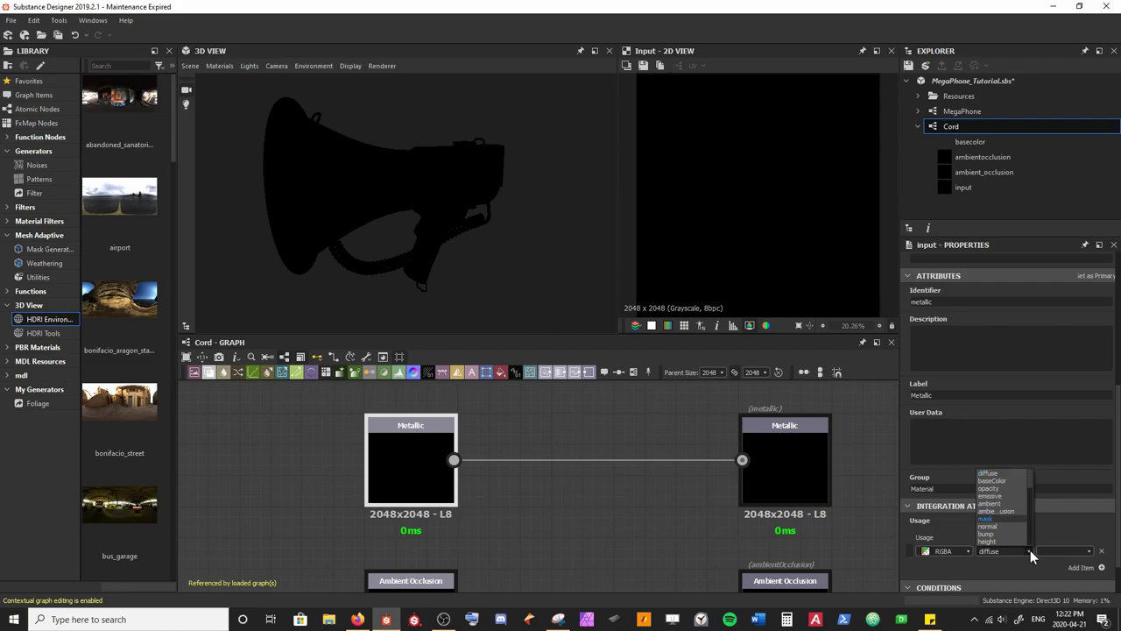
{"action": "key", "text": "e"}
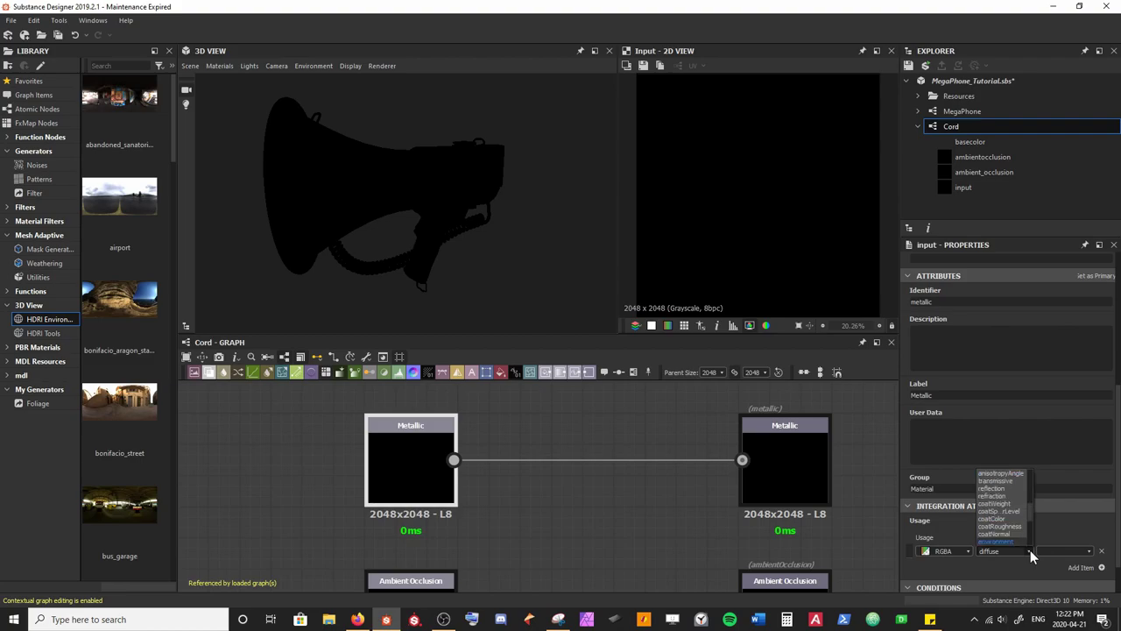
{"action": "scroll", "coordinate": [1029, 508], "scroll_direction": "down", "scroll_amount": 2}
{"action": "scroll", "coordinate": [1031, 522], "scroll_direction": "down", "scroll_amount": 3}
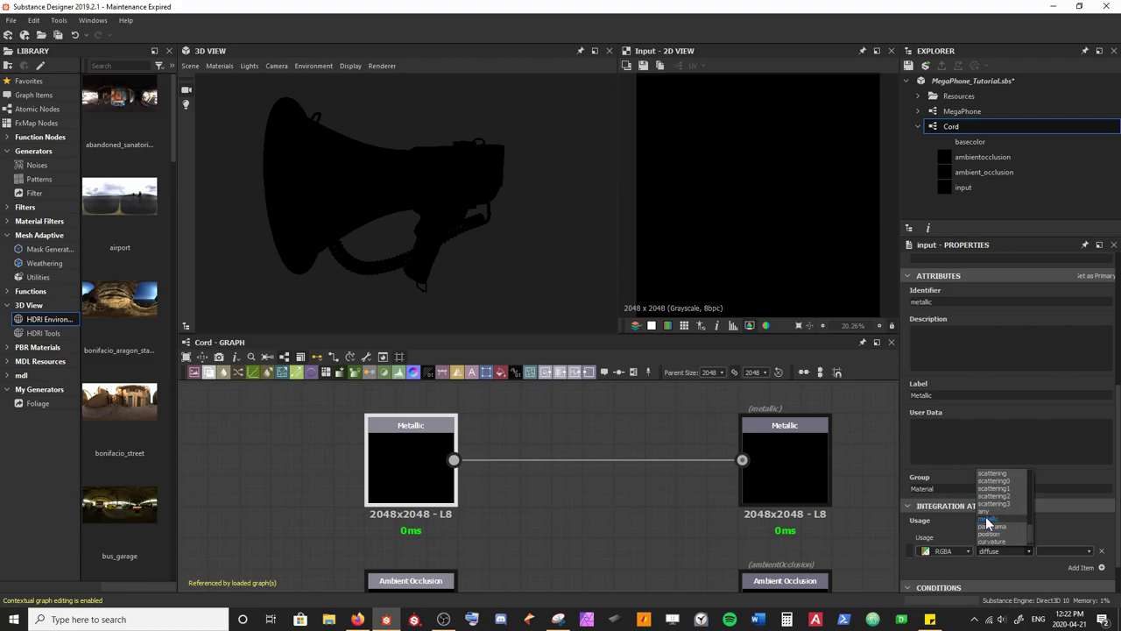
{"action": "left_click", "coordinate": [987, 519]}
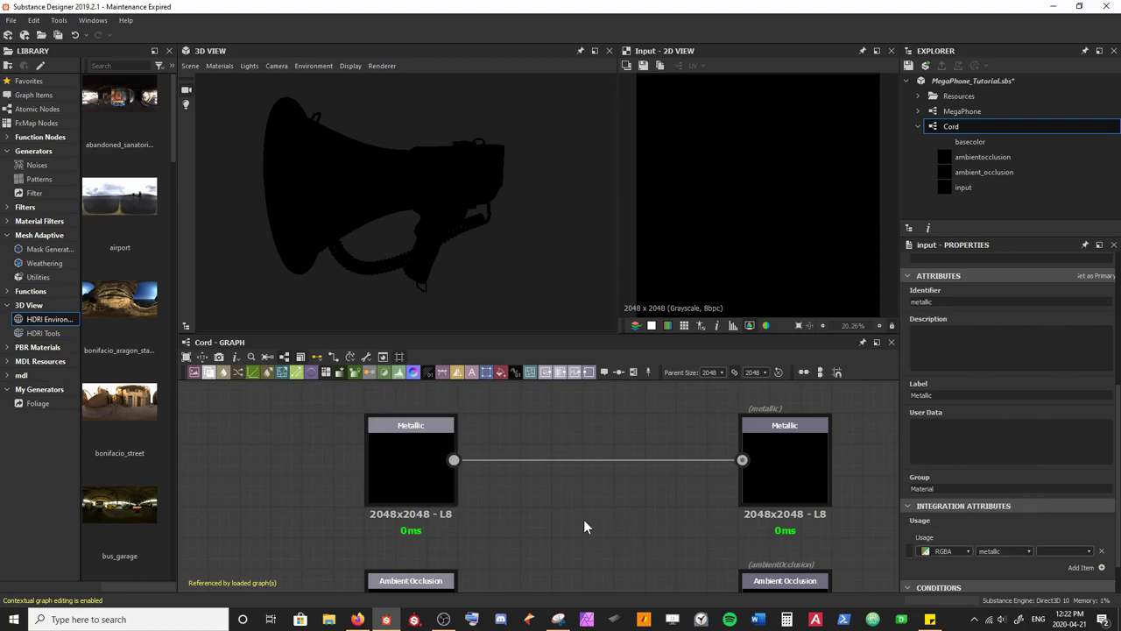
Step: Add another grayscale input node above the Metallic input, aligned with it, and connect it to the Roughness output
{"action": "scroll", "coordinate": [586, 526], "scroll_direction": "down", "scroll_amount": 3}
{"action": "middle_click_drag", "start_coordinate": [587, 526], "coordinate": [525, 479]}
{"action": "scroll", "coordinate": [515, 476], "scroll_direction": "up", "scroll_amount": 2}
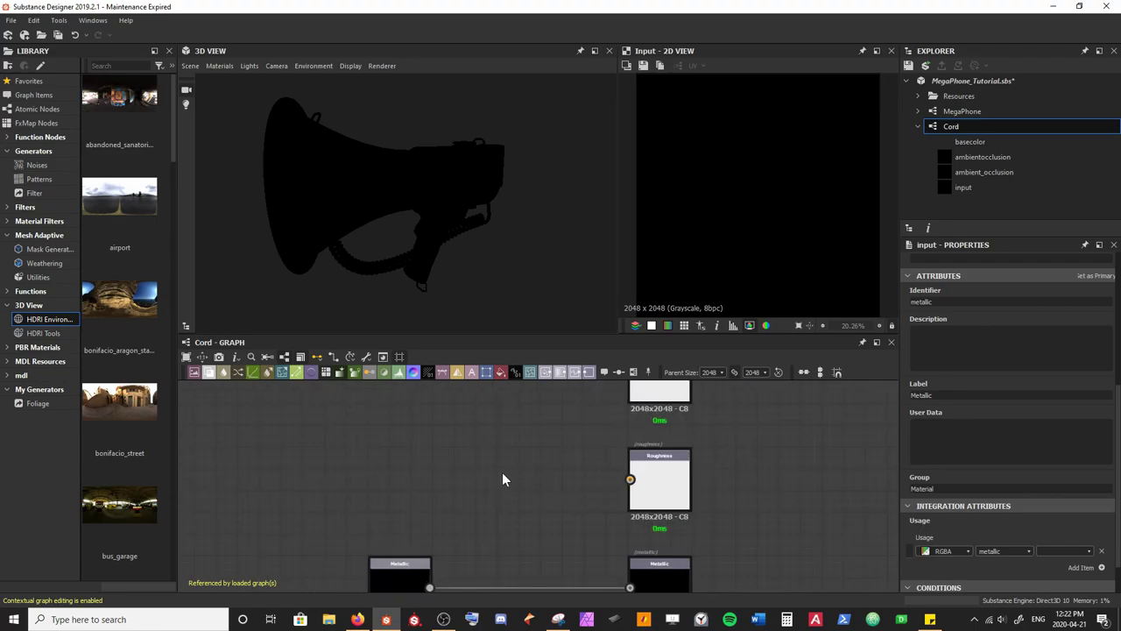
{"action": "key", "text": "space"}
{"action": "type", "text": "input"}
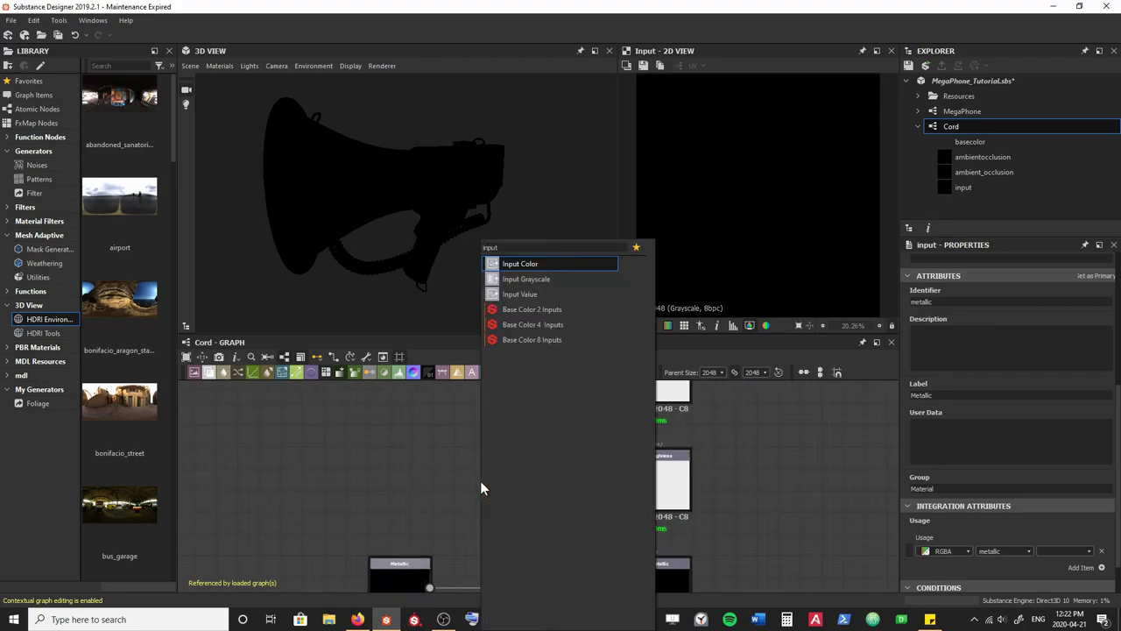
{"action": "key", "text": "Down"}
{"action": "key", "text": "Return"}
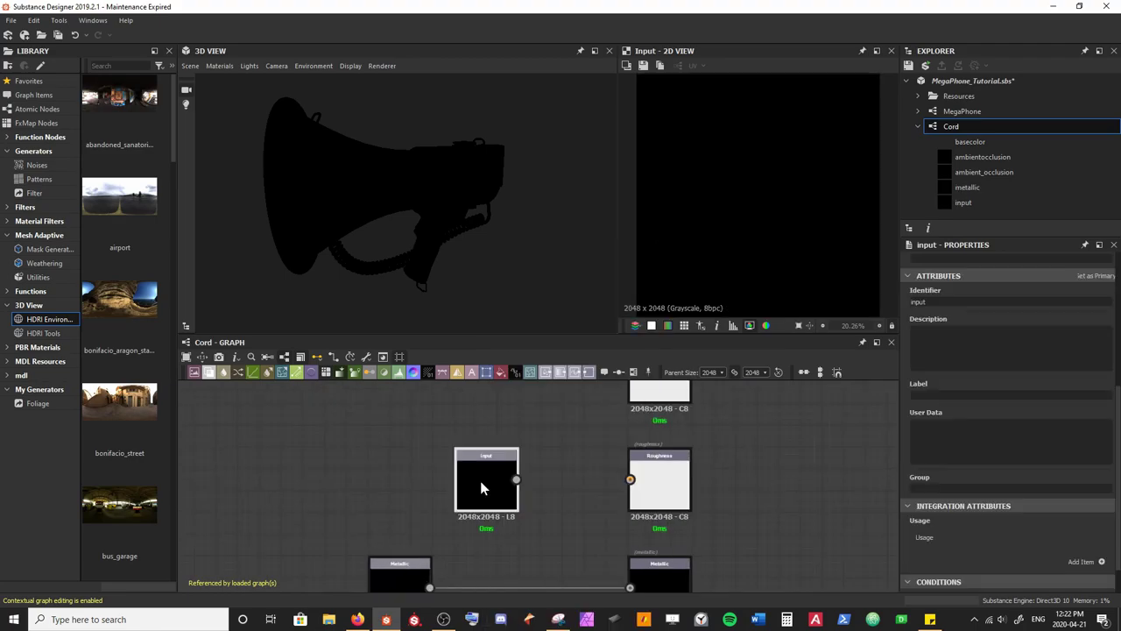
{"action": "left_click_drag", "start_coordinate": [481, 488], "coordinate": [630, 479]}
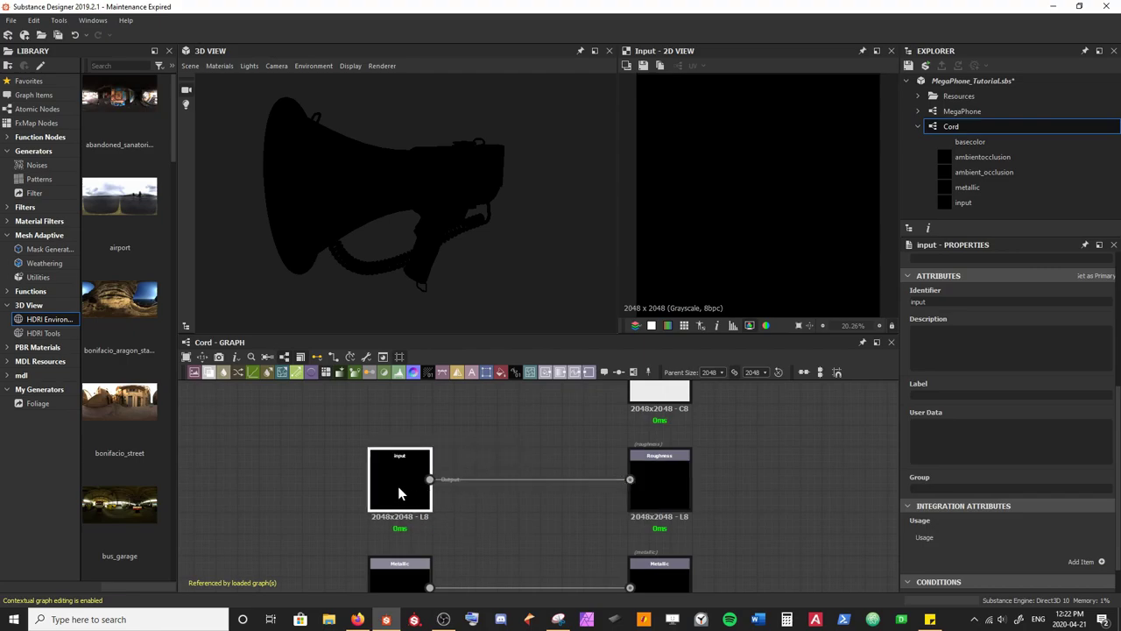
Step: Set the new input node's identifier to roughness, its label to Roughness and its group to Material
{"action": "double_click", "coordinate": [947, 302]}
{"action": "type", "text": "roughness"}
{"action": "key", "text": "Tab"}
{"action": "type", "text": "Roughn"}
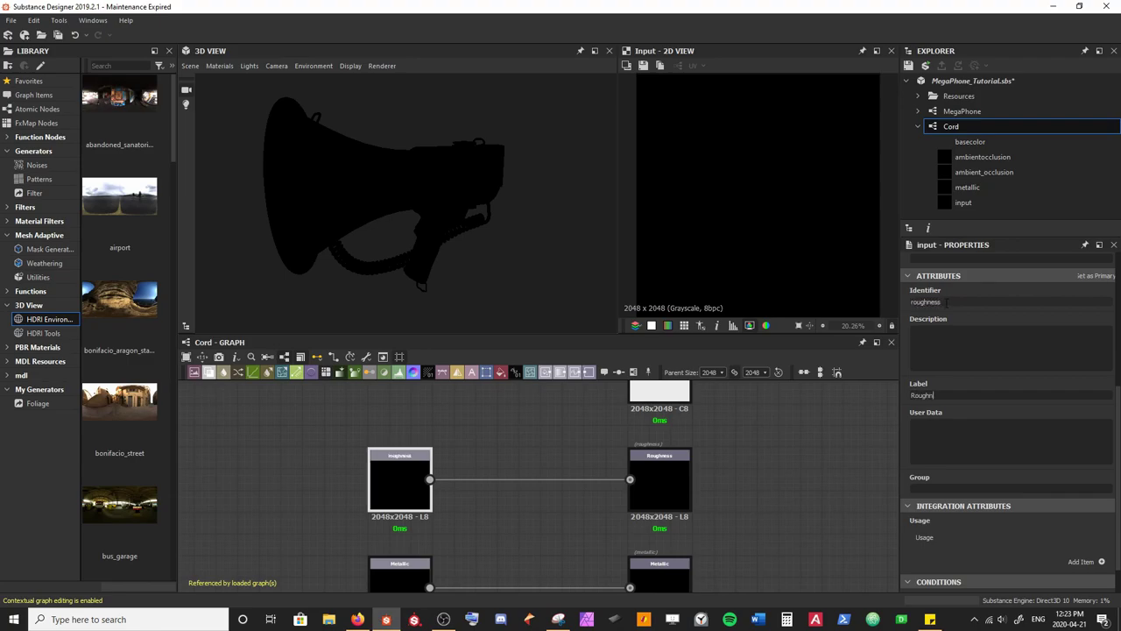
{"action": "type", "text": "essMaterial"}
Step: Add a usage entry to the Roughness input node and set it to roughness
{"action": "left_click", "coordinate": [1101, 562]}
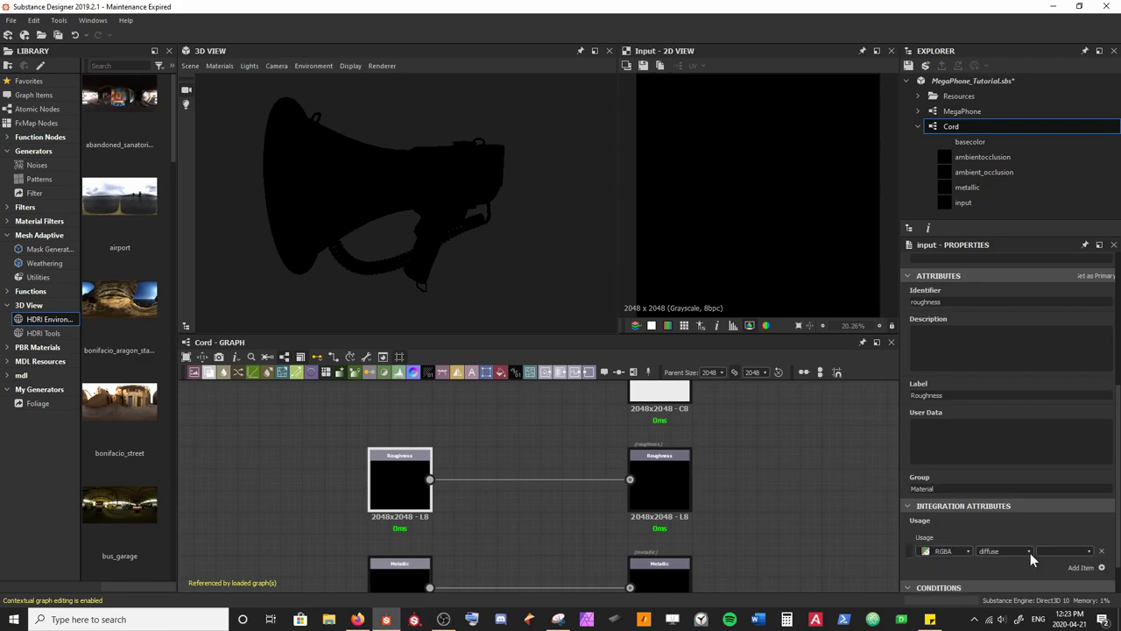
{"action": "left_click", "coordinate": [1030, 553]}
{"action": "scroll", "coordinate": [1030, 552], "scroll_direction": "down", "scroll_amount": 2}
{"action": "left_click", "coordinate": [1000, 534]}
{"action": "left_click", "coordinate": [544, 447]}
Step: Add a color input node above the Roughness input and connect it to the Normal output
{"action": "middle_click_drag", "start_coordinate": [476, 406], "coordinate": [571, 561]}
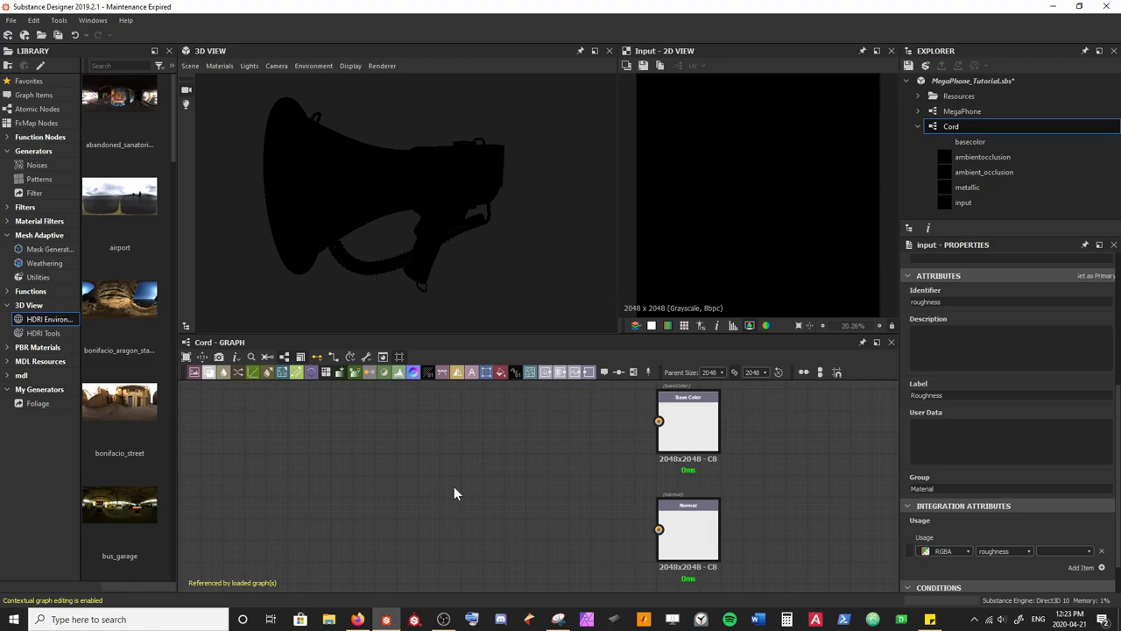
{"action": "key", "text": "space"}
{"action": "type", "text": "inp"}
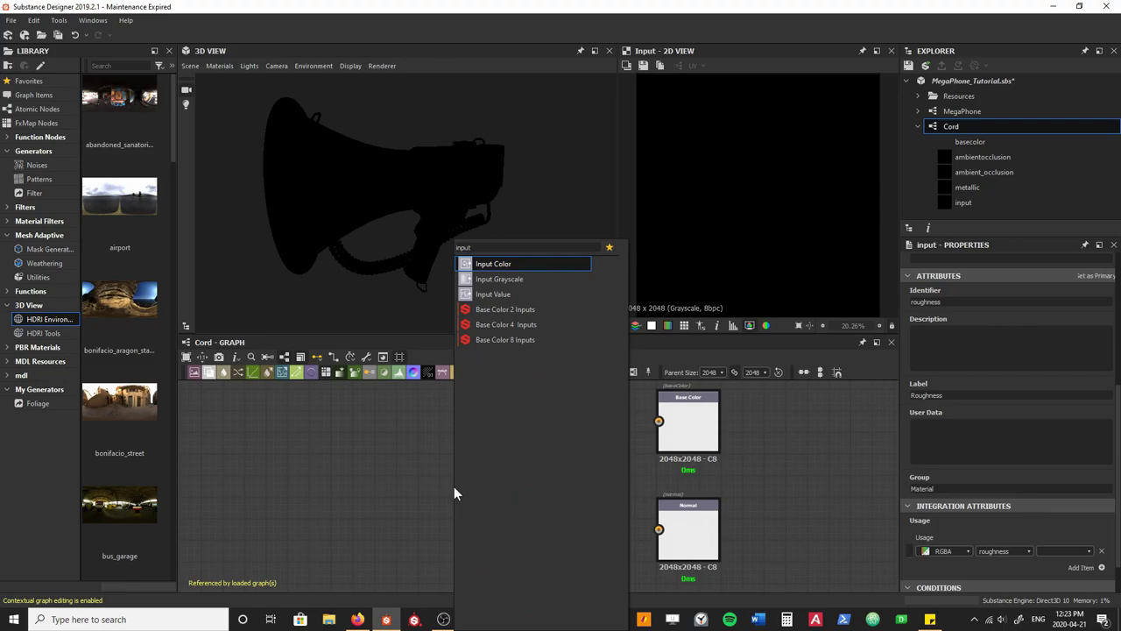
{"action": "type", "text": "ut"}
{"action": "key", "text": "Return"}
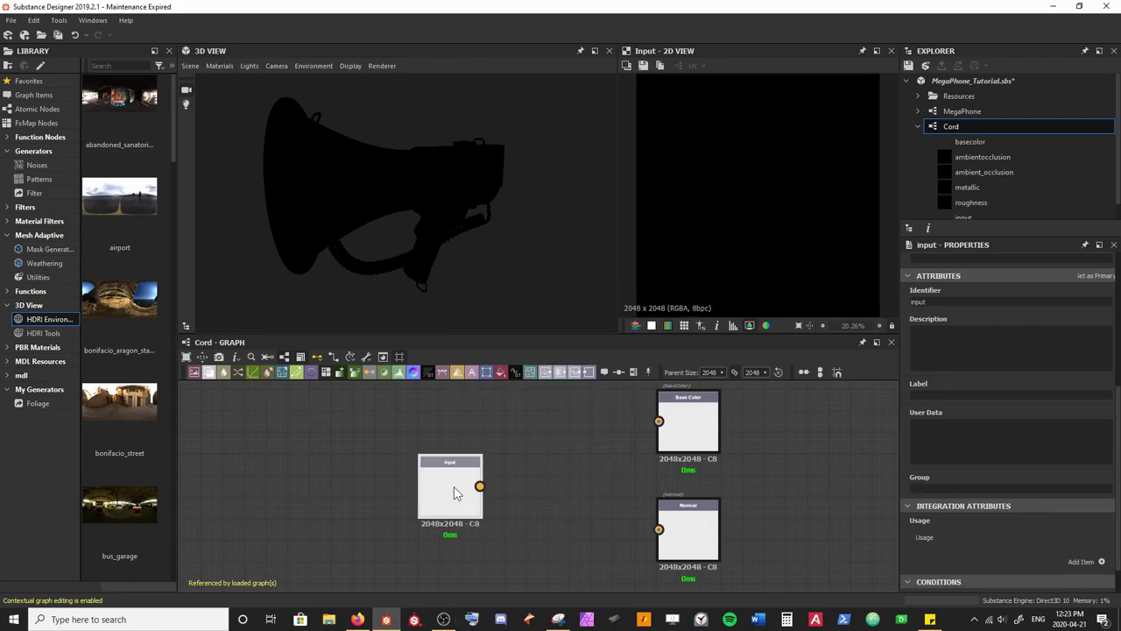
{"action": "left_click_drag", "start_coordinate": [453, 493], "coordinate": [400, 517]}
{"action": "middle_click_drag", "start_coordinate": [406, 502], "coordinate": [423, 441]}
{"action": "left_click_drag", "start_coordinate": [423, 441], "coordinate": [683, 461]}
{"action": "key", "text": "f"}
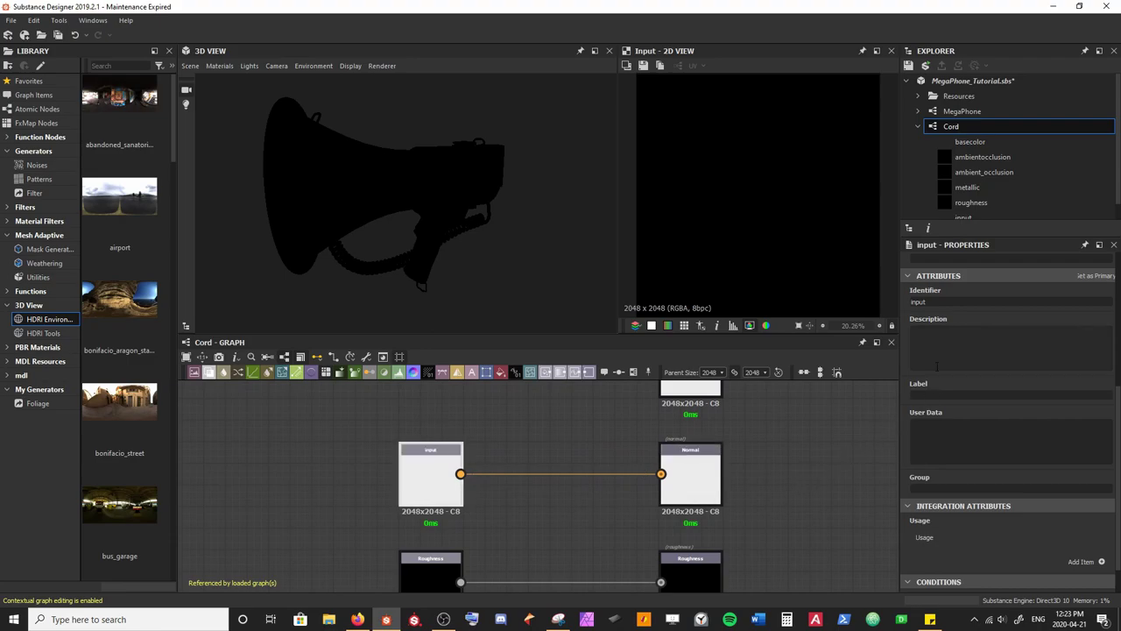
Step: Give the new color input the identifier normal, label Normal and group Material, and add a usage entry set to normal
{"action": "left_click", "coordinate": [947, 302]}
{"action": "double_click", "coordinate": [946, 301]}
{"action": "type", "text": "normal"}
{"action": "left_click", "coordinate": [1101, 561]}
{"action": "left_click", "coordinate": [1031, 551]}
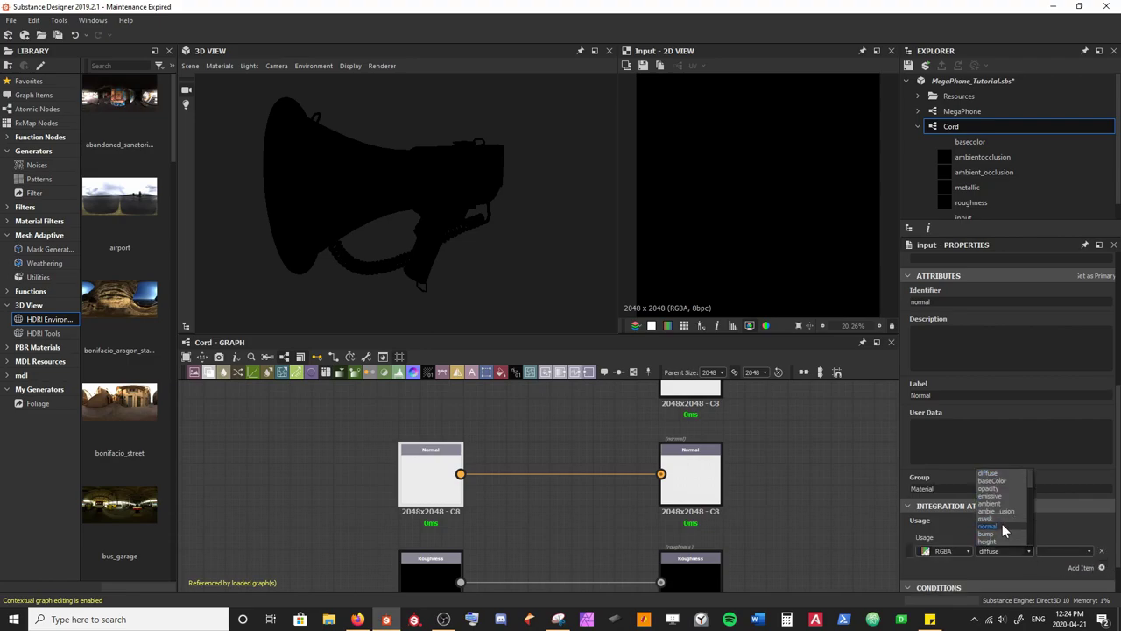
{"action": "left_click", "coordinate": [1002, 525]}
Step: Add a color input node above the Normal input and connect it to the Base Color output
{"action": "middle_click_drag", "start_coordinate": [501, 408], "coordinate": [470, 481]}
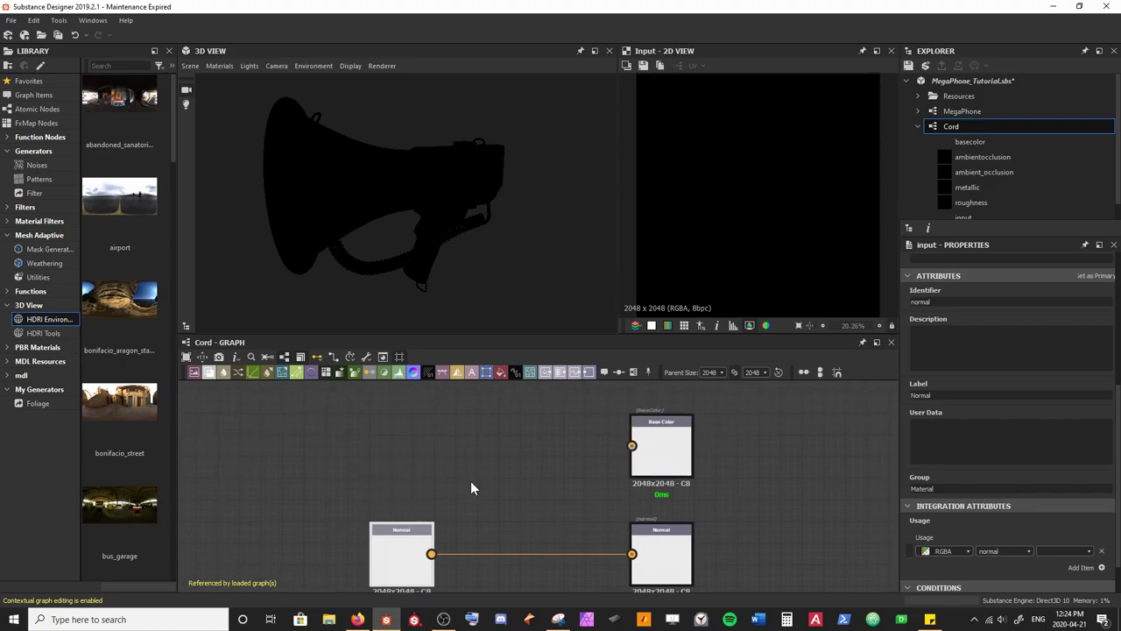
{"action": "key", "text": "space"}
{"action": "type", "text": "input"}
{"action": "key", "text": "Return"}
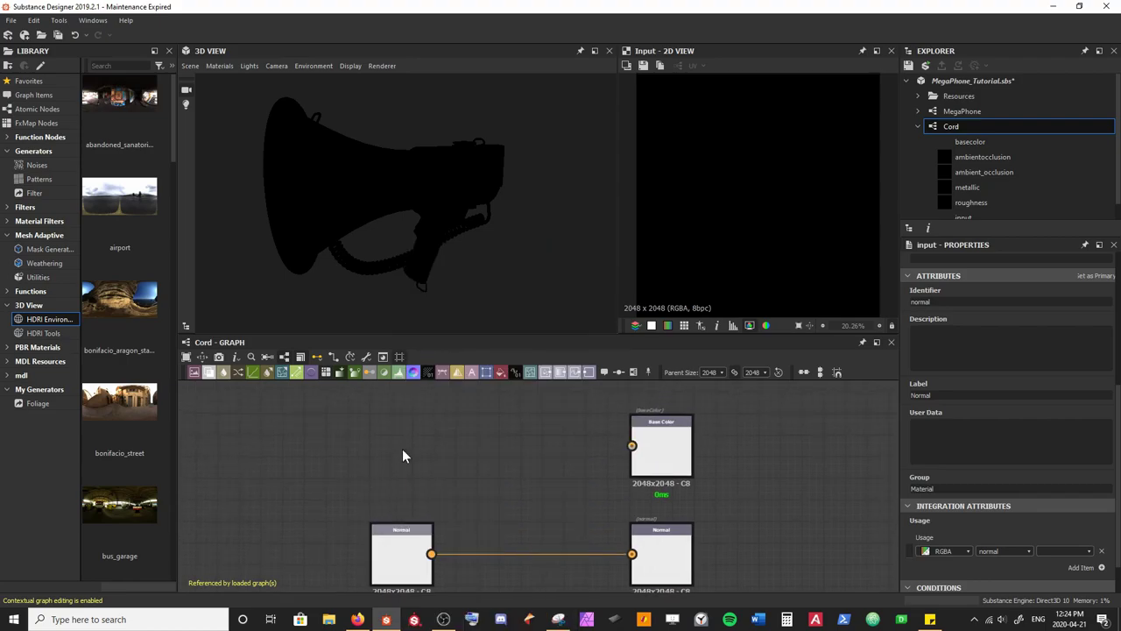
{"action": "left_click_drag", "start_coordinate": [431, 446], "coordinate": [634, 445]}
Step: Give the new color input the identifier base_colour, label Base Colour and group Material, and add a usage entry set to baseColor
{"action": "double_click", "coordinate": [982, 303]}
{"action": "type", "text": "bv"}
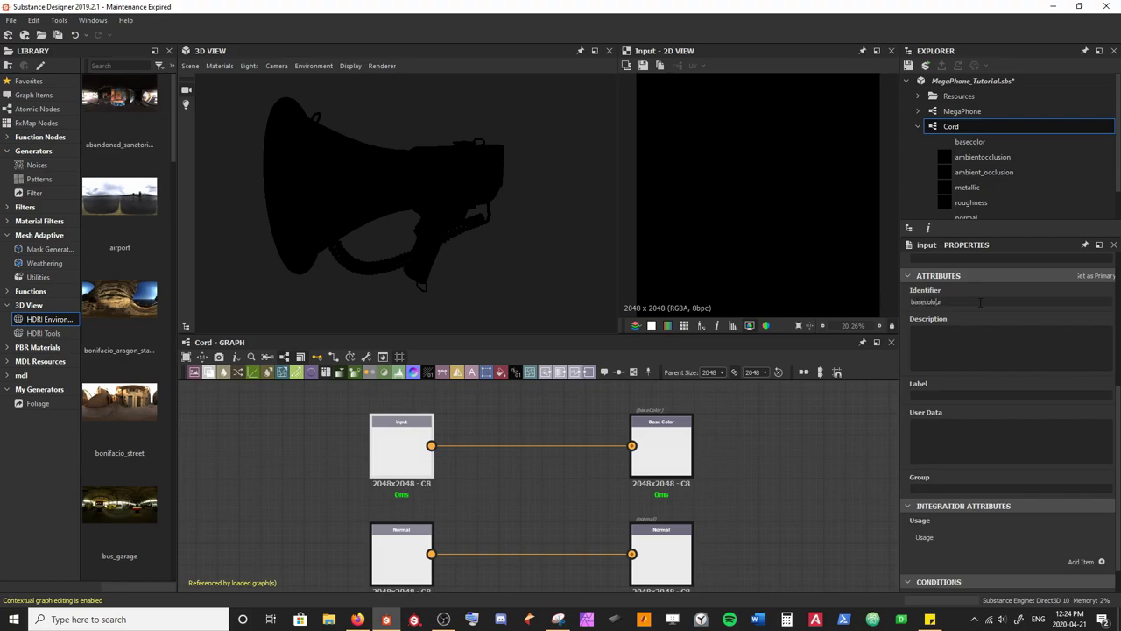
{"action": "key", "text": "Tab"}
{"action": "left_click", "coordinate": [1101, 562]}
{"action": "left_click", "coordinate": [1030, 550]}
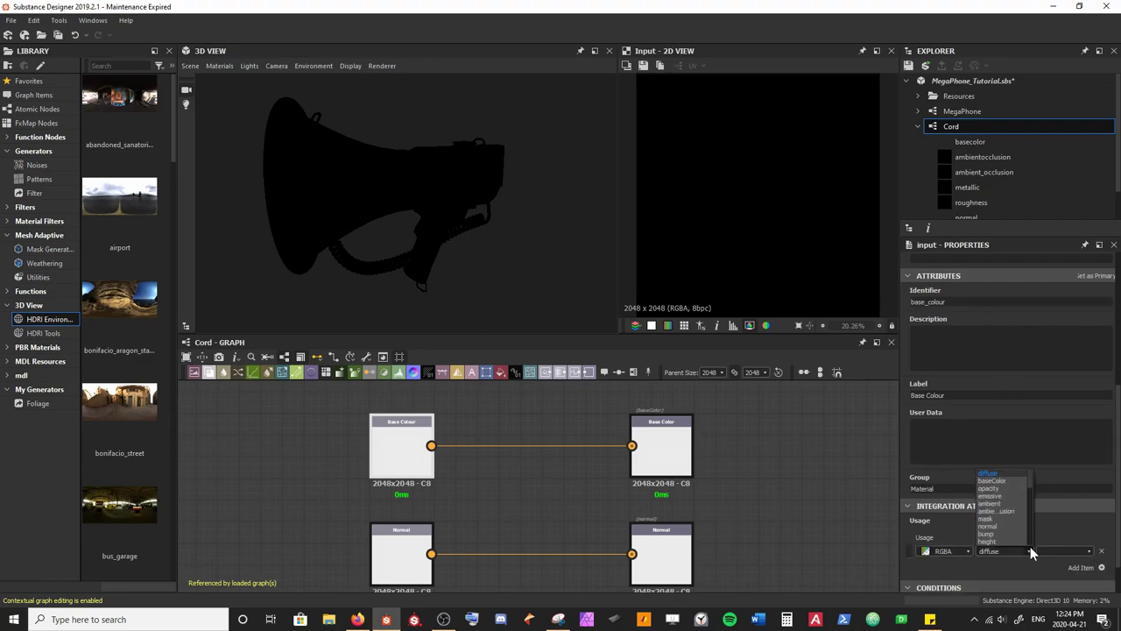
{"action": "left_click", "coordinate": [1007, 481]}
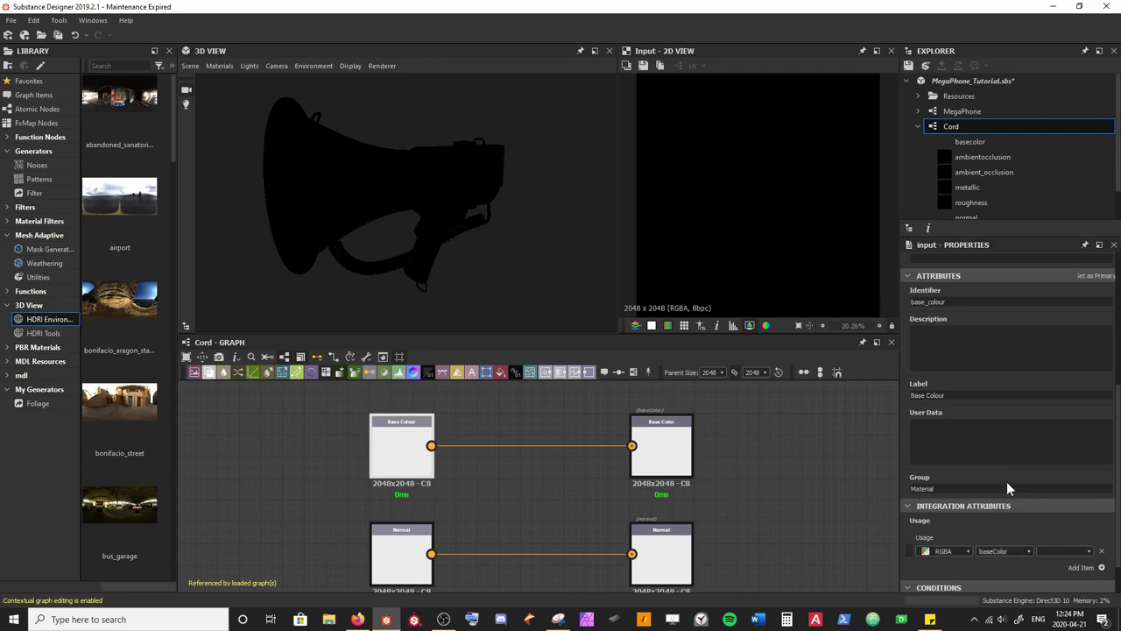
Step: Open the MegaPhone graph, examine the Cord node's input and output connectors, and show the node's properties
{"action": "scroll", "coordinate": [862, 497], "scroll_direction": "down", "scroll_amount": 3}
{"action": "middle_click_drag", "start_coordinate": [786, 517], "coordinate": [622, 471]}
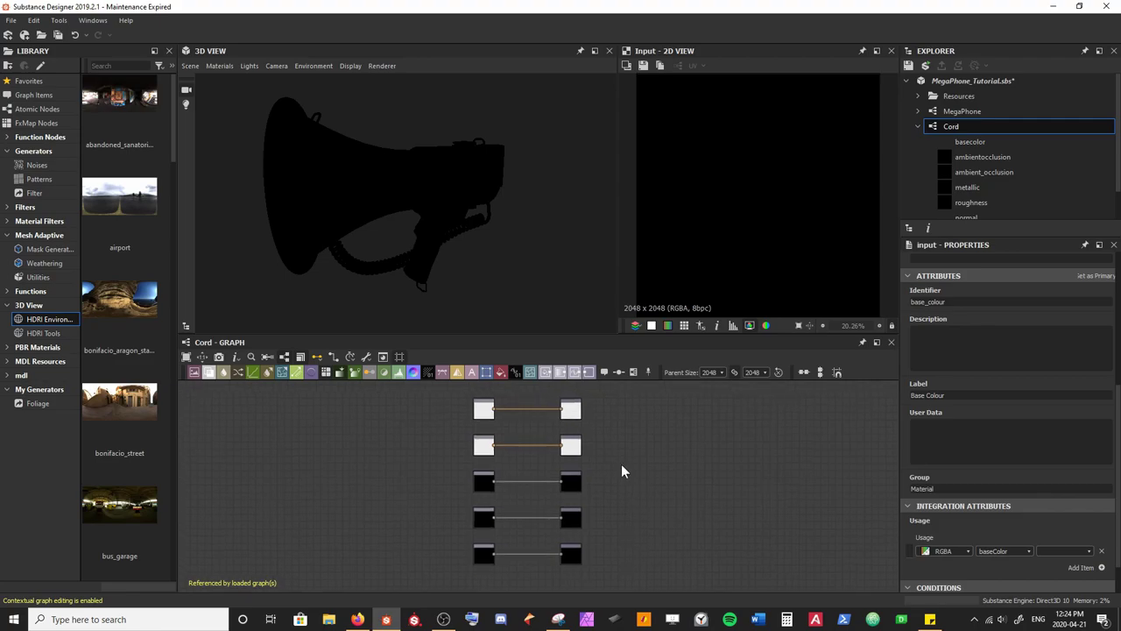
{"action": "left_click", "coordinate": [918, 126]}
{"action": "left_click", "coordinate": [961, 112]}
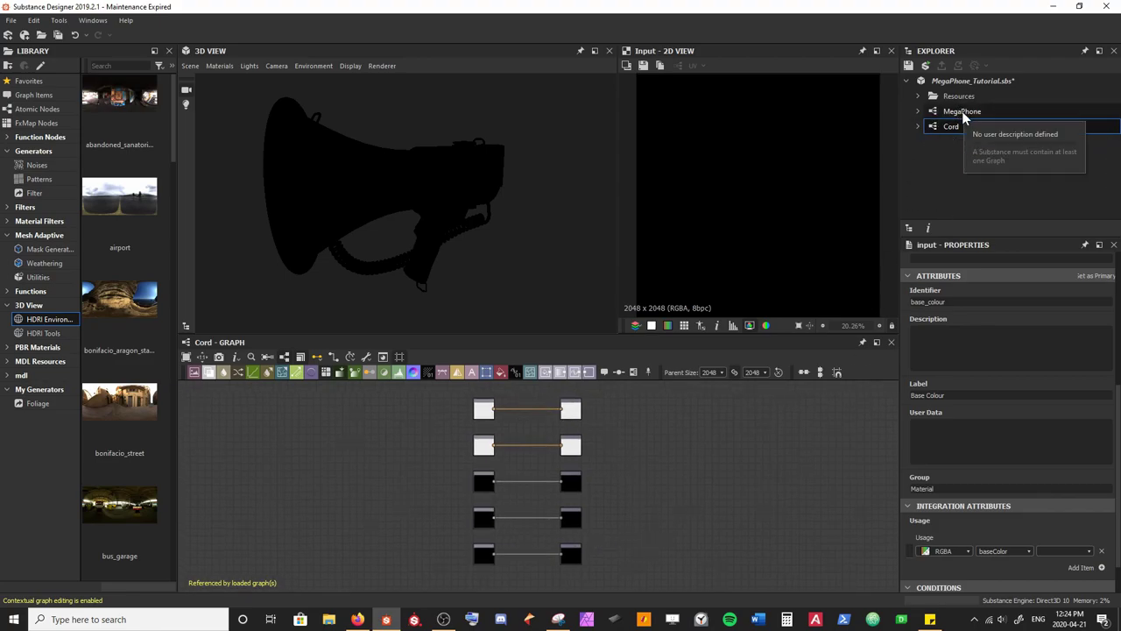
{"action": "double_click", "coordinate": [964, 114]}
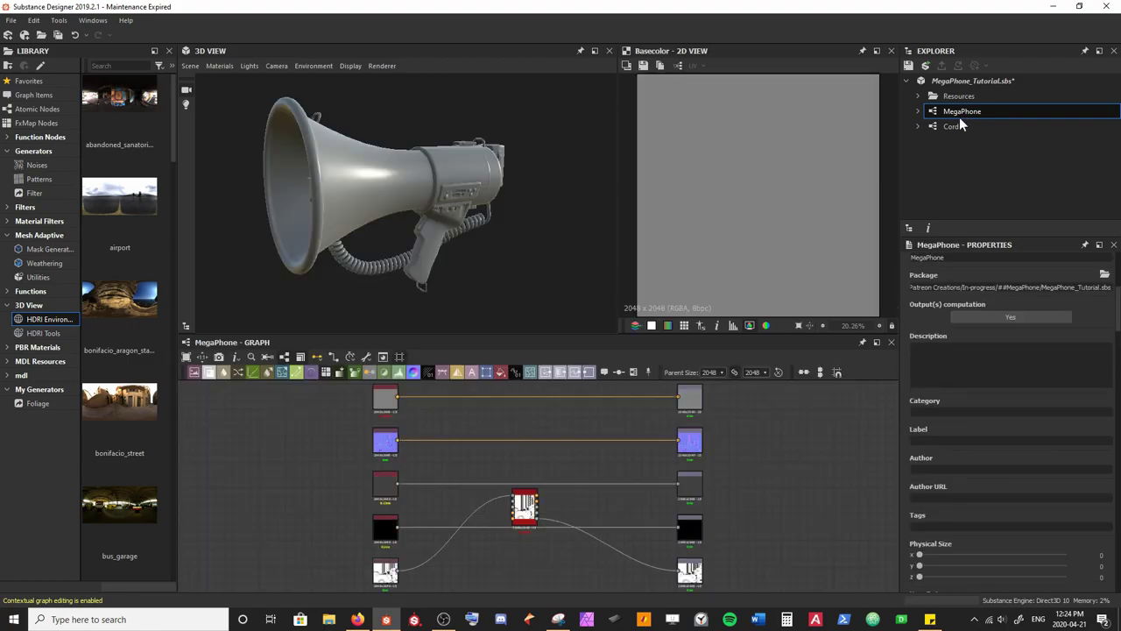
{"action": "scroll", "coordinate": [489, 536], "scroll_direction": "up", "scroll_amount": 4}
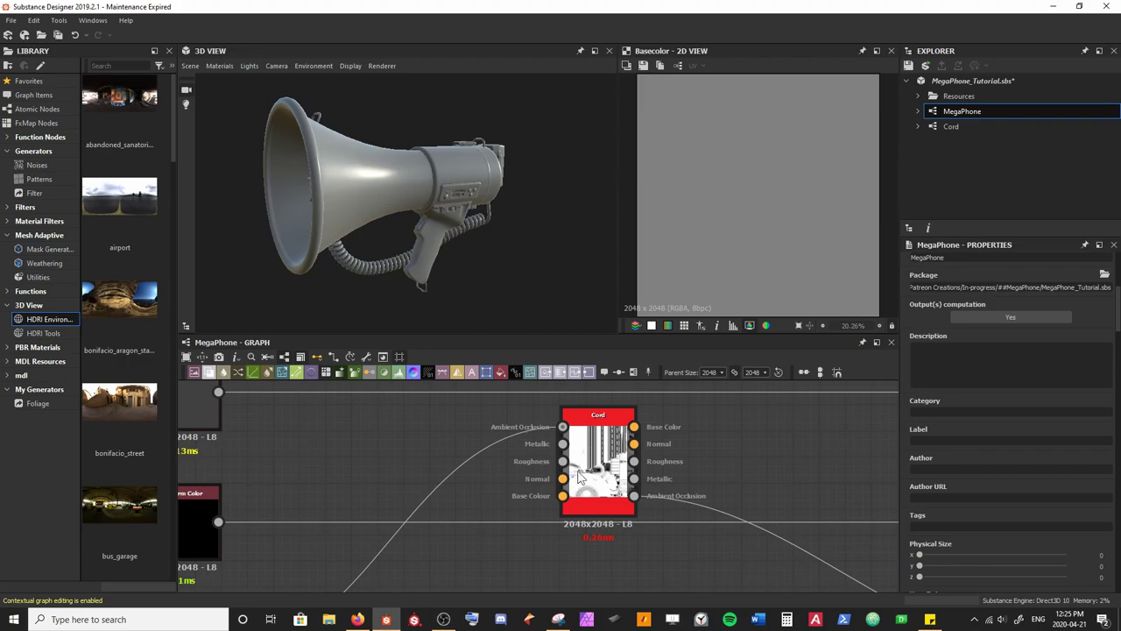
{"action": "scroll", "coordinate": [599, 429], "scroll_direction": "up", "scroll_amount": 1}
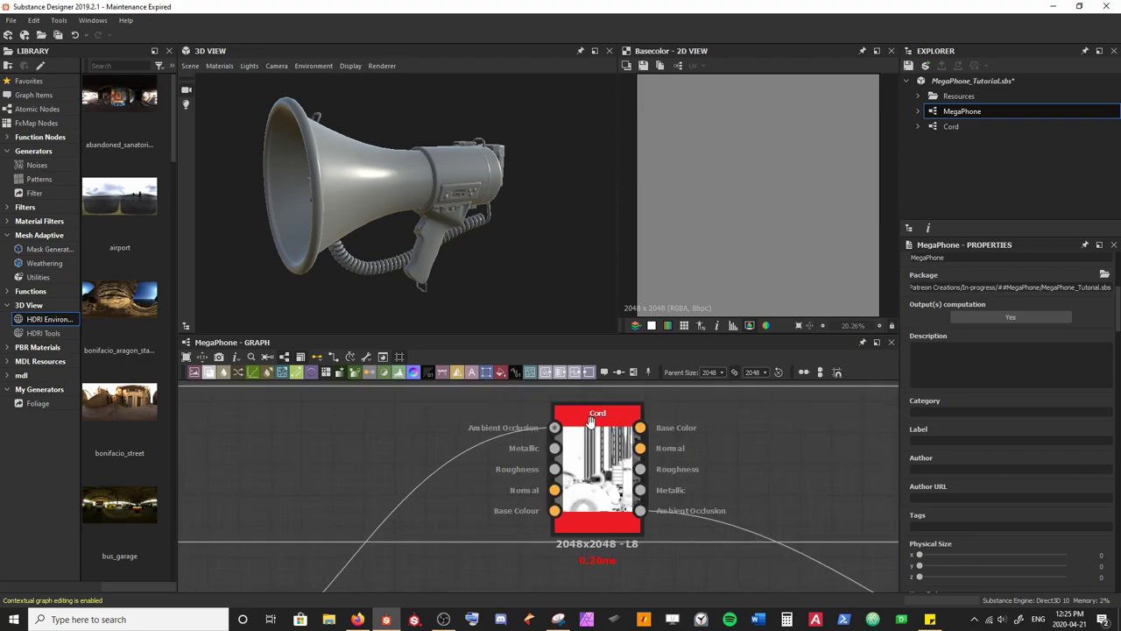
{"action": "middle_click_drag", "start_coordinate": [598, 429], "coordinate": [548, 420]}
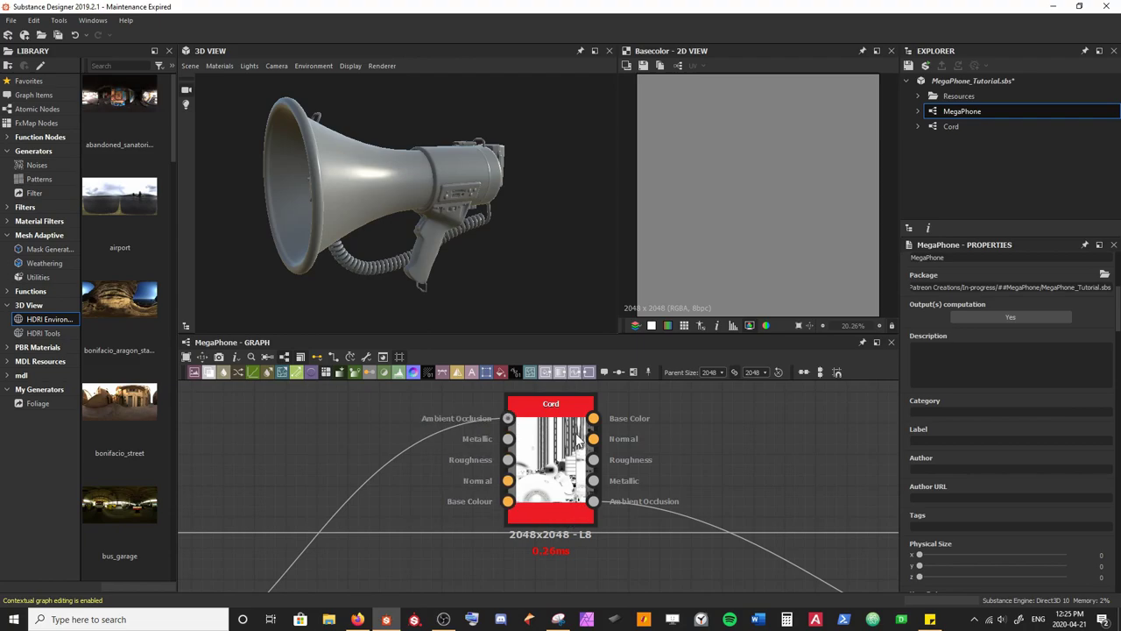
{"action": "double_click", "coordinate": [531, 411]}
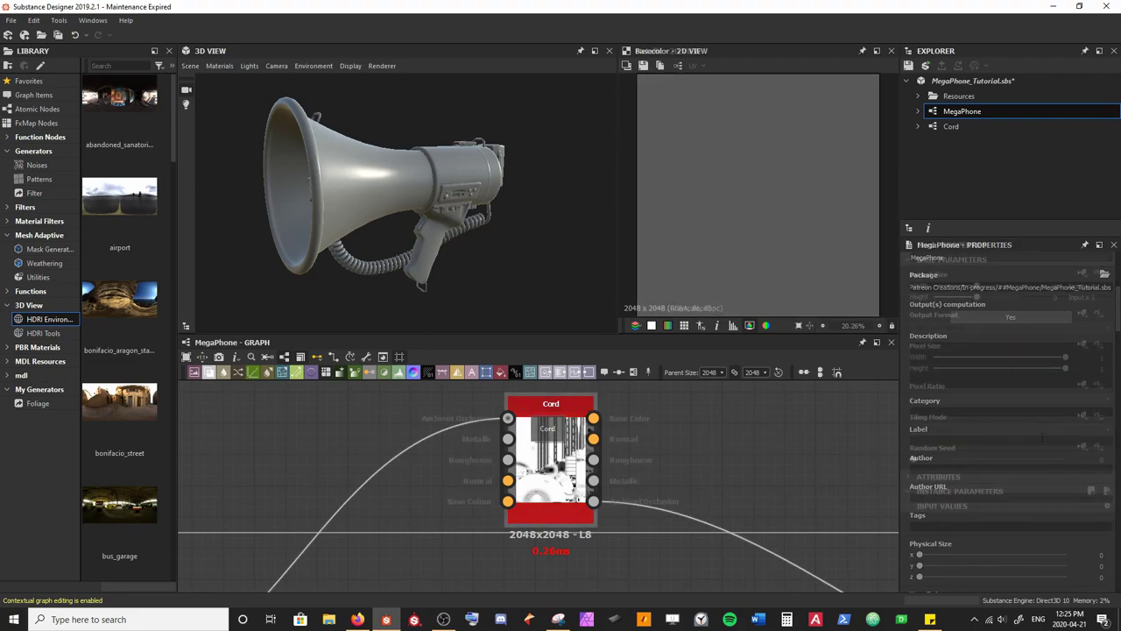
Step: Open the Cord graph and reorder its inputs as Base Colour, Normal, Roughness, Metallic, Ambient Occlusion
{"action": "left_click", "coordinate": [952, 127]}
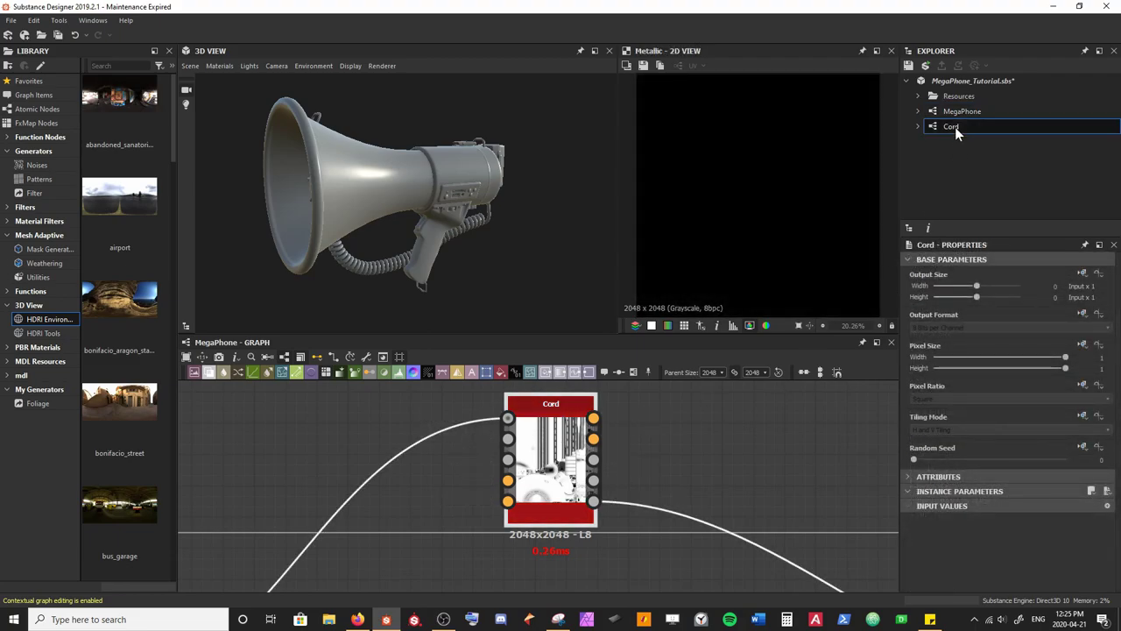
{"action": "double_click", "coordinate": [955, 127]}
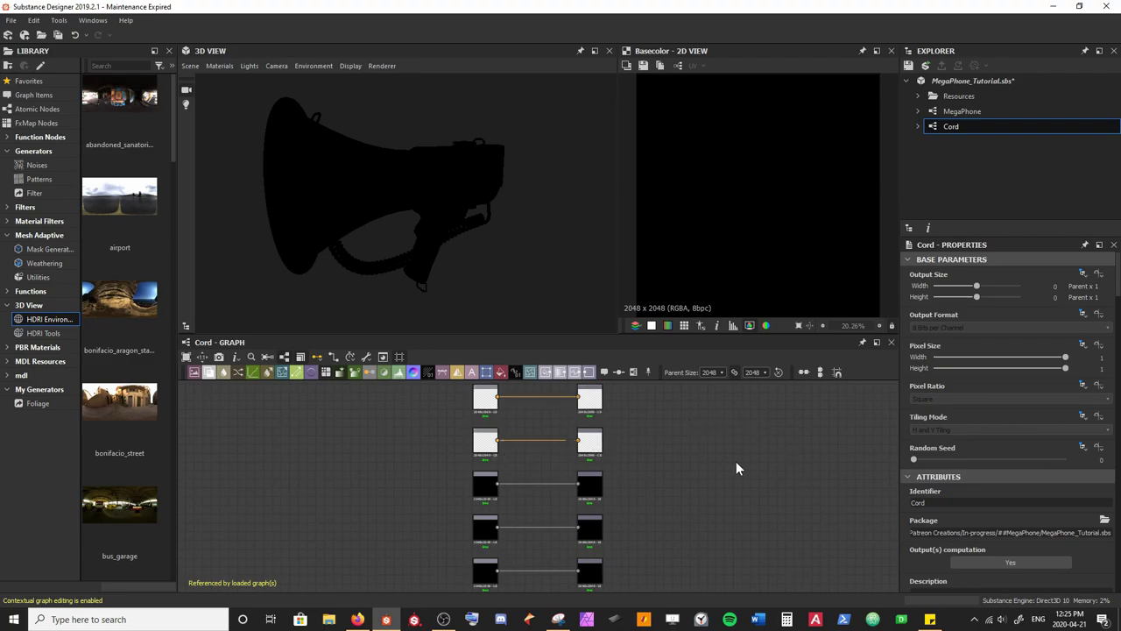
{"action": "scroll", "coordinate": [981, 497], "scroll_direction": "down", "scroll_amount": 1}
{"action": "scroll", "coordinate": [981, 497], "scroll_direction": "down", "scroll_amount": 5}
{"action": "scroll", "coordinate": [972, 491], "scroll_direction": "down", "scroll_amount": 1}
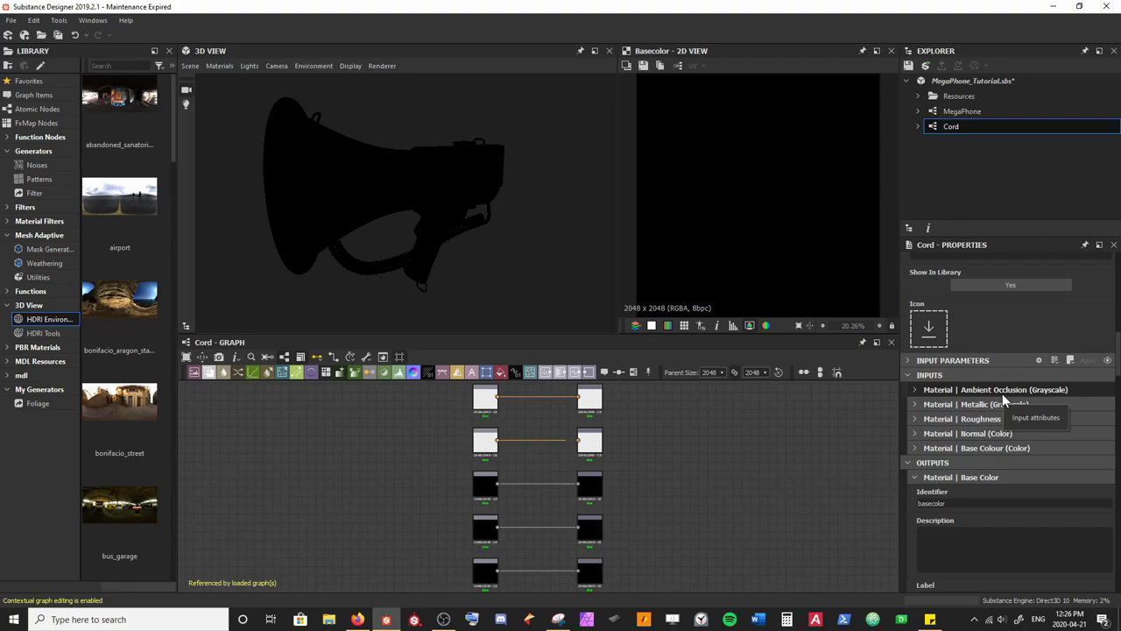
{"action": "scroll", "coordinate": [617, 400], "scroll_direction": "up", "scroll_amount": 3}
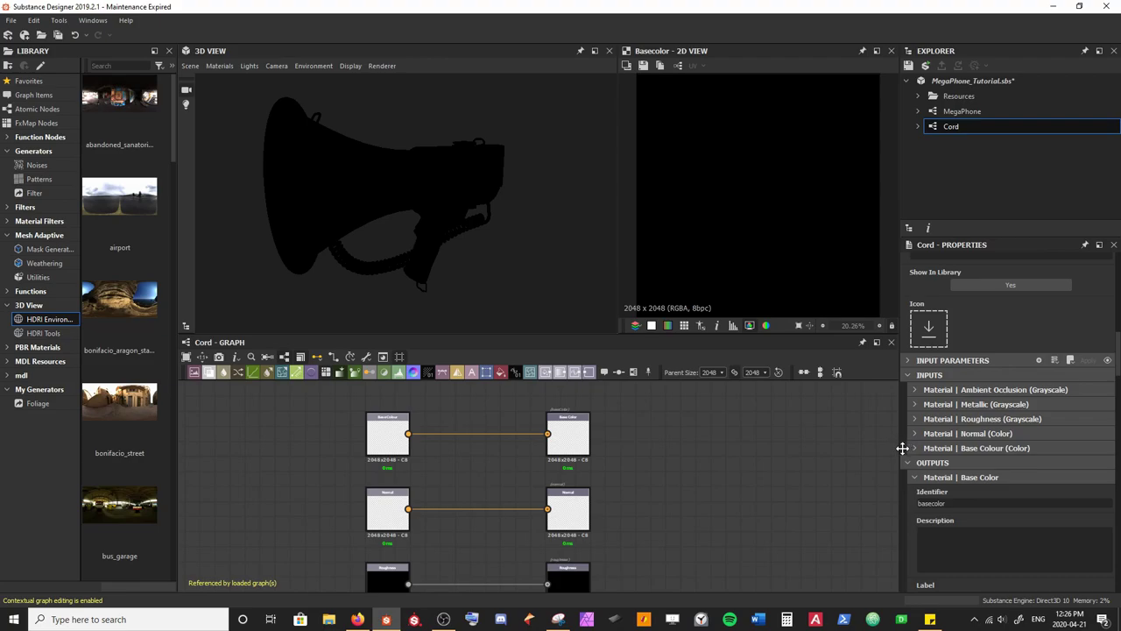
{"action": "left_click_drag", "start_coordinate": [902, 447], "coordinate": [904, 391]}
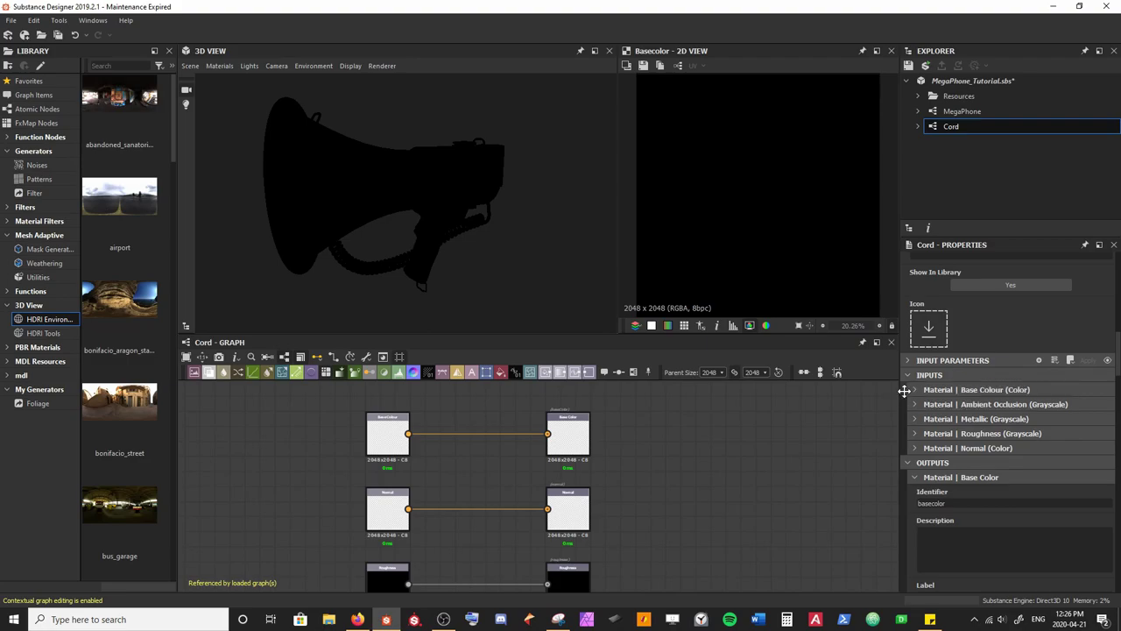
{"action": "left_click_drag", "start_coordinate": [905, 448], "coordinate": [902, 402]}
{"action": "mouse_move", "coordinate": [904, 446]}
{"action": "left_mouse_down"}
{"action": "mouse_move", "coordinate": [904, 421]}
{"action": "mouse_move", "coordinate": [906, 435]}
{"action": "left_mouse_up"}
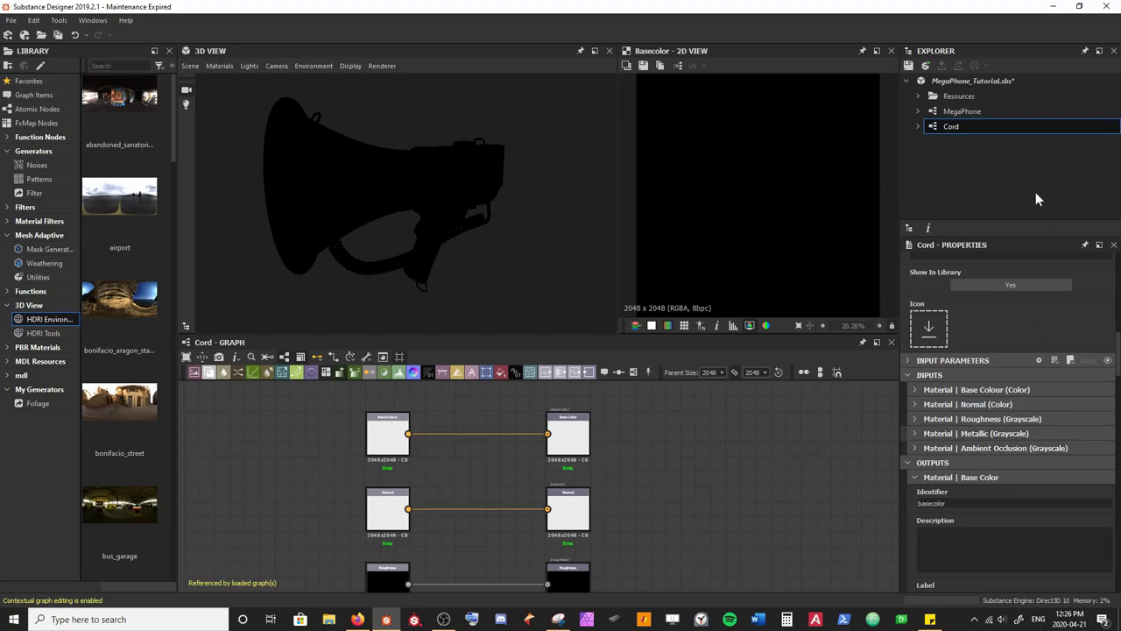
Step: Reopen the MegaPhone graph, check the connector order on the Cord node, and save the package
{"action": "left_click", "coordinate": [963, 112]}
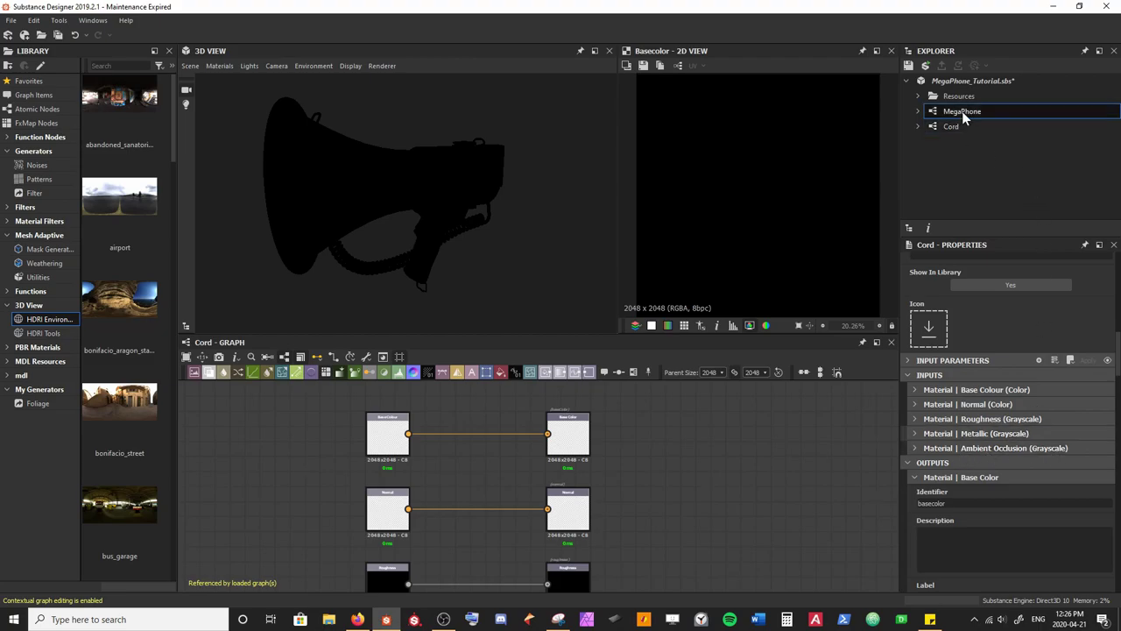
{"action": "double_click", "coordinate": [962, 111]}
{"action": "scroll", "coordinate": [528, 519], "scroll_direction": "up", "scroll_amount": 2}
{"action": "scroll", "coordinate": [528, 518], "scroll_direction": "up", "scroll_amount": 3}
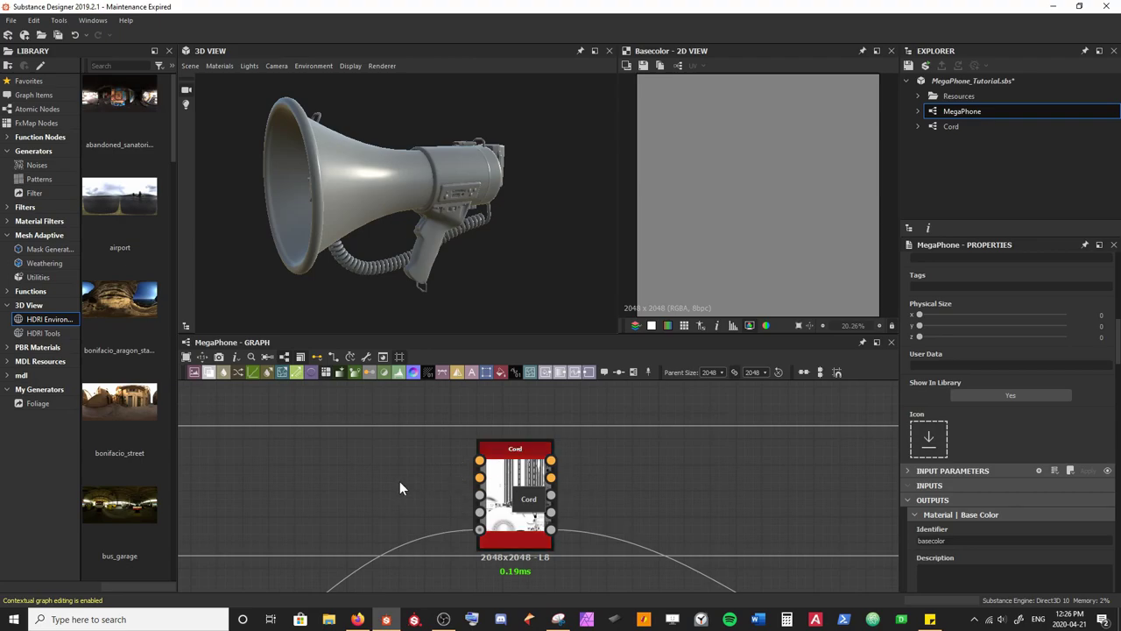
{"action": "key", "text": "ctrl+s"}
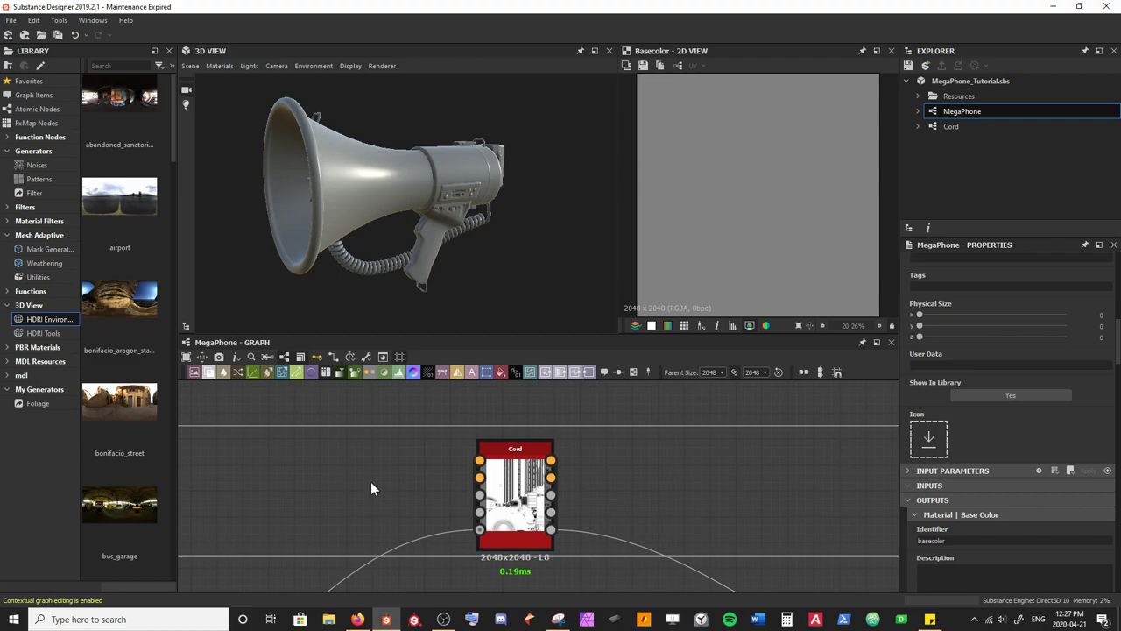
Step: Move the Cord node up slightly and connect the metallic and roughness Uniform Color nodes to its Metallic and Roughness inputs
{"action": "scroll", "coordinate": [369, 482], "scroll_direction": "down", "scroll_amount": 5}
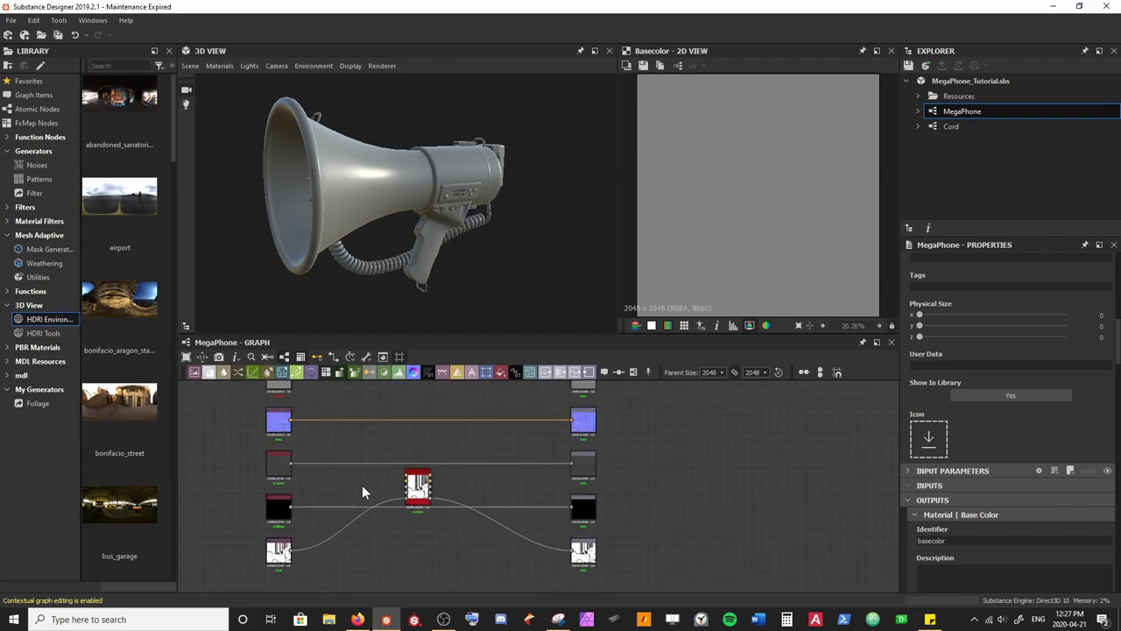
{"action": "middle_click_drag", "start_coordinate": [349, 456], "coordinate": [354, 471]}
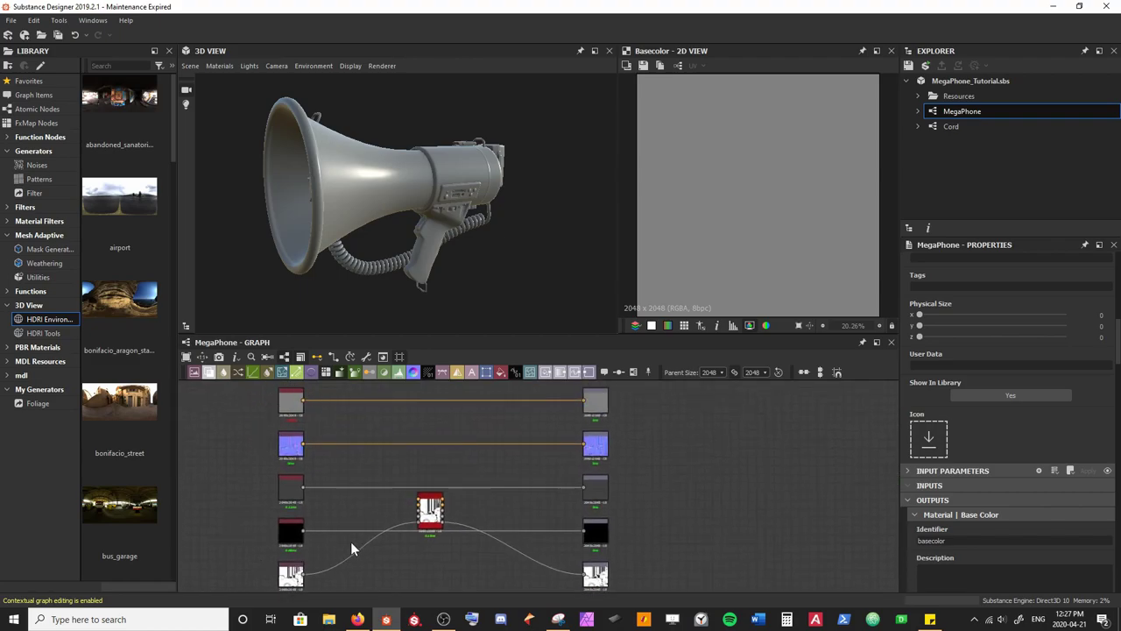
{"action": "scroll", "coordinate": [407, 508], "scroll_direction": "up", "scroll_amount": 4}
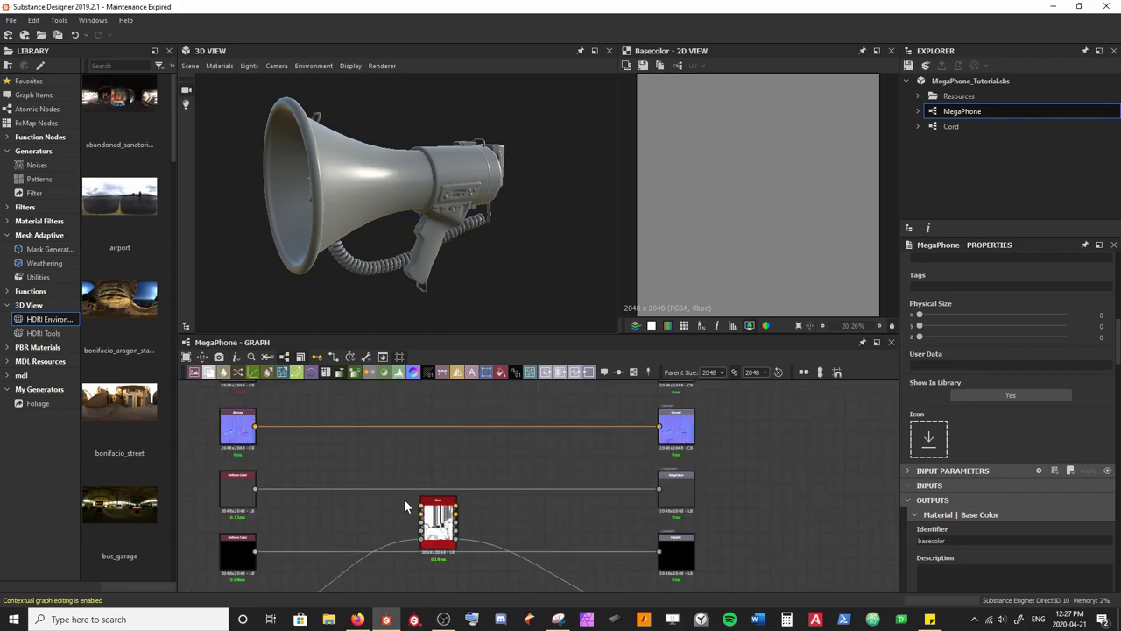
{"action": "middle_click_drag", "start_coordinate": [459, 501], "coordinate": [482, 495]}
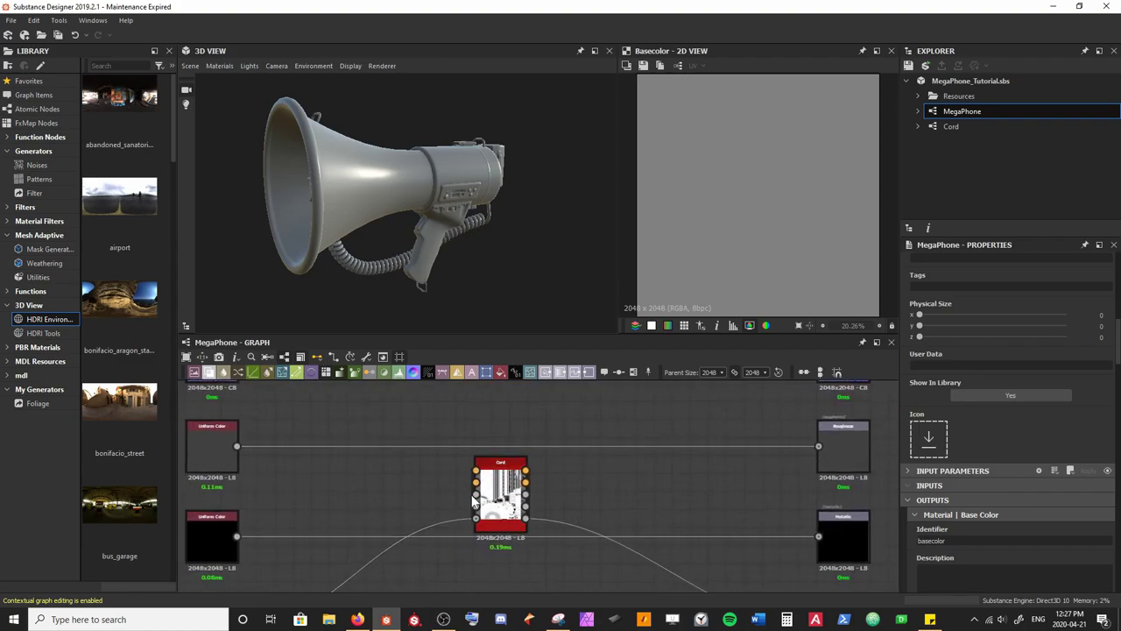
{"action": "left_click_drag", "start_coordinate": [484, 495], "coordinate": [485, 485]}
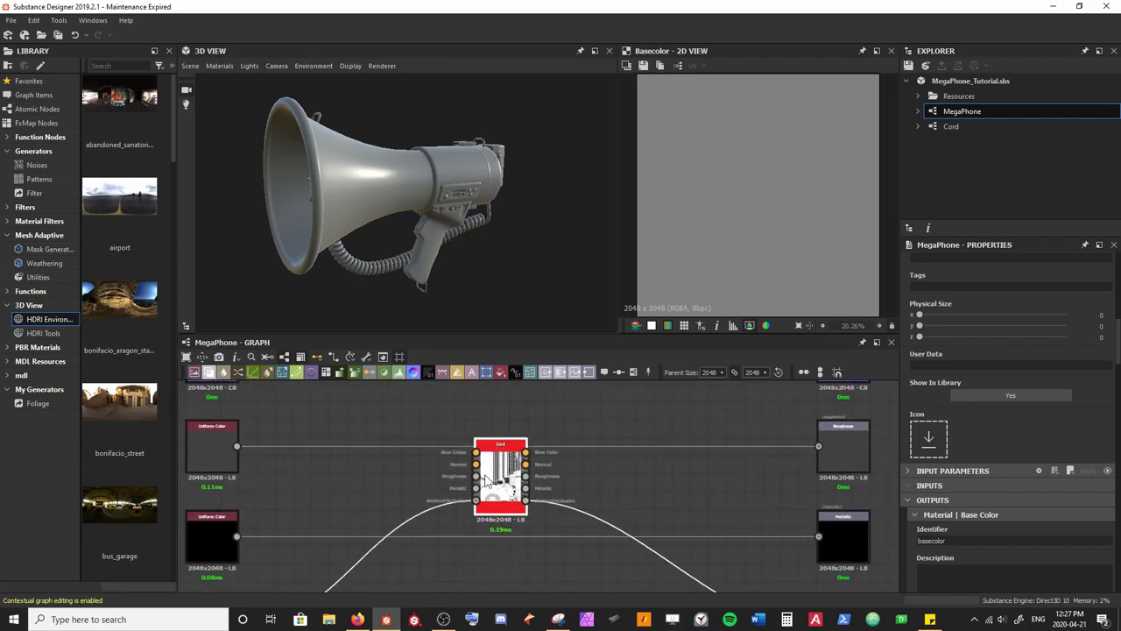
{"action": "left_click_drag", "start_coordinate": [237, 536], "coordinate": [442, 473]}
{"action": "scroll", "coordinate": [475, 443], "scroll_direction": "up", "scroll_amount": 3}
{"action": "scroll", "coordinate": [302, 445], "scroll_direction": "down", "scroll_amount": 4}
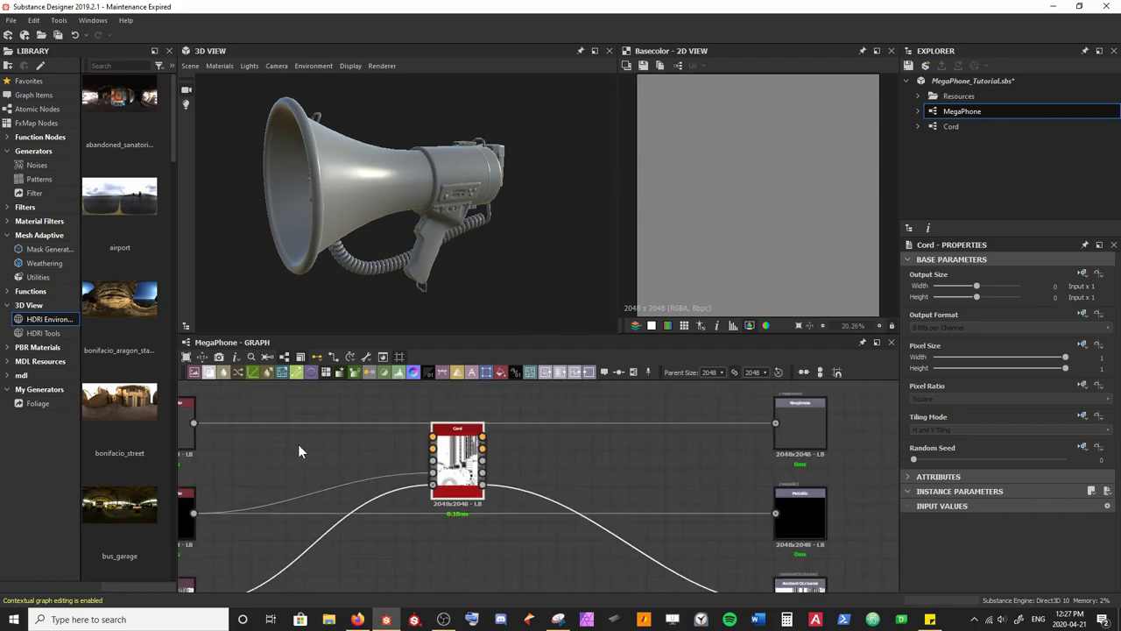
{"action": "left_click_drag", "start_coordinate": [281, 453], "coordinate": [474, 504]}
Step: Connect the normal bitmap and the base color source node to the Cord node's Normal and Base Colour inputs
{"action": "middle_click_drag", "start_coordinate": [362, 443], "coordinate": [349, 498]}
{"action": "left_click_drag", "start_coordinate": [220, 433], "coordinate": [484, 431]}
{"action": "middle_click_drag", "start_coordinate": [435, 442], "coordinate": [374, 498]}
{"action": "left_click_drag", "start_coordinate": [218, 427], "coordinate": [456, 524]}
{"action": "middle_click_drag", "start_coordinate": [475, 544], "coordinate": [508, 478]}
Step: Cut the direct links between the source and output nodes, and delete the link from Cord to the Ambient Occlusion output
{"action": "scroll", "coordinate": [509, 478], "scroll_direction": "down", "scroll_amount": 5}
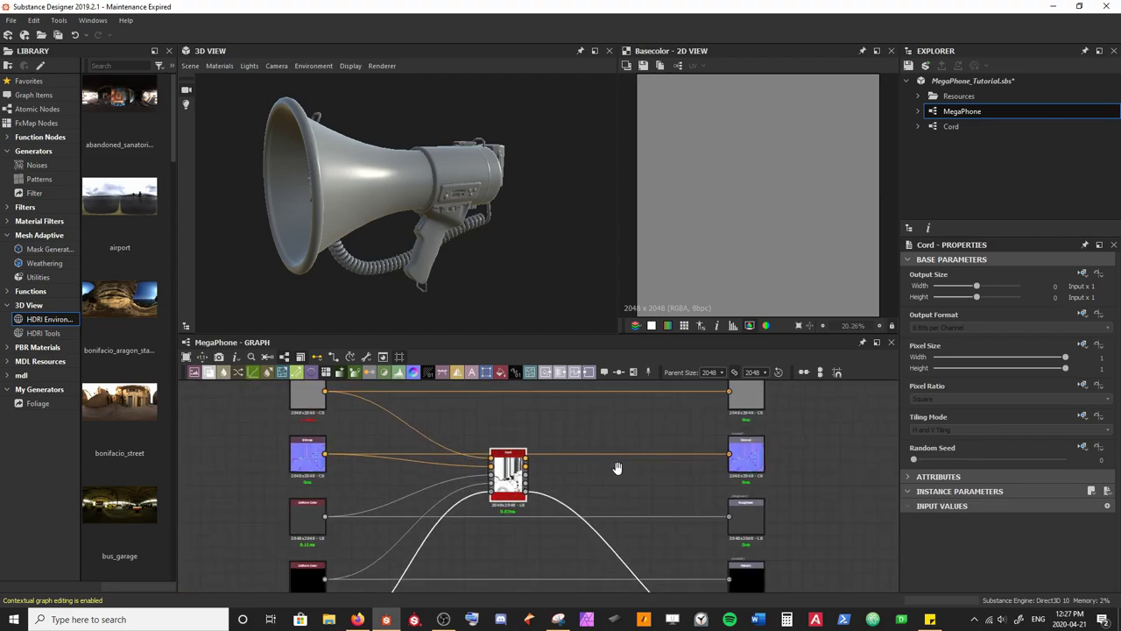
{"action": "right_click_drag", "start_coordinate": [502, 400], "coordinate": [514, 527], "text": "alt"}
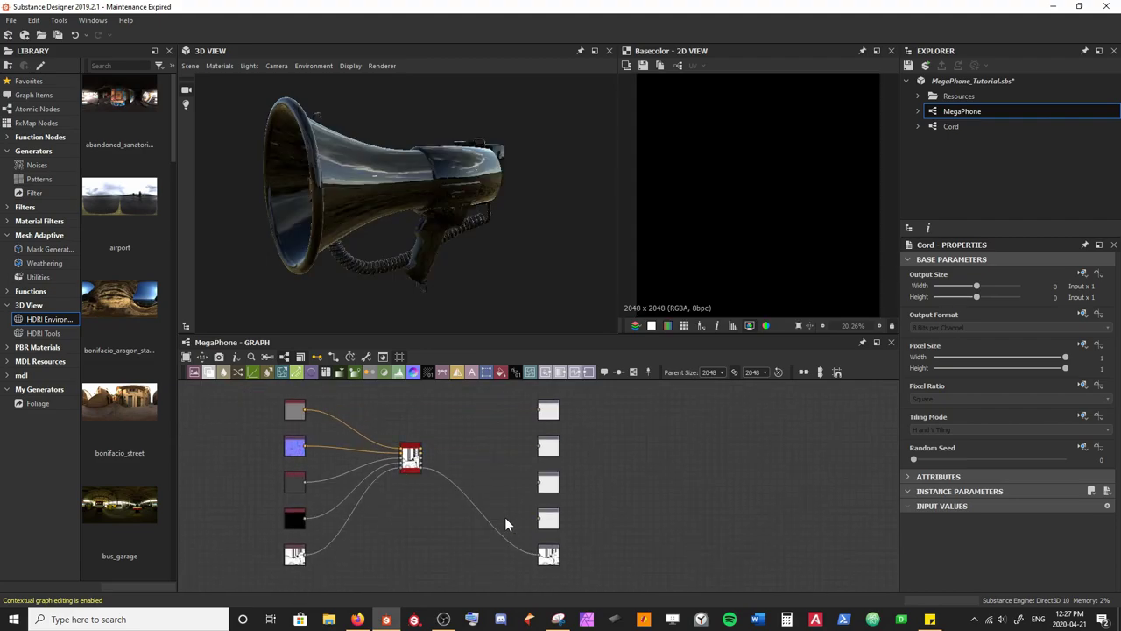
{"action": "left_click", "coordinate": [411, 473]}
{"action": "left_click_drag", "start_coordinate": [412, 473], "coordinate": [419, 487]}
{"action": "left_click", "coordinate": [466, 532]}
{"action": "key", "text": "Delete"}
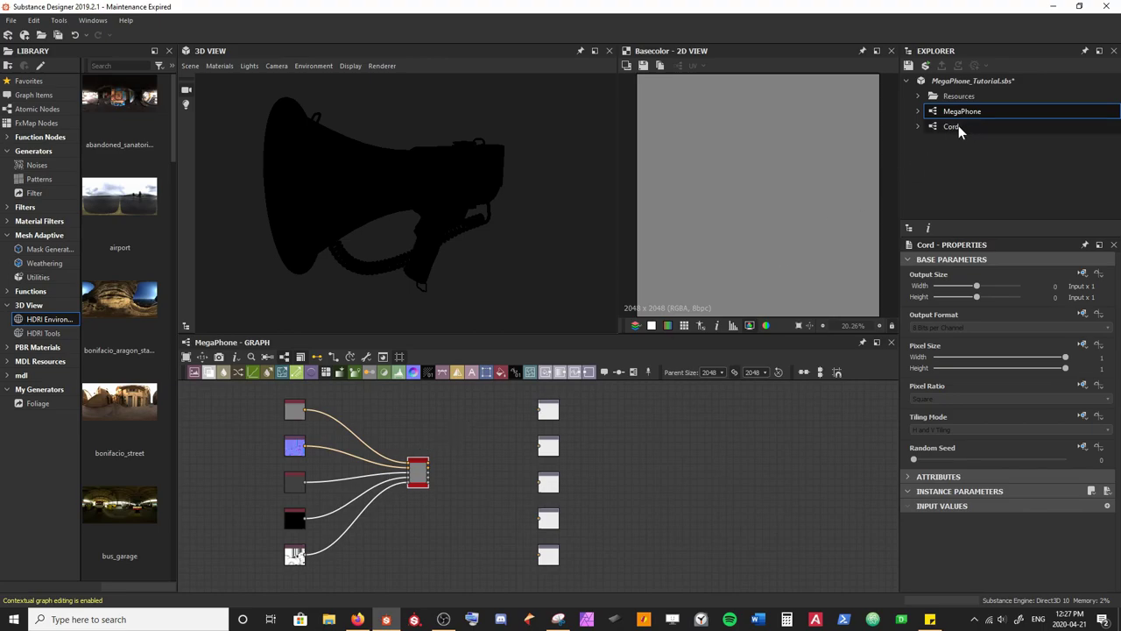
Step: Open the Cord graph and clear the Group of its Base Color output node
{"action": "scroll", "coordinate": [359, 520], "scroll_direction": "up", "scroll_amount": 1}
{"action": "scroll", "coordinate": [359, 519], "scroll_direction": "up", "scroll_amount": 3}
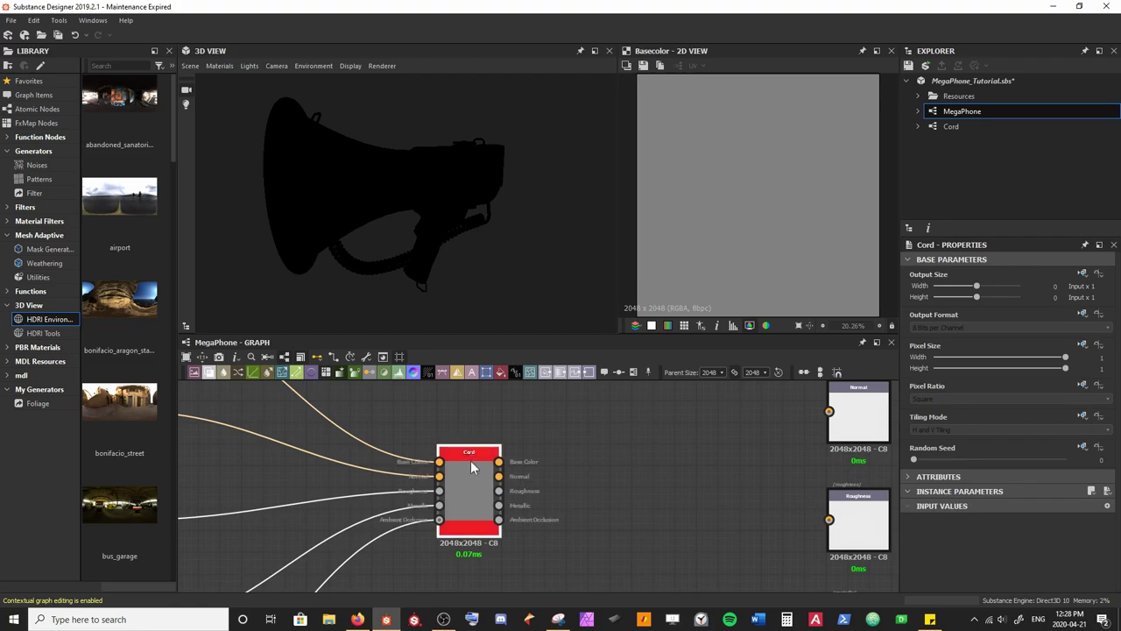
{"action": "scroll", "coordinate": [475, 486], "scroll_direction": "up", "scroll_amount": 3}
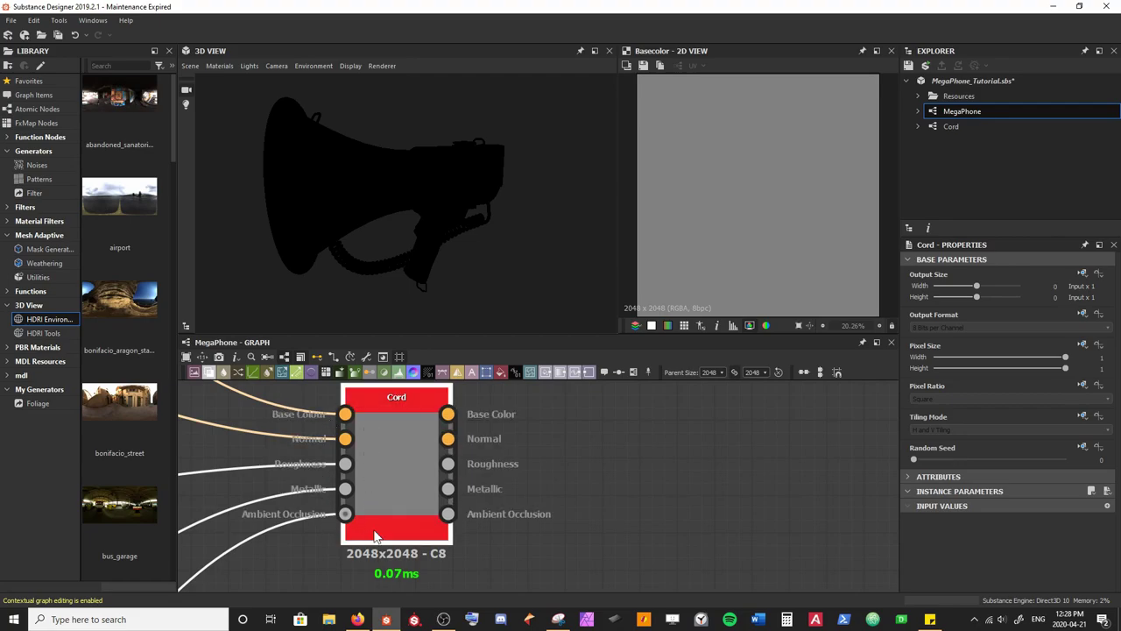
{"action": "left_click", "coordinate": [969, 126]}
{"action": "double_click", "coordinate": [970, 126]}
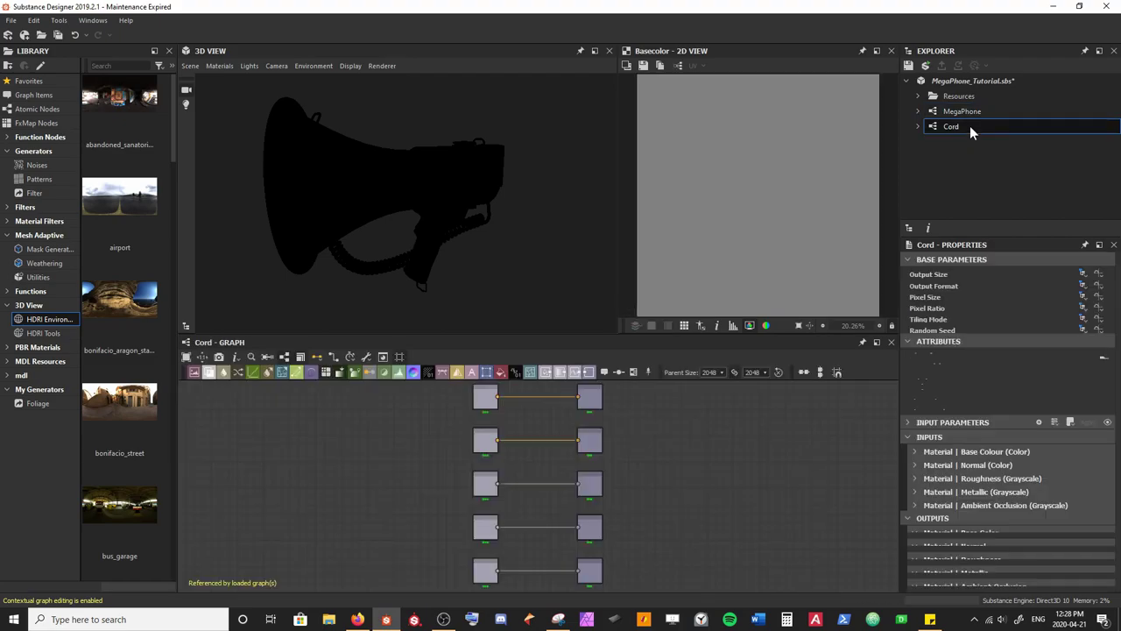
{"action": "middle_click_drag", "start_coordinate": [578, 425], "coordinate": [558, 467]}
{"action": "left_click", "coordinate": [525, 414]}
{"action": "middle_click_drag", "start_coordinate": [507, 434], "coordinate": [504, 448]}
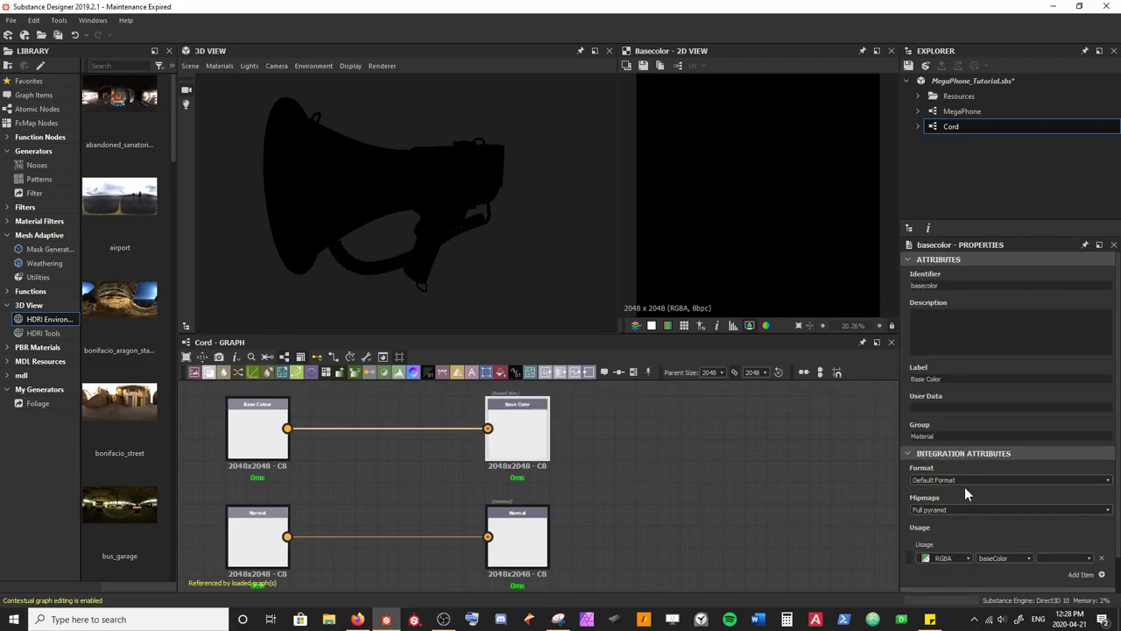
{"action": "scroll", "coordinate": [974, 487], "scroll_direction": "down", "scroll_amount": 1}
{"action": "scroll", "coordinate": [974, 487], "scroll_direction": "up", "scroll_amount": 1}
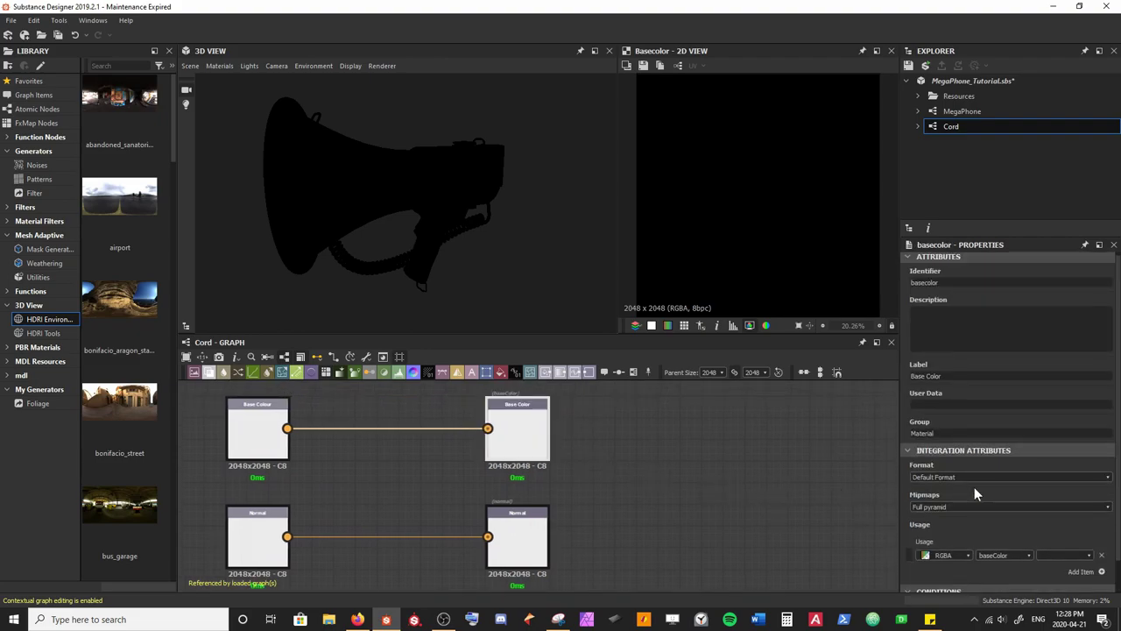
{"action": "double_click", "coordinate": [951, 432]}
{"action": "key", "text": "BackSpace"}
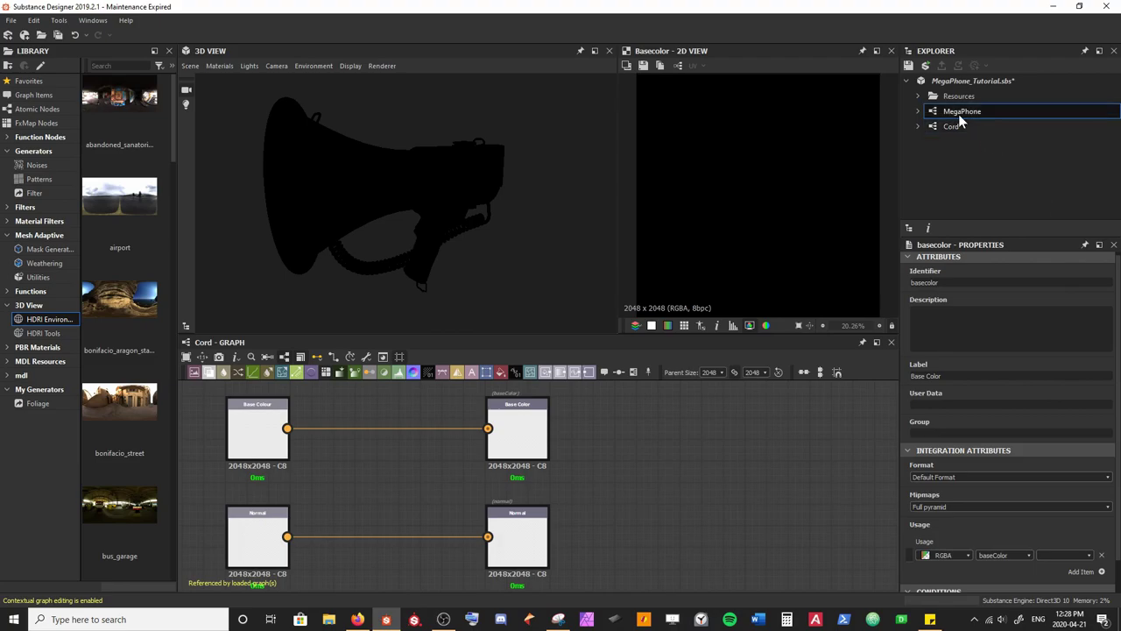
Step: Return to the MegaPhone graph and examine the Cord node's input and output connectors
{"action": "scroll", "coordinate": [561, 473], "scroll_direction": "up", "scroll_amount": 5}
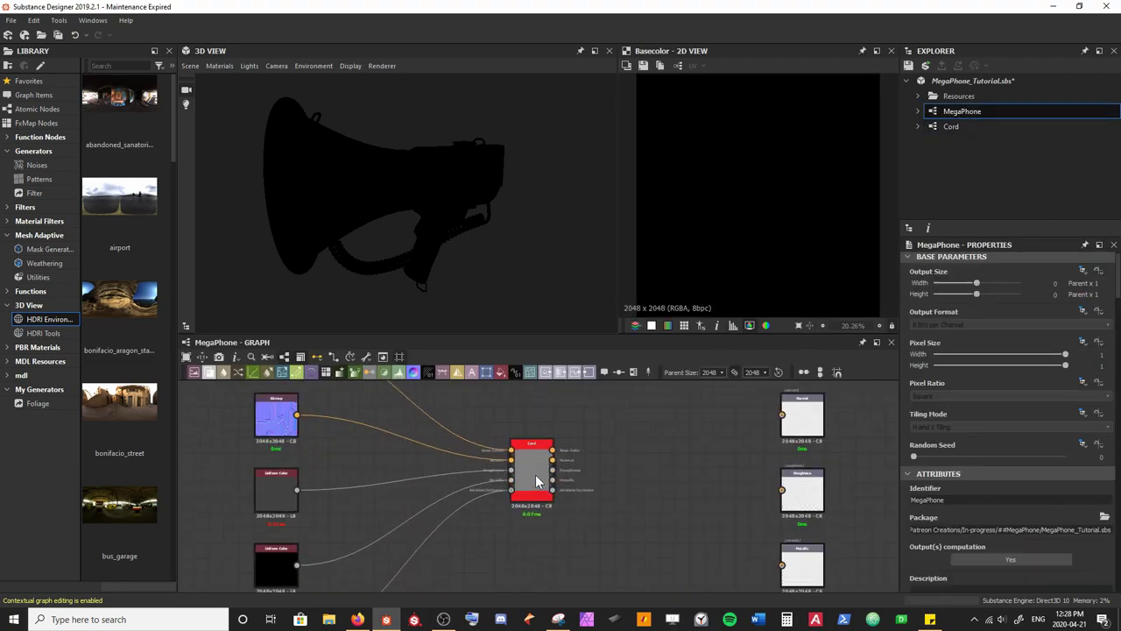
{"action": "scroll", "coordinate": [514, 479], "scroll_direction": "up", "scroll_amount": 1}
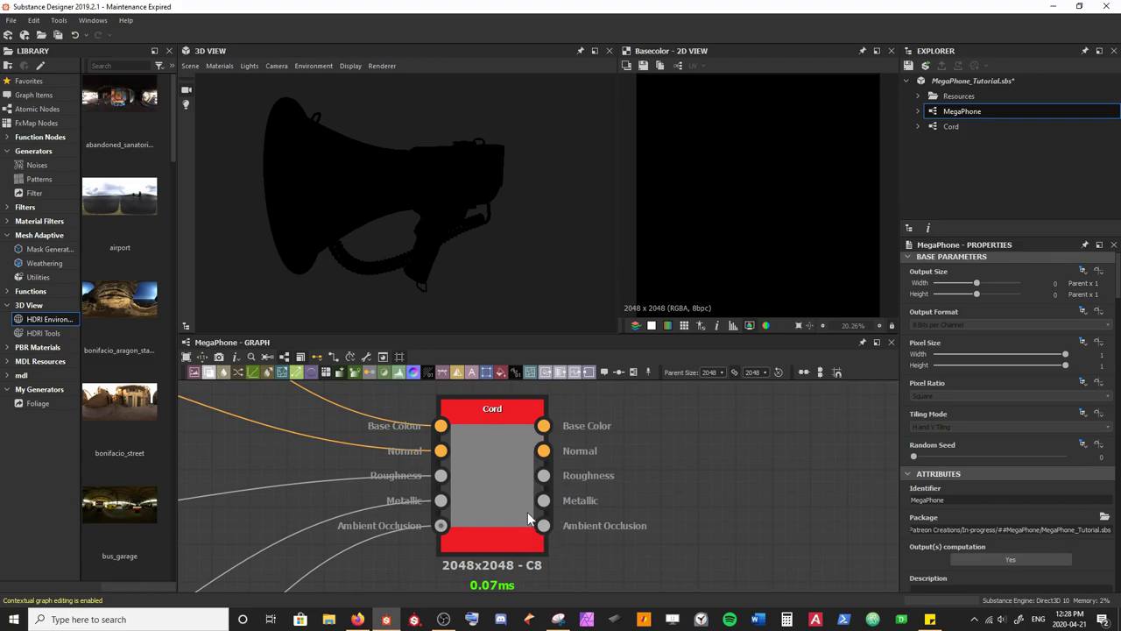
{"action": "scroll", "coordinate": [528, 519], "scroll_direction": "down", "scroll_amount": 1}
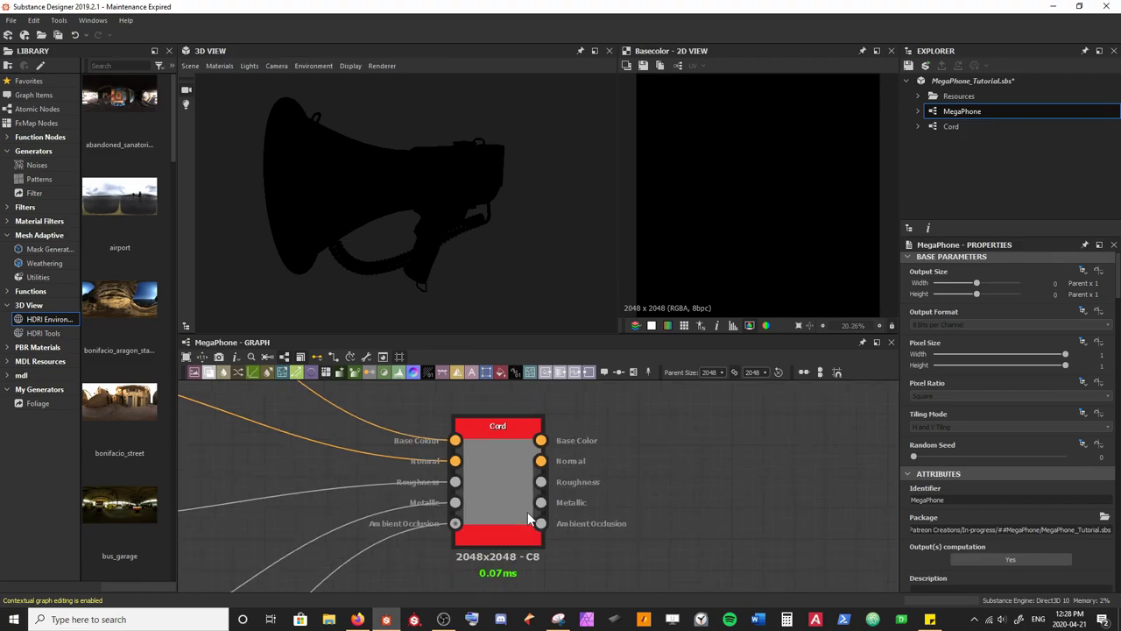
{"action": "middle_click_drag", "start_coordinate": [528, 518], "coordinate": [504, 527]}
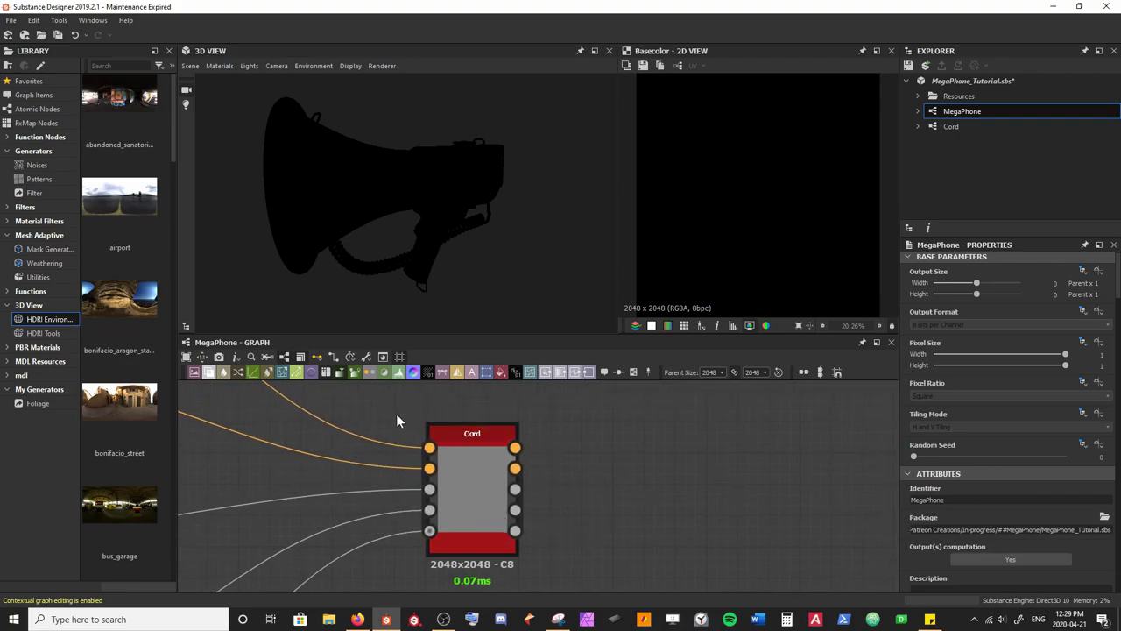
Step: Try linking the Cord outputs individually in Standard link mode, and delete the link made from Base Color to the Normal output node
{"action": "left_click", "coordinate": [318, 359]}
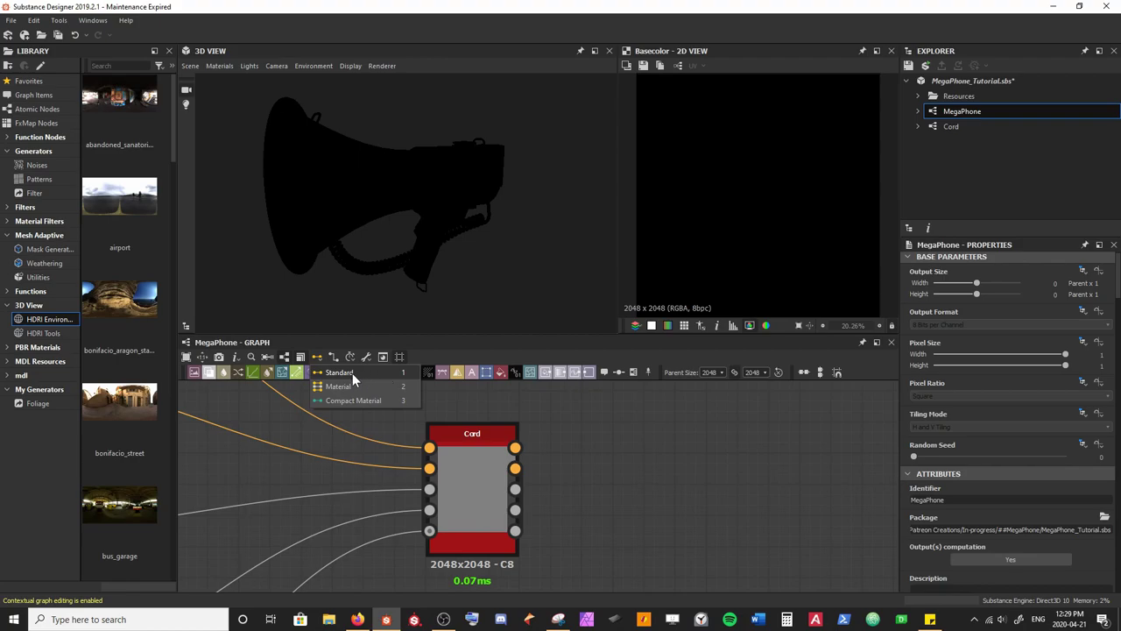
{"action": "left_click_drag", "start_coordinate": [514, 449], "coordinate": [754, 445]}
{"action": "left_click", "coordinate": [525, 472]}
{"action": "left_click_drag", "start_coordinate": [515, 469], "coordinate": [754, 454]}
{"action": "left_click_drag", "start_coordinate": [515, 489], "coordinate": [767, 484]}
{"action": "scroll", "coordinate": [531, 470], "scroll_direction": "down", "scroll_amount": 3}
{"action": "middle_click_drag", "start_coordinate": [657, 409], "coordinate": [488, 471]}
{"action": "scroll", "coordinate": [349, 480], "scroll_direction": "up", "scroll_amount": 2}
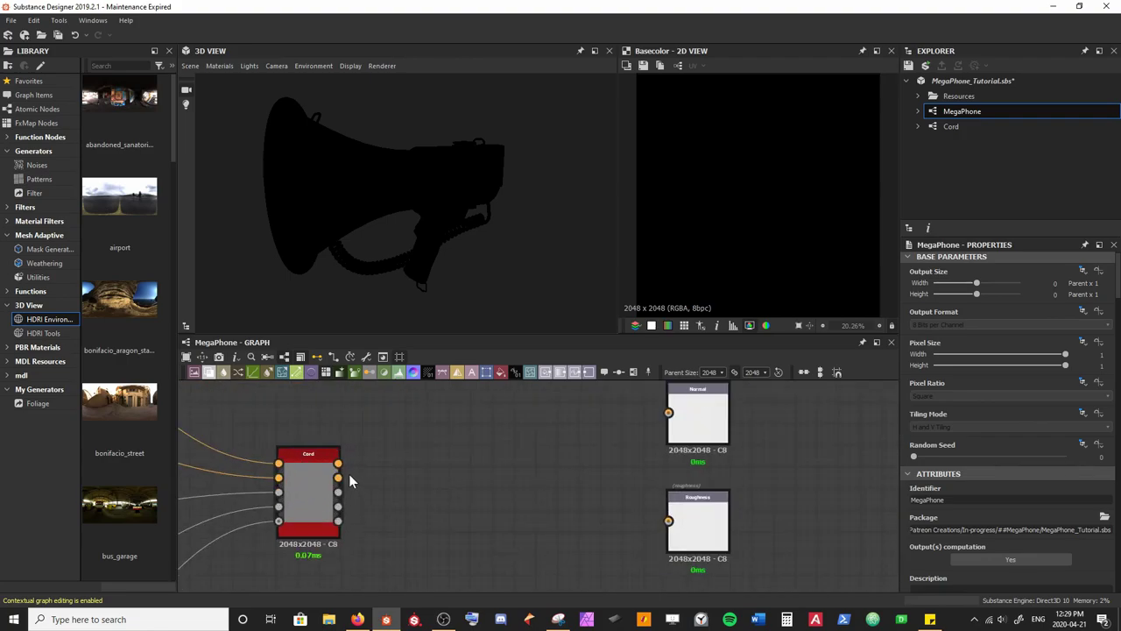
{"action": "left_click_drag", "start_coordinate": [338, 462], "coordinate": [669, 412]}
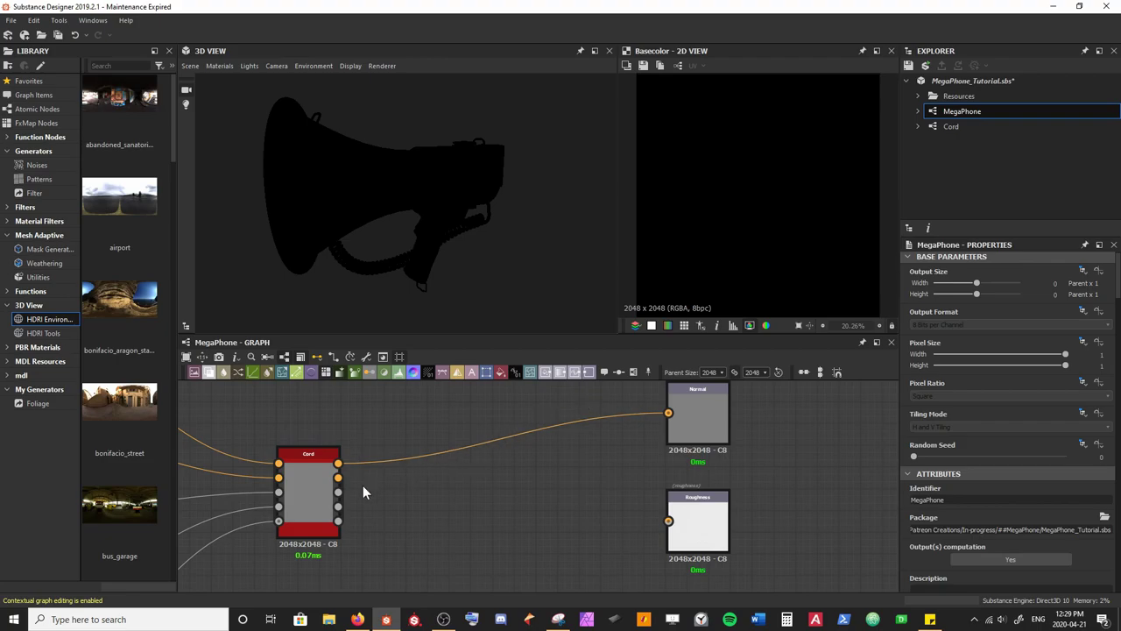
{"action": "left_click", "coordinate": [510, 436]}
{"action": "key", "text": "Delete"}
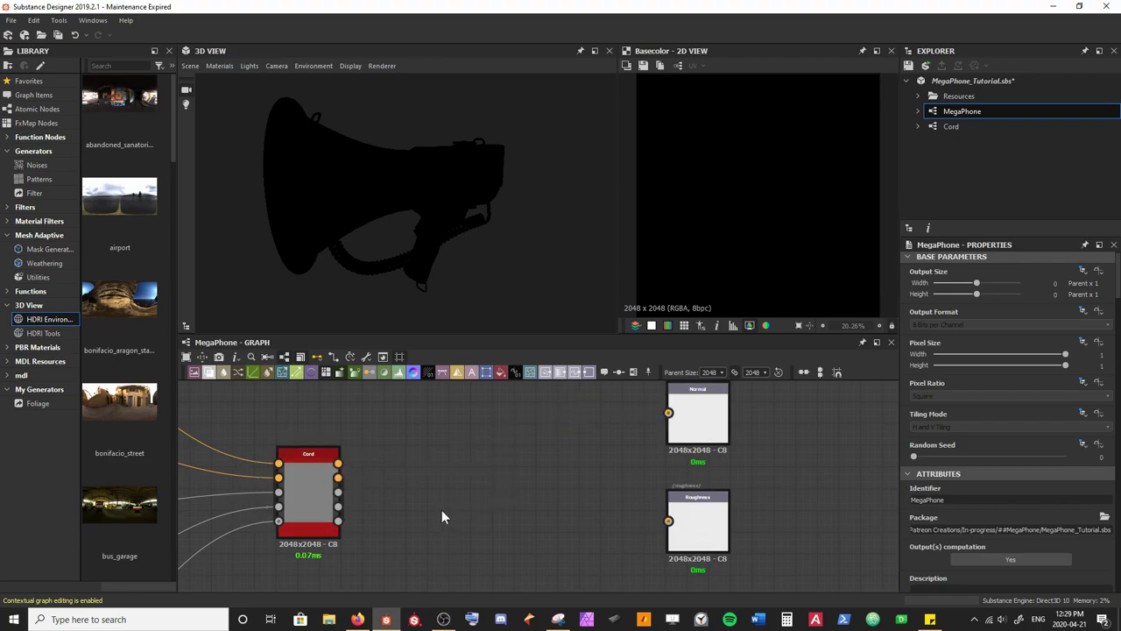
Step: Switch the link creation mode to Material and link the Cord node's Material-group outputs to the matching output nodes together
{"action": "left_click", "coordinate": [317, 357]}
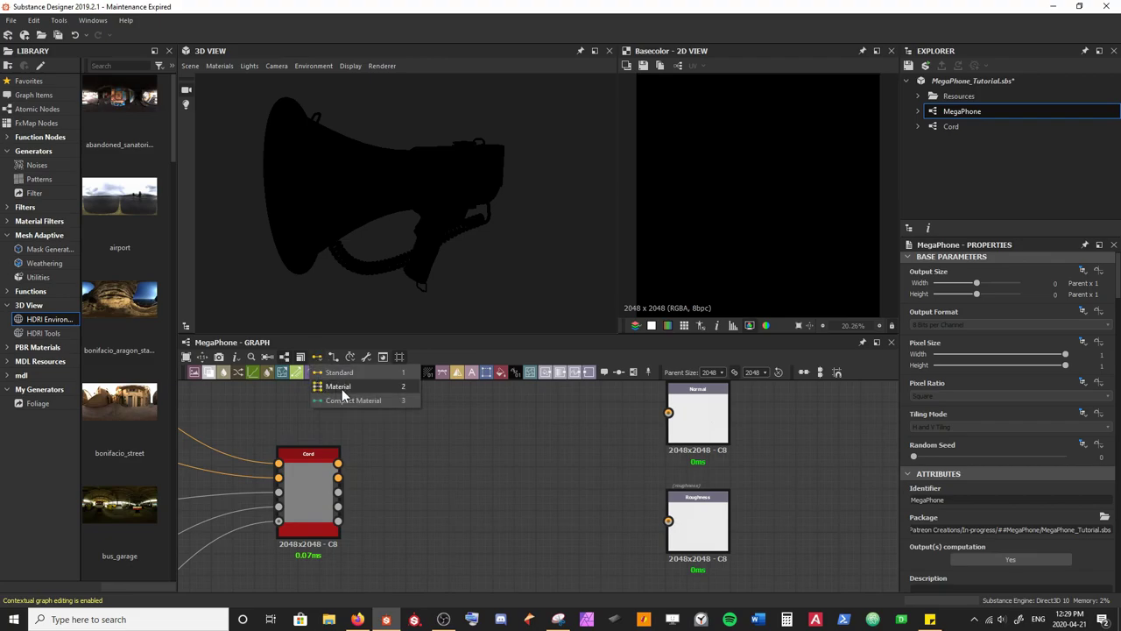
{"action": "left_click", "coordinate": [348, 388]}
{"action": "scroll", "coordinate": [338, 496], "scroll_direction": "up", "scroll_amount": 2}
{"action": "middle_click_drag", "start_coordinate": [338, 496], "coordinate": [307, 485]}
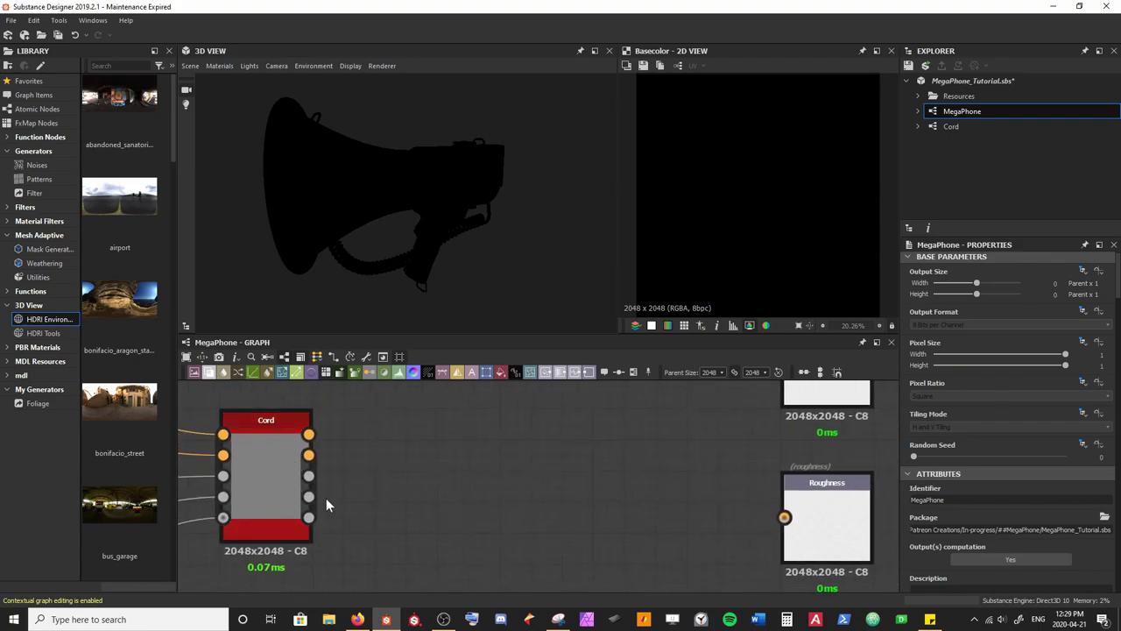
{"action": "left_click_drag", "start_coordinate": [308, 454], "coordinate": [459, 433], "text": "shift"}
{"action": "scroll", "coordinate": [588, 456], "scroll_direction": "down", "scroll_amount": 4}
{"action": "scroll", "coordinate": [451, 431], "scroll_direction": "down", "scroll_amount": 2, "text": "shift"}
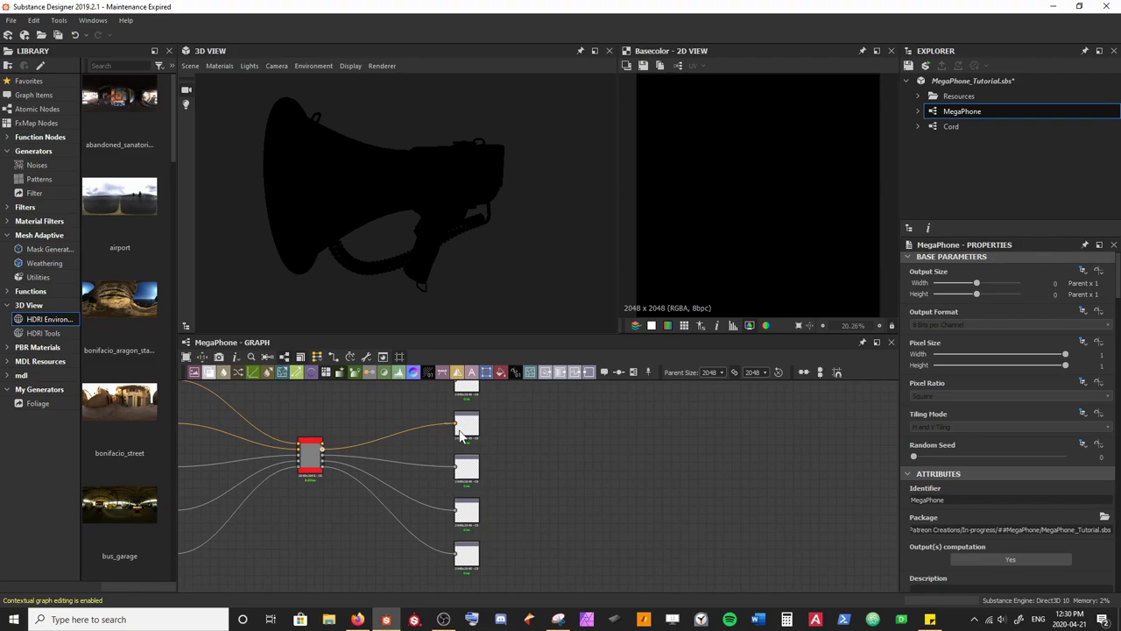
Step: Remove the Cord node's links to the output nodes, and set the Base Color output's Group to Material in the Cord graph
{"action": "left_click_drag", "start_coordinate": [461, 435], "coordinate": [365, 465]}
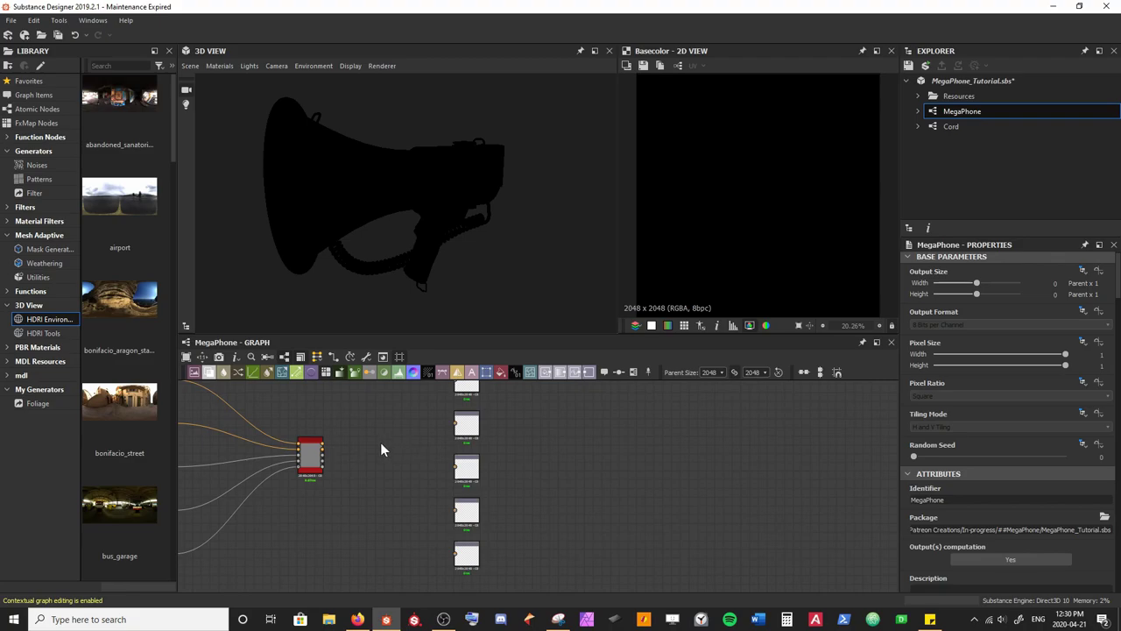
{"action": "double_click", "coordinate": [985, 129]}
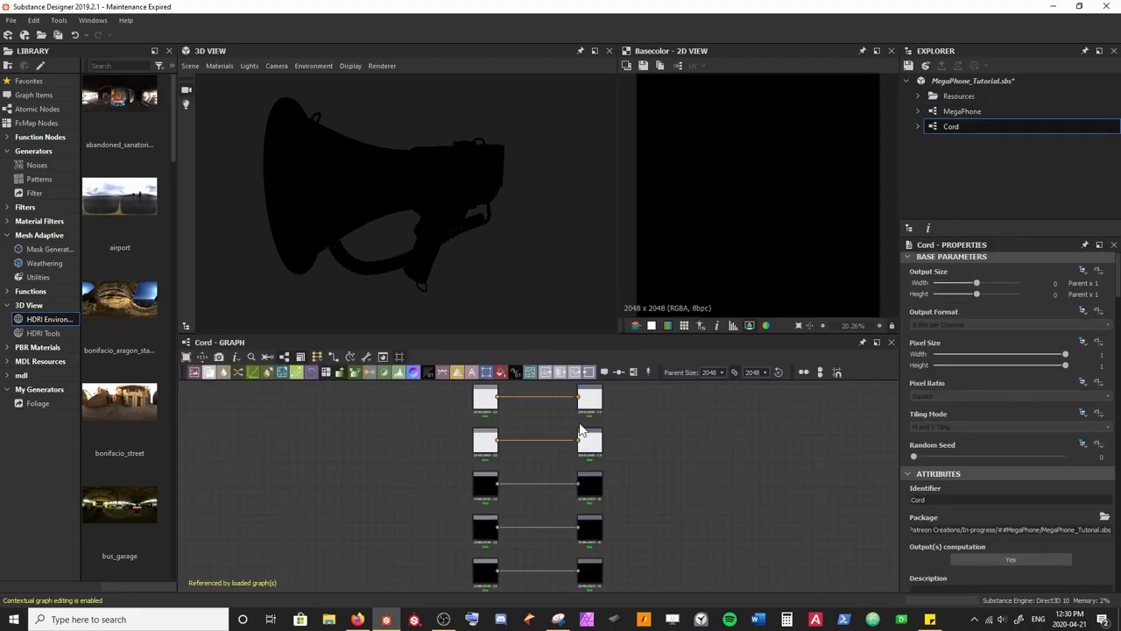
{"action": "middle_click_drag", "start_coordinate": [610, 414], "coordinate": [586, 450]}
{"action": "scroll", "coordinate": [561, 464], "scroll_direction": "up", "scroll_amount": 2}
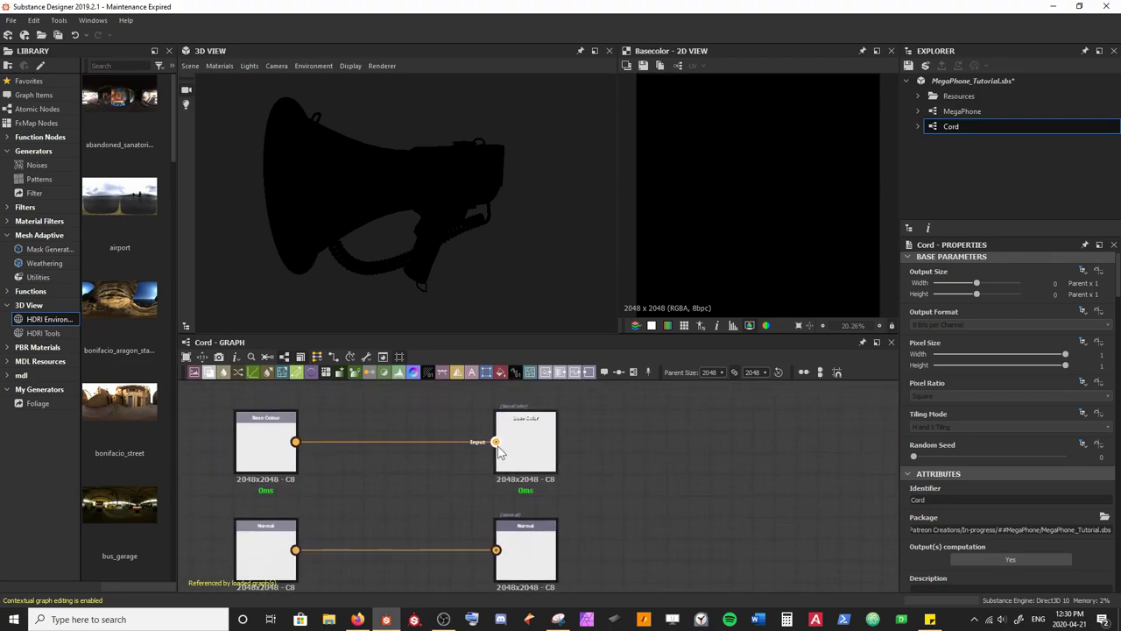
{"action": "left_click", "coordinate": [531, 458]}
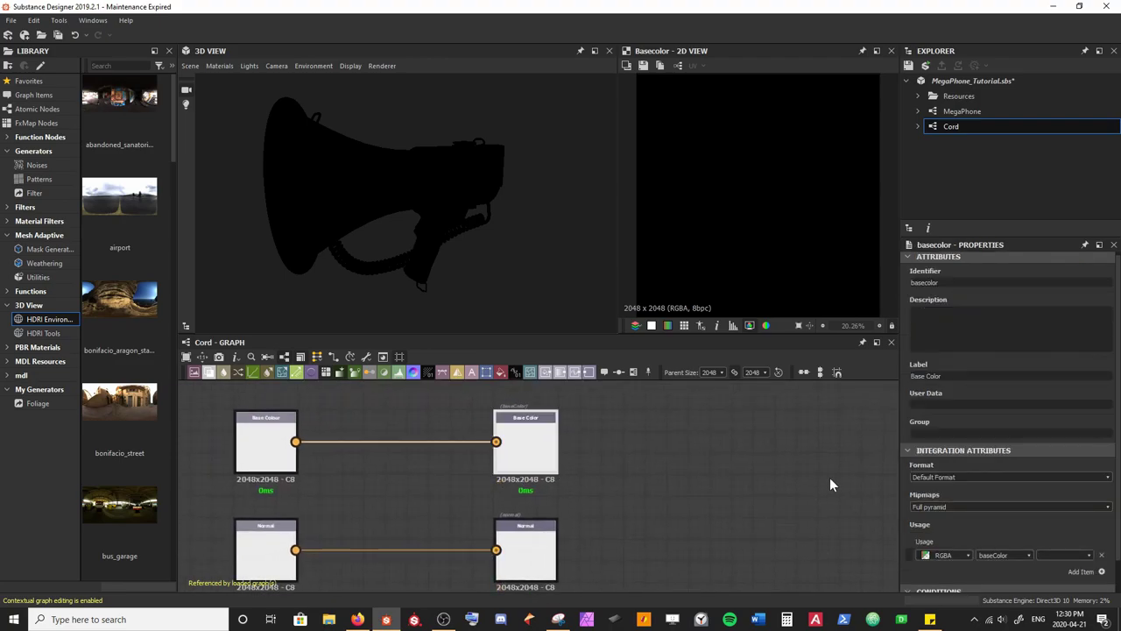
{"action": "left_click", "coordinate": [1002, 433]}
{"action": "type", "text": "Material"}
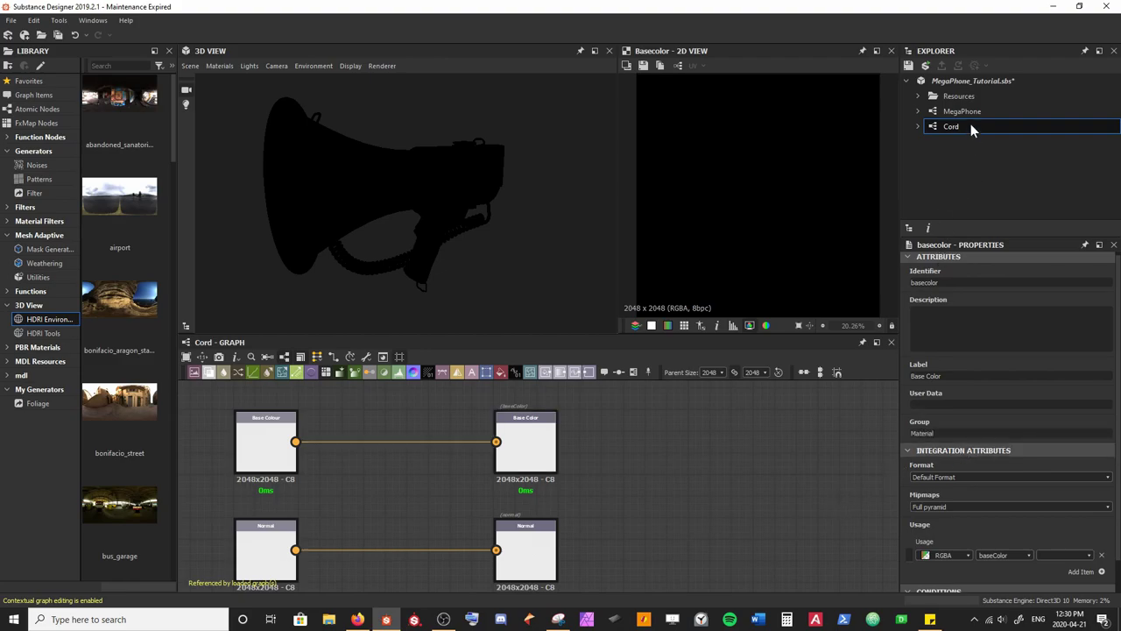
Step: In the MegaPhone graph, link Cord to the output nodes using Compact Material link mode, and return the link mode to Standard
{"action": "scroll", "coordinate": [530, 473], "scroll_direction": "up", "scroll_amount": 5}
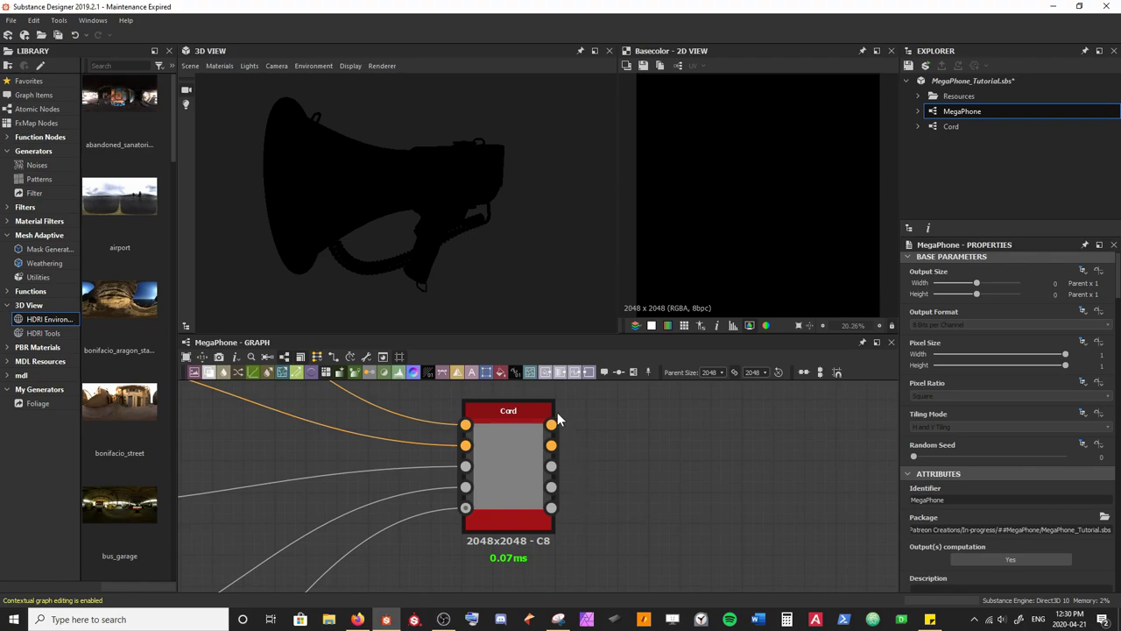
{"action": "left_click", "coordinate": [316, 358]}
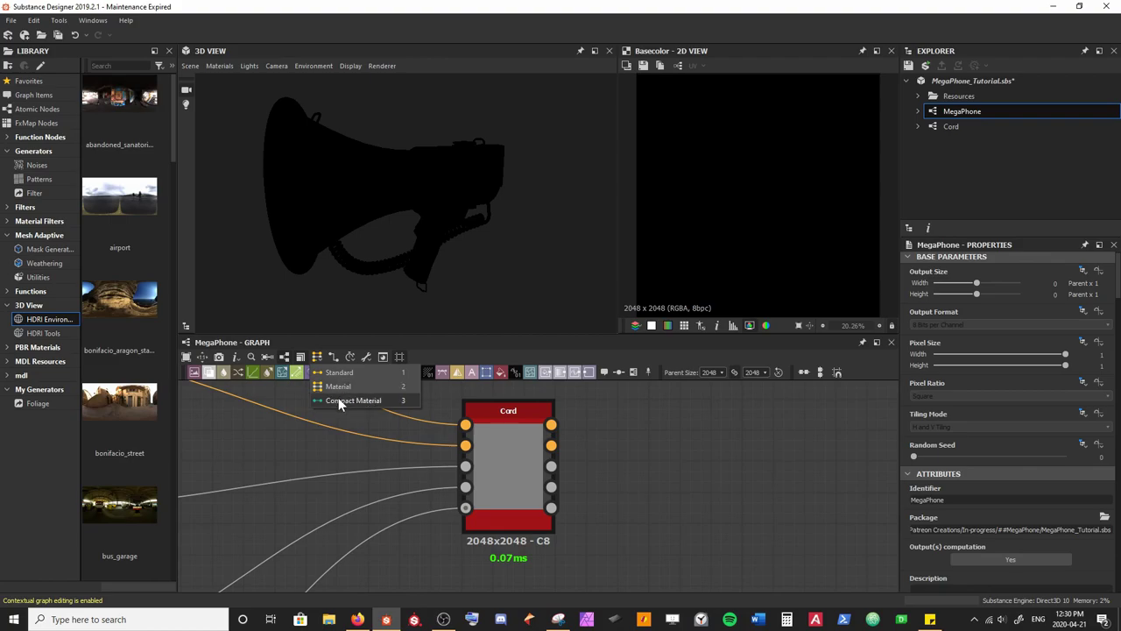
{"action": "left_click", "coordinate": [342, 403]}
{"action": "scroll", "coordinate": [550, 505], "scroll_direction": "down", "scroll_amount": 5}
{"action": "middle_click_drag", "start_coordinate": [549, 505], "coordinate": [435, 480]}
{"action": "scroll", "coordinate": [436, 480], "scroll_direction": "up", "scroll_amount": 3}
{"action": "left_click_drag", "start_coordinate": [391, 463], "coordinate": [553, 455]}
{"action": "scroll", "coordinate": [488, 464], "scroll_direction": "down", "scroll_amount": 3}
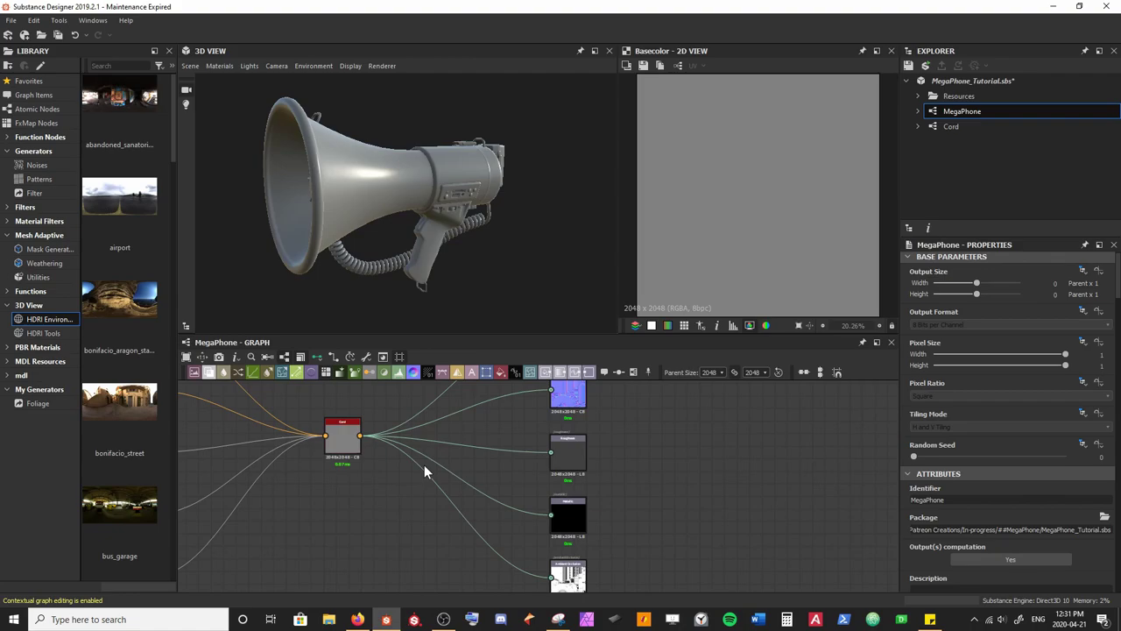
{"action": "left_click", "coordinate": [317, 356]}
{"action": "left_click", "coordinate": [354, 405]}
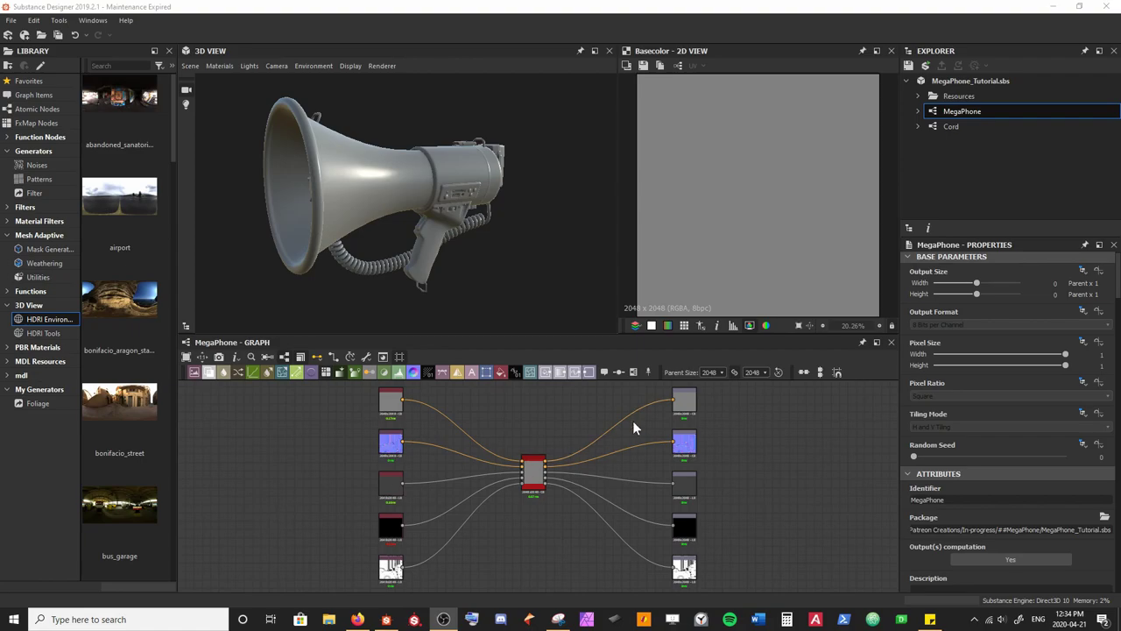
Step: Add the MegaPhone_IDMap resource to the MegaPhone graph as a bitmap node below the Cord node
{"action": "left_click", "coordinate": [918, 96]}
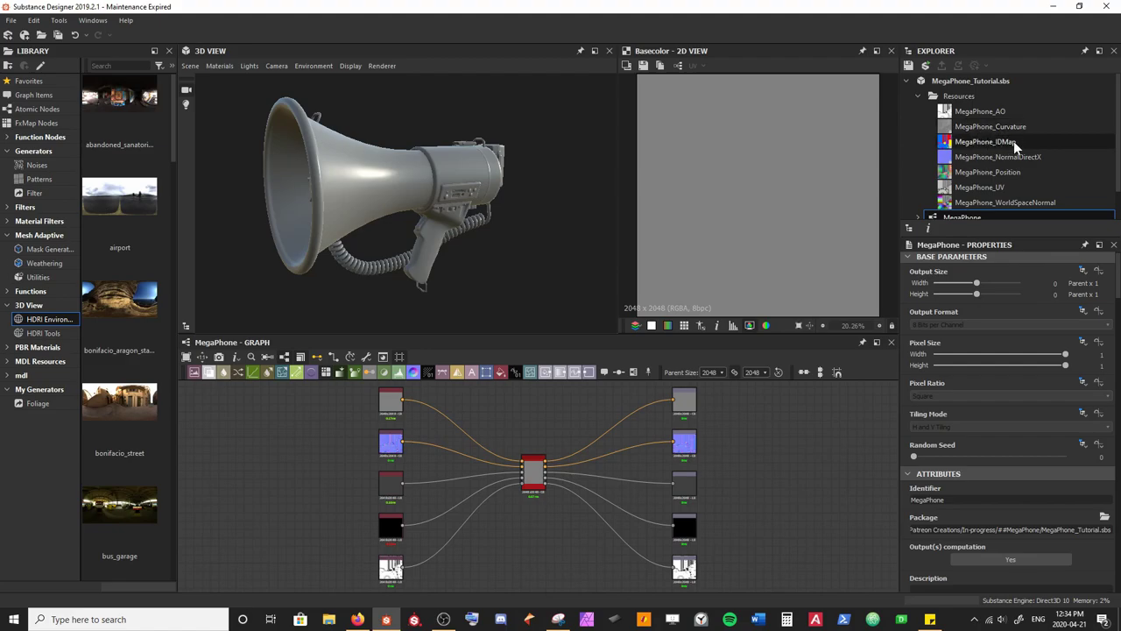
{"action": "left_click_drag", "start_coordinate": [992, 139], "coordinate": [483, 559]}
{"action": "scroll", "coordinate": [788, 223], "scroll_direction": "up", "scroll_amount": 2}
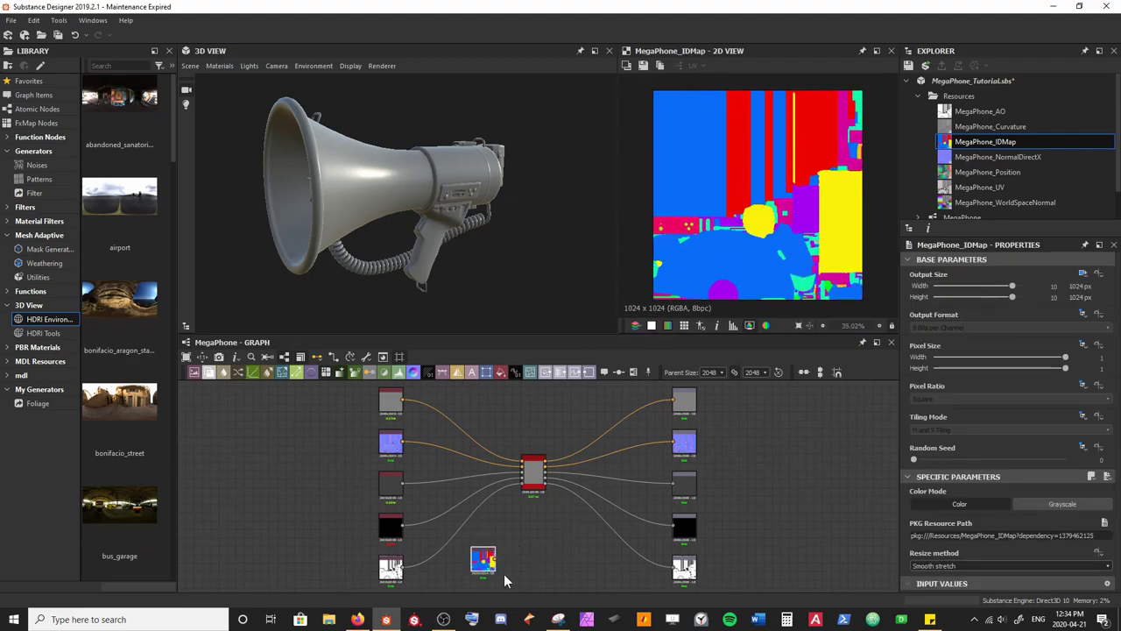
Step: Link the ID map to the Base Color output and inspect its color regions on the megaphone model
{"action": "left_click_drag", "start_coordinate": [496, 558], "coordinate": [672, 399]}
{"action": "left_click_drag", "start_coordinate": [461, 301], "coordinate": [464, 274]}
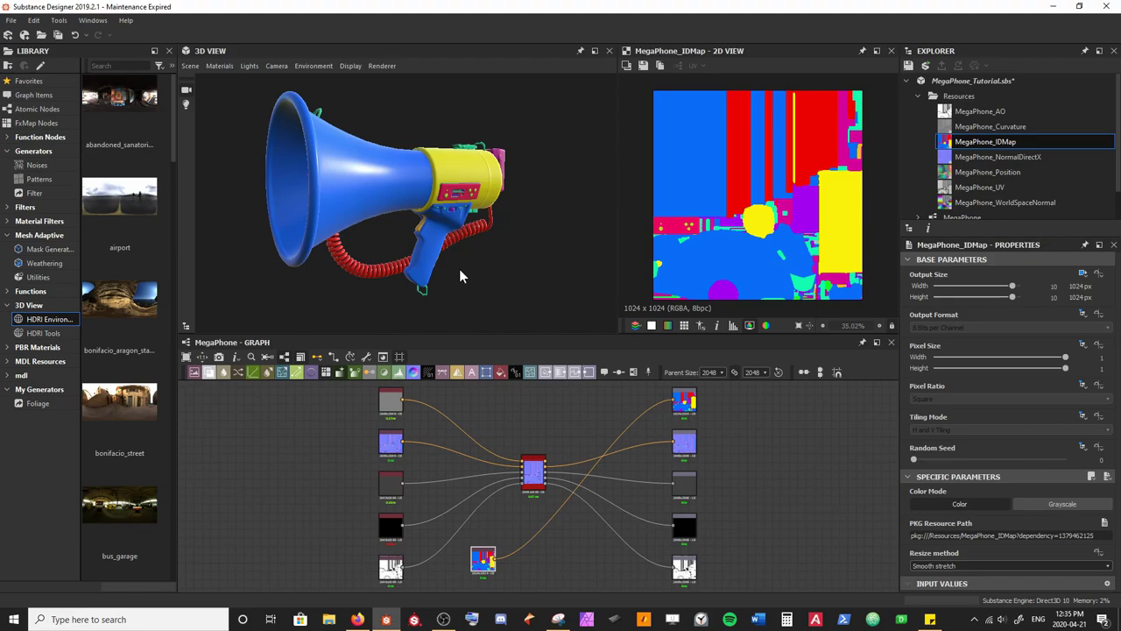
{"action": "left_click_drag", "start_coordinate": [465, 207], "coordinate": [355, 254]}
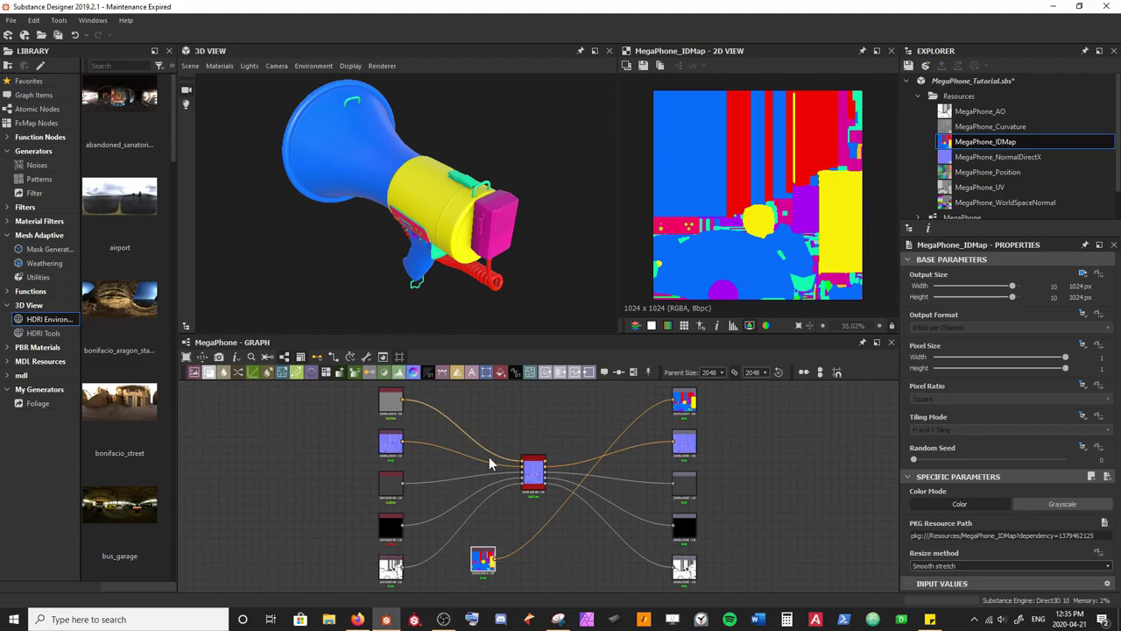
Step: Relink Cord's Base Color to the Base Color output, and place the ID map node beneath the ambient occlusion source node
{"action": "middle_click_drag", "start_coordinate": [483, 452], "coordinate": [479, 432]}
{"action": "middle_click_drag", "start_coordinate": [560, 430], "coordinate": [524, 454]}
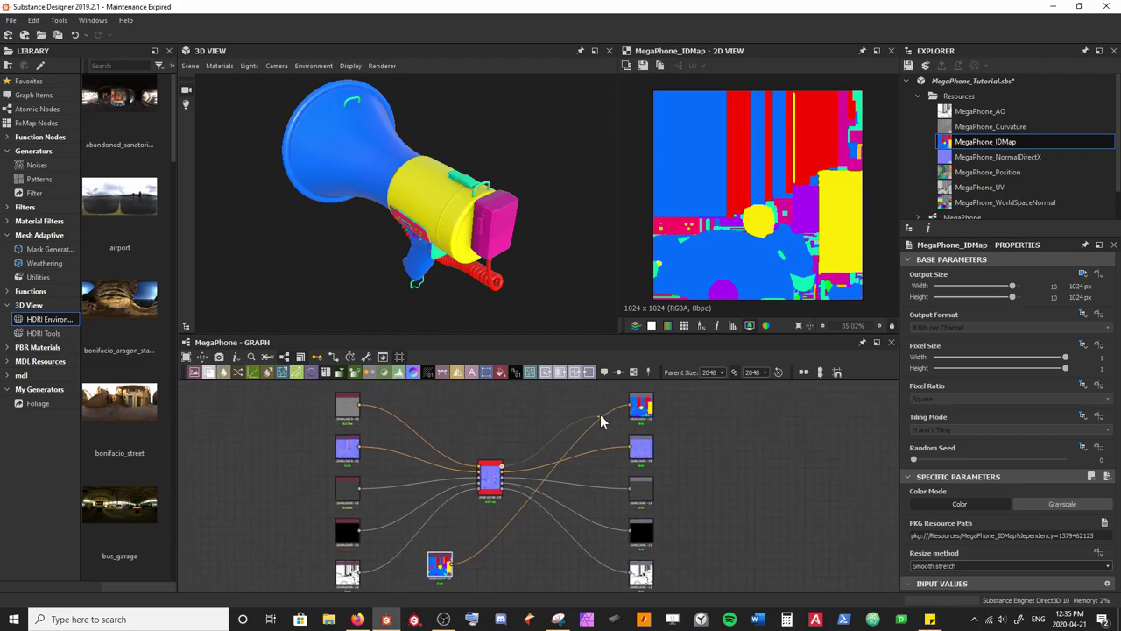
{"action": "scroll", "coordinate": [491, 517], "scroll_direction": "up", "scroll_amount": 1}
{"action": "left_click_drag", "start_coordinate": [484, 493], "coordinate": [377, 565]}
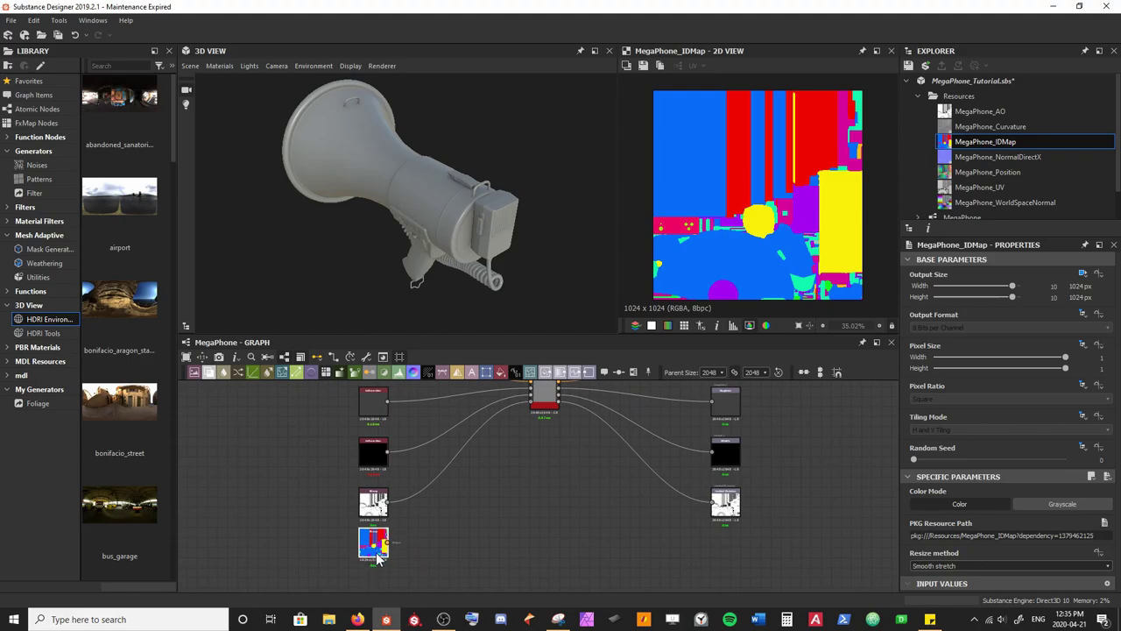
Step: Collapse the package's Resources folder and move the Cord node closer to the source map nodes
{"action": "scroll", "coordinate": [461, 453], "scroll_direction": "down", "scroll_amount": 3}
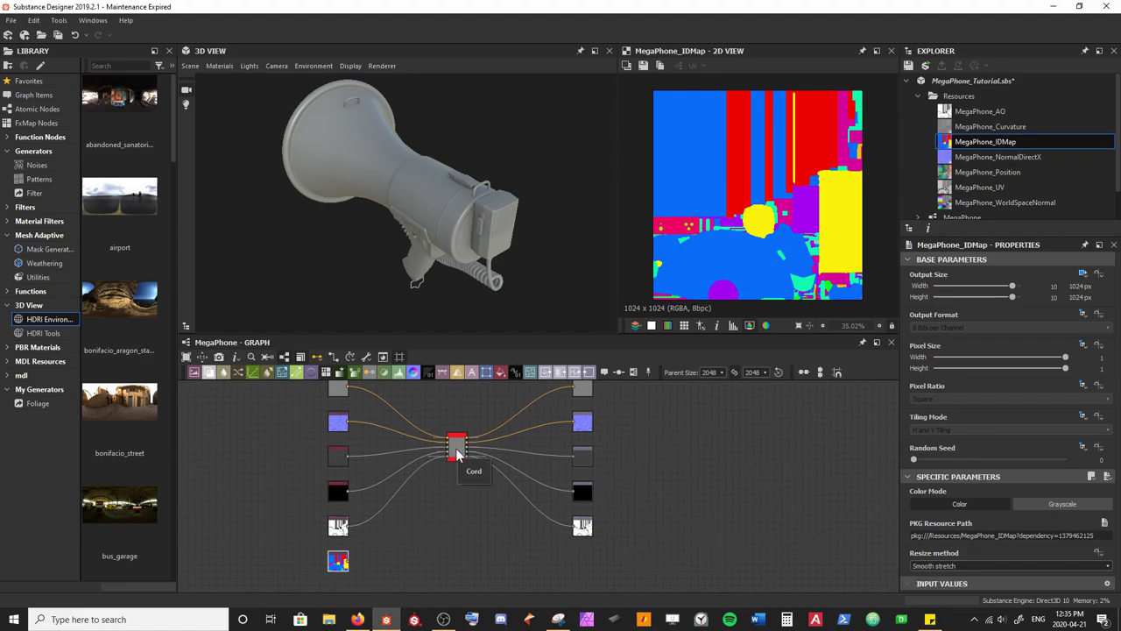
{"action": "scroll", "coordinate": [457, 453], "scroll_direction": "up", "scroll_amount": 3}
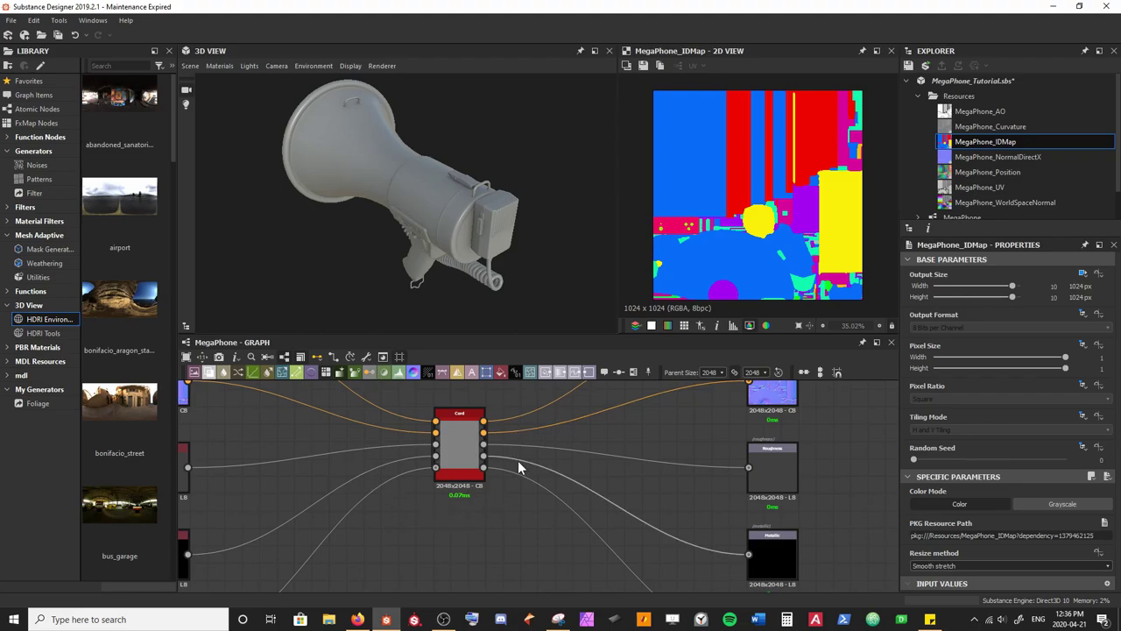
{"action": "scroll", "coordinate": [518, 457], "scroll_direction": "down", "scroll_amount": 4}
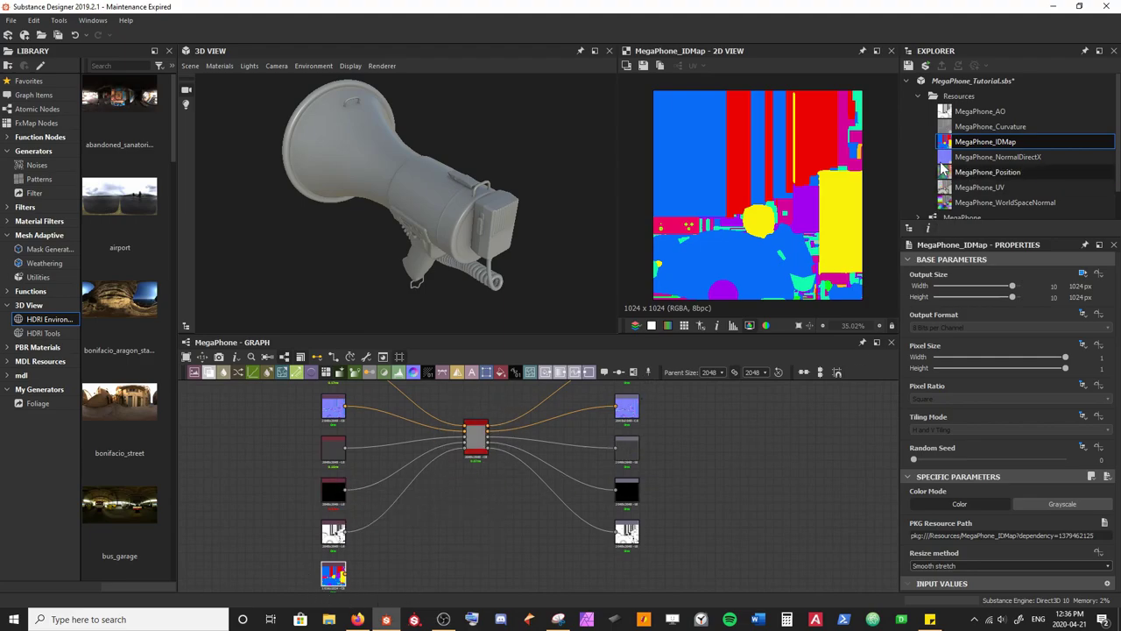
{"action": "left_click", "coordinate": [918, 96]}
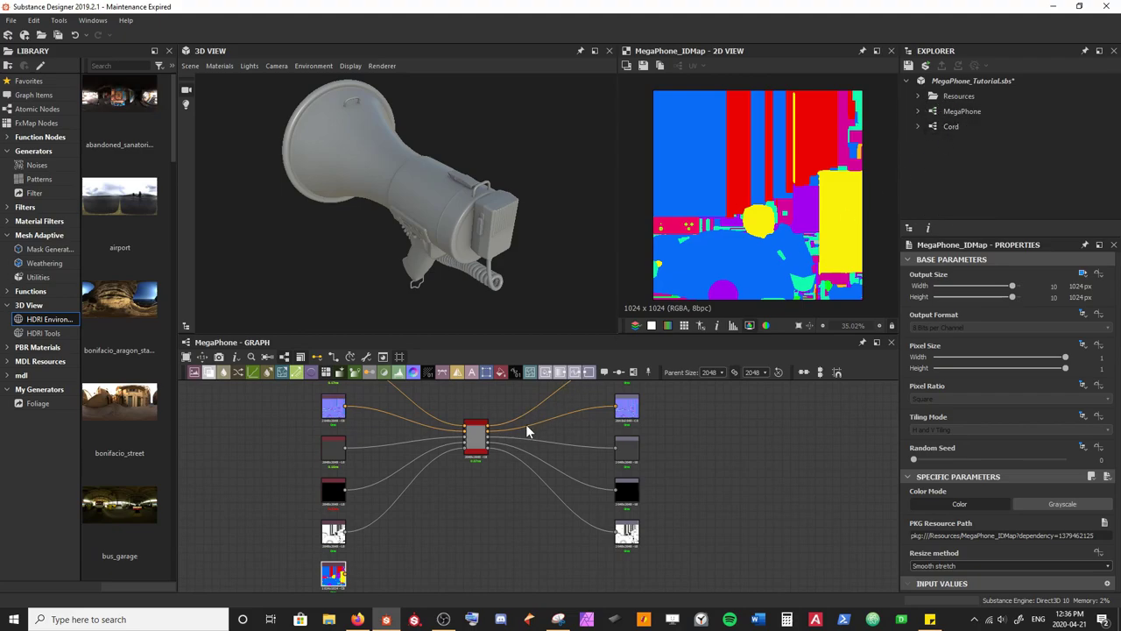
{"action": "left_click_drag", "start_coordinate": [477, 448], "coordinate": [408, 458]}
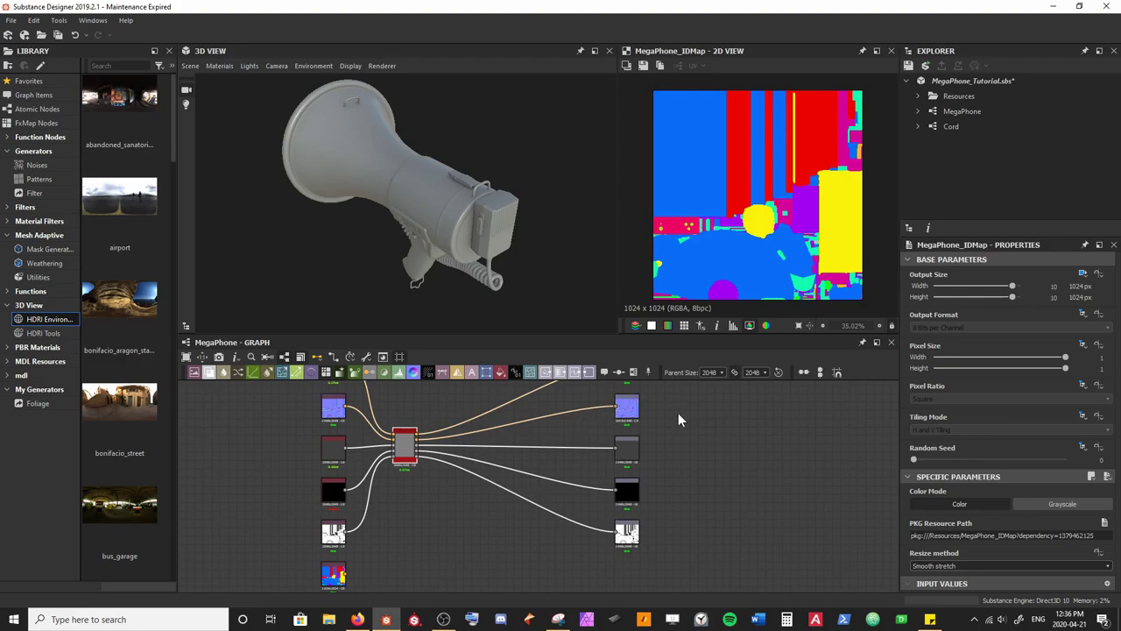
Step: Open the Cord graph and move its five input nodes away from the output nodes to make working space
{"action": "left_click", "coordinate": [950, 128]}
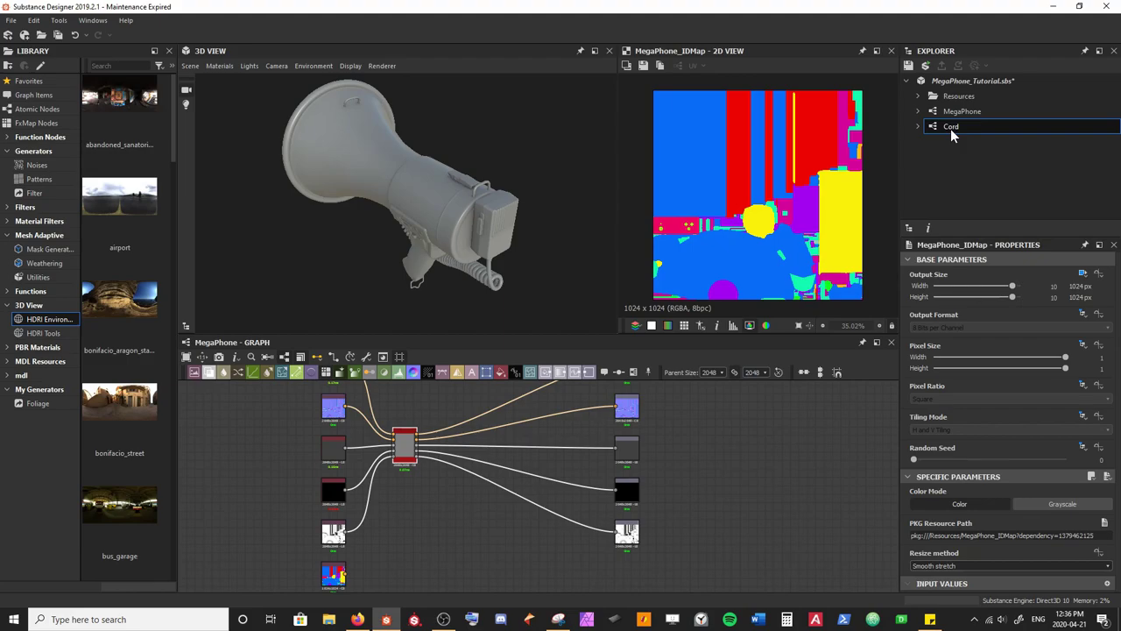
{"action": "double_click", "coordinate": [950, 128]}
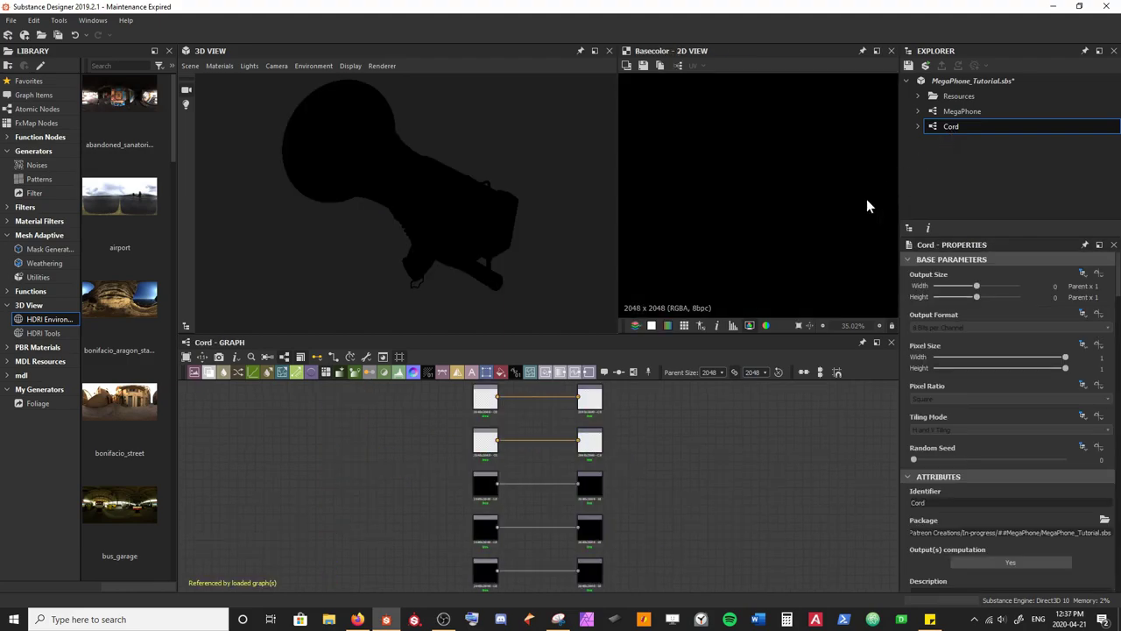
{"action": "scroll", "coordinate": [538, 456], "scroll_direction": "down", "scroll_amount": 2}
{"action": "left_click_drag", "start_coordinate": [455, 450], "coordinate": [504, 543]}
{"action": "left_click_drag", "start_coordinate": [500, 480], "coordinate": [388, 475]}
{"action": "scroll", "coordinate": [408, 551], "scroll_direction": "up", "scroll_amount": 3}
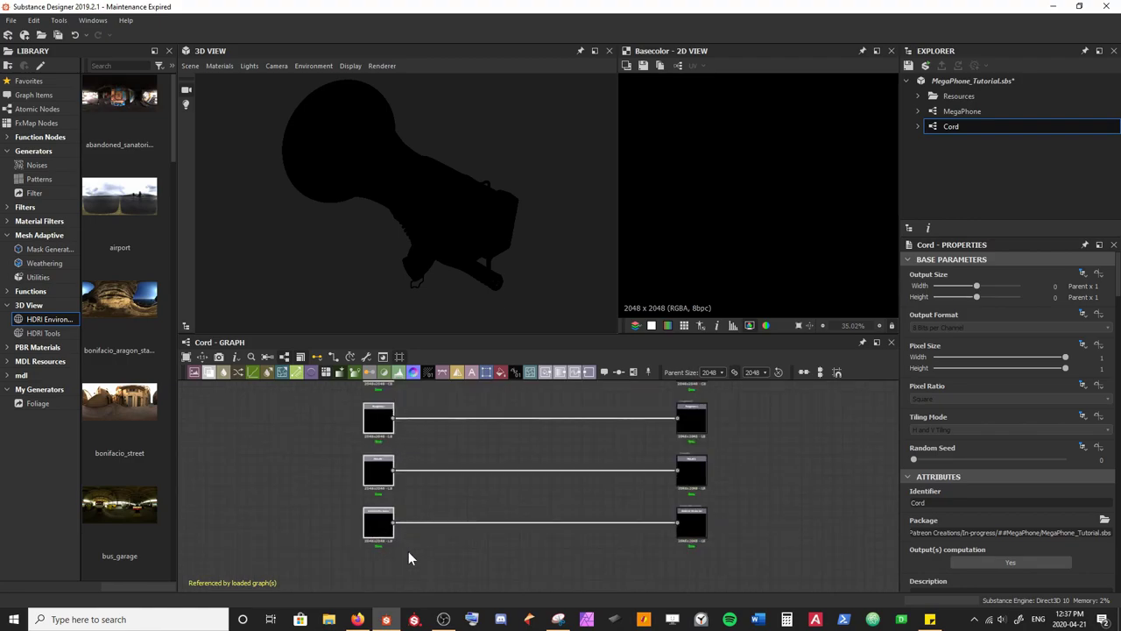
{"action": "scroll", "coordinate": [409, 551], "scroll_direction": "down", "scroll_amount": 3}
{"action": "middle_click_drag", "start_coordinate": [329, 434], "coordinate": [471, 438]}
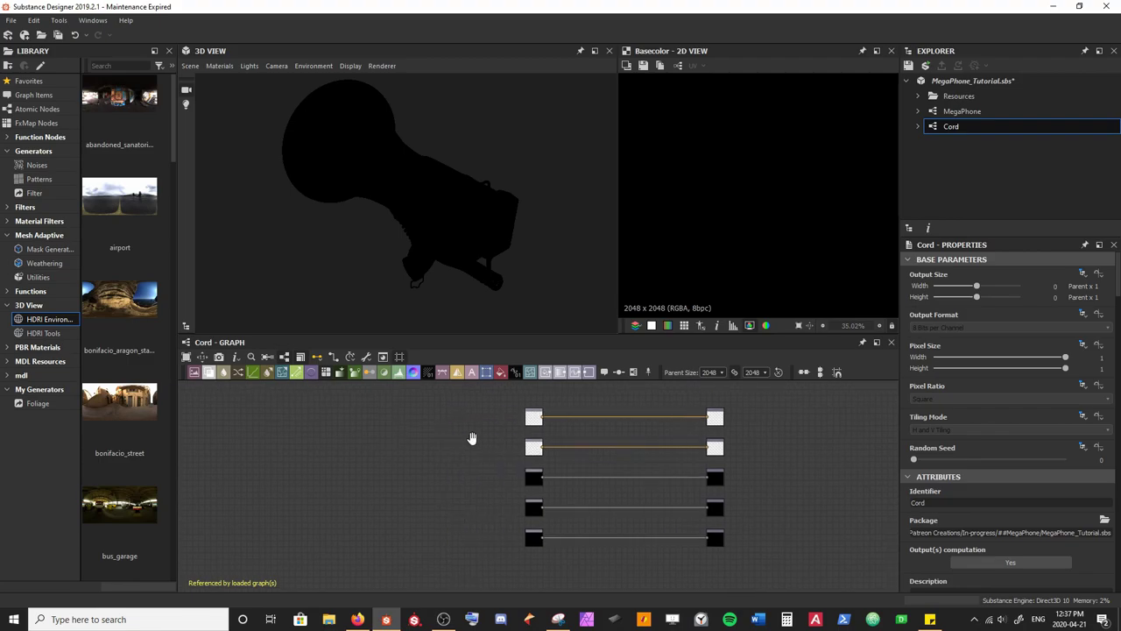
{"action": "scroll", "coordinate": [525, 443], "scroll_direction": "up", "scroll_amount": 3}
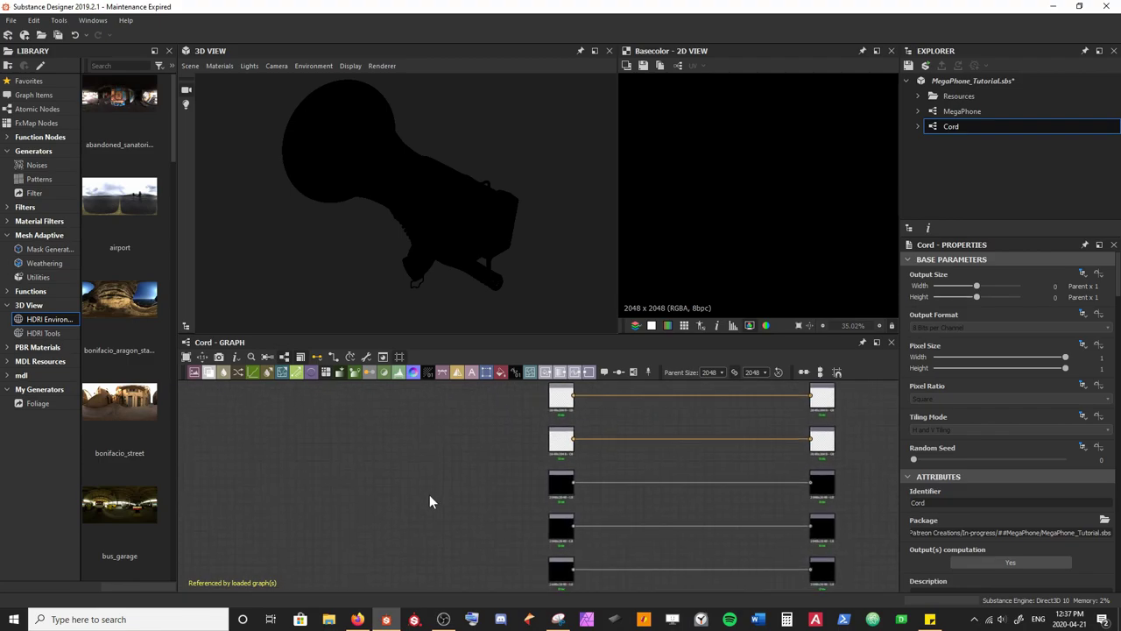
Step: Add an Input Color node to the Cord graph and place it apart from the existing input nodes
{"action": "key", "text": "space"}
{"action": "type", "text": "input"}
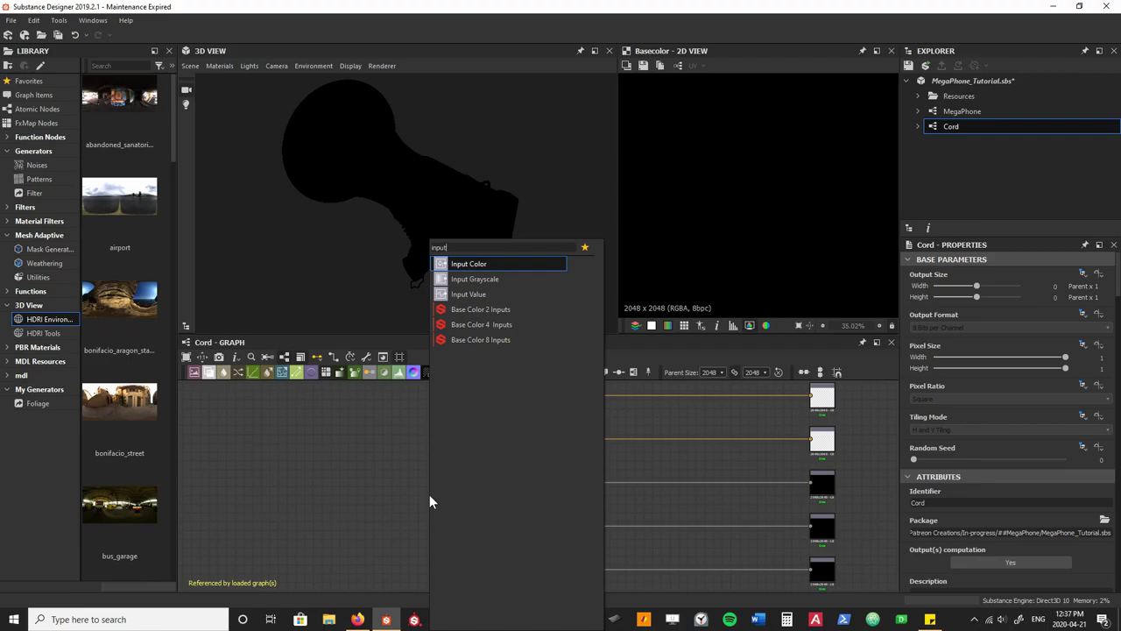
{"action": "key", "text": "Return"}
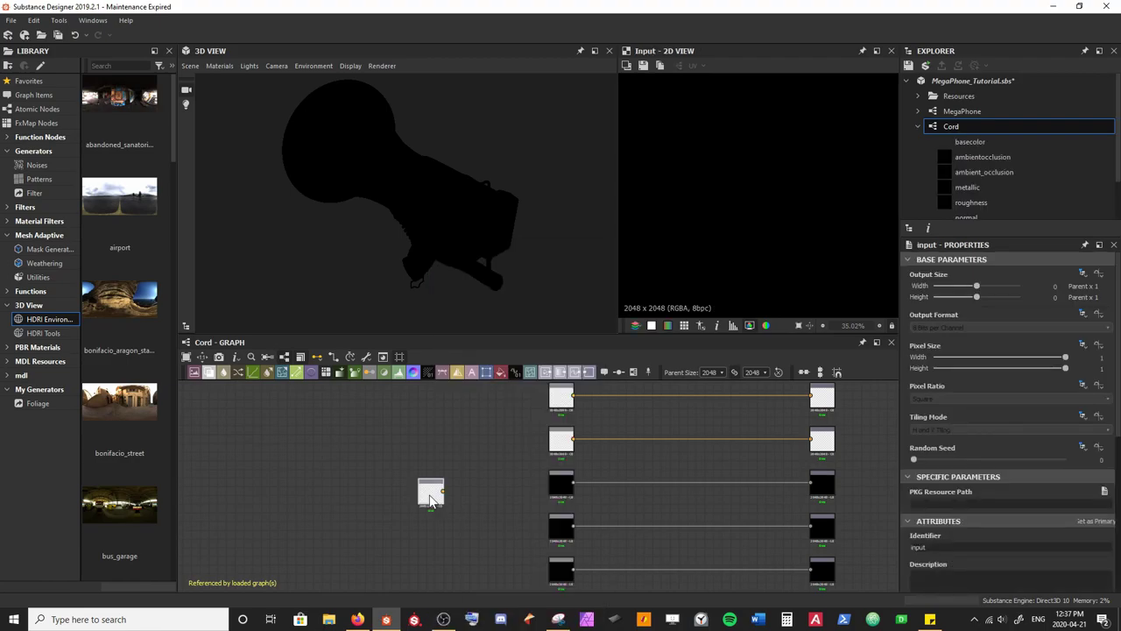
{"action": "scroll", "coordinate": [431, 499], "scroll_direction": "up", "scroll_amount": 3}
{"action": "left_click_drag", "start_coordinate": [430, 501], "coordinate": [357, 471]}
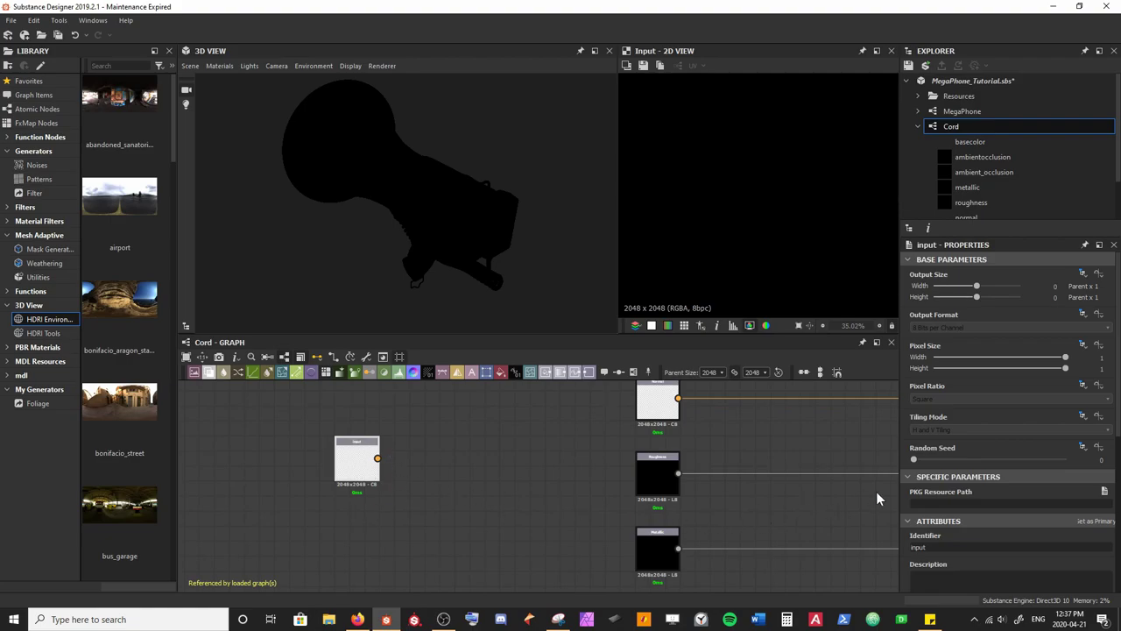
Step: Set the new input node's Identifier to ID_map and its Label to ID Map
{"action": "scroll", "coordinate": [988, 442], "scroll_direction": "down", "scroll_amount": 3}
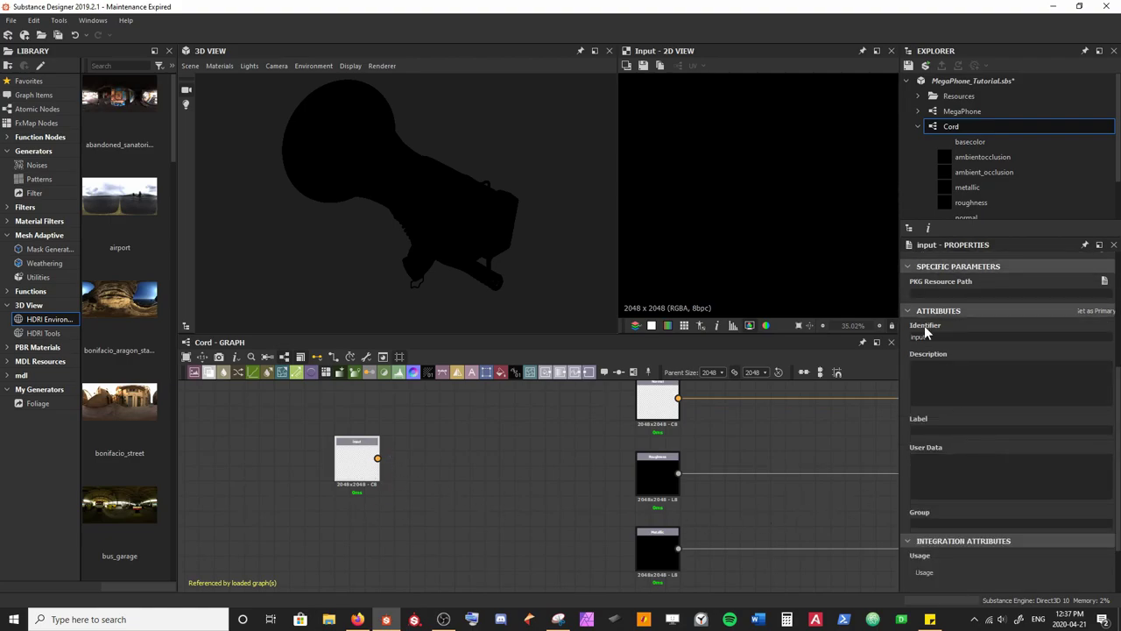
{"action": "double_click", "coordinate": [925, 336]}
{"action": "type", "text": "ID_map"}
{"action": "left_click", "coordinate": [915, 429]}
{"action": "type", "text": "ID Map"}
Step: Add a usage entry to the ID Map input with RGB components and the usage any
{"action": "scroll", "coordinate": [929, 412], "scroll_direction": "down", "scroll_amount": 2}
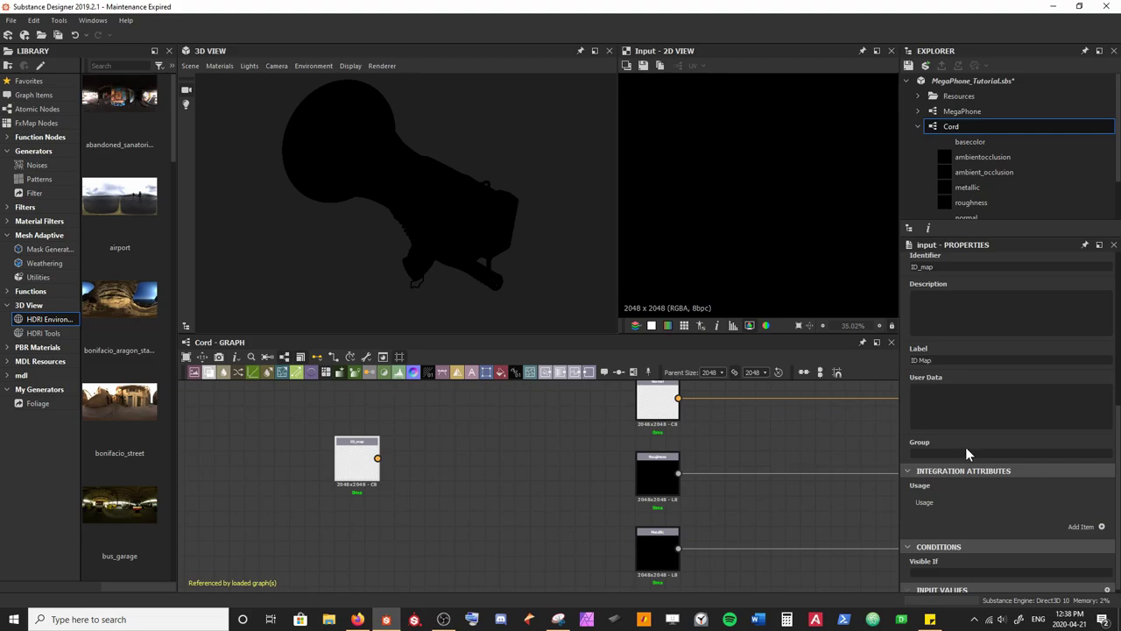
{"action": "left_click", "coordinate": [1101, 528]}
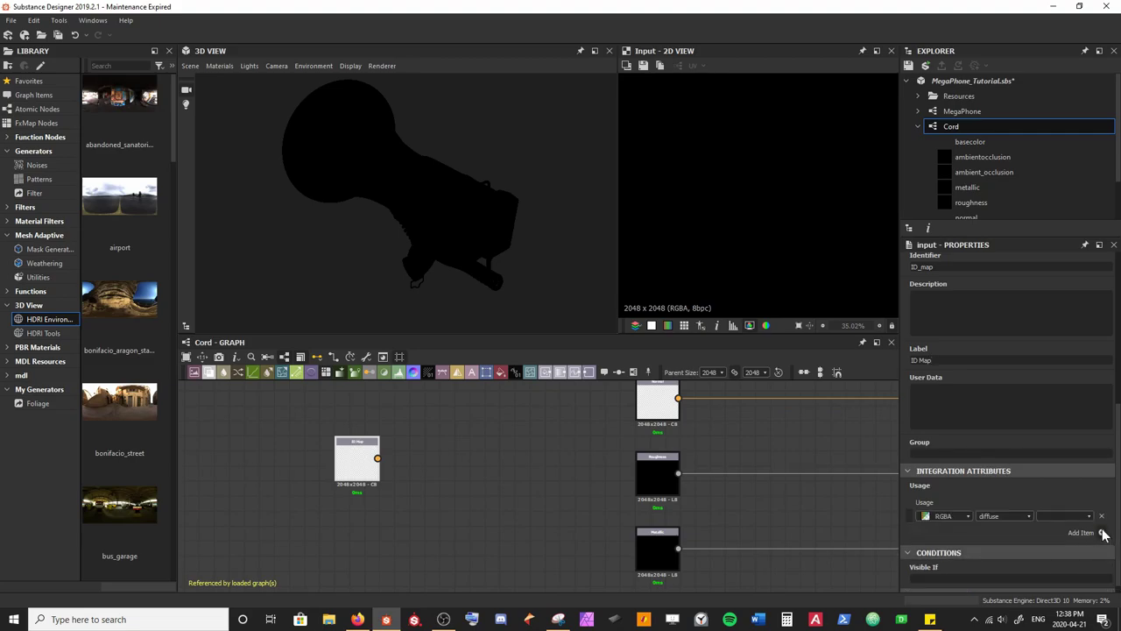
{"action": "left_click", "coordinate": [1029, 518]}
{"action": "scroll", "coordinate": [999, 551], "scroll_direction": "down", "scroll_amount": 8}
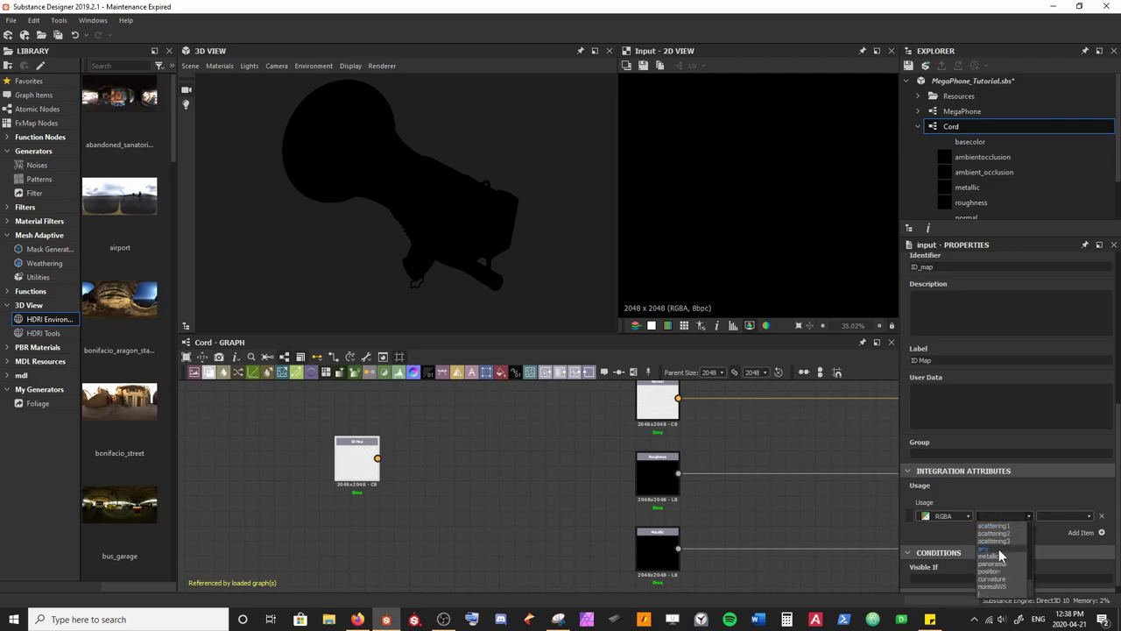
{"action": "left_click", "coordinate": [1017, 548]}
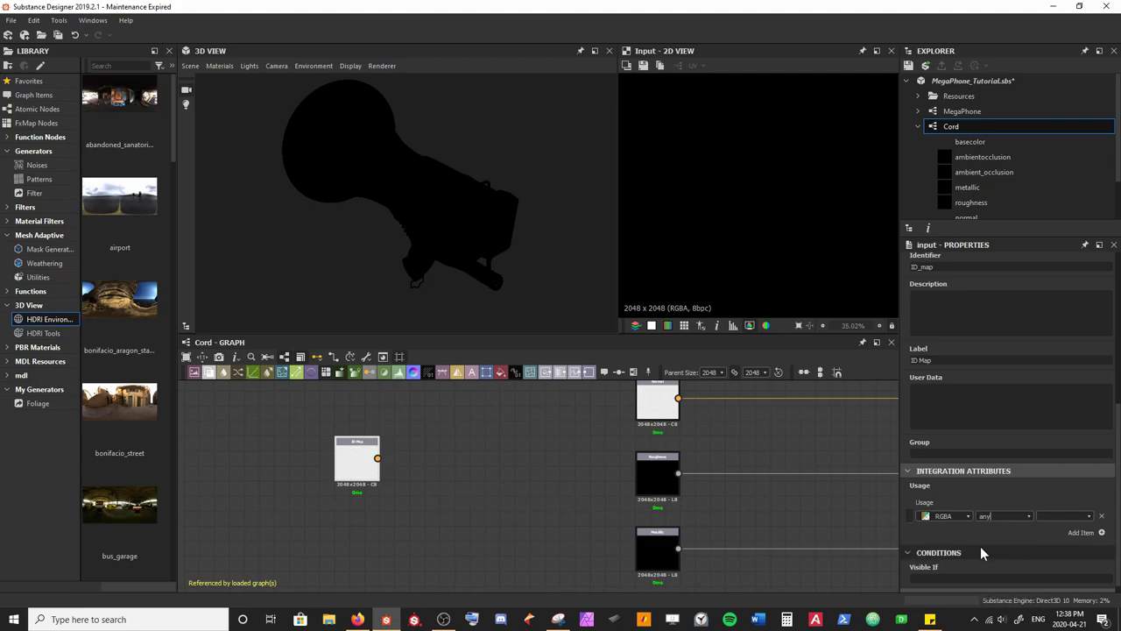
{"action": "left_click", "coordinate": [969, 517]}
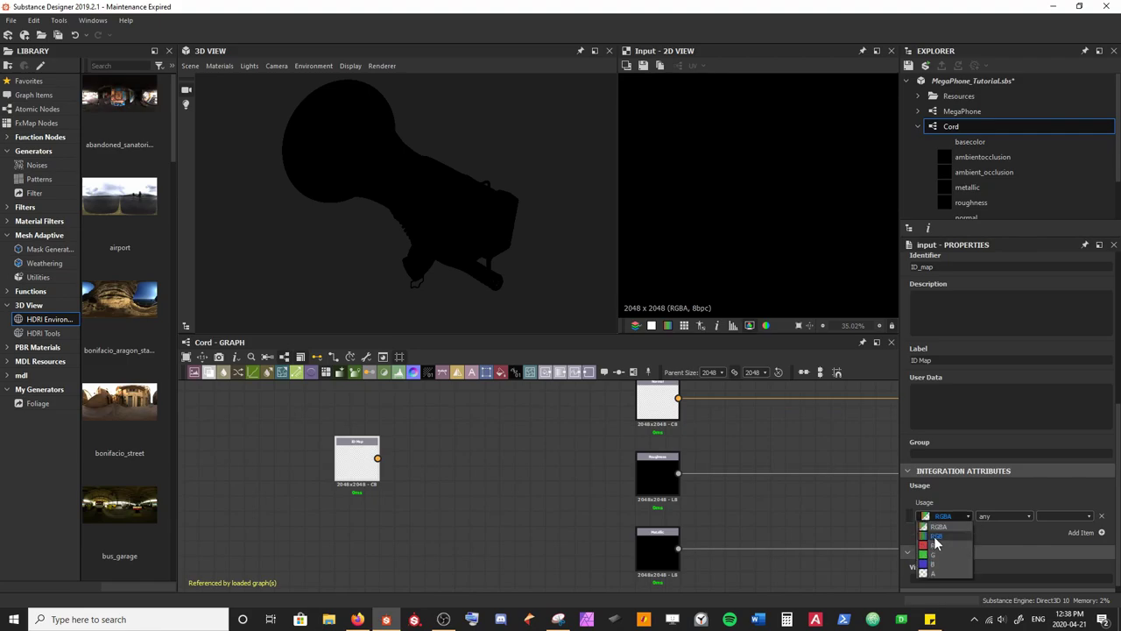
{"action": "left_click", "coordinate": [934, 536]}
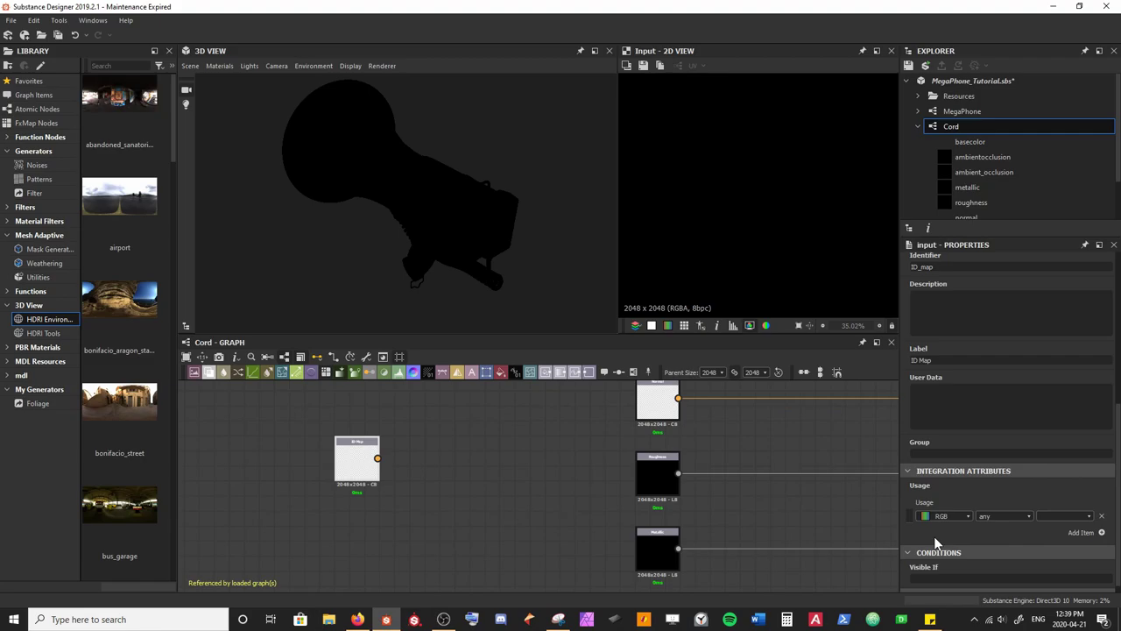
{"action": "left_click", "coordinate": [1090, 516]}
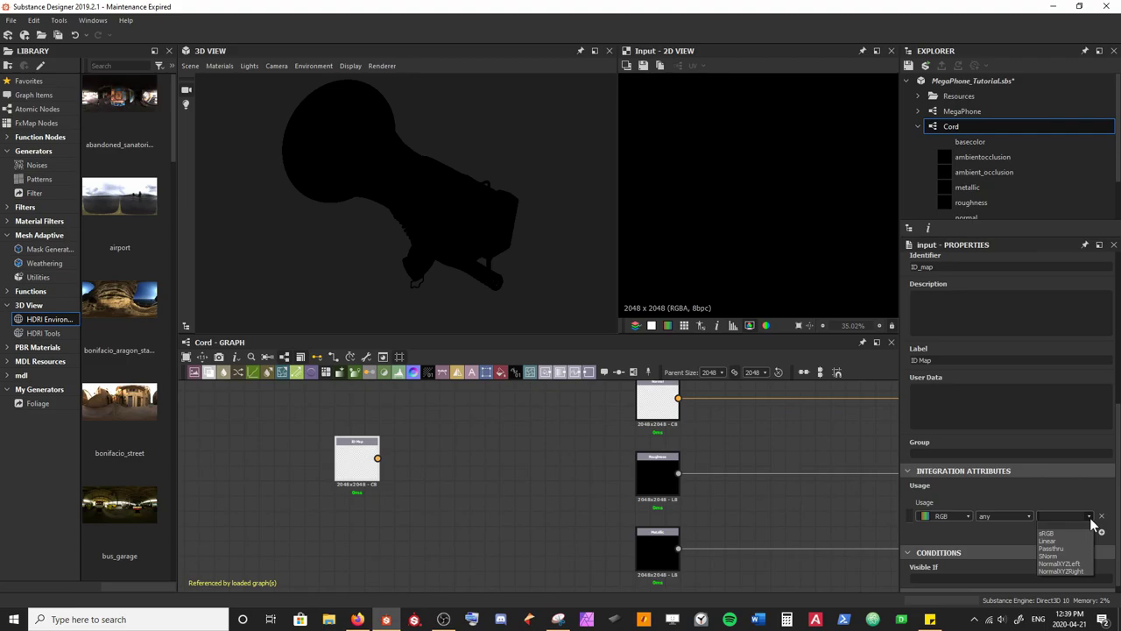
{"action": "left_click", "coordinate": [1090, 518]}
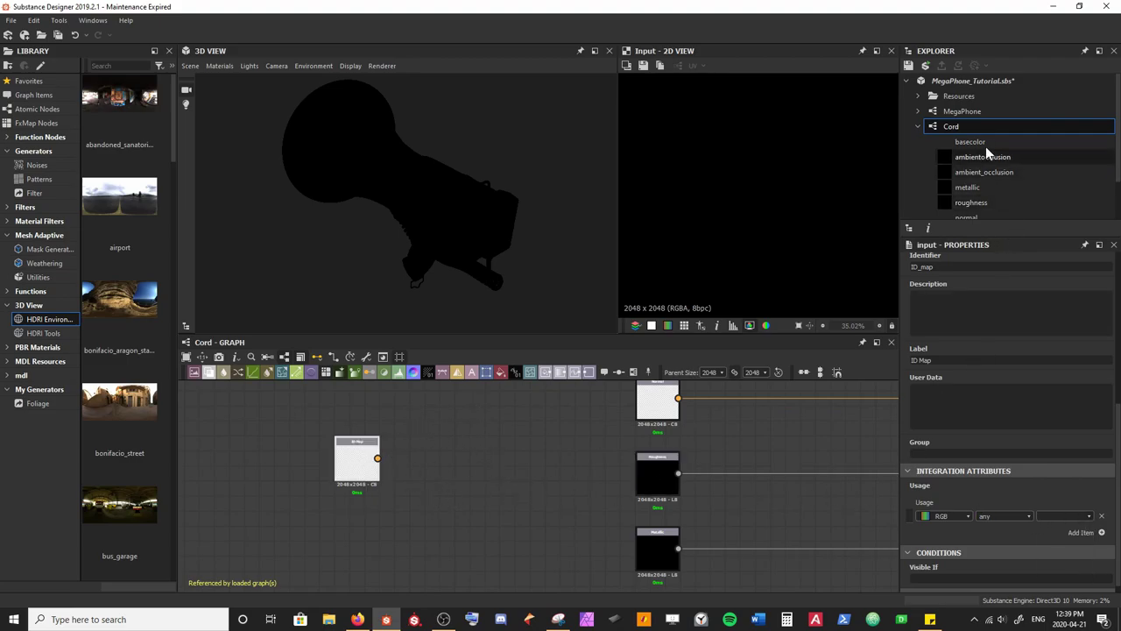
Step: Open the MegaPhone graph, connect the ID map bitmap to the Cord node's ID Map input, and preview that map in 2D
{"action": "left_click", "coordinate": [979, 114]}
{"action": "double_click", "coordinate": [980, 114]}
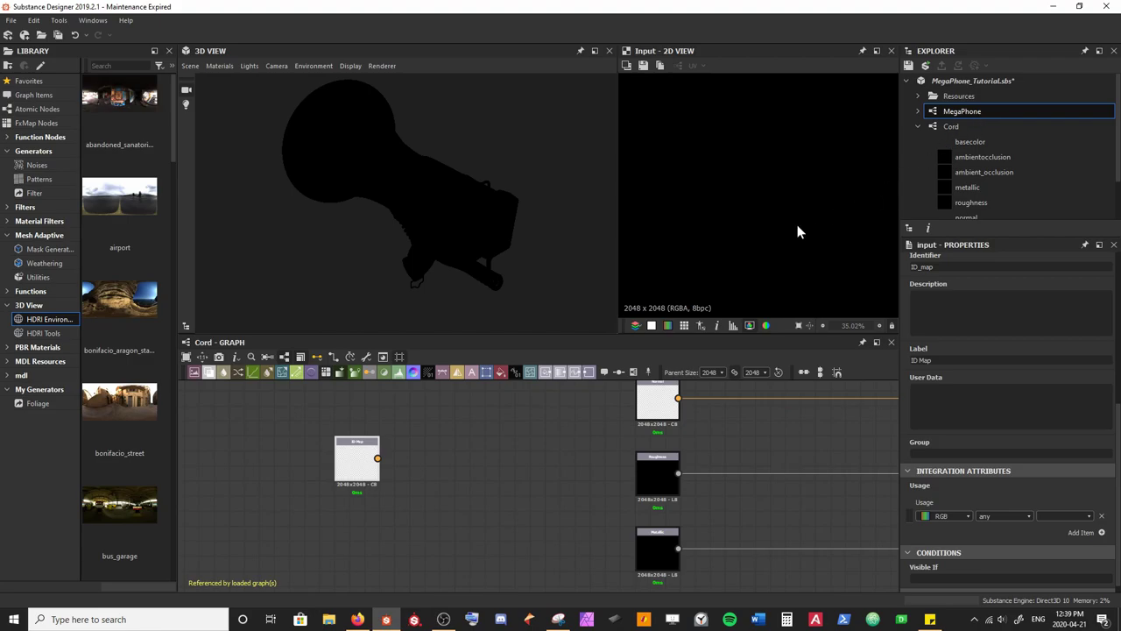
{"action": "scroll", "coordinate": [470, 473], "scroll_direction": "up", "scroll_amount": 3}
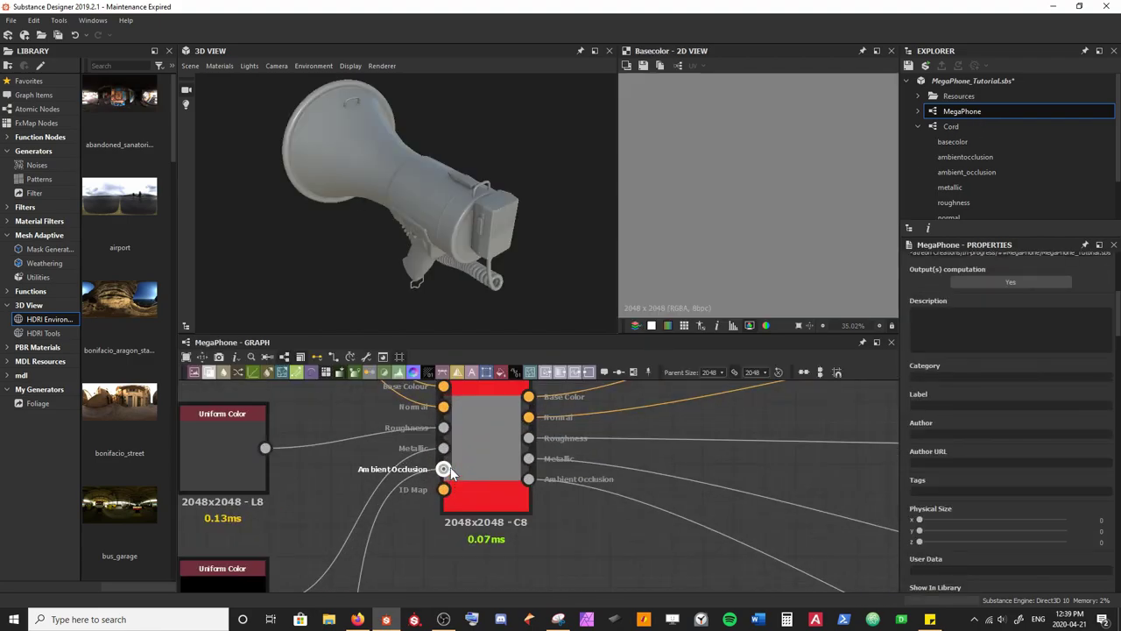
{"action": "middle_click_drag", "start_coordinate": [455, 451], "coordinate": [525, 458]}
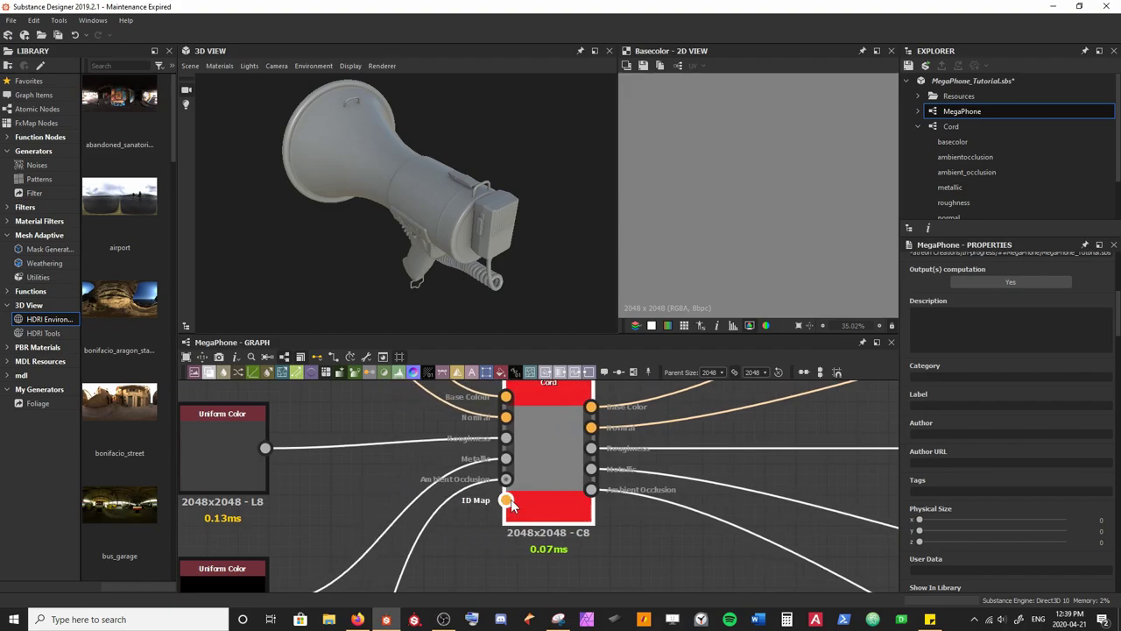
{"action": "scroll", "coordinate": [512, 505], "scroll_direction": "down", "scroll_amount": 5}
{"action": "middle_click_drag", "start_coordinate": [512, 505], "coordinate": [487, 506]}
{"action": "left_click", "coordinate": [526, 416]}
{"action": "scroll", "coordinate": [487, 506], "scroll_direction": "up", "scroll_amount": 2}
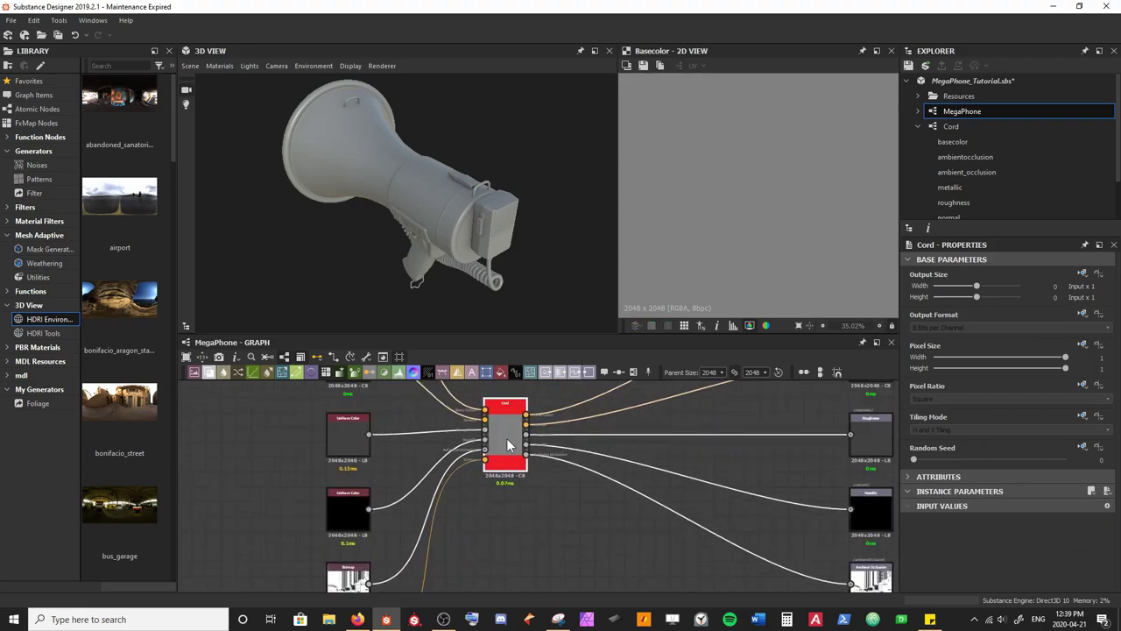
{"action": "double_click", "coordinate": [486, 462]}
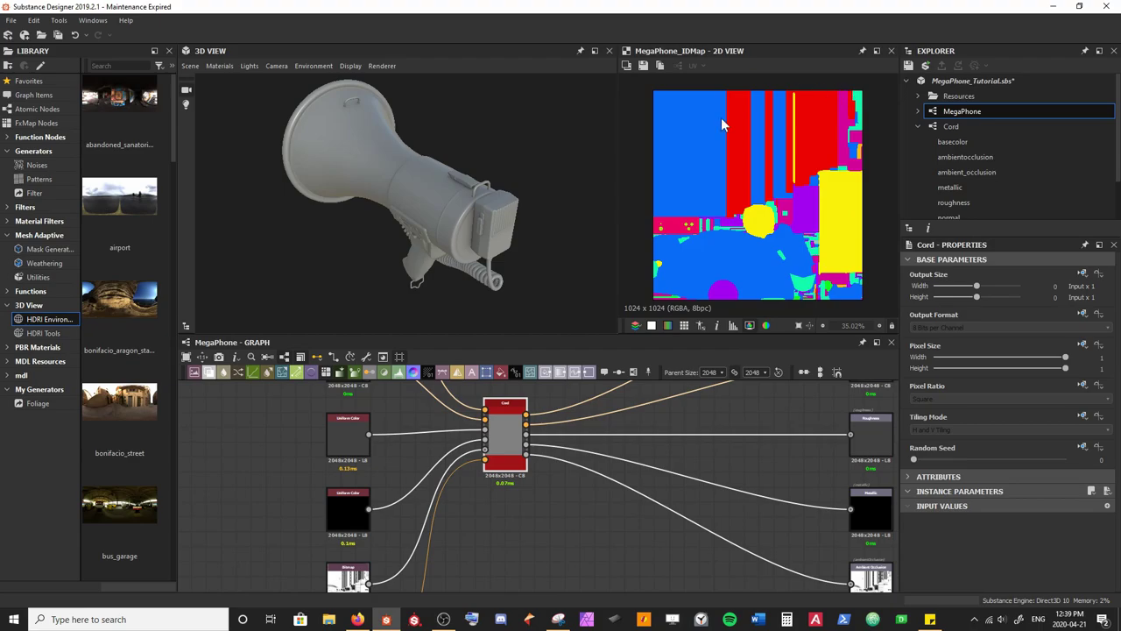
Step: Open the Cord graph and add a Color to Mask node fed by the ID Map input
{"action": "left_click", "coordinate": [918, 127]}
{"action": "left_click", "coordinate": [959, 127]}
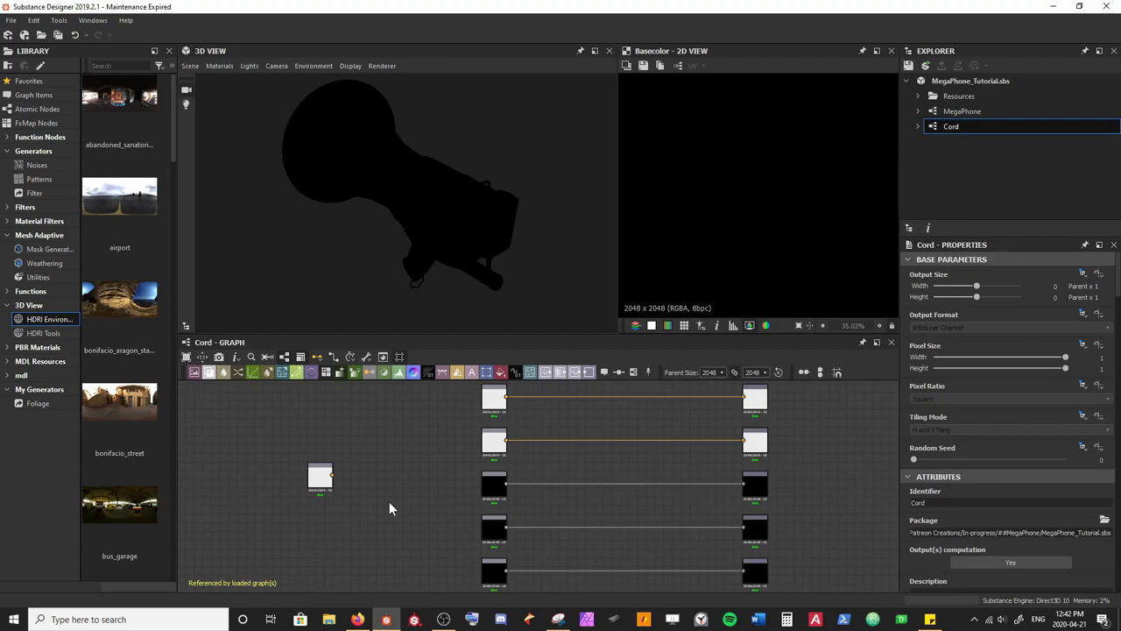
{"action": "scroll", "coordinate": [388, 508], "scroll_direction": "up", "scroll_amount": 4}
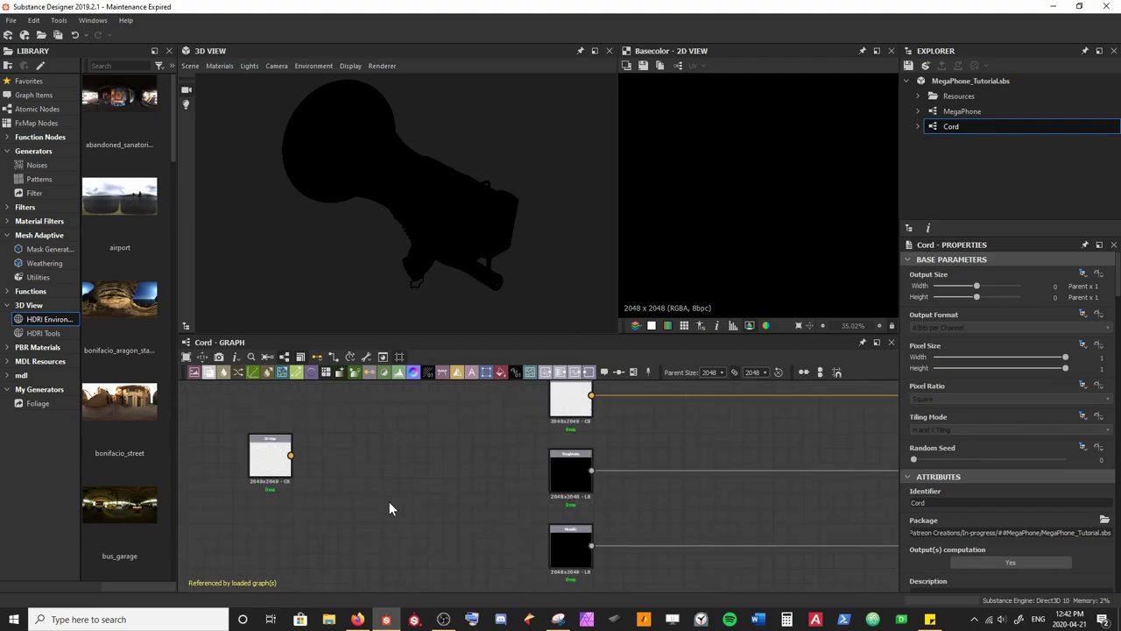
{"action": "middle_click_drag", "start_coordinate": [393, 510], "coordinate": [400, 520]}
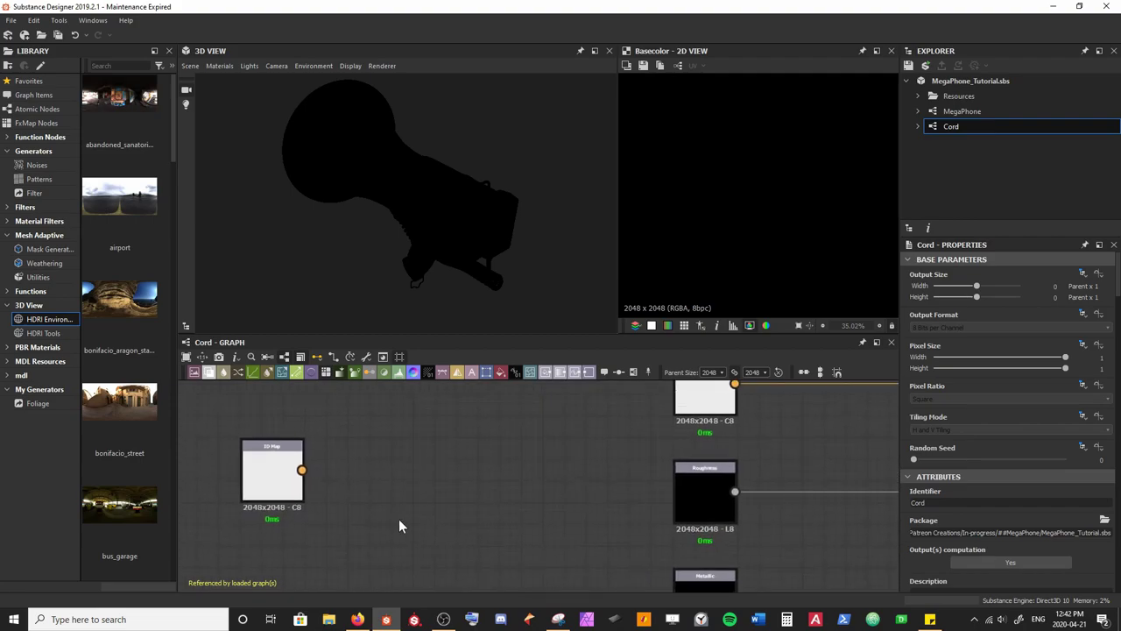
{"action": "left_click", "coordinate": [272, 477]}
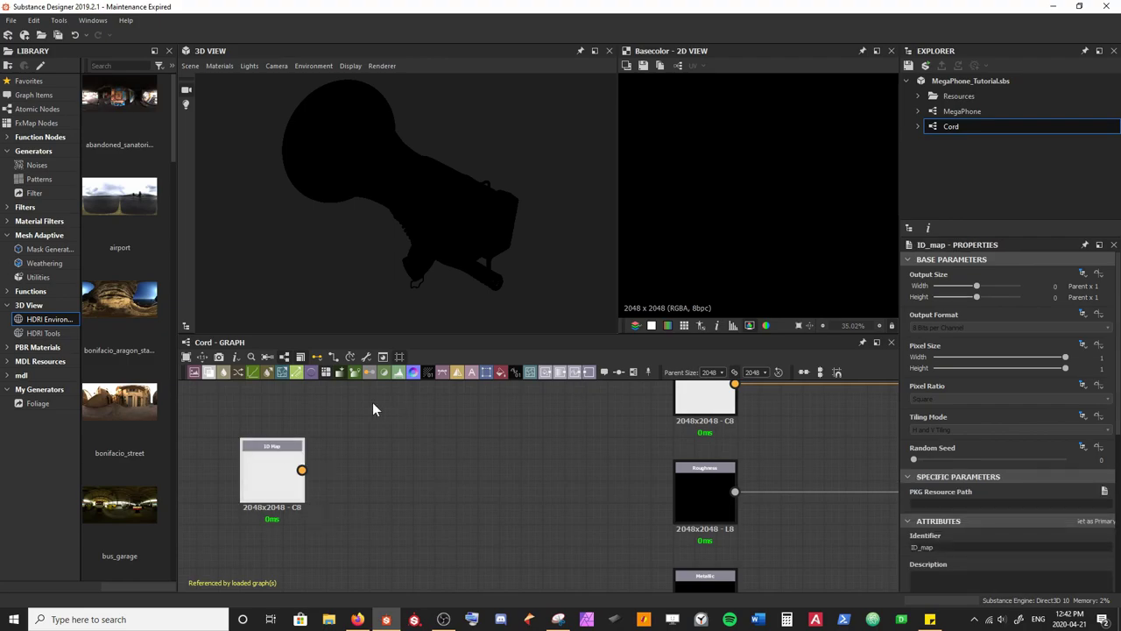
{"action": "key", "text": "space"}
{"action": "type", "text": "co"}
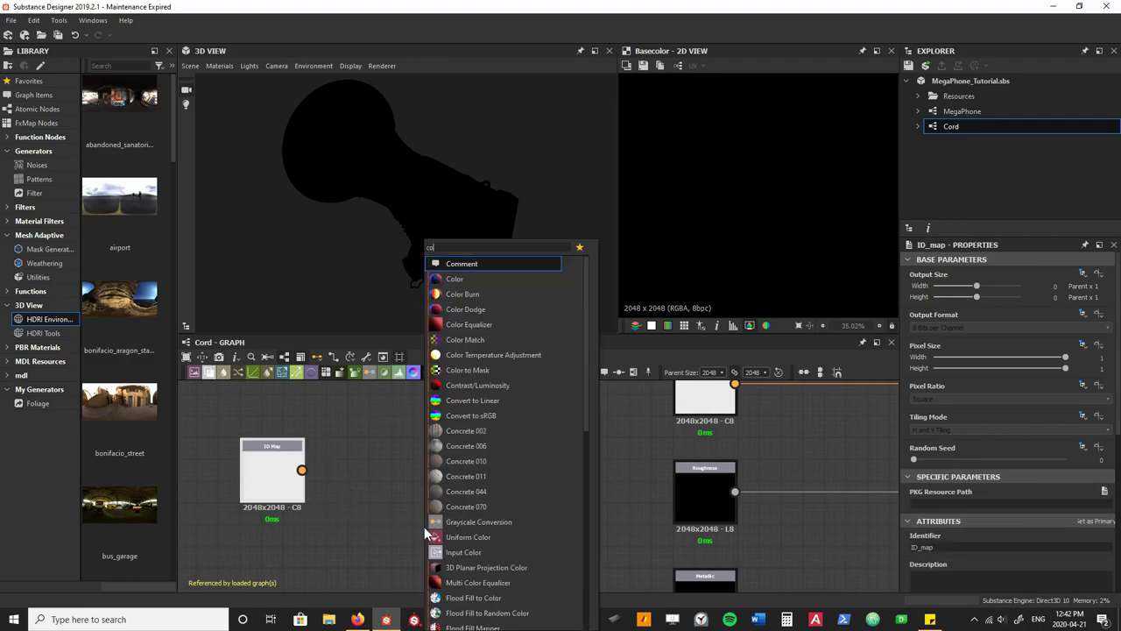
{"action": "type", "text": "lor to"}
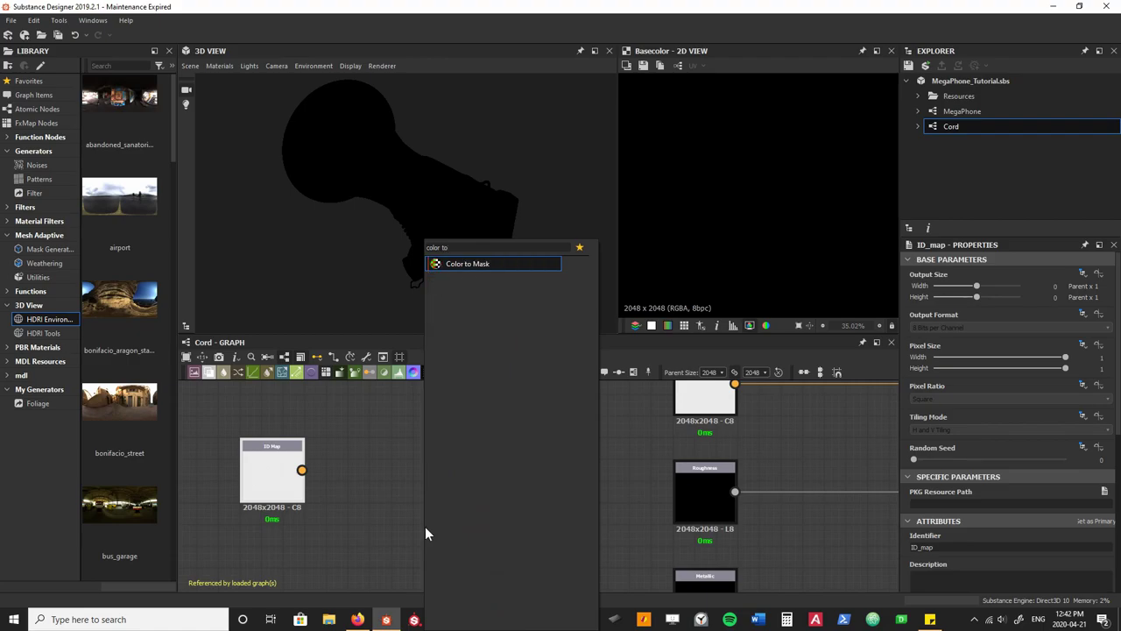
{"action": "left_click", "coordinate": [464, 266]}
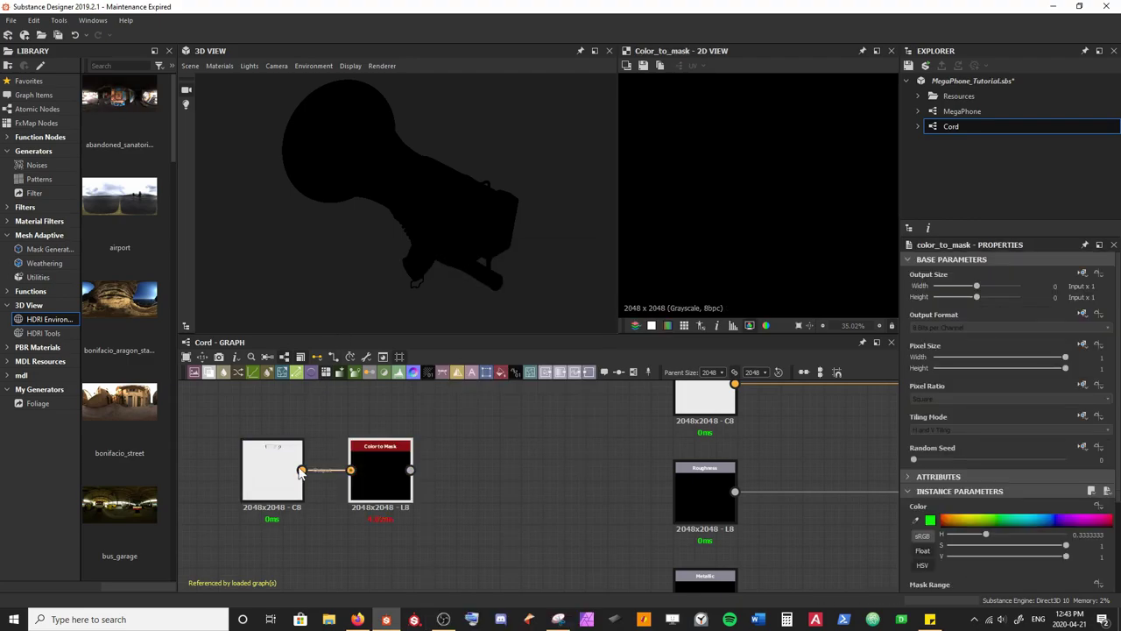
Step: Inspect the Color to Mask node's Keying Type options and its mask colour in the Color Editor
{"action": "scroll", "coordinate": [972, 500], "scroll_direction": "down", "scroll_amount": 3}
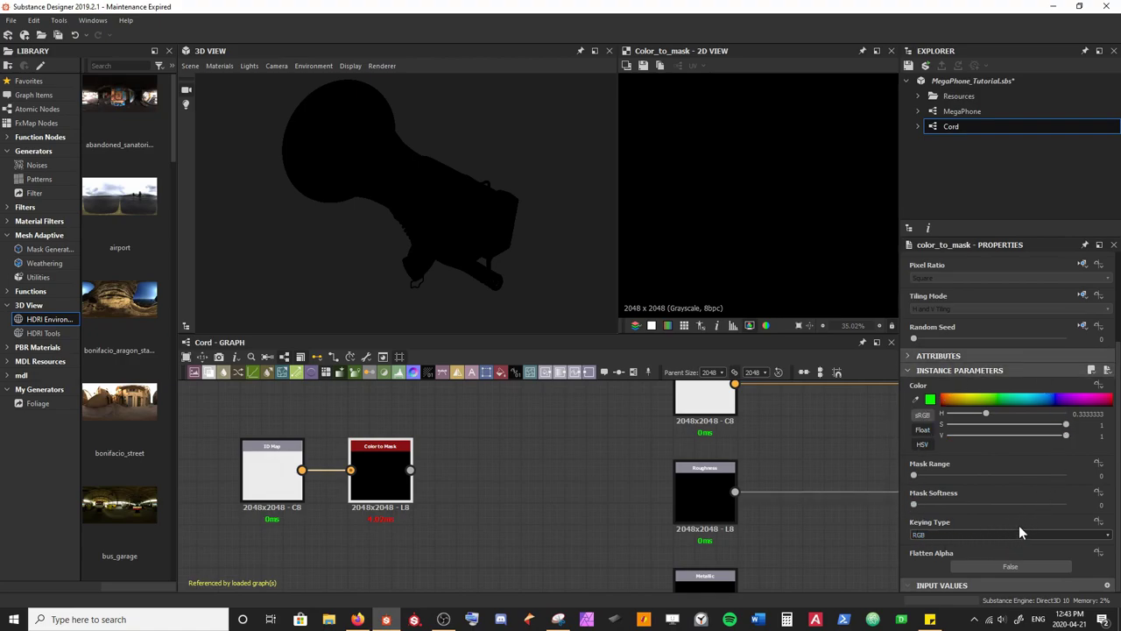
{"action": "left_click", "coordinate": [962, 535]}
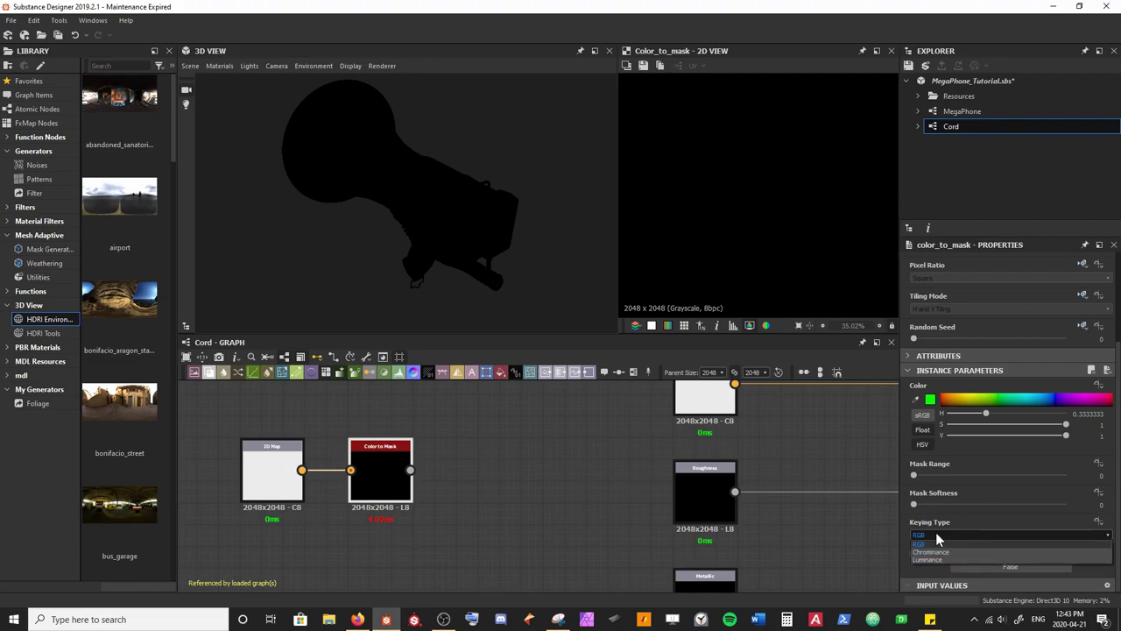
{"action": "left_click", "coordinate": [935, 532]}
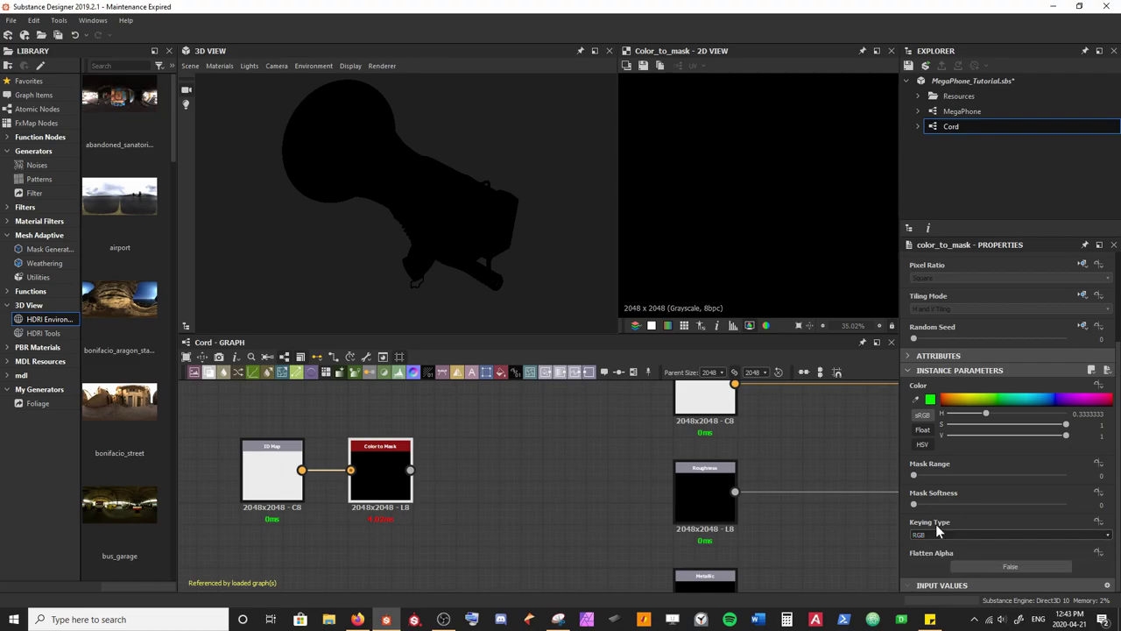
{"action": "left_click", "coordinate": [930, 399]}
{"action": "left_click_drag", "start_coordinate": [523, 378], "coordinate": [690, 353]}
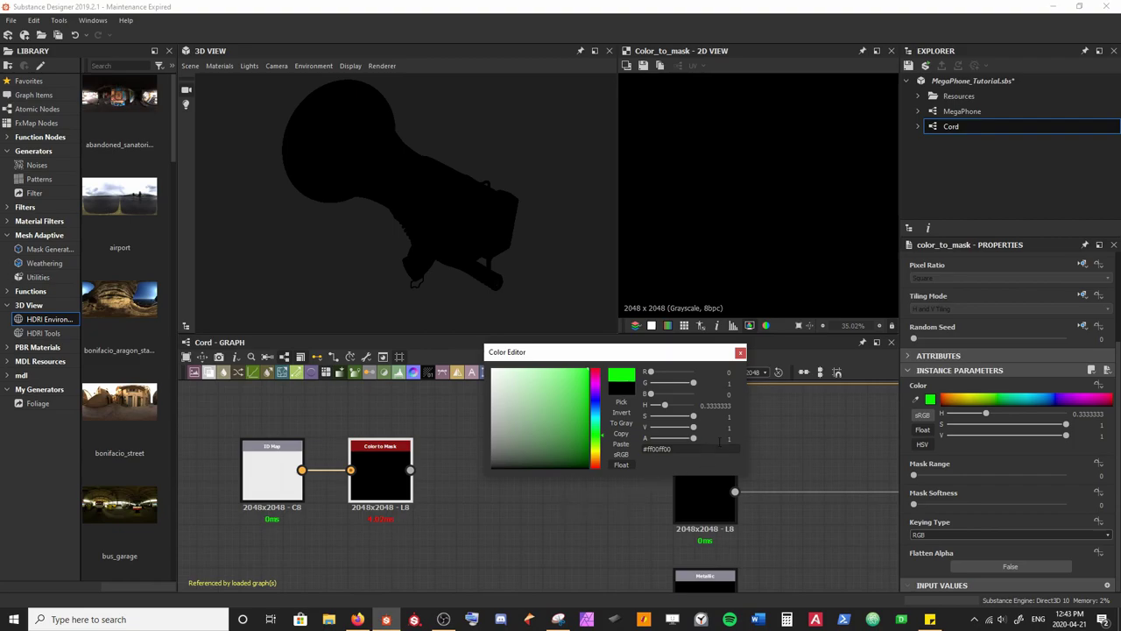
{"action": "left_click", "coordinate": [740, 353]}
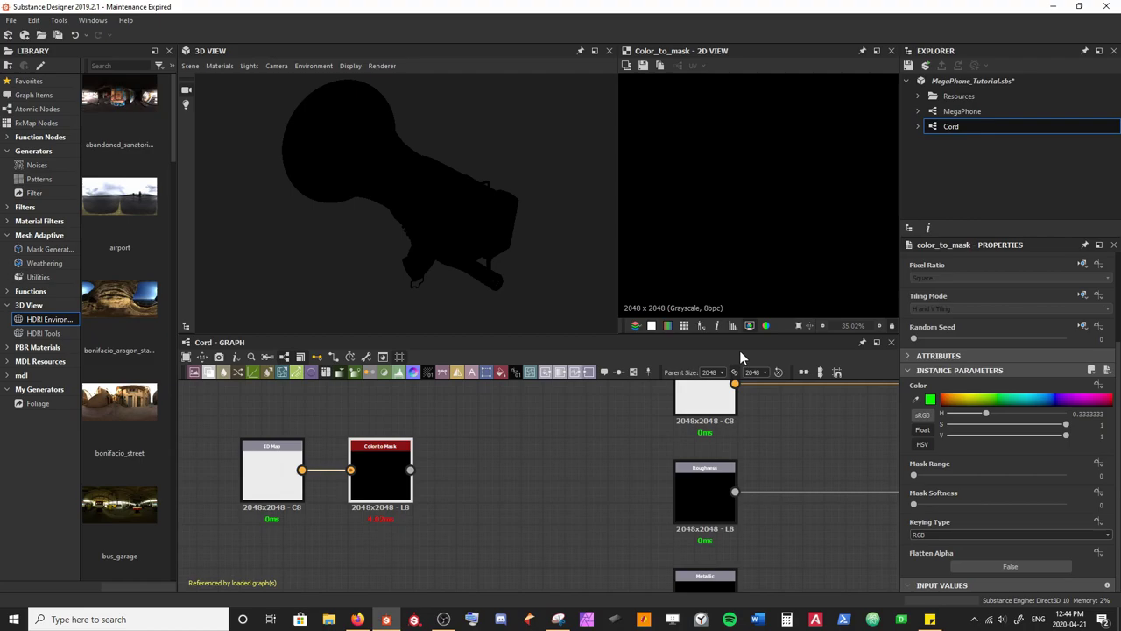
Step: Enable graph editing in context in the Graph preferences and apply the change
{"action": "scroll", "coordinate": [595, 500], "scroll_direction": "down", "scroll_amount": 5}
{"action": "middle_click_drag", "start_coordinate": [560, 498], "coordinate": [445, 473]}
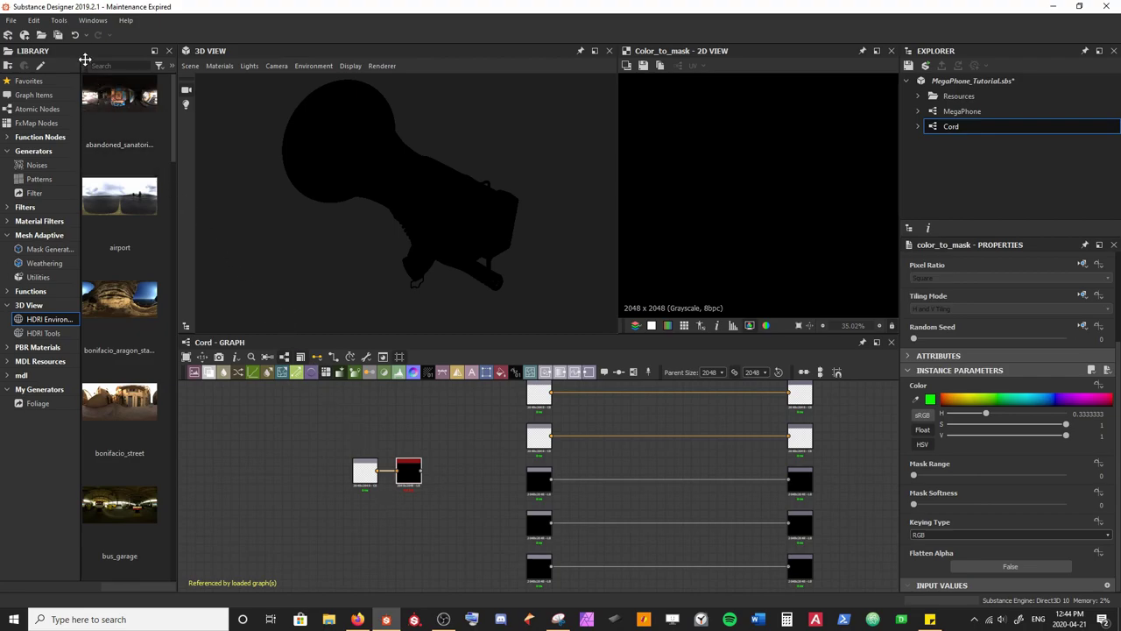
{"action": "left_click", "coordinate": [34, 20]}
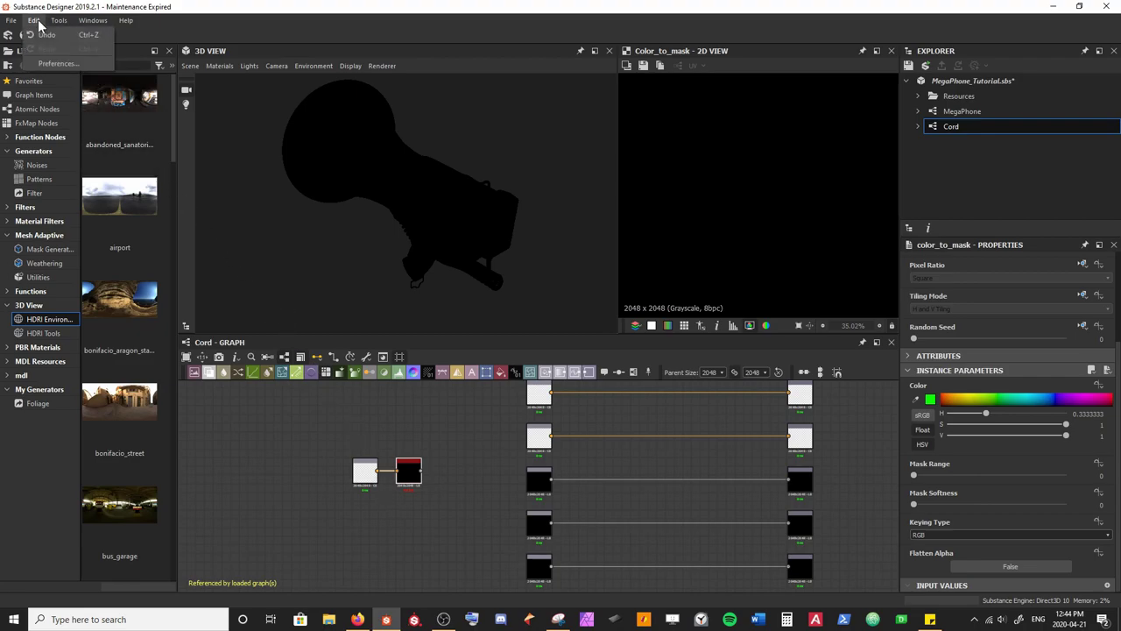
{"action": "left_click", "coordinate": [52, 64]}
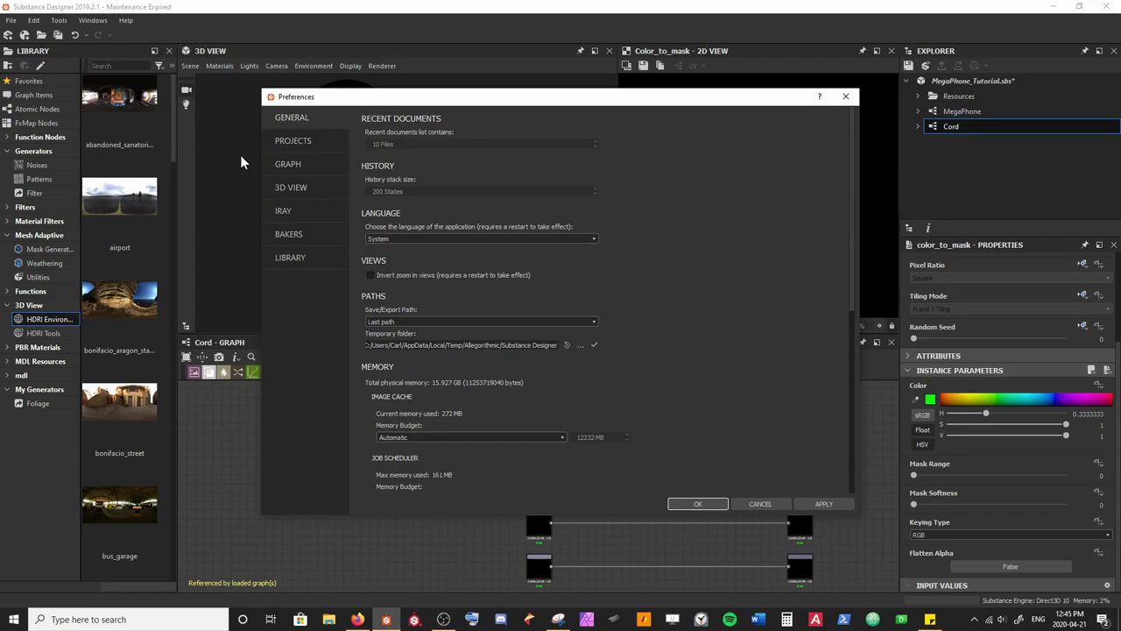
{"action": "left_click", "coordinate": [304, 169]}
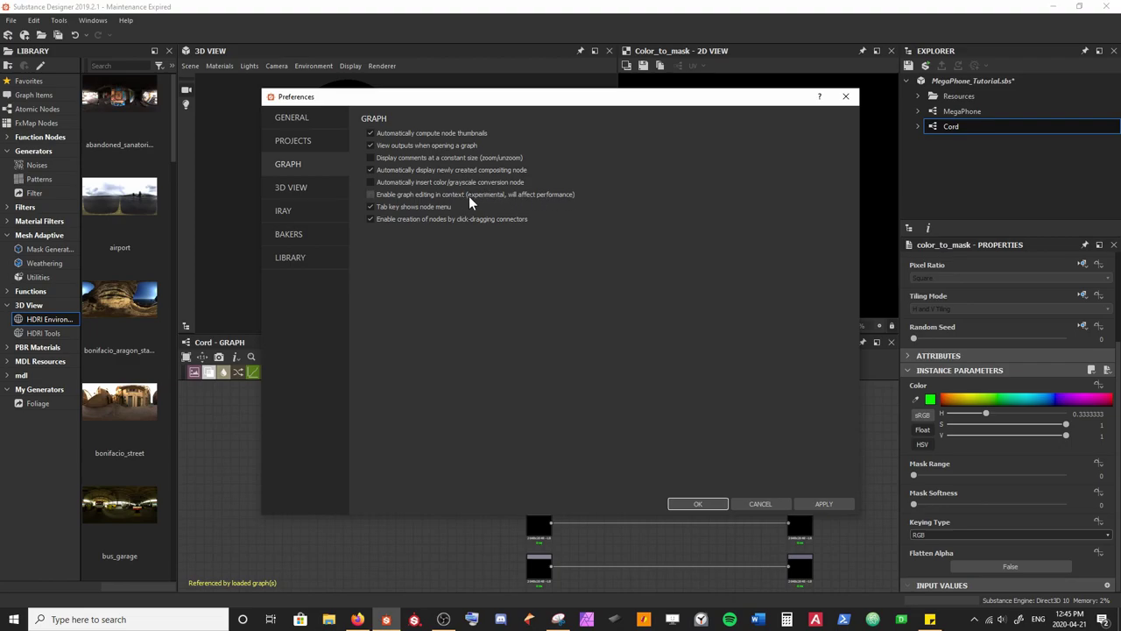
{"action": "left_click", "coordinate": [371, 195]}
{"action": "left_click", "coordinate": [823, 505]}
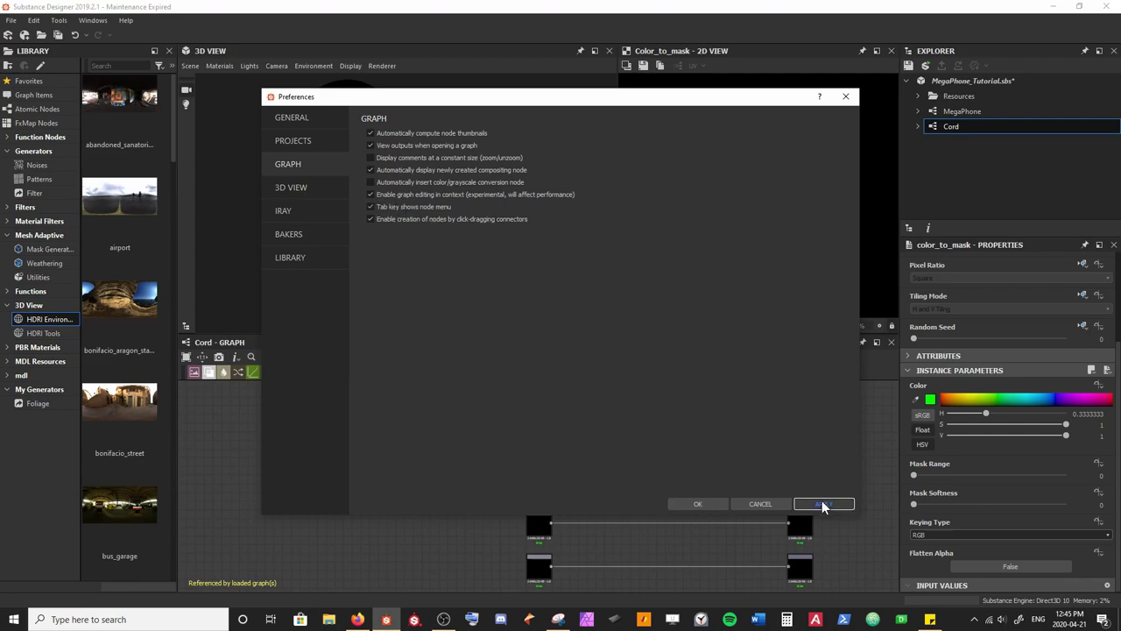
{"action": "left_click", "coordinate": [701, 503]}
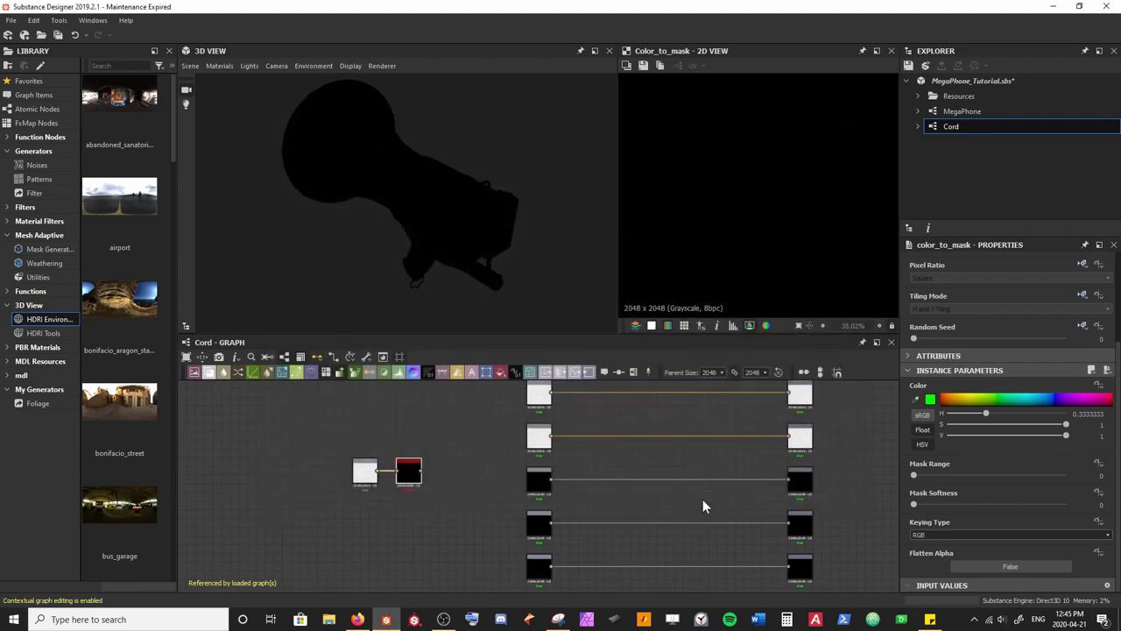
Step: Go to the MegaPhone graph and open the Cord node's reference in context
{"action": "middle_click_drag", "start_coordinate": [481, 439], "coordinate": [468, 442]}
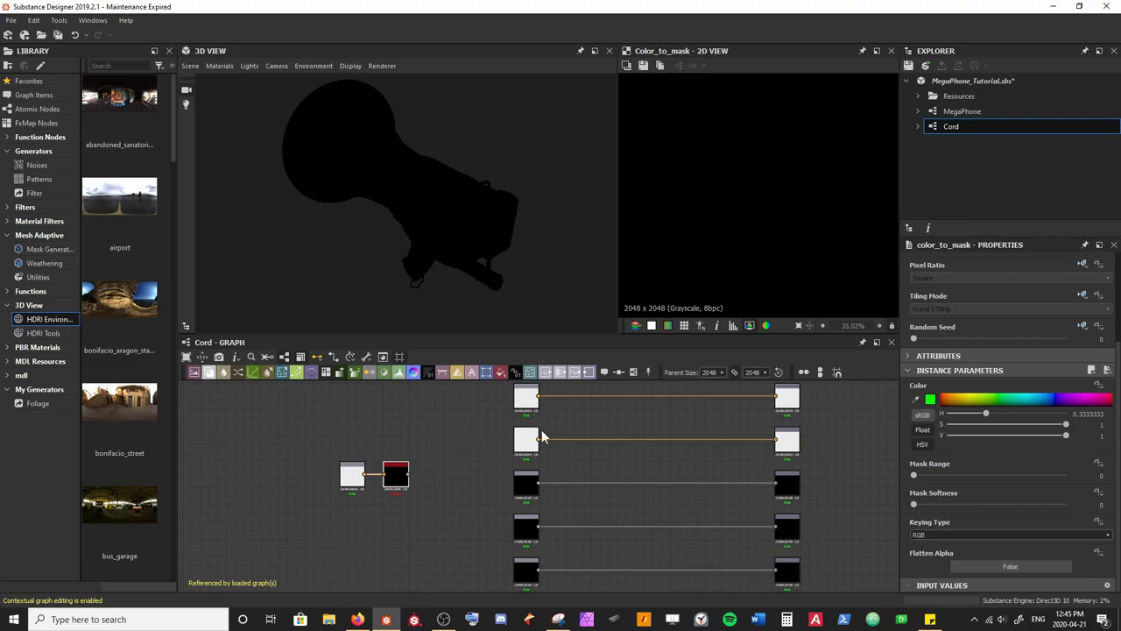
{"action": "double_click", "coordinate": [959, 112]}
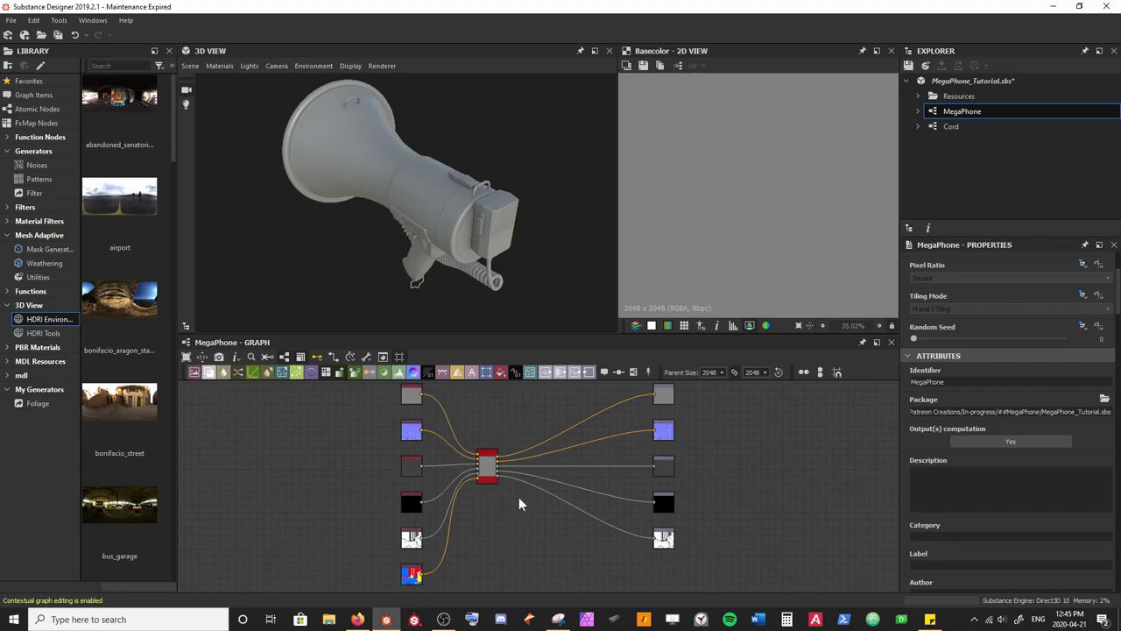
{"action": "scroll", "coordinate": [491, 481], "scroll_direction": "up", "scroll_amount": 4}
{"action": "left_click", "coordinate": [492, 454]}
{"action": "middle_click_drag", "start_coordinate": [491, 438], "coordinate": [469, 472]}
{"action": "right_click", "coordinate": [458, 474]}
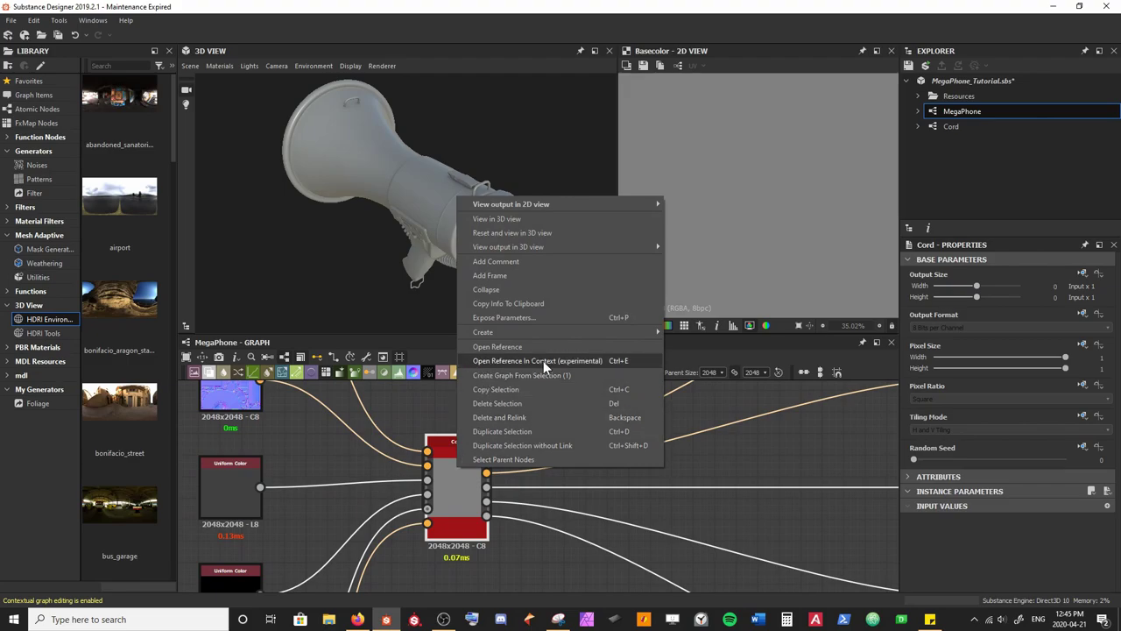
{"action": "left_click", "coordinate": [615, 361]}
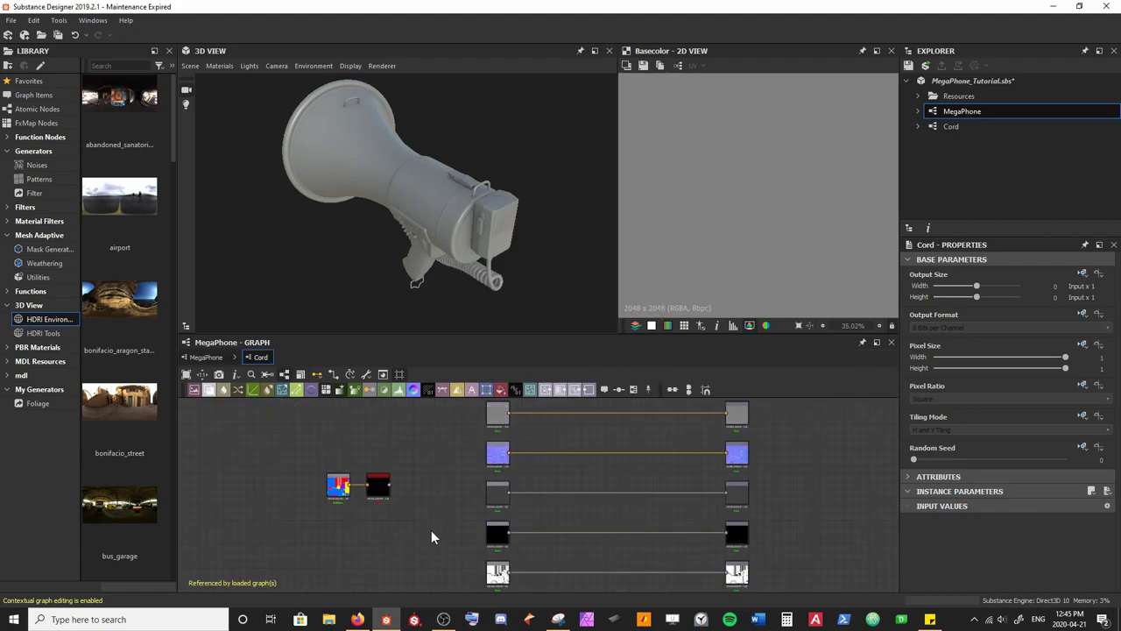
Step: Compare the MegaPhone graph with the in-context Cord graph and examine the maps feeding Cord's input nodes, including ID Map
{"action": "scroll", "coordinate": [526, 466], "scroll_direction": "up", "scroll_amount": 3}
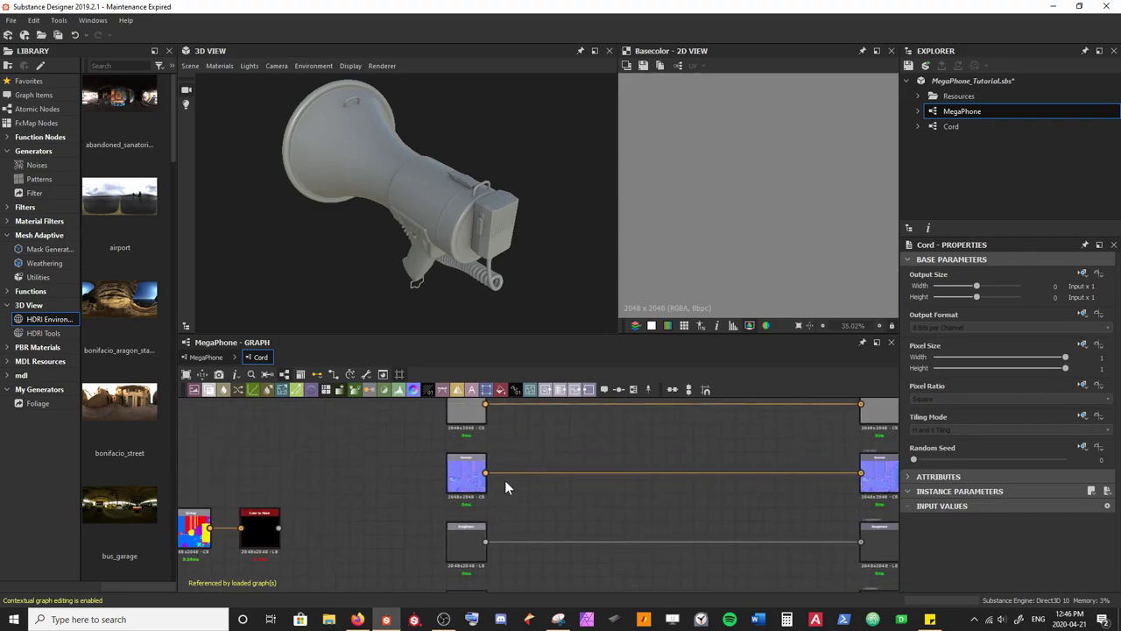
{"action": "left_click", "coordinate": [206, 358]}
{"action": "scroll", "coordinate": [380, 486], "scroll_direction": "down", "scroll_amount": 3}
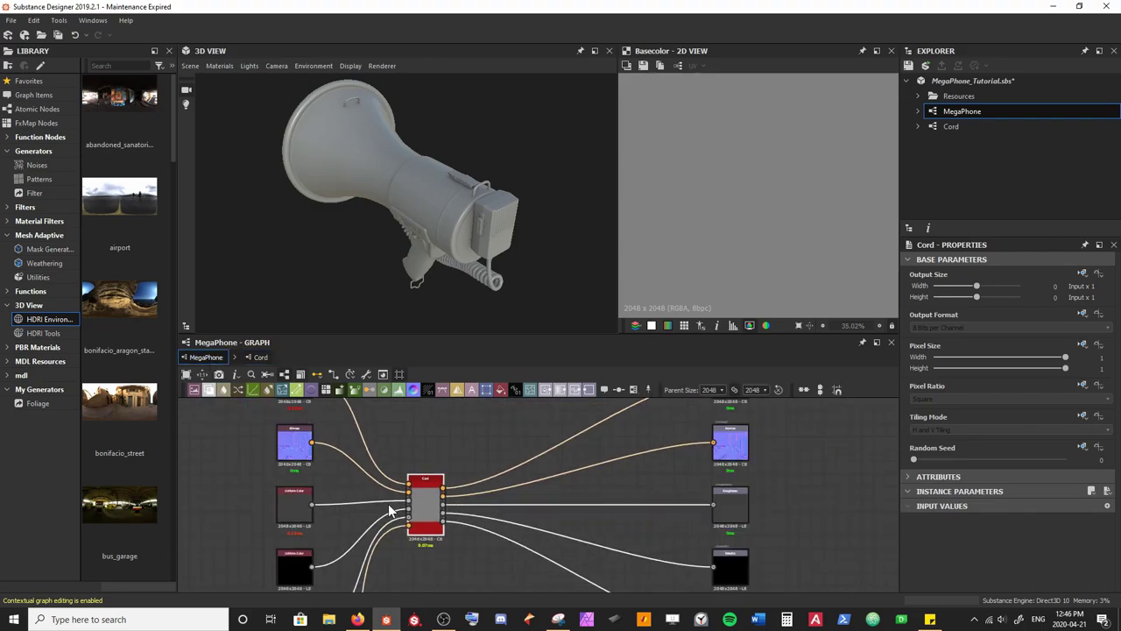
{"action": "middle_click_drag", "start_coordinate": [380, 487], "coordinate": [404, 475]}
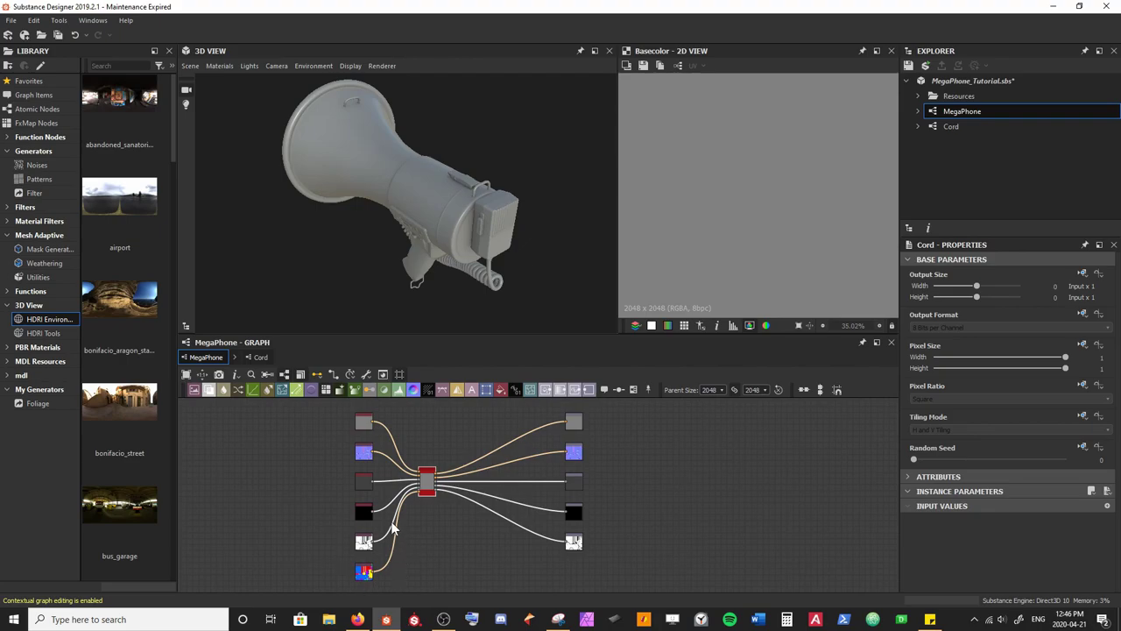
{"action": "left_click", "coordinate": [262, 358]}
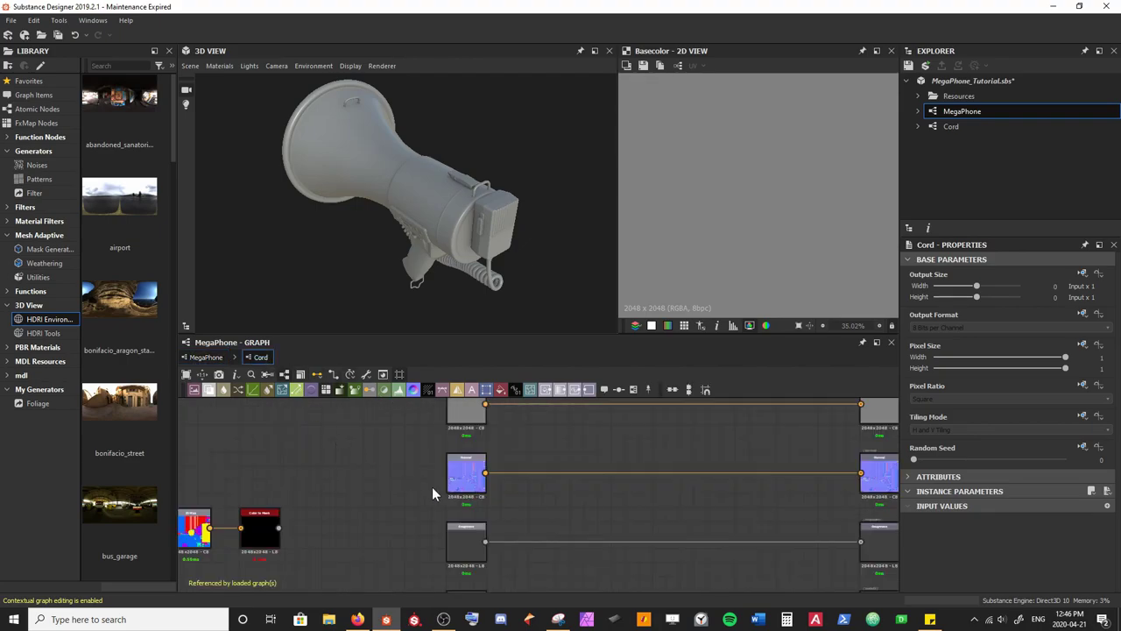
{"action": "middle_click_drag", "start_coordinate": [455, 529], "coordinate": [456, 510]}
{"action": "scroll", "coordinate": [490, 500], "scroll_direction": "up", "scroll_amount": 2}
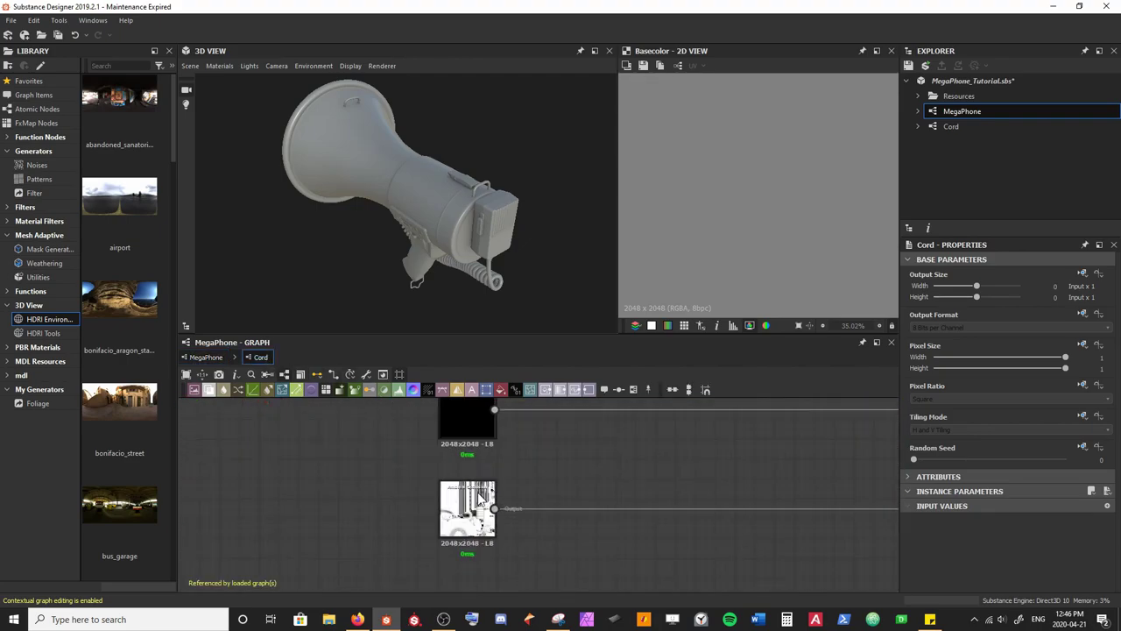
{"action": "scroll", "coordinate": [504, 517], "scroll_direction": "up", "scroll_amount": 3}
{"action": "middle_click_drag", "start_coordinate": [518, 518], "coordinate": [629, 432]}
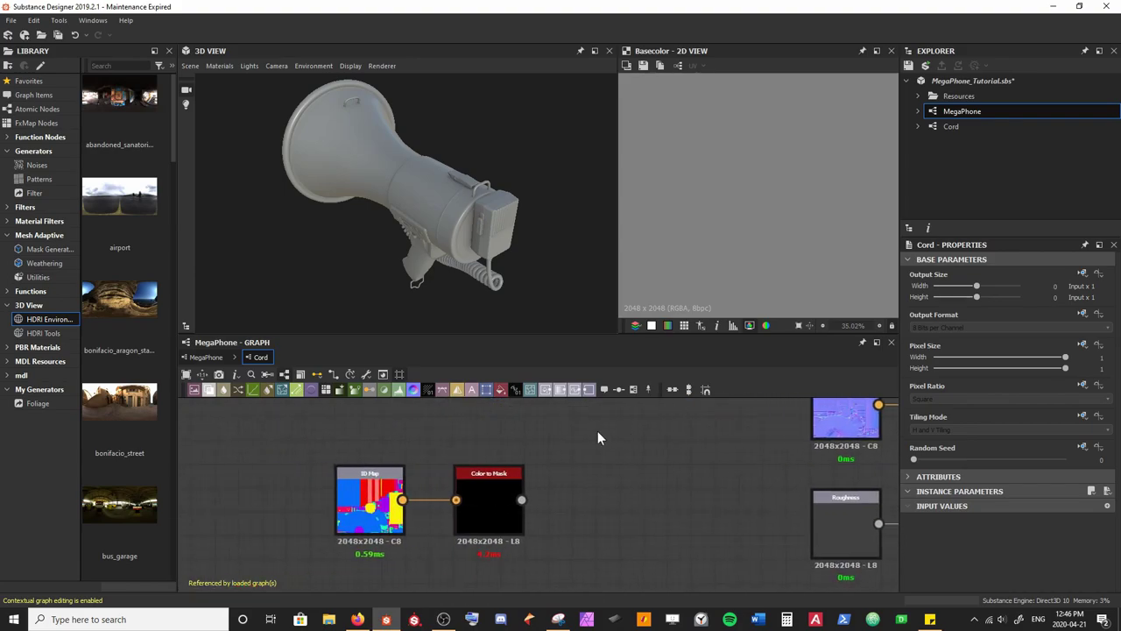
Step: Preview the ID map on the megaphone by connecting ID Map to the base colour output, and inspect the cord's colour
{"action": "left_click_drag", "start_coordinate": [403, 327], "coordinate": [475, 226]}
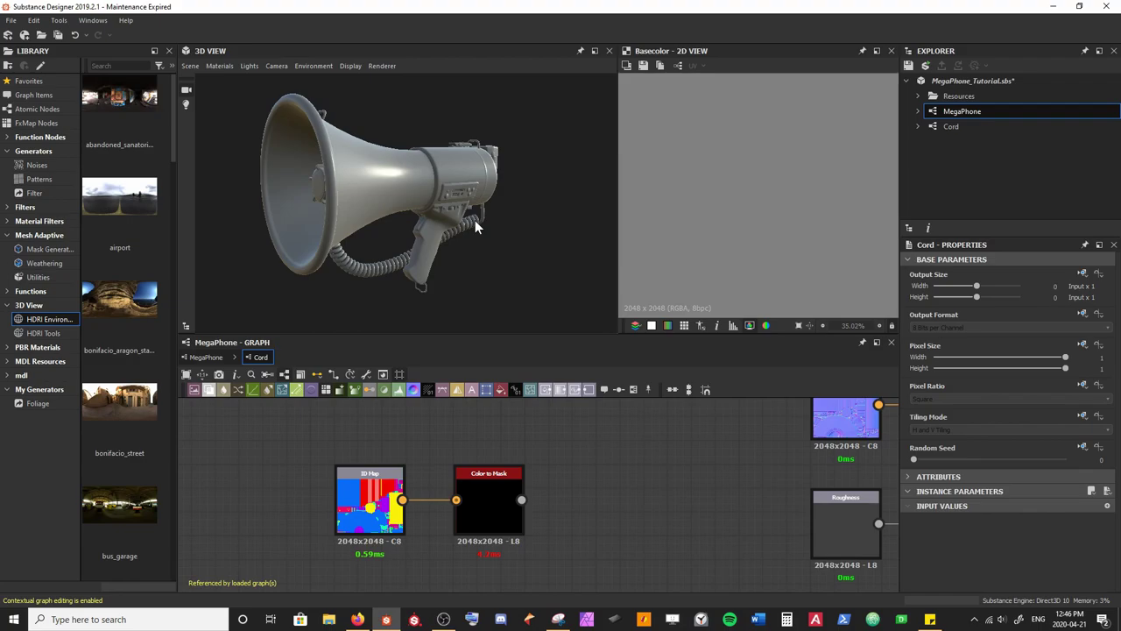
{"action": "scroll", "coordinate": [636, 506], "scroll_direction": "down", "scroll_amount": 4}
{"action": "middle_click_drag", "start_coordinate": [634, 497], "coordinate": [438, 531]}
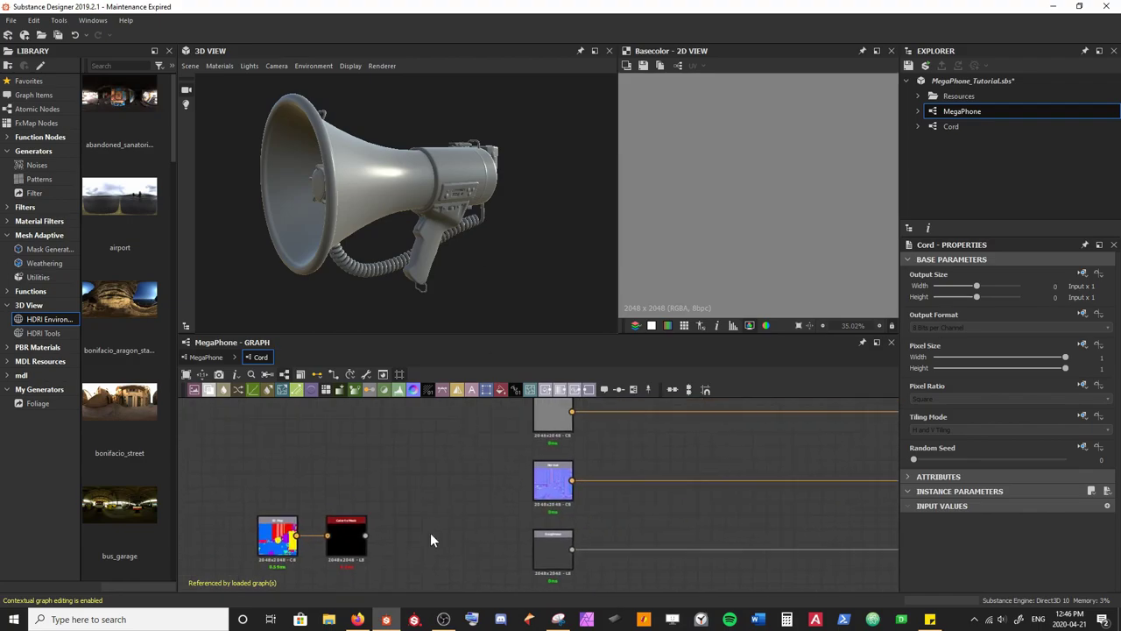
{"action": "scroll", "coordinate": [406, 521], "scroll_direction": "down", "scroll_amount": 1}
{"action": "double_click", "coordinate": [322, 543]}
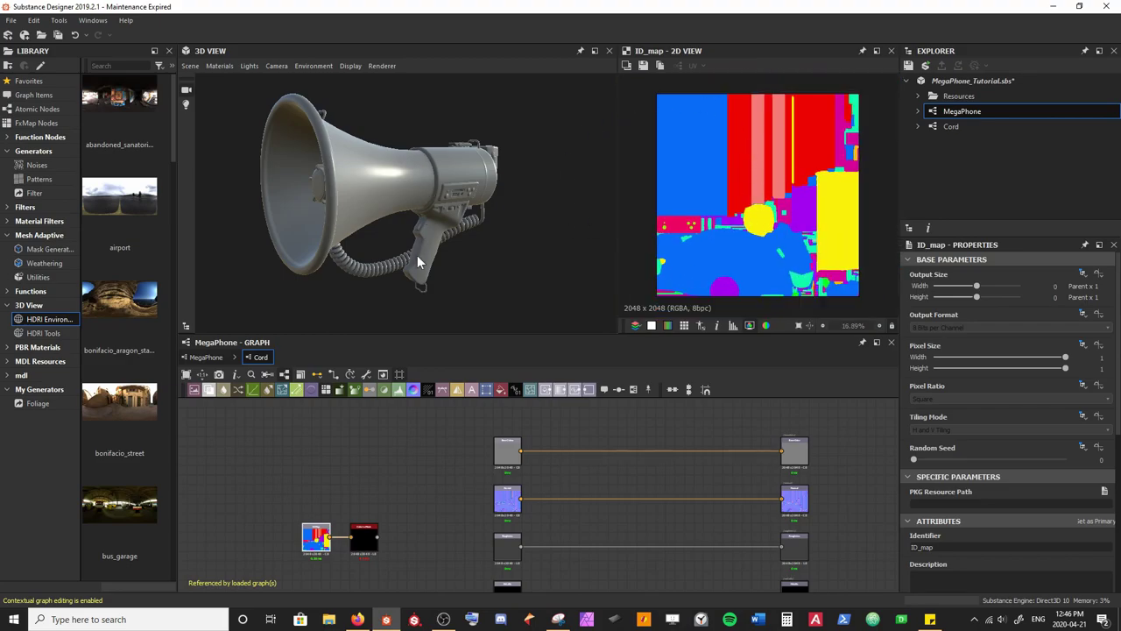
{"action": "left_click_drag", "start_coordinate": [309, 255], "coordinate": [392, 272]}
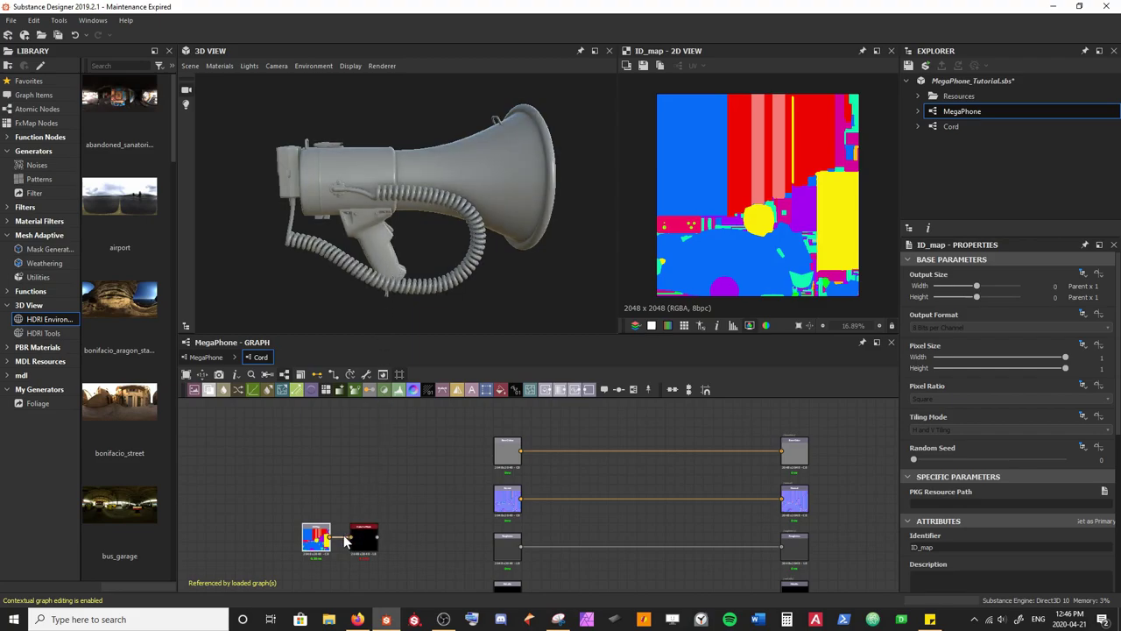
{"action": "left_click_drag", "start_coordinate": [333, 536], "coordinate": [785, 454]}
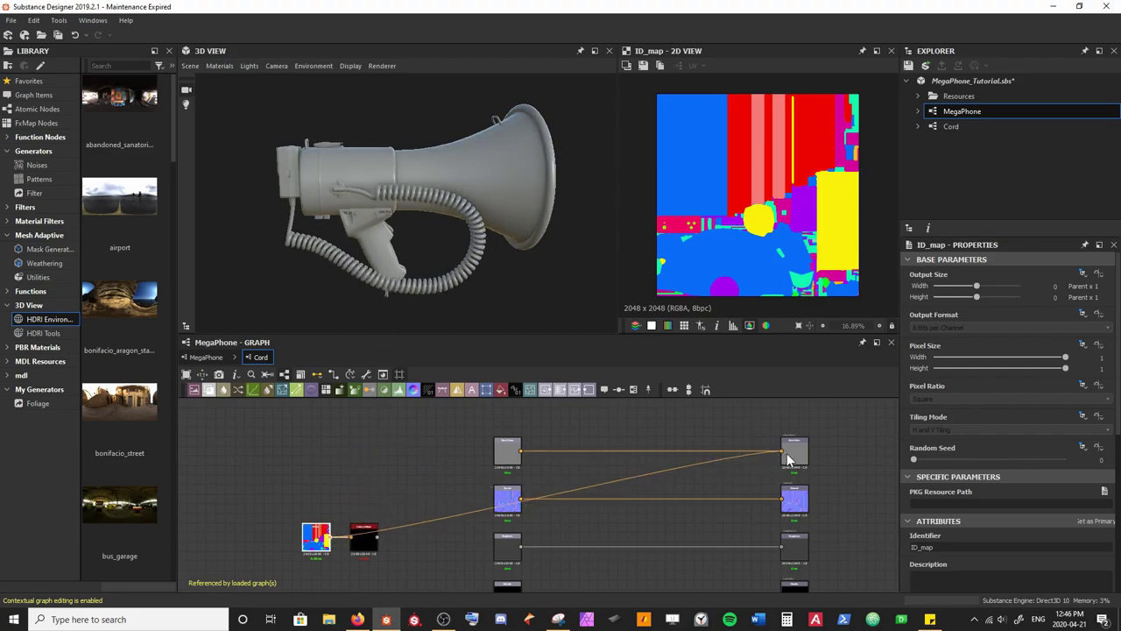
{"action": "left_click_drag", "start_coordinate": [525, 254], "coordinate": [454, 240]}
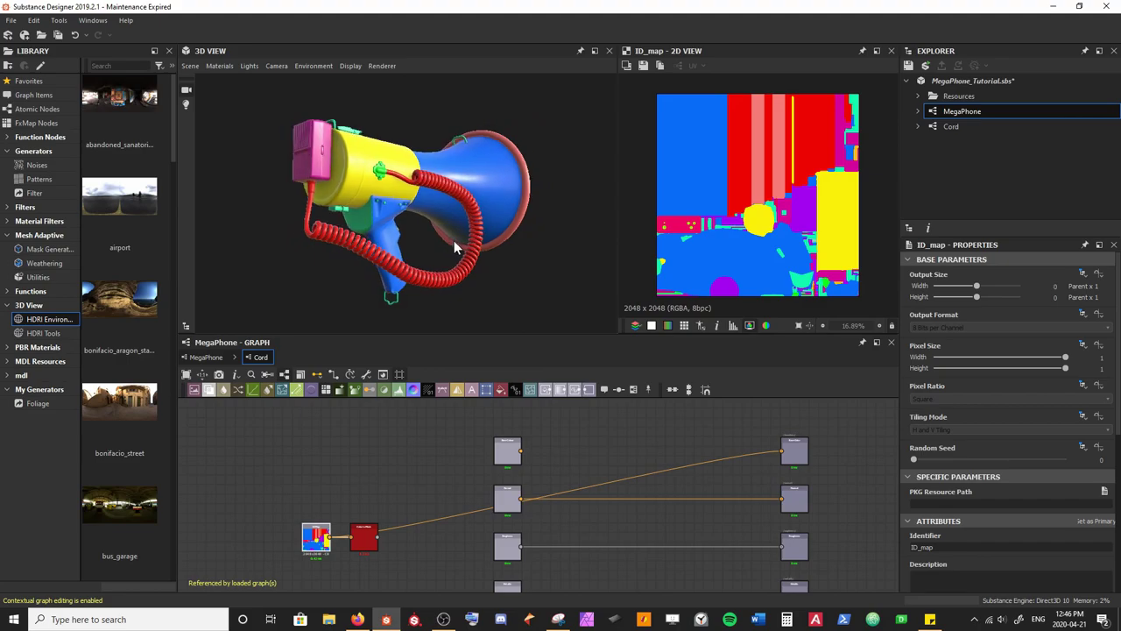
{"action": "left_click_drag", "start_coordinate": [392, 182], "coordinate": [440, 161]}
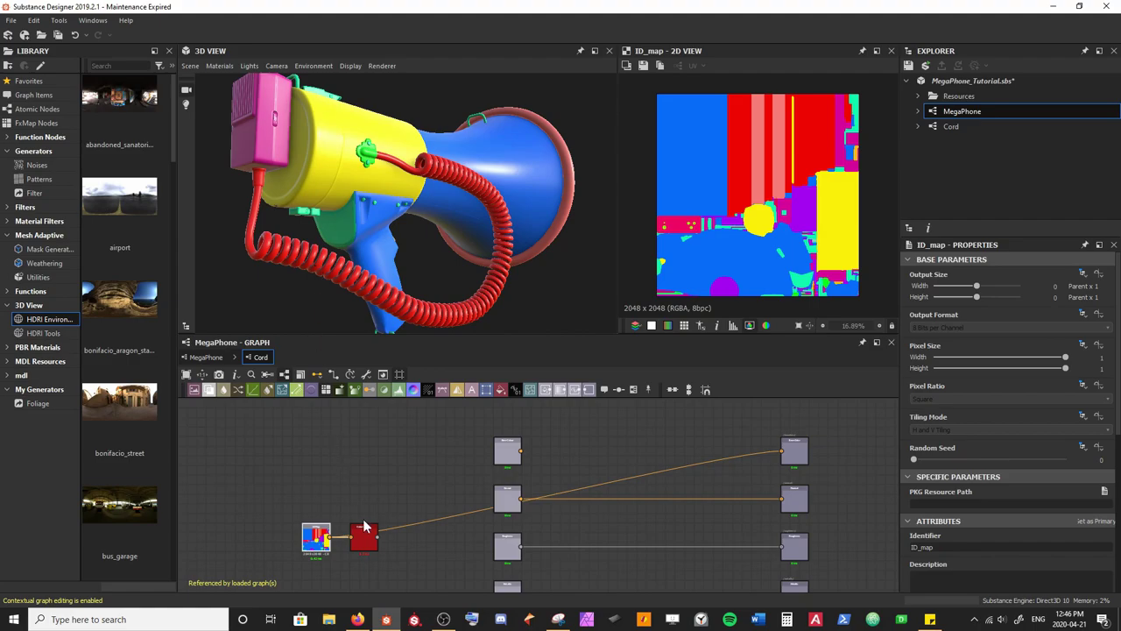
Step: Set the Color to Mask node's colour to the ID map's red cord colour and view the resulting mask
{"action": "left_click", "coordinate": [368, 547]}
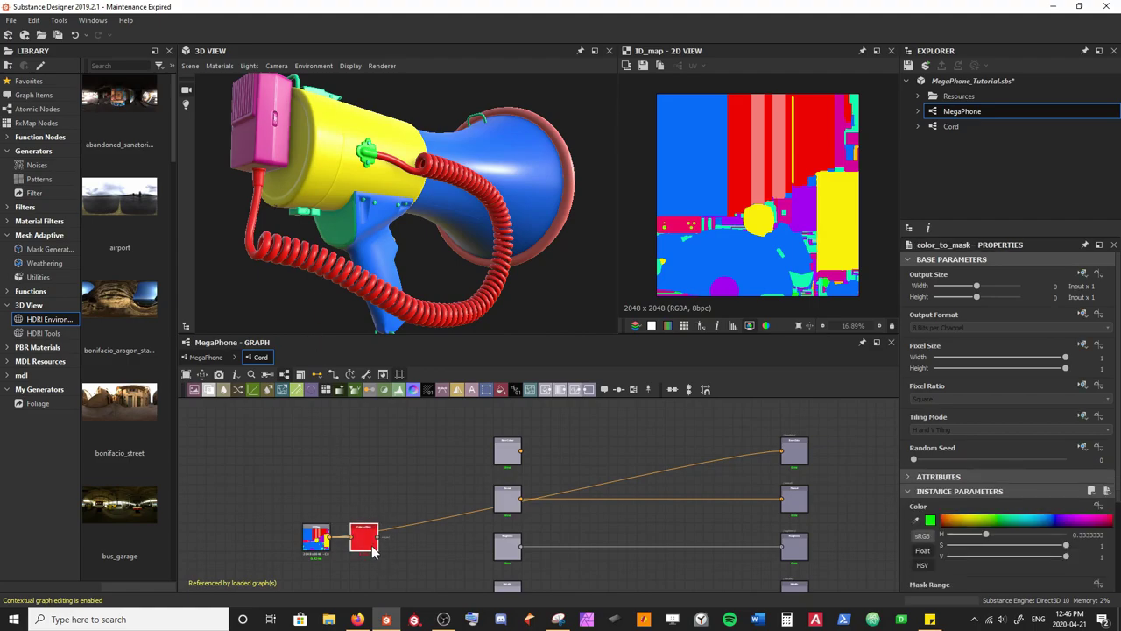
{"action": "left_click", "coordinate": [920, 523]}
{"action": "left_click", "coordinate": [807, 136]}
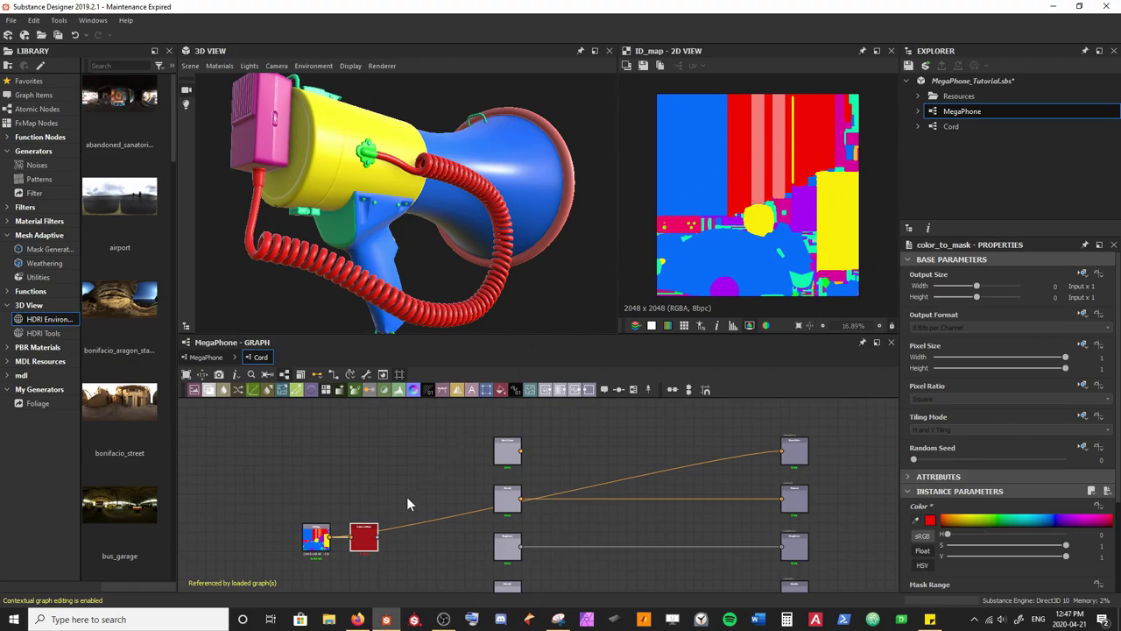
{"action": "double_click", "coordinate": [363, 538]}
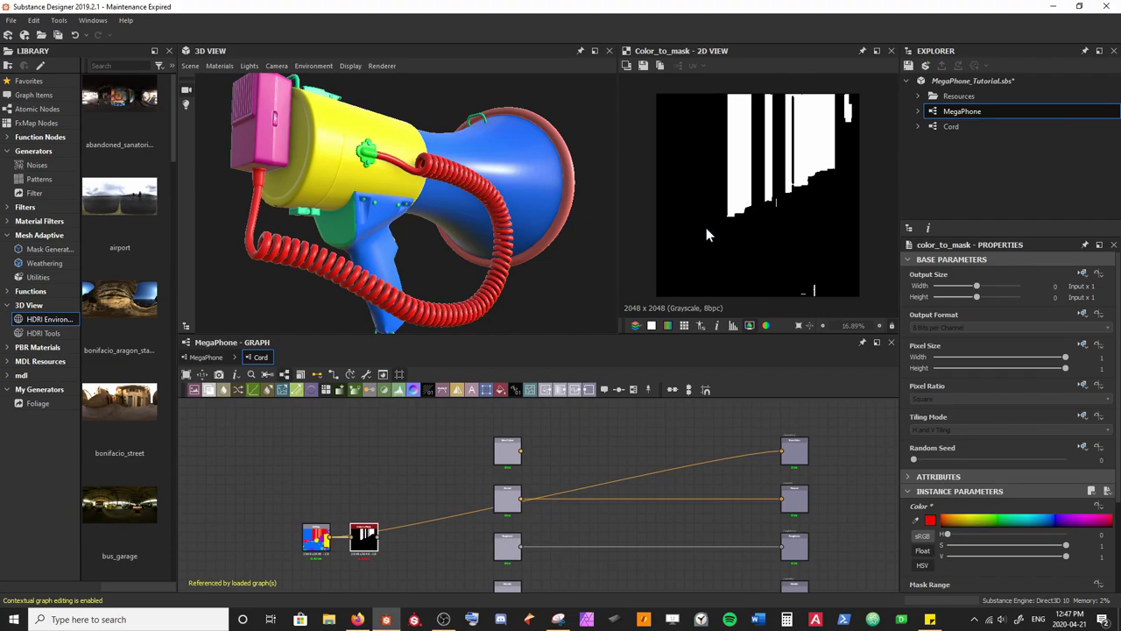
Step: Reconnect the Base Colour input to the base colour output and save the package
{"action": "left_click_drag", "start_coordinate": [522, 453], "coordinate": [787, 448]}
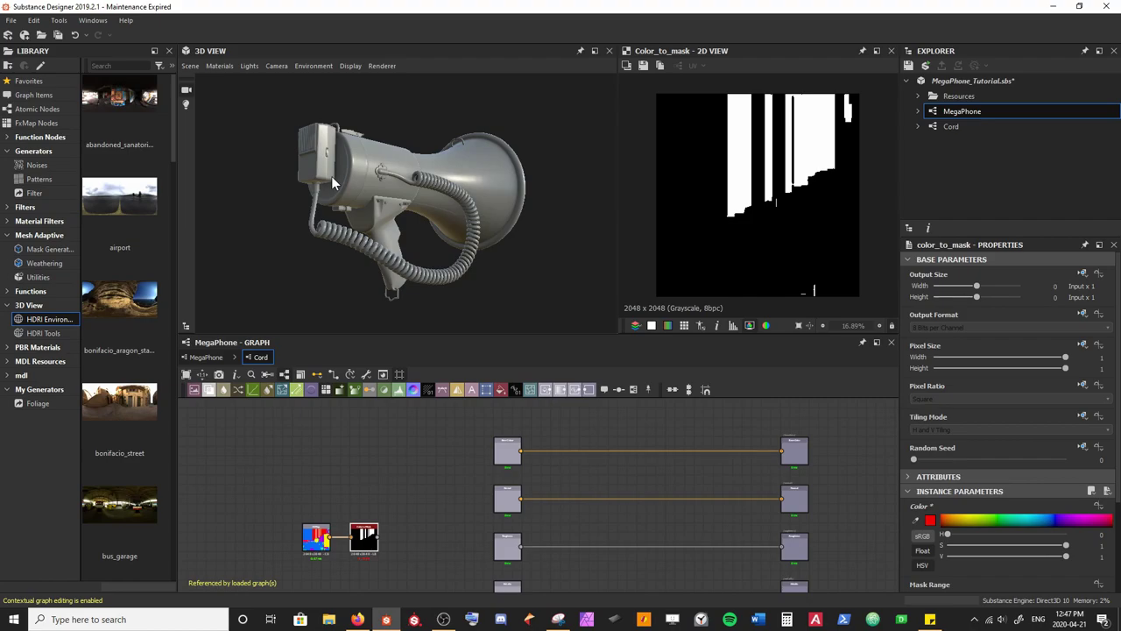
{"action": "key", "text": "ctrl+s"}
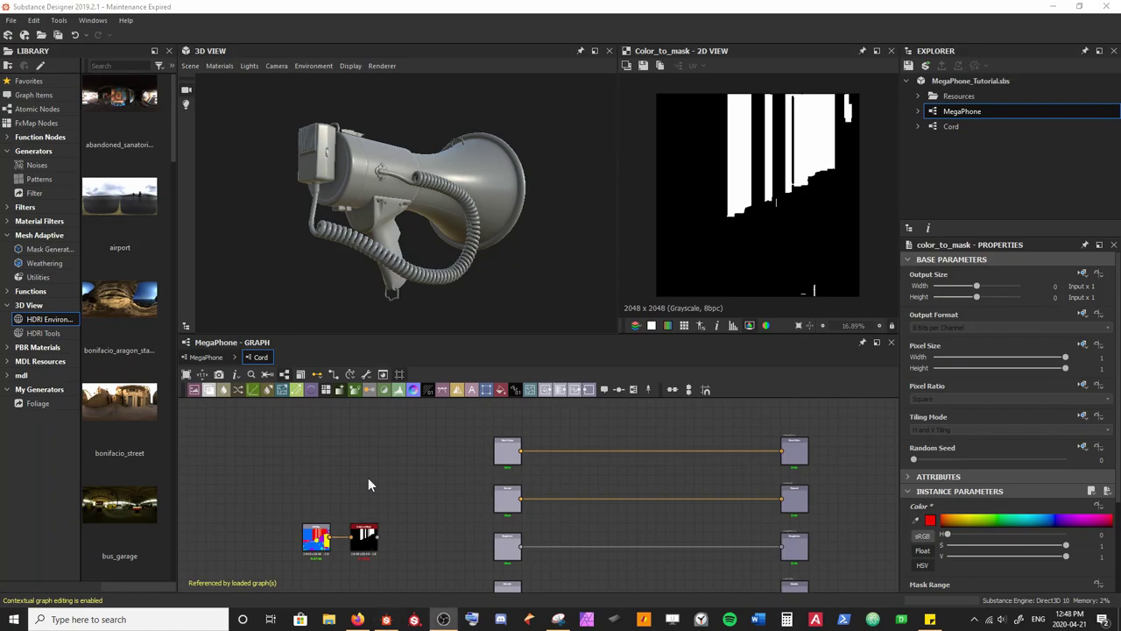
Step: Compute the node thumbnails for the whole Cord graph
{"action": "middle_click_drag", "start_coordinate": [430, 483], "coordinate": [483, 450]}
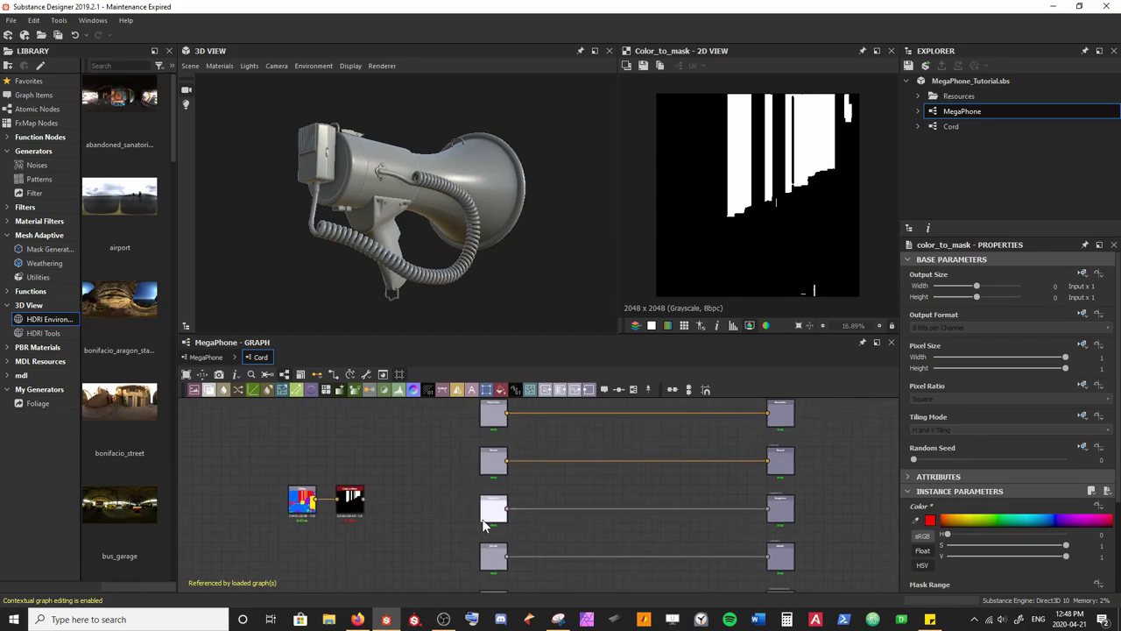
{"action": "scroll", "coordinate": [481, 519], "scroll_direction": "down", "scroll_amount": 5}
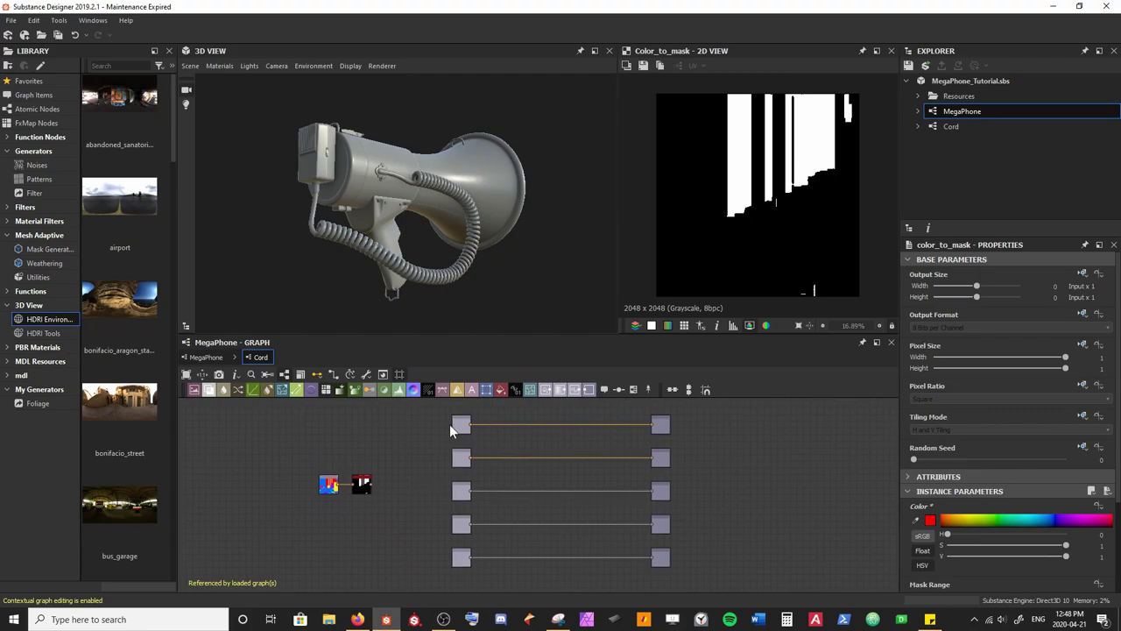
{"action": "right_click", "coordinate": [408, 511]}
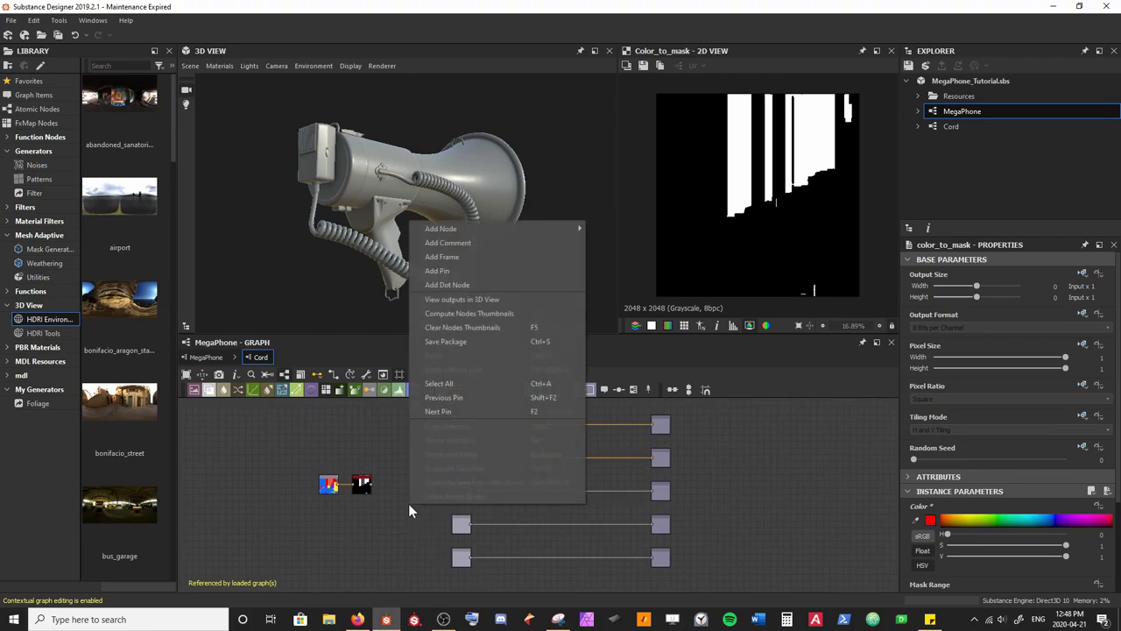
{"action": "left_click", "coordinate": [429, 315]}
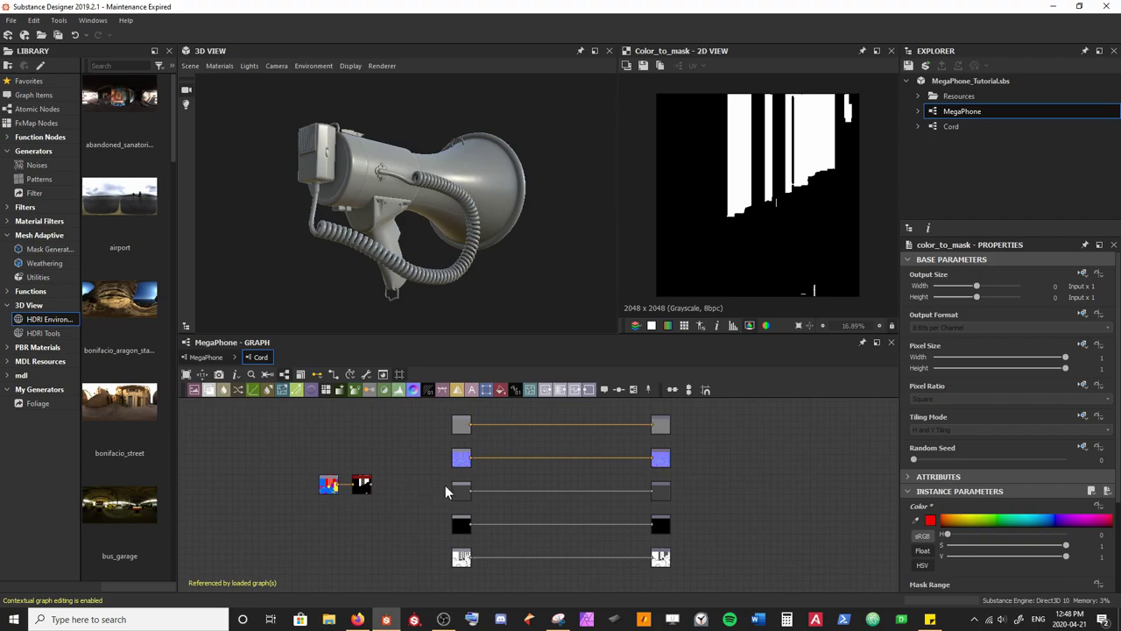
Step: Make room around the base colour link by moving its input node outward and the Normal and remaining map rows further down
{"action": "middle_click_drag", "start_coordinate": [472, 426], "coordinate": [425, 459]}
{"action": "scroll", "coordinate": [425, 459], "scroll_direction": "up", "scroll_amount": 3}
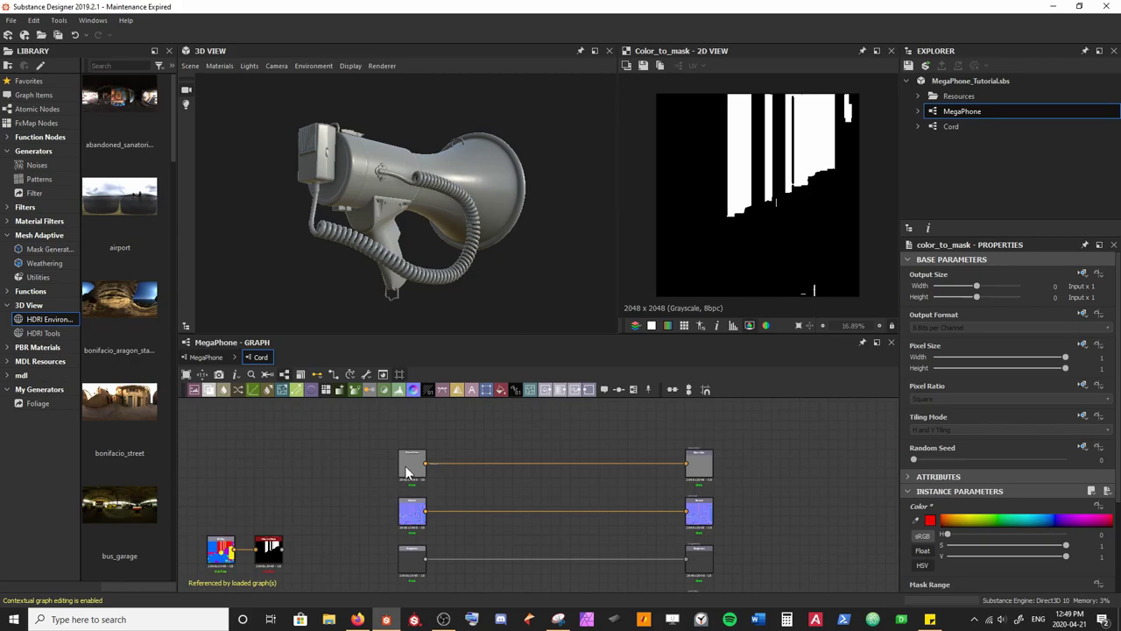
{"action": "left_click_drag", "start_coordinate": [425, 459], "coordinate": [287, 455]}
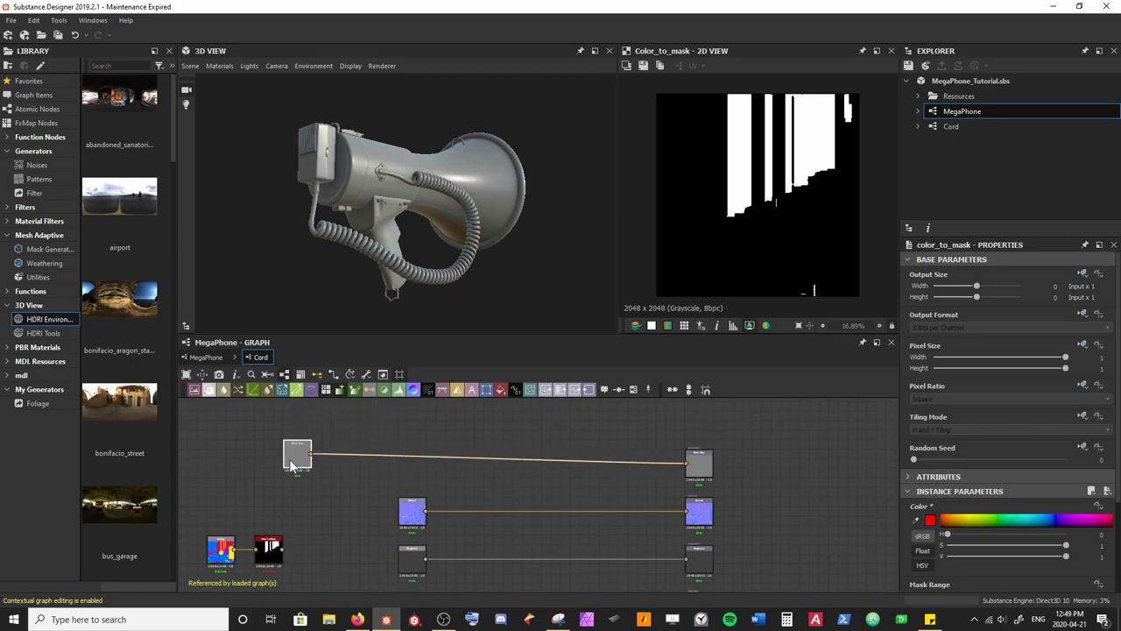
{"action": "scroll", "coordinate": [372, 438], "scroll_direction": "down", "scroll_amount": 3}
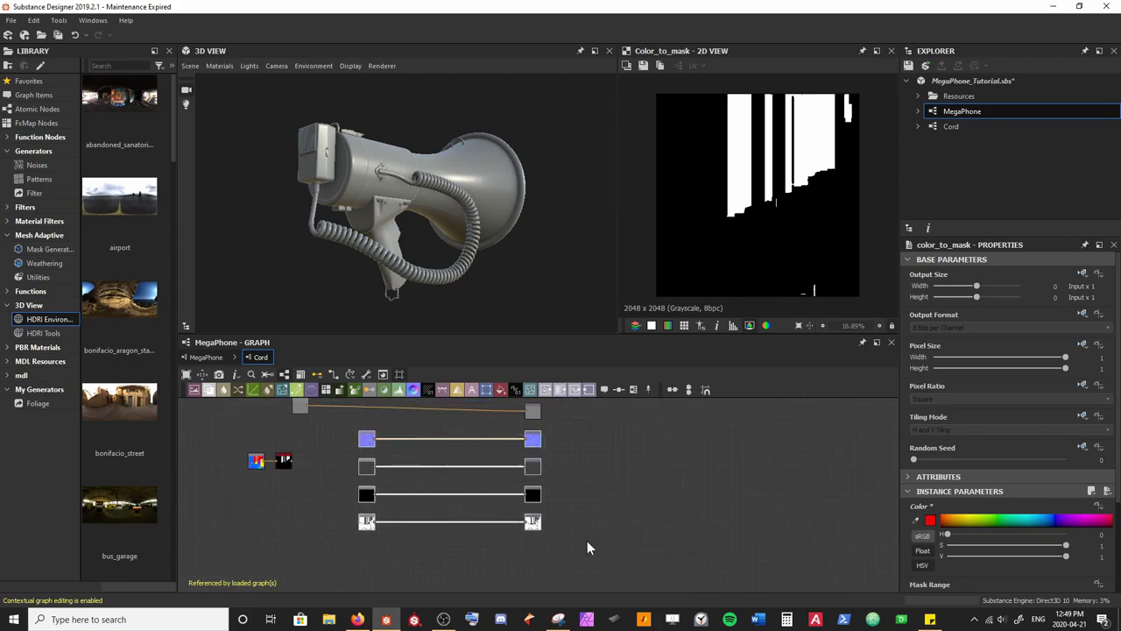
{"action": "left_click_drag", "start_coordinate": [531, 444], "coordinate": [531, 508]}
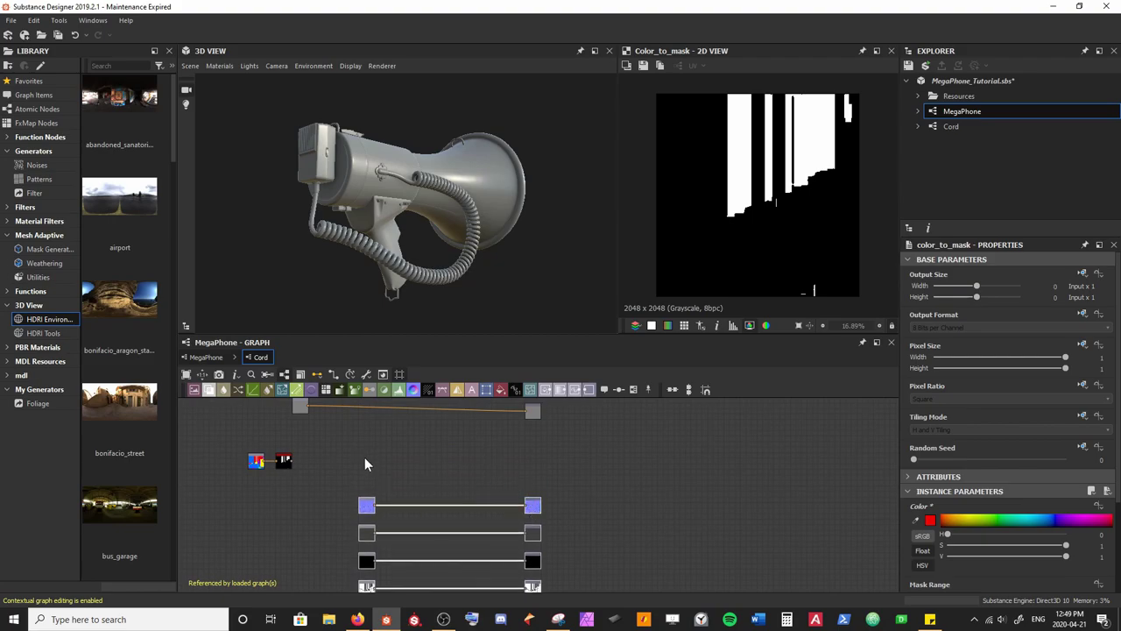
{"action": "scroll", "coordinate": [370, 465], "scroll_direction": "up", "scroll_amount": 1}
{"action": "scroll", "coordinate": [414, 530], "scroll_direction": "up", "scroll_amount": 2}
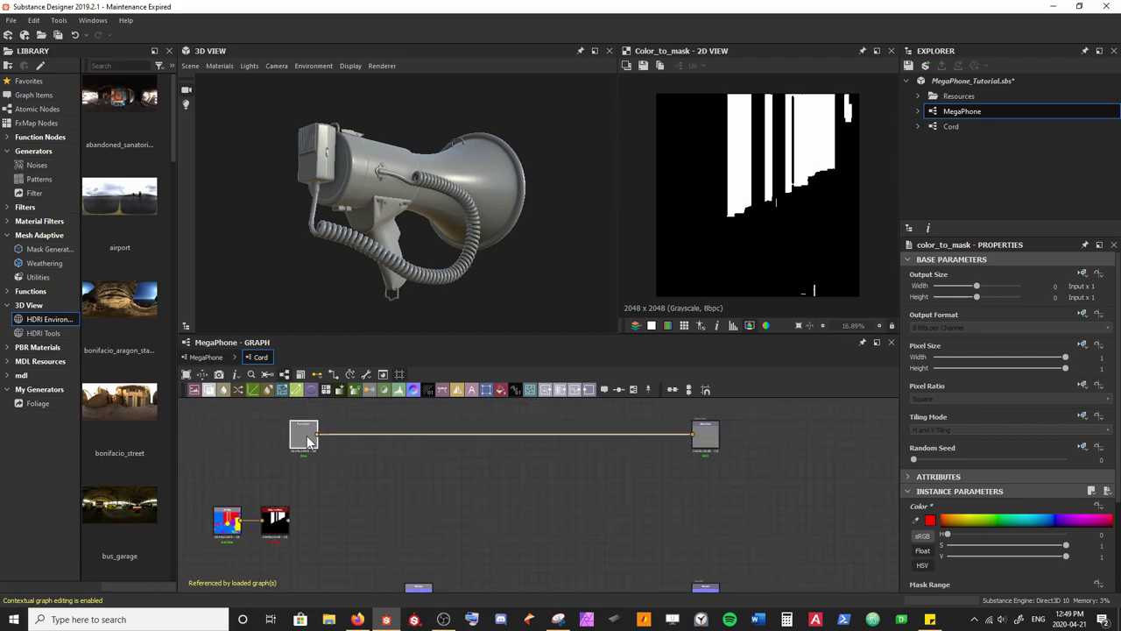
Step: Insert a Blend node on the link between the Base Colour input and the base colour output
{"action": "middle_click_drag", "start_coordinate": [370, 469], "coordinate": [391, 486]}
{"action": "key", "text": "space"}
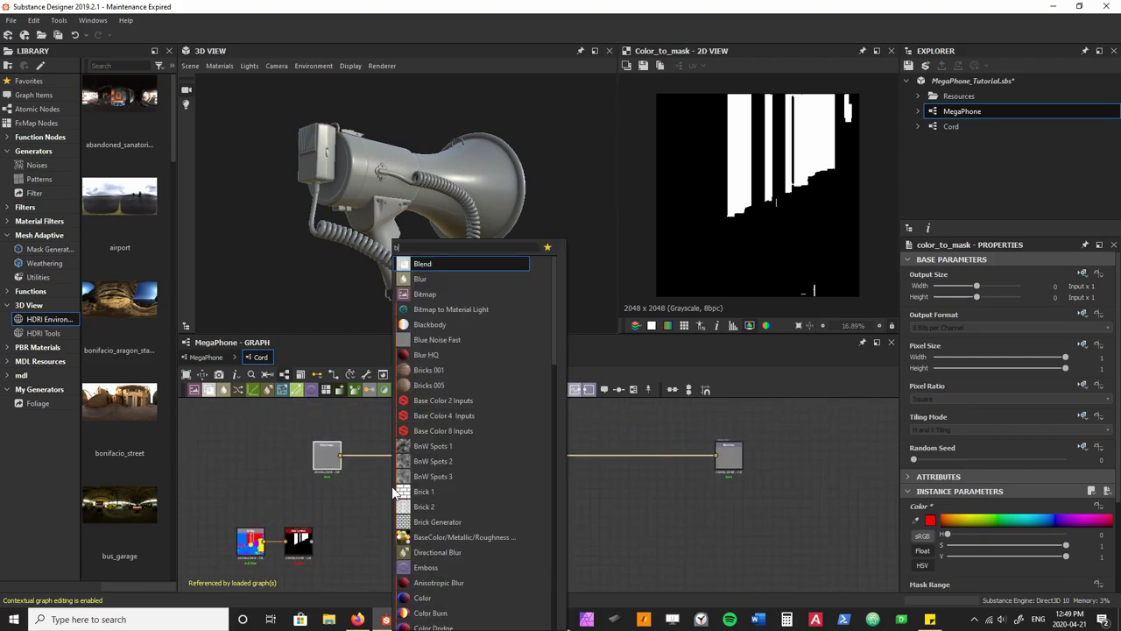
{"action": "key", "text": "Escape"}
{"action": "left_click_drag", "start_coordinate": [371, 468], "coordinate": [447, 471]}
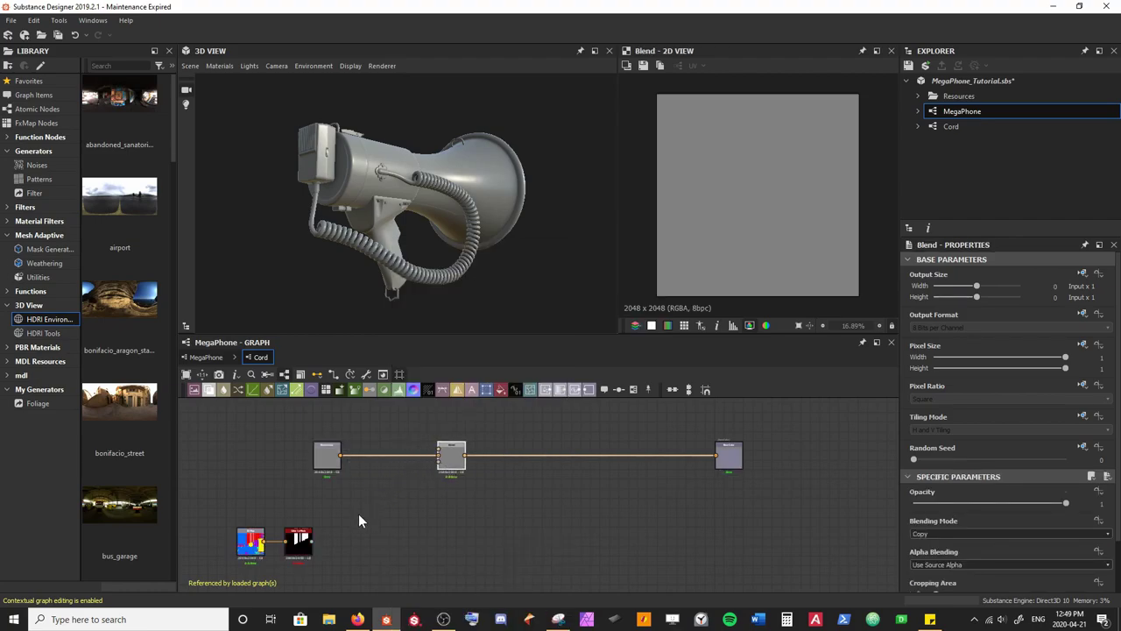
Step: Add a black Uniform Color node above Base Colour, feed it into the Blend's foreground, and check the megaphone in 3D
{"action": "scroll", "coordinate": [353, 460], "scroll_direction": "up", "scroll_amount": 1}
{"action": "middle_click_drag", "start_coordinate": [353, 461], "coordinate": [387, 496]}
{"action": "scroll", "coordinate": [388, 496], "scroll_direction": "up", "scroll_amount": 1}
{"action": "left_click_drag", "start_coordinate": [499, 393], "coordinate": [556, 504]}
{"action": "scroll", "coordinate": [429, 262], "scroll_direction": "up", "scroll_amount": 2}
{"action": "left_click_drag", "start_coordinate": [429, 262], "coordinate": [333, 185], "text": "alt"}
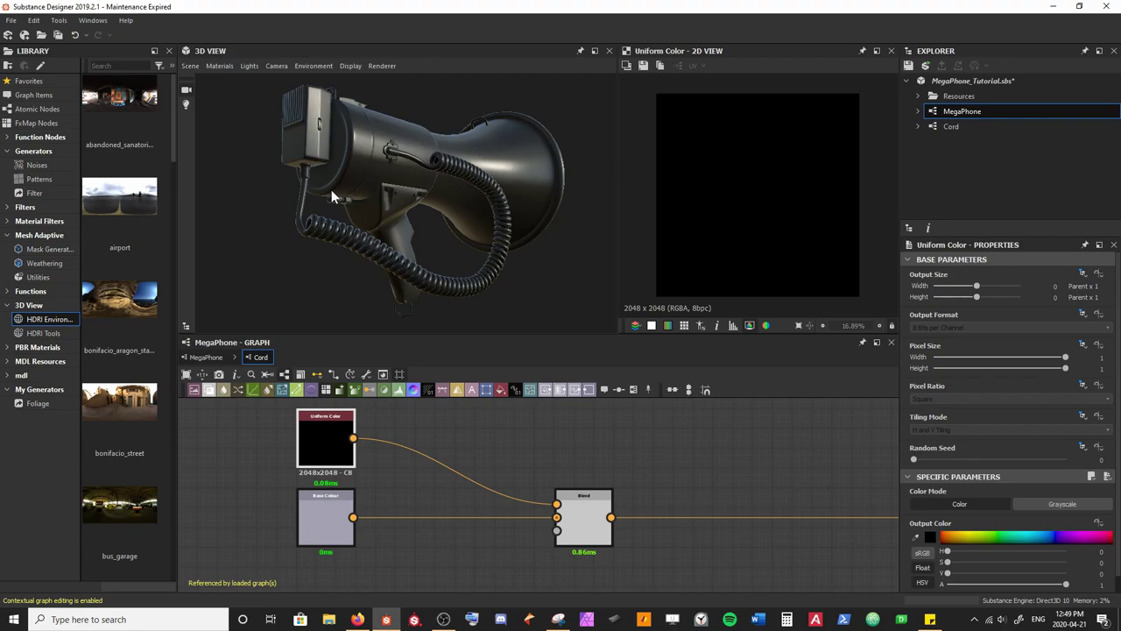
Step: View the Color to Mask output and compute thumbnails for the new Blend setup
{"action": "scroll", "coordinate": [409, 506], "scroll_direction": "down", "scroll_amount": 3}
{"action": "scroll", "coordinate": [430, 500], "scroll_direction": "down", "scroll_amount": 1}
{"action": "middle_click_drag", "start_coordinate": [430, 500], "coordinate": [443, 462]}
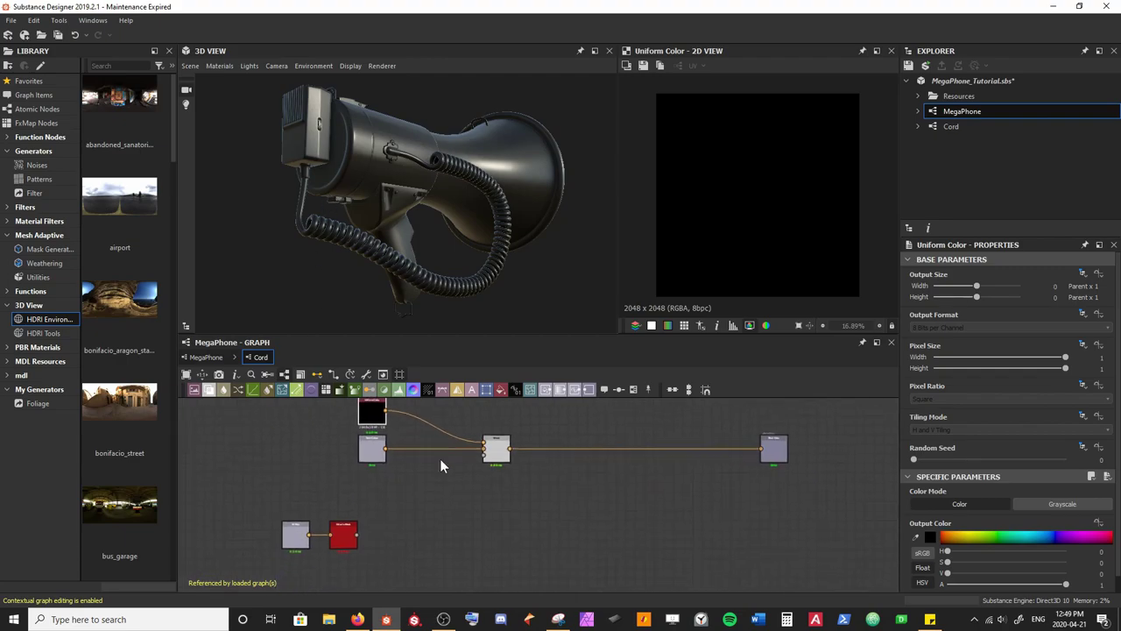
{"action": "scroll", "coordinate": [443, 462], "scroll_direction": "up", "scroll_amount": 2}
{"action": "double_click", "coordinate": [303, 565]}
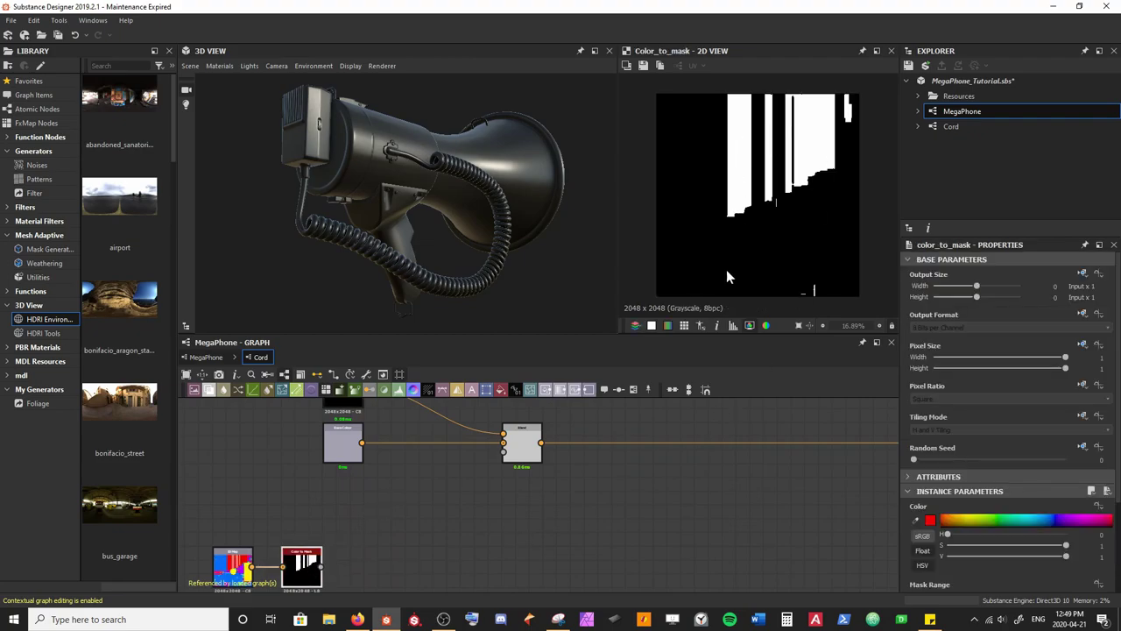
{"action": "right_click", "coordinate": [478, 512]}
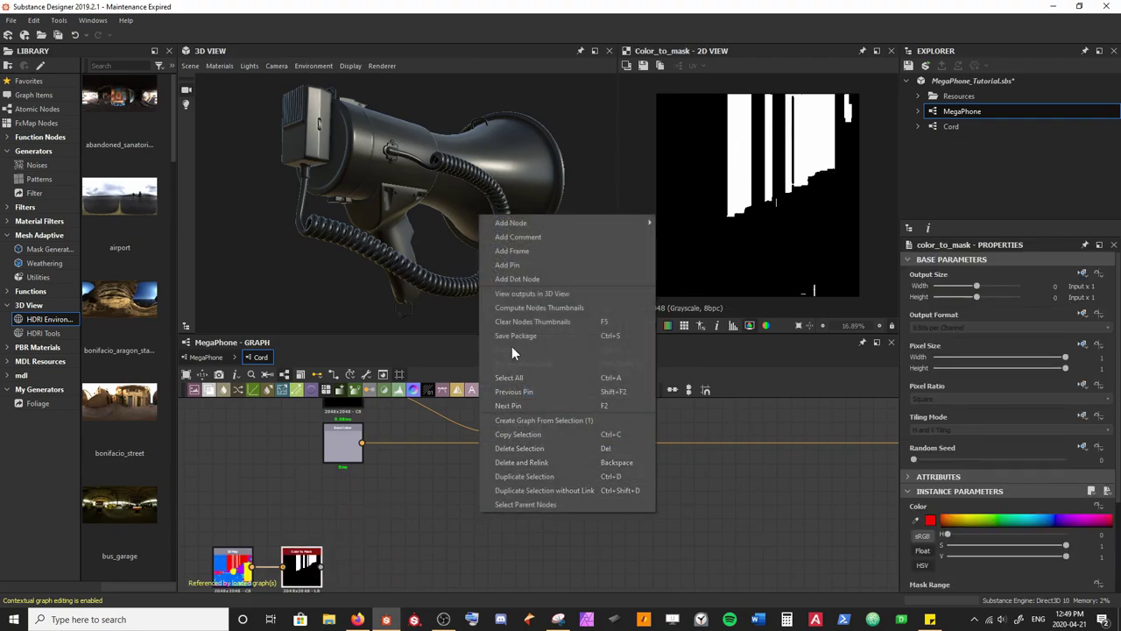
{"action": "left_click", "coordinate": [522, 302]}
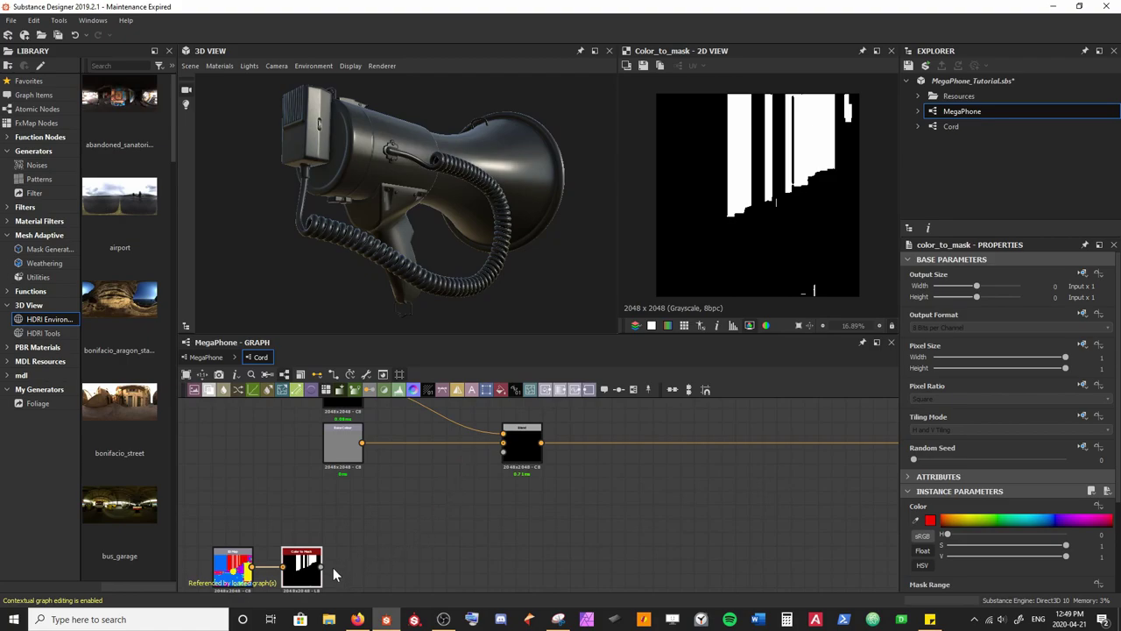
Step: Connect the Color to Mask output to the Blend's opacity input and check the cord in 3D
{"action": "left_click_drag", "start_coordinate": [322, 567], "coordinate": [524, 487]}
{"action": "scroll", "coordinate": [455, 487], "scroll_direction": "up", "scroll_amount": 2}
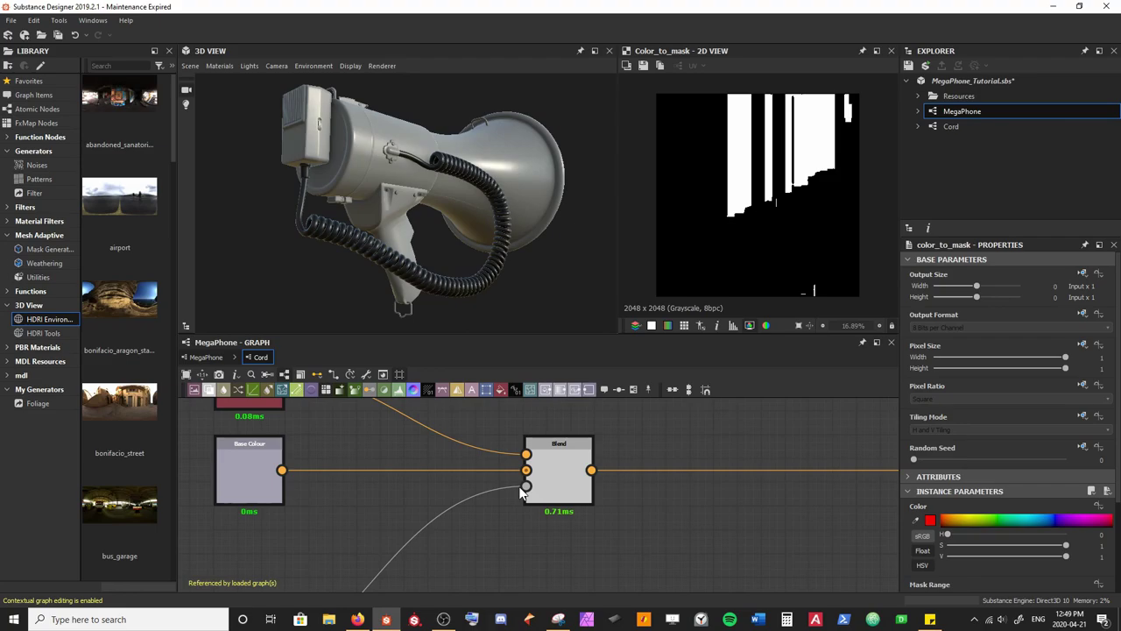
{"action": "left_click_drag", "start_coordinate": [459, 202], "coordinate": [452, 305]}
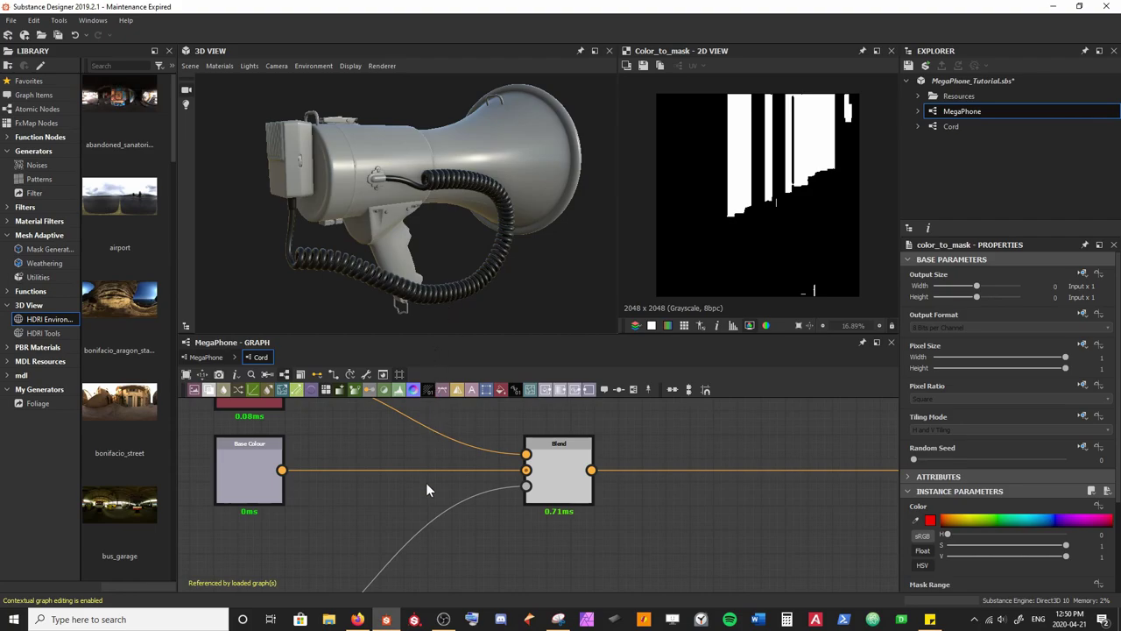
Step: Arrange the Normal input and output nodes in a level row just below the base colour chain
{"action": "scroll", "coordinate": [425, 482], "scroll_direction": "down", "scroll_amount": 3}
{"action": "middle_click_drag", "start_coordinate": [423, 511], "coordinate": [410, 470]}
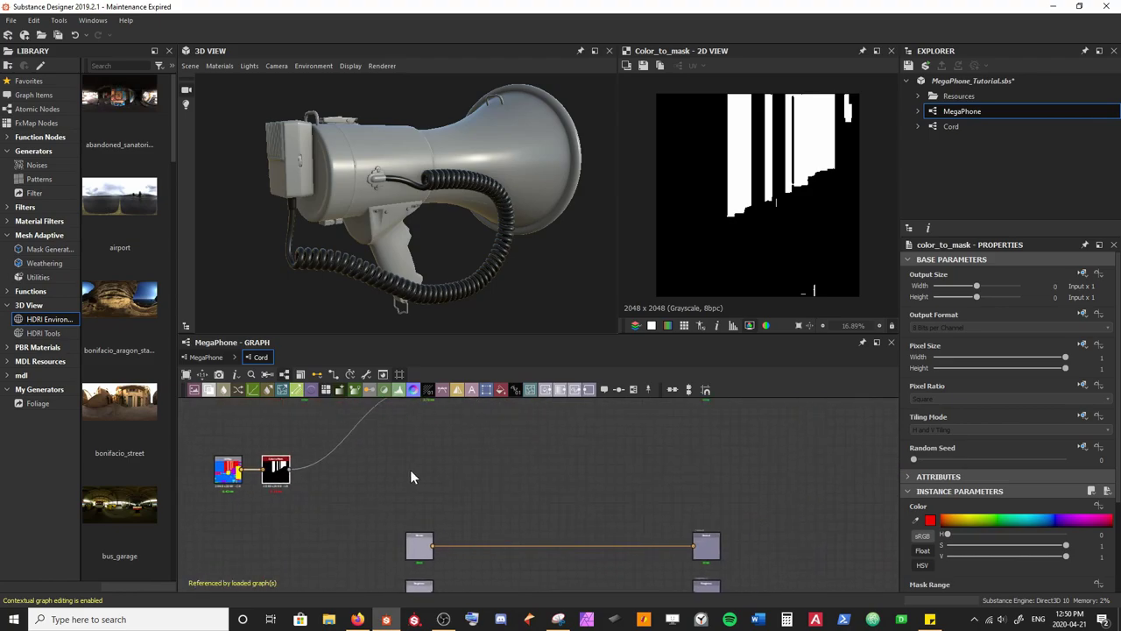
{"action": "left_click_drag", "start_coordinate": [407, 467], "coordinate": [711, 472]}
{"action": "left_click", "coordinate": [710, 469]}
{"action": "middle_click_drag", "start_coordinate": [706, 473], "coordinate": [660, 539]}
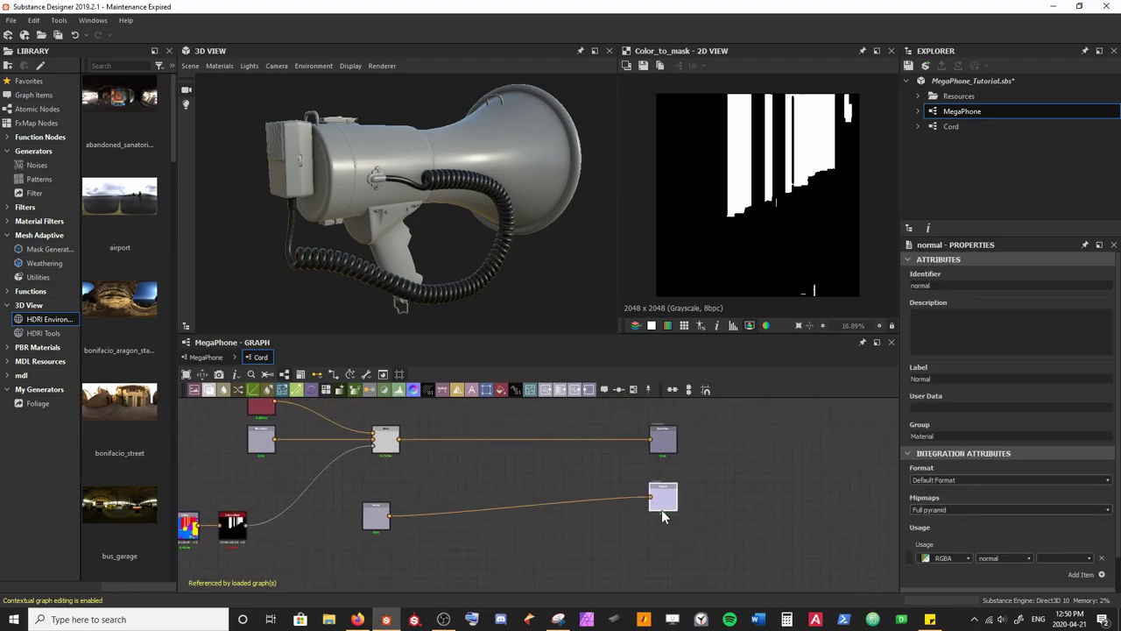
{"action": "left_click_drag", "start_coordinate": [366, 551], "coordinate": [666, 510]}
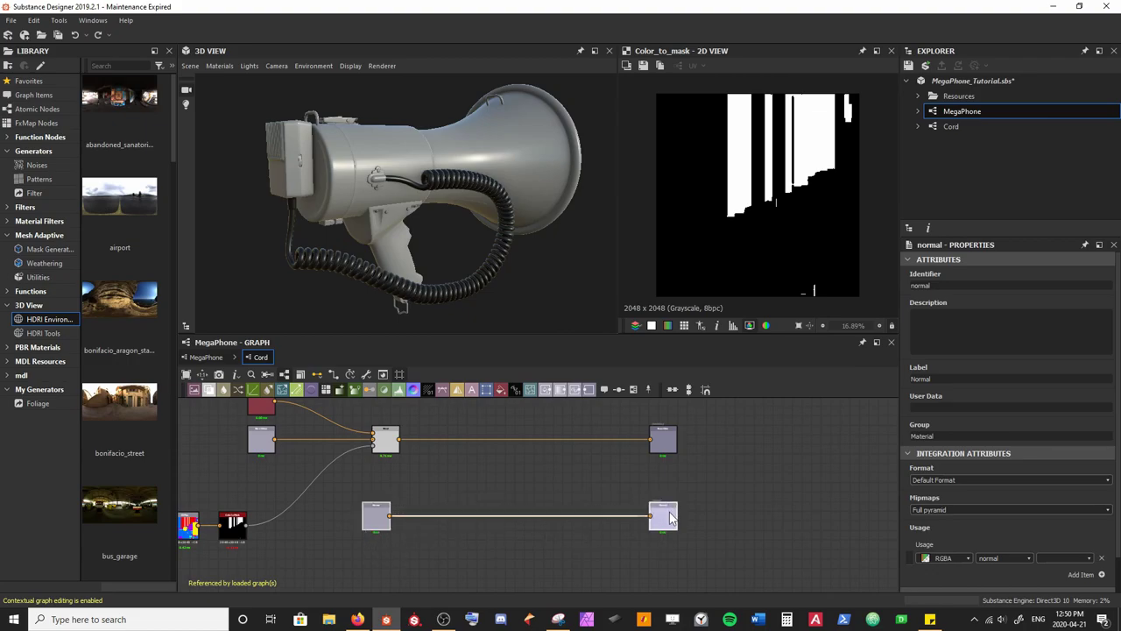
Step: Recompute the node thumbnails so the Normal input and output nodes show their maps
{"action": "middle_click_drag", "start_coordinate": [556, 532], "coordinate": [630, 484]}
{"action": "scroll", "coordinate": [620, 487], "scroll_direction": "up", "scroll_amount": 2}
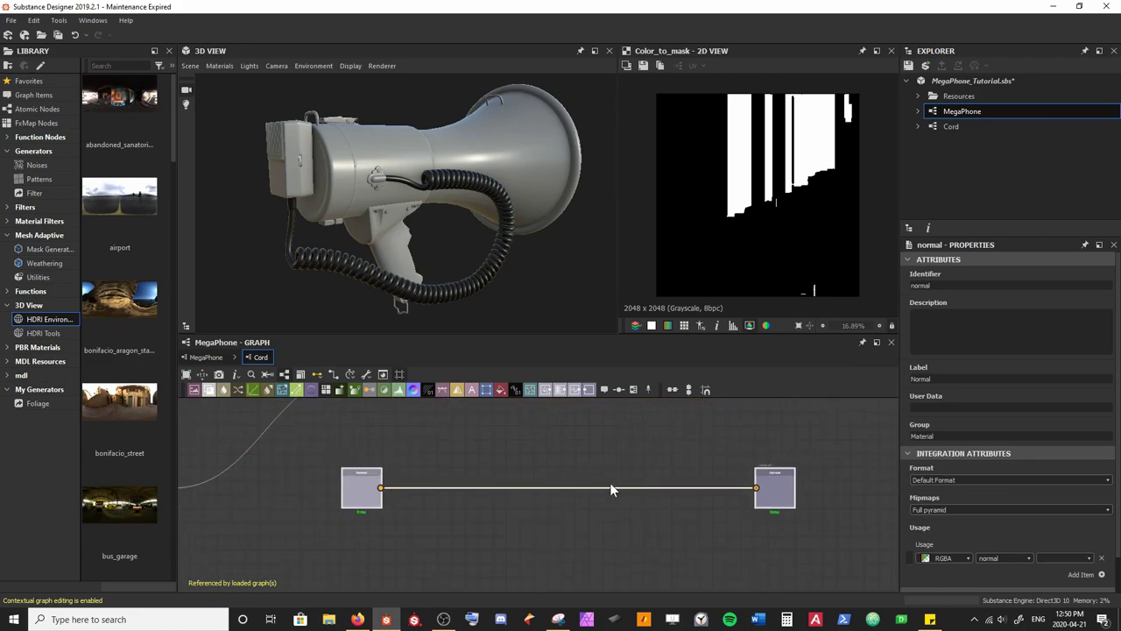
{"action": "right_click", "coordinate": [477, 454]}
{"action": "left_click", "coordinate": [507, 251]}
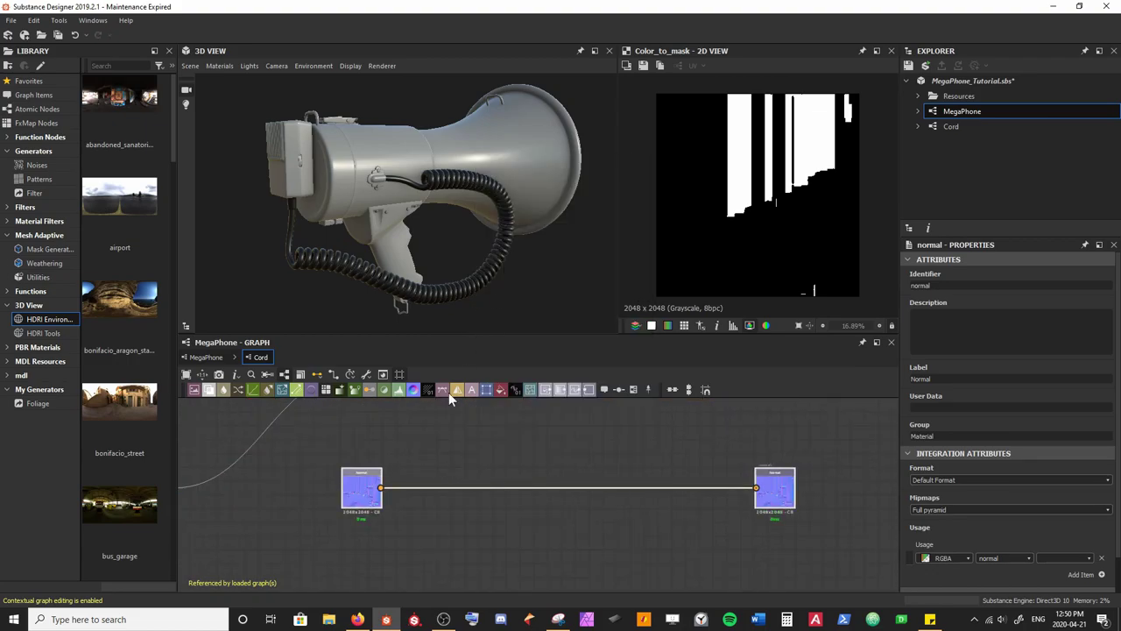
Step: Examine the coiled cord up close in 3D and the Normal input's map in the 2D view
{"action": "left_click_drag", "start_coordinate": [412, 166], "coordinate": [345, 265]}
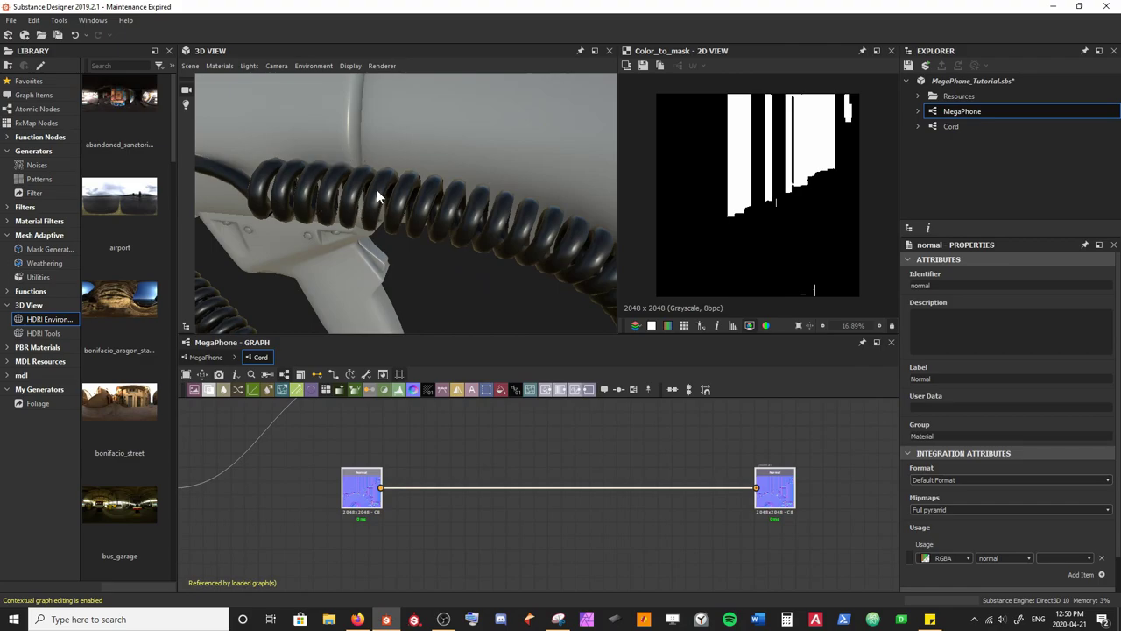
{"action": "double_click", "coordinate": [359, 484]}
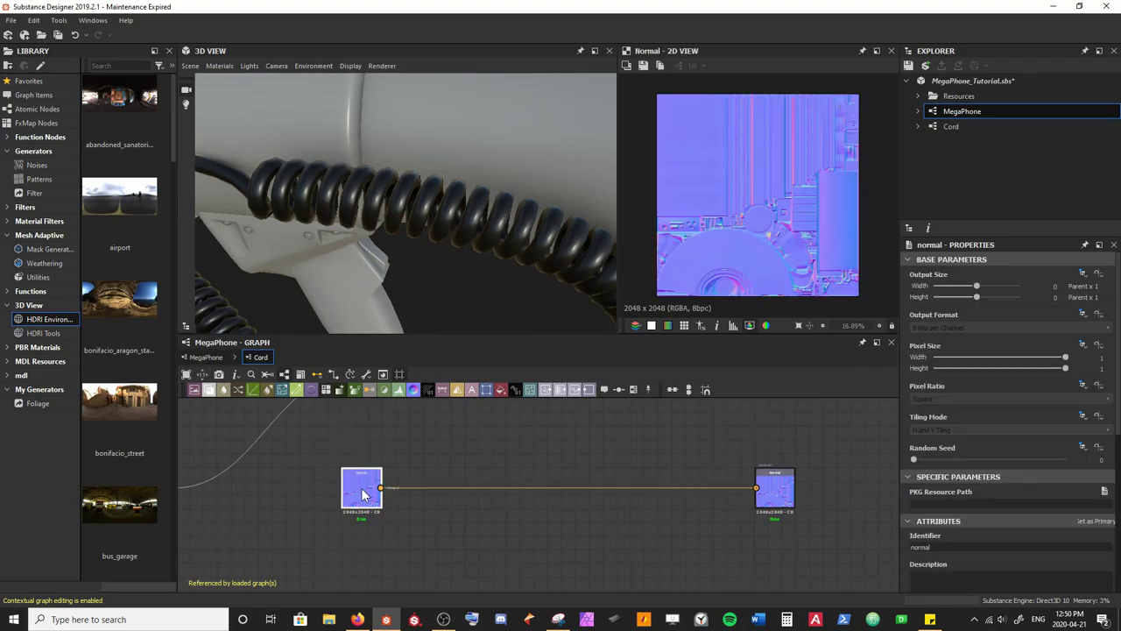
{"action": "scroll", "coordinate": [743, 208], "scroll_direction": "up", "scroll_amount": 2}
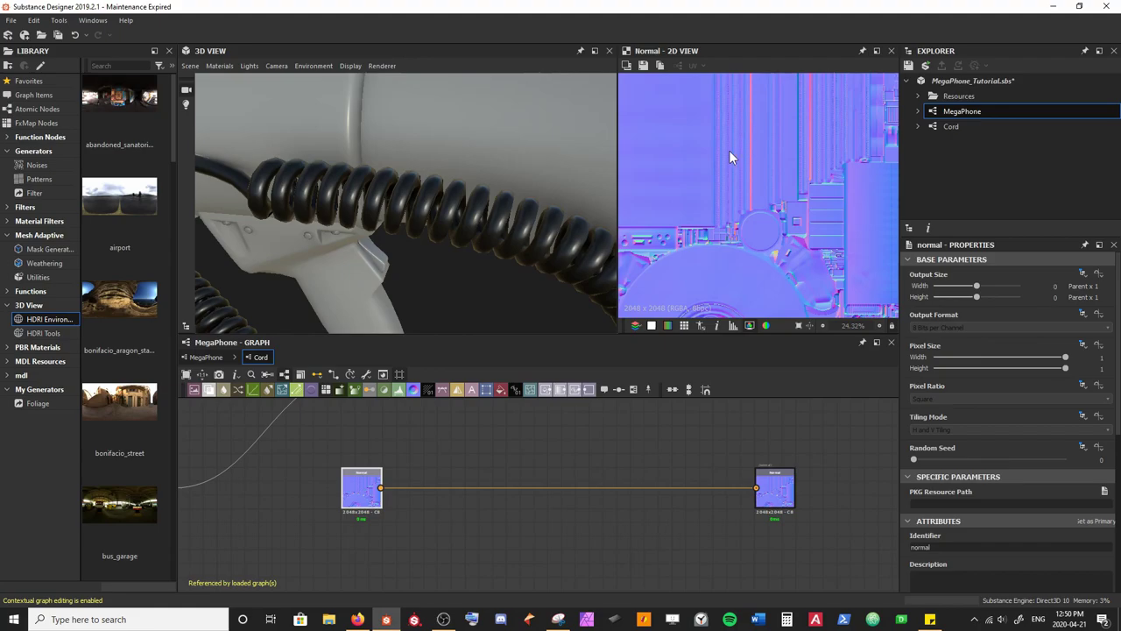
Step: Move the Normal input node further from its output and add a Normal node to the Cord graph
{"action": "middle_click_drag", "start_coordinate": [384, 439], "coordinate": [465, 431]}
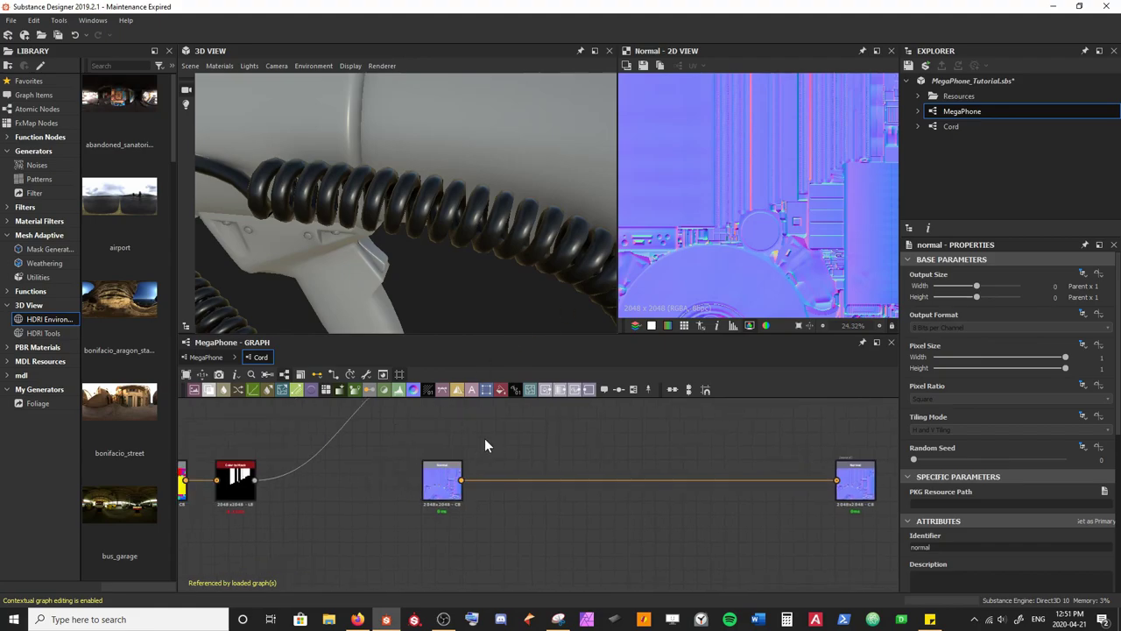
{"action": "left_click_drag", "start_coordinate": [447, 488], "coordinate": [405, 488]}
{"action": "middle_click_drag", "start_coordinate": [508, 463], "coordinate": [452, 496]}
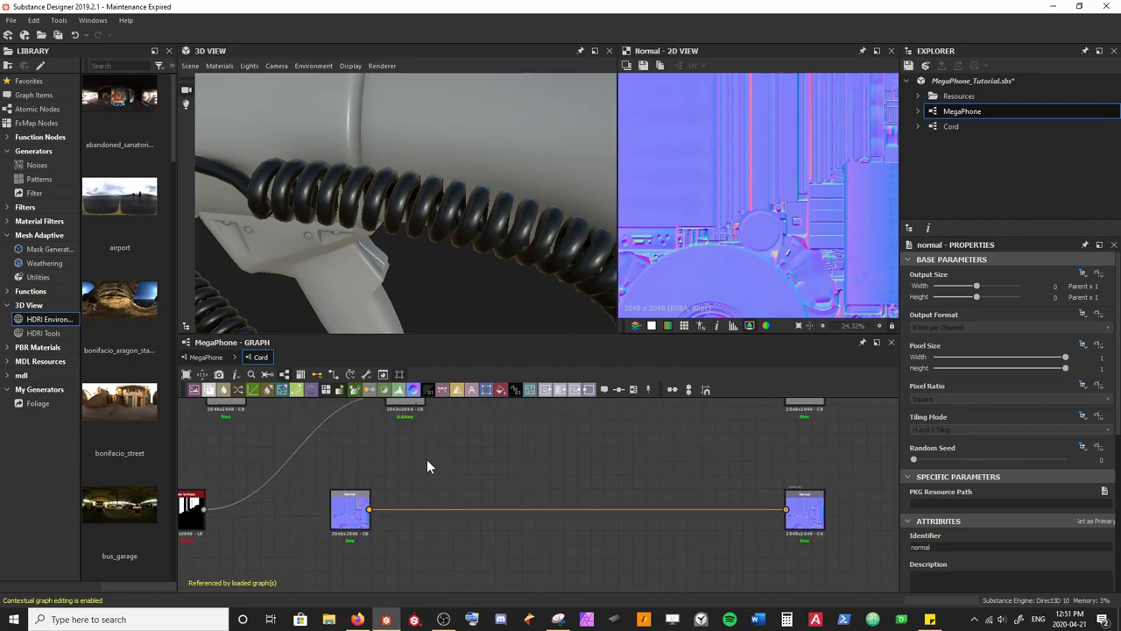
{"action": "key", "text": "space"}
{"action": "type", "text": "norm"}
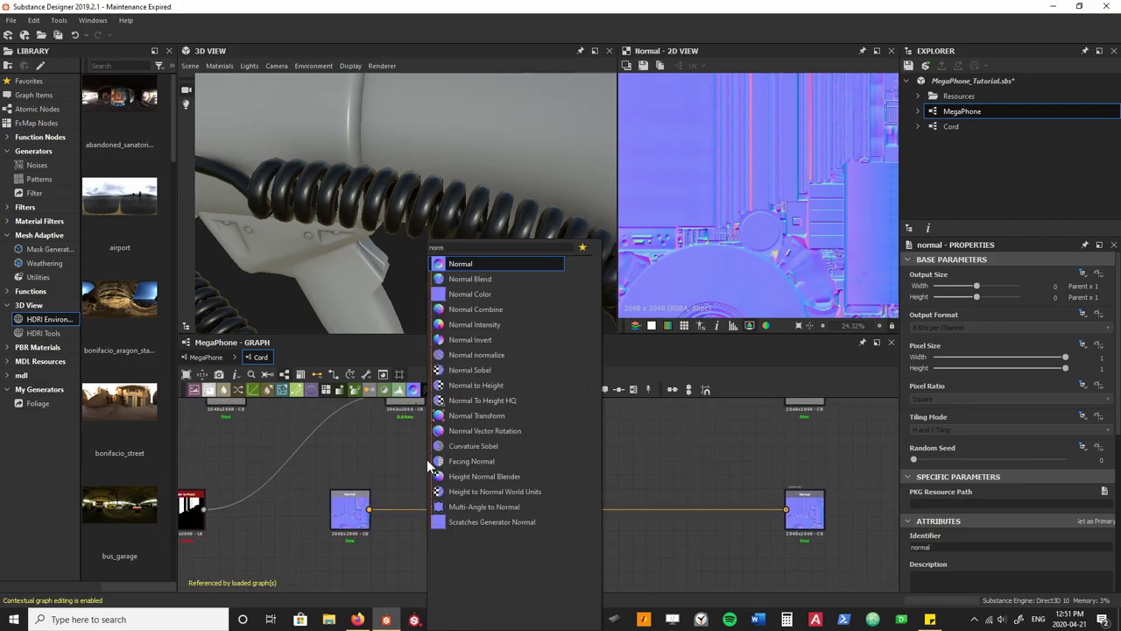
{"action": "key", "text": "Return"}
Step: Shift the Normal output node and the base colour output node further along to make room in their rows
{"action": "left_click", "coordinate": [769, 550]}
{"action": "scroll", "coordinate": [779, 530], "scroll_direction": "down", "scroll_amount": 3}
{"action": "middle_click_drag", "start_coordinate": [780, 530], "coordinate": [609, 472]}
{"action": "left_click_drag", "start_coordinate": [630, 476], "coordinate": [710, 499]}
{"action": "scroll", "coordinate": [709, 500], "scroll_direction": "down", "scroll_amount": 2}
{"action": "left_click", "coordinate": [302, 468]}
{"action": "scroll", "coordinate": [263, 438], "scroll_direction": "down", "scroll_amount": 1}
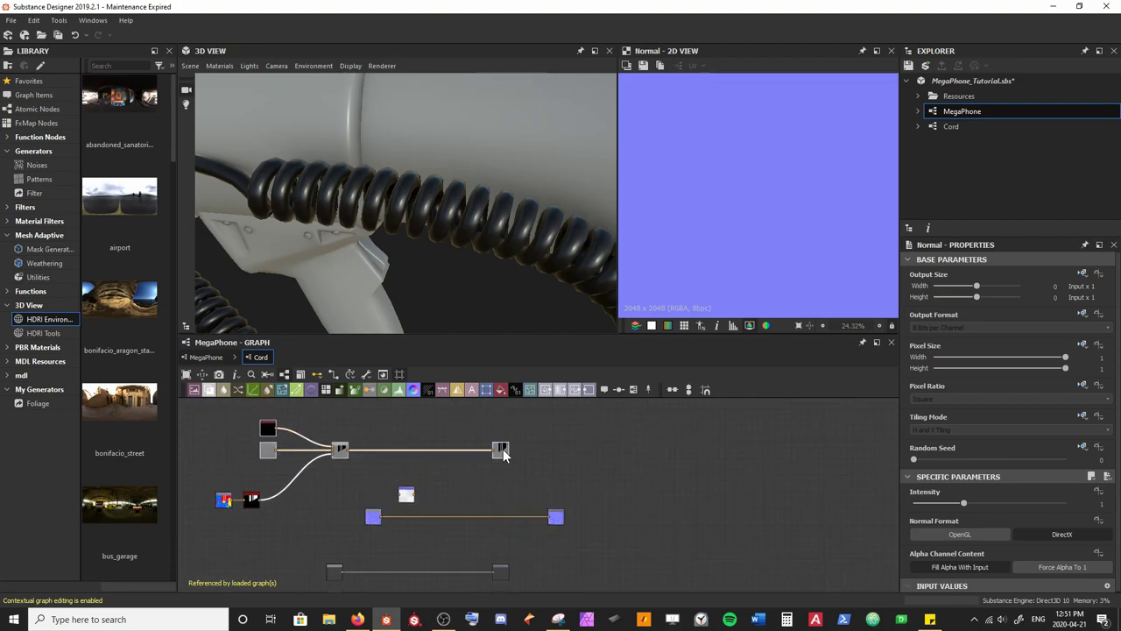
{"action": "left_click_drag", "start_coordinate": [503, 453], "coordinate": [542, 426]}
Step: Stack the new Normal node directly above the Normal input and set its Alpha Channel Content to Force Alpha To 1
{"action": "scroll", "coordinate": [503, 495], "scroll_direction": "up", "scroll_amount": 2}
{"action": "middle_click_drag", "start_coordinate": [623, 548], "coordinate": [615, 524]}
{"action": "scroll", "coordinate": [378, 488], "scroll_direction": "up", "scroll_amount": 2}
{"action": "scroll", "coordinate": [379, 488], "scroll_direction": "up", "scroll_amount": 2}
{"action": "middle_click_drag", "start_coordinate": [335, 535], "coordinate": [383, 543]}
{"action": "left_click_drag", "start_coordinate": [382, 543], "coordinate": [483, 543]}
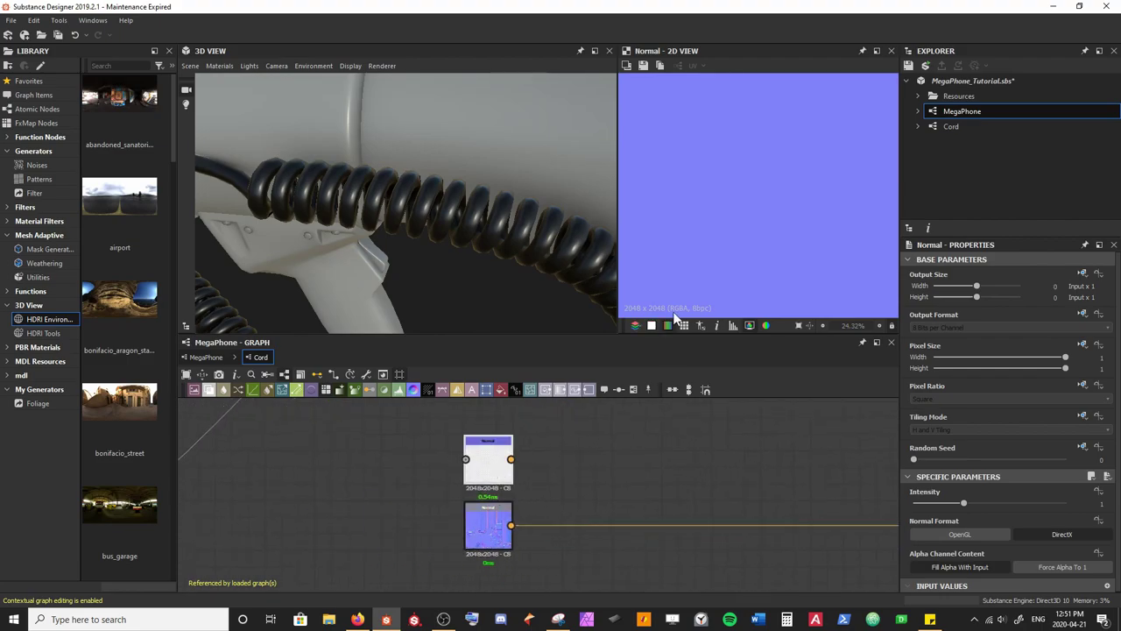
{"action": "left_click", "coordinate": [1049, 564]}
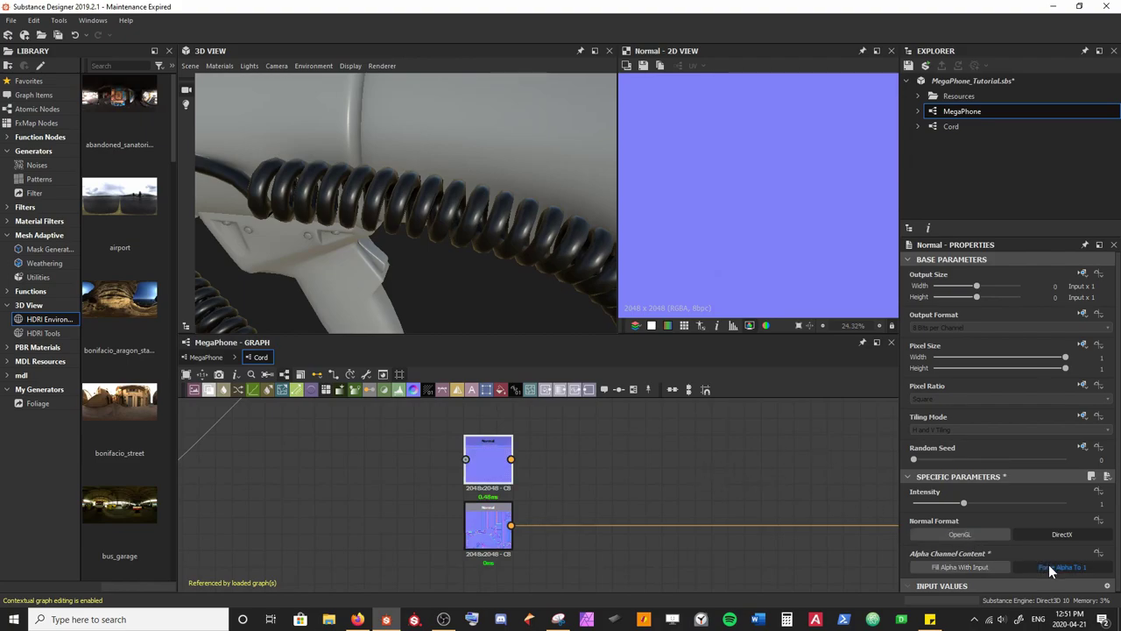
Step: Add a Fractal Sum Base noise node and connect its output to the Normal node's input
{"action": "scroll", "coordinate": [718, 219], "scroll_direction": "down", "scroll_amount": 3}
{"action": "scroll", "coordinate": [695, 232], "scroll_direction": "up", "scroll_amount": 1}
{"action": "middle_click_drag", "start_coordinate": [386, 474], "coordinate": [421, 479]}
{"action": "key", "text": "space"}
{"action": "type", "text": "fract"}
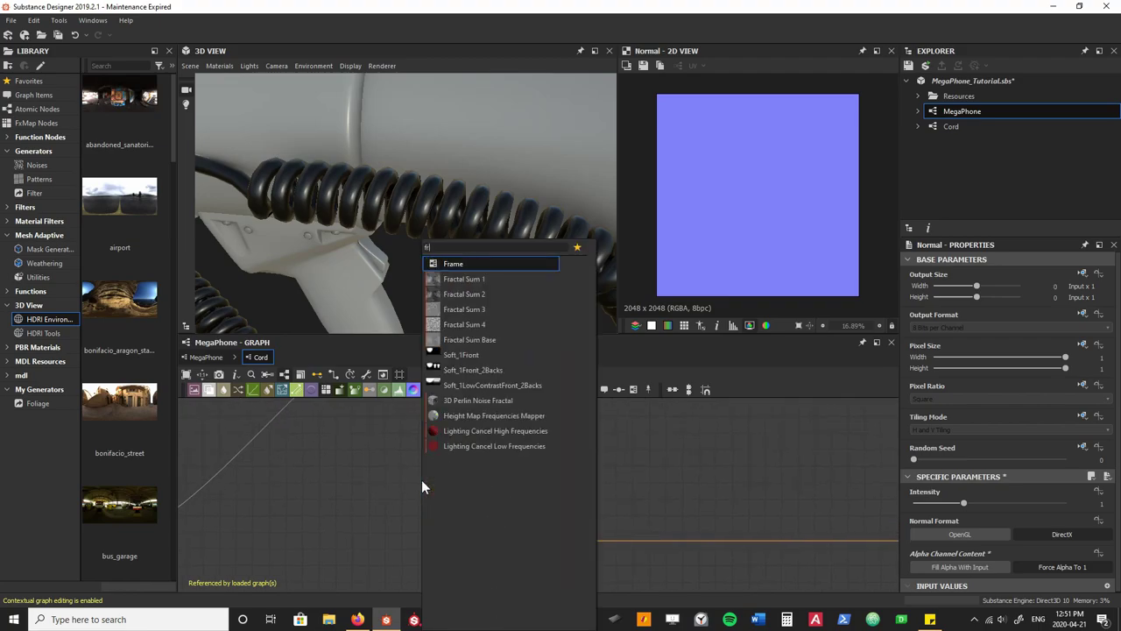
{"action": "key", "text": "Down"}
{"action": "key", "text": "Down"}
{"action": "key", "text": "Down"}
{"action": "key", "text": "Down"}
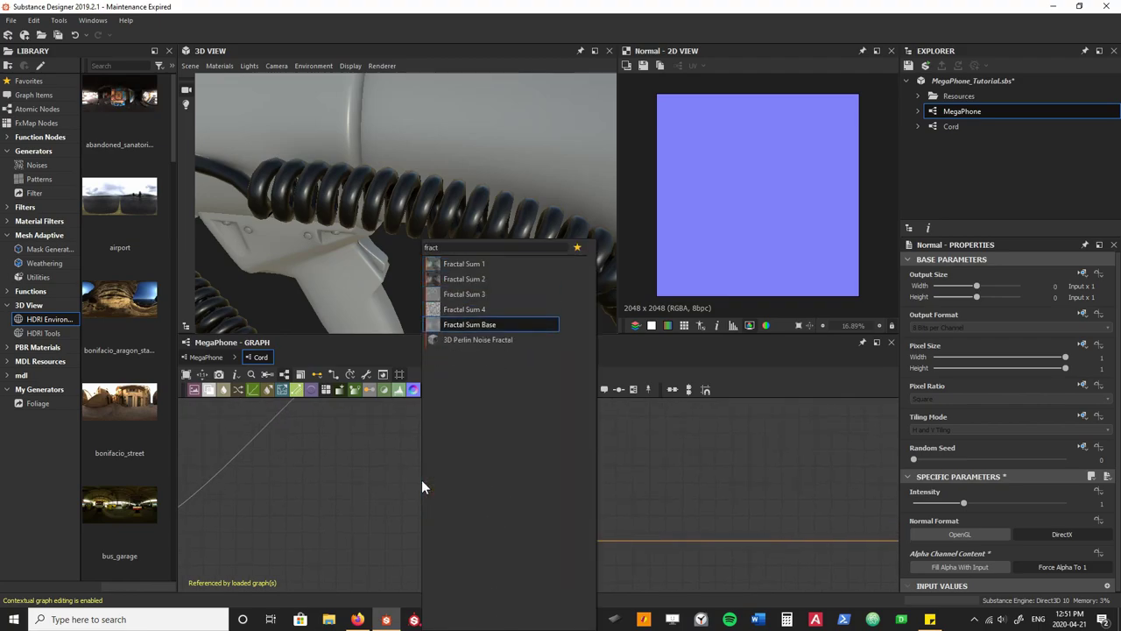
{"action": "key", "text": "Return"}
{"action": "left_click_drag", "start_coordinate": [421, 479], "coordinate": [518, 479]}
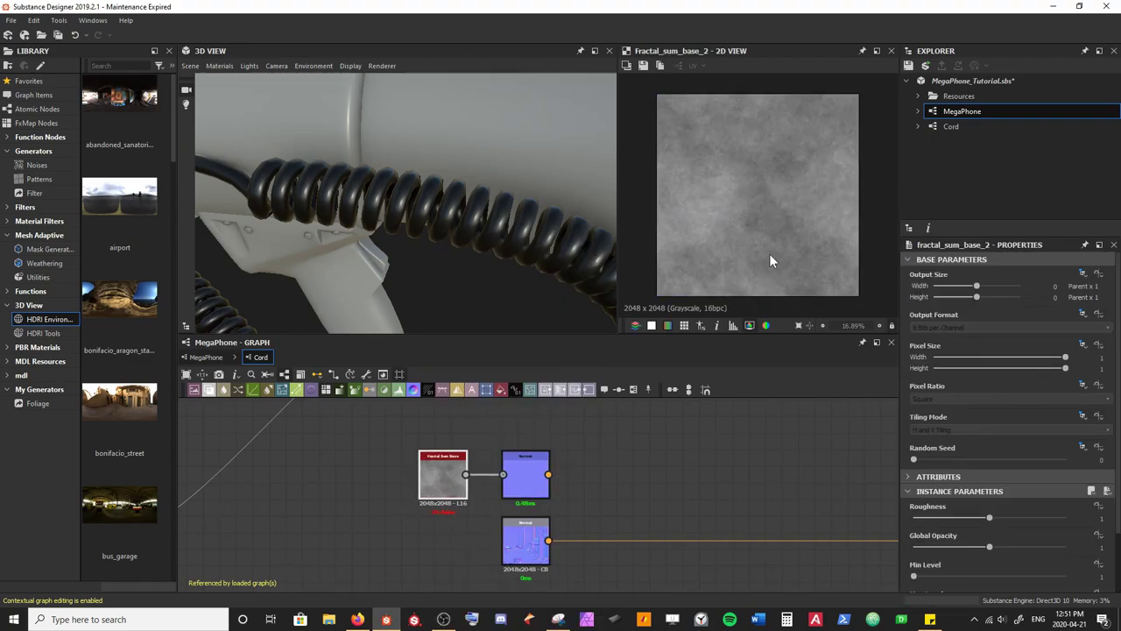
Step: Examine the noise-driven Normal node's surface detail close up in the 2D view
{"action": "double_click", "coordinate": [526, 474]}
{"action": "scroll", "coordinate": [708, 301], "scroll_direction": "up", "scroll_amount": 5}
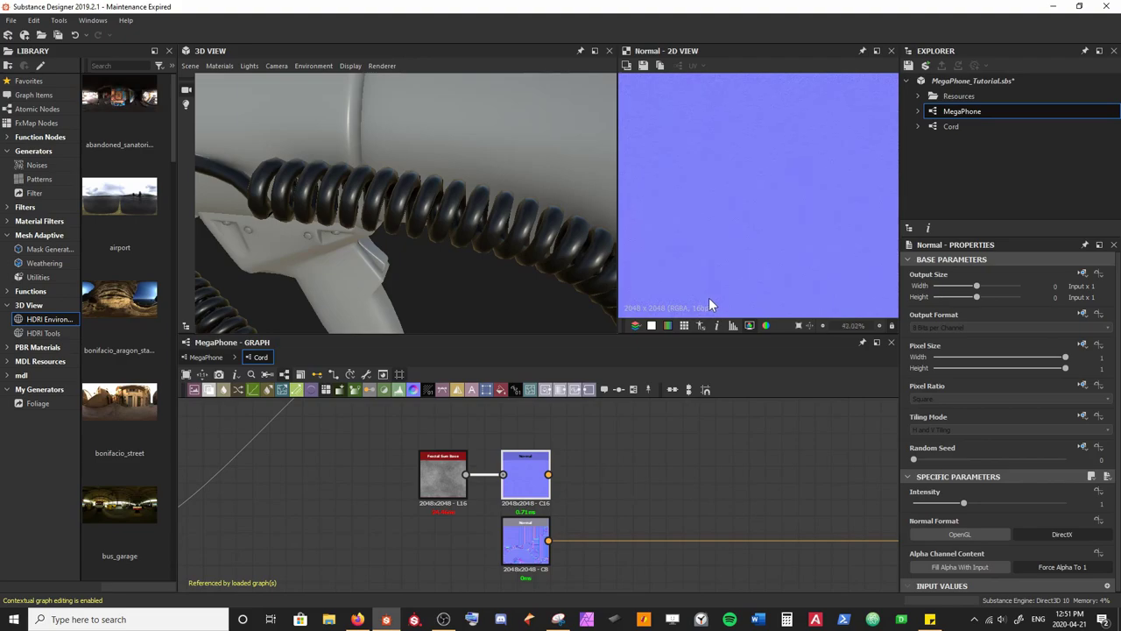
{"action": "scroll", "coordinate": [725, 215], "scroll_direction": "up", "scroll_amount": 3}
Step: Search the available nodes for "normal" to add one after the Normal input
{"action": "middle_click_drag", "start_coordinate": [598, 545], "coordinate": [420, 515]}
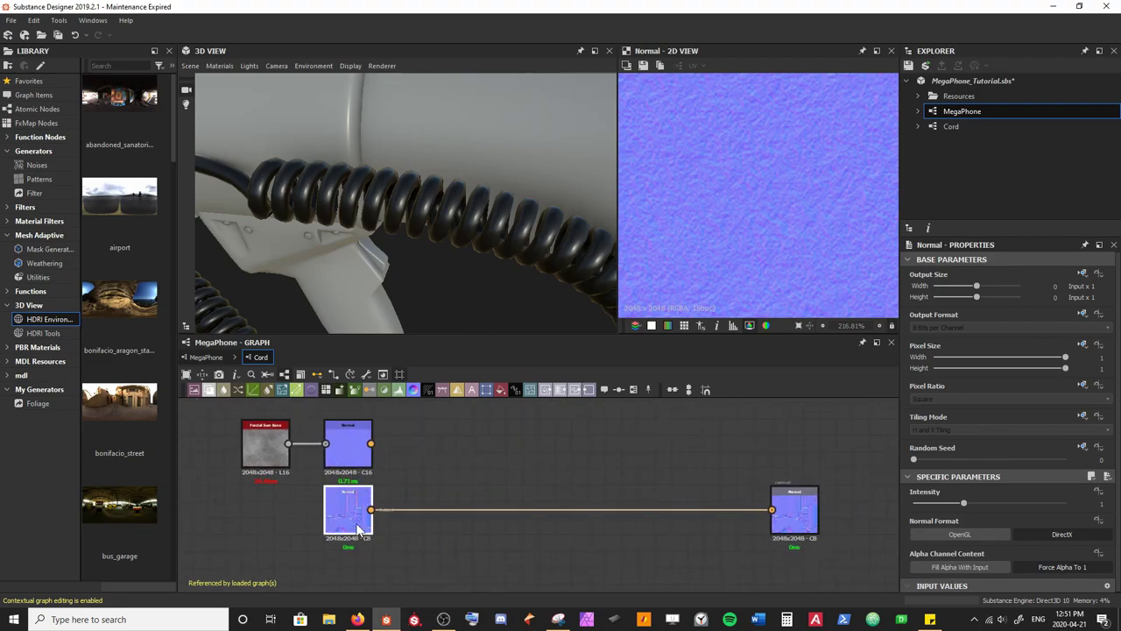
{"action": "key", "text": "space"}
{"action": "type", "text": "normal"}
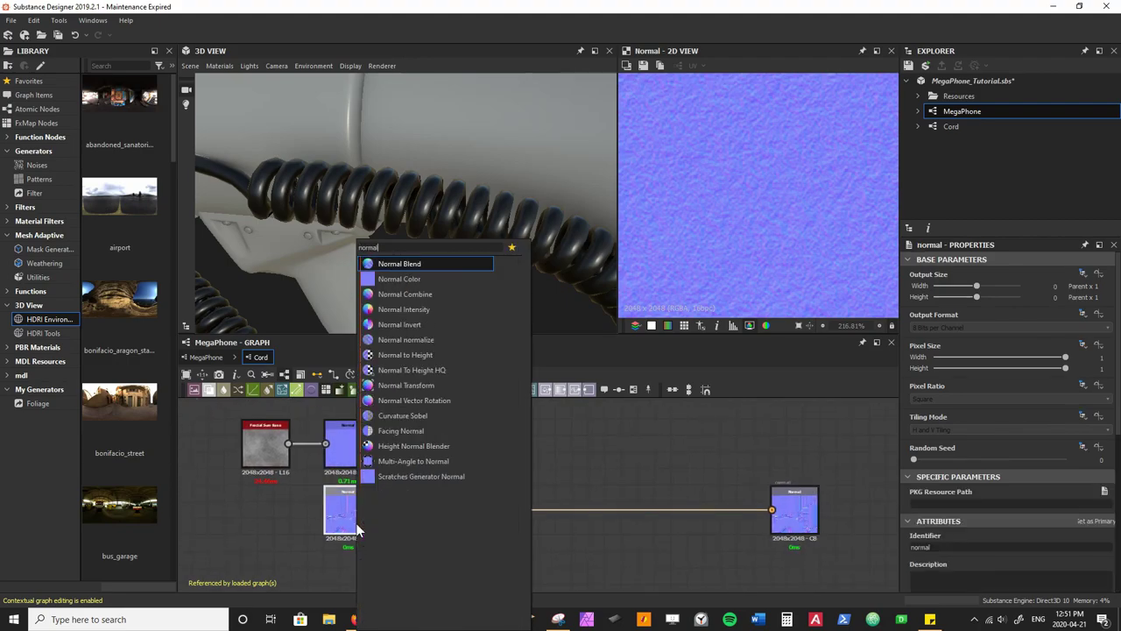
Step: Insert a Normal Combine node after the Normal input node and connect the Fractal Sum Base's Normal node to its first input
{"action": "key", "text": "Down"}
{"action": "key", "text": "Down"}
{"action": "key", "text": "Return"}
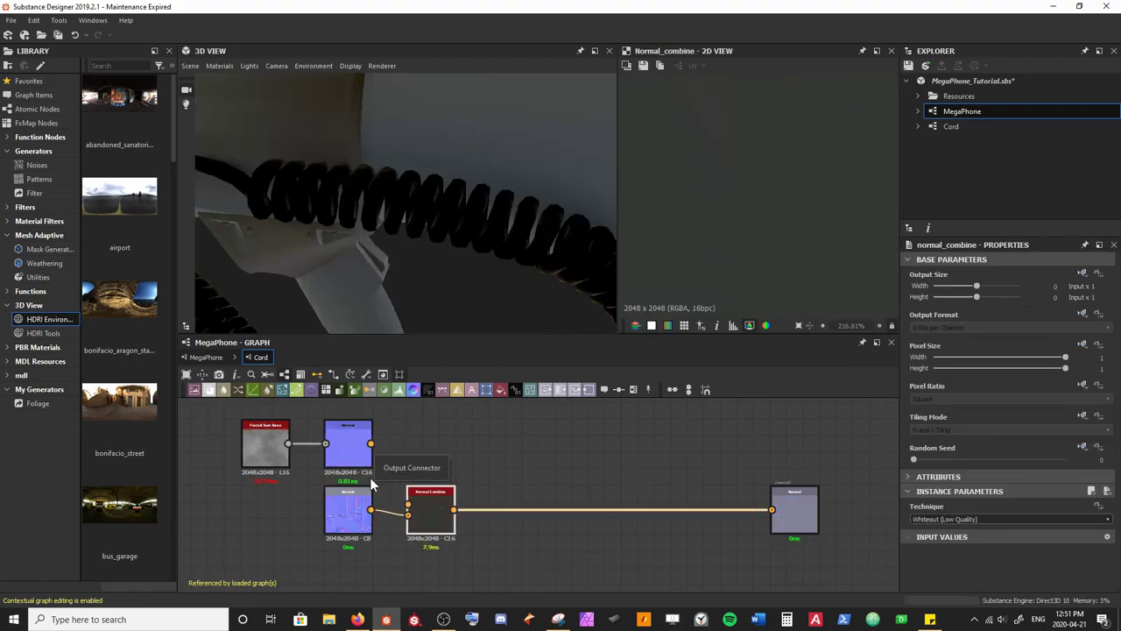
{"action": "scroll", "coordinate": [414, 517], "scroll_direction": "up", "scroll_amount": 3}
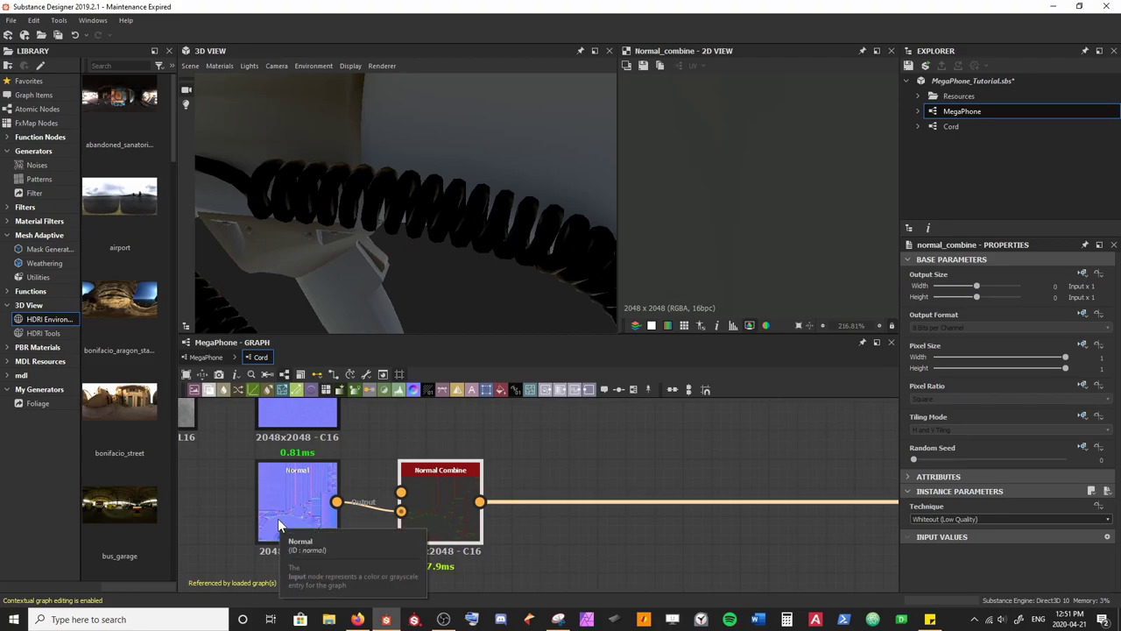
{"action": "middle_click_drag", "start_coordinate": [368, 460], "coordinate": [397, 500]}
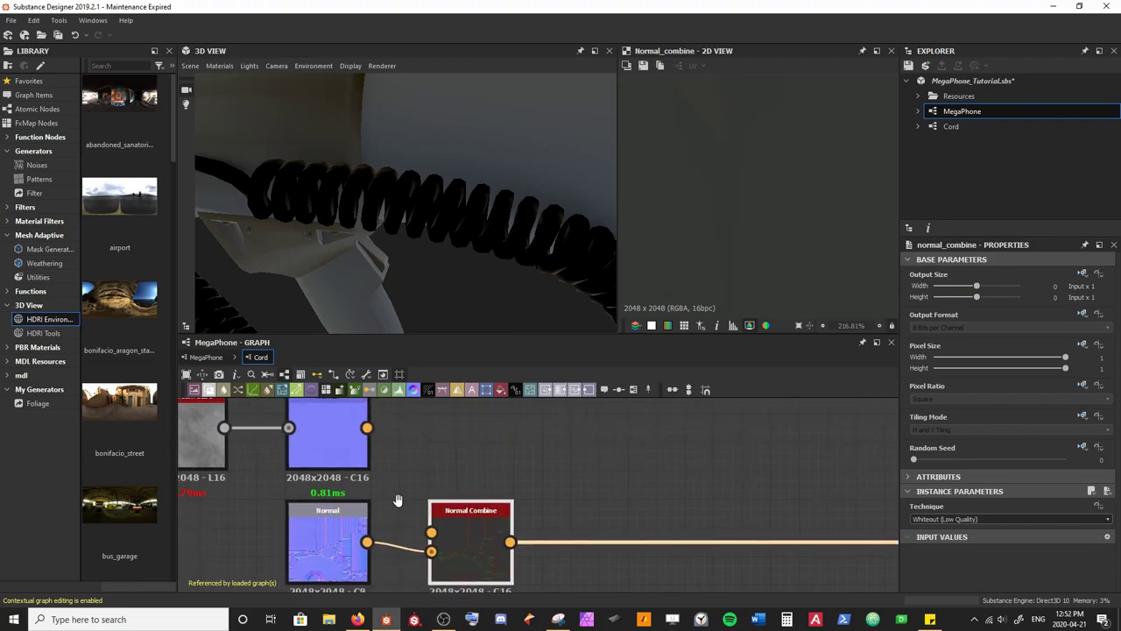
{"action": "left_click_drag", "start_coordinate": [367, 428], "coordinate": [430, 531]}
{"action": "left_click_drag", "start_coordinate": [365, 209], "coordinate": [400, 243]}
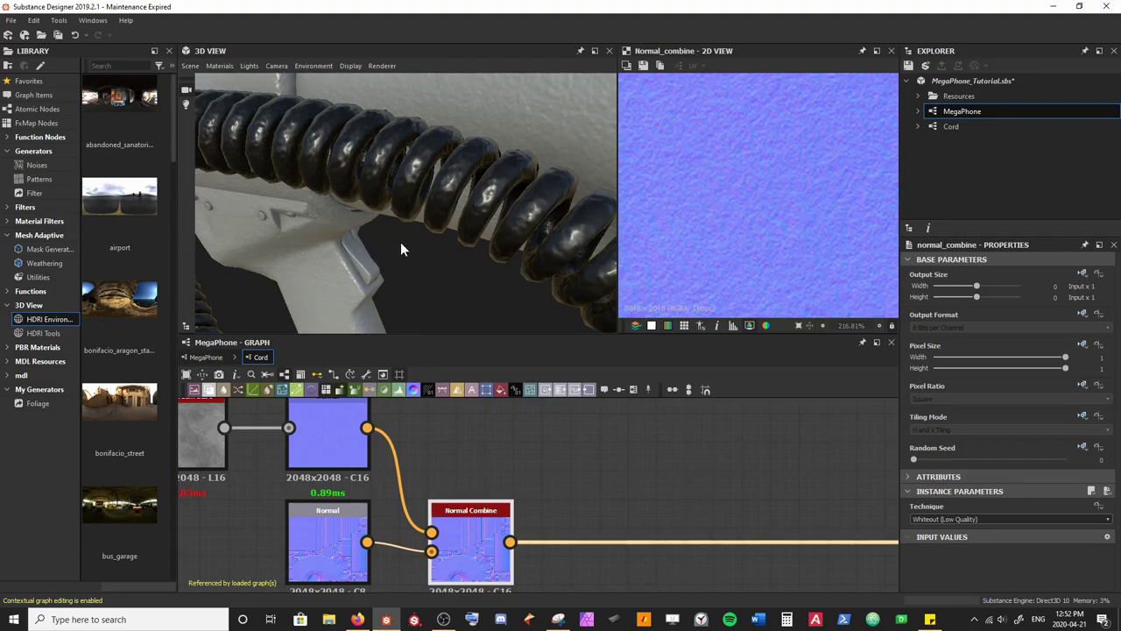
{"action": "scroll", "coordinate": [401, 242], "scroll_direction": "down", "scroll_amount": 5}
{"action": "left_click_drag", "start_coordinate": [370, 187], "coordinate": [397, 173]}
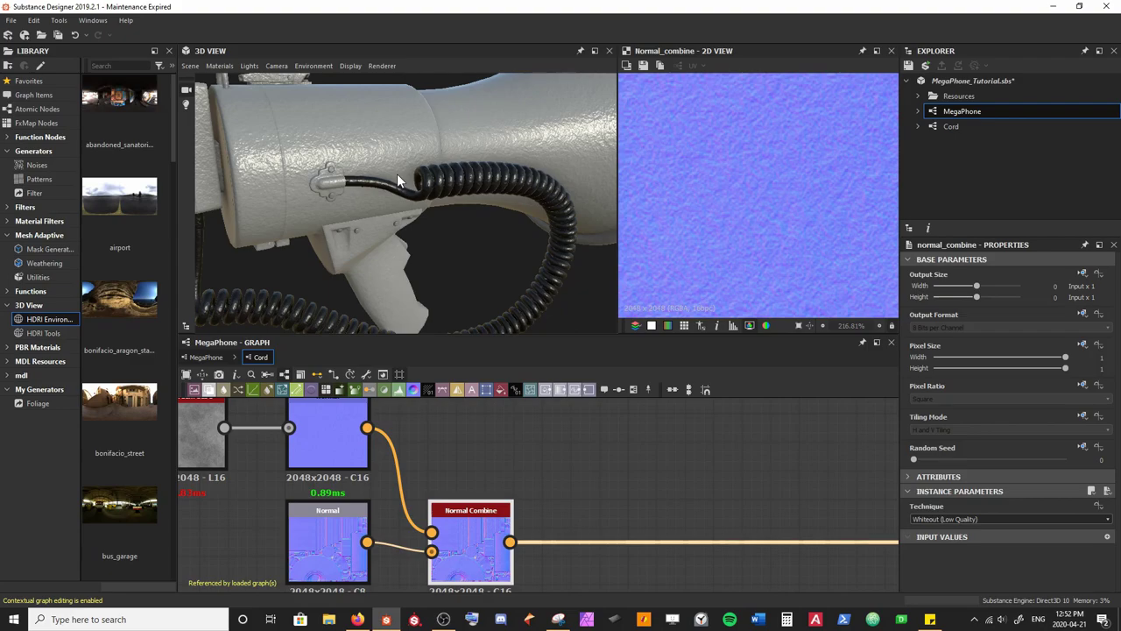
{"action": "scroll", "coordinate": [538, 445], "scroll_direction": "down", "scroll_amount": 3}
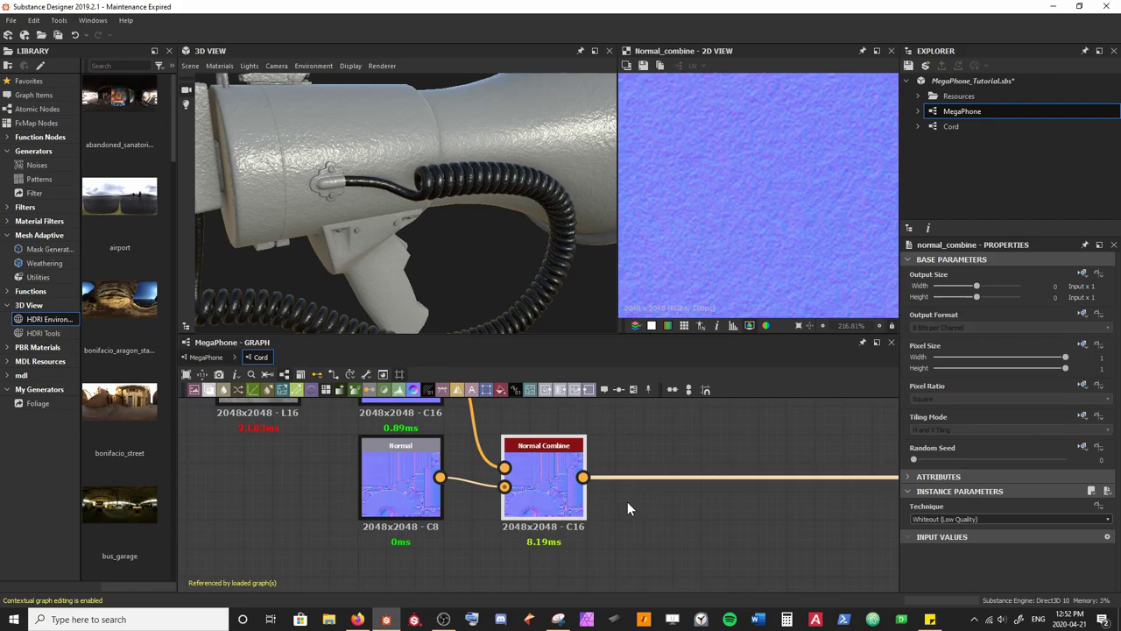
Step: Add a Normal Blend node and connect the Fractal Sum Base's Normal node and the Normal input node to its first two inputs
{"action": "key", "text": "f"}
{"action": "key", "text": "space"}
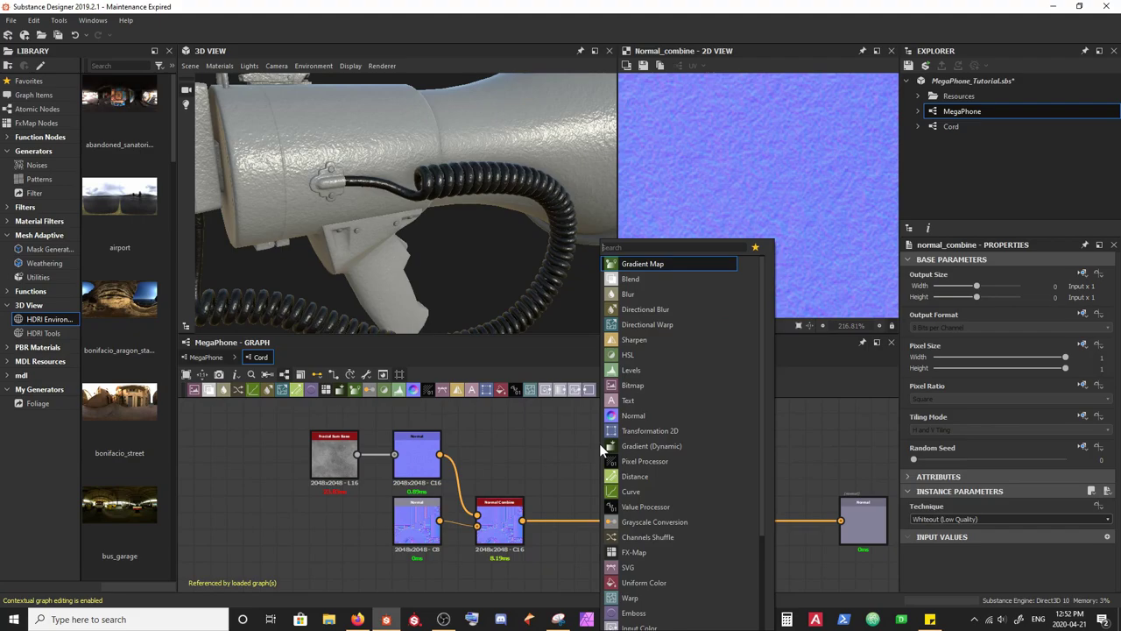
{"action": "type", "text": "normal"}
{"action": "key", "text": "Down"}
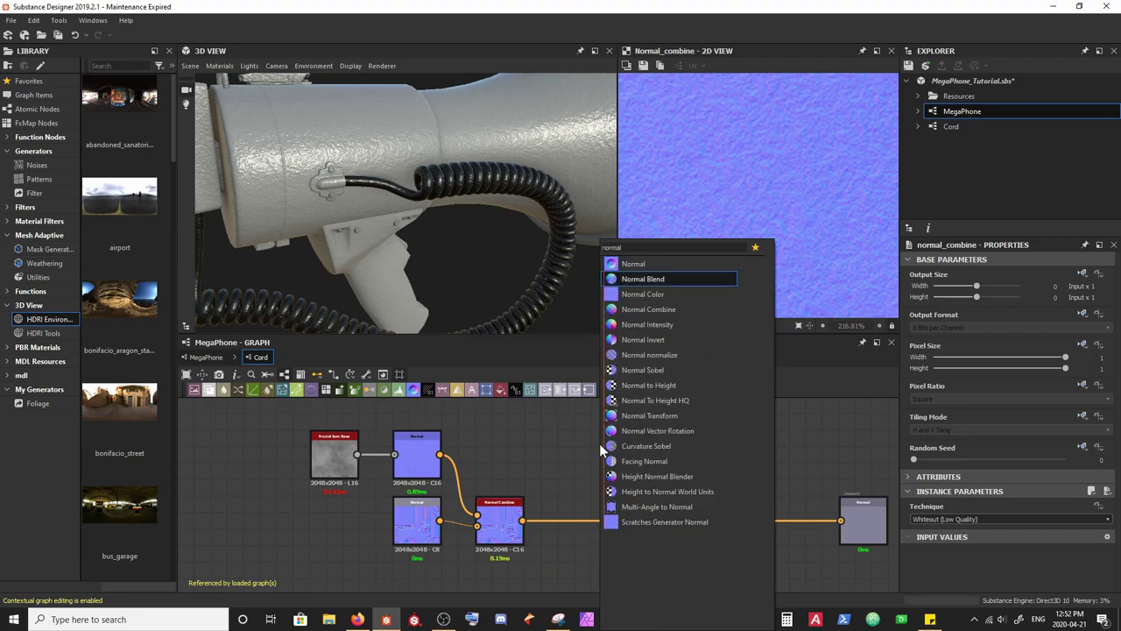
{"action": "key", "text": "Return"}
{"action": "scroll", "coordinate": [578, 474], "scroll_direction": "up", "scroll_amount": 3}
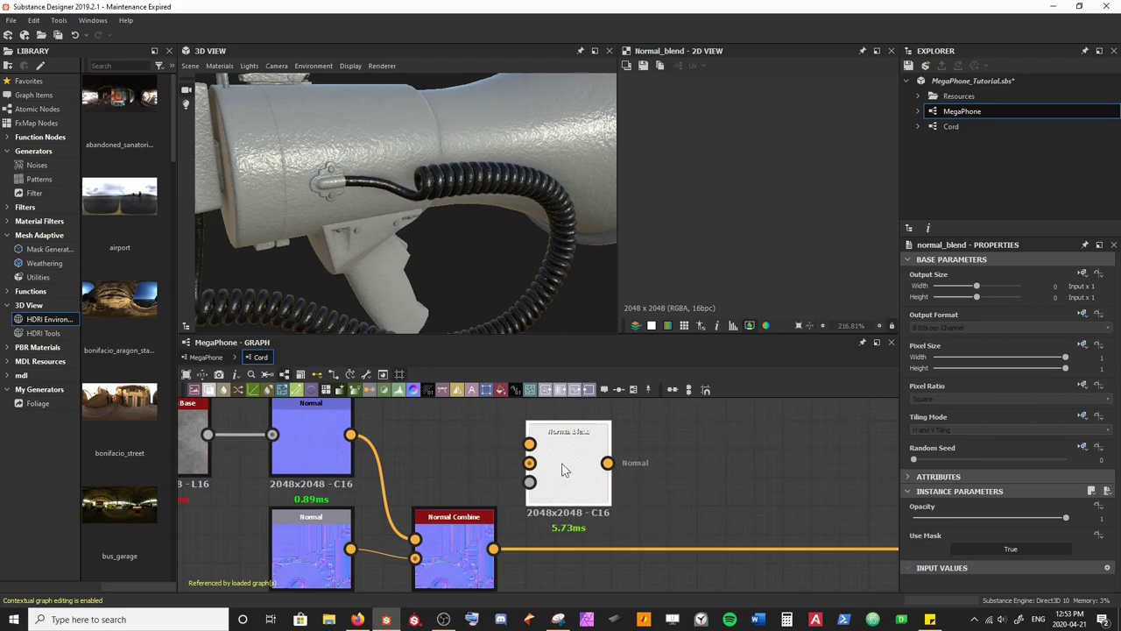
{"action": "left_click", "coordinate": [563, 470]}
{"action": "left_click_drag", "start_coordinate": [350, 434], "coordinate": [530, 443]}
{"action": "left_click_drag", "start_coordinate": [350, 548], "coordinate": [530, 463]}
Step: Try lowering the Normal Blend's opacity while inspecting its result up close, and undo the change
{"action": "scroll", "coordinate": [722, 219], "scroll_direction": "down", "scroll_amount": 5}
{"action": "scroll", "coordinate": [723, 222], "scroll_direction": "down", "scroll_amount": 3}
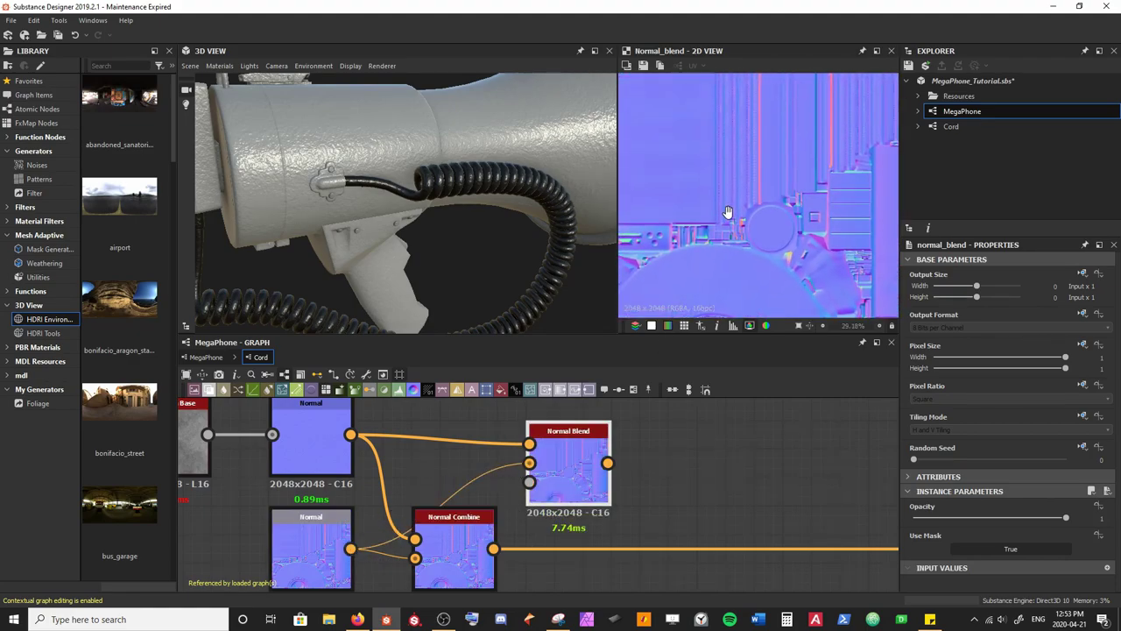
{"action": "middle_click_drag", "start_coordinate": [731, 224], "coordinate": [747, 183]}
{"action": "scroll", "coordinate": [722, 218], "scroll_direction": "up", "scroll_amount": 1}
{"action": "scroll", "coordinate": [765, 184], "scroll_direction": "up", "scroll_amount": 3}
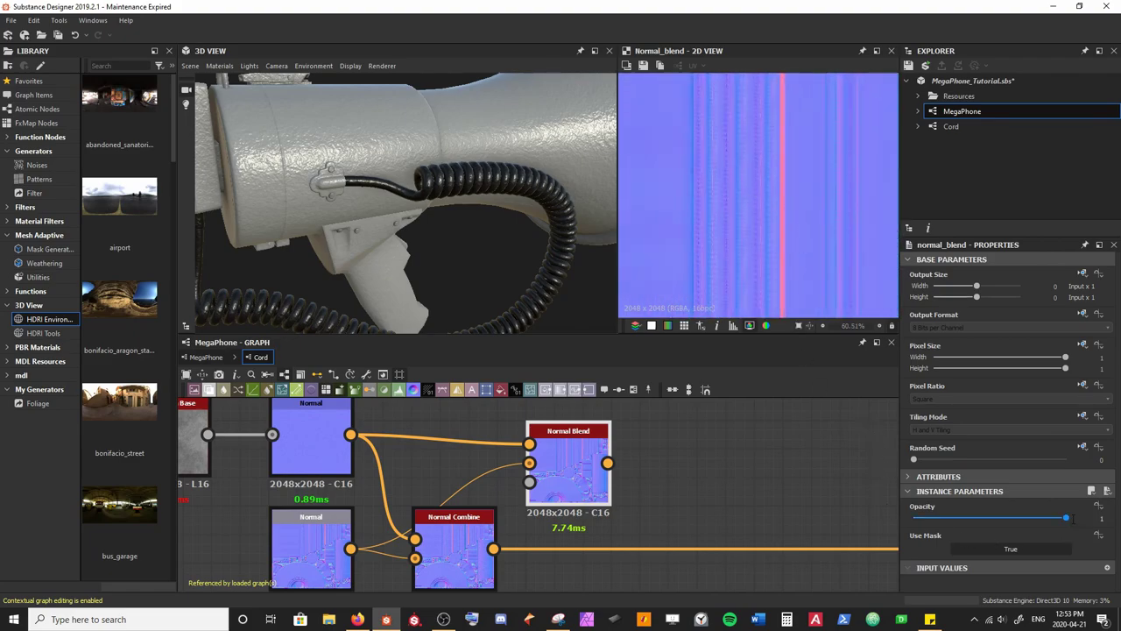
{"action": "left_click_drag", "start_coordinate": [1066, 517], "coordinate": [1004, 518]}
{"action": "key", "text": "ctrl+z"}
Step: Connect the Color to Mask node's output to the Normal Blend's mask input
{"action": "scroll", "coordinate": [572, 456], "scroll_direction": "down", "scroll_amount": 4}
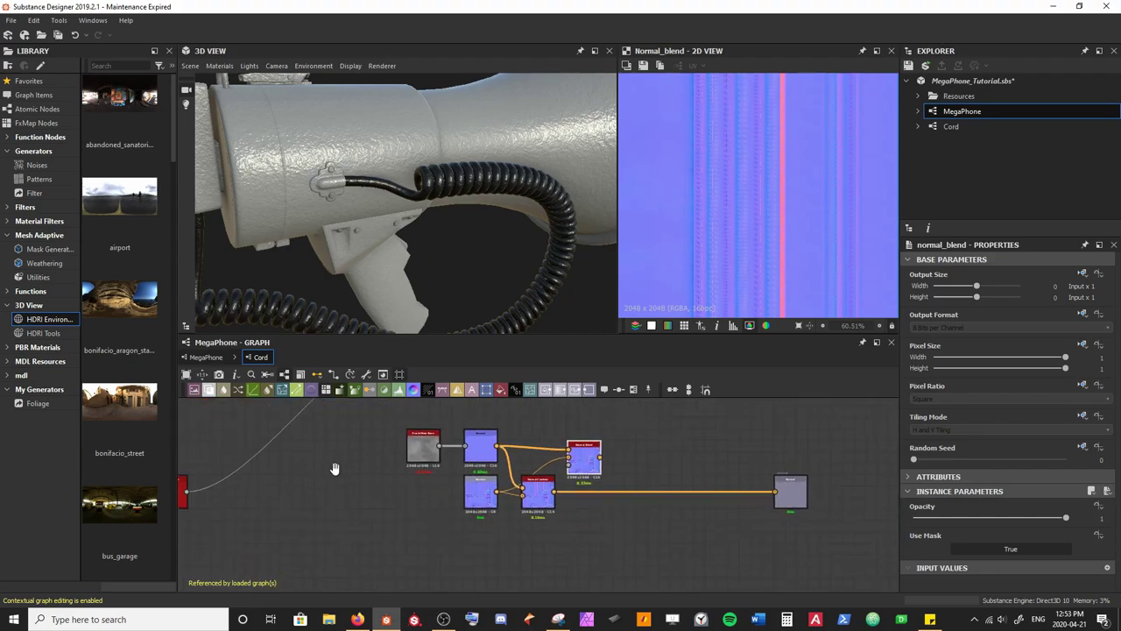
{"action": "middle_click_drag", "start_coordinate": [221, 465], "coordinate": [346, 466]}
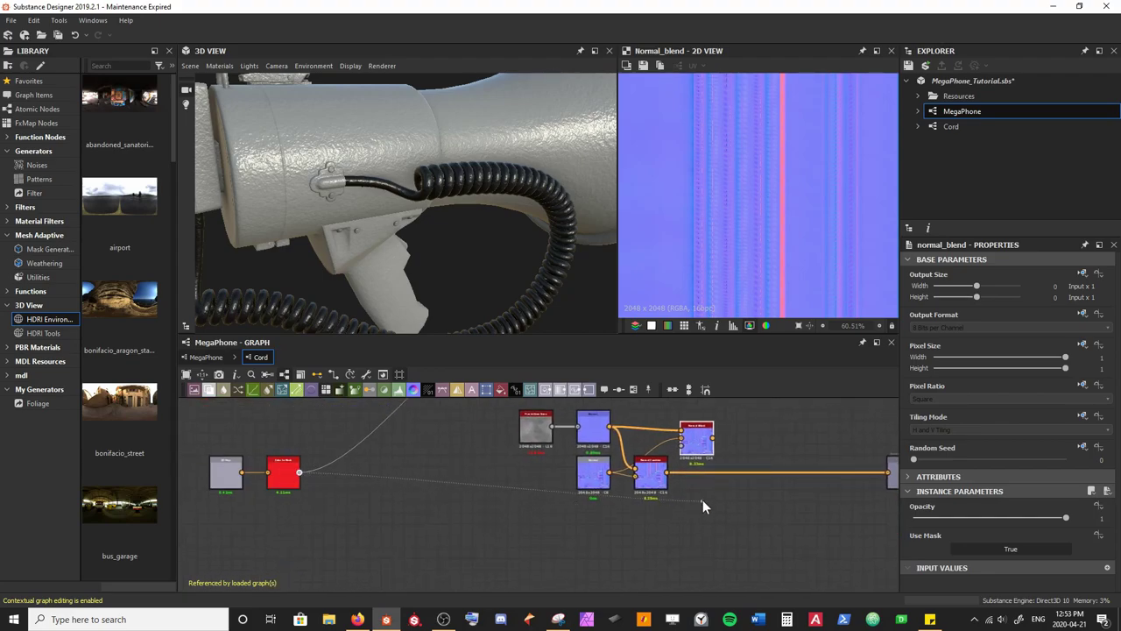
{"action": "scroll", "coordinate": [575, 523], "scroll_direction": "up", "scroll_amount": 3}
{"action": "middle_click_drag", "start_coordinate": [556, 449], "coordinate": [503, 499]}
Step: Enlarge the 2D view and compare the Normal Blend's masked result with its foreground normal and its mask
{"action": "scroll", "coordinate": [702, 239], "scroll_direction": "down", "scroll_amount": 2}
{"action": "scroll", "coordinate": [692, 221], "scroll_direction": "up", "scroll_amount": 5}
{"action": "scroll", "coordinate": [730, 165], "scroll_direction": "down", "scroll_amount": 5}
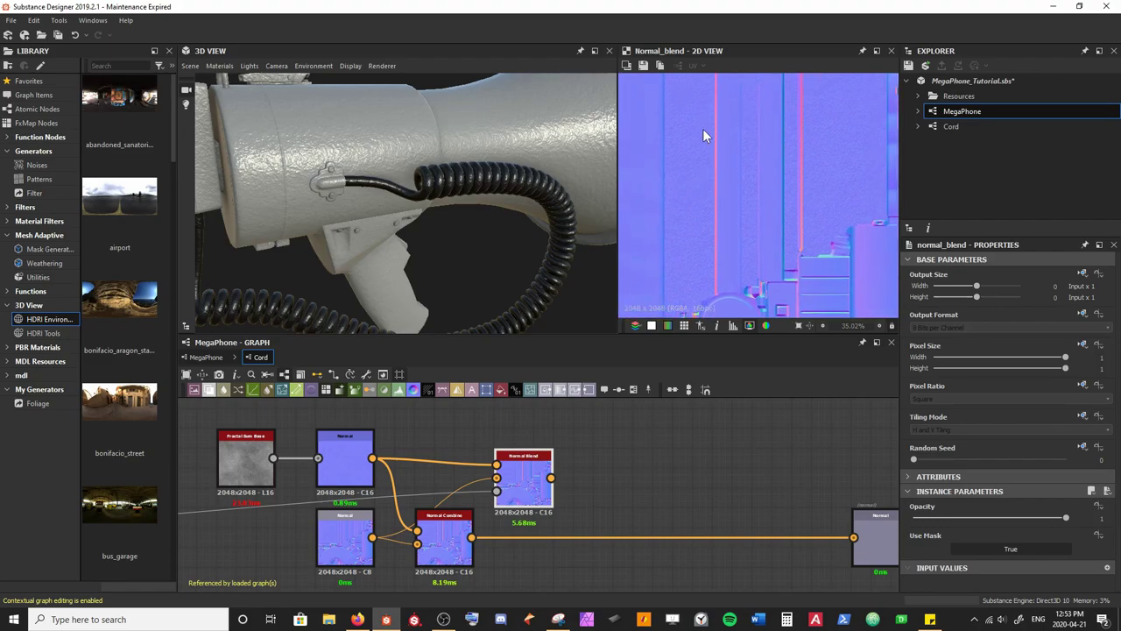
{"action": "scroll", "coordinate": [687, 173], "scroll_direction": "up", "scroll_amount": 1}
{"action": "left_click_drag", "start_coordinate": [618, 189], "coordinate": [566, 185]}
{"action": "scroll", "coordinate": [639, 226], "scroll_direction": "up", "scroll_amount": 4}
{"action": "middle_click_drag", "start_coordinate": [642, 222], "coordinate": [724, 226]}
{"action": "scroll", "coordinate": [708, 210], "scroll_direction": "up", "scroll_amount": 2}
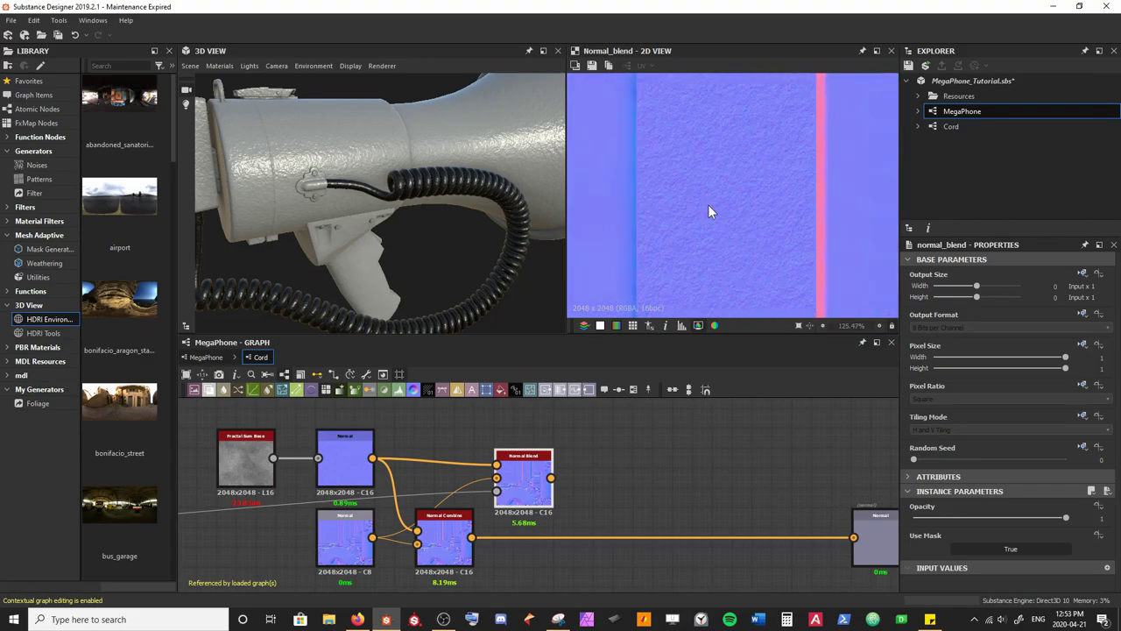
{"action": "double_click", "coordinate": [345, 457]}
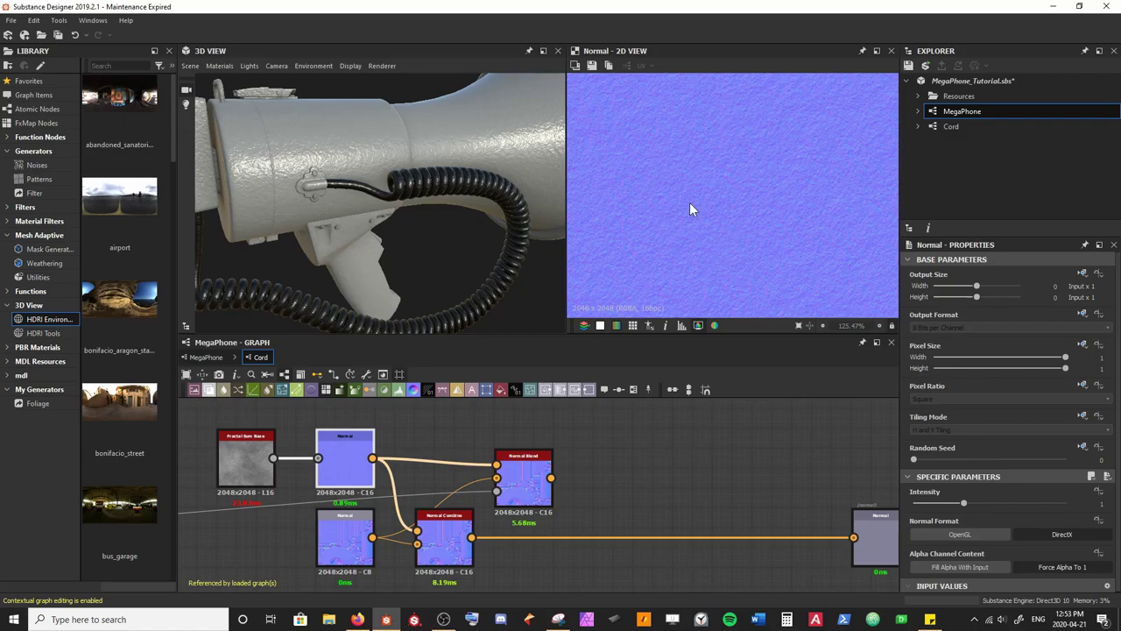
{"action": "double_click", "coordinate": [525, 473]}
{"action": "double_click", "coordinate": [497, 491]}
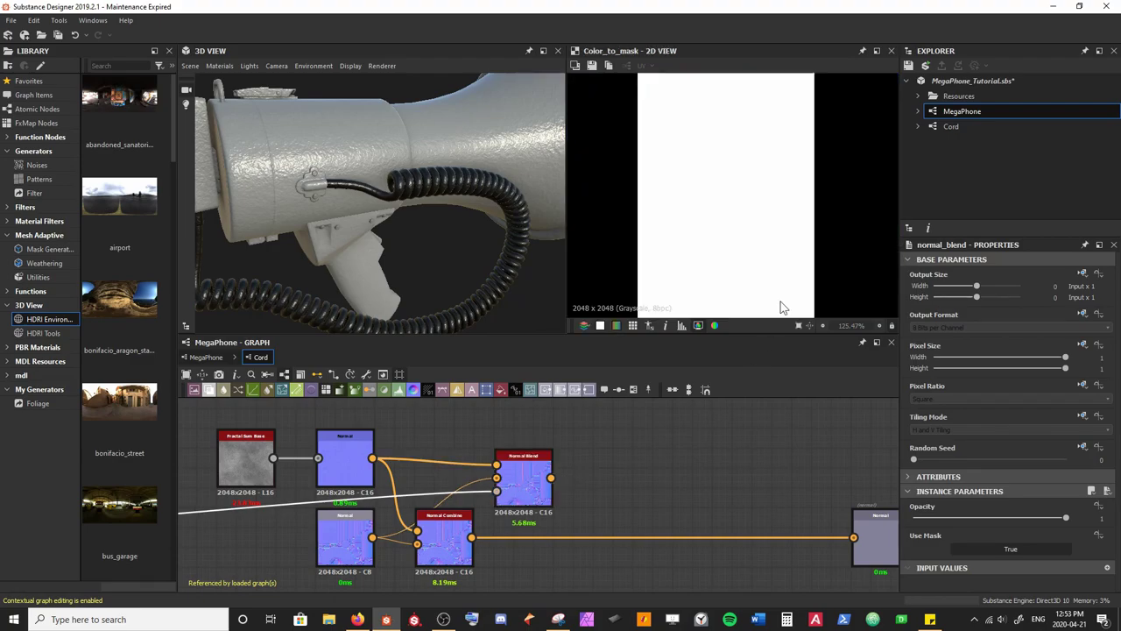
{"action": "scroll", "coordinate": [692, 245], "scroll_direction": "down", "scroll_amount": 1}
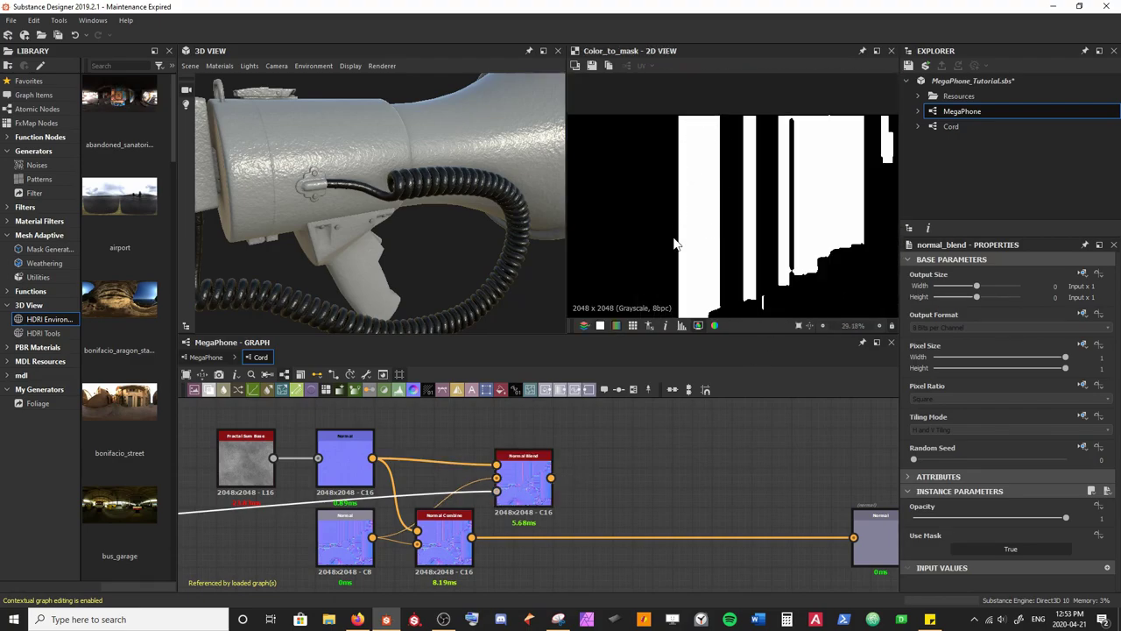
{"action": "scroll", "coordinate": [749, 269], "scroll_direction": "up", "scroll_amount": 2}
Step: Preview the Normal Blend node and lower its opacity to 0.42
{"action": "double_click", "coordinate": [524, 473]}
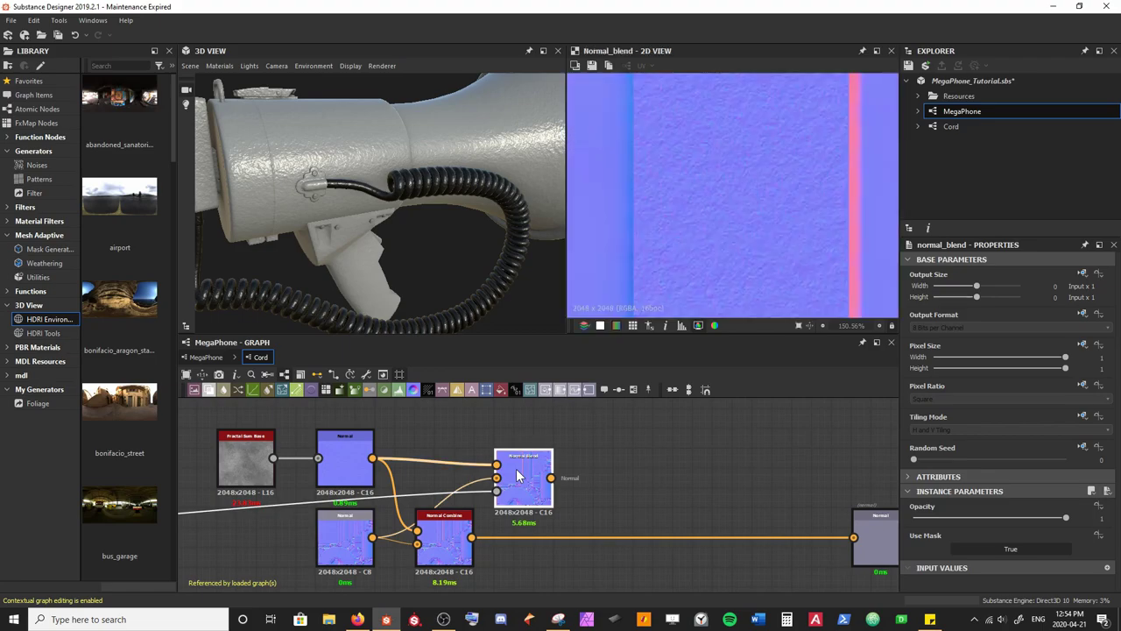
{"action": "left_click_drag", "start_coordinate": [1066, 518], "coordinate": [1048, 519]}
{"action": "left_click_drag", "start_coordinate": [1025, 521], "coordinate": [977, 528]}
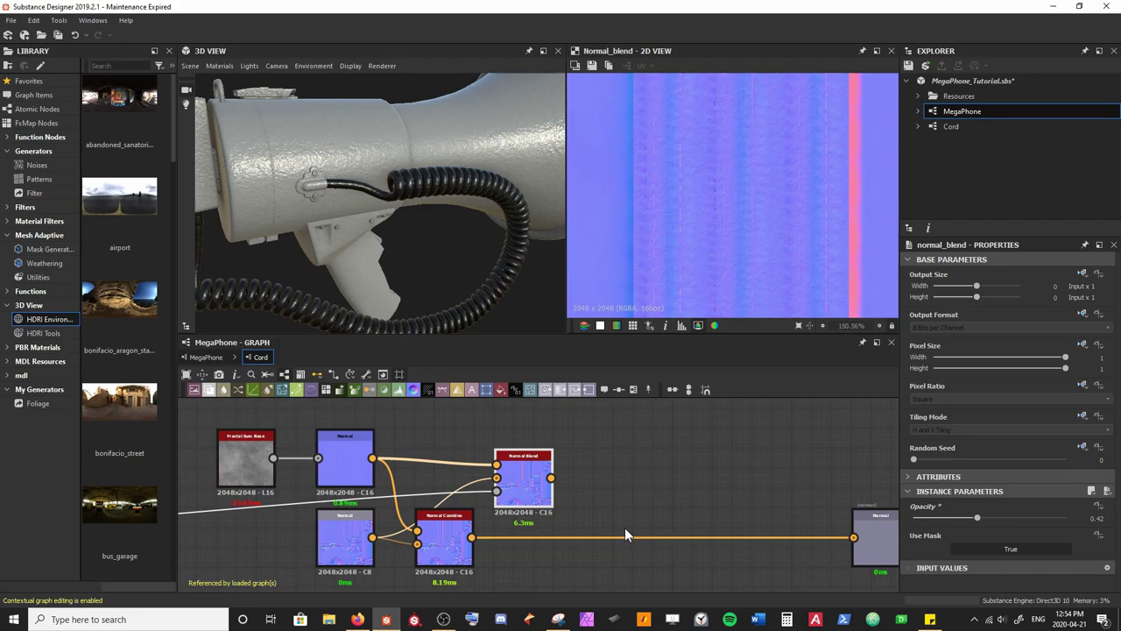
Step: Compare the Normal Combine result with its two source normals in the 2D view
{"action": "left_click", "coordinate": [346, 474]}
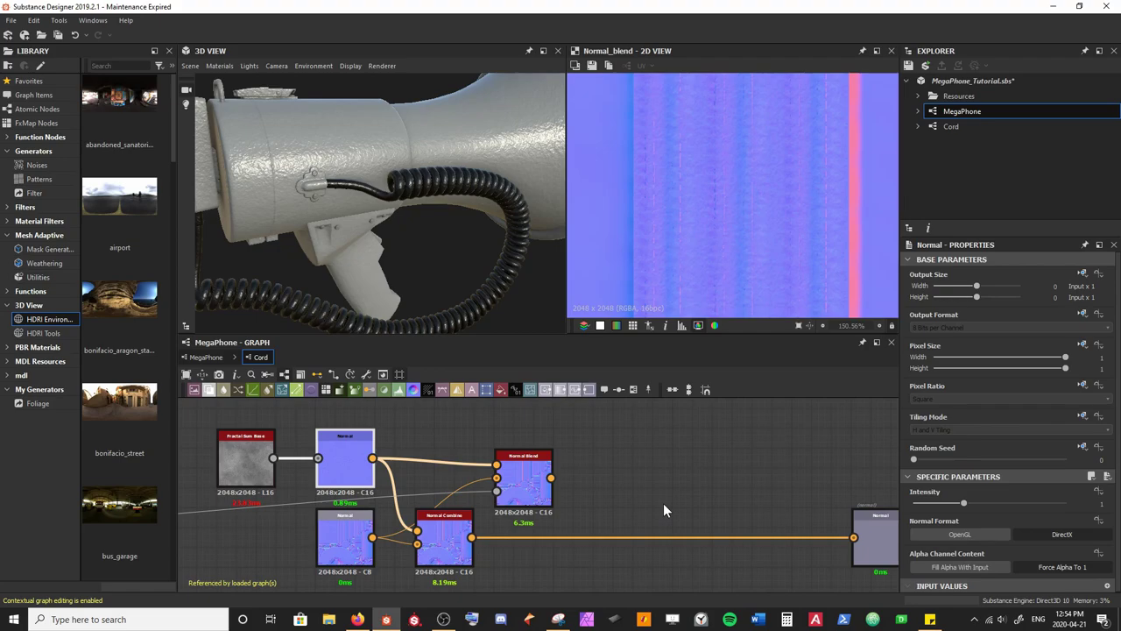
{"action": "double_click", "coordinate": [449, 543]}
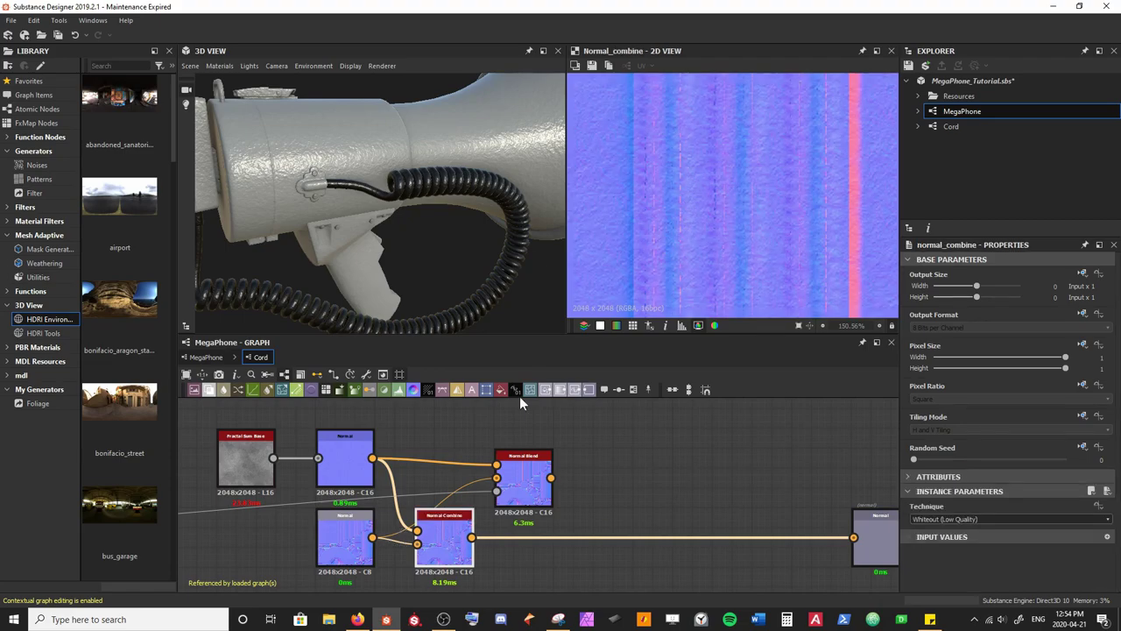
{"action": "double_click", "coordinate": [333, 530]}
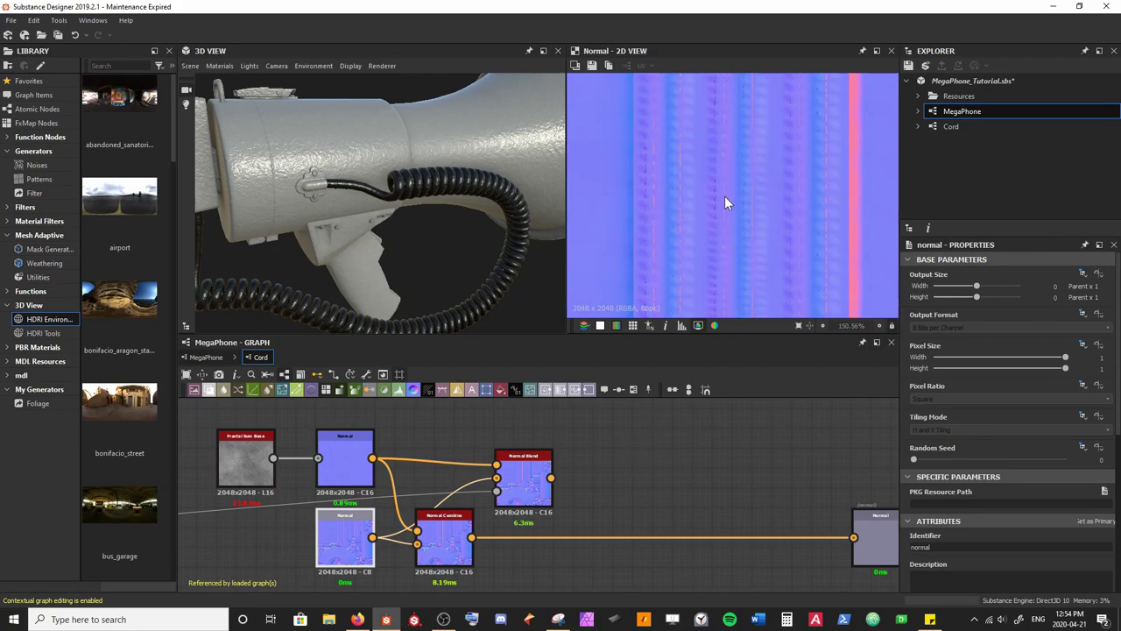
{"action": "double_click", "coordinate": [345, 457]}
{"action": "double_click", "coordinate": [444, 540]}
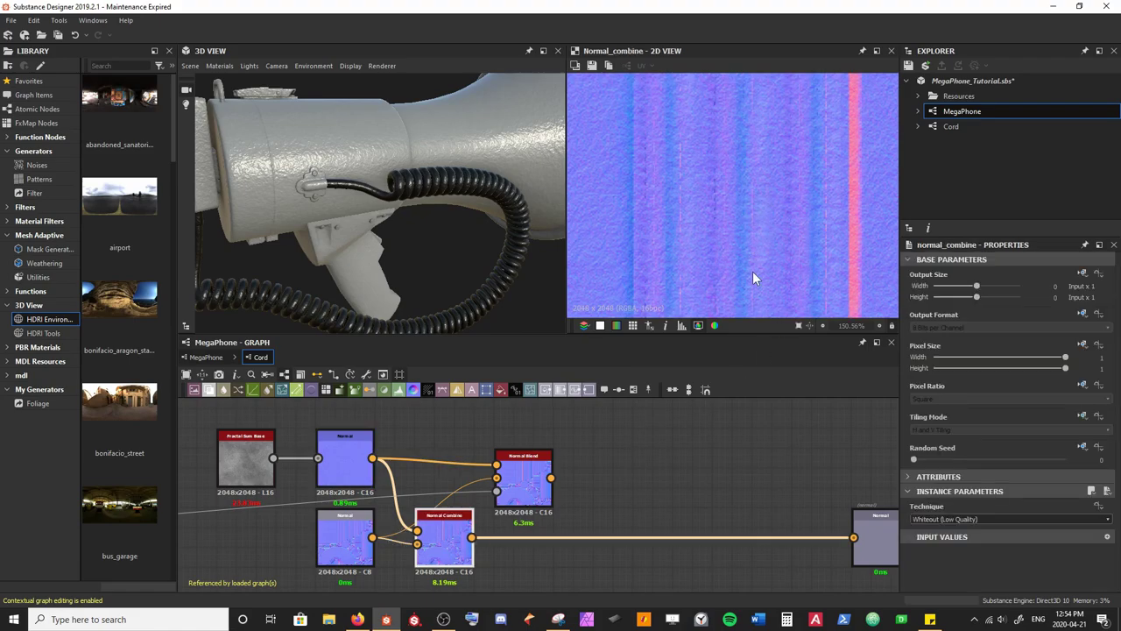
Step: Try the Channel Mixer (High Quality) technique on the Normal Combine node and return to Whiteout (Low Quality)
{"action": "left_click", "coordinate": [934, 519]}
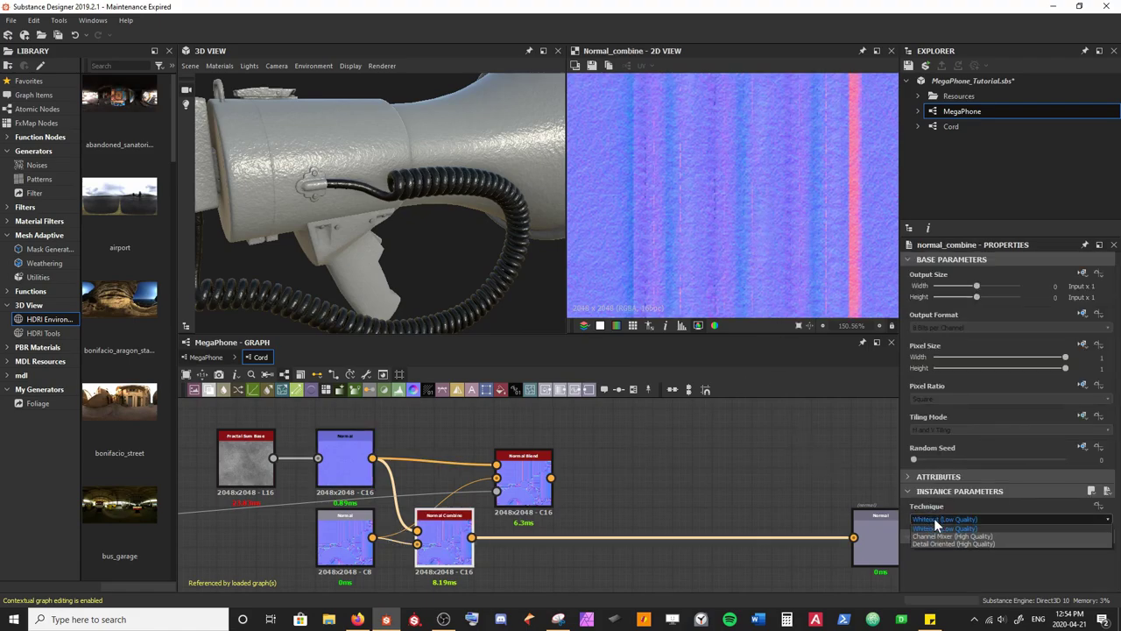
{"action": "left_click", "coordinate": [1008, 534]}
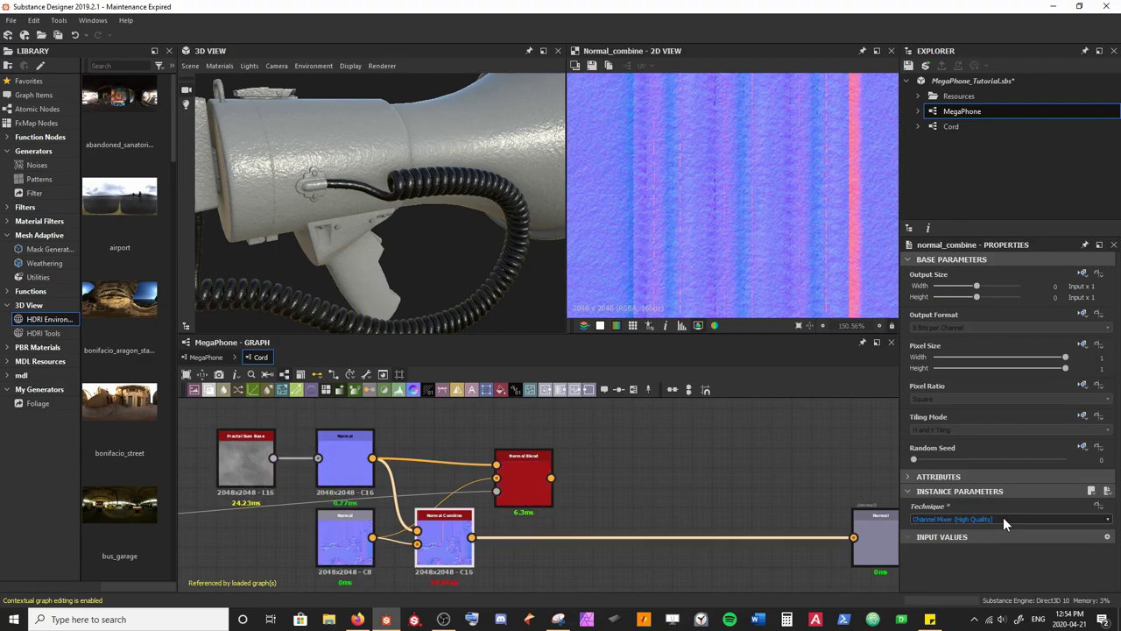
{"action": "scroll", "coordinate": [1003, 517], "scroll_direction": "up", "scroll_amount": 1}
Step: Delete the Normal Blend node and save the package
{"action": "left_click", "coordinate": [524, 478]}
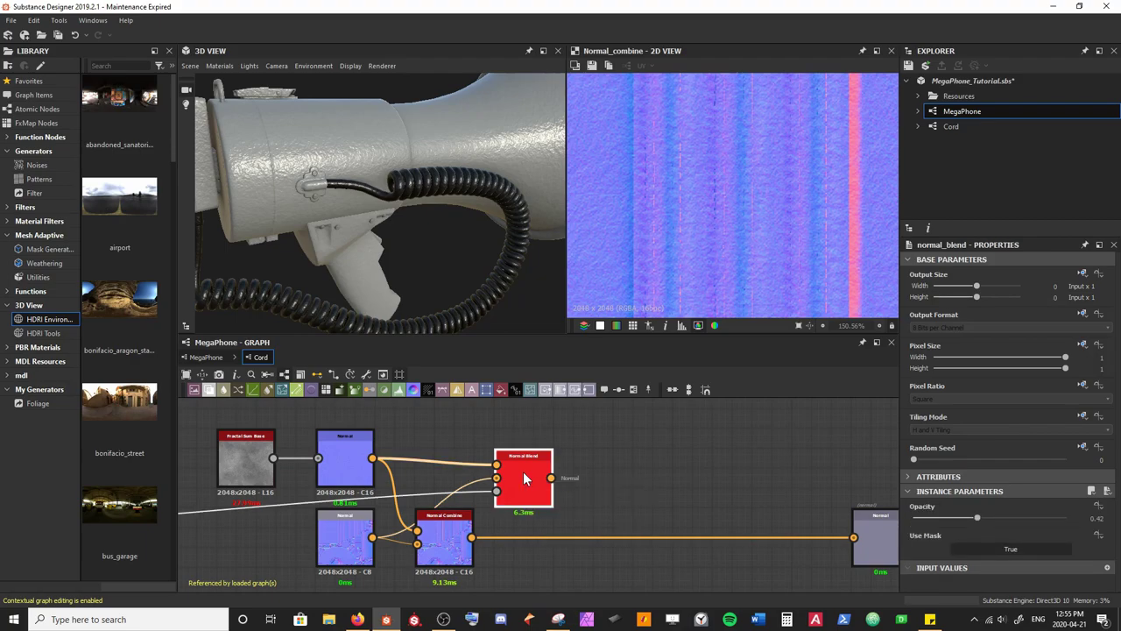
{"action": "key", "text": "Delete"}
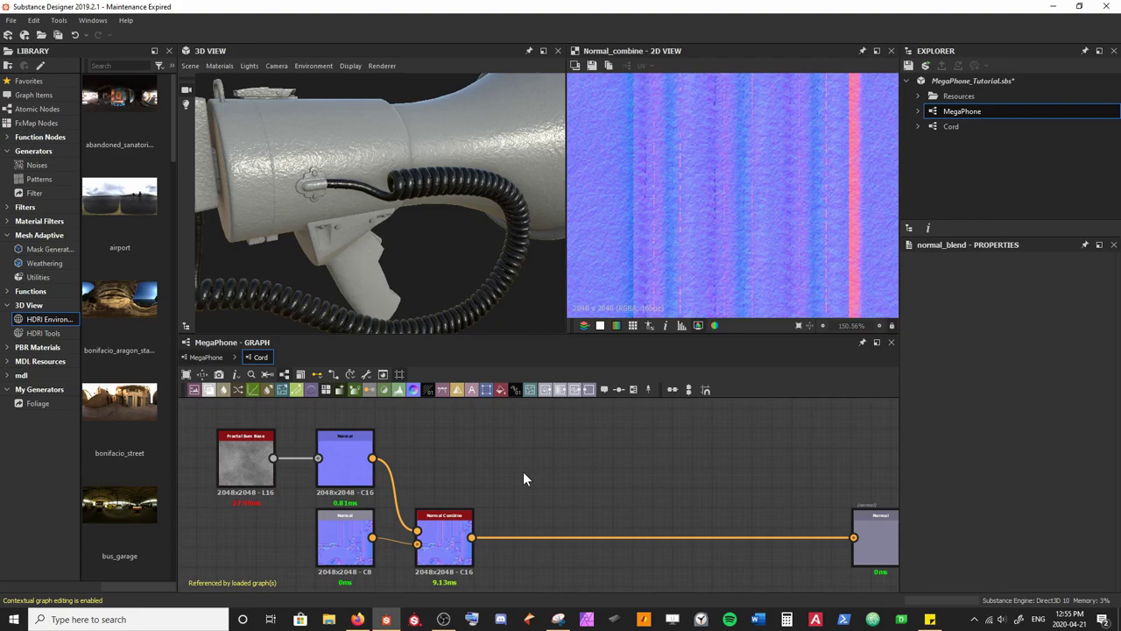
{"action": "key", "text": "ctrl+s"}
Step: Insert a Blend node between the Normal Combine node and the Normal output, leaving some space after Normal Combine
{"action": "left_click_drag", "start_coordinate": [567, 164], "coordinate": [617, 165]}
{"action": "scroll", "coordinate": [469, 154], "scroll_direction": "down", "scroll_amount": 3}
{"action": "left_click_drag", "start_coordinate": [480, 164], "coordinate": [448, 157]}
{"action": "scroll", "coordinate": [505, 161], "scroll_direction": "up", "scroll_amount": 5}
{"action": "scroll", "coordinate": [448, 158], "scroll_direction": "up", "scroll_amount": 4}
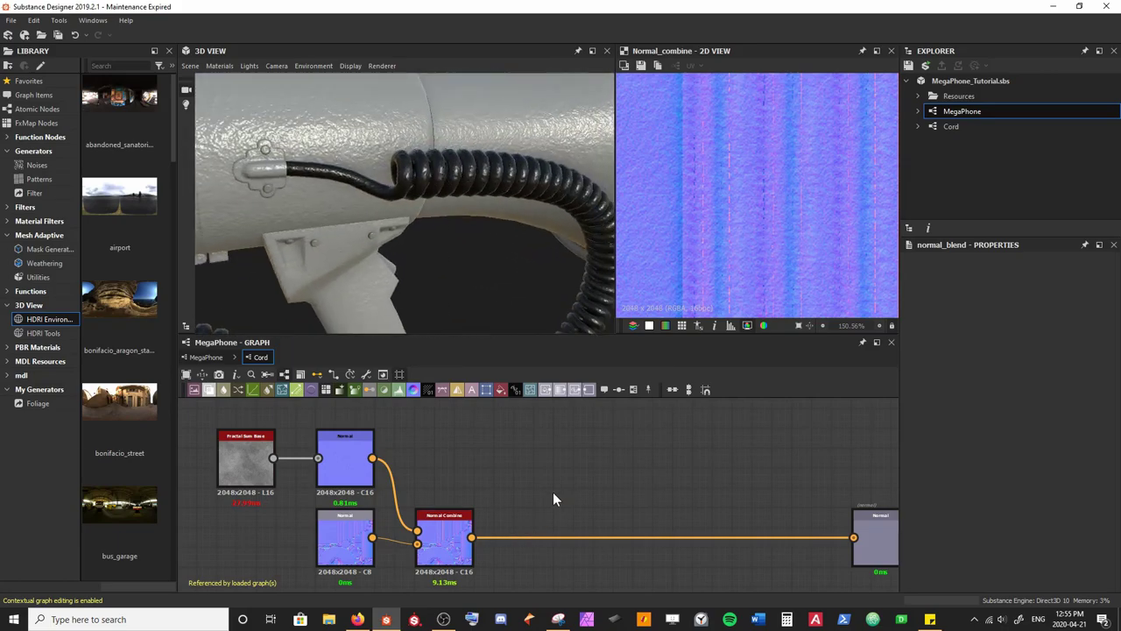
{"action": "middle_click_drag", "start_coordinate": [553, 497], "coordinate": [530, 472]}
{"action": "left_click", "coordinate": [438, 504]}
{"action": "key", "text": "space"}
{"action": "type", "text": "b"}
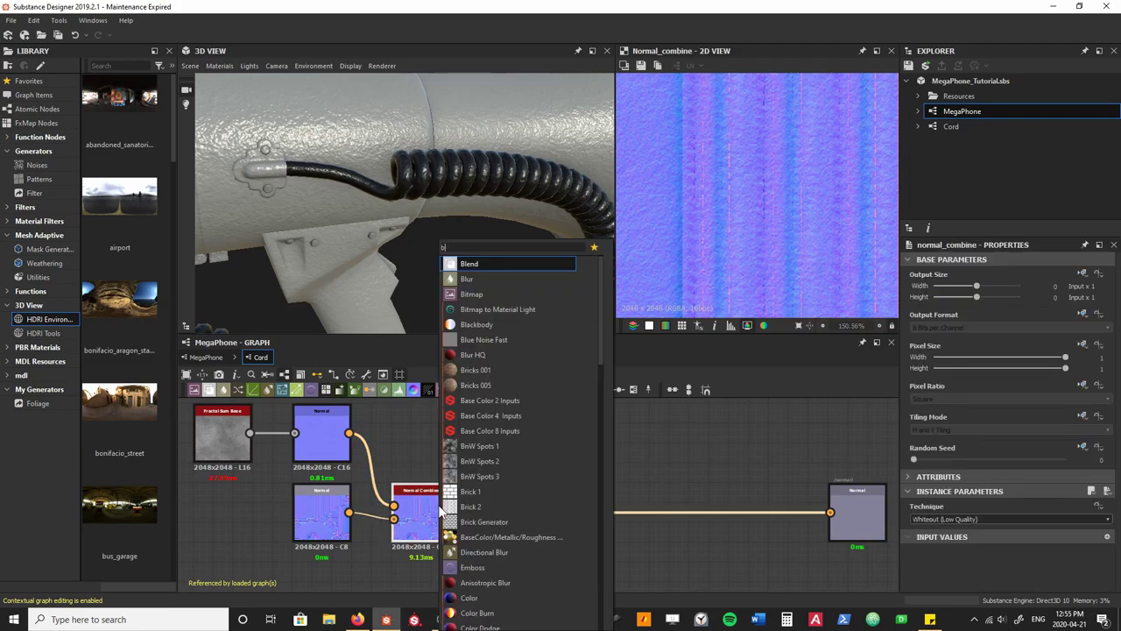
{"action": "key", "text": "Return"}
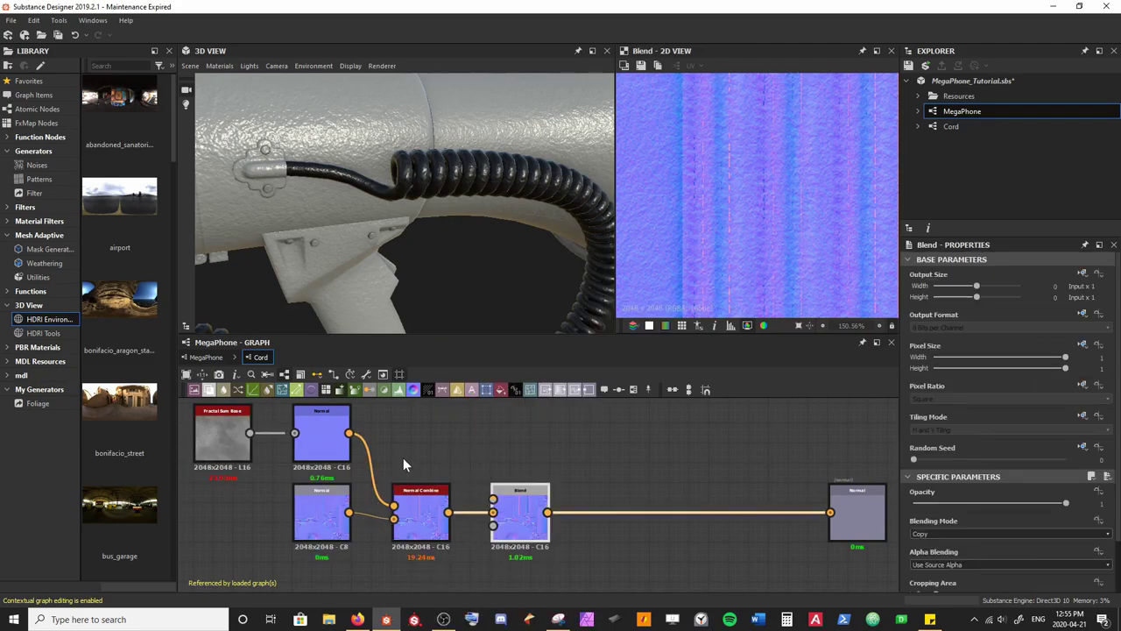
{"action": "left_click_drag", "start_coordinate": [526, 517], "coordinate": [565, 519]}
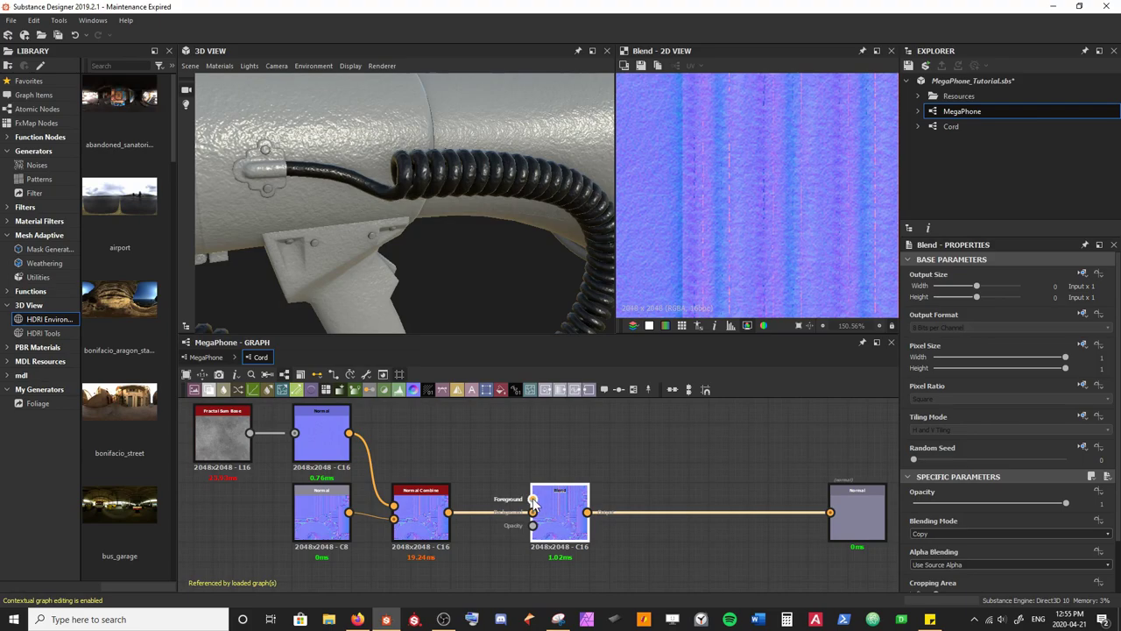
Step: Connect the Color to Mask node's output to the Blend node's opacity input and preview the mask
{"action": "scroll", "coordinate": [430, 510], "scroll_direction": "down", "scroll_amount": 5}
{"action": "middle_click_drag", "start_coordinate": [288, 490], "coordinate": [312, 495]}
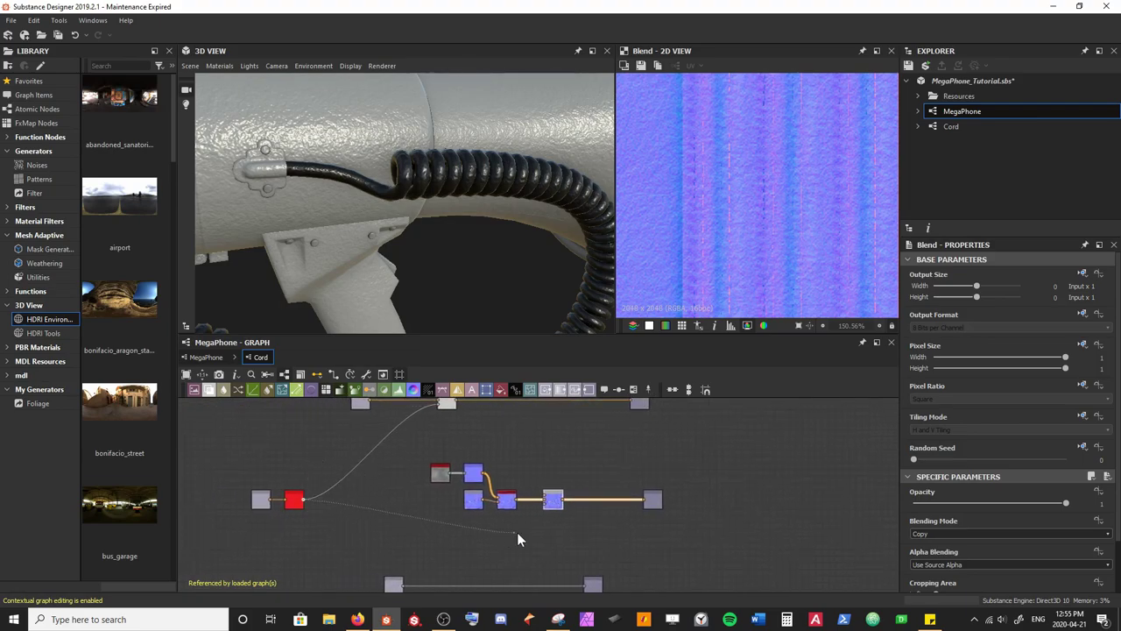
{"action": "scroll", "coordinate": [555, 503], "scroll_direction": "up", "scroll_amount": 4}
{"action": "scroll", "coordinate": [490, 545], "scroll_direction": "up", "scroll_amount": 2}
{"action": "left_click_drag", "start_coordinate": [482, 557], "coordinate": [501, 522]}
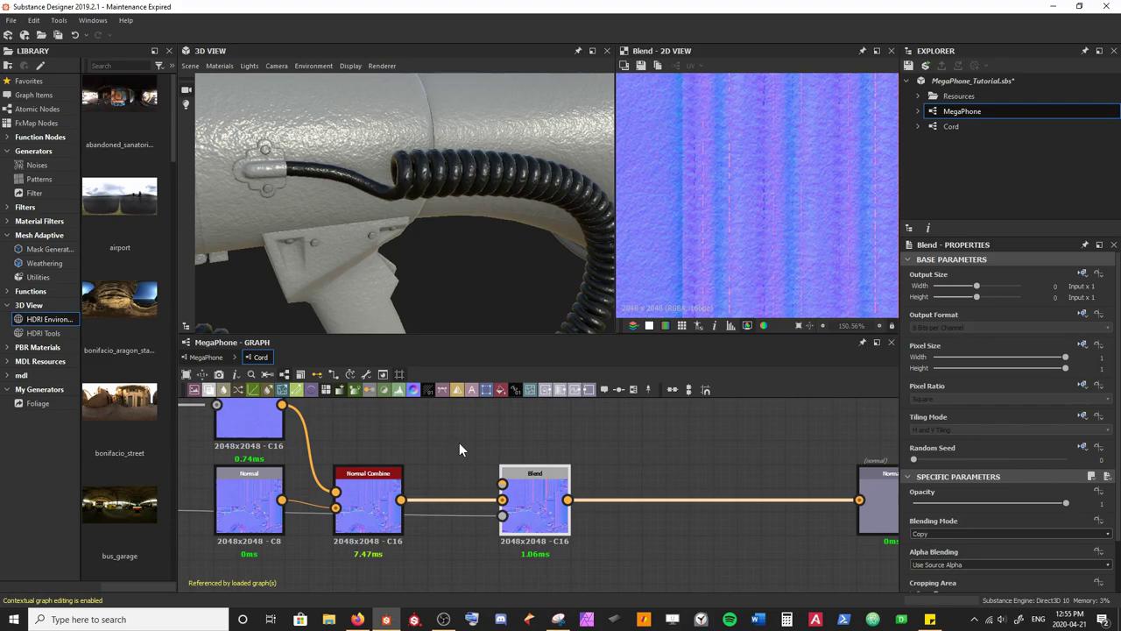
{"action": "double_click", "coordinate": [502, 515]}
{"action": "scroll", "coordinate": [838, 204], "scroll_direction": "down", "scroll_amount": 6}
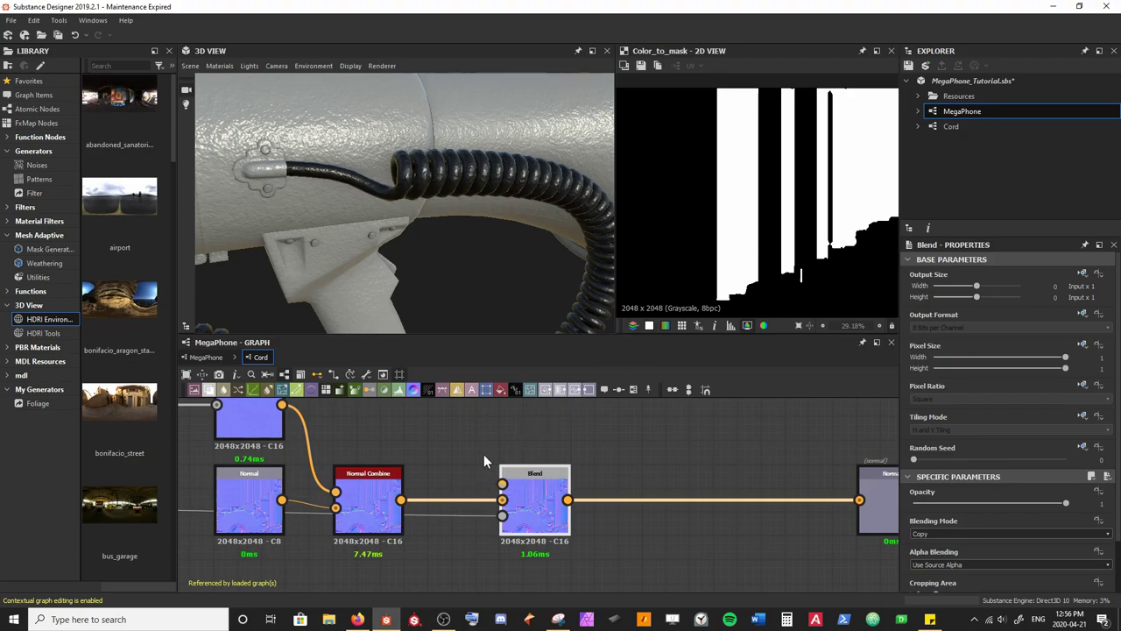
Step: Preview the Normal Combine node and move its link from the Blend node's background input to the foreground input
{"action": "middle_click_drag", "start_coordinate": [429, 475], "coordinate": [459, 493]}
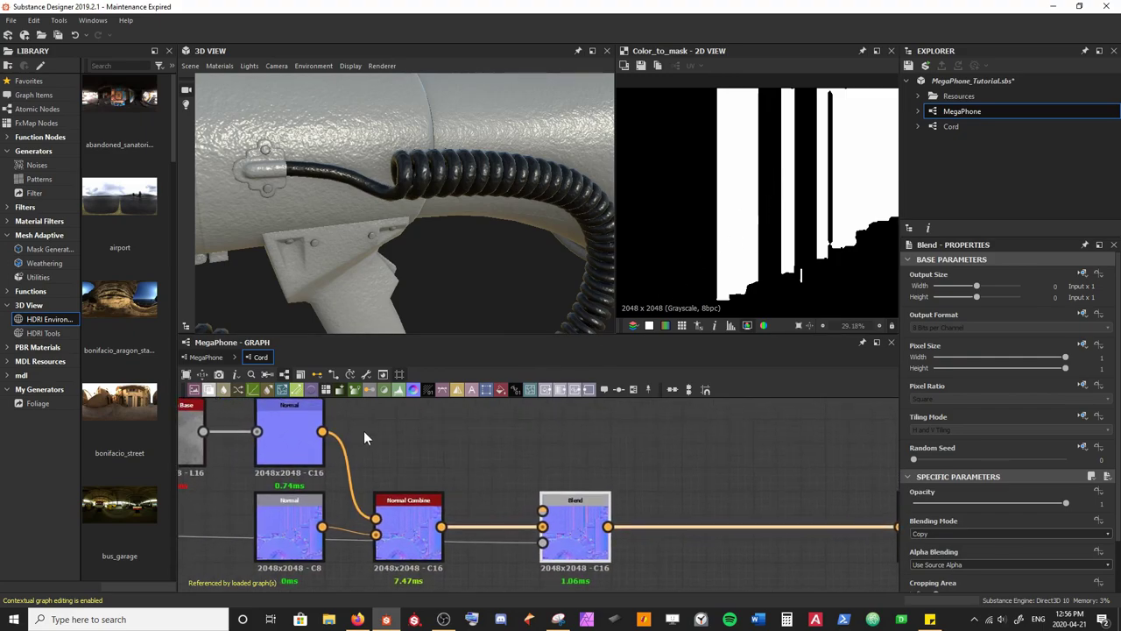
{"action": "double_click", "coordinate": [396, 530]}
{"action": "scroll", "coordinate": [760, 211], "scroll_direction": "up", "scroll_amount": 2}
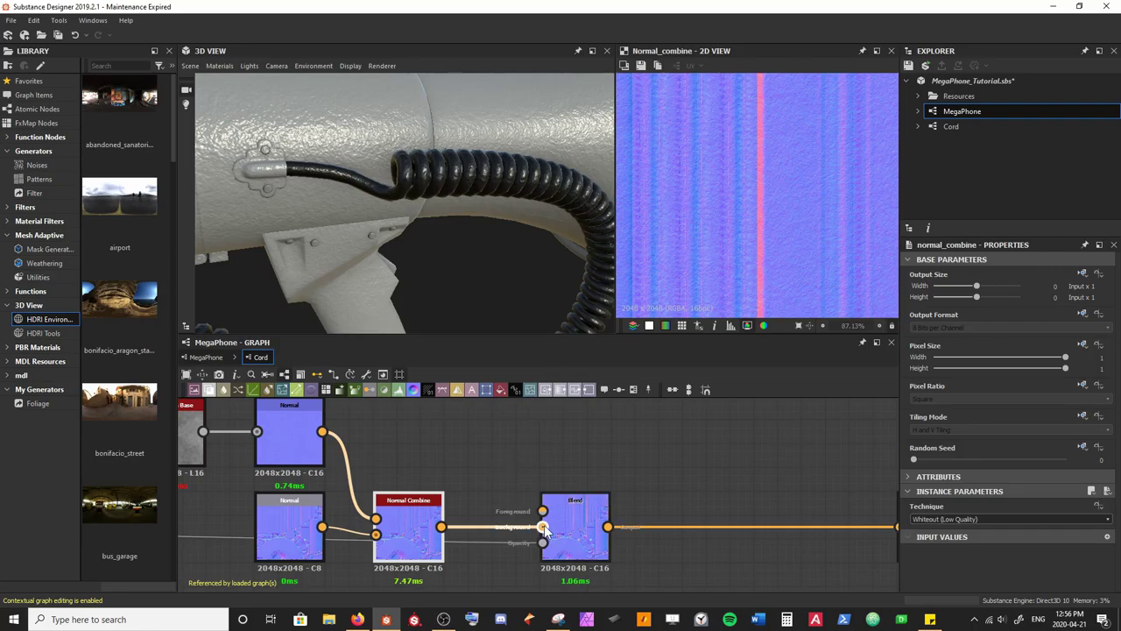
{"action": "mouse_move", "coordinate": [544, 529]}
{"action": "left_mouse_down"}
{"action": "mouse_move", "coordinate": [497, 519]}
{"action": "mouse_move", "coordinate": [488, 497]}
{"action": "mouse_move", "coordinate": [514, 488]}
{"action": "mouse_move", "coordinate": [543, 512]}
{"action": "left_mouse_up"}
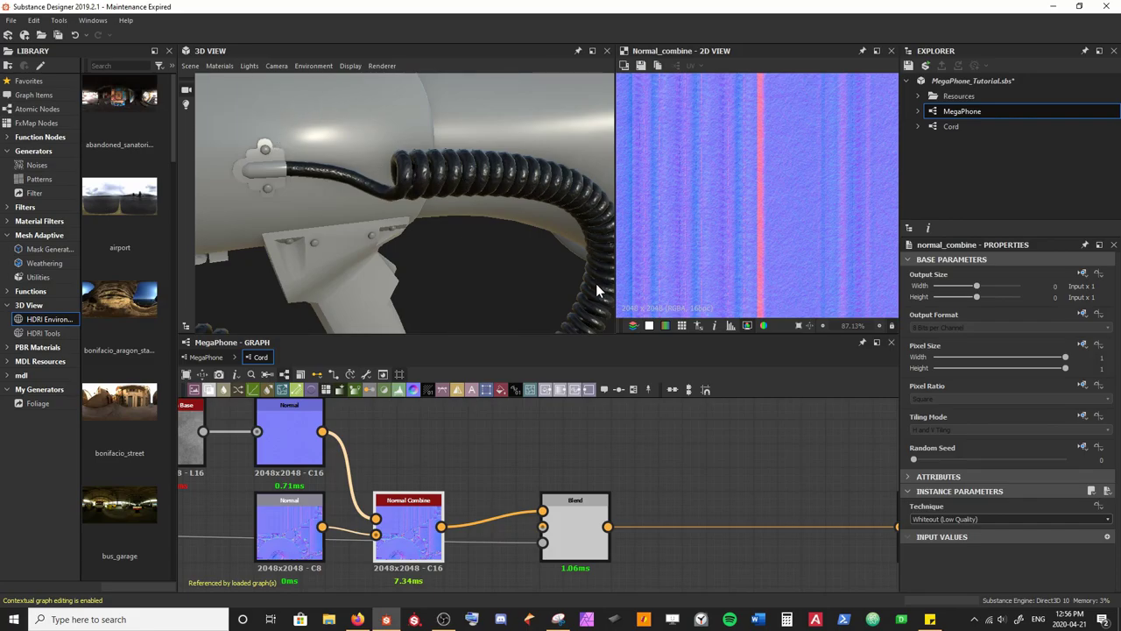
Step: Try feeding the Normal input directly into the Normal output to compare the detail on the megaphone's side control panel
{"action": "scroll", "coordinate": [430, 201], "scroll_direction": "down", "scroll_amount": 2}
{"action": "left_click_drag", "start_coordinate": [430, 206], "coordinate": [315, 207]}
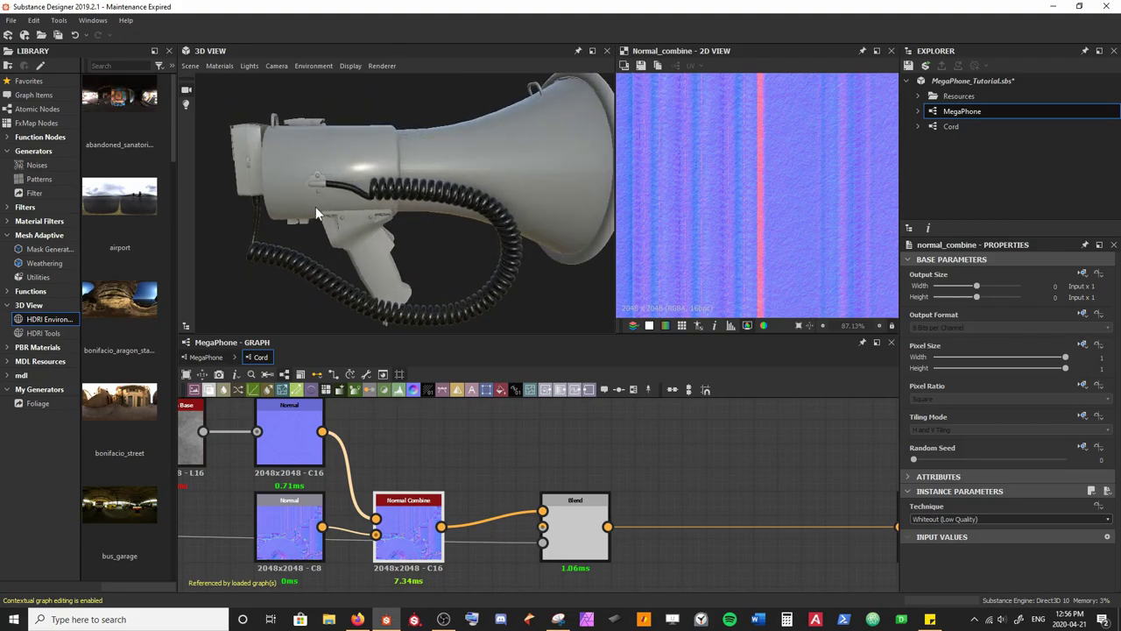
{"action": "left_click_drag", "start_coordinate": [359, 214], "coordinate": [473, 221]}
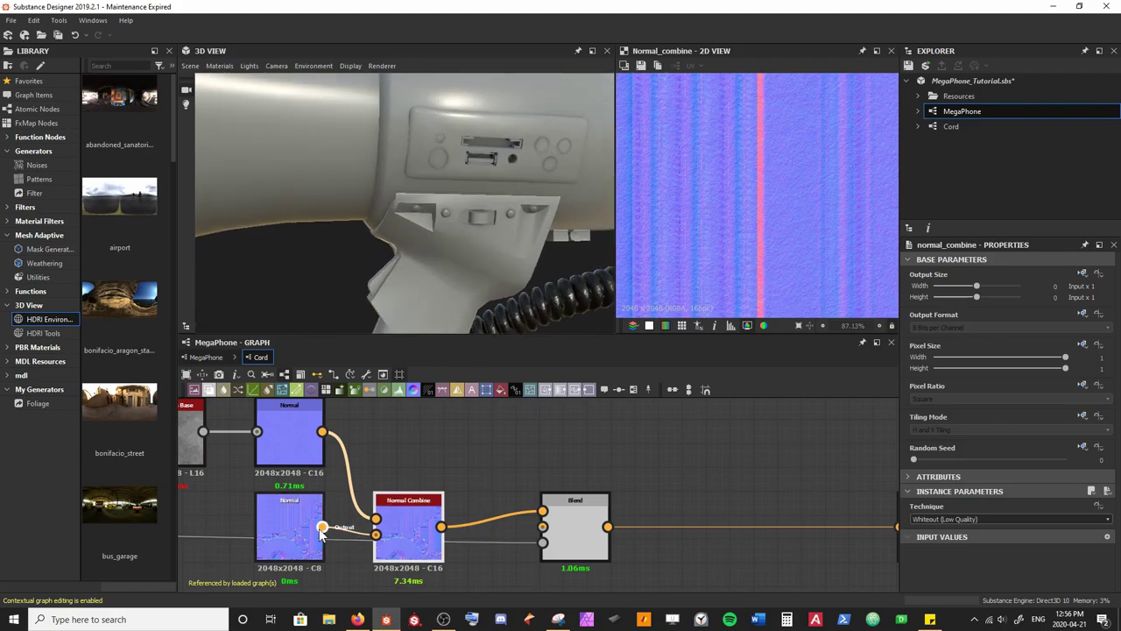
{"action": "left_click_drag", "start_coordinate": [571, 249], "coordinate": [468, 197]}
{"action": "left_click", "coordinate": [388, 527]}
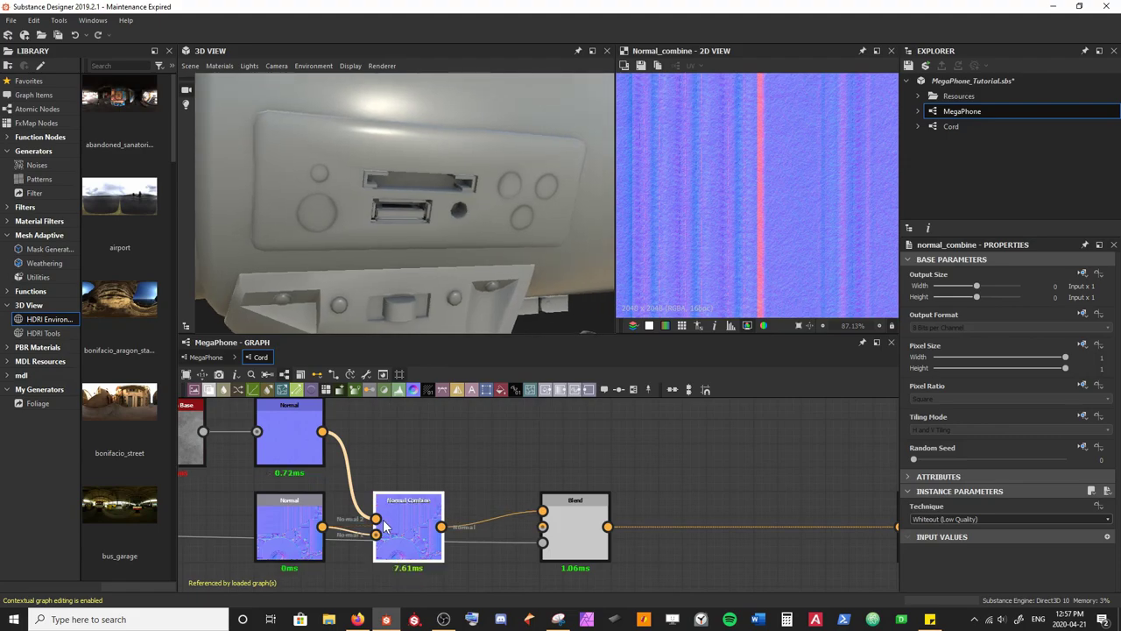
{"action": "left_click_drag", "start_coordinate": [322, 527], "coordinate": [601, 455]}
{"action": "key", "text": "Return"}
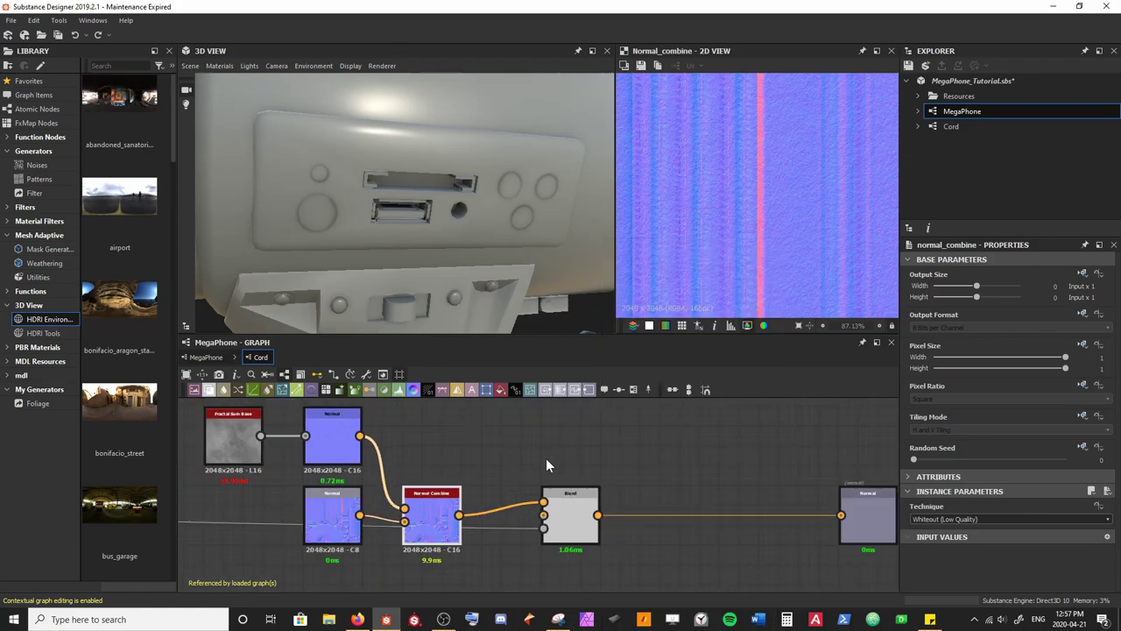
{"action": "scroll", "coordinate": [546, 456], "scroll_direction": "down", "scroll_amount": 3}
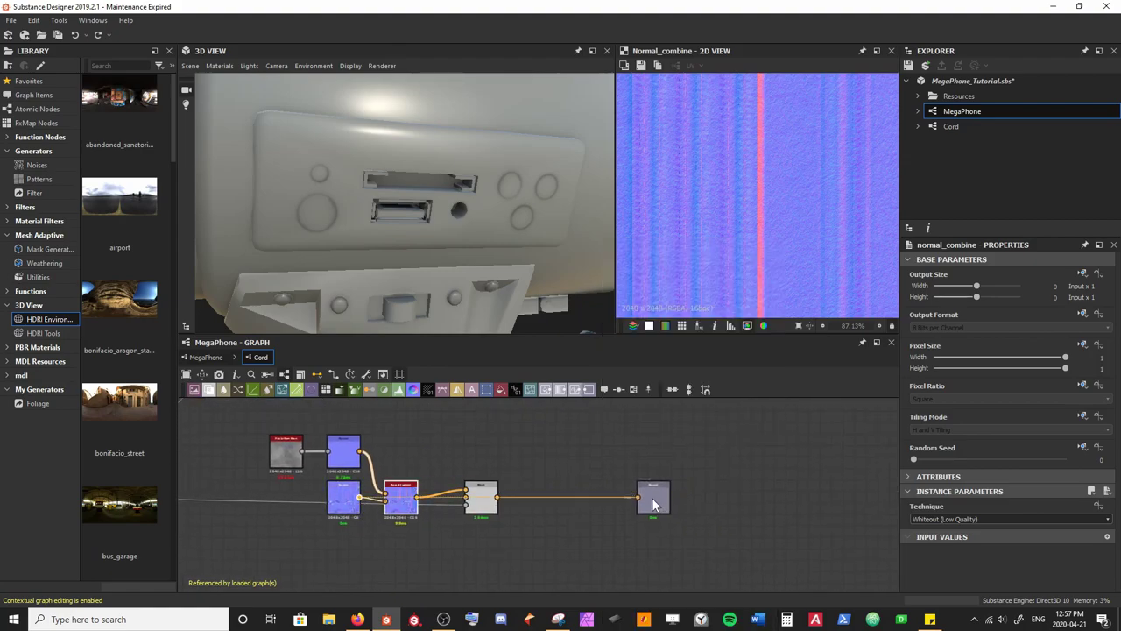
{"action": "left_click_drag", "start_coordinate": [596, 307], "coordinate": [448, 213]}
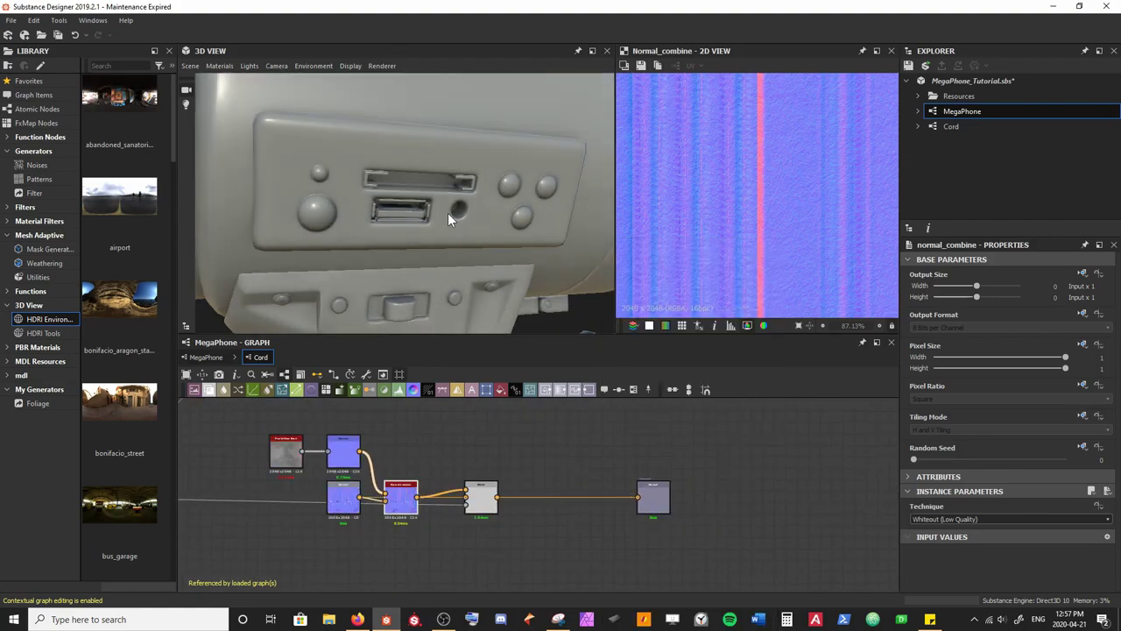
{"action": "scroll", "coordinate": [494, 558], "scroll_direction": "up", "scroll_amount": 4}
{"action": "scroll", "coordinate": [497, 485], "scroll_direction": "down", "scroll_amount": 3}
{"action": "scroll", "coordinate": [496, 485], "scroll_direction": "up", "scroll_amount": 2}
{"action": "left_click_drag", "start_coordinate": [515, 502], "coordinate": [613, 473]}
{"action": "middle_click_drag", "start_coordinate": [496, 465], "coordinate": [516, 467]}
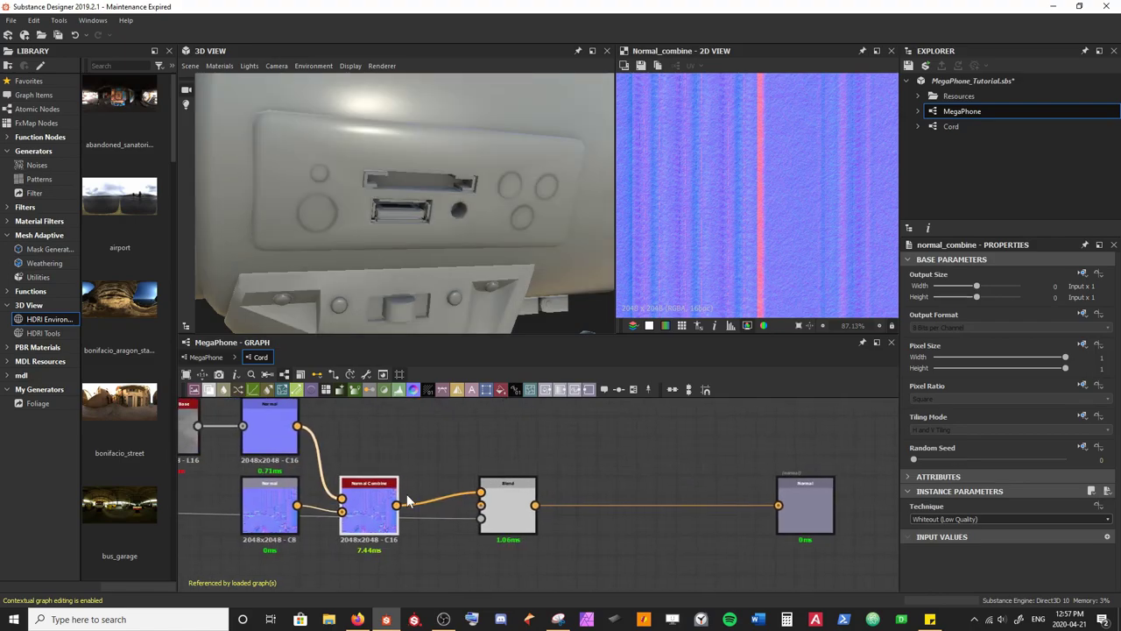
Step: Connect the Normal input to the Blend node's background input and preview the blended normal map up close
{"action": "double_click", "coordinate": [515, 508]}
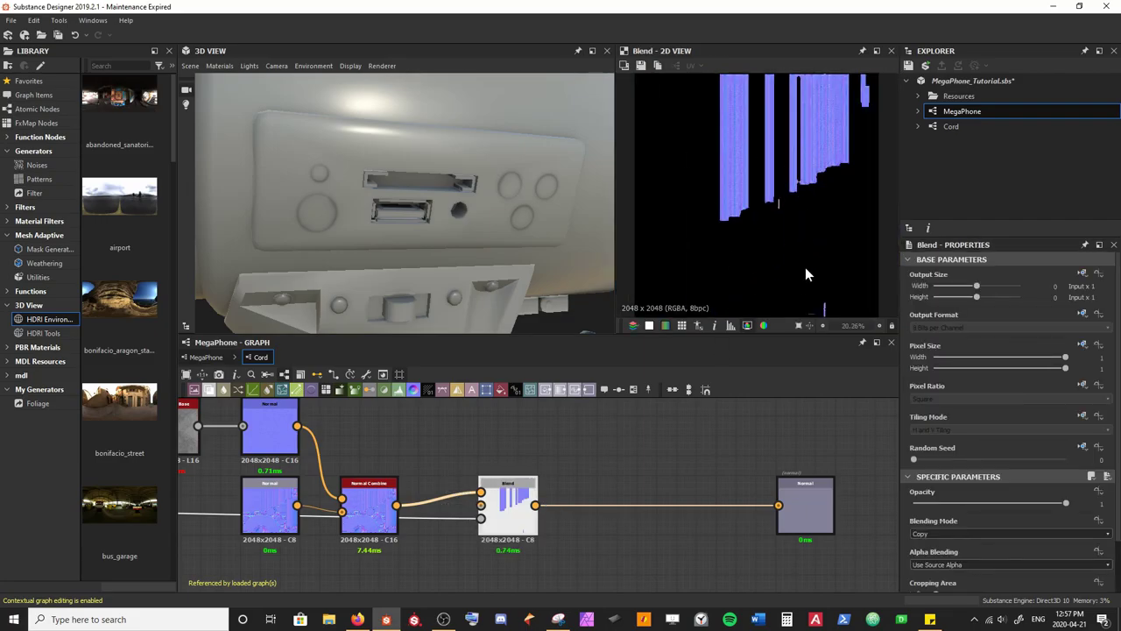
{"action": "scroll", "coordinate": [506, 226], "scroll_direction": "down", "scroll_amount": 5}
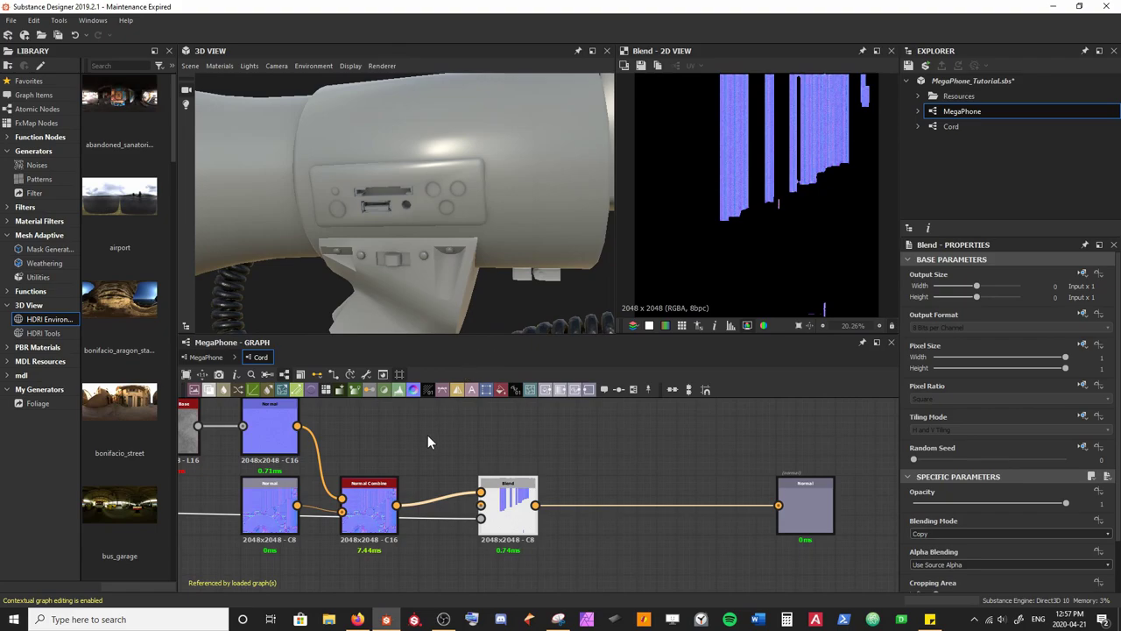
{"action": "scroll", "coordinate": [371, 500], "scroll_direction": "up", "scroll_amount": 2}
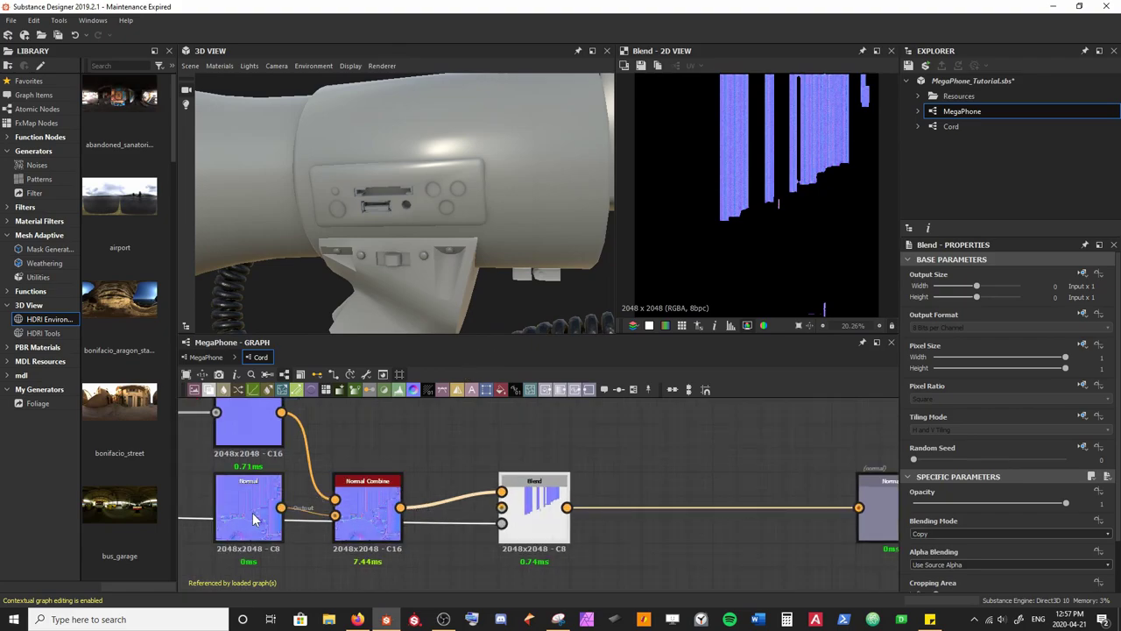
{"action": "double_click", "coordinate": [254, 518]}
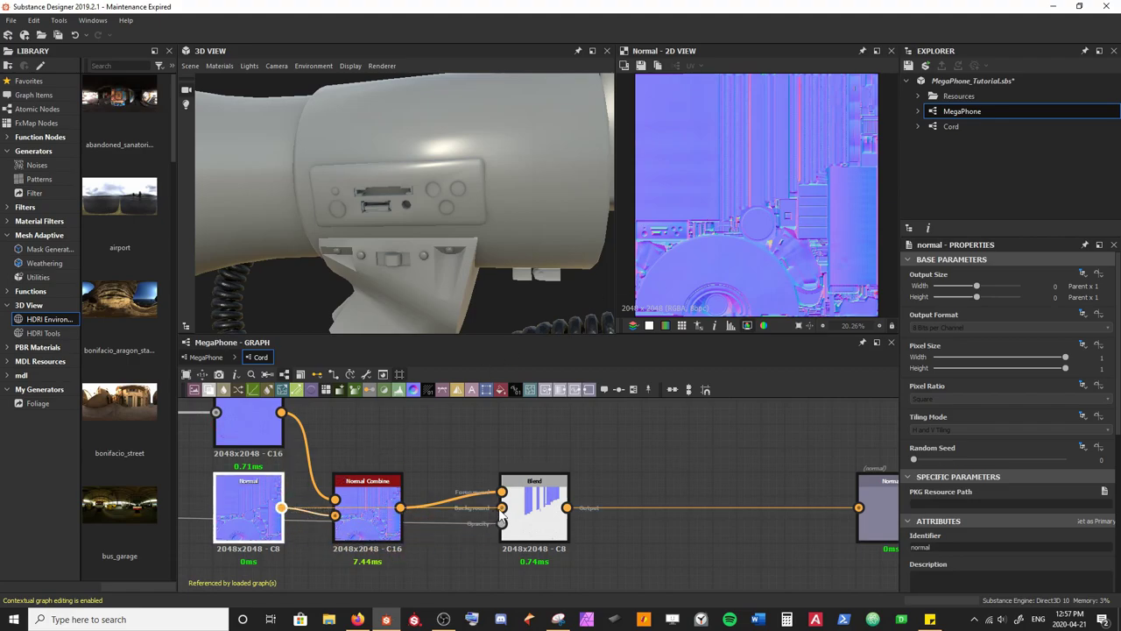
{"action": "double_click", "coordinate": [543, 534]}
{"action": "scroll", "coordinate": [739, 134], "scroll_direction": "up", "scroll_amount": 3}
{"action": "scroll", "coordinate": [724, 165], "scroll_direction": "up", "scroll_amount": 3}
{"action": "scroll", "coordinate": [734, 158], "scroll_direction": "down", "scroll_amount": 3}
{"action": "scroll", "coordinate": [741, 185], "scroll_direction": "up", "scroll_amount": 4}
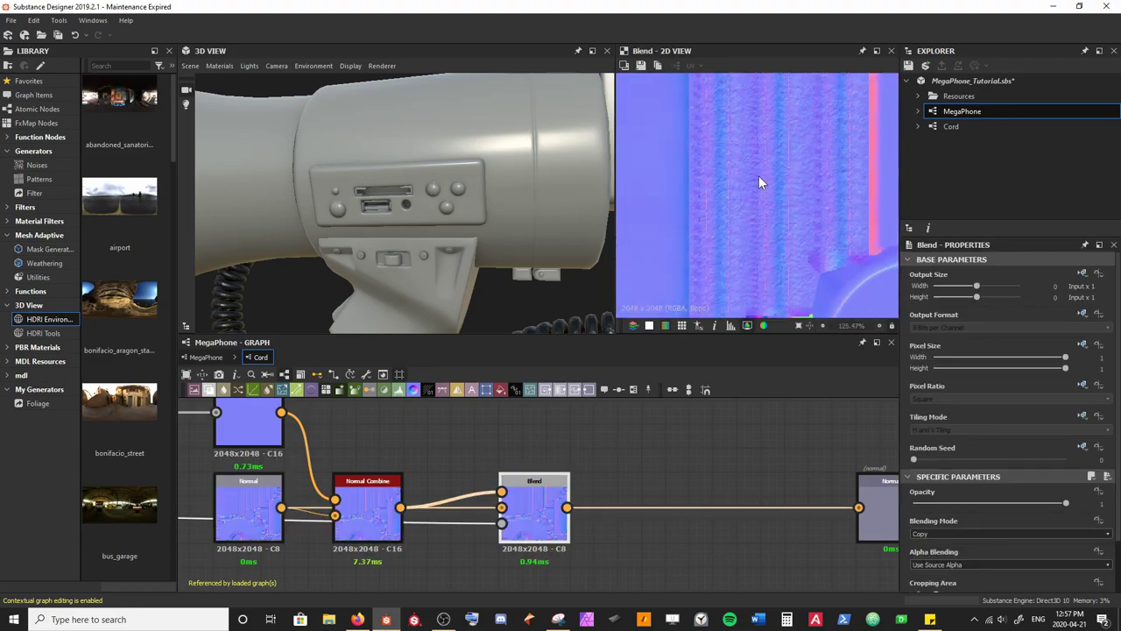
Step: Inspect the cord on the model and compare the color mask, the Normal input and the Blend result
{"action": "left_click_drag", "start_coordinate": [435, 186], "coordinate": [369, 190]}
{"action": "left_click_drag", "start_coordinate": [283, 184], "coordinate": [465, 248]}
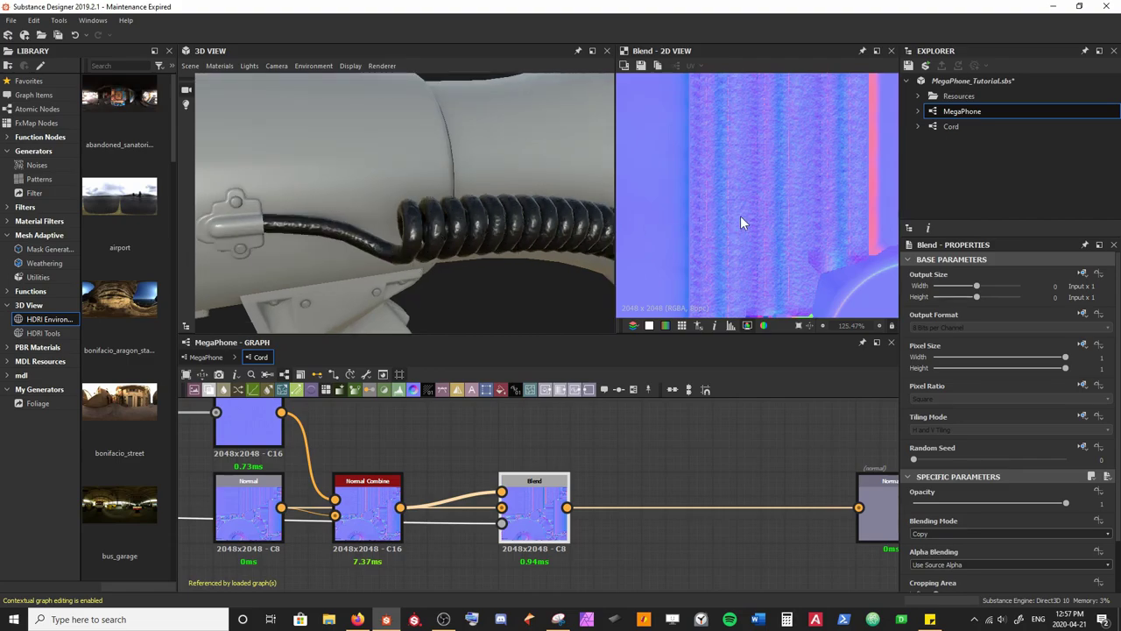
{"action": "scroll", "coordinate": [736, 219], "scroll_direction": "down", "scroll_amount": 3}
{"action": "left_click", "coordinate": [504, 524]}
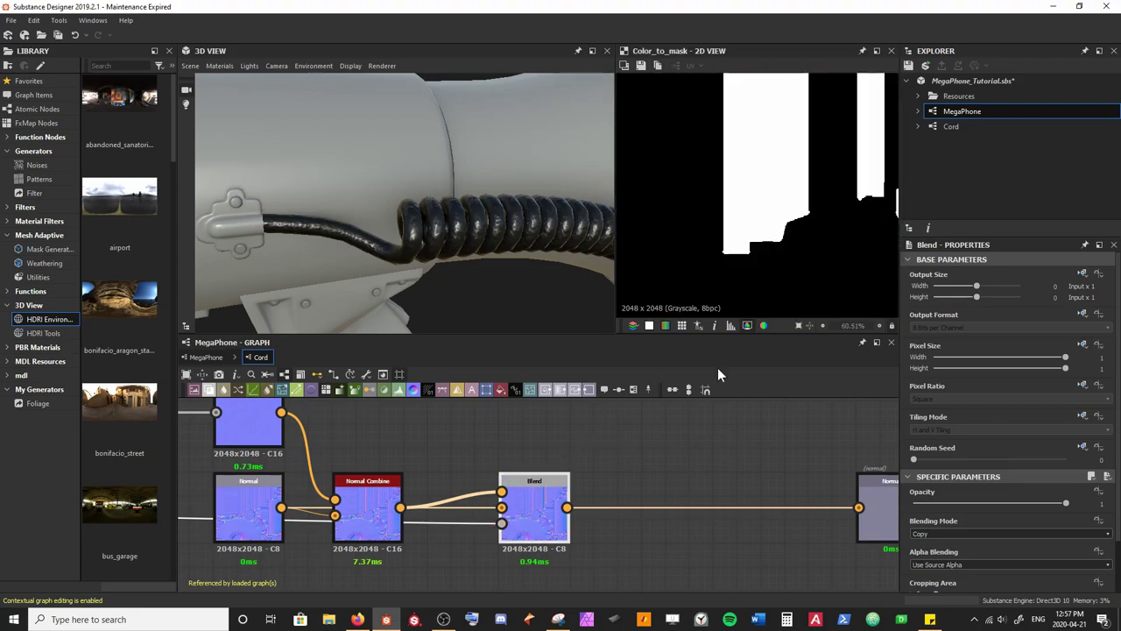
{"action": "scroll", "coordinate": [715, 104], "scroll_direction": "down", "scroll_amount": 2}
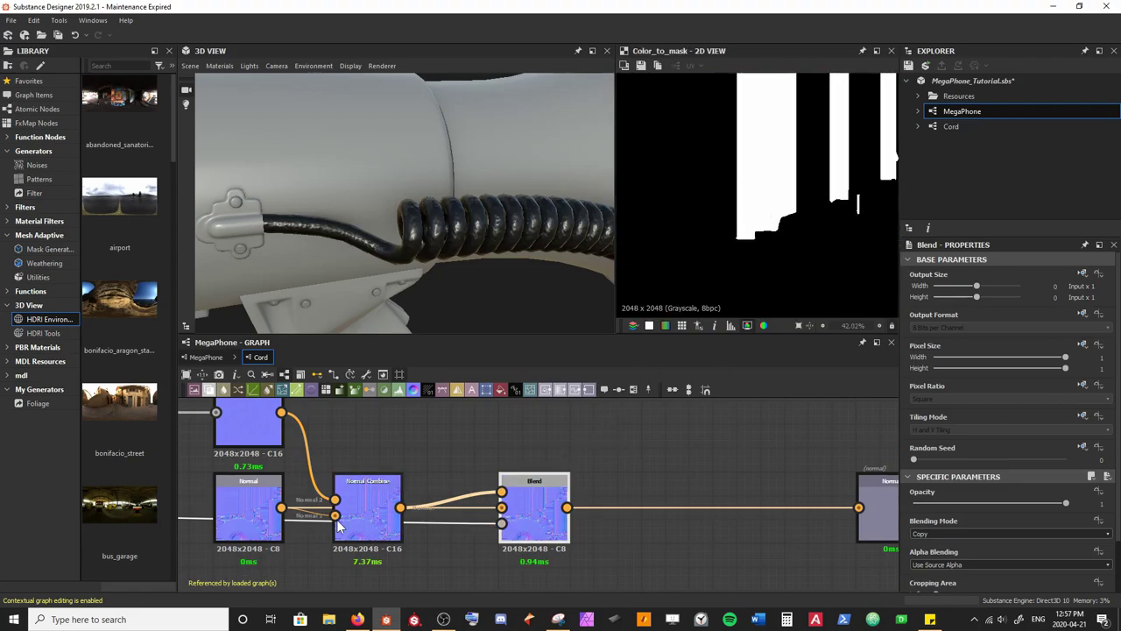
{"action": "double_click", "coordinate": [268, 522]}
{"action": "scroll", "coordinate": [706, 133], "scroll_direction": "down", "scroll_amount": 2}
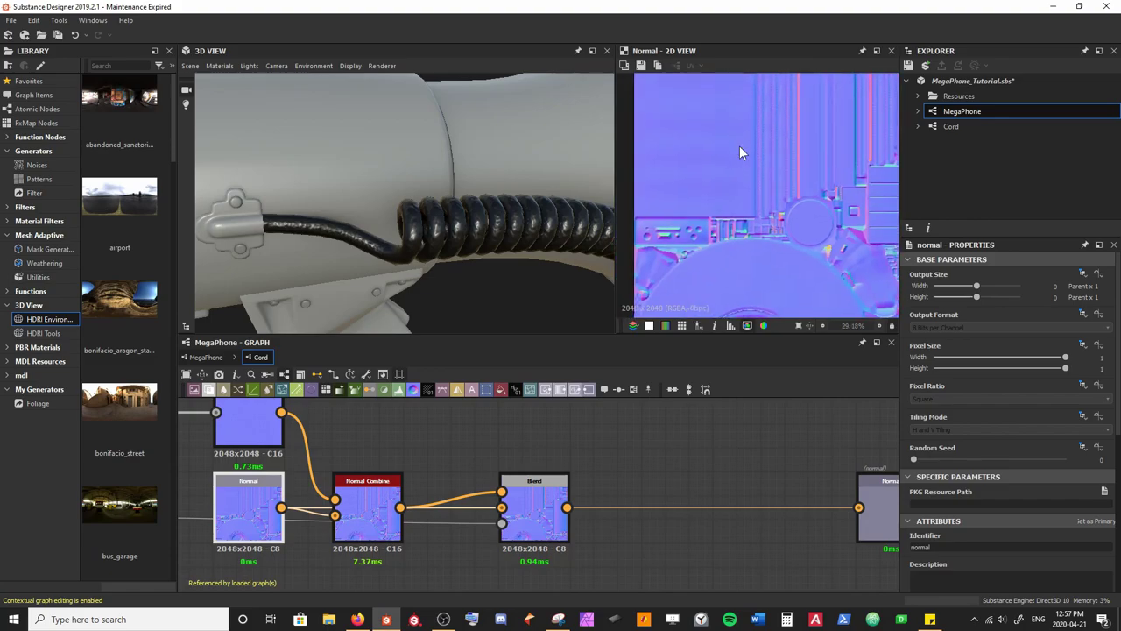
{"action": "double_click", "coordinate": [535, 509]}
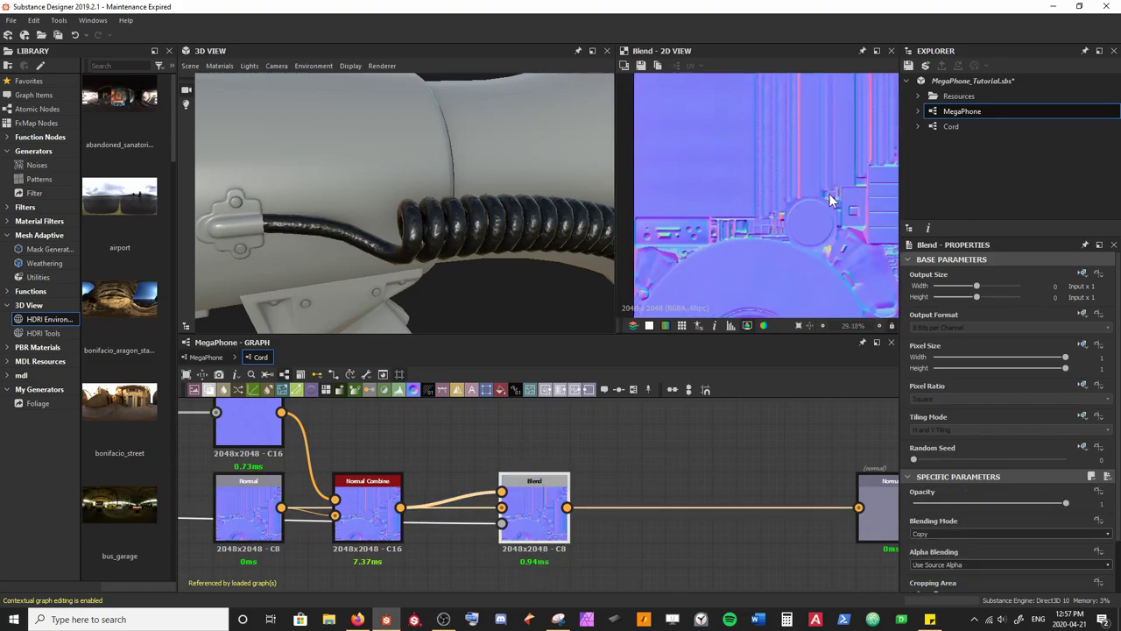
Step: Examine the cord's shine on the model and the Roughness and other untouched connections below the normal nodes
{"action": "scroll", "coordinate": [491, 227], "scroll_direction": "down", "scroll_amount": 5}
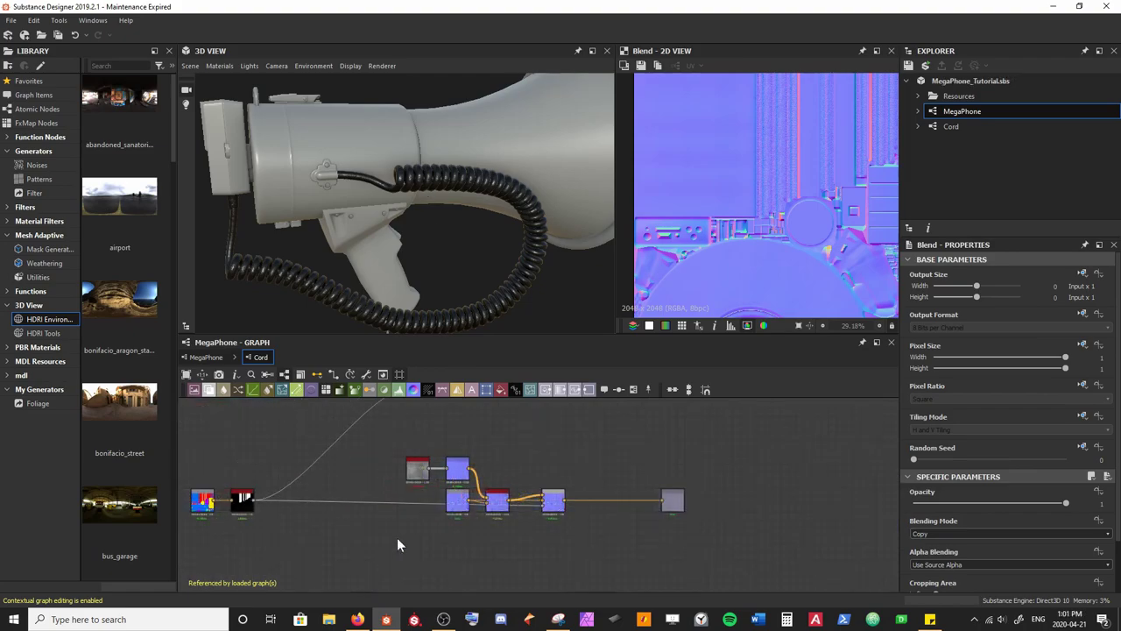
{"action": "scroll", "coordinate": [397, 537], "scroll_direction": "down", "scroll_amount": 4}
{"action": "middle_click_drag", "start_coordinate": [416, 541], "coordinate": [412, 472]}
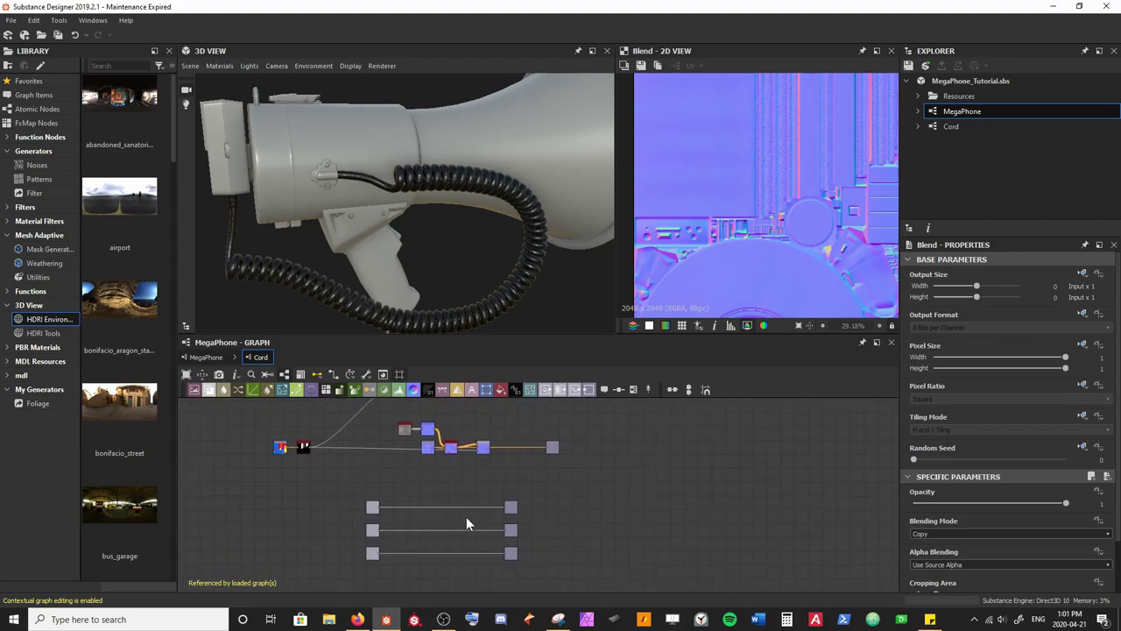
{"action": "scroll", "coordinate": [517, 541], "scroll_direction": "up", "scroll_amount": 4}
{"action": "middle_click_drag", "start_coordinate": [503, 533], "coordinate": [604, 515]}
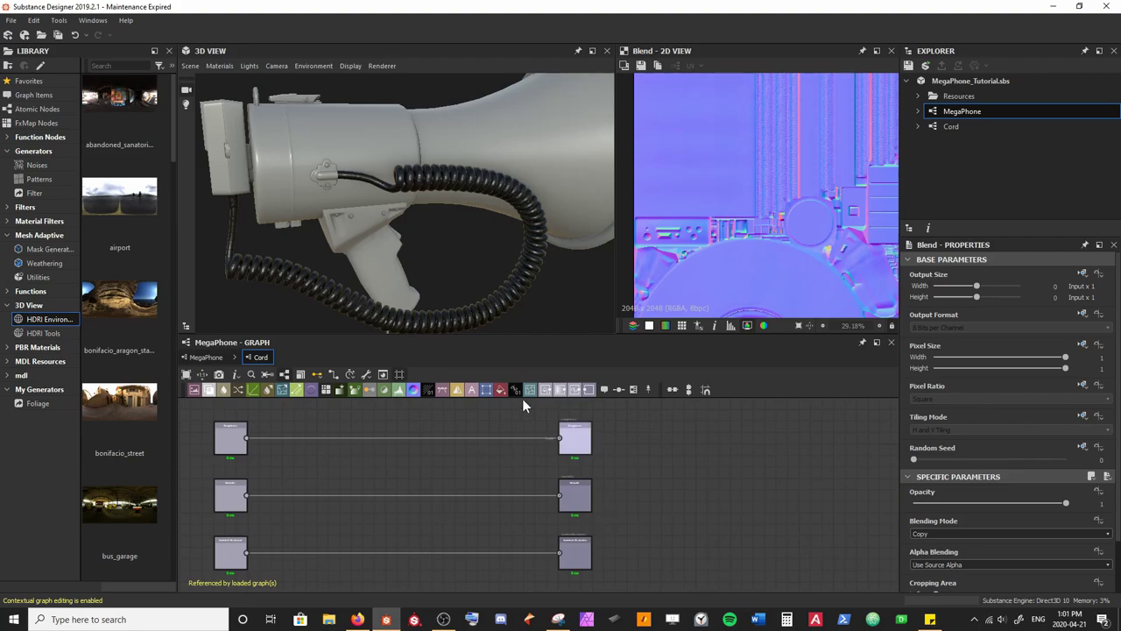
{"action": "left_click_drag", "start_coordinate": [305, 268], "coordinate": [421, 289]}
{"action": "scroll", "coordinate": [327, 262], "scroll_direction": "up", "scroll_amount": 3}
{"action": "middle_click_drag", "start_coordinate": [259, 527], "coordinate": [312, 500]}
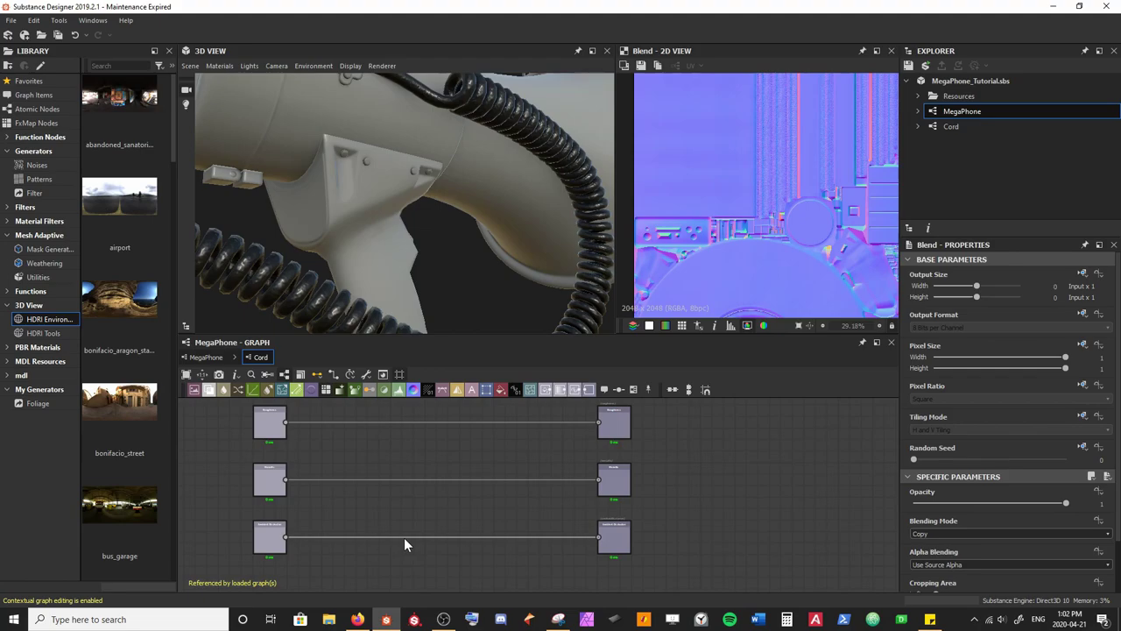
{"action": "scroll", "coordinate": [411, 531], "scroll_direction": "down", "scroll_amount": 2}
{"action": "middle_click_drag", "start_coordinate": [401, 467], "coordinate": [407, 537]}
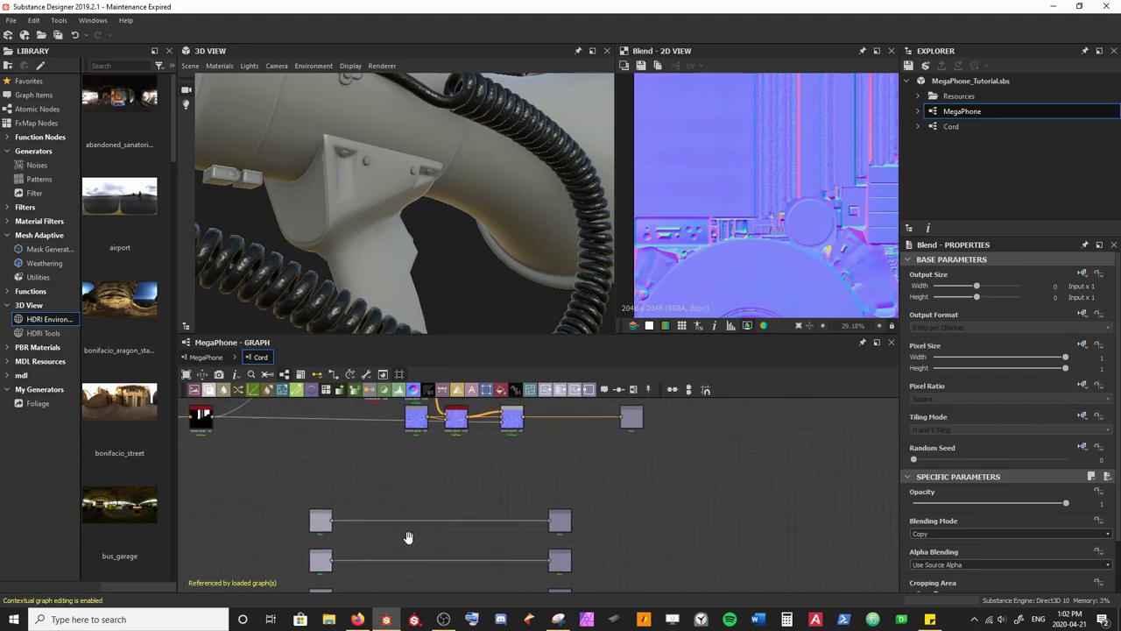
Step: Move the Roughness input and output nodes up together, and place the Roughness output farther from its input
{"action": "left_click_drag", "start_coordinate": [264, 495], "coordinate": [565, 495]}
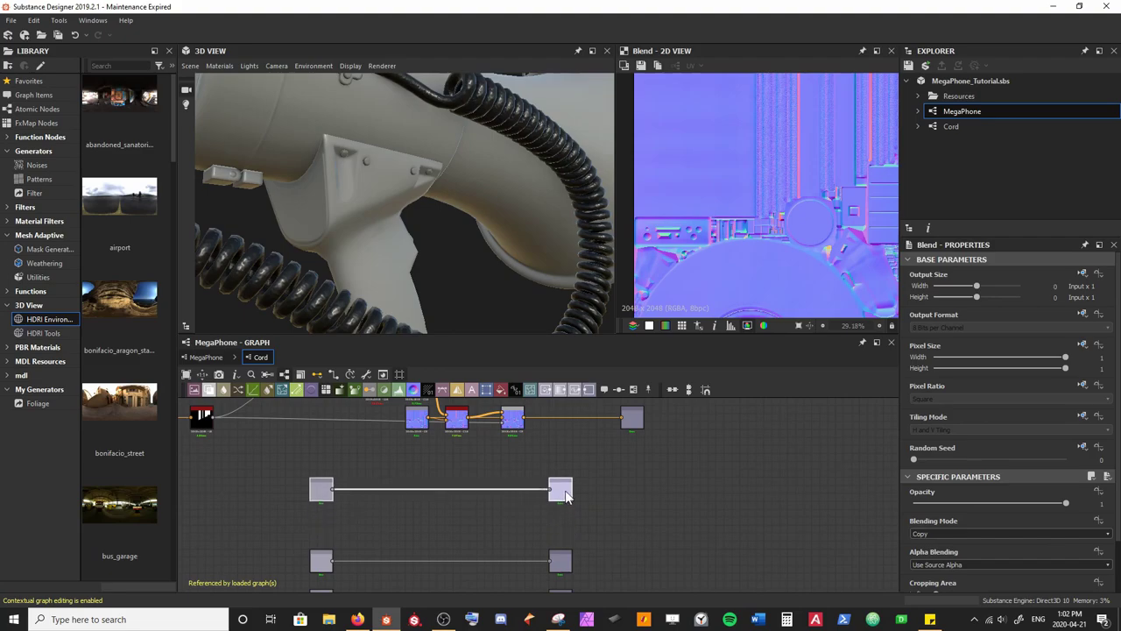
{"action": "left_click", "coordinate": [611, 509]}
{"action": "scroll", "coordinate": [611, 509], "scroll_direction": "up", "scroll_amount": 3}
{"action": "middle_click_drag", "start_coordinate": [582, 502], "coordinate": [525, 543]}
{"action": "left_click_drag", "start_coordinate": [460, 529], "coordinate": [825, 524]}
{"action": "left_click", "coordinate": [640, 483]}
Step: Move the normal detail nodes, from Fractal Sum Base to Blend, away from the Normal output to leave more room
{"action": "scroll", "coordinate": [587, 481], "scroll_direction": "down", "scroll_amount": 2}
{"action": "middle_click_drag", "start_coordinate": [586, 481], "coordinate": [581, 506]}
{"action": "scroll", "coordinate": [581, 503], "scroll_direction": "down", "scroll_amount": 2}
{"action": "left_click_drag", "start_coordinate": [326, 410], "coordinate": [432, 470]}
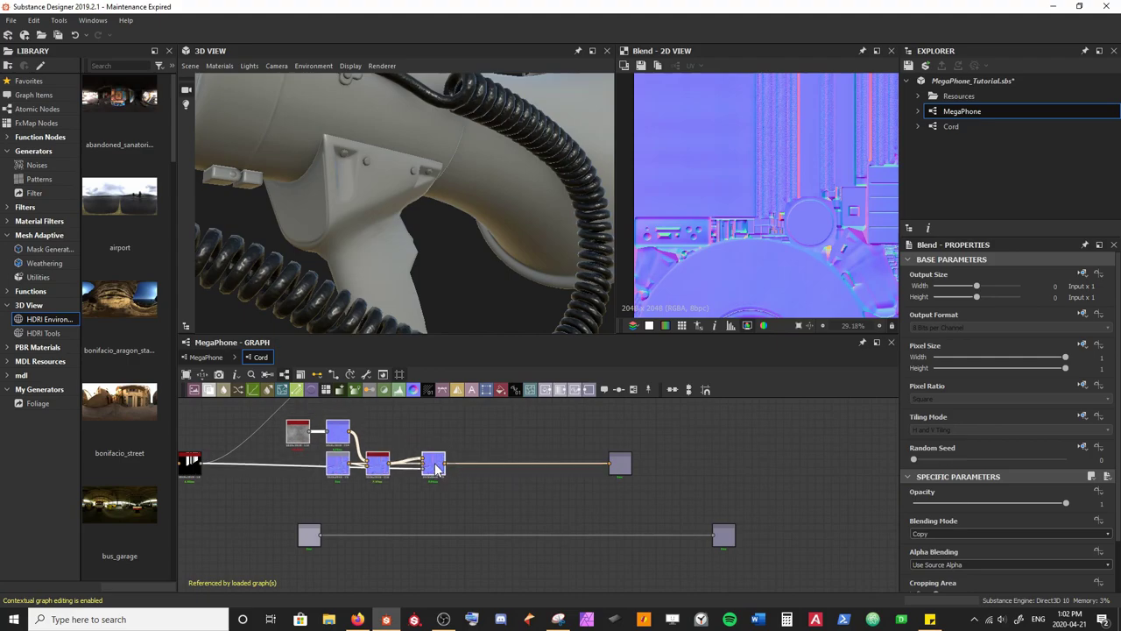
{"action": "left_click", "coordinate": [430, 483]}
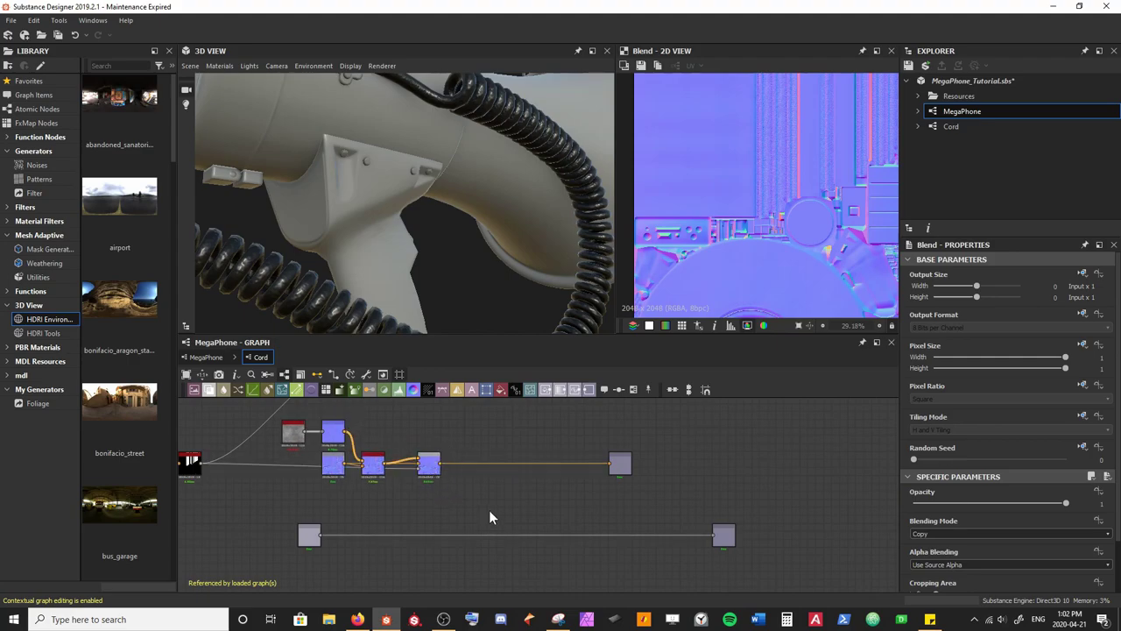
Step: Add a Curvature Smooth node below the normal Blend, feed it the Blend's output and preview the curvature
{"action": "scroll", "coordinate": [488, 517], "scroll_direction": "up", "scroll_amount": 2}
{"action": "key", "text": "space"}
{"action": "type", "text": "curv"}
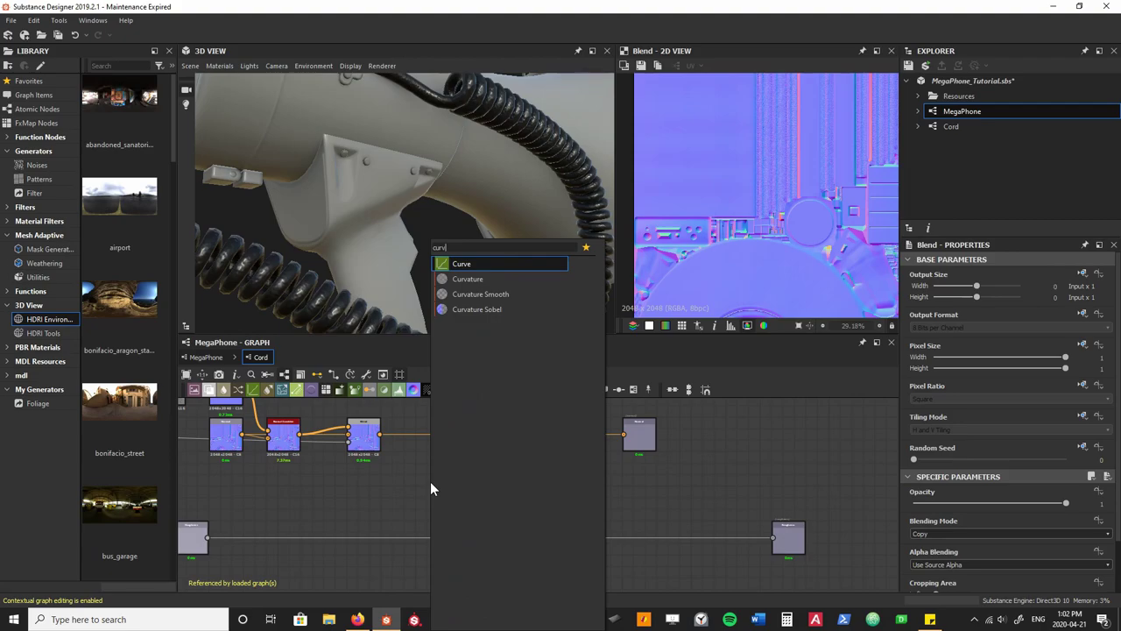
{"action": "key", "text": "Down"}
{"action": "key", "text": "Down"}
{"action": "key", "text": "Return"}
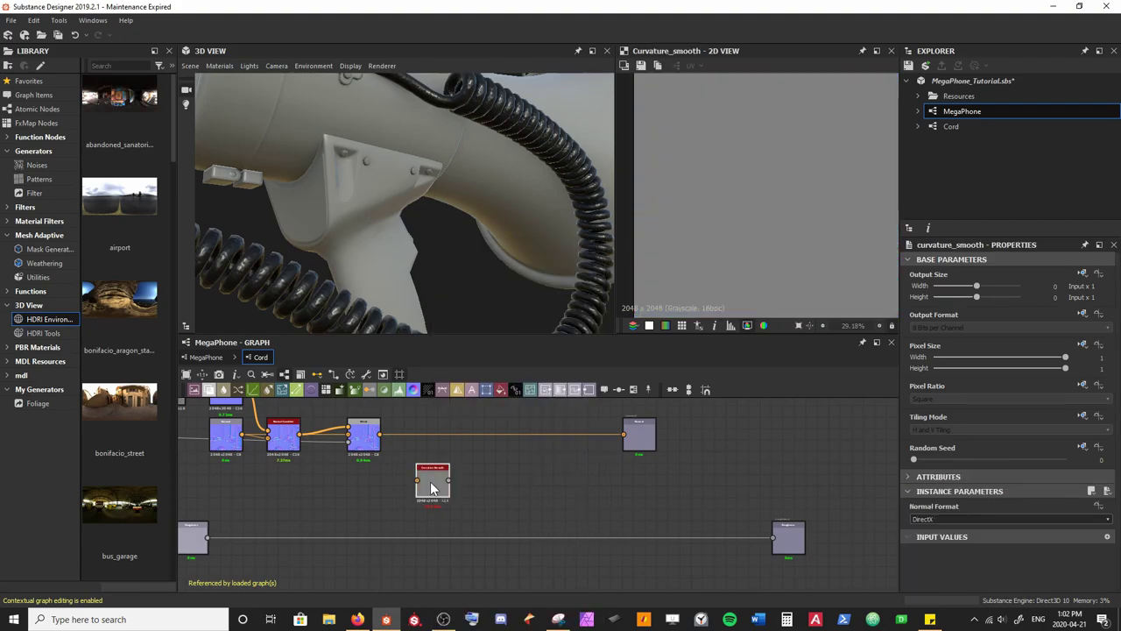
{"action": "scroll", "coordinate": [374, 450], "scroll_direction": "up", "scroll_amount": 2}
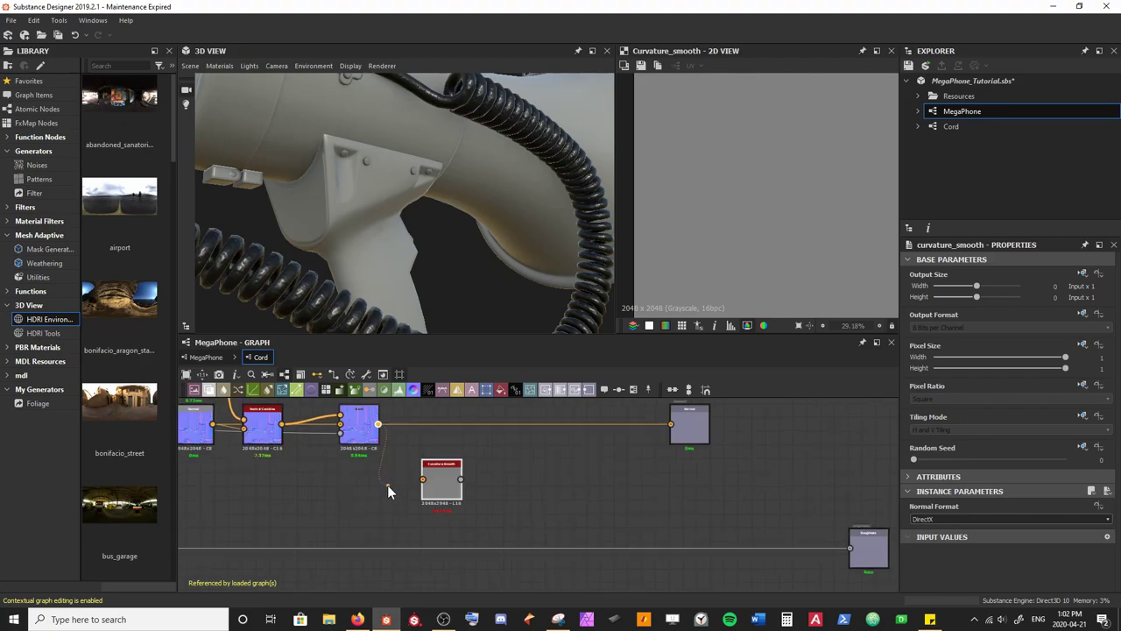
{"action": "left_click_drag", "start_coordinate": [376, 412], "coordinate": [429, 479]}
{"action": "scroll", "coordinate": [807, 166], "scroll_direction": "up", "scroll_amount": 10}
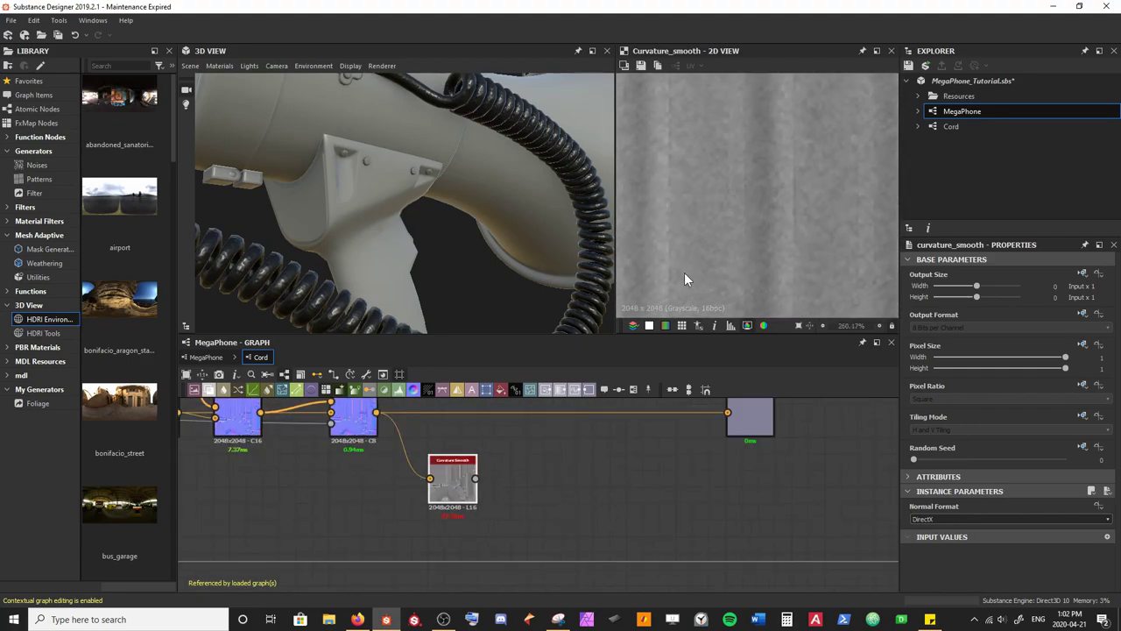
Step: Insert a Blend node between the Roughness input and output, and connect Curvature Smooth to its foreground input
{"action": "middle_click_drag", "start_coordinate": [601, 465], "coordinate": [454, 485]}
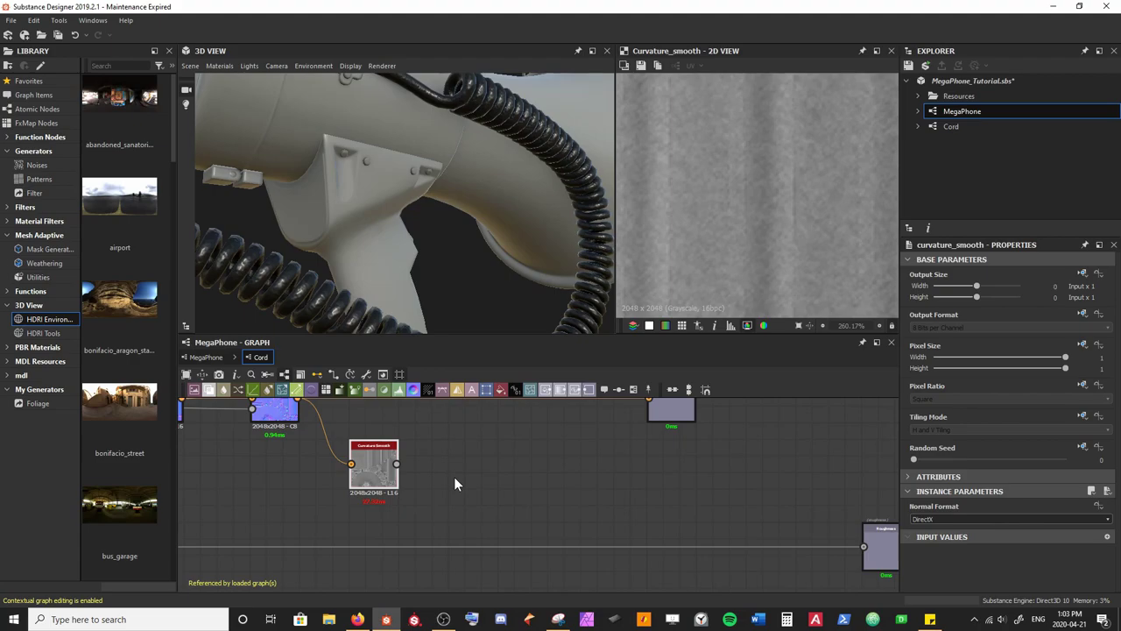
{"action": "key", "text": "space"}
{"action": "type", "text": "blend"}
{"action": "key", "text": "Return"}
{"action": "left_click_drag", "start_coordinate": [452, 548], "coordinate": [570, 548]}
{"action": "left_click_drag", "start_coordinate": [387, 448], "coordinate": [539, 519]}
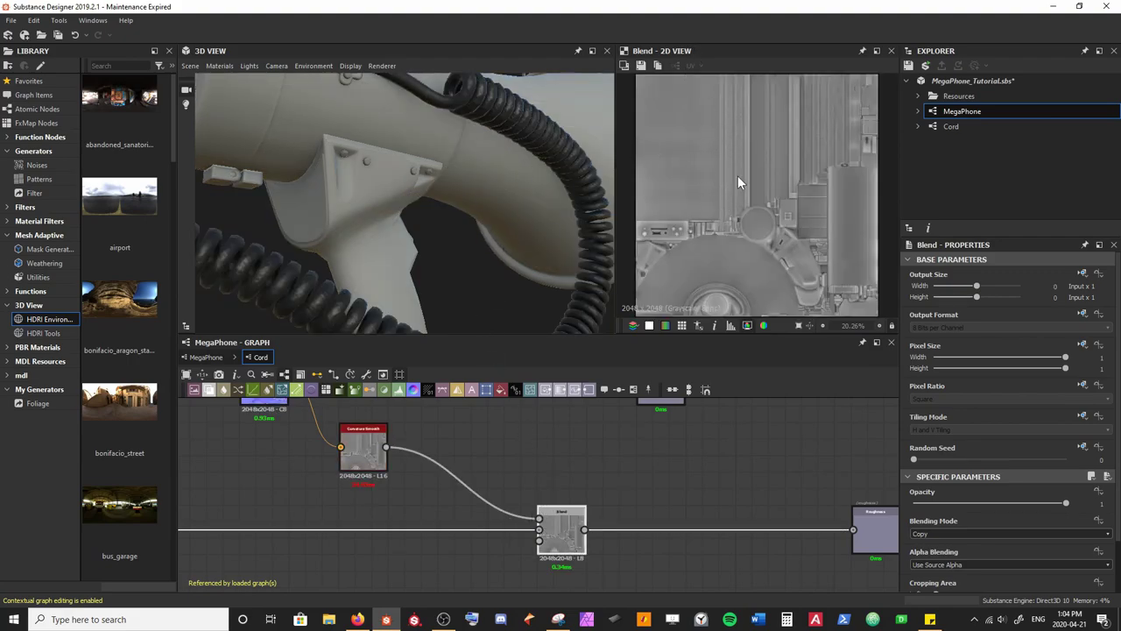
Step: Connect the cord mask to the Roughness Blend's opacity input so the curvature affects only the cord
{"action": "left_click_drag", "start_coordinate": [489, 127], "coordinate": [405, 204]}
{"action": "scroll", "coordinate": [605, 507], "scroll_direction": "down", "scroll_amount": 3}
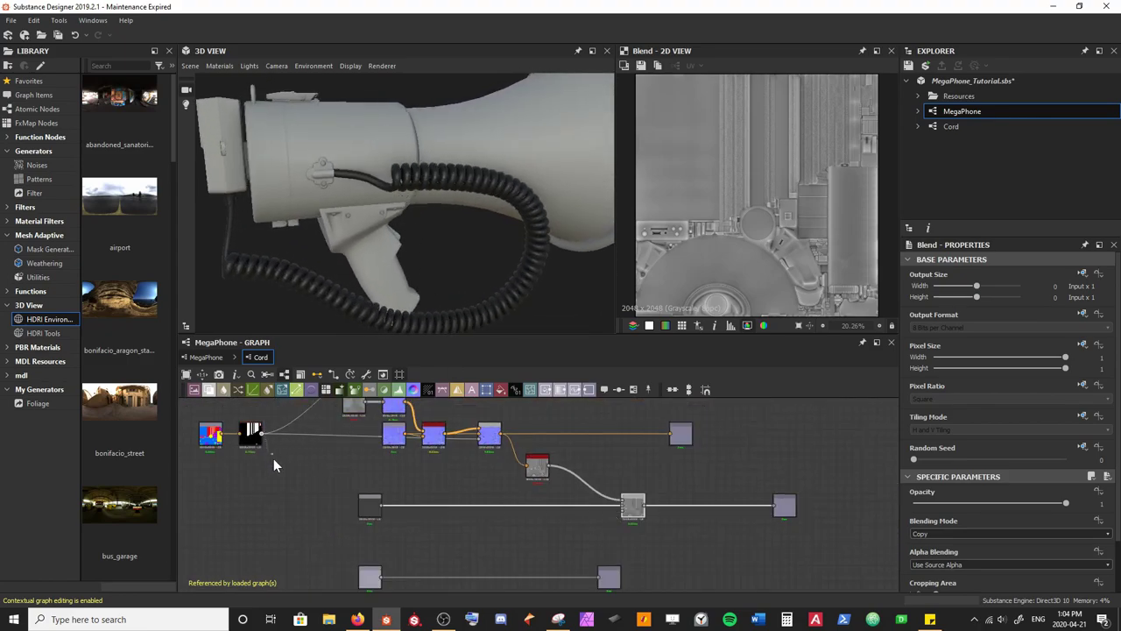
{"action": "scroll", "coordinate": [632, 516], "scroll_direction": "up", "scroll_amount": 3}
{"action": "left_click_drag", "start_coordinate": [530, 545], "coordinate": [636, 513]}
{"action": "left_click_drag", "start_coordinate": [494, 131], "coordinate": [462, 151]}
{"action": "left_click_drag", "start_coordinate": [317, 156], "coordinate": [425, 138]}
{"action": "left_click_drag", "start_coordinate": [272, 262], "coordinate": [354, 194]}
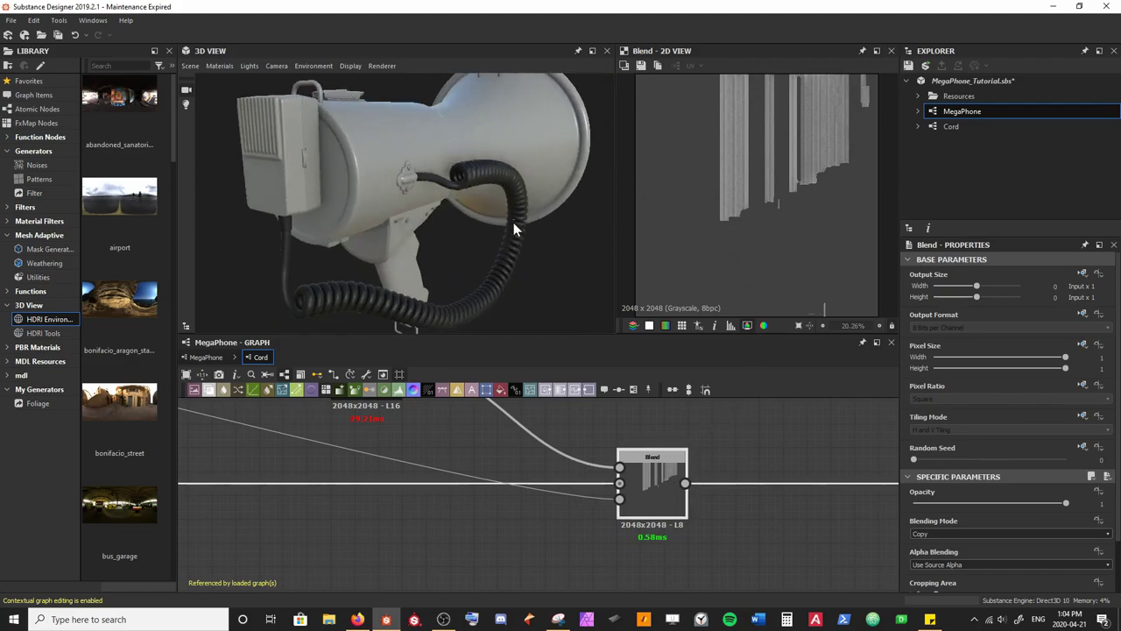
Step: Insert a Levels node between Curvature Smooth and the Roughness Blend
{"action": "scroll", "coordinate": [518, 226], "scroll_direction": "up", "scroll_amount": 10}
{"action": "mouse_move", "coordinate": [394, 182]}
{"action": "left_mouse_down"}
{"action": "mouse_move", "coordinate": [349, 201]}
{"action": "mouse_move", "coordinate": [361, 184]}
{"action": "mouse_move", "coordinate": [325, 164]}
{"action": "mouse_move", "coordinate": [396, 149]}
{"action": "mouse_move", "coordinate": [412, 175]}
{"action": "left_mouse_up"}
{"action": "middle_click_drag", "start_coordinate": [464, 412], "coordinate": [557, 491]}
{"action": "left_click", "coordinate": [500, 511]}
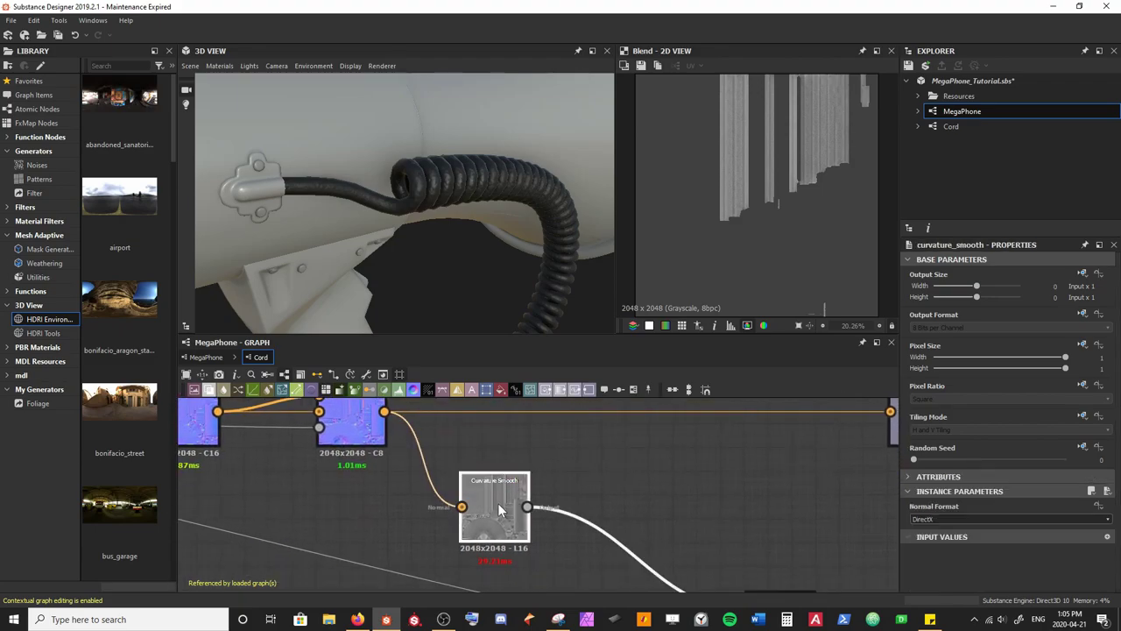
{"action": "key", "text": "space"}
{"action": "type", "text": "levels"}
{"action": "key", "text": "Return"}
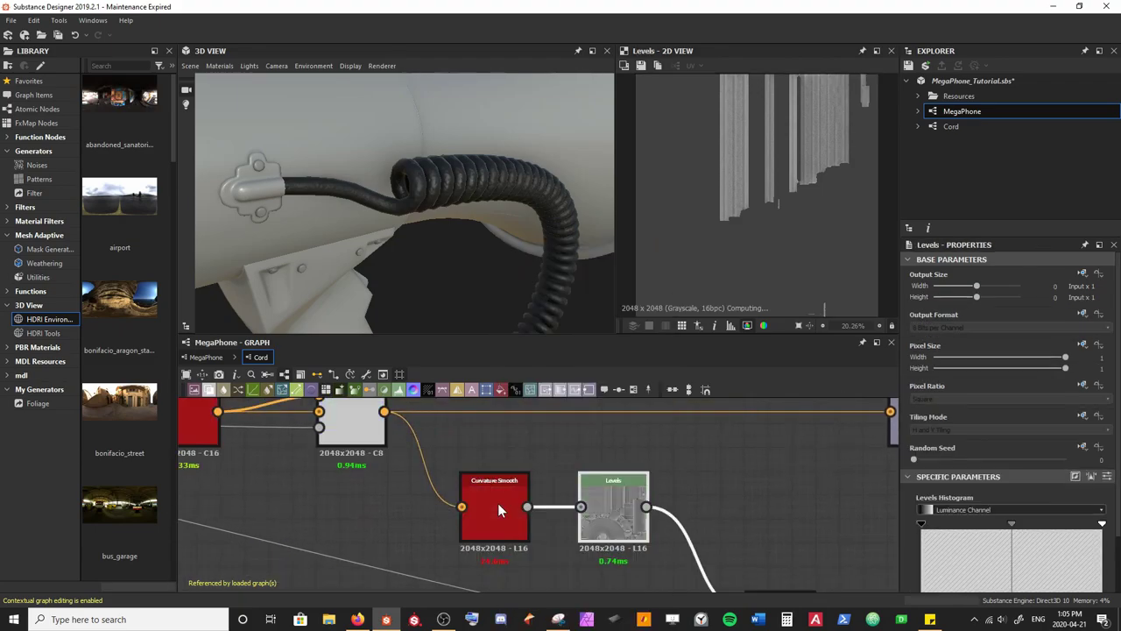
Step: Try lowering the Levels white input point and raising the black input point, undoing each change
{"action": "scroll", "coordinate": [991, 457], "scroll_direction": "down", "scroll_amount": 1}
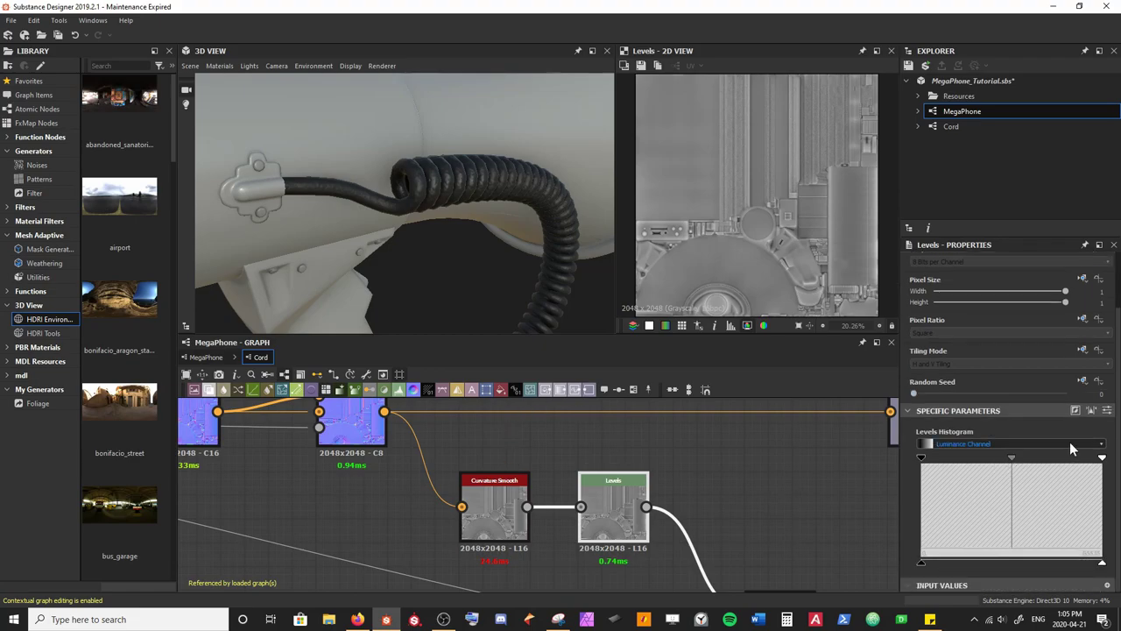
{"action": "scroll", "coordinate": [692, 244], "scroll_direction": "up", "scroll_amount": 1}
{"action": "scroll", "coordinate": [543, 206], "scroll_direction": "up", "scroll_amount": 5}
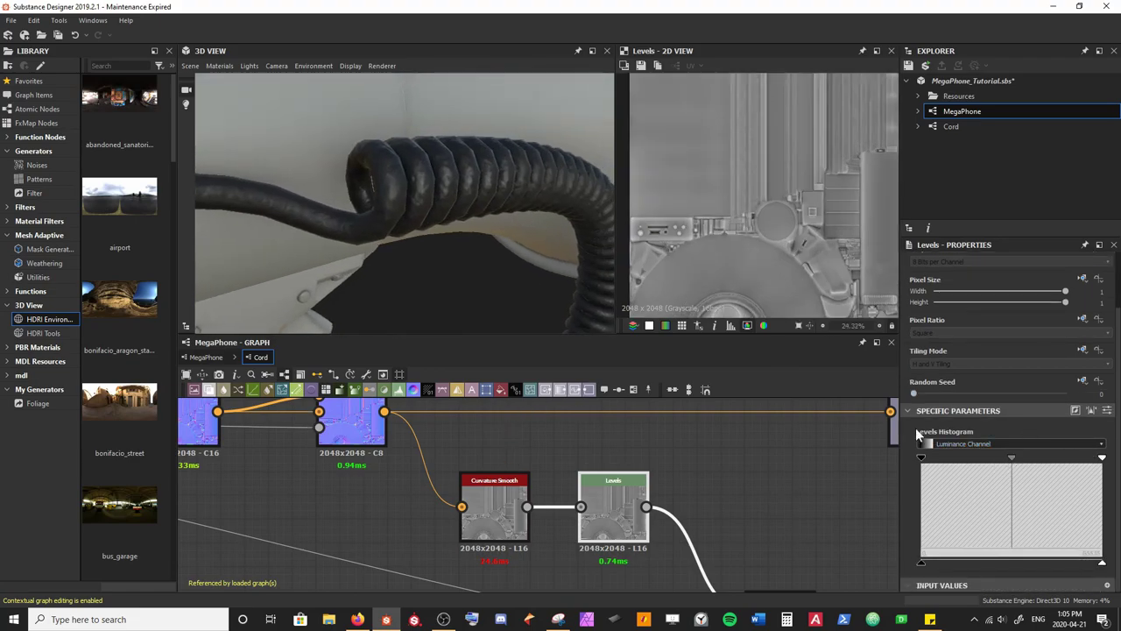
{"action": "left_click_drag", "start_coordinate": [1102, 458], "coordinate": [1036, 465]}
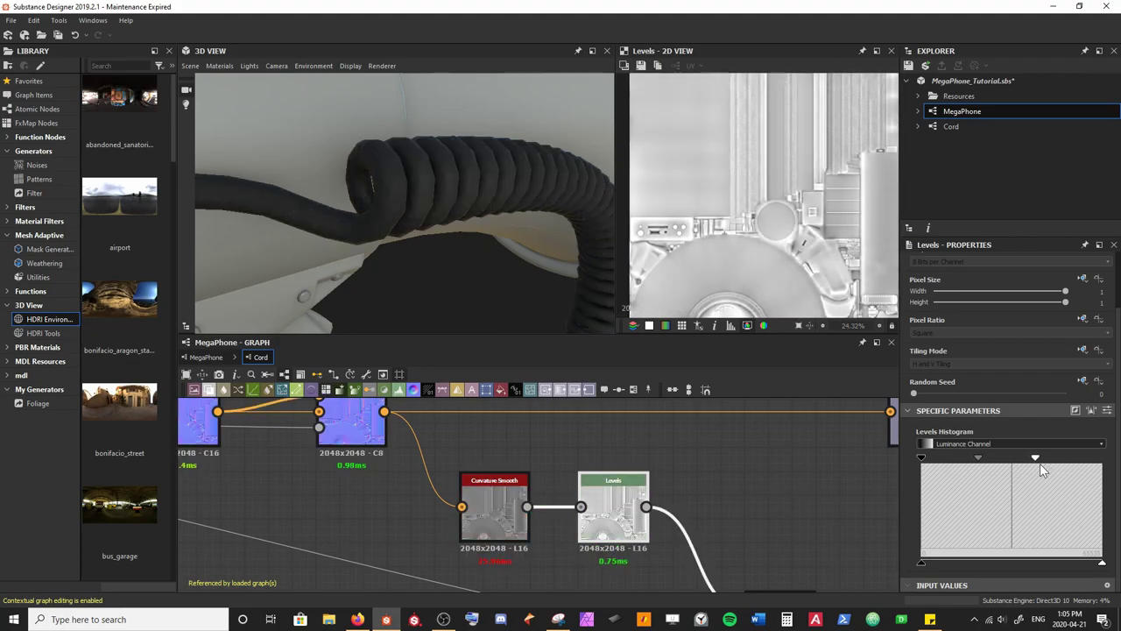
{"action": "key", "text": "ctrl+z"}
{"action": "left_click_drag", "start_coordinate": [920, 460], "coordinate": [970, 466]}
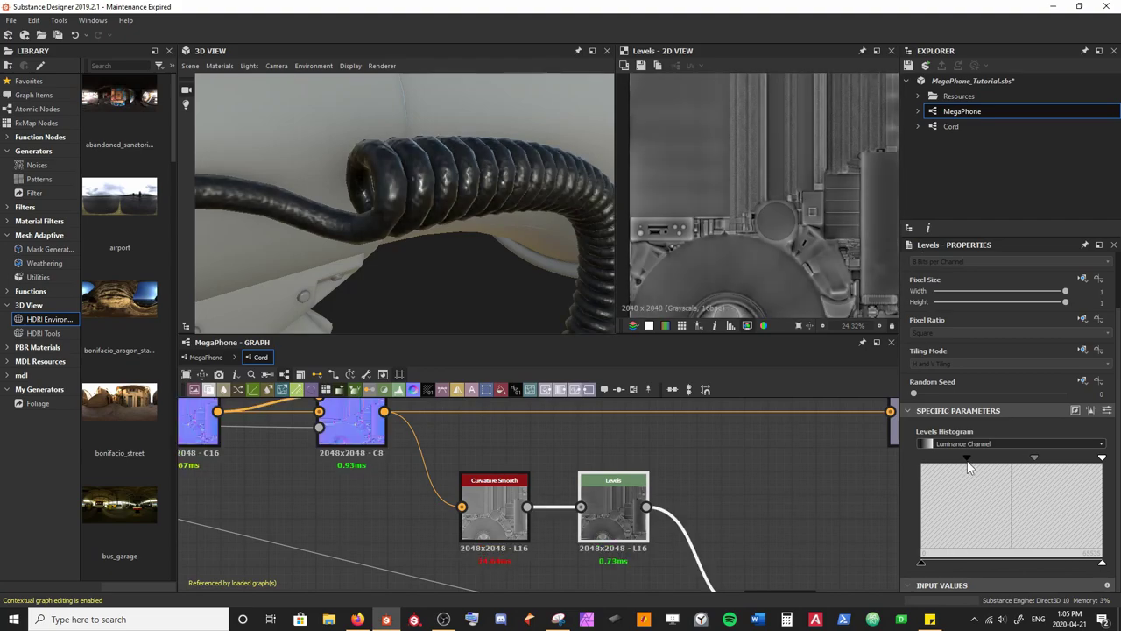
{"action": "key", "text": "ctrl+z"}
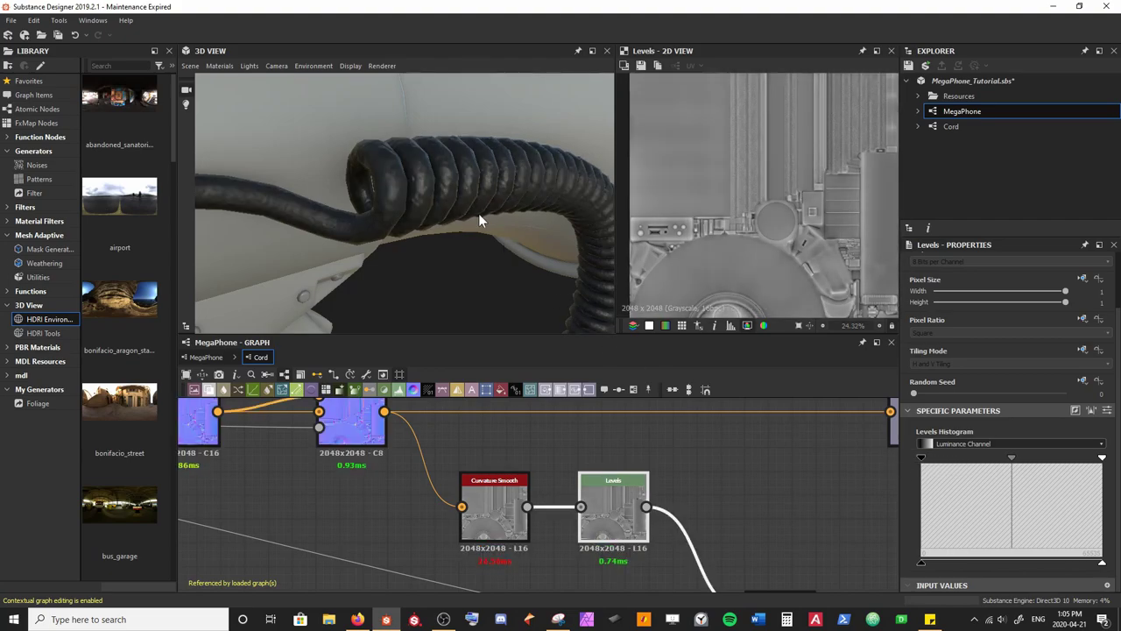
Step: Shift the Levels input midpoint slightly towards white, lower the white input point moderately while checking the cord's shine, and save
{"action": "left_click_drag", "start_coordinate": [435, 188], "coordinate": [491, 245]}
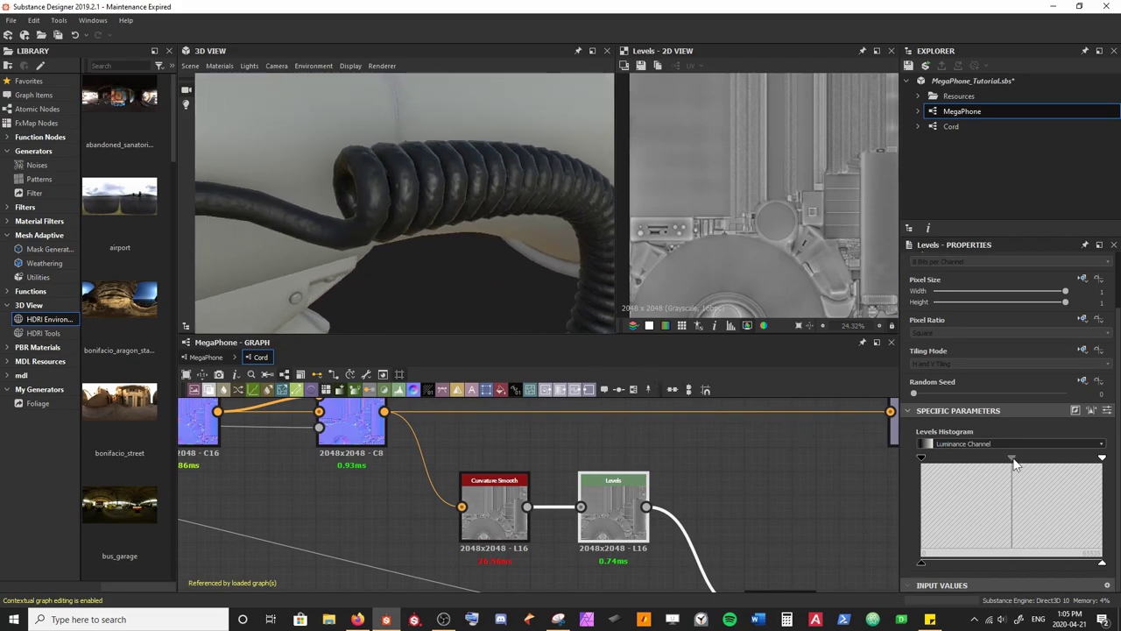
{"action": "left_click_drag", "start_coordinate": [1012, 459], "coordinate": [1018, 458]}
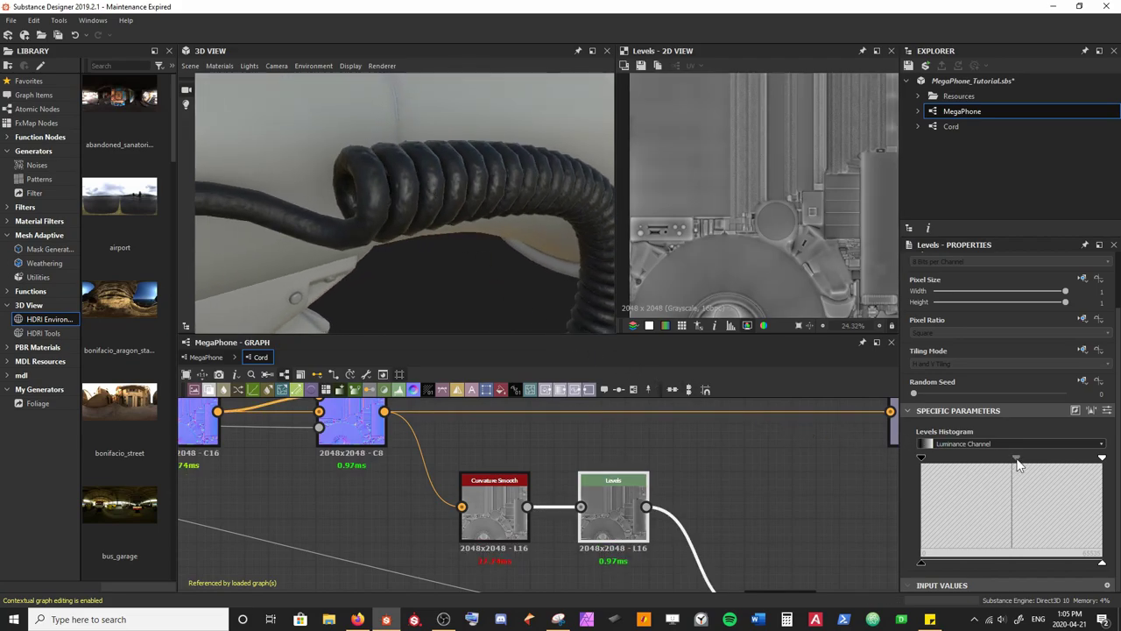
{"action": "left_click_drag", "start_coordinate": [1103, 460], "coordinate": [1079, 461]}
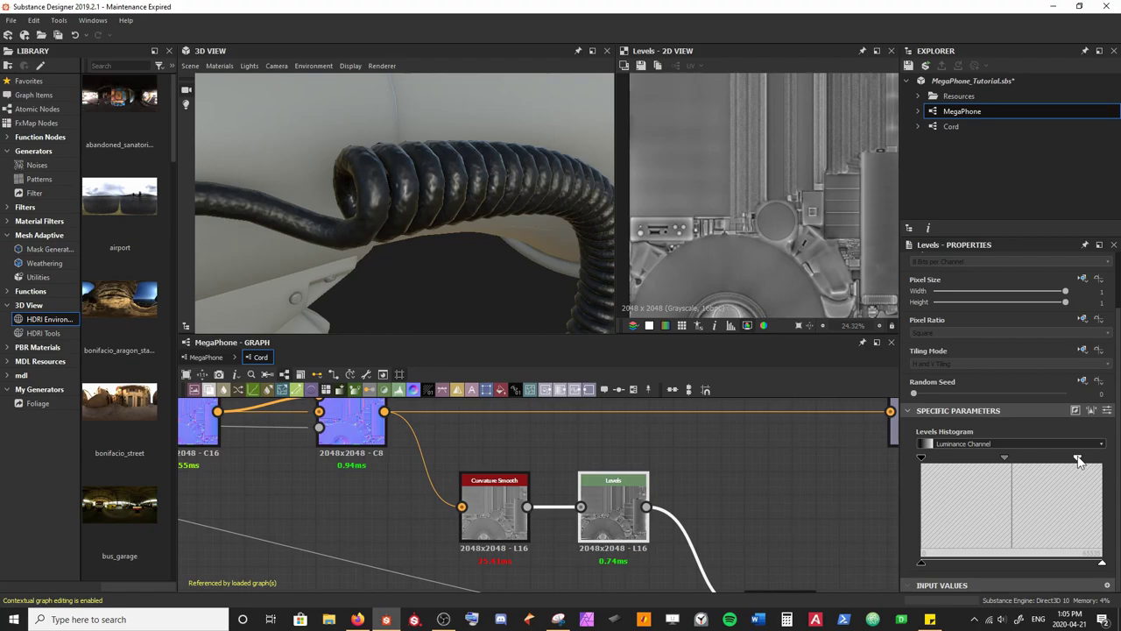
{"action": "left_click_drag", "start_coordinate": [536, 257], "coordinate": [433, 219]}
{"action": "left_click_drag", "start_coordinate": [458, 223], "coordinate": [493, 230]}
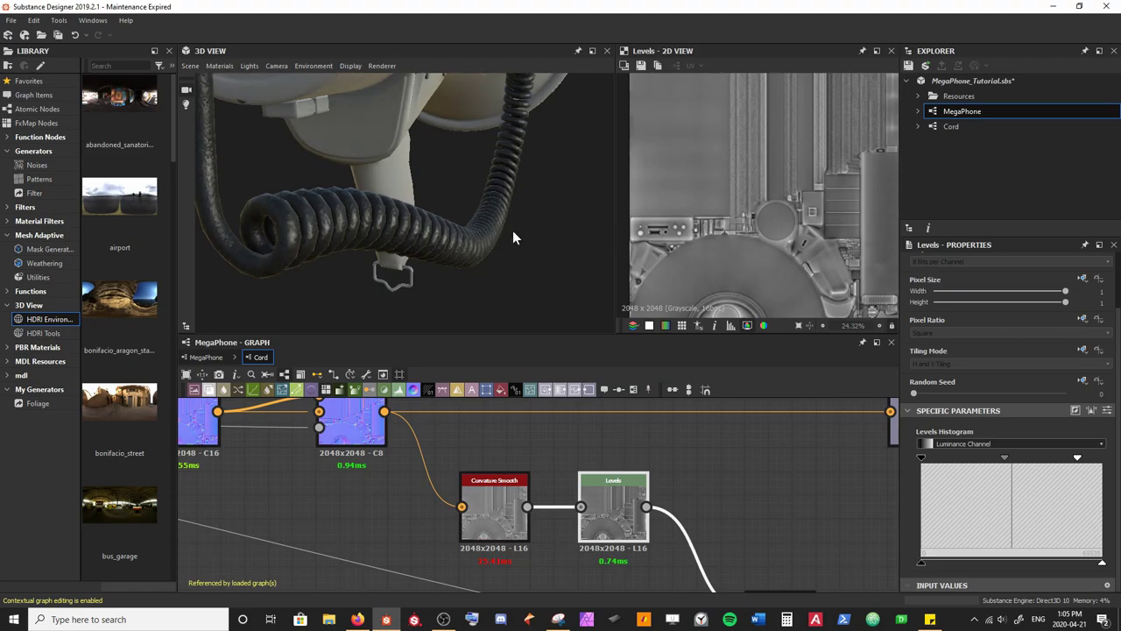
{"action": "scroll", "coordinate": [731, 175], "scroll_direction": "up", "scroll_amount": 10}
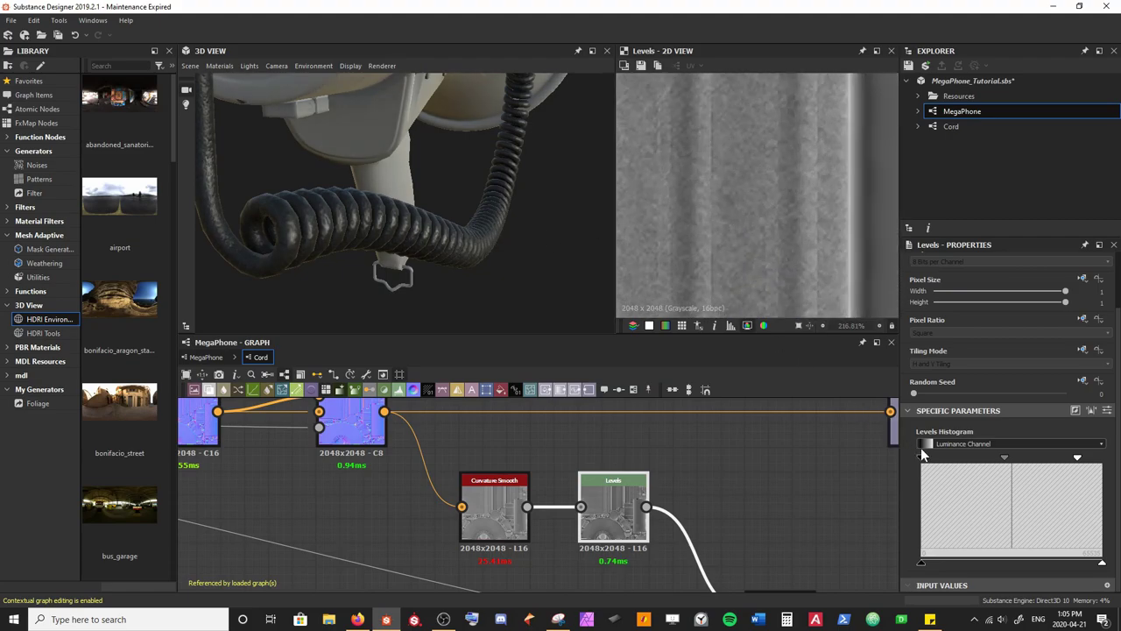
{"action": "left_click_drag", "start_coordinate": [1079, 457], "coordinate": [1067, 459]}
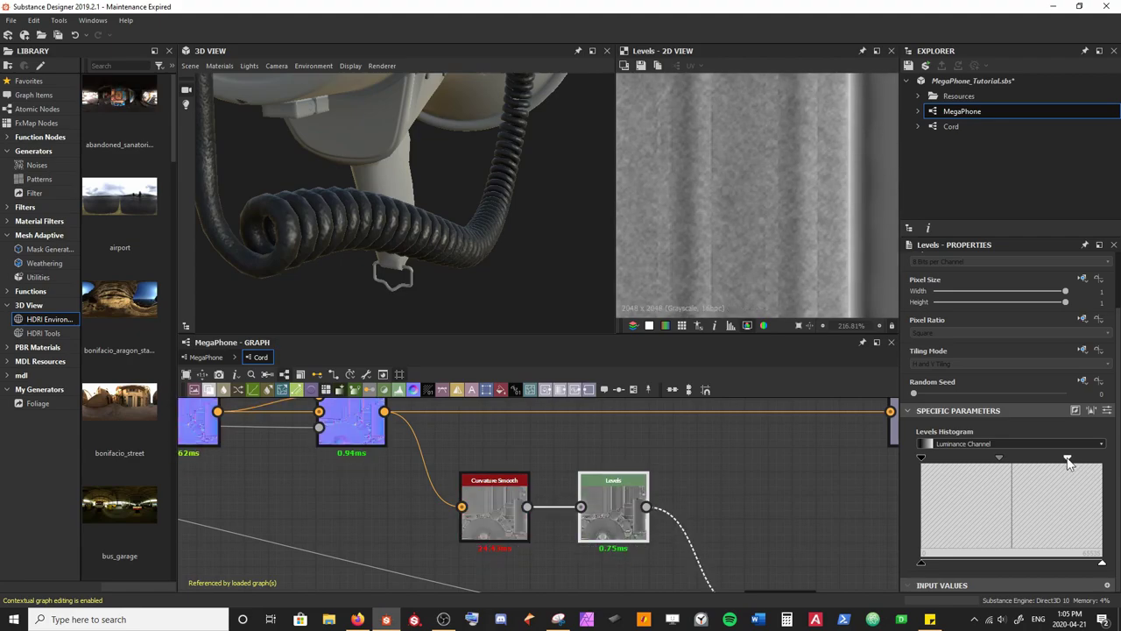
{"action": "left_click_drag", "start_coordinate": [446, 244], "coordinate": [551, 234]}
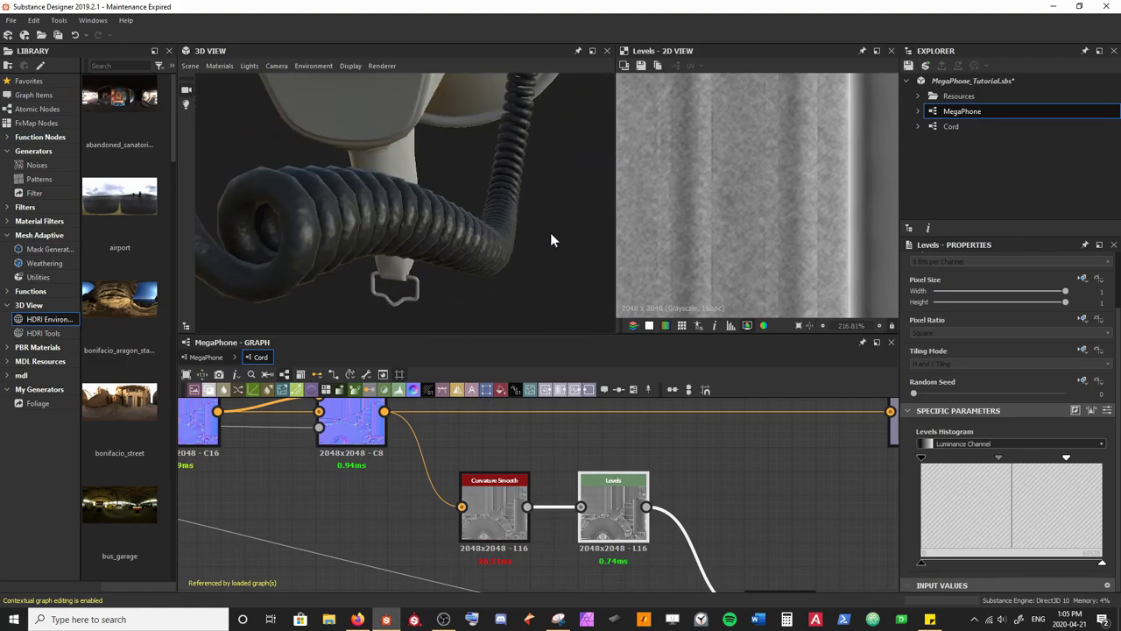
{"action": "key", "text": "ctrl+s"}
Step: Move the Roughness input and output nodes closer to their Blend node and save the package
{"action": "scroll", "coordinate": [738, 484], "scroll_direction": "down", "scroll_amount": 5}
{"action": "middle_click_drag", "start_coordinate": [723, 479], "coordinate": [595, 422]}
{"action": "left_click_drag", "start_coordinate": [355, 507], "coordinate": [518, 510]}
{"action": "left_click_drag", "start_coordinate": [780, 506], "coordinate": [716, 555]}
{"action": "key", "text": "ctrl+s"}
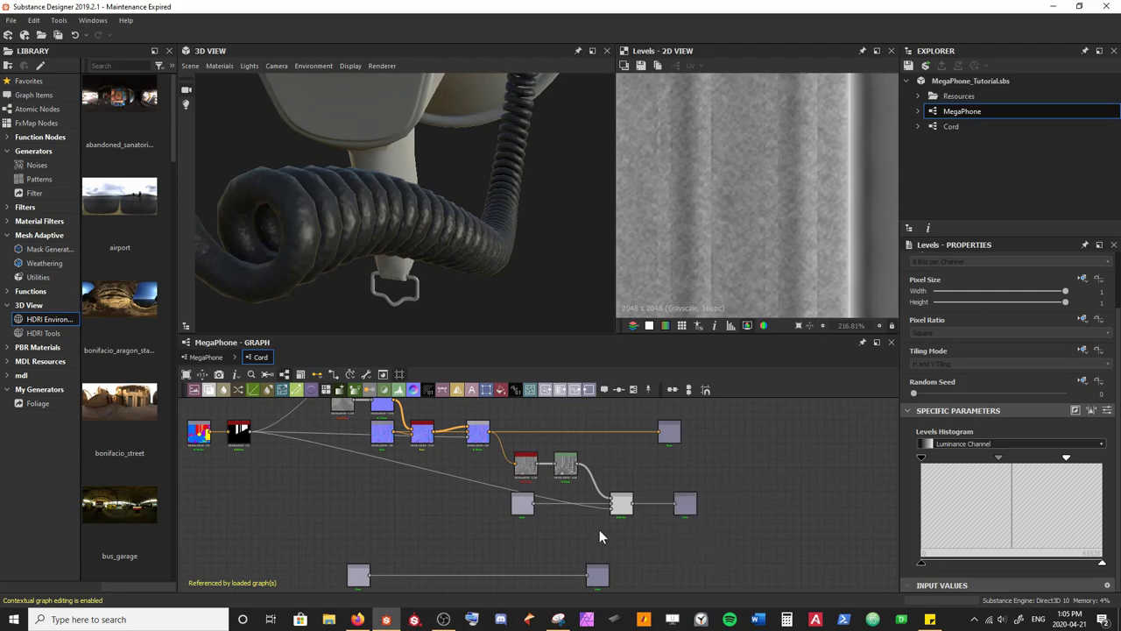
Step: Preview the Metallic input map and move its node next to the Metallic output
{"action": "middle_click_drag", "start_coordinate": [465, 530], "coordinate": [474, 493]}
{"action": "scroll", "coordinate": [431, 503], "scroll_direction": "up", "scroll_amount": 3}
{"action": "left_click_drag", "start_coordinate": [277, 478], "coordinate": [784, 557]}
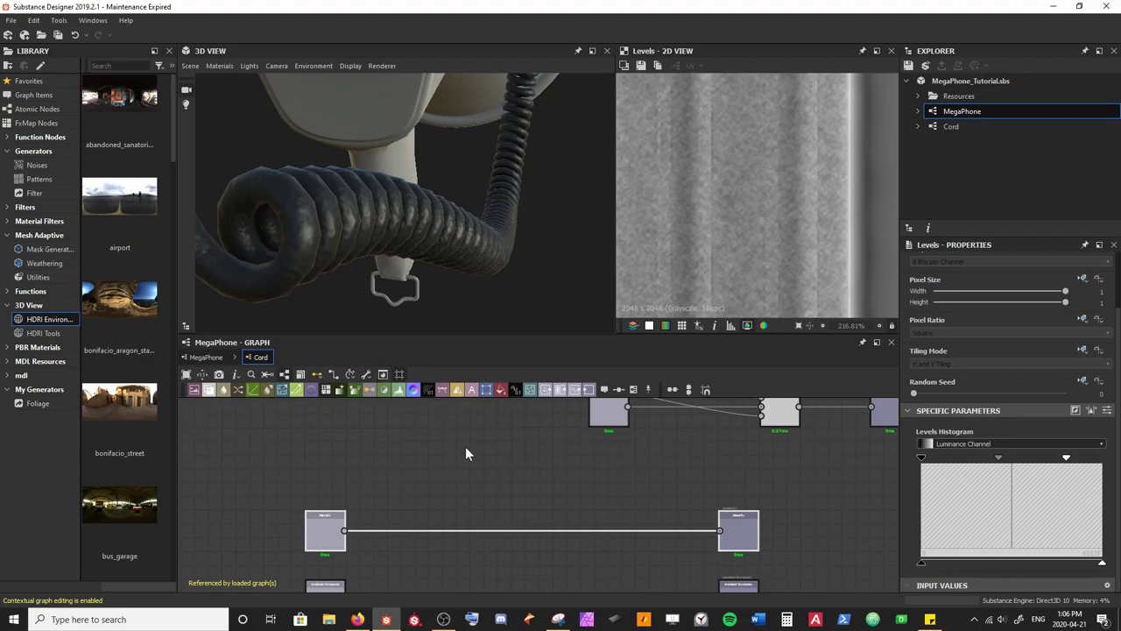
{"action": "double_click", "coordinate": [344, 518]}
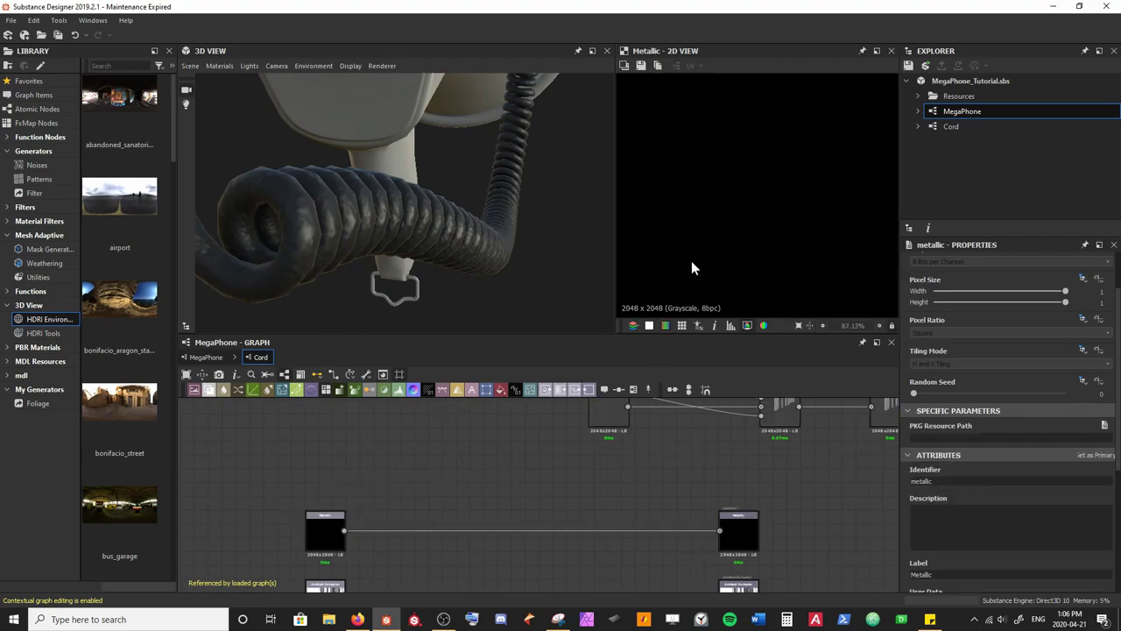
{"action": "key", "text": "f"}
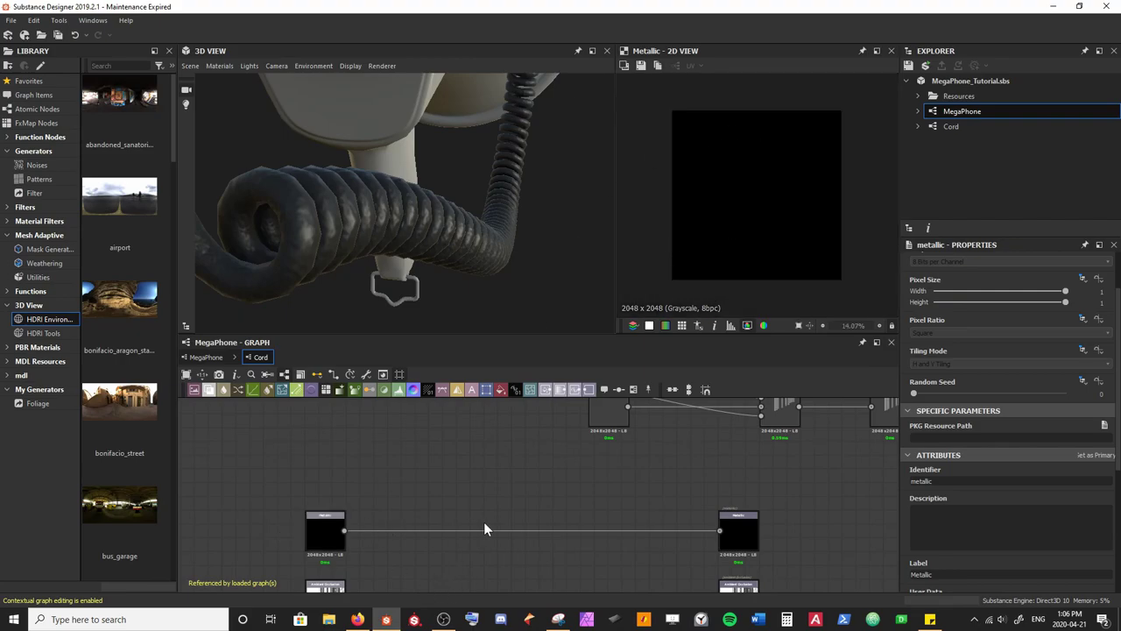
{"action": "left_click_drag", "start_coordinate": [317, 531], "coordinate": [642, 536]}
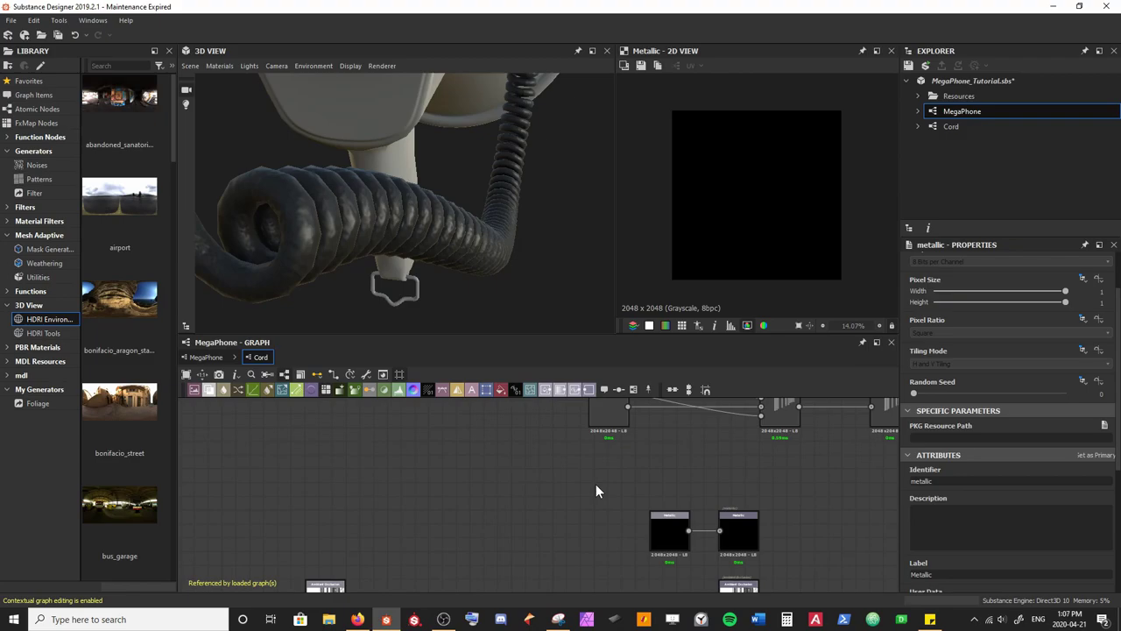
Step: Move the Ambient Occlusion nodes farther below Metallic, bring the input closer to its output, and save the package
{"action": "middle_click_drag", "start_coordinate": [586, 535], "coordinate": [580, 438]}
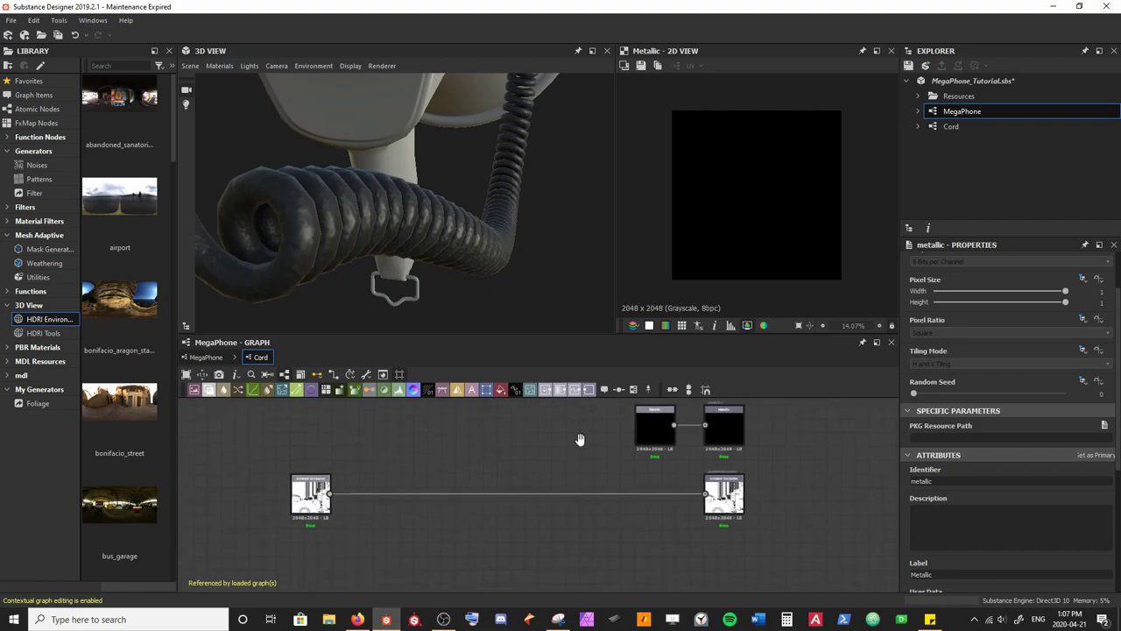
{"action": "left_click_drag", "start_coordinate": [730, 502], "coordinate": [739, 565]}
{"action": "key", "text": "f"}
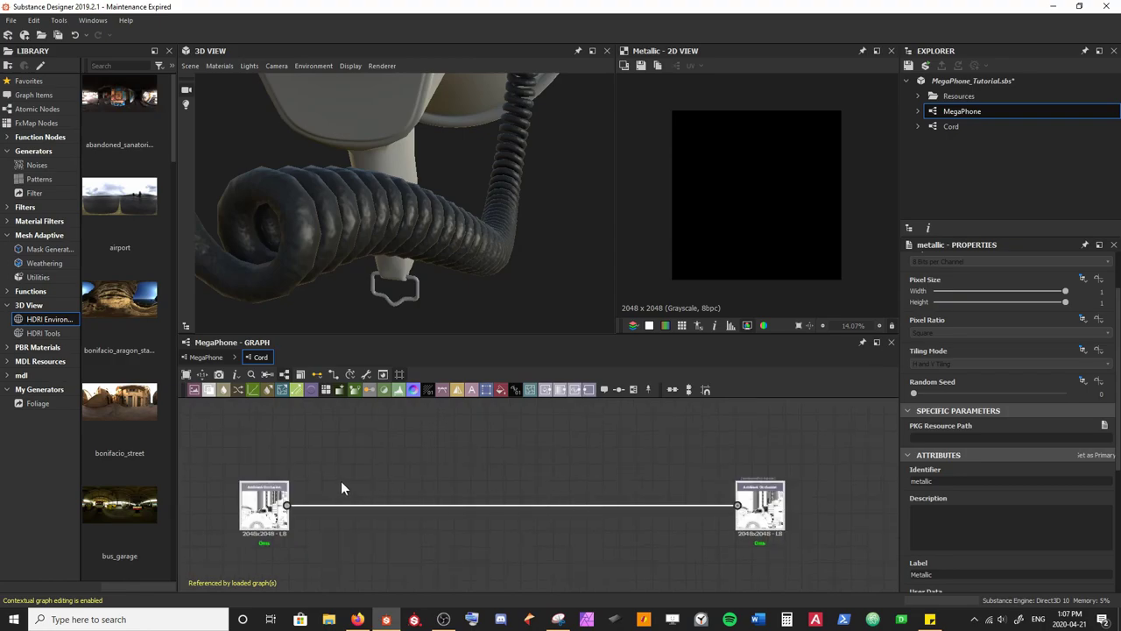
{"action": "left_click_drag", "start_coordinate": [287, 508], "coordinate": [468, 506]}
{"action": "key", "text": "ctrl+s"}
{"action": "left_click_drag", "start_coordinate": [459, 248], "coordinate": [427, 244]}
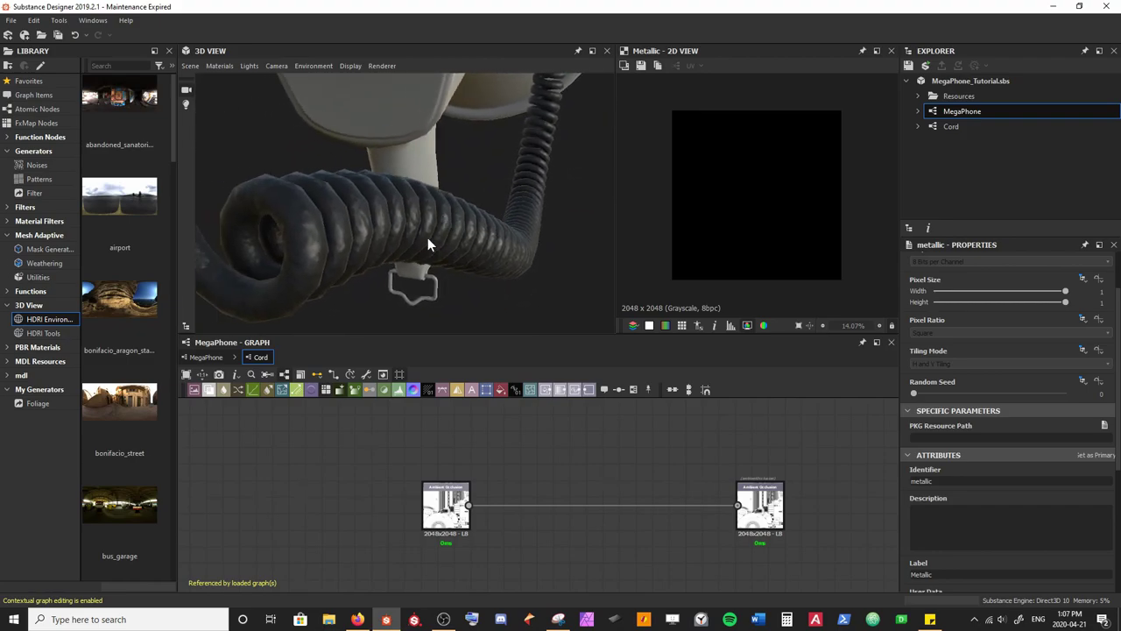
Step: Insert a Blend node between the Ambient Occlusion input and output
{"action": "middle_click_drag", "start_coordinate": [555, 481], "coordinate": [494, 518]}
{"action": "scroll", "coordinate": [490, 517], "scroll_direction": "down", "scroll_amount": 2}
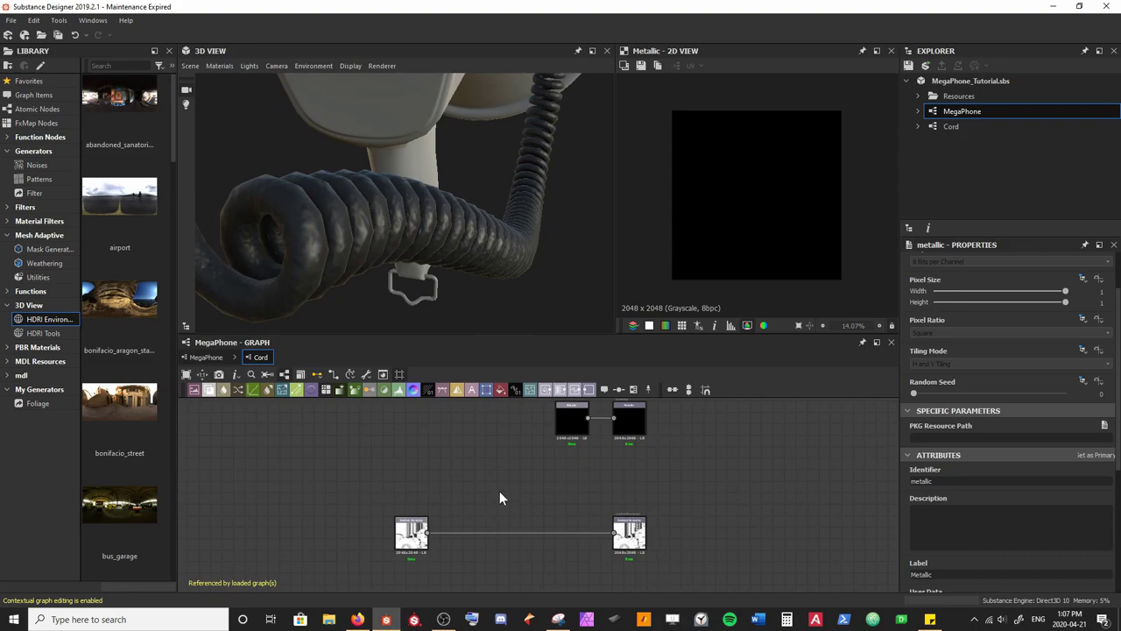
{"action": "key", "text": "space"}
{"action": "type", "text": "bl"}
{"action": "key", "text": "Return"}
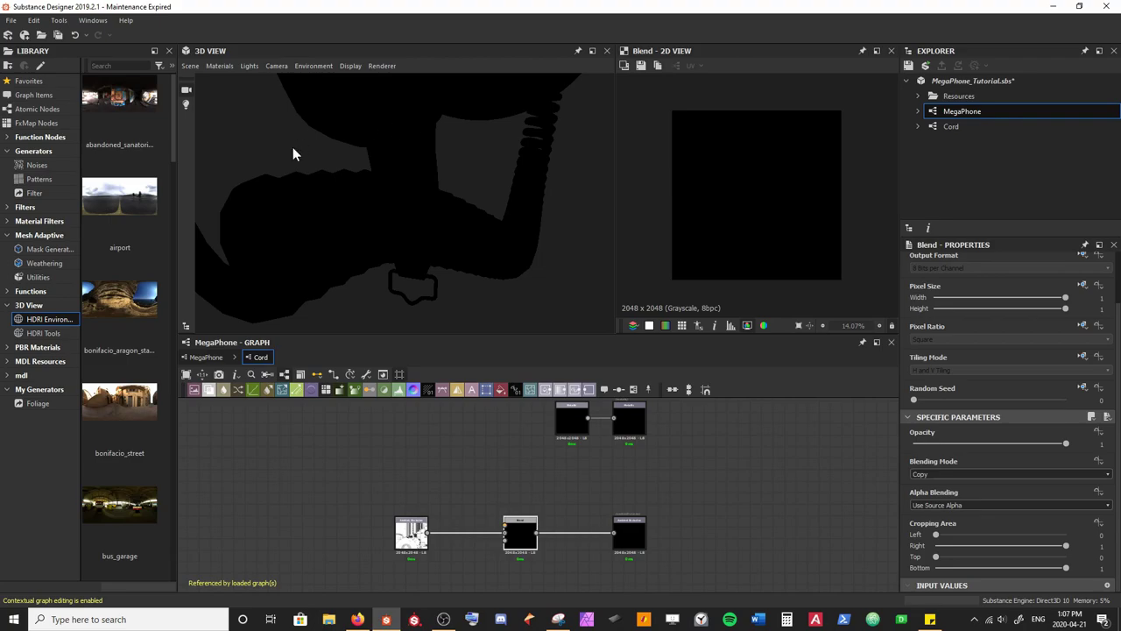
Step: Preview the Fractal Sum Base noise and connect it to the Ambient Occlusion Blend's foreground input
{"action": "scroll", "coordinate": [488, 493], "scroll_direction": "down", "scroll_amount": 4}
{"action": "middle_click_drag", "start_coordinate": [473, 465], "coordinate": [475, 513]}
{"action": "scroll", "coordinate": [329, 465], "scroll_direction": "up", "scroll_amount": 2}
{"action": "middle_click_drag", "start_coordinate": [329, 465], "coordinate": [375, 481]}
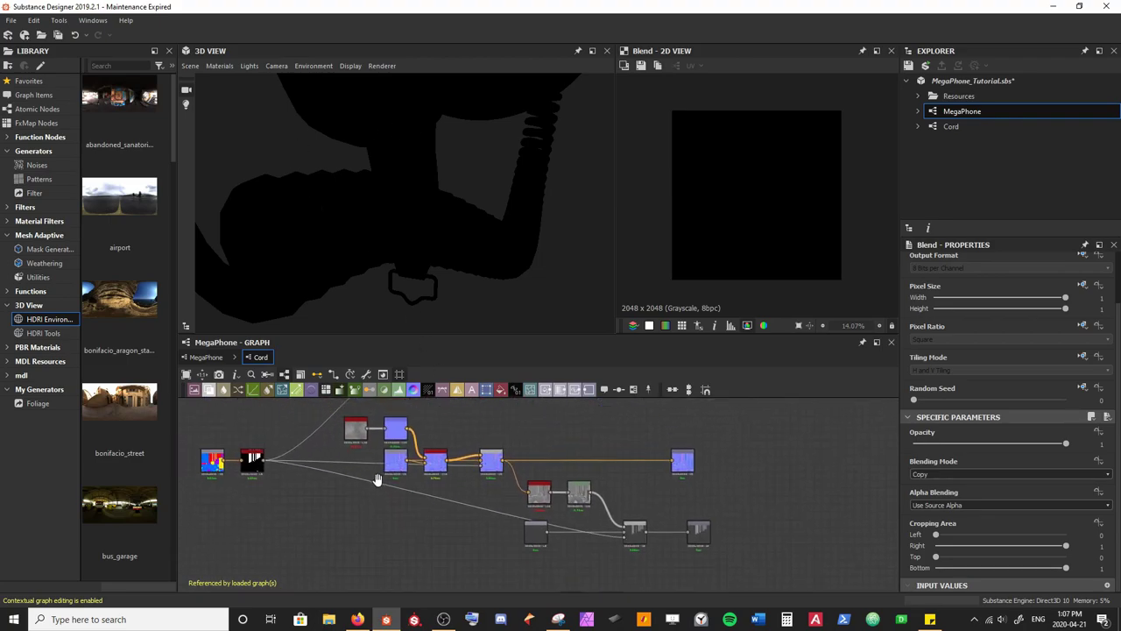
{"action": "double_click", "coordinate": [367, 433]}
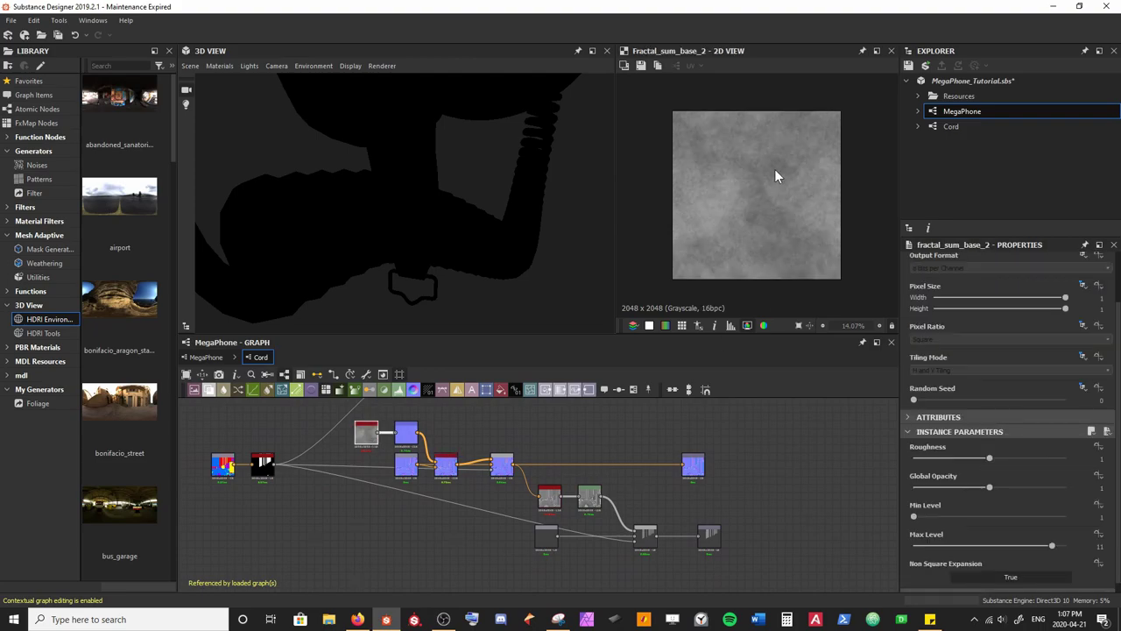
{"action": "scroll", "coordinate": [707, 145], "scroll_direction": "up", "scroll_amount": 1}
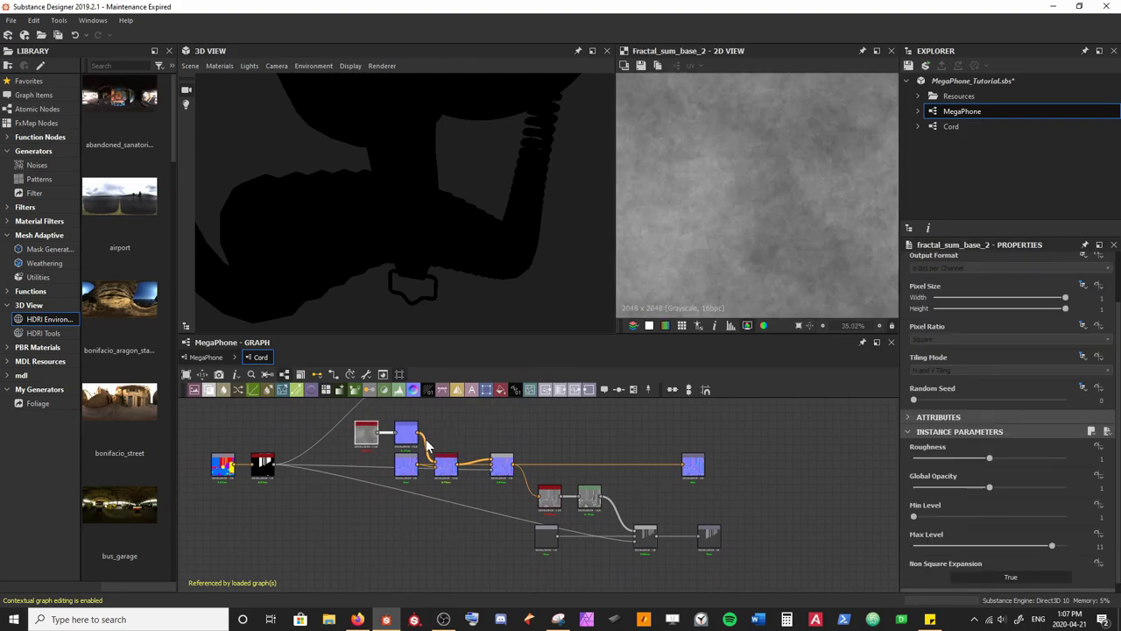
{"action": "left_click_drag", "start_coordinate": [379, 433], "coordinate": [479, 530]}
{"action": "scroll", "coordinate": [464, 526], "scroll_direction": "up", "scroll_amount": 3}
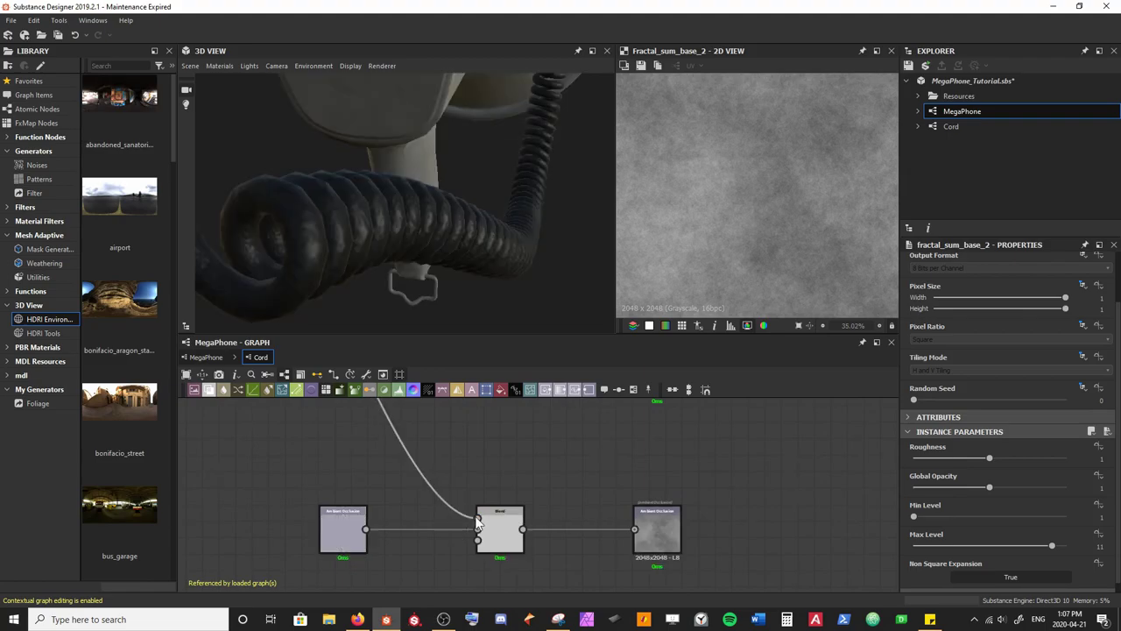
{"action": "scroll", "coordinate": [476, 160], "scroll_direction": "down", "scroll_amount": 2}
{"action": "left_click_drag", "start_coordinate": [476, 159], "coordinate": [316, 252]}
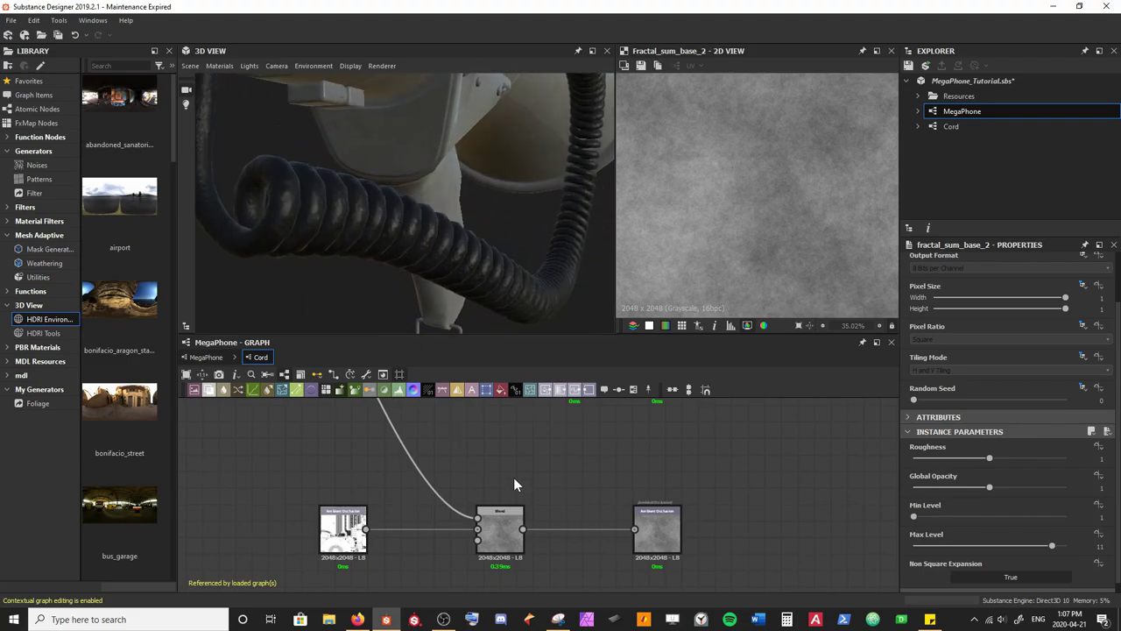
Step: Connect the cord mask to the Ambient Occlusion Blend's opacity input and preview the Blend
{"action": "middle_click_drag", "start_coordinate": [514, 479], "coordinate": [478, 515]}
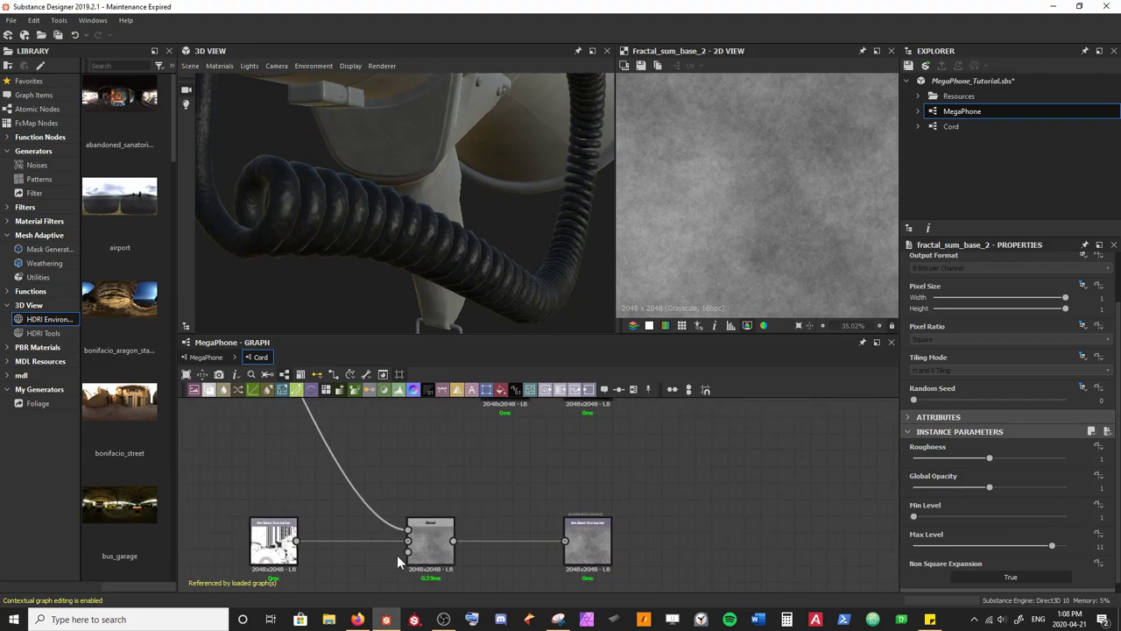
{"action": "middle_click_drag", "start_coordinate": [330, 547], "coordinate": [438, 555]}
{"action": "scroll", "coordinate": [312, 430], "scroll_direction": "down", "scroll_amount": 2}
{"action": "middle_click_drag", "start_coordinate": [312, 430], "coordinate": [388, 515]}
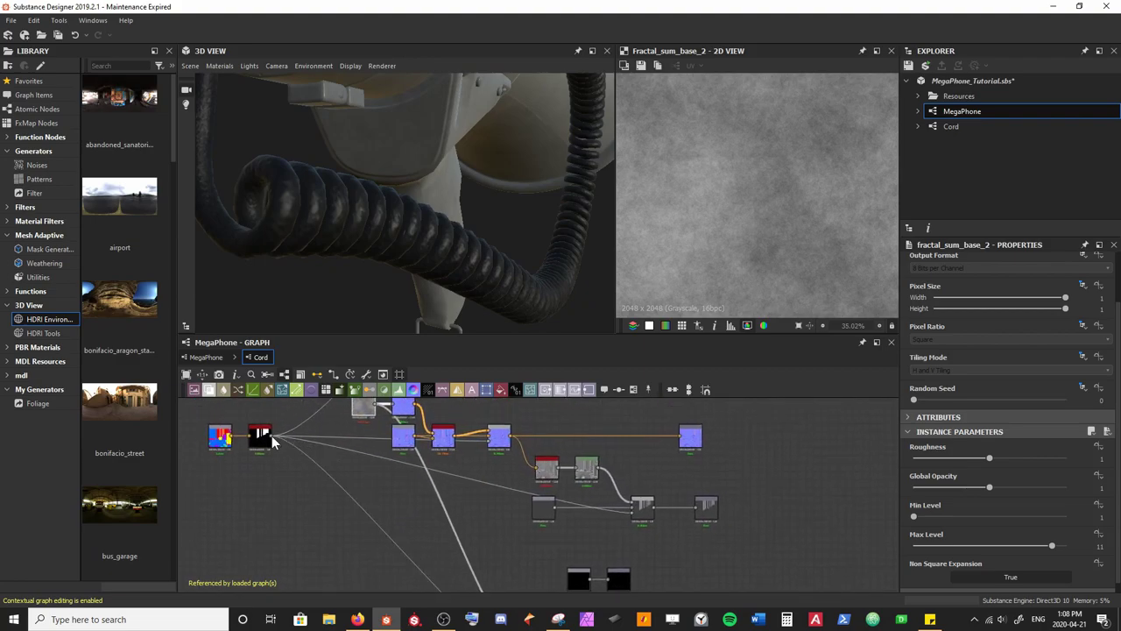
{"action": "middle_click_drag", "start_coordinate": [331, 447], "coordinate": [265, 345]}
{"action": "scroll", "coordinate": [456, 559], "scroll_direction": "up", "scroll_amount": 3}
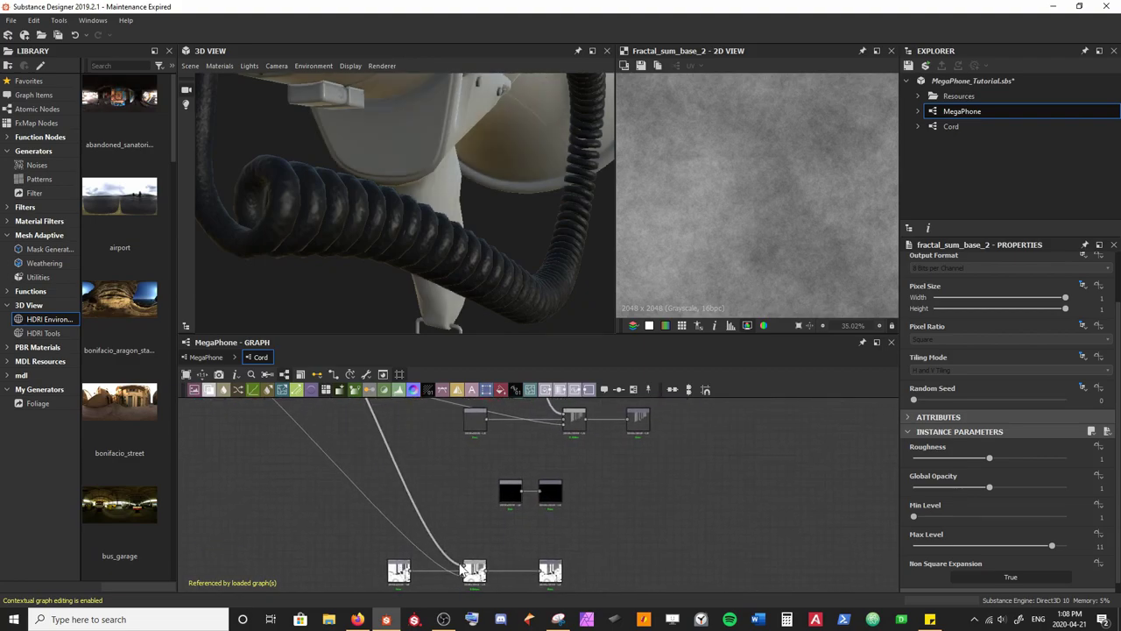
{"action": "double_click", "coordinate": [426, 512]}
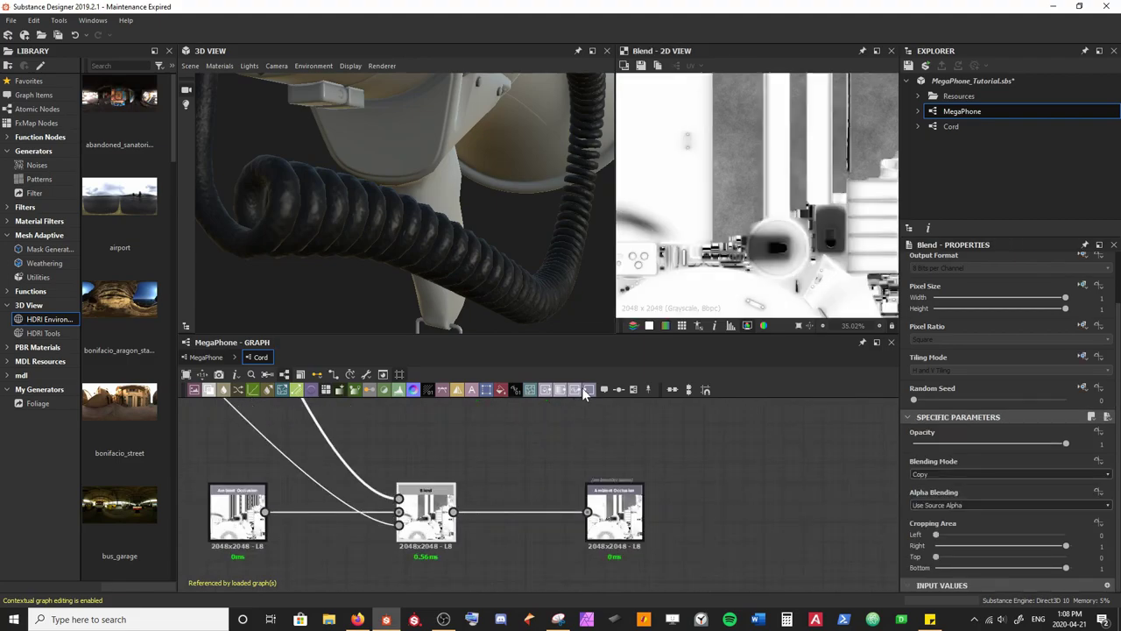
Step: Set the Ambient Occlusion Blend's blending mode to Multiply and inspect the cord area in its preview
{"action": "middle_click_drag", "start_coordinate": [748, 178], "coordinate": [739, 175]}
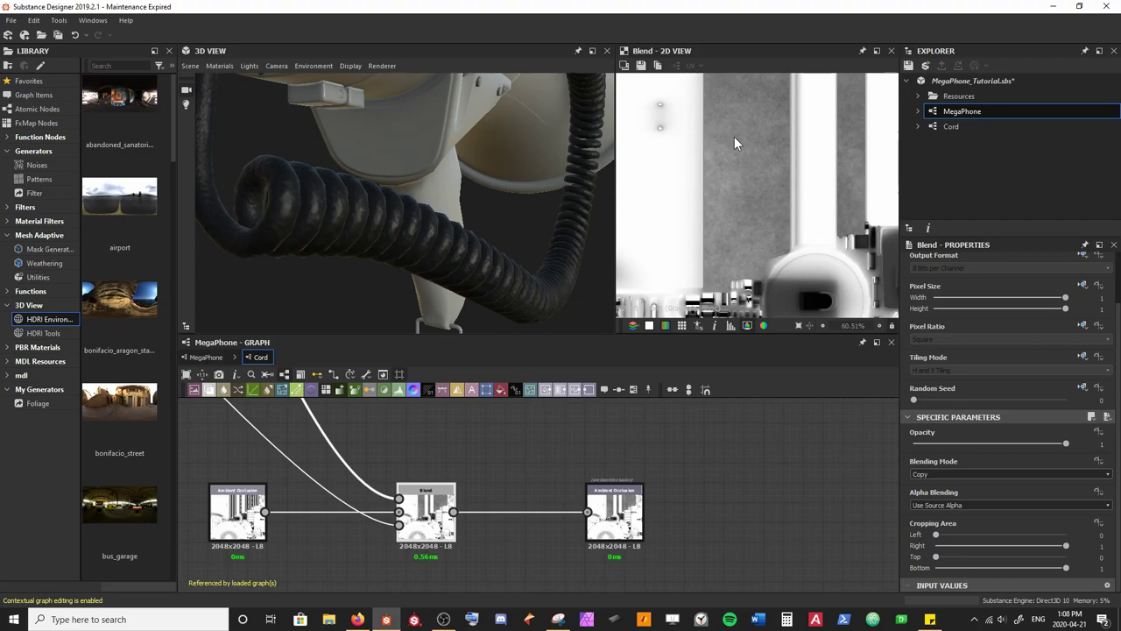
{"action": "left_click", "coordinate": [969, 475]}
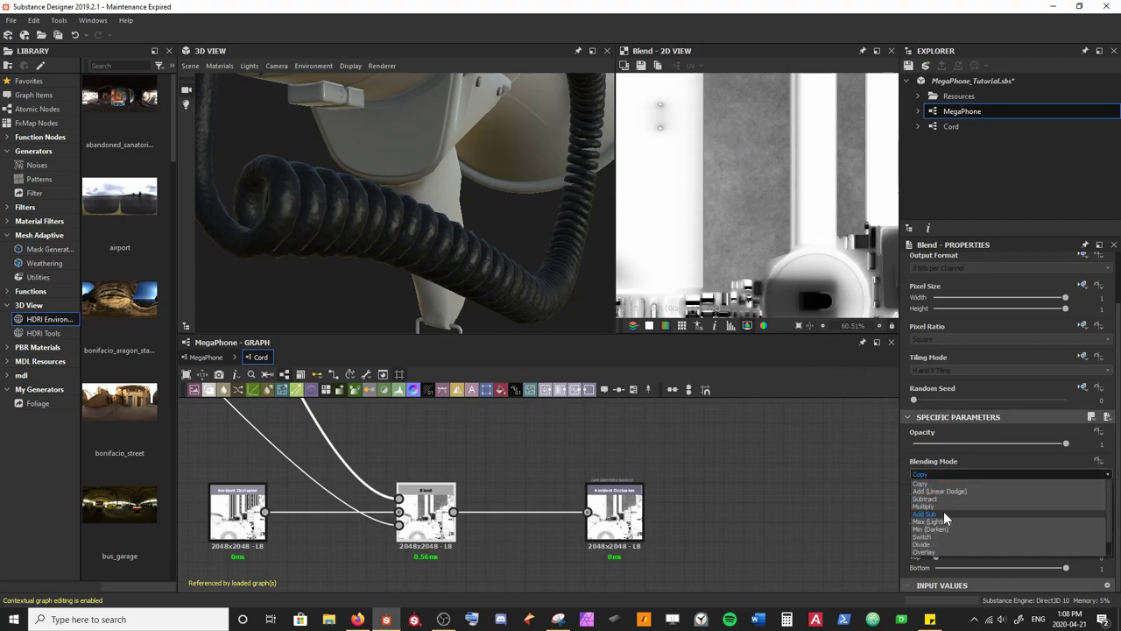
{"action": "left_click", "coordinate": [943, 507]}
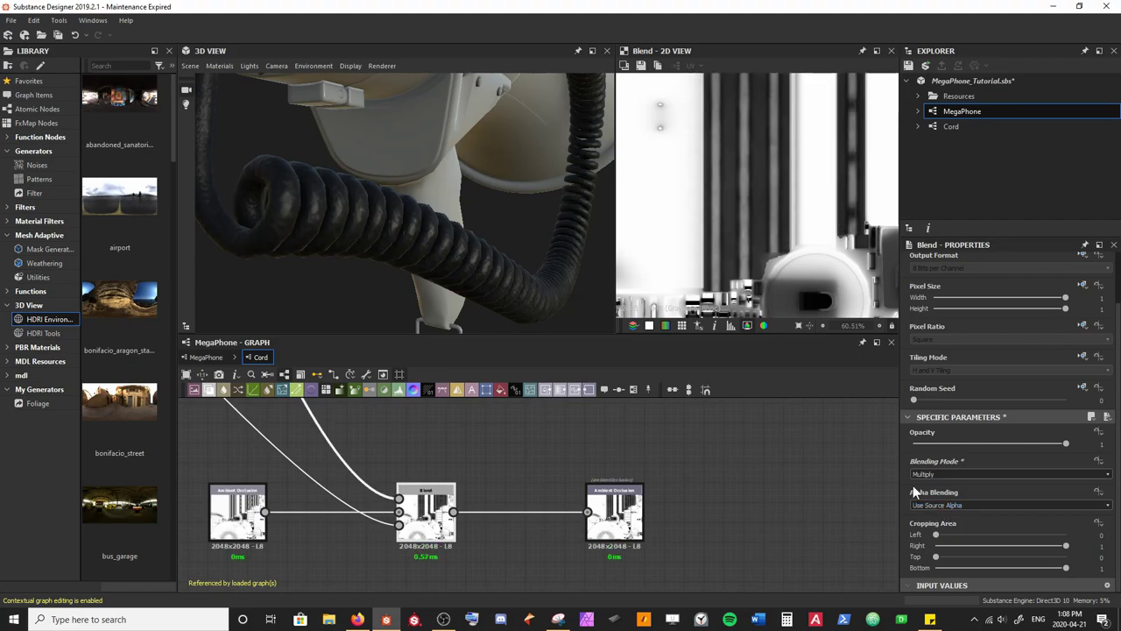
{"action": "scroll", "coordinate": [717, 227], "scroll_direction": "up", "scroll_amount": 5}
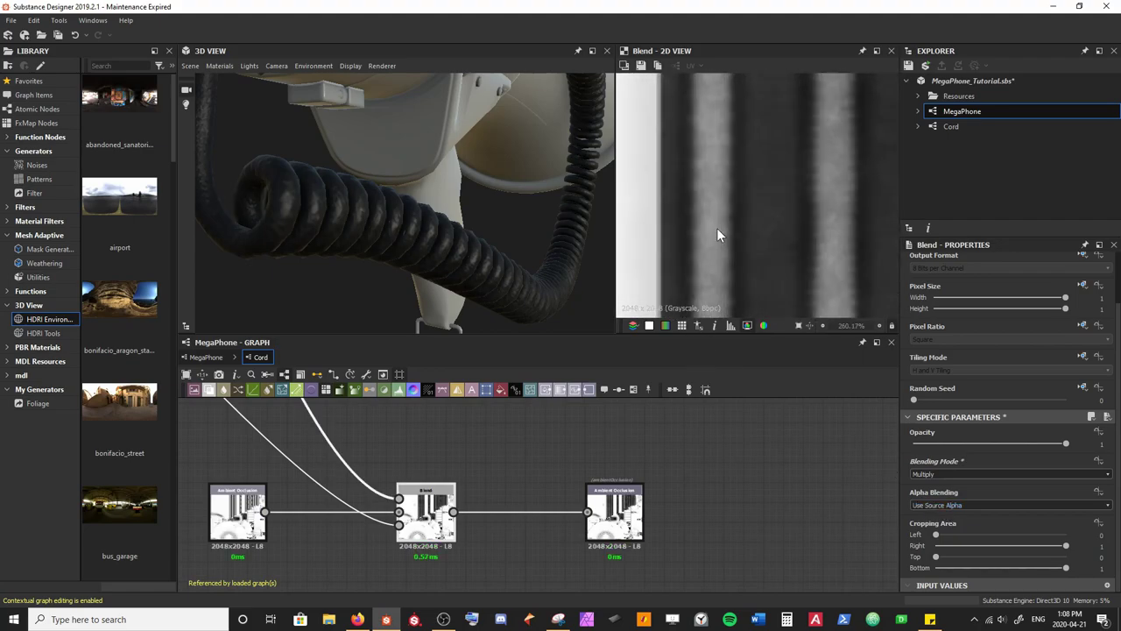
{"action": "middle_click_drag", "start_coordinate": [720, 206], "coordinate": [690, 190]}
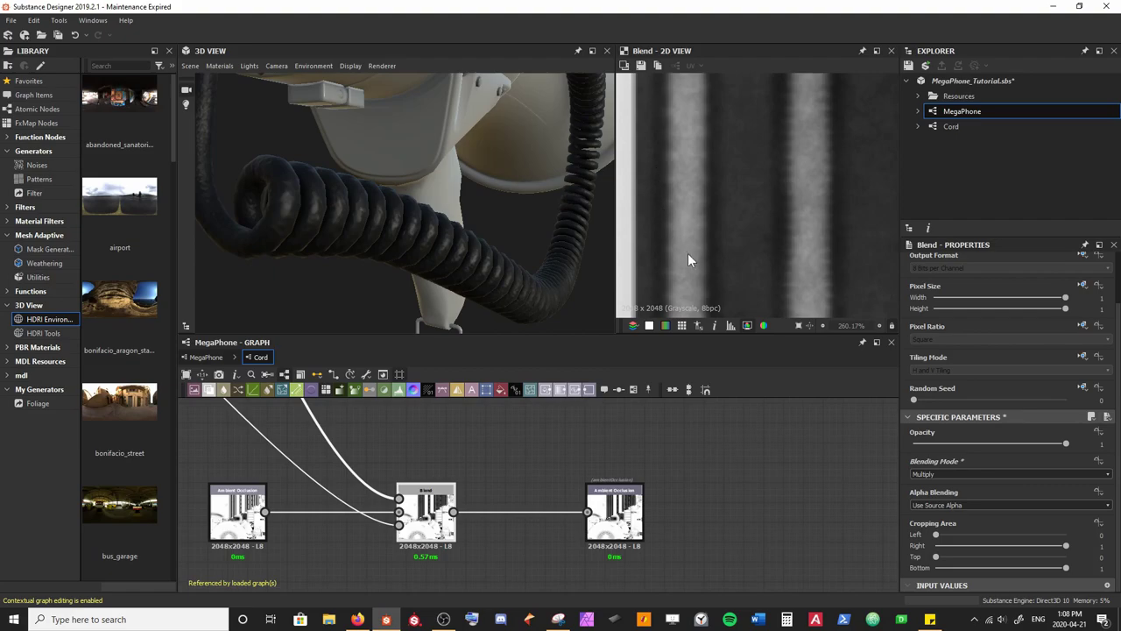
Step: Compare the Ambient Occlusion input with its Blend, set the Blend's opacity to 0.15, and save the package
{"action": "double_click", "coordinate": [241, 521]}
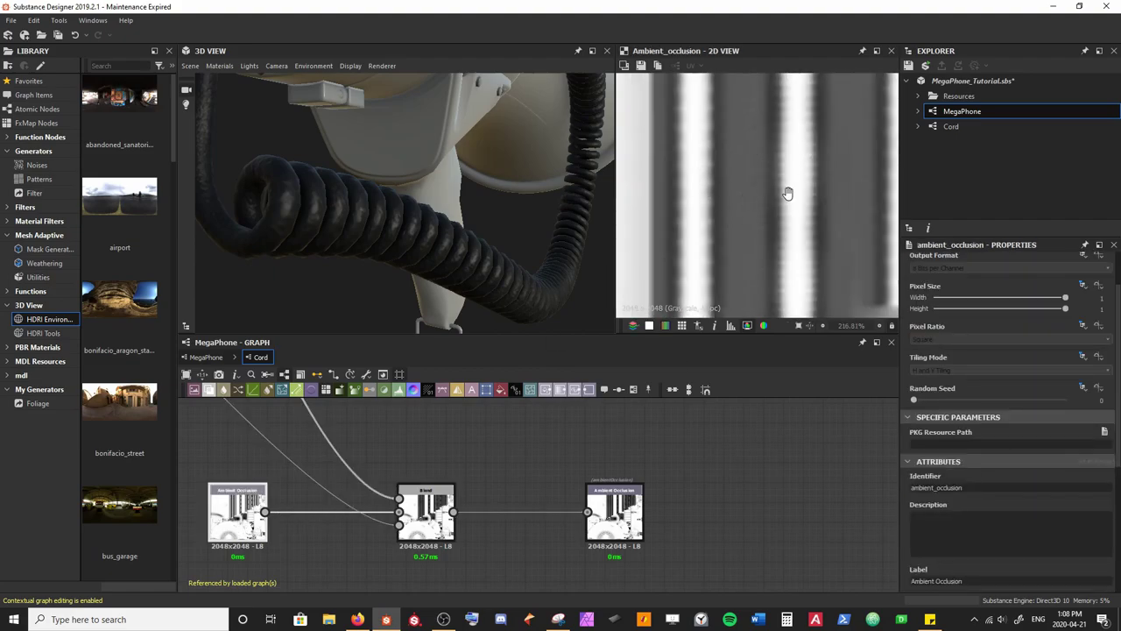
{"action": "middle_click_drag", "start_coordinate": [783, 187], "coordinate": [776, 201]}
{"action": "double_click", "coordinate": [430, 512]}
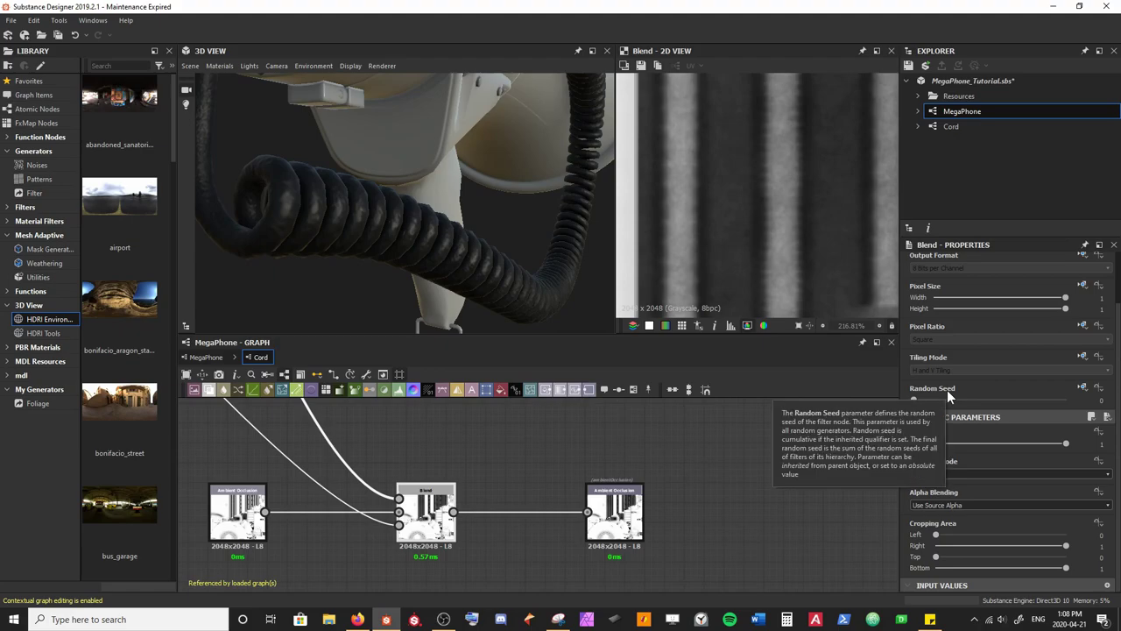
{"action": "key", "text": "BackSpace"}
{"action": "type", "text": "0.15"}
{"action": "key", "text": "Return"}
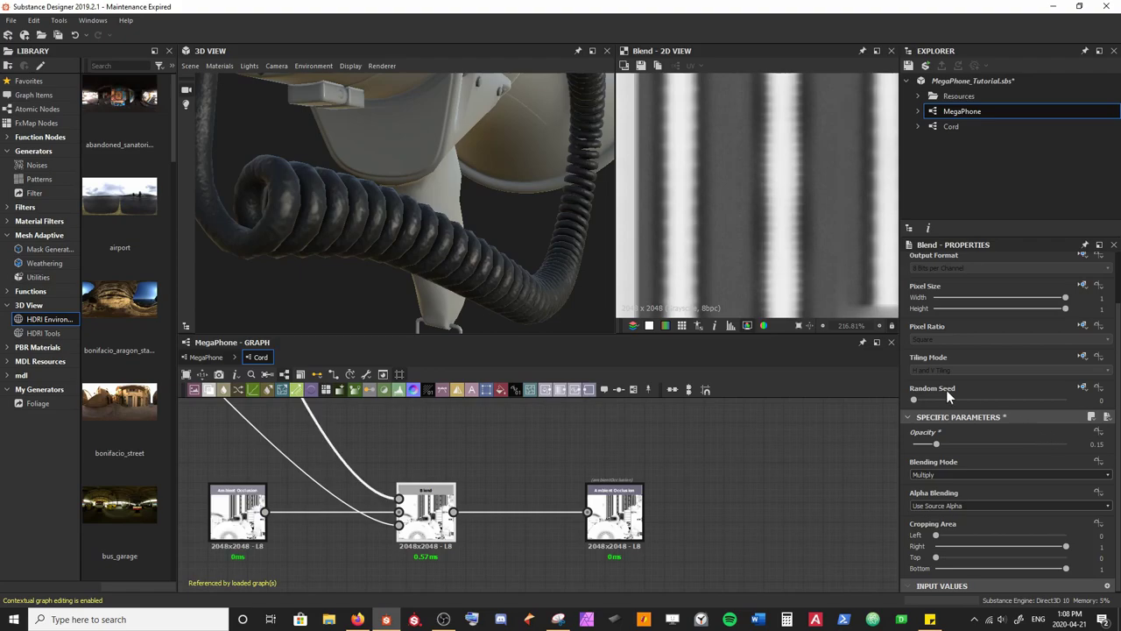
{"action": "scroll", "coordinate": [736, 197], "scroll_direction": "up", "scroll_amount": 3}
{"action": "scroll", "coordinate": [736, 197], "scroll_direction": "up", "scroll_amount": 1}
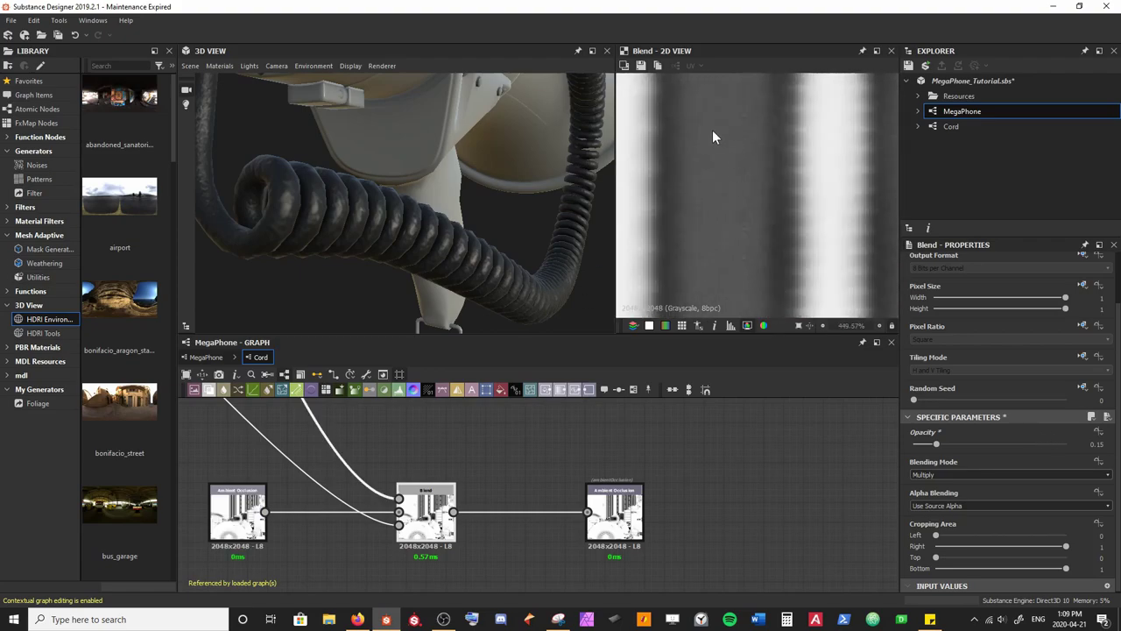
{"action": "scroll", "coordinate": [727, 223], "scroll_direction": "down", "scroll_amount": 2}
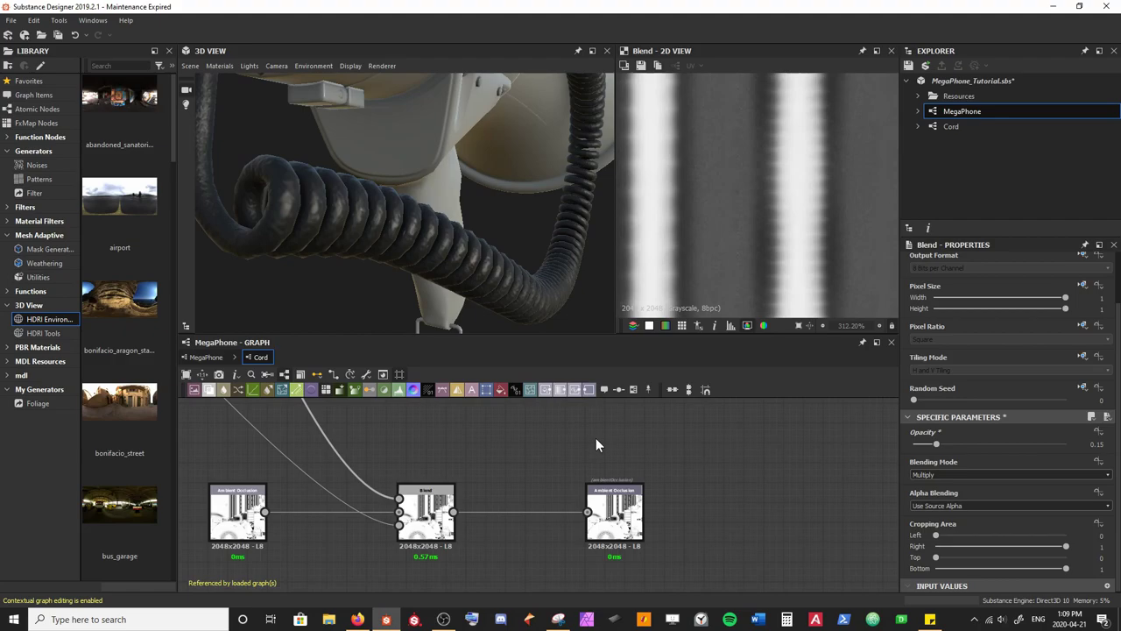
{"action": "key", "text": "ctrl+s"}
Step: Insert a second Blend node before the Base Colour output and move the existing Blend closer to its inputs
{"action": "scroll", "coordinate": [614, 445], "scroll_direction": "down", "scroll_amount": 2}
{"action": "scroll", "coordinate": [614, 444], "scroll_direction": "down", "scroll_amount": 3}
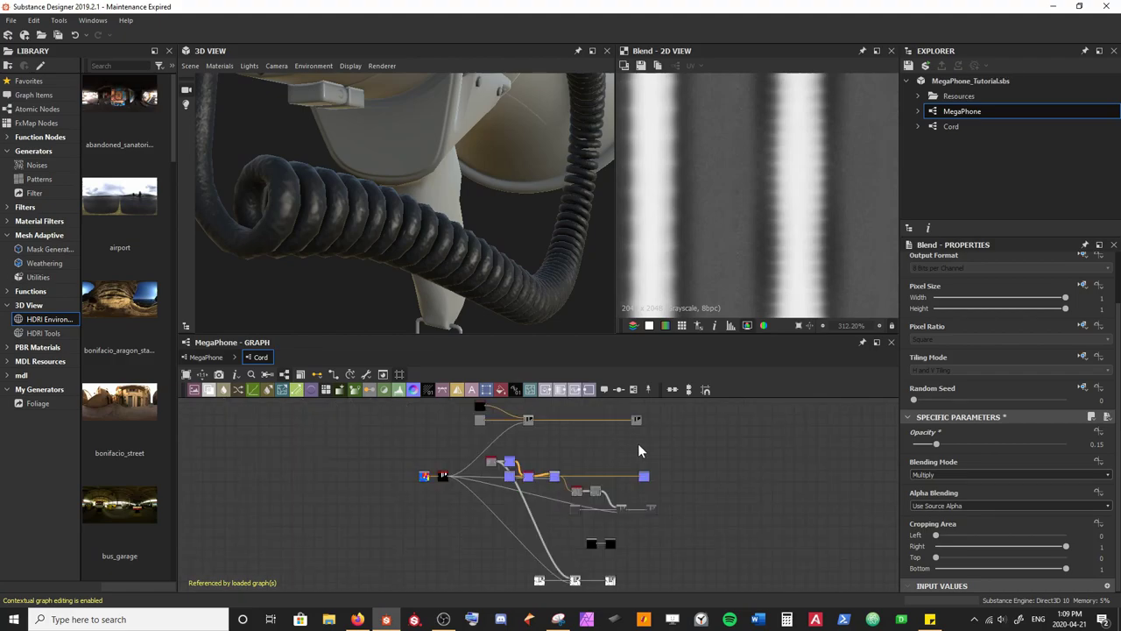
{"action": "left_click_drag", "start_coordinate": [508, 232], "coordinate": [441, 150]}
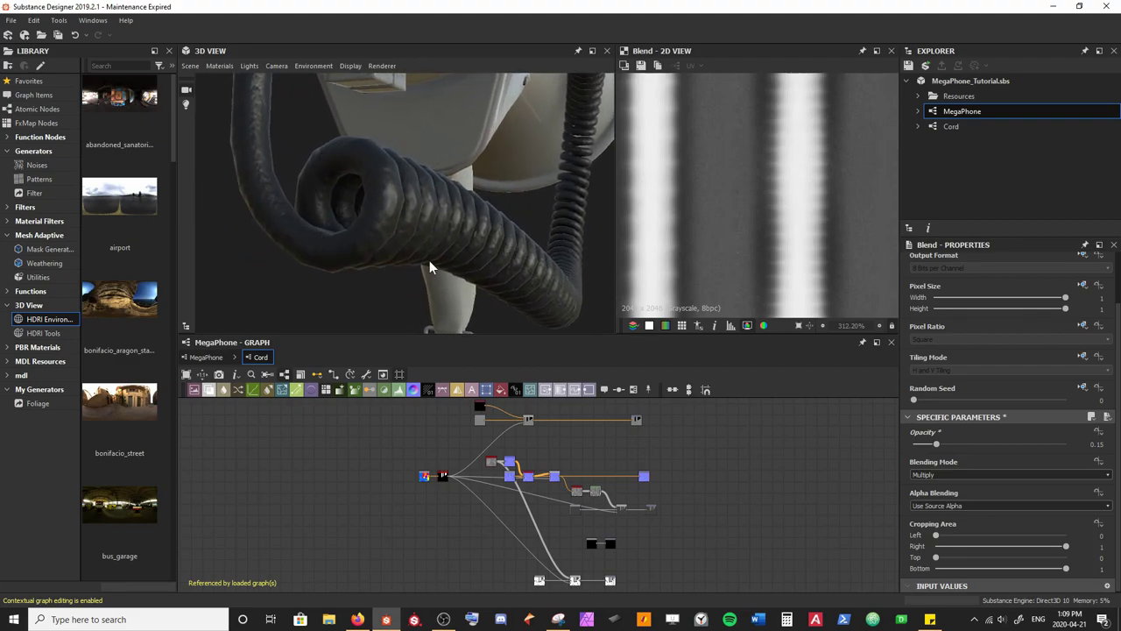
{"action": "scroll", "coordinate": [513, 464], "scroll_direction": "up", "scroll_amount": 2}
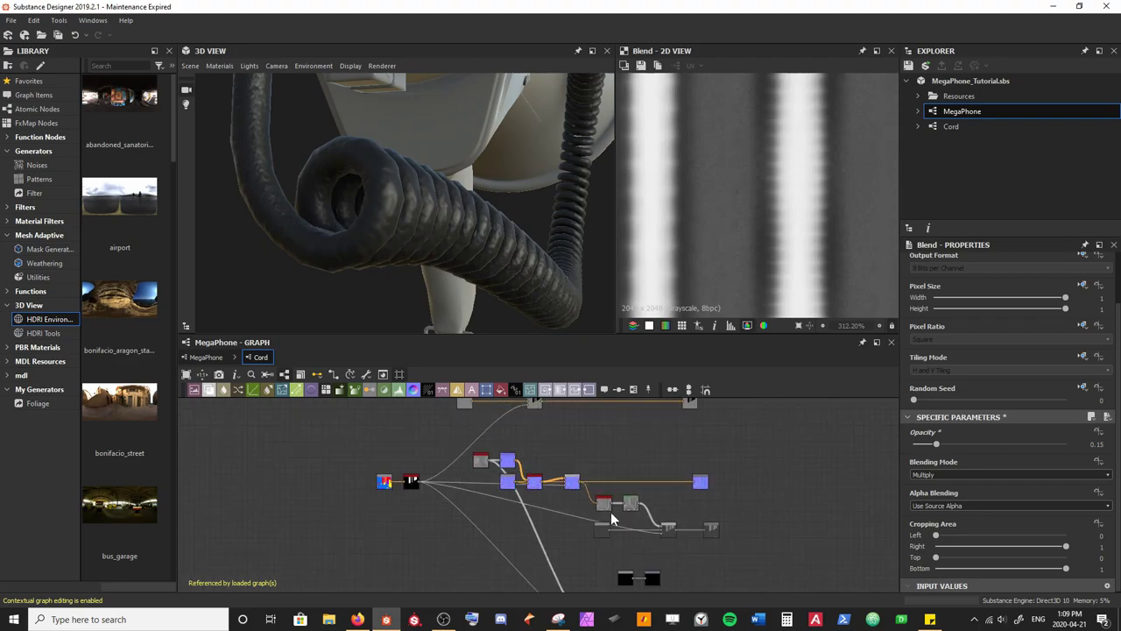
{"action": "middle_click_drag", "start_coordinate": [620, 429], "coordinate": [510, 482]}
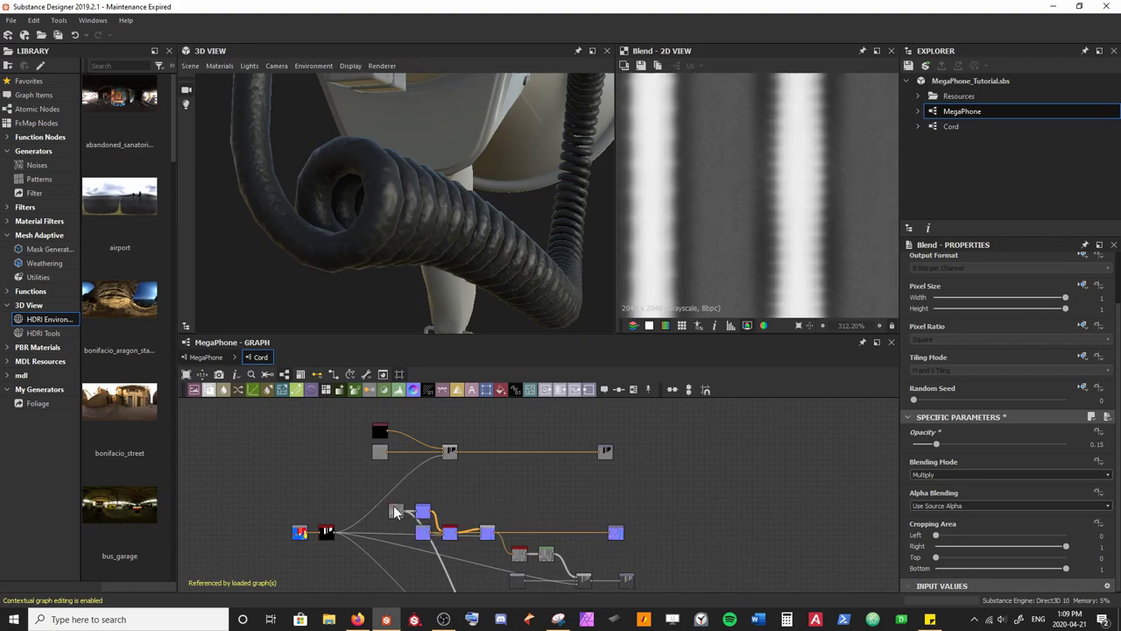
{"action": "scroll", "coordinate": [422, 497], "scroll_direction": "up", "scroll_amount": 5}
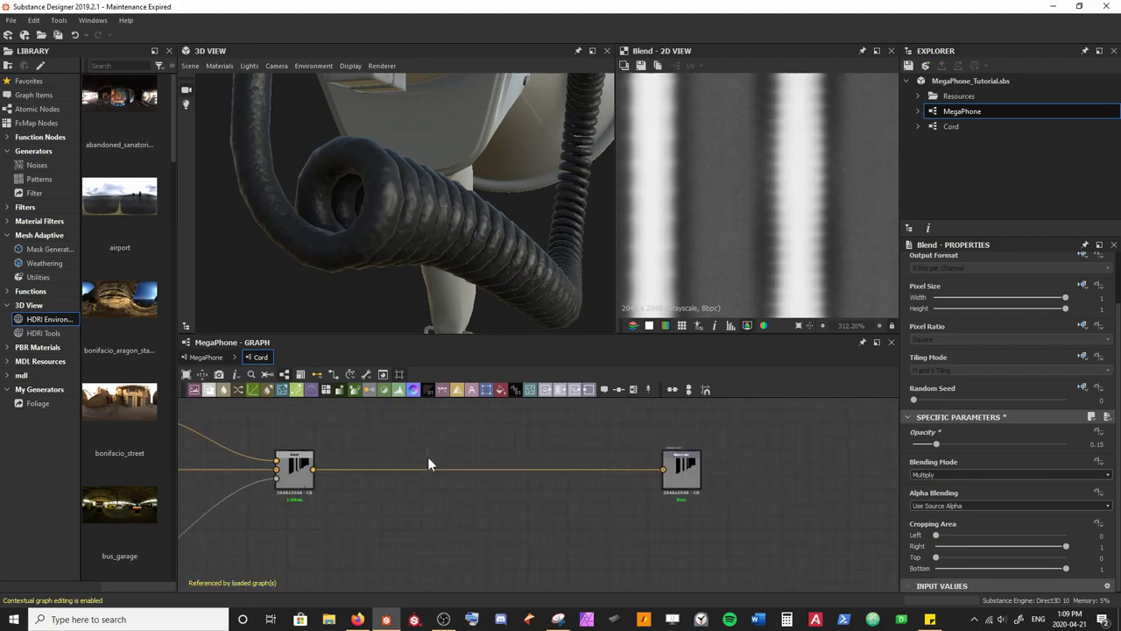
{"action": "key", "text": "space"}
{"action": "key", "text": "b"}
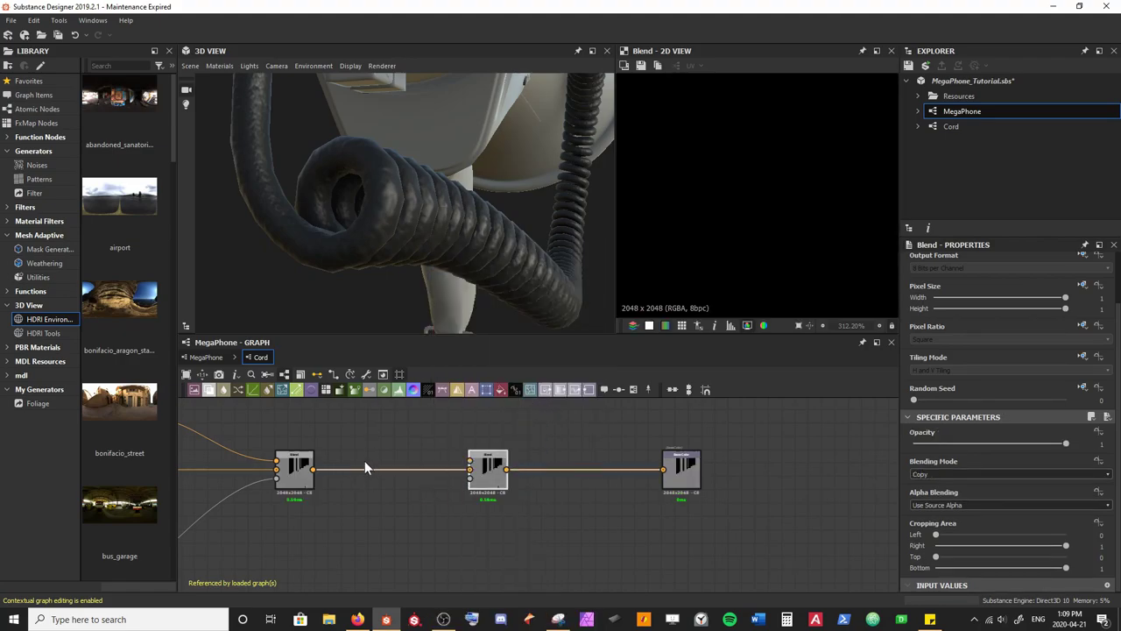
{"action": "scroll", "coordinate": [369, 502], "scroll_direction": "down", "scroll_amount": 2}
{"action": "middle_click_drag", "start_coordinate": [325, 500], "coordinate": [385, 508]}
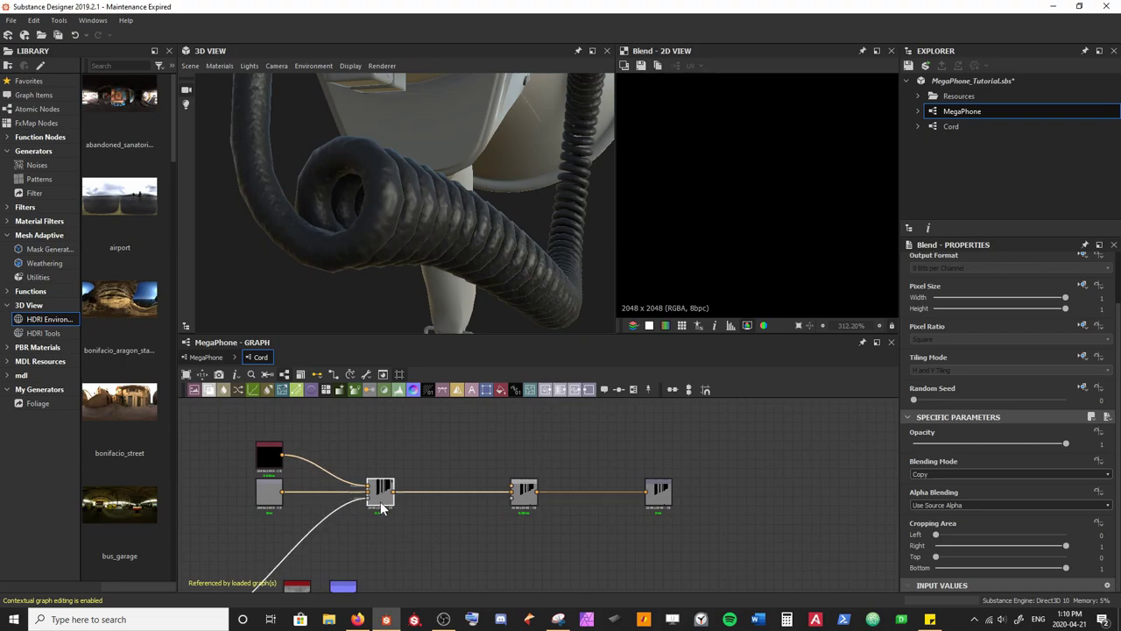
{"action": "left_click_drag", "start_coordinate": [385, 508], "coordinate": [323, 507]}
Step: Set the output colour of the cord's Uniform Color node to dark grey #1e1e1e and check the cord on the model
{"action": "scroll", "coordinate": [261, 462], "scroll_direction": "up", "scroll_amount": 4}
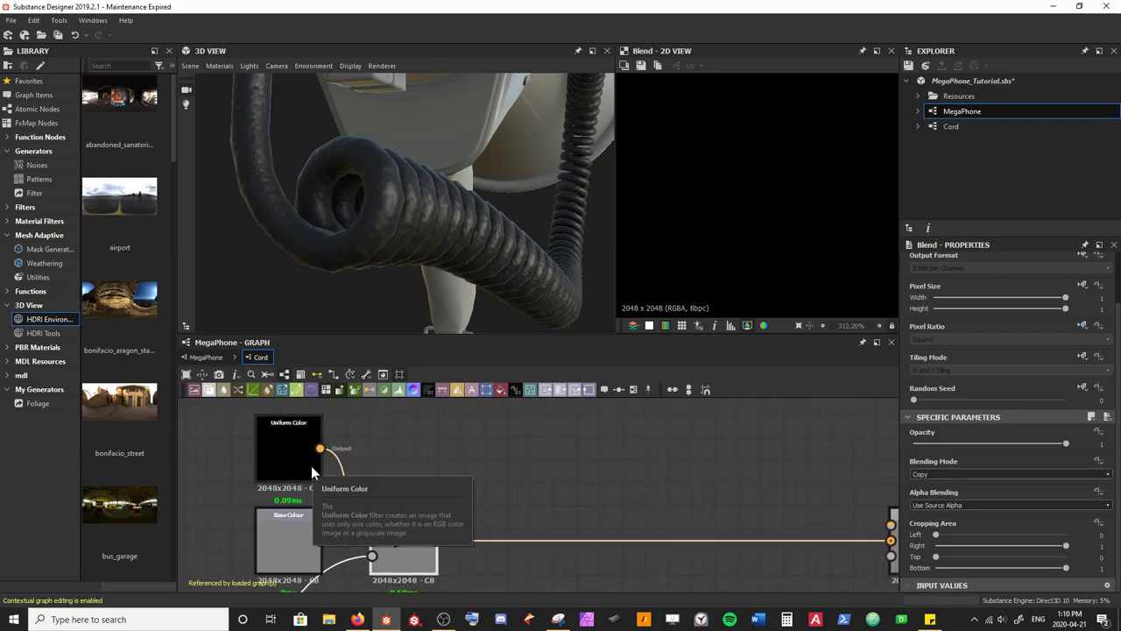
{"action": "left_click", "coordinate": [290, 451]}
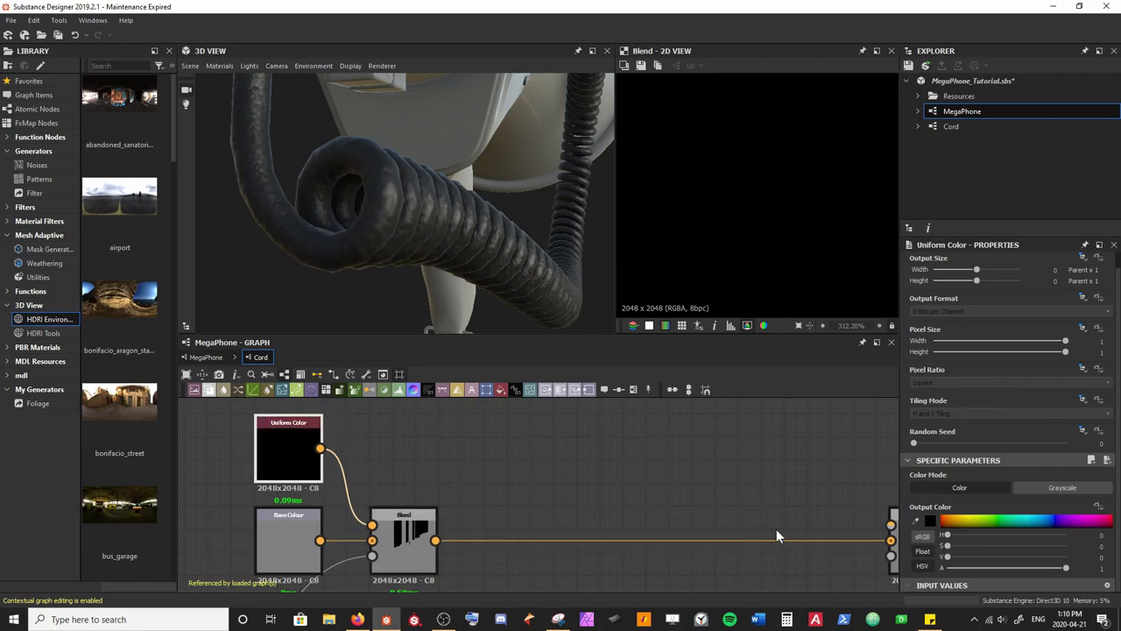
{"action": "left_click", "coordinate": [929, 522]}
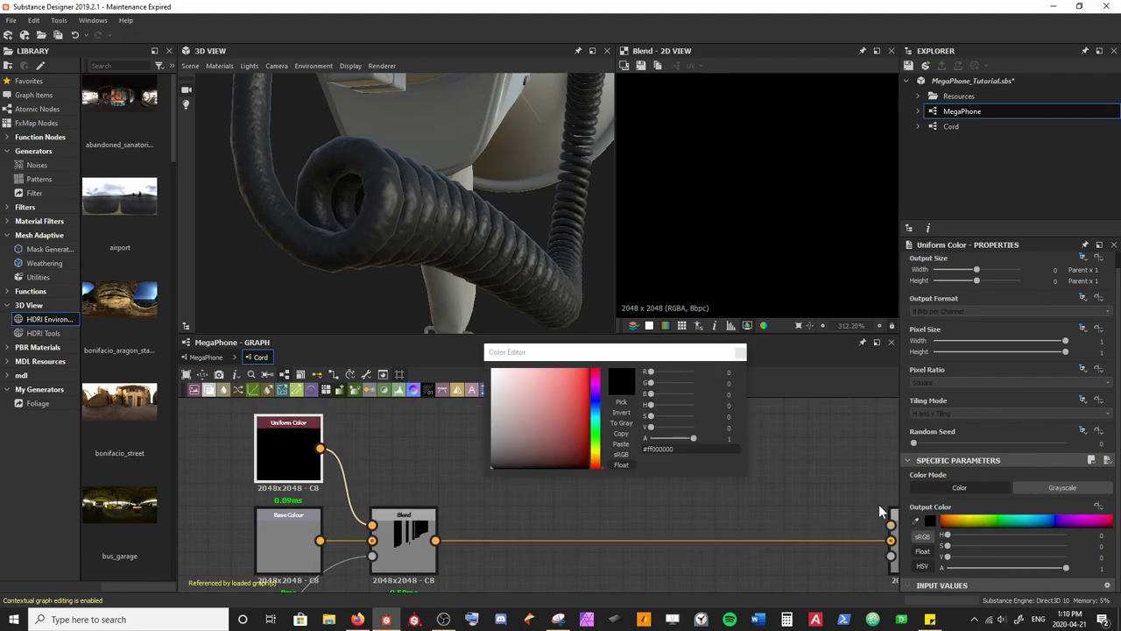
{"action": "left_click_drag", "start_coordinate": [495, 458], "coordinate": [478, 455]}
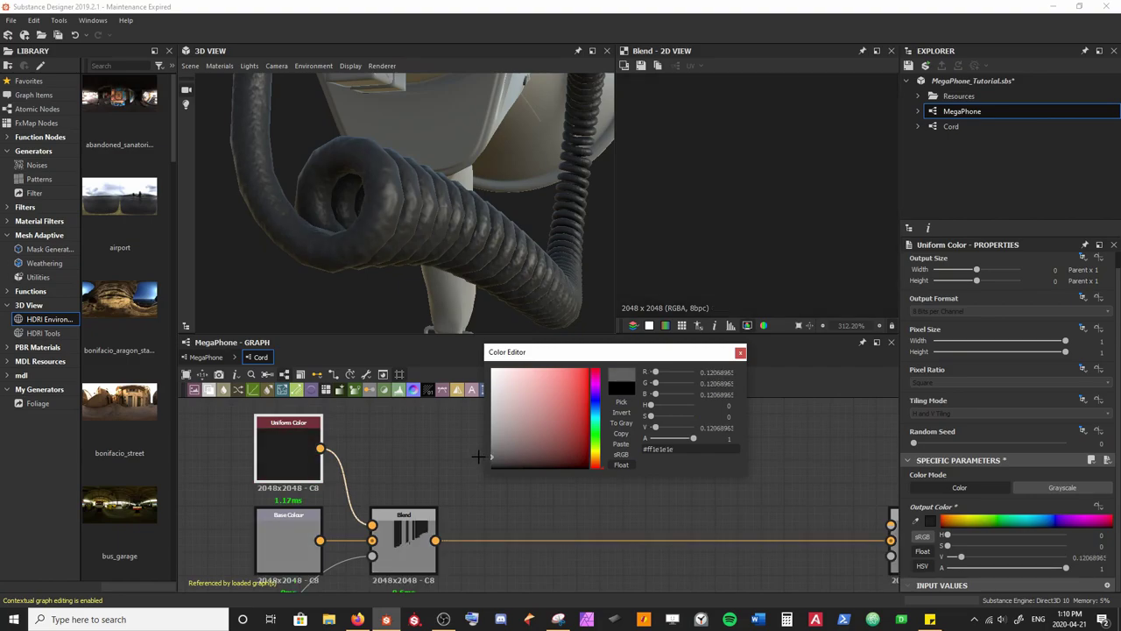
{"action": "left_click", "coordinate": [740, 353]}
{"action": "left_click_drag", "start_coordinate": [460, 263], "coordinate": [429, 302]}
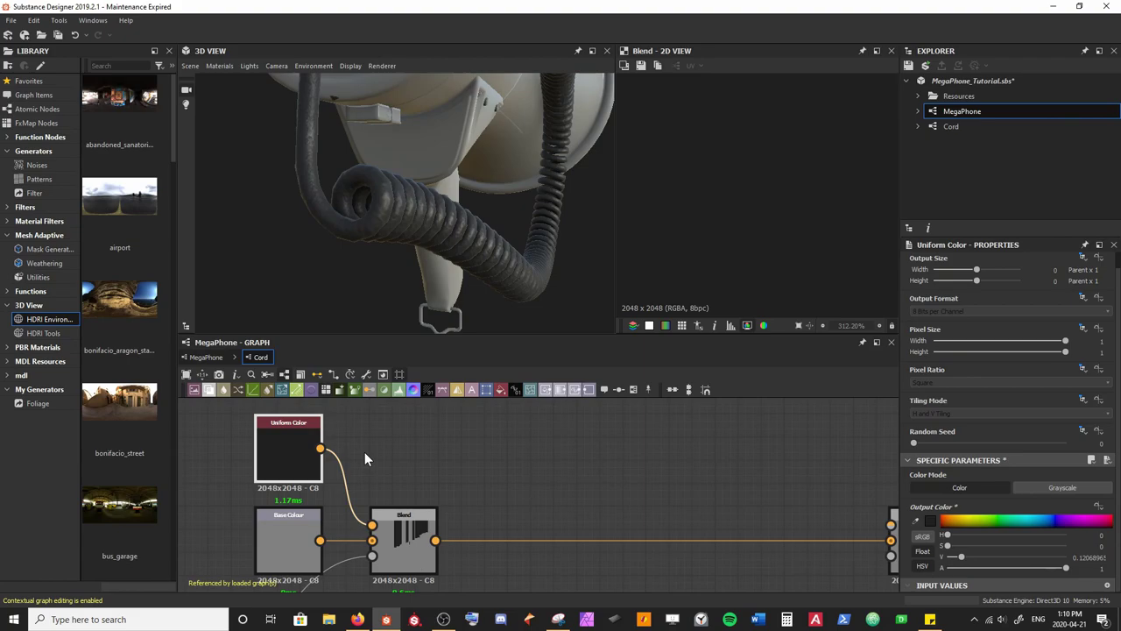
Step: Preview the Uniform Color node and try pure black #000000 as its output colour before restoring the dark grey
{"action": "middle_click_drag", "start_coordinate": [366, 452], "coordinate": [403, 443]}
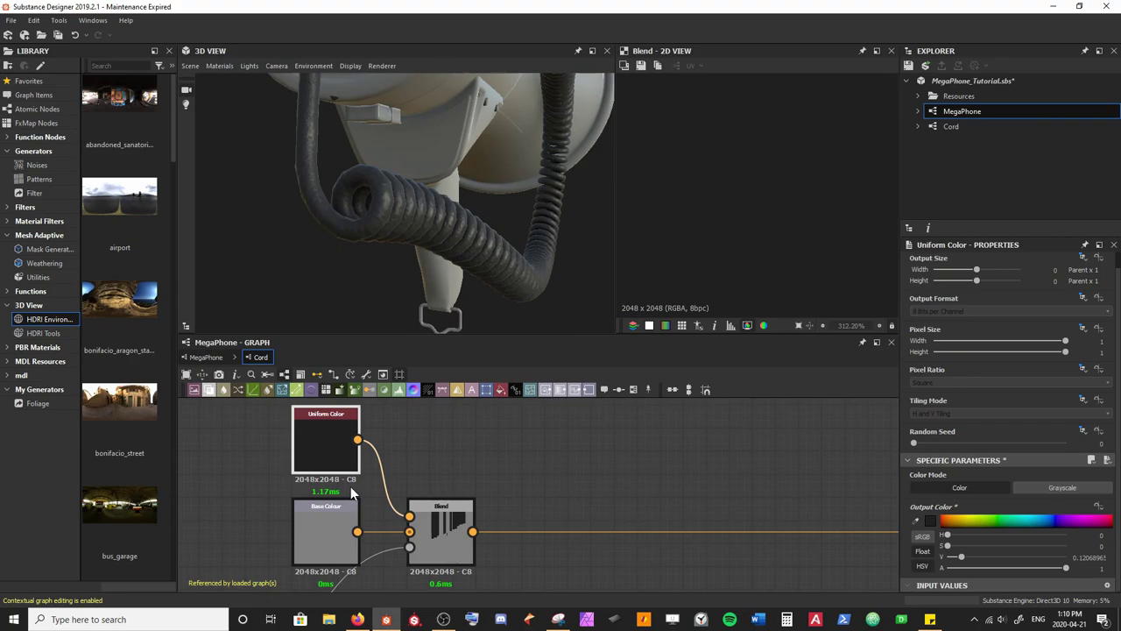
{"action": "scroll", "coordinate": [813, 179], "scroll_direction": "down", "scroll_amount": 8}
{"action": "double_click", "coordinate": [345, 453]}
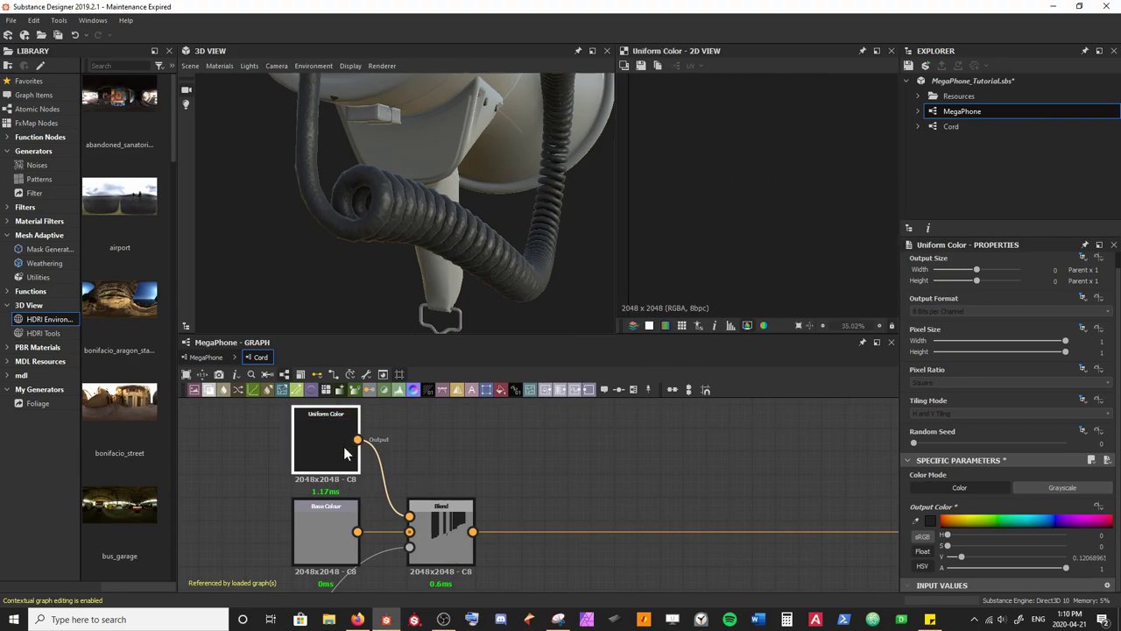
{"action": "scroll", "coordinate": [789, 167], "scroll_direction": "down", "scroll_amount": 3}
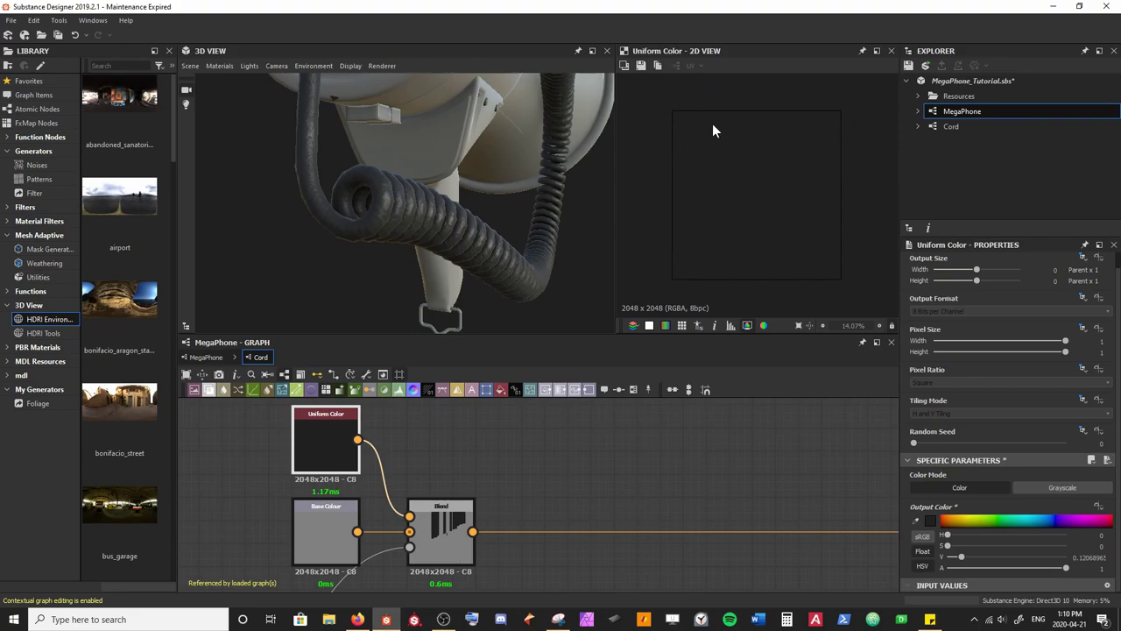
{"action": "left_click", "coordinate": [930, 520]}
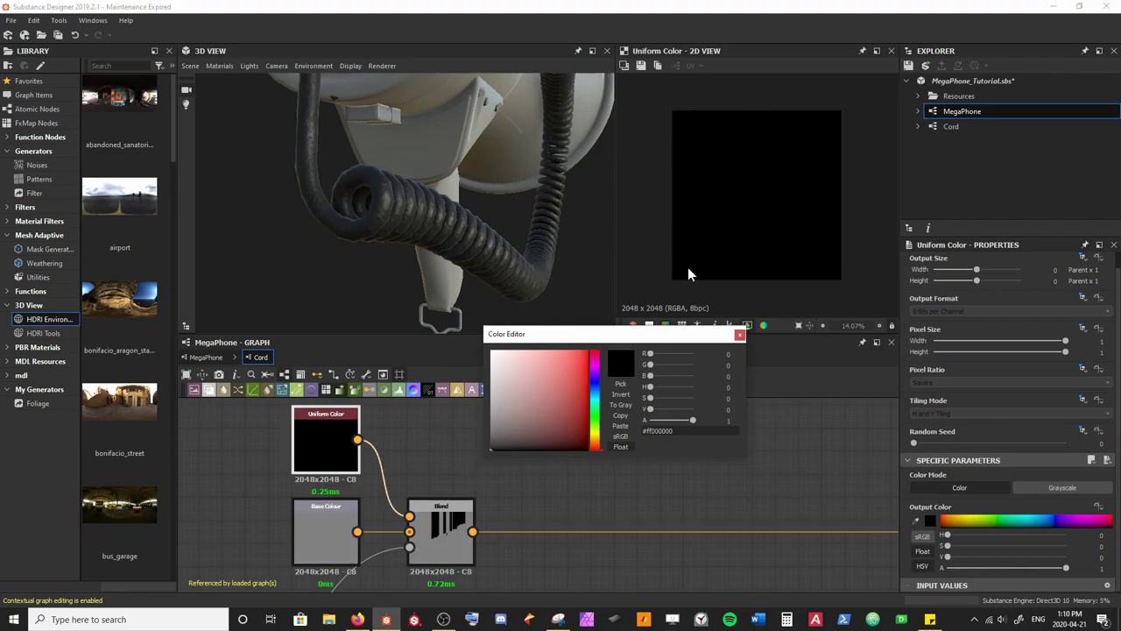
{"action": "left_click", "coordinate": [740, 333]}
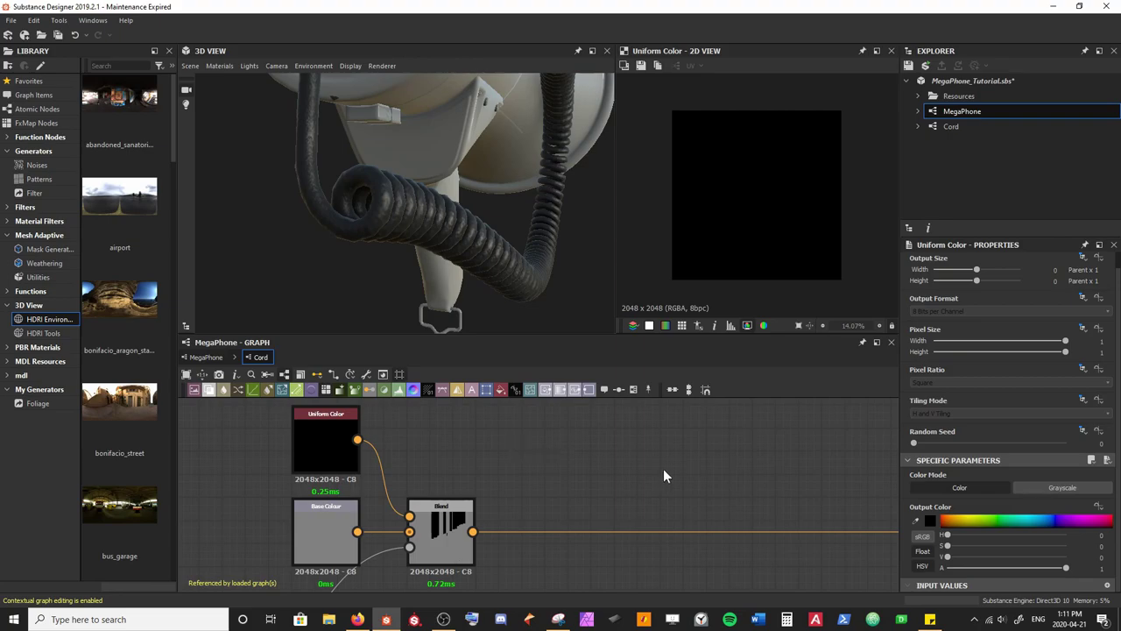
{"action": "left_click", "coordinate": [961, 556]}
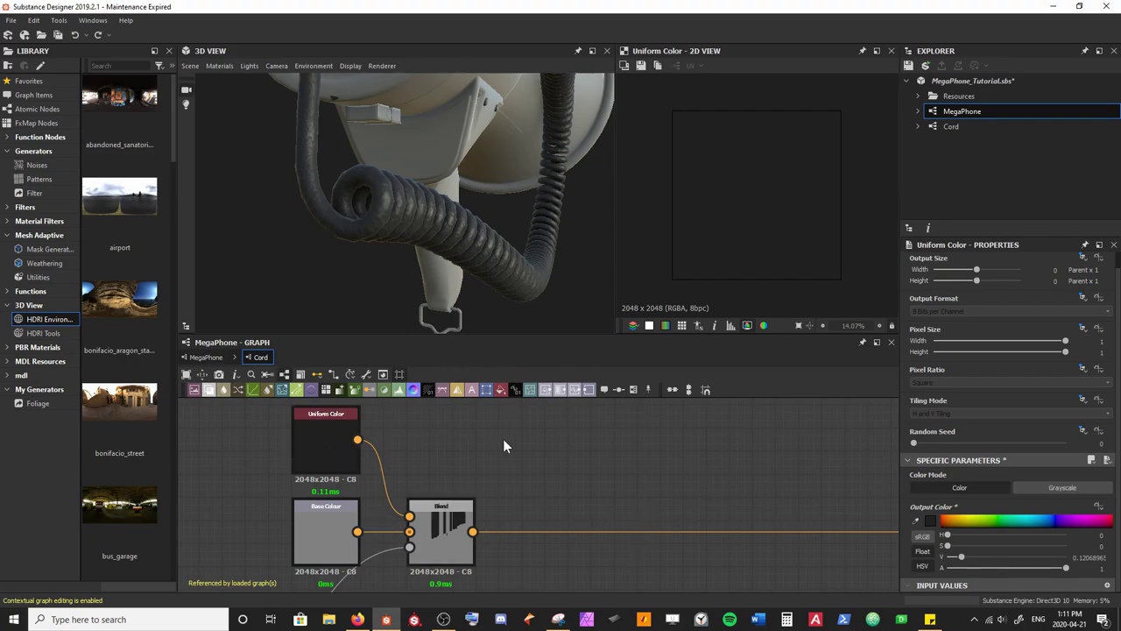
{"action": "left_click", "coordinate": [340, 444]}
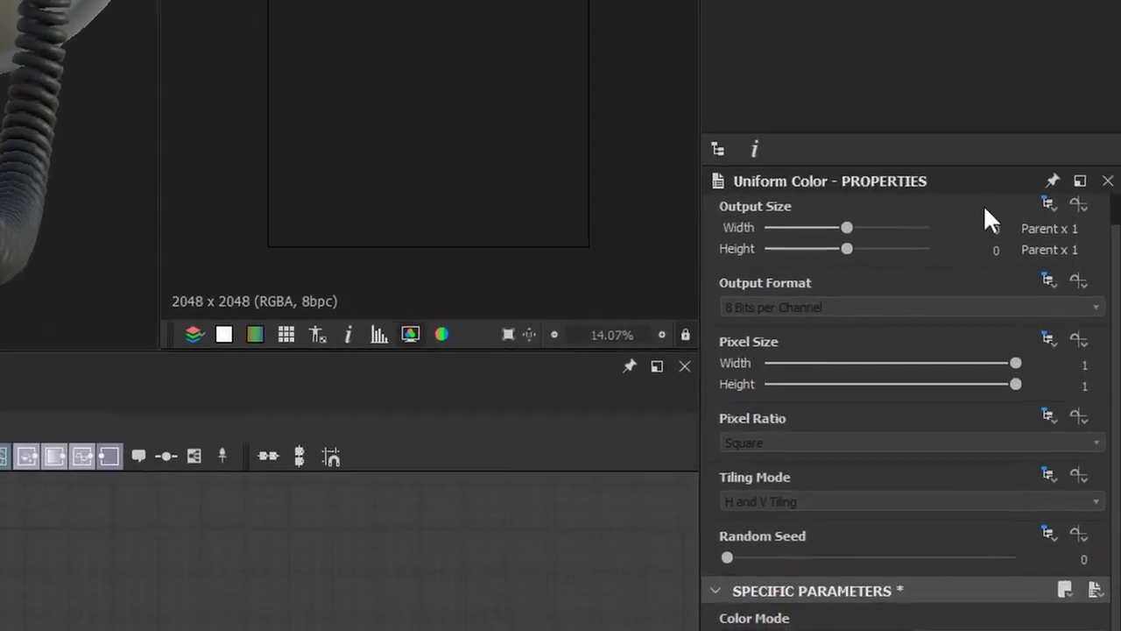
{"action": "left_click", "coordinate": [1043, 199]}
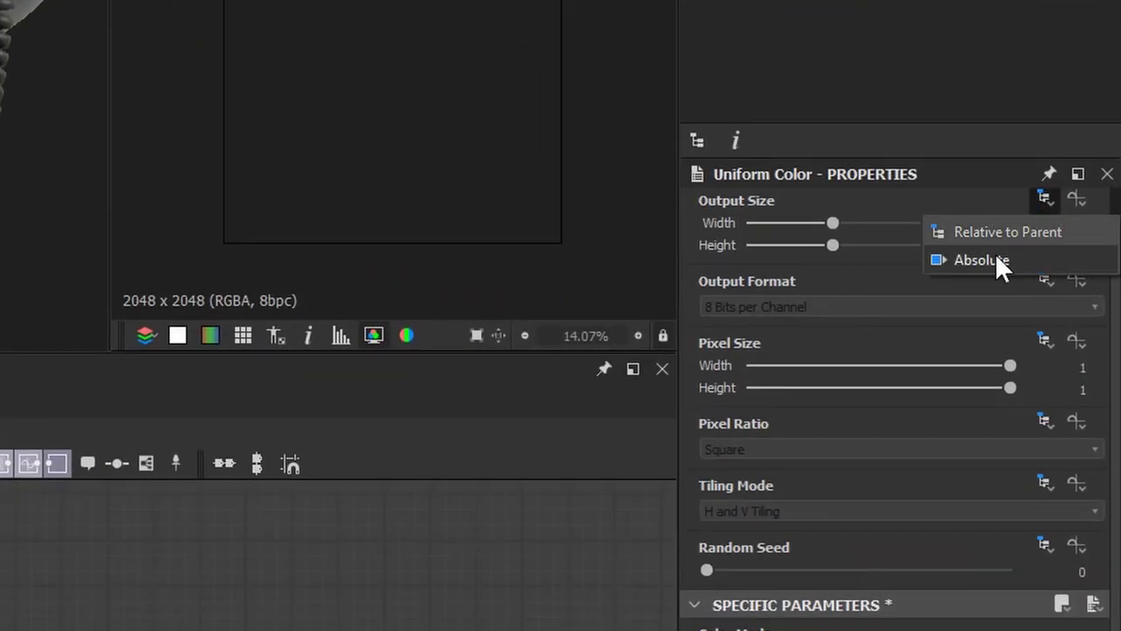
{"action": "left_click", "coordinate": [1046, 197]}
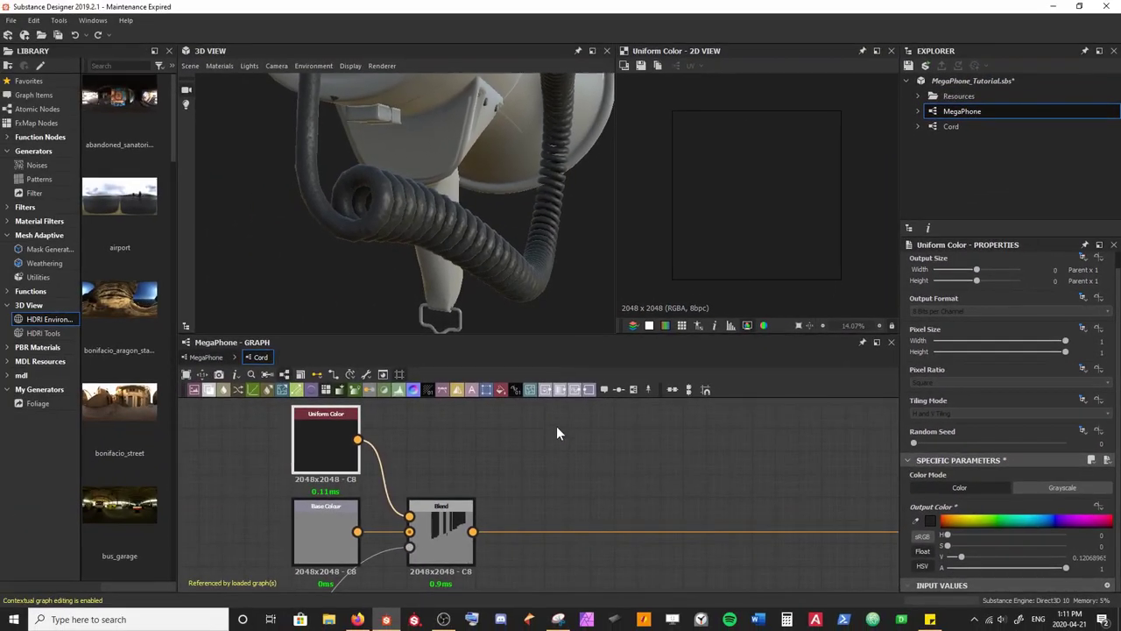
Step: Set the Uniform Color node's output size to an absolute 16 by 16 px
{"action": "left_click", "coordinate": [348, 411]}
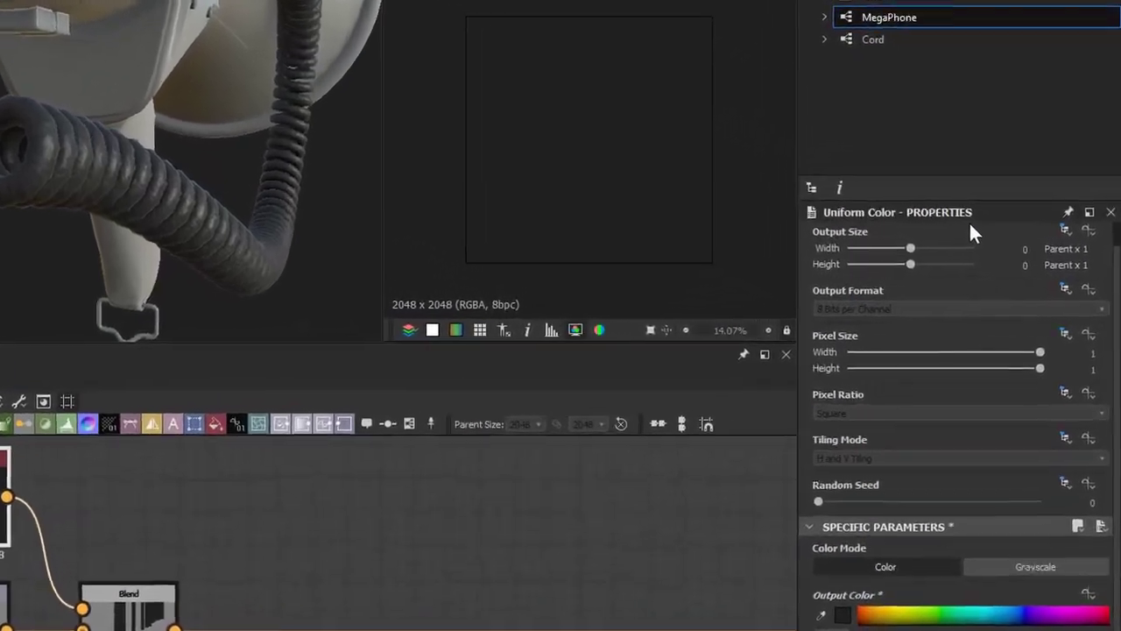
{"action": "mouse_move", "coordinate": [973, 252]}
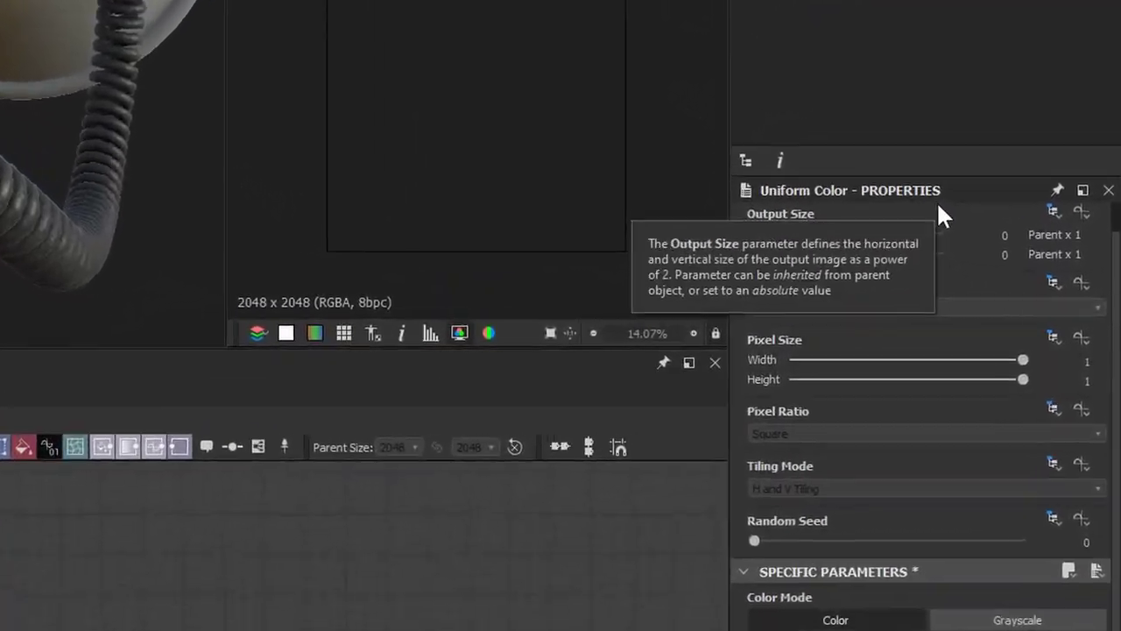
{"action": "left_click", "coordinate": [1047, 198]}
{"action": "left_click", "coordinate": [982, 260]}
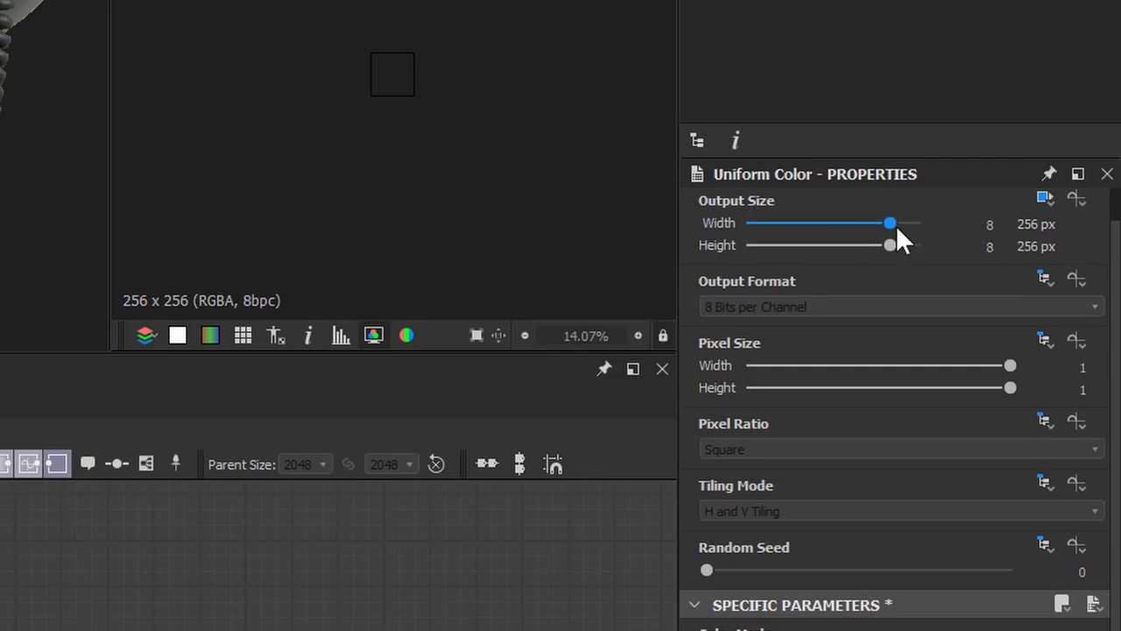
{"action": "left_click_drag", "start_coordinate": [864, 222], "coordinate": [860, 223]}
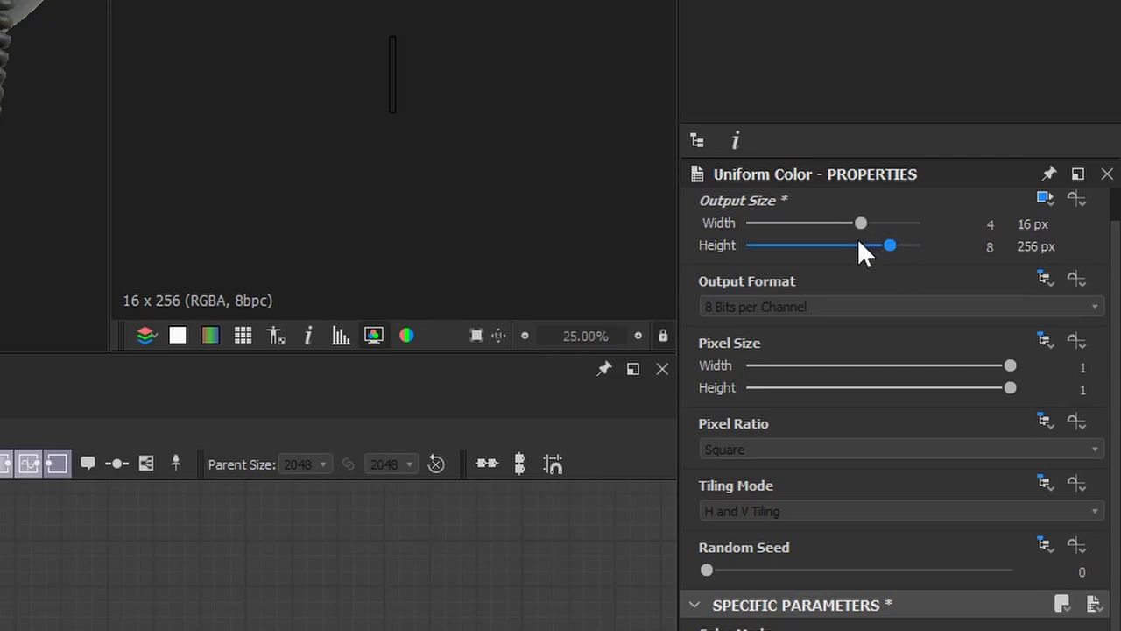
{"action": "left_click", "coordinate": [862, 245]}
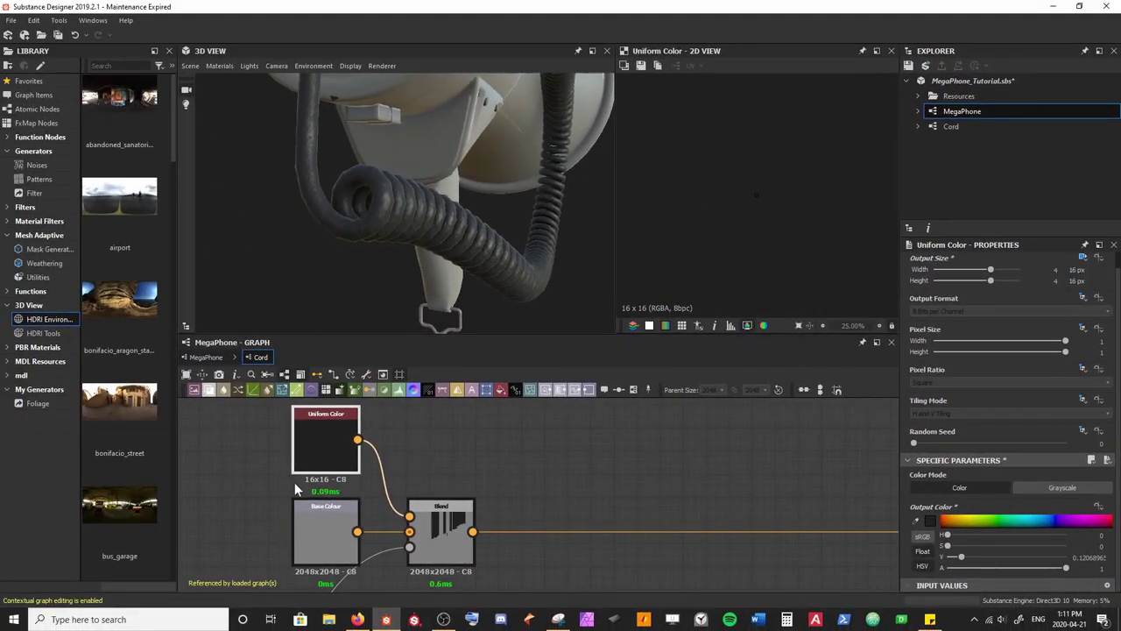
{"action": "middle_click_drag", "start_coordinate": [263, 489], "coordinate": [329, 466]}
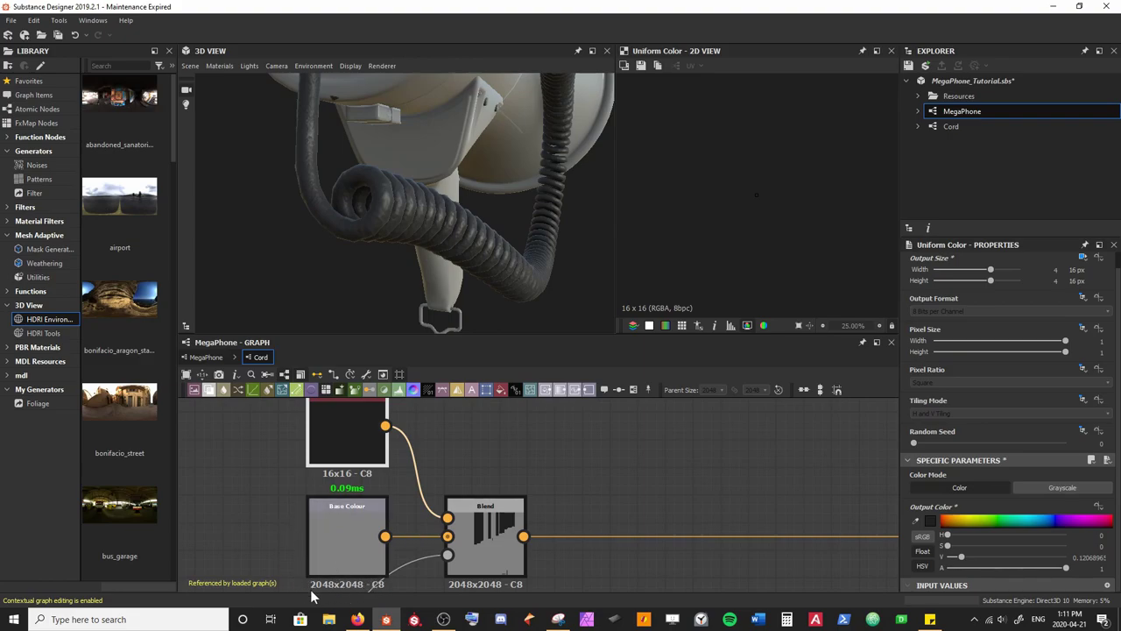
{"action": "middle_click_drag", "start_coordinate": [506, 454], "coordinate": [513, 445]}
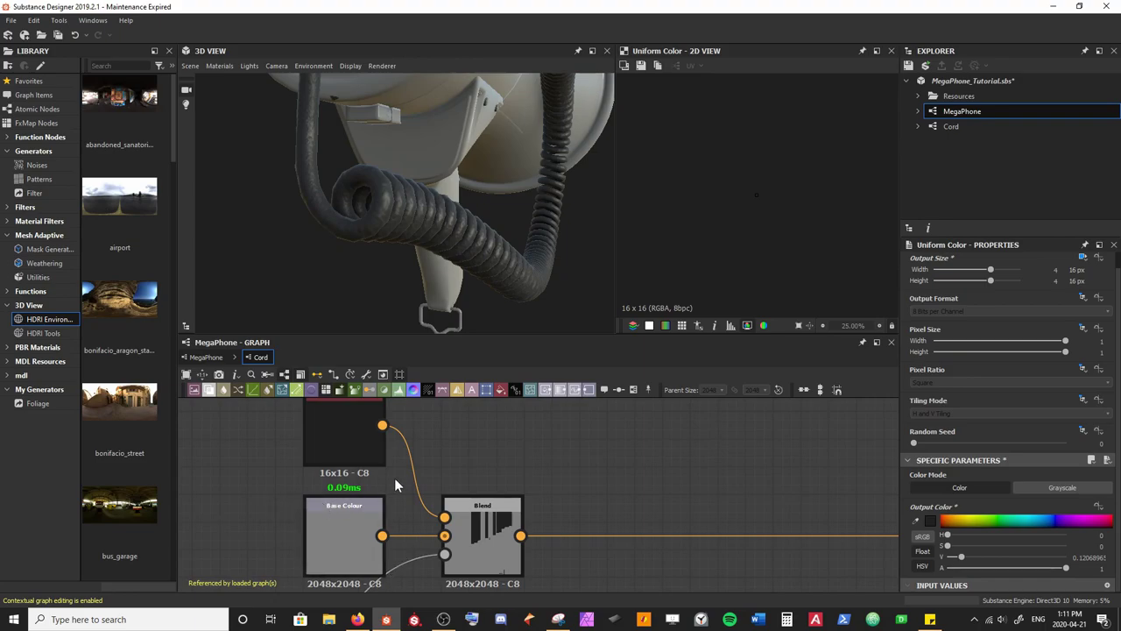
{"action": "middle_click_drag", "start_coordinate": [489, 446], "coordinate": [465, 468]}
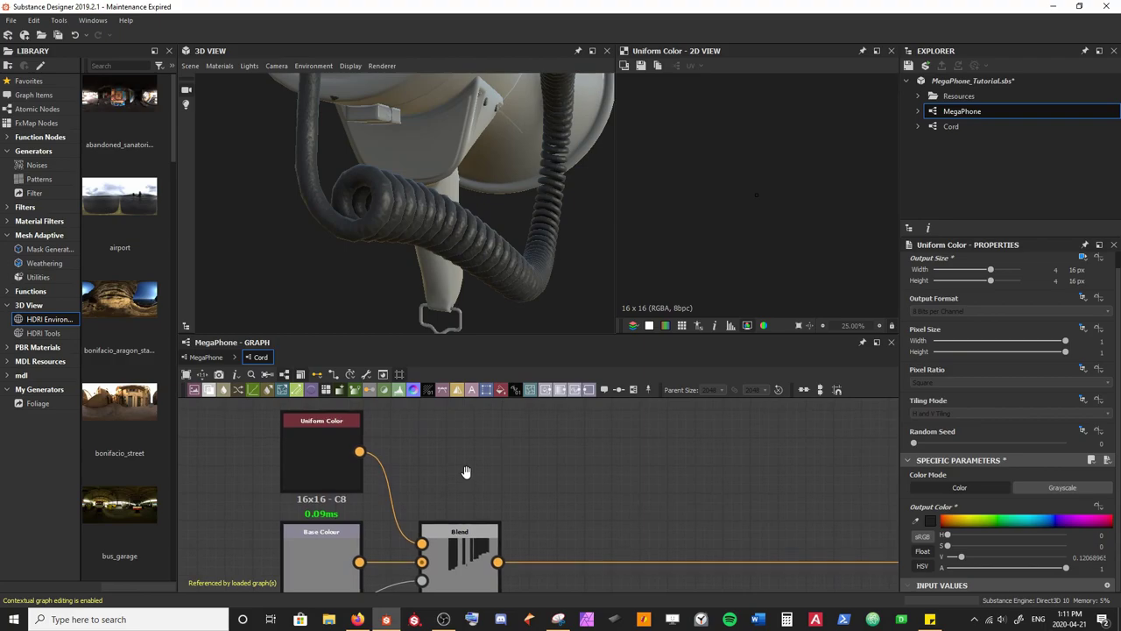
Step: Duplicate the Uniform Color node, move the second Blend closer to the copy, and connect the copy to that Blend's foreground
{"action": "left_click", "coordinate": [316, 461]}
{"action": "scroll", "coordinate": [548, 452], "scroll_direction": "down", "scroll_amount": 3}
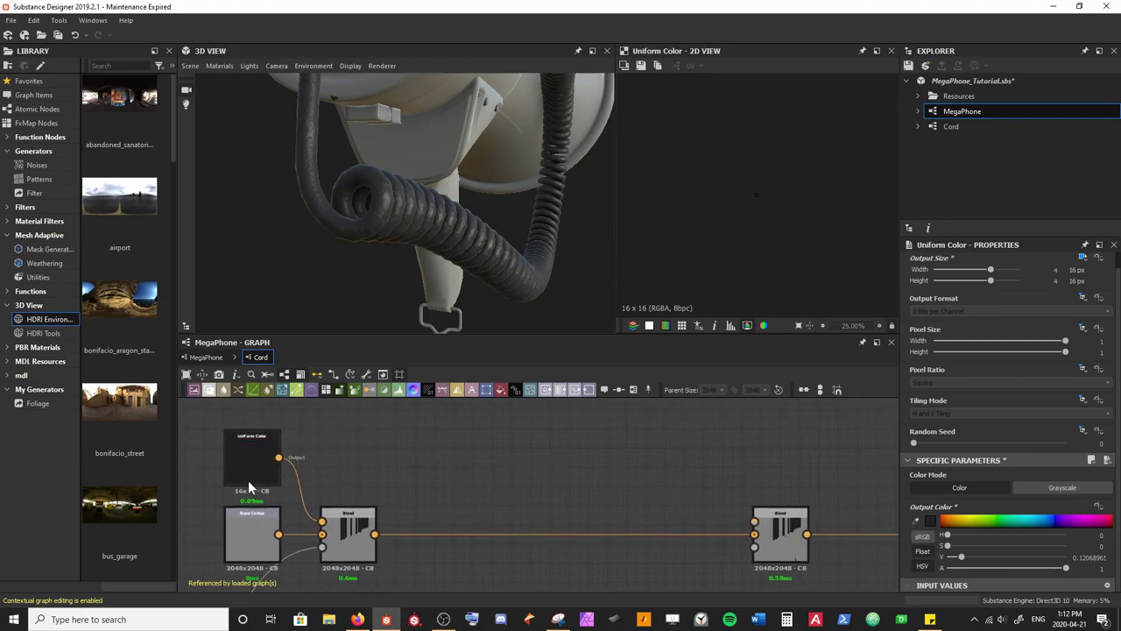
{"action": "left_click", "coordinate": [242, 461]}
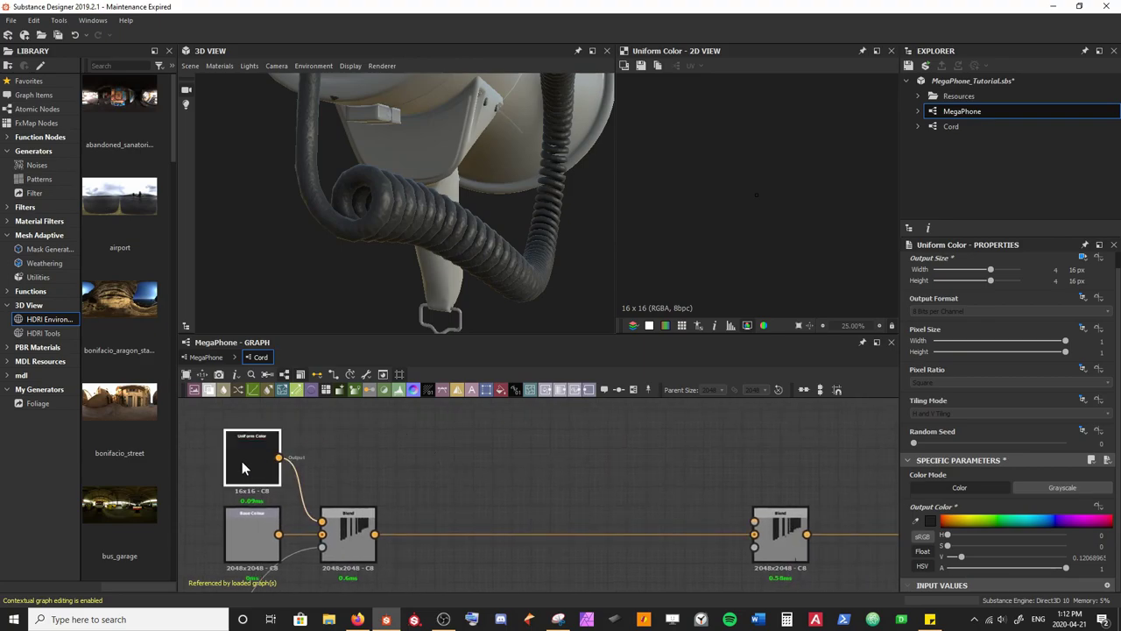
{"action": "key", "text": "ctrl+d"}
{"action": "left_click", "coordinate": [533, 504]}
{"action": "left_click_drag", "start_coordinate": [532, 504], "coordinate": [457, 464]}
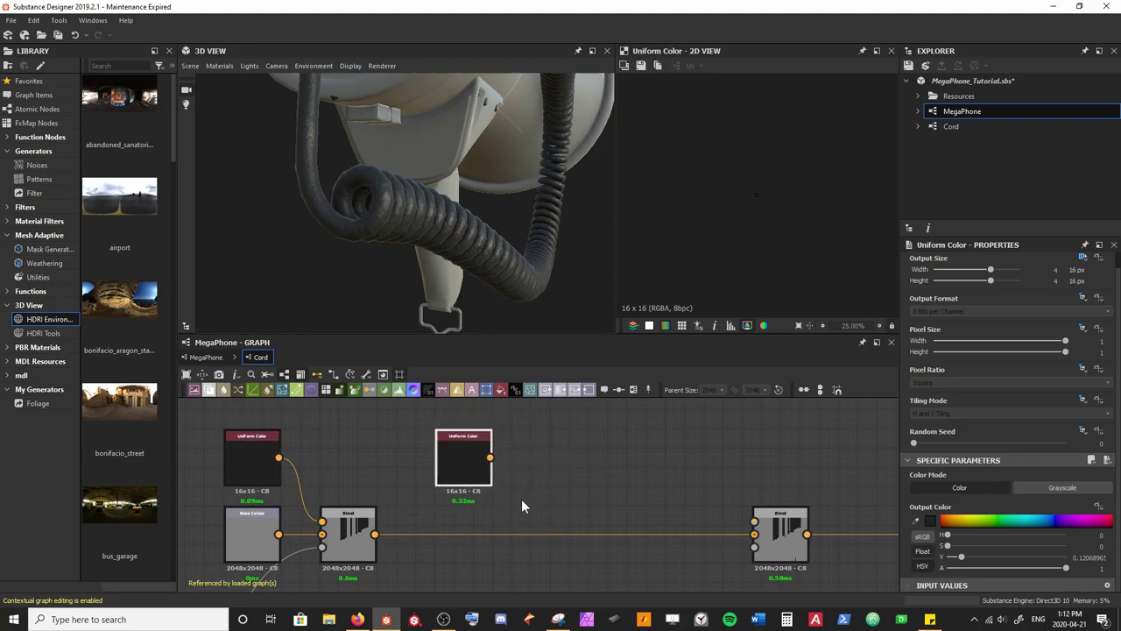
{"action": "left_click_drag", "start_coordinate": [781, 525], "coordinate": [598, 526]}
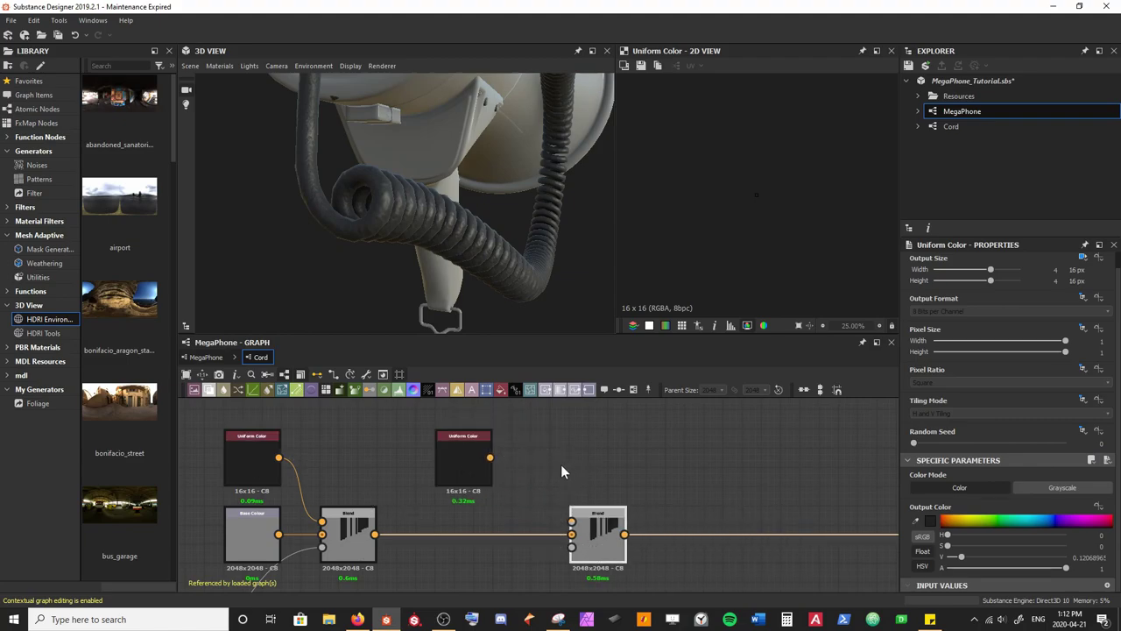
{"action": "left_click_drag", "start_coordinate": [490, 457], "coordinate": [572, 523]}
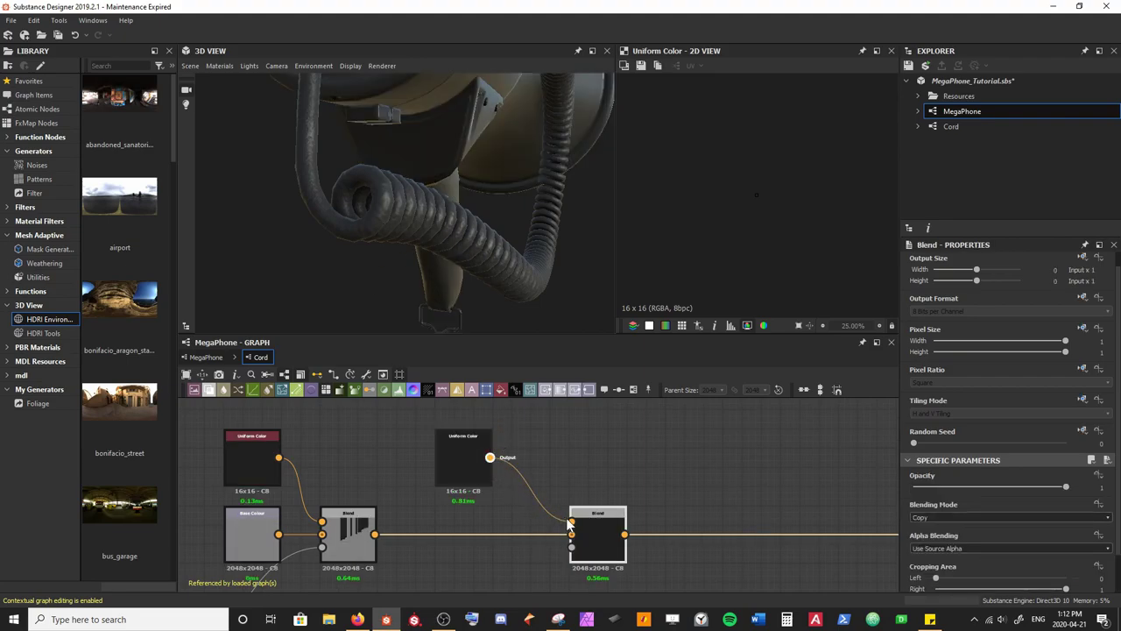
Step: Set the duplicated Uniform Color node's output colour to the lighter grey #434343
{"action": "left_click", "coordinate": [467, 474]}
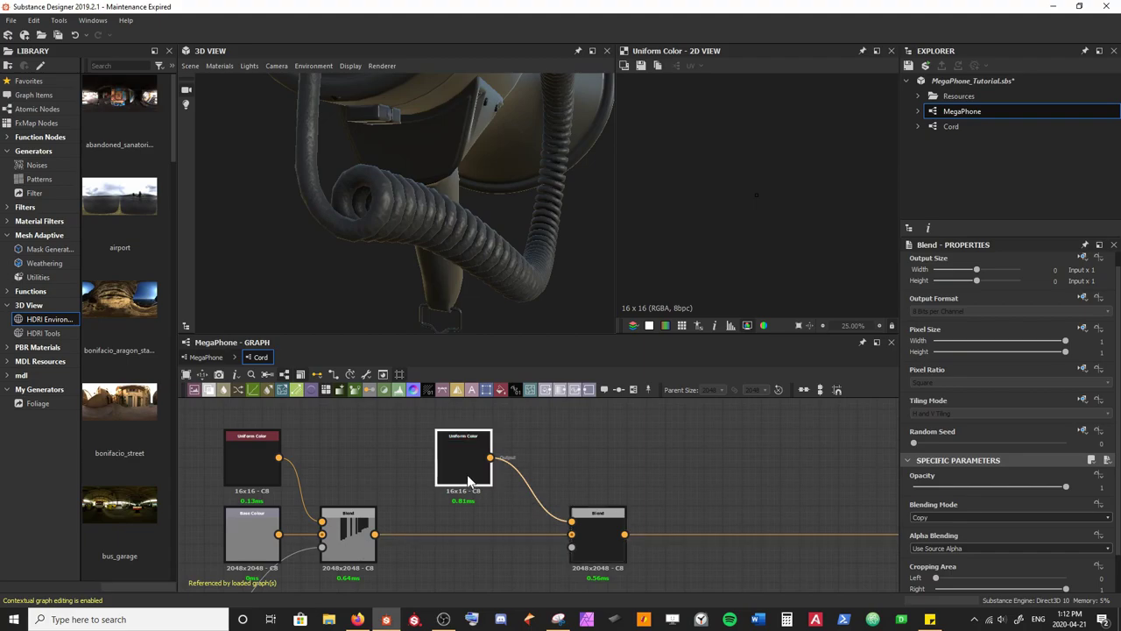
{"action": "left_click", "coordinate": [930, 520]}
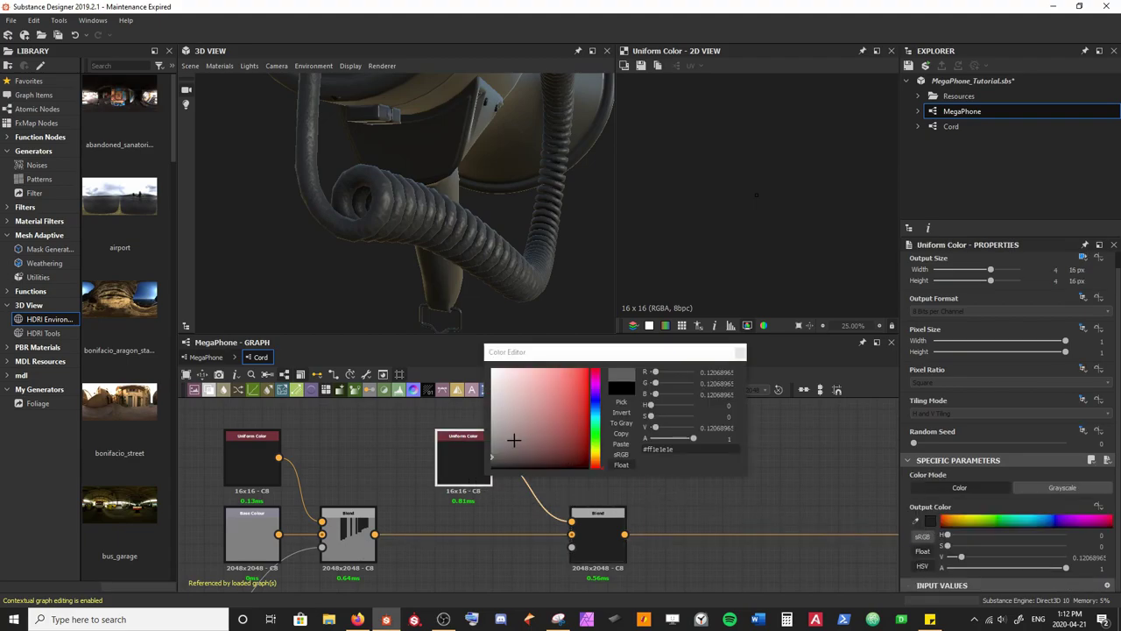
{"action": "left_click_drag", "start_coordinate": [496, 441], "coordinate": [494, 429]}
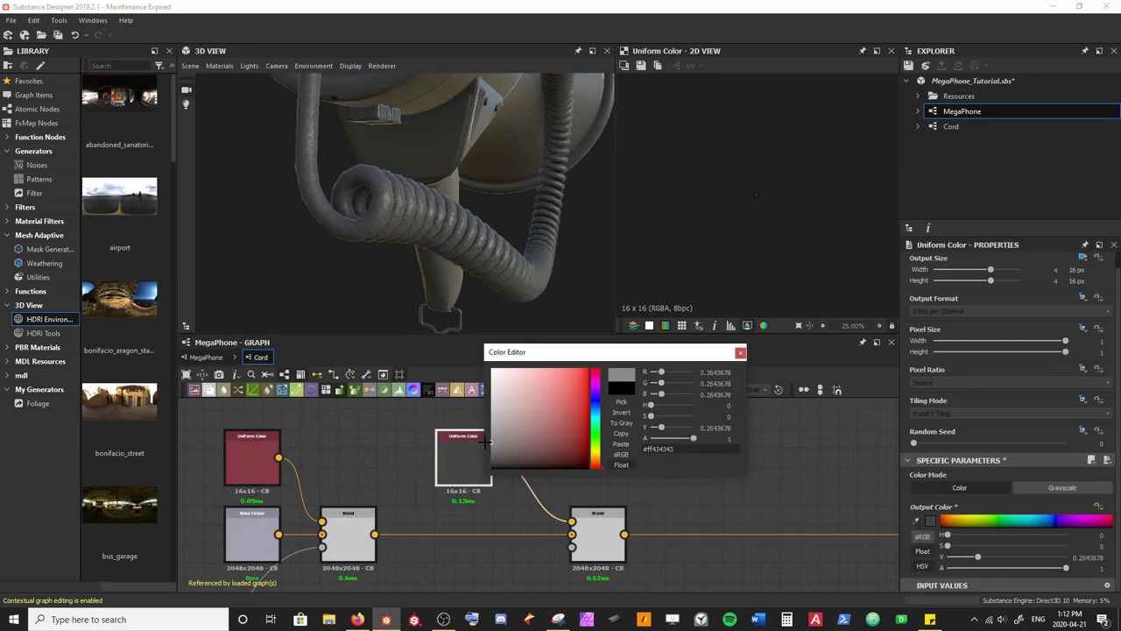
{"action": "left_click", "coordinate": [739, 352]}
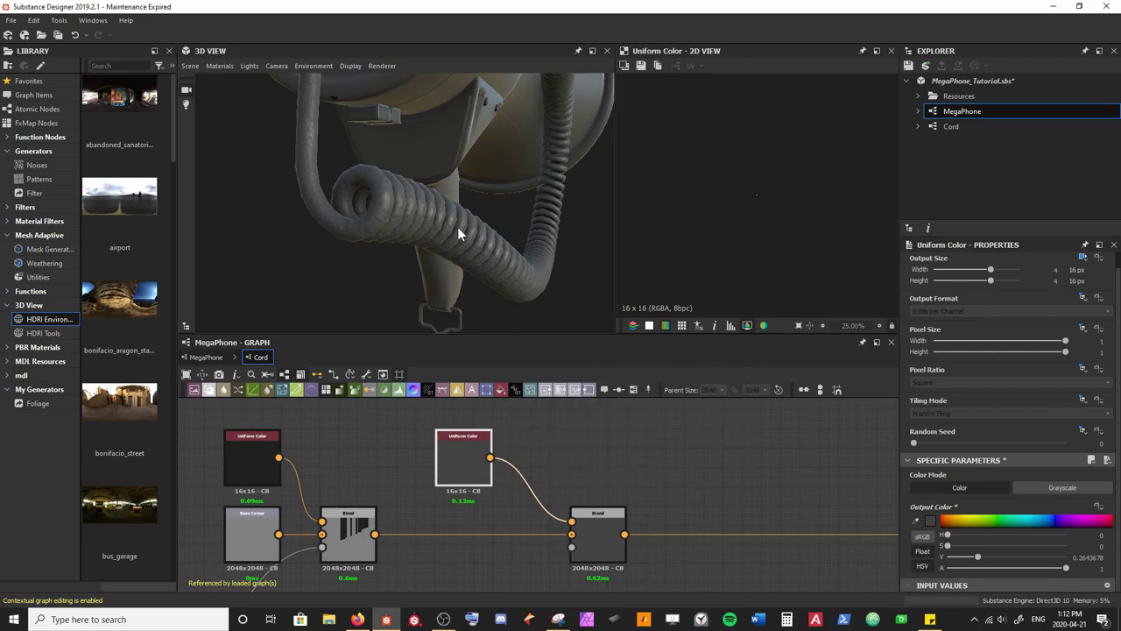
Step: Connect the Color to Mask output to the second Blend's opacity input and preview the mask
{"action": "scroll", "coordinate": [538, 525], "scroll_direction": "down", "scroll_amount": 6}
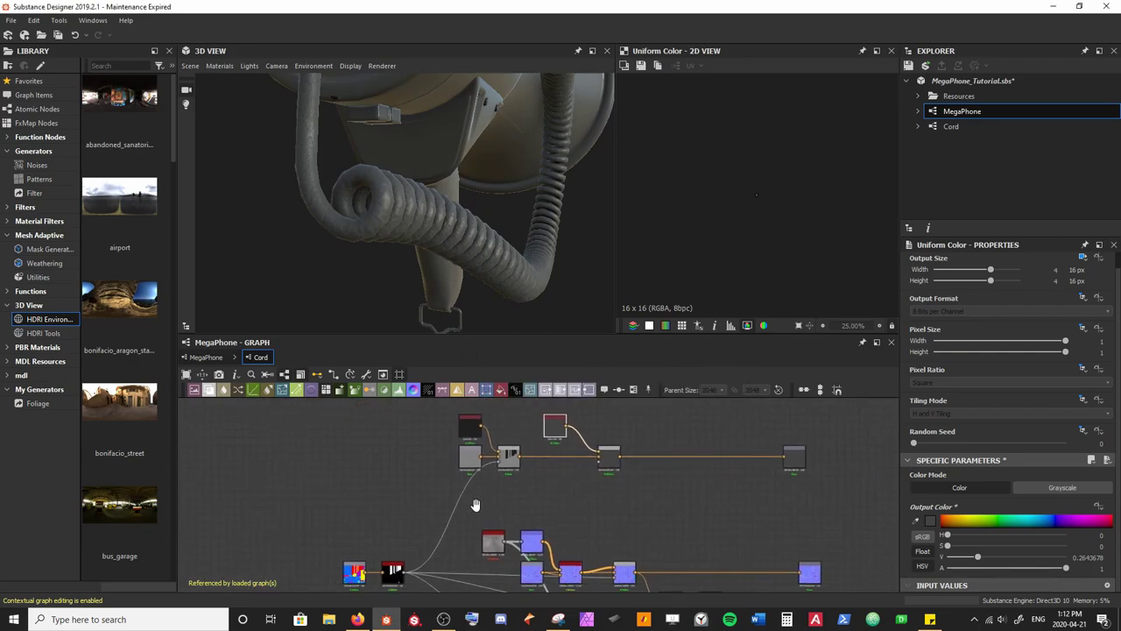
{"action": "left_click_drag", "start_coordinate": [410, 557], "coordinate": [604, 443]}
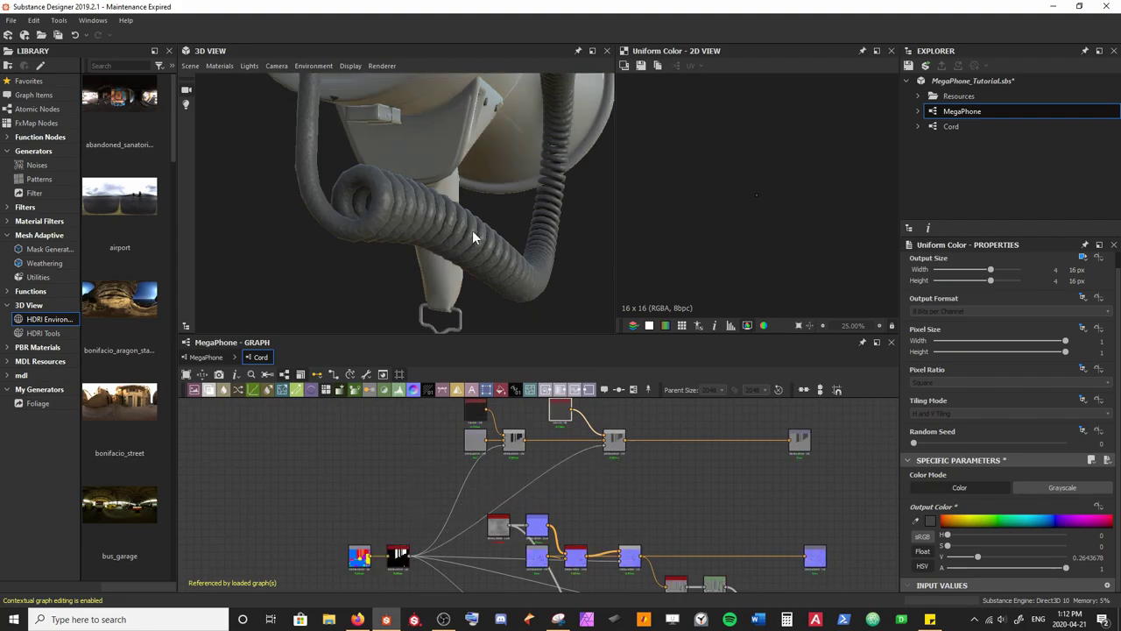
{"action": "scroll", "coordinate": [538, 268], "scroll_direction": "up", "scroll_amount": 3}
{"action": "middle_click_drag", "start_coordinate": [570, 465], "coordinate": [525, 482]}
{"action": "scroll", "coordinate": [513, 475], "scroll_direction": "up", "scroll_amount": 4}
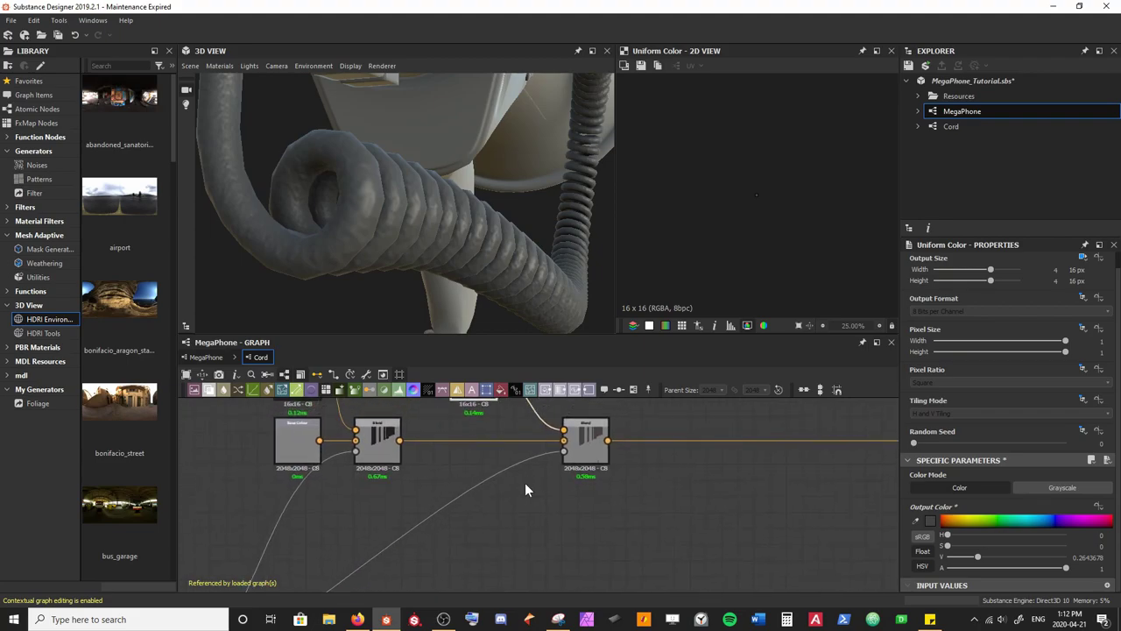
{"action": "left_click", "coordinate": [561, 452]}
{"action": "scroll", "coordinate": [739, 264], "scroll_direction": "down", "scroll_amount": 2}
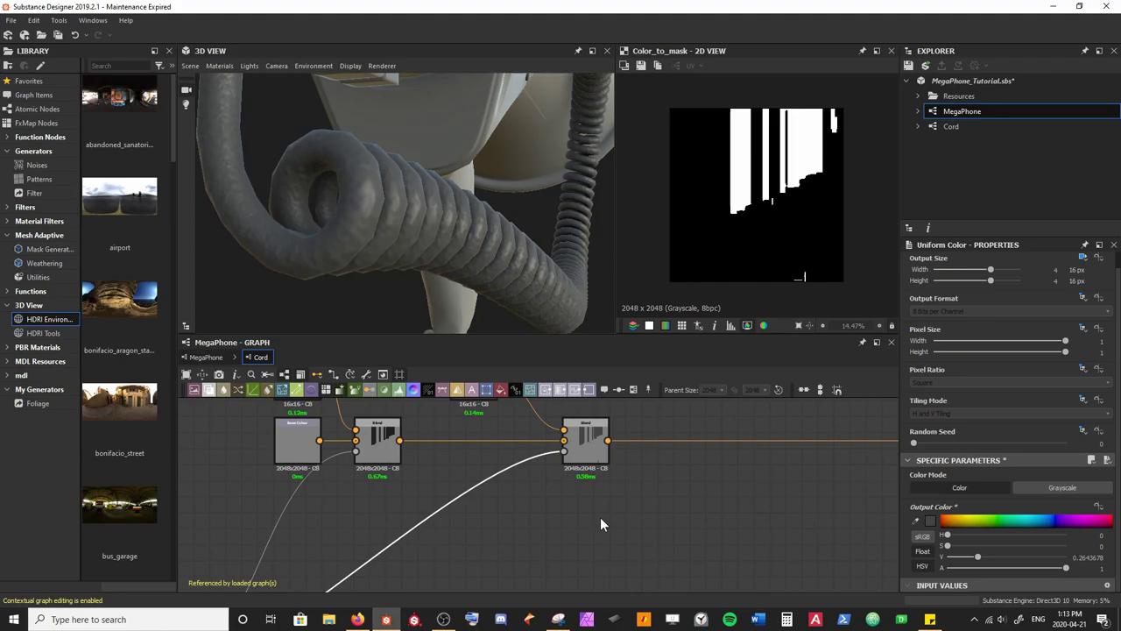
Step: Move the second Blend and its Uniform Color node closer to the Base Colour output
{"action": "scroll", "coordinate": [600, 517], "scroll_direction": "down", "scroll_amount": 2}
{"action": "middle_click_drag", "start_coordinate": [616, 504], "coordinate": [543, 508]}
{"action": "left_click_drag", "start_coordinate": [524, 476], "coordinate": [659, 477]}
{"action": "left_click_drag", "start_coordinate": [421, 417], "coordinate": [582, 415]}
Step: Preview the normal Blend and the Curvature Smooth node, and move Curvature Smooth and Levels closer to that Blend
{"action": "middle_click_drag", "start_coordinate": [620, 507], "coordinate": [491, 480]}
{"action": "left_click_drag", "start_coordinate": [459, 524], "coordinate": [441, 526]}
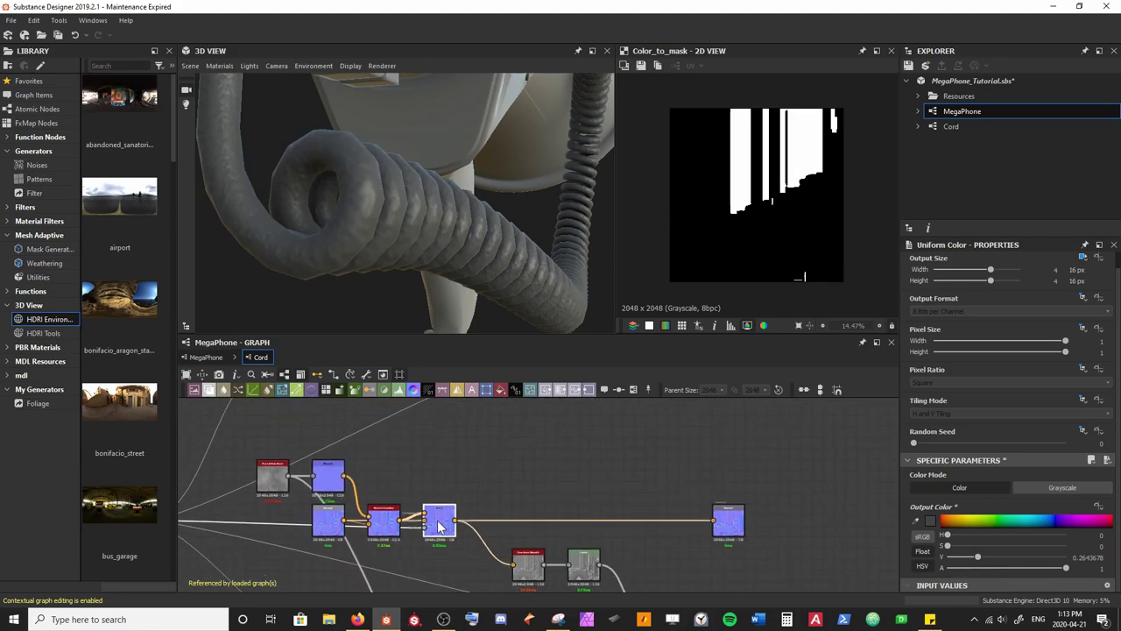
{"action": "double_click", "coordinate": [441, 526]}
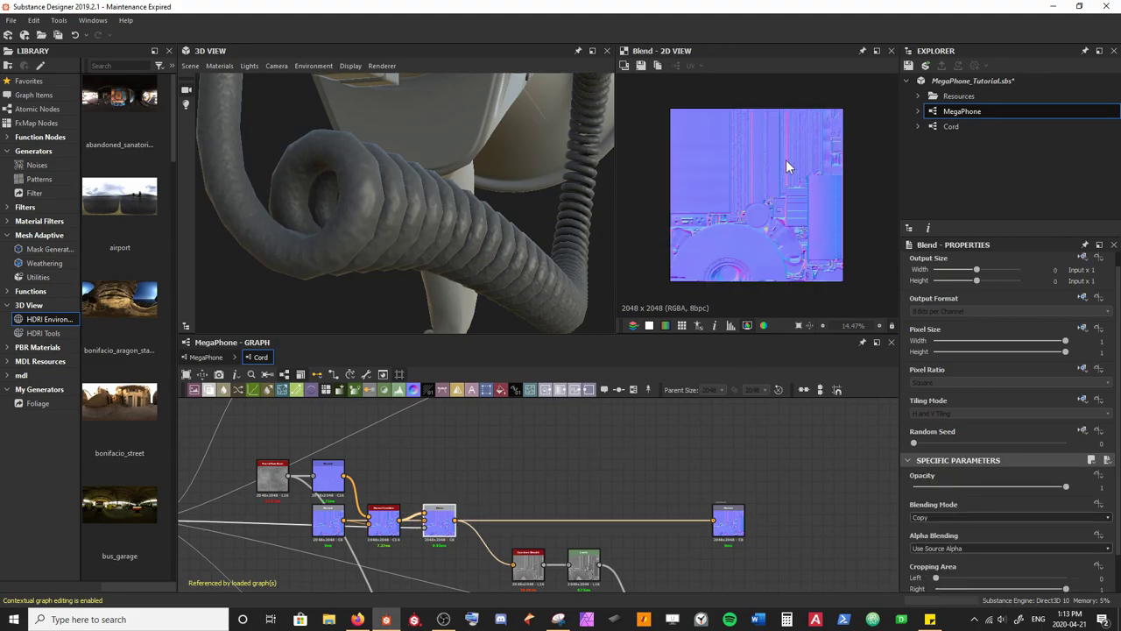
{"action": "double_click", "coordinate": [524, 578]}
{"action": "scroll", "coordinate": [760, 240], "scroll_direction": "up", "scroll_amount": 6}
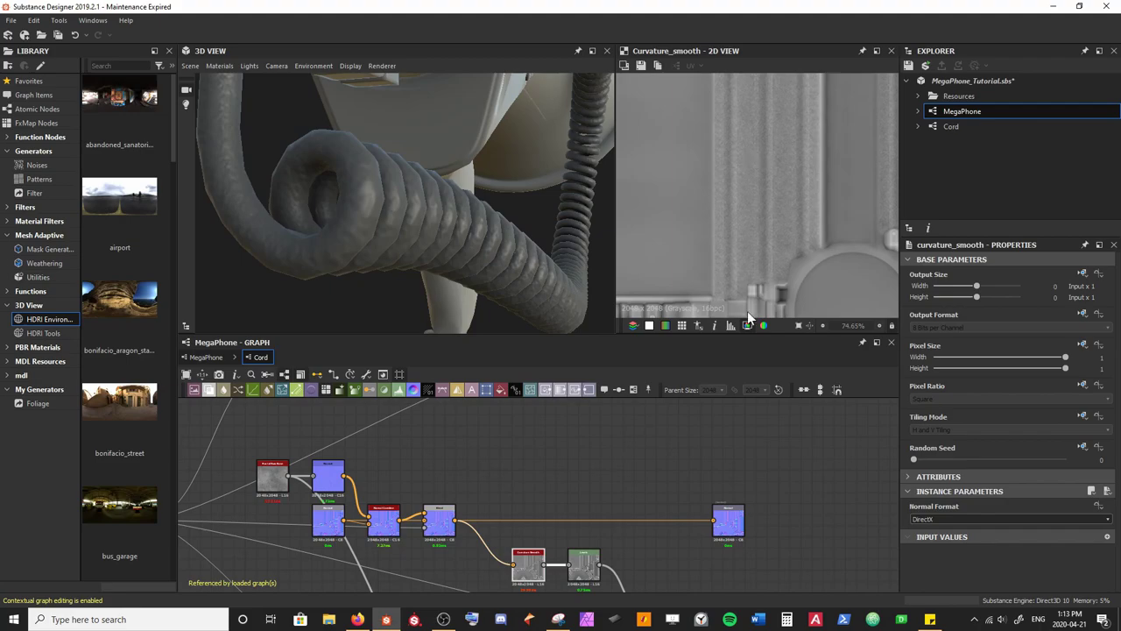
{"action": "middle_click_drag", "start_coordinate": [534, 517], "coordinate": [524, 500]}
{"action": "left_click_drag", "start_coordinate": [498, 519], "coordinate": [545, 557]}
{"action": "left_click", "coordinate": [528, 453]}
{"action": "middle_click_drag", "start_coordinate": [527, 450], "coordinate": [423, 475]}
{"action": "scroll", "coordinate": [430, 536], "scroll_direction": "down", "scroll_amount": 2}
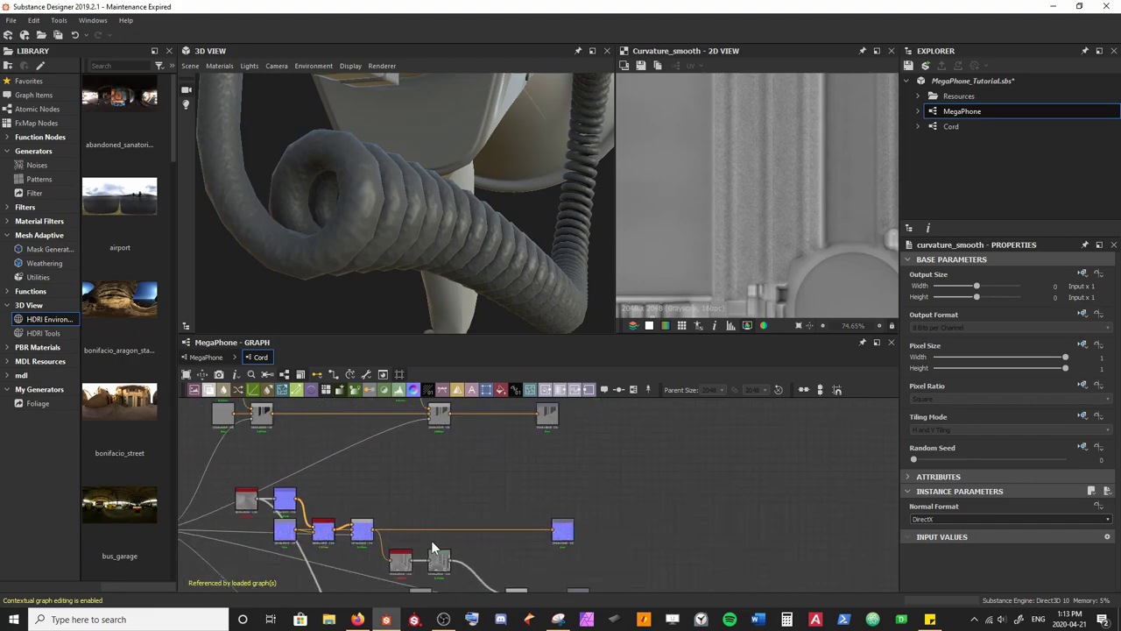
Step: Add a new Blend node from the curvature Levels output and place it below the base colour nodes
{"action": "left_click", "coordinate": [405, 565]}
{"action": "left_click_drag", "start_coordinate": [412, 559], "coordinate": [450, 471]}
{"action": "type", "text": "blend"}
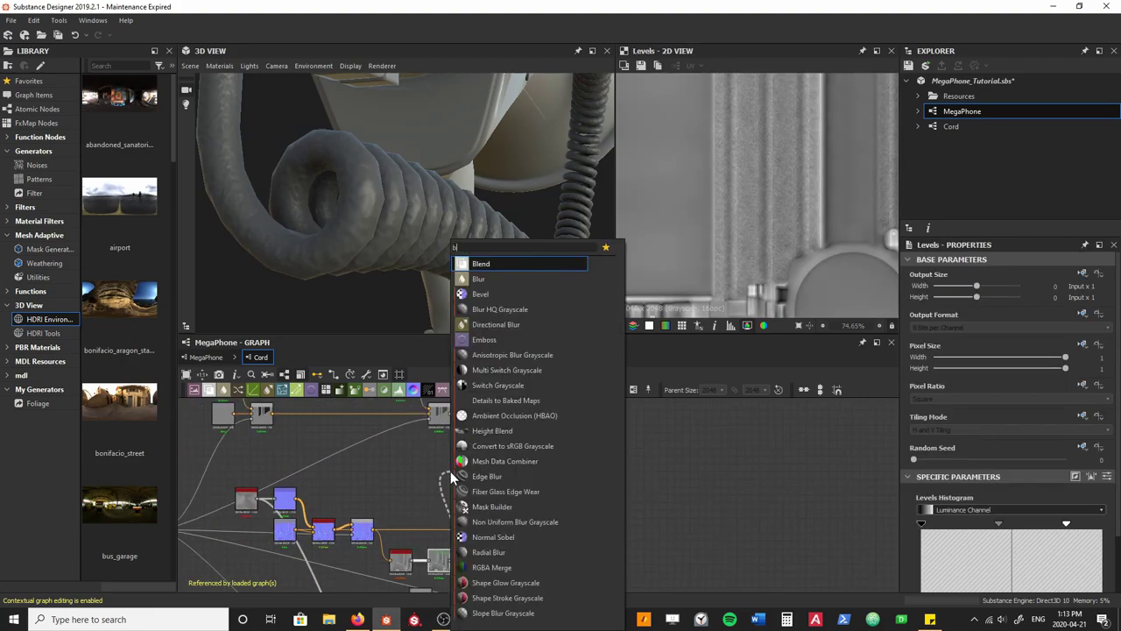
{"action": "key", "text": "Return"}
{"action": "left_click_drag", "start_coordinate": [466, 472], "coordinate": [410, 461]}
Step: Connect the Color to Mask output to the new grayscale Blend's foreground and check its preview
{"action": "middle_click_drag", "start_coordinate": [412, 462], "coordinate": [462, 486]}
{"action": "scroll", "coordinate": [461, 486], "scroll_direction": "up", "scroll_amount": 1}
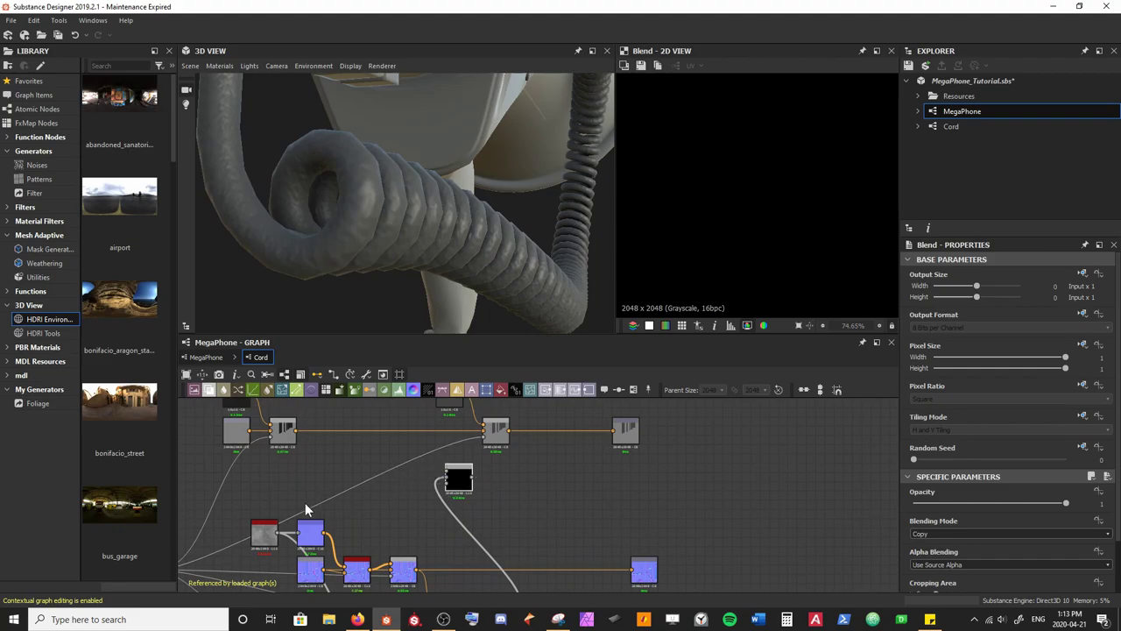
{"action": "middle_click_drag", "start_coordinate": [310, 503], "coordinate": [346, 488]}
{"action": "left_click_drag", "start_coordinate": [430, 461], "coordinate": [491, 459]}
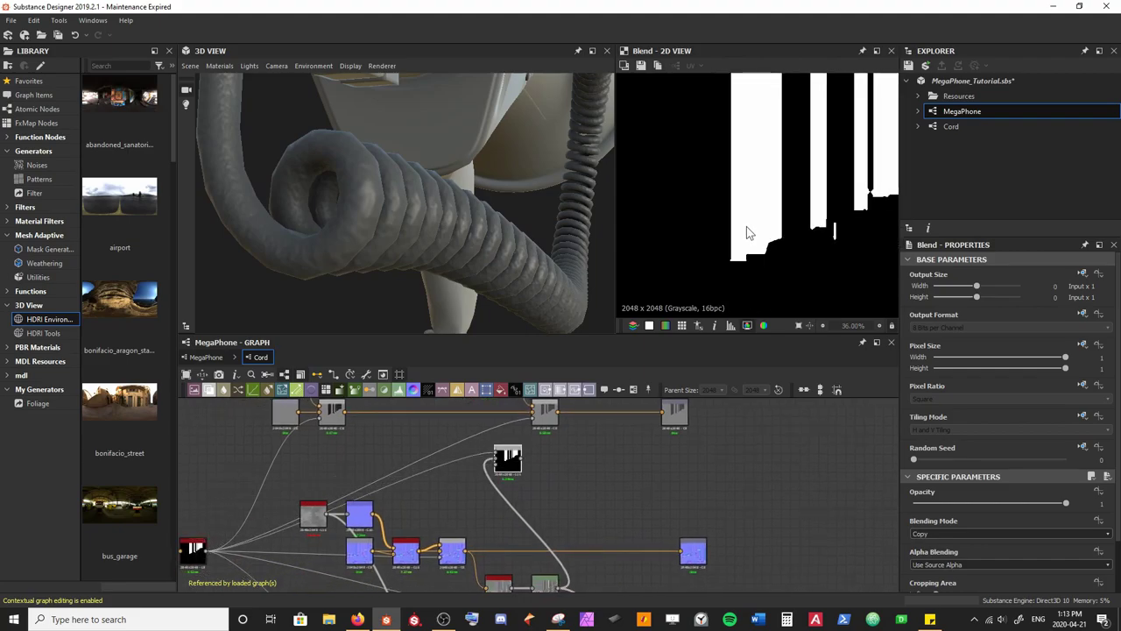
{"action": "scroll", "coordinate": [746, 226], "scroll_direction": "down", "scroll_amount": 3}
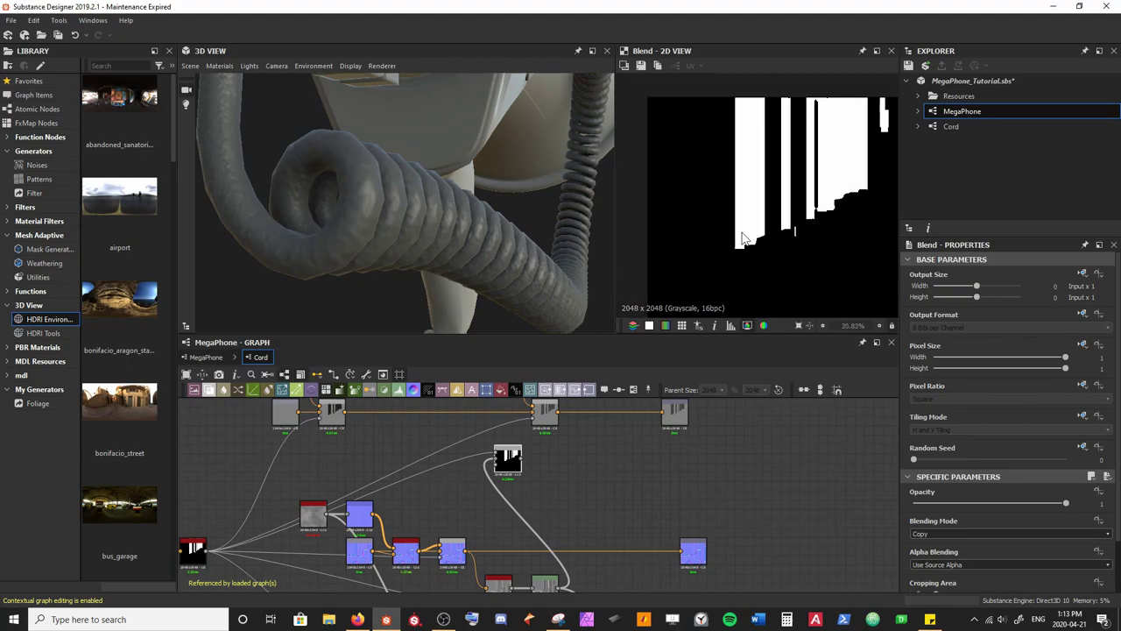
Step: Set the new Blend's blending mode to Multiply and inspect the masked curvature detail on the cord strips
{"action": "scroll", "coordinate": [554, 451], "scroll_direction": "up", "scroll_amount": 4}
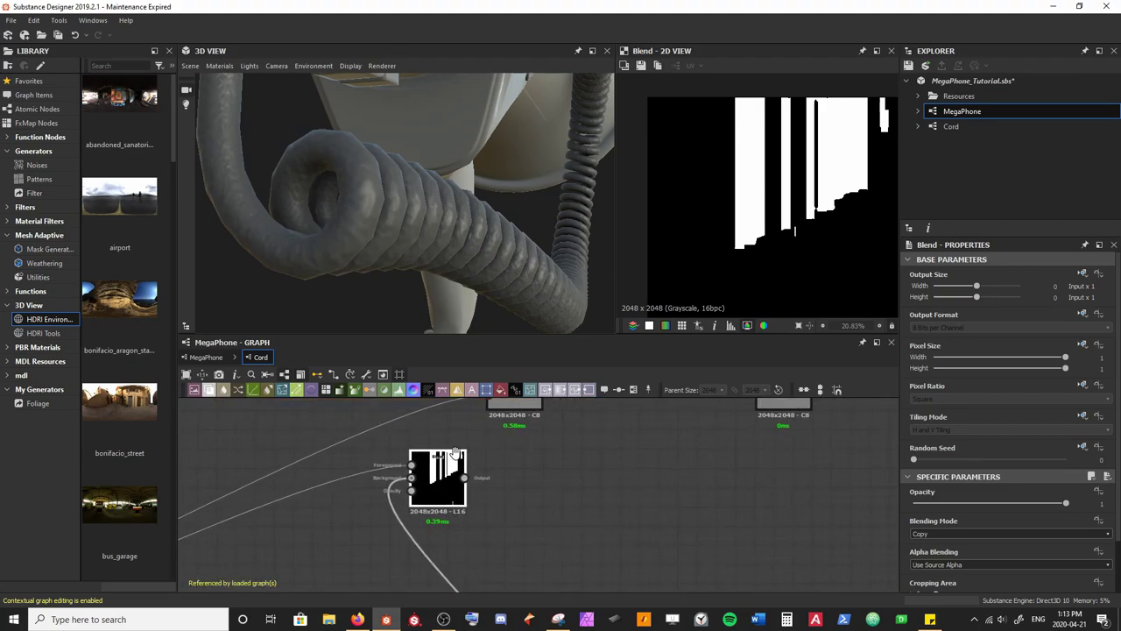
{"action": "left_click", "coordinate": [952, 535]}
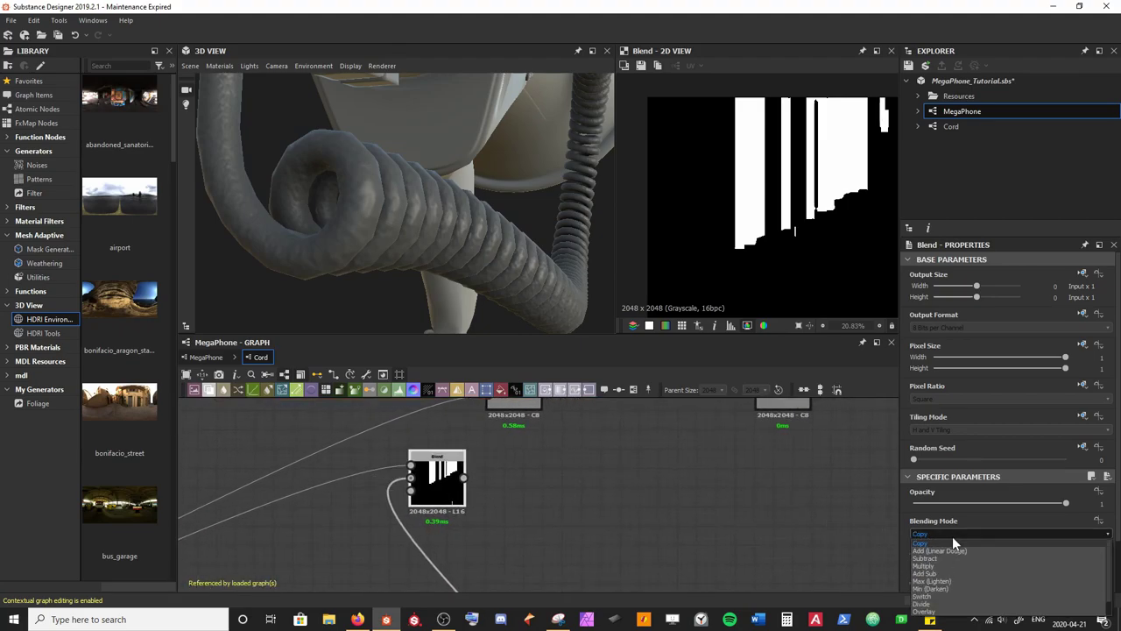
{"action": "left_click", "coordinate": [959, 568]}
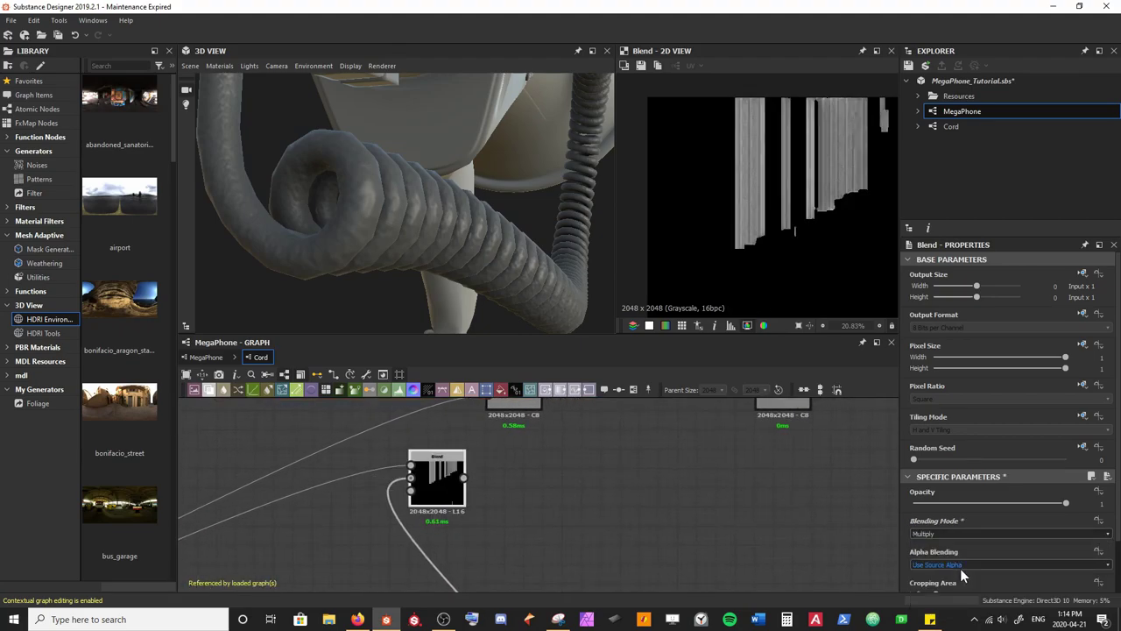
{"action": "scroll", "coordinate": [737, 194], "scroll_direction": "up", "scroll_amount": 5}
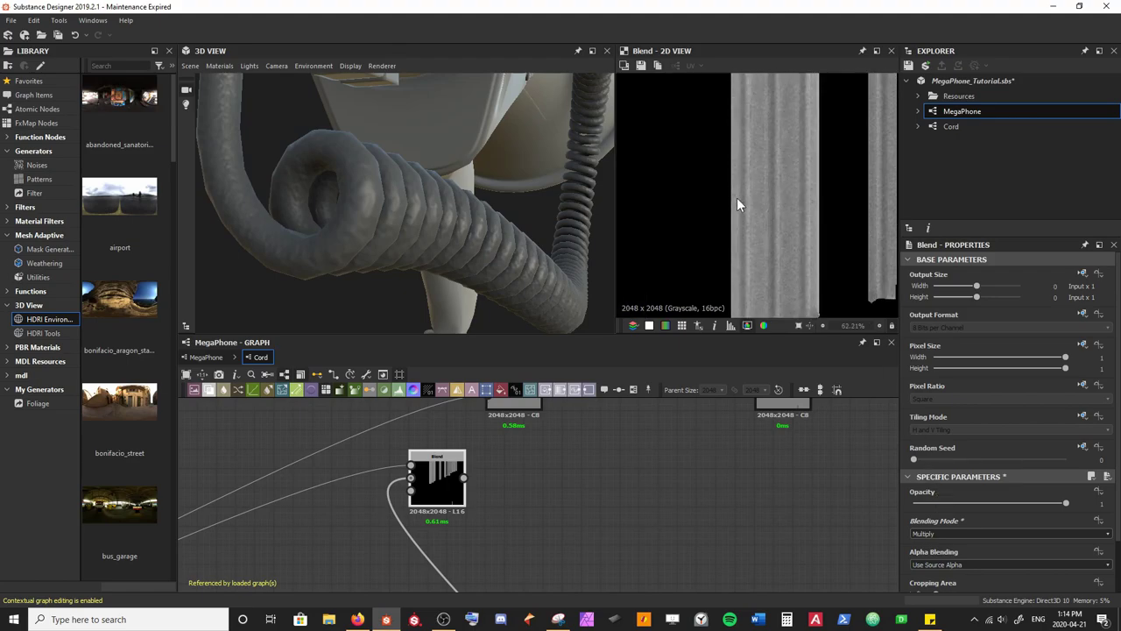
{"action": "scroll", "coordinate": [757, 161], "scroll_direction": "up", "scroll_amount": 1}
{"action": "middle_click_drag", "start_coordinate": [753, 290], "coordinate": [736, 191]}
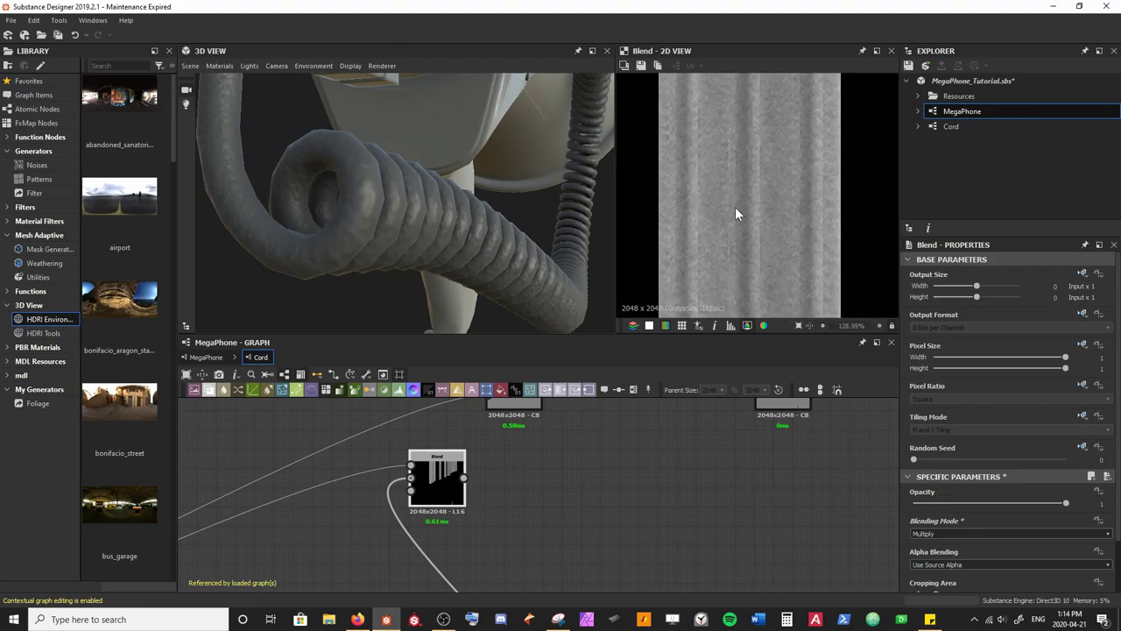
{"action": "scroll", "coordinate": [787, 206], "scroll_direction": "down", "scroll_amount": 5}
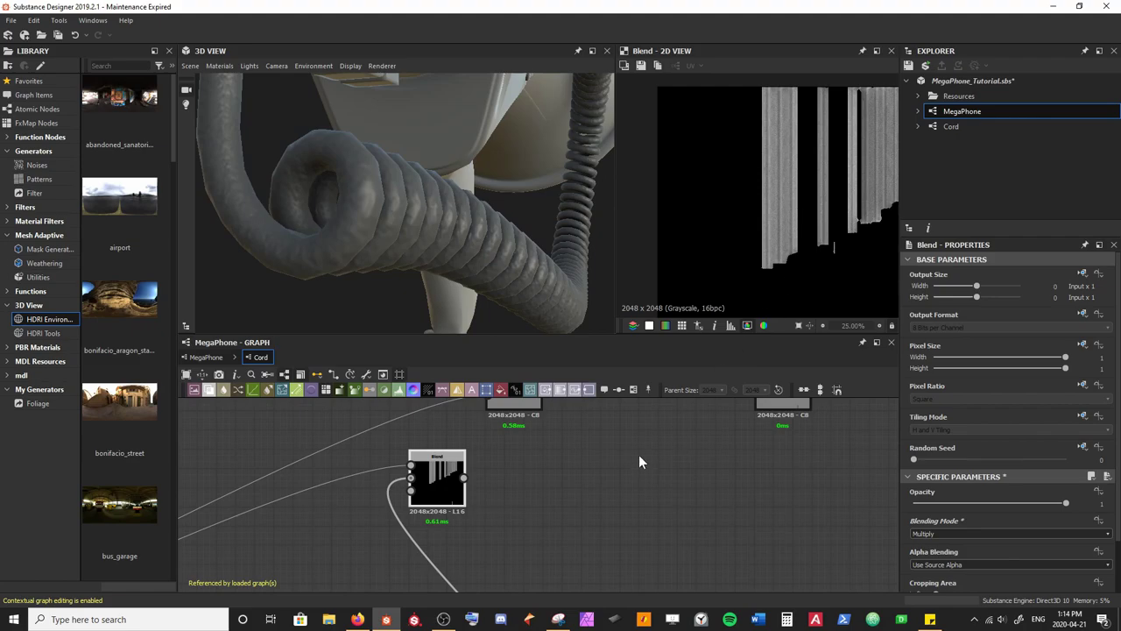
Step: Preview the Multiply Blend's cord mask and curvature inputs, and compare them with the masked result on the cord strips
{"action": "double_click", "coordinate": [414, 473]}
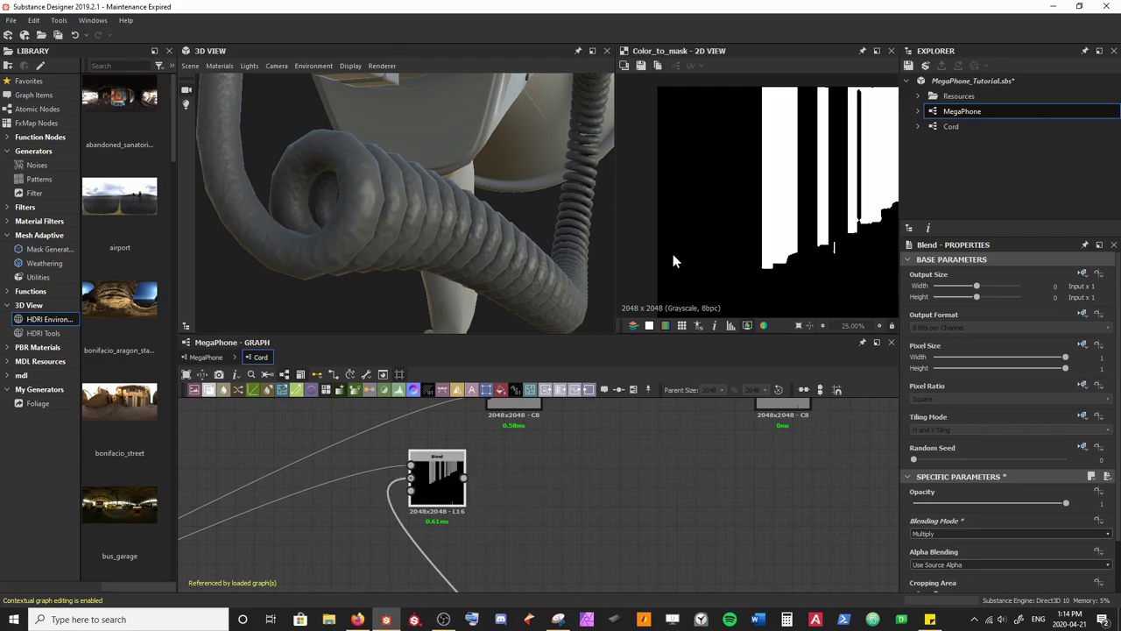
{"action": "scroll", "coordinate": [392, 480], "scroll_direction": "up", "scroll_amount": 3}
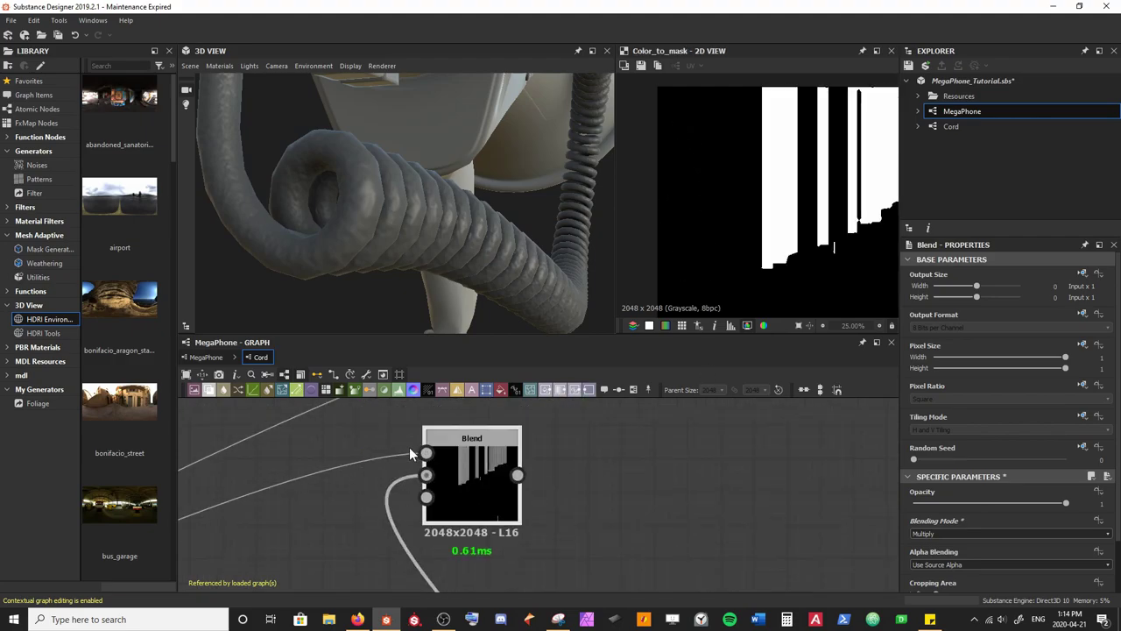
{"action": "scroll", "coordinate": [713, 204], "scroll_direction": "down", "scroll_amount": 1}
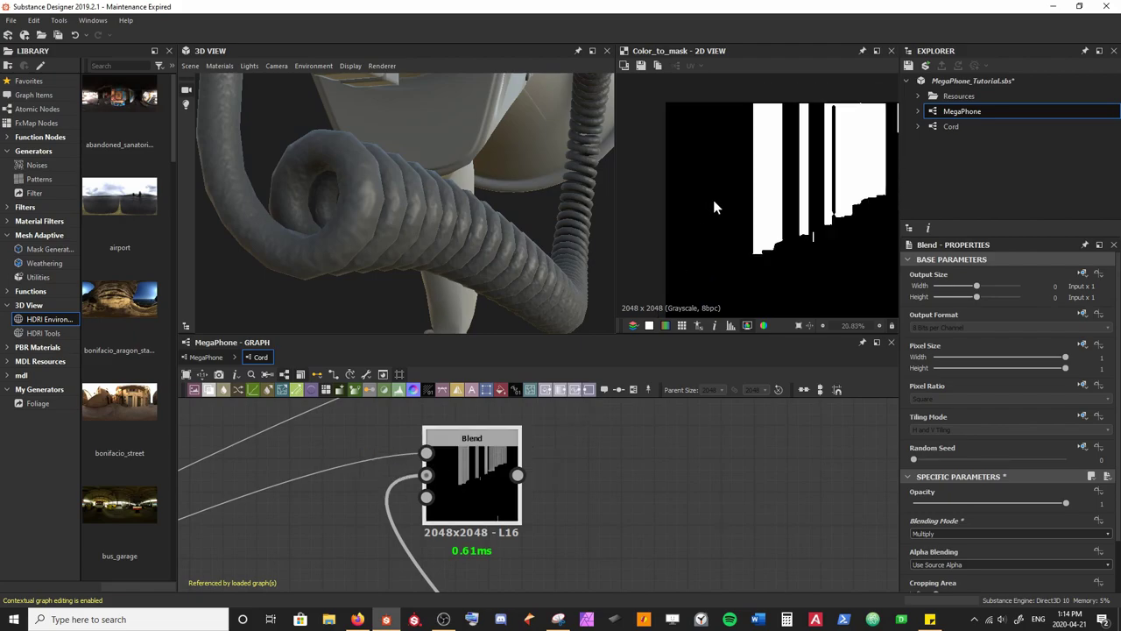
{"action": "scroll", "coordinate": [718, 219], "scroll_direction": "down", "scroll_amount": 2}
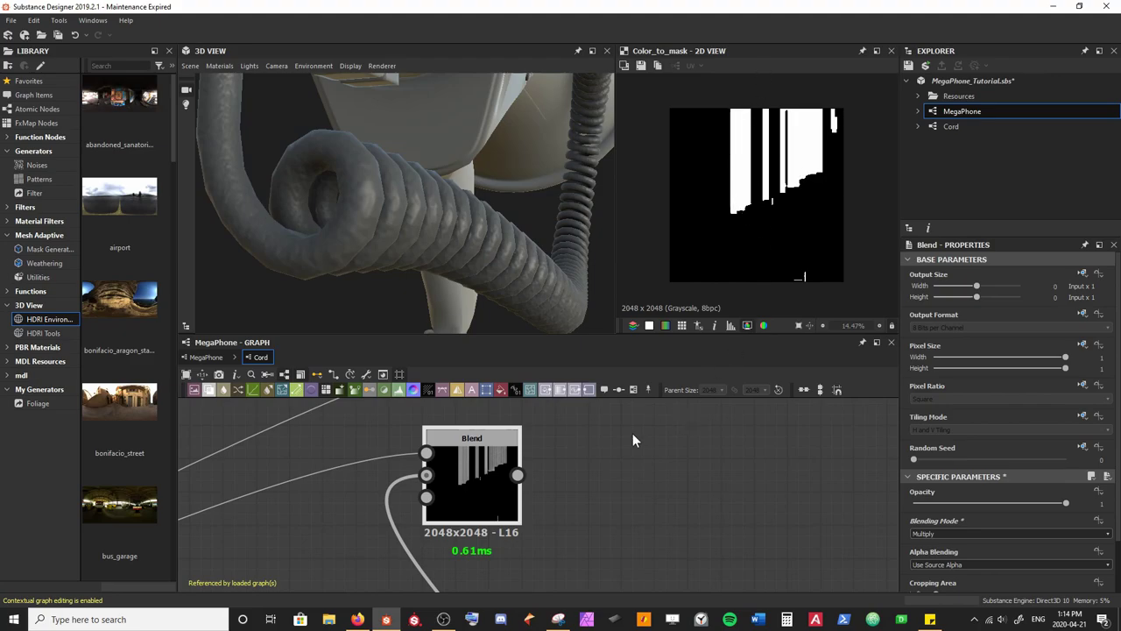
{"action": "left_click", "coordinate": [426, 476]}
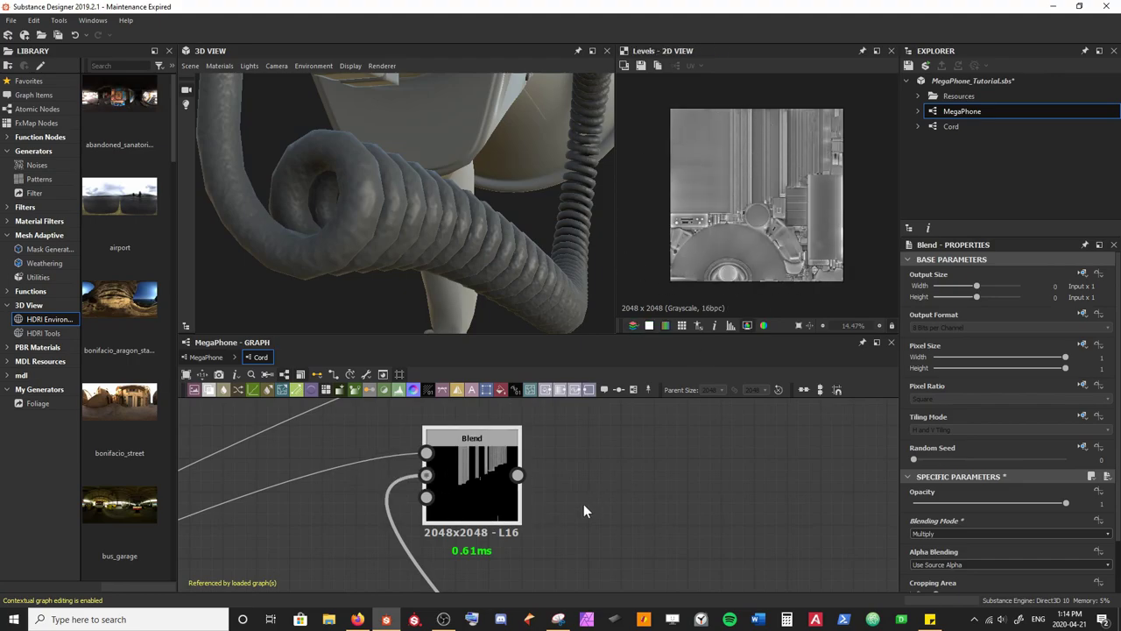
{"action": "double_click", "coordinate": [466, 482]}
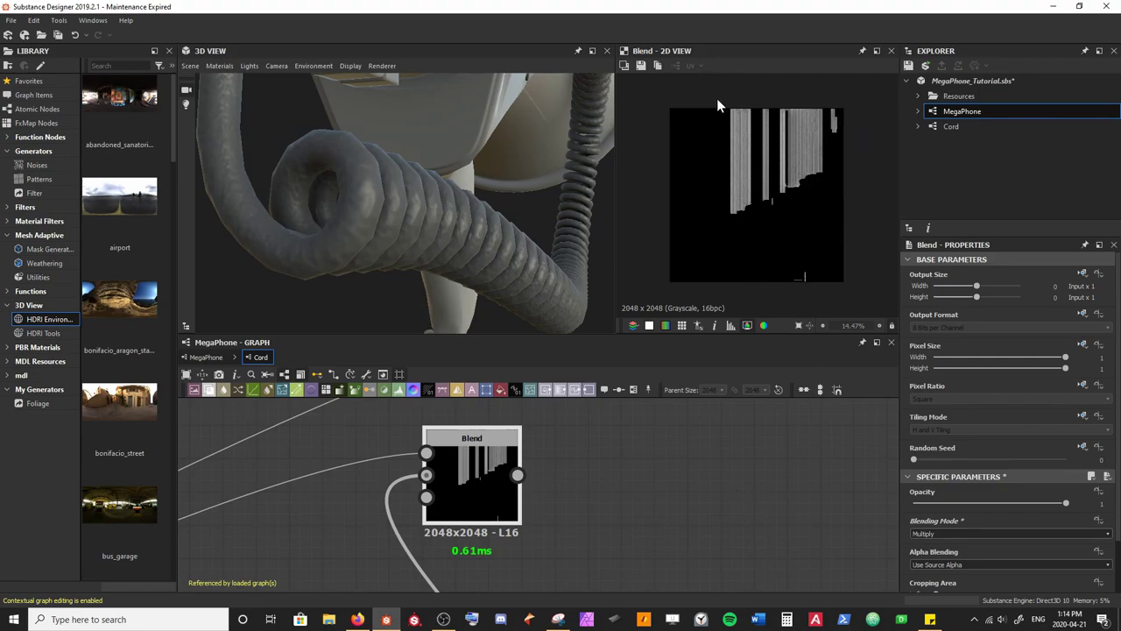
{"action": "scroll", "coordinate": [755, 98], "scroll_direction": "up", "scroll_amount": 4}
{"action": "middle_click_drag", "start_coordinate": [739, 172], "coordinate": [715, 235]}
{"action": "scroll", "coordinate": [720, 239], "scroll_direction": "up", "scroll_amount": 2}
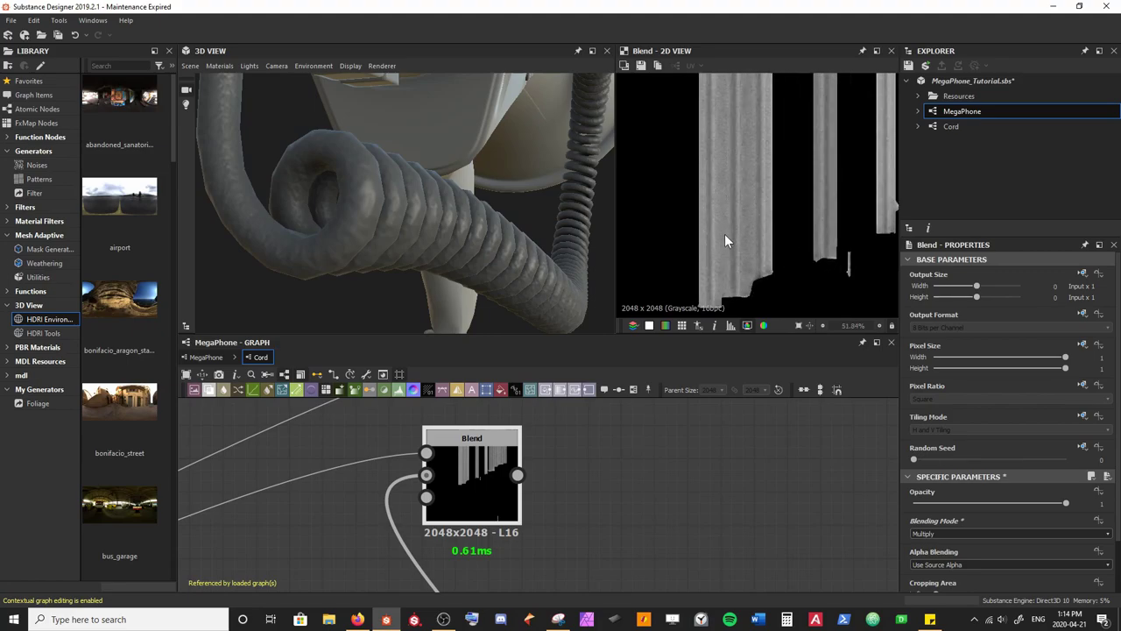
Step: Connect the Multiply Blend's output to the opacity input of the final base color Blend and check the cord in 3D
{"action": "scroll", "coordinate": [596, 500], "scroll_direction": "down", "scroll_amount": 3}
{"action": "middle_click_drag", "start_coordinate": [593, 498], "coordinate": [572, 498]}
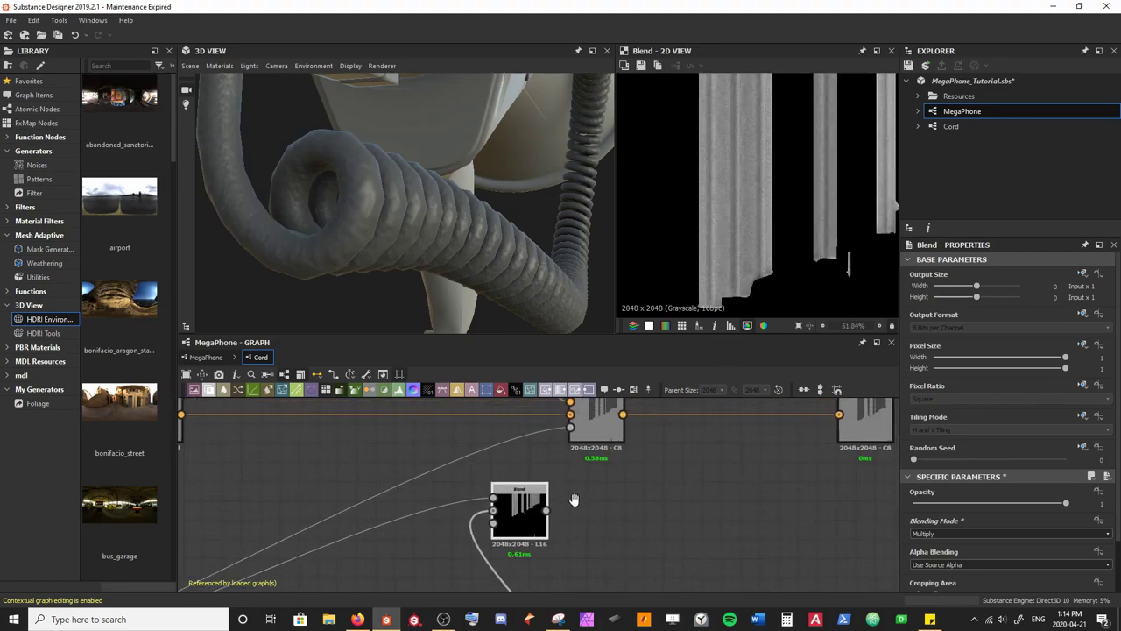
{"action": "left_click_drag", "start_coordinate": [541, 524], "coordinate": [576, 444]}
{"action": "left_click_drag", "start_coordinate": [506, 208], "coordinate": [475, 223]}
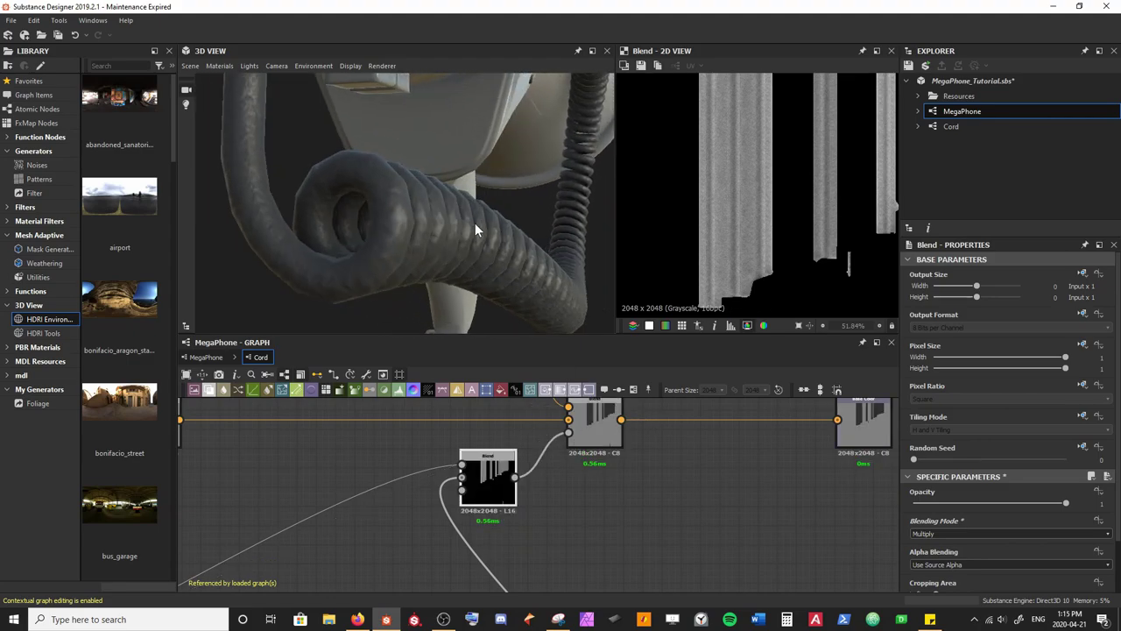
Step: Insert a Levels node before the Multiply Blend's curvature input, narrow its histogram range for strong contrast, and check the mask
{"action": "scroll", "coordinate": [566, 545], "scroll_direction": "down", "scroll_amount": 5}
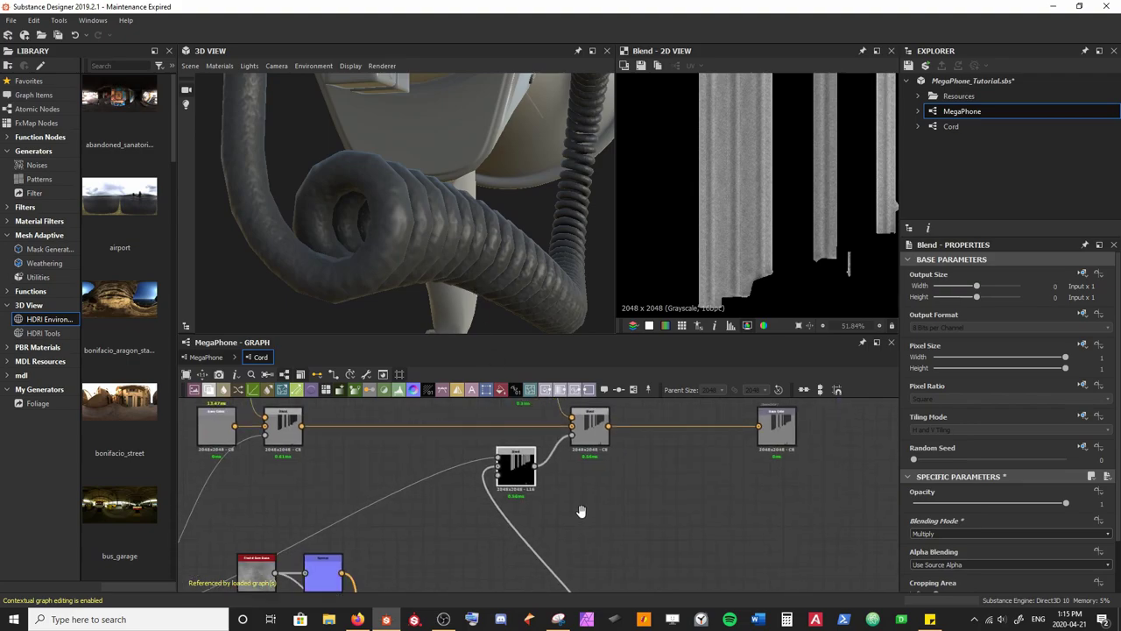
{"action": "left_click_drag", "start_coordinate": [537, 510], "coordinate": [521, 513]}
{"action": "type", "text": "leve"}
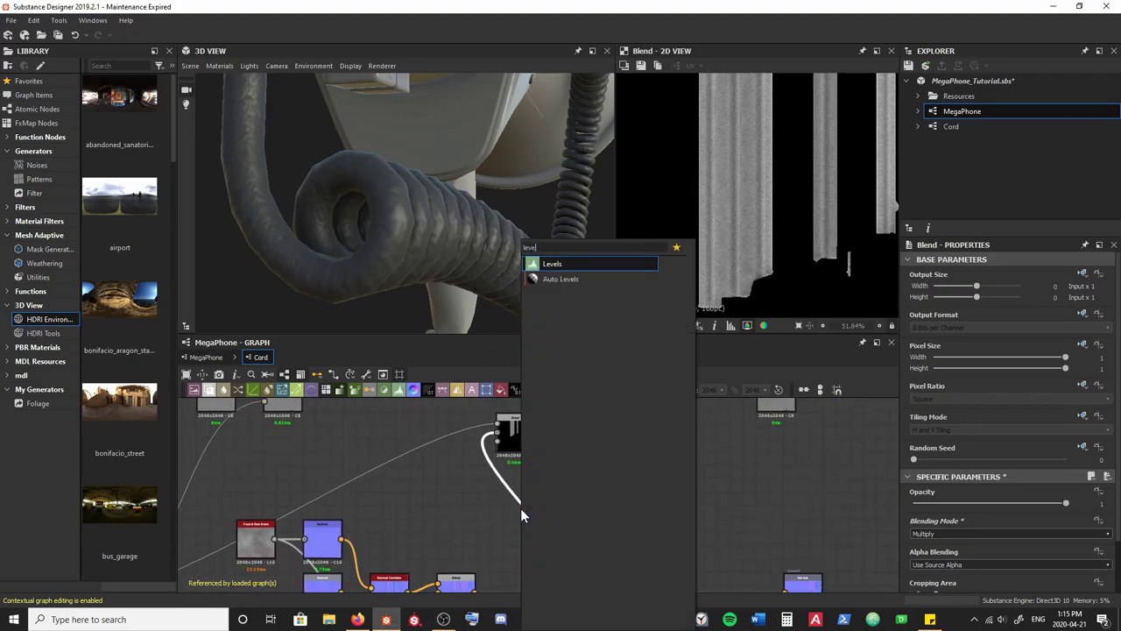
{"action": "key", "text": "Return"}
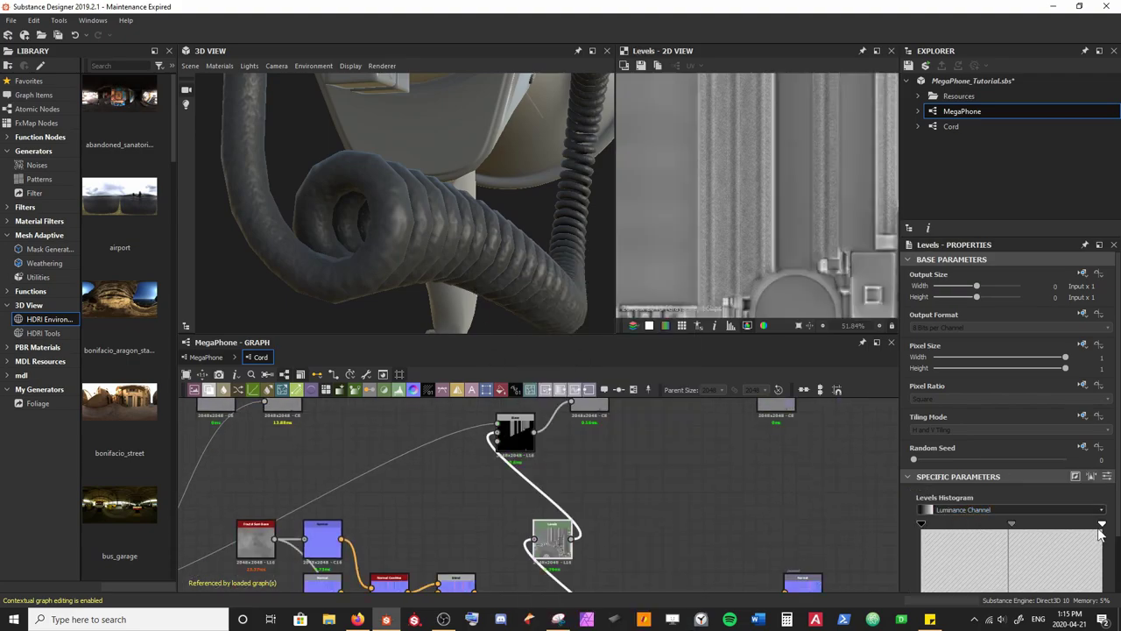
{"action": "left_click_drag", "start_coordinate": [1094, 525], "coordinate": [1004, 526]}
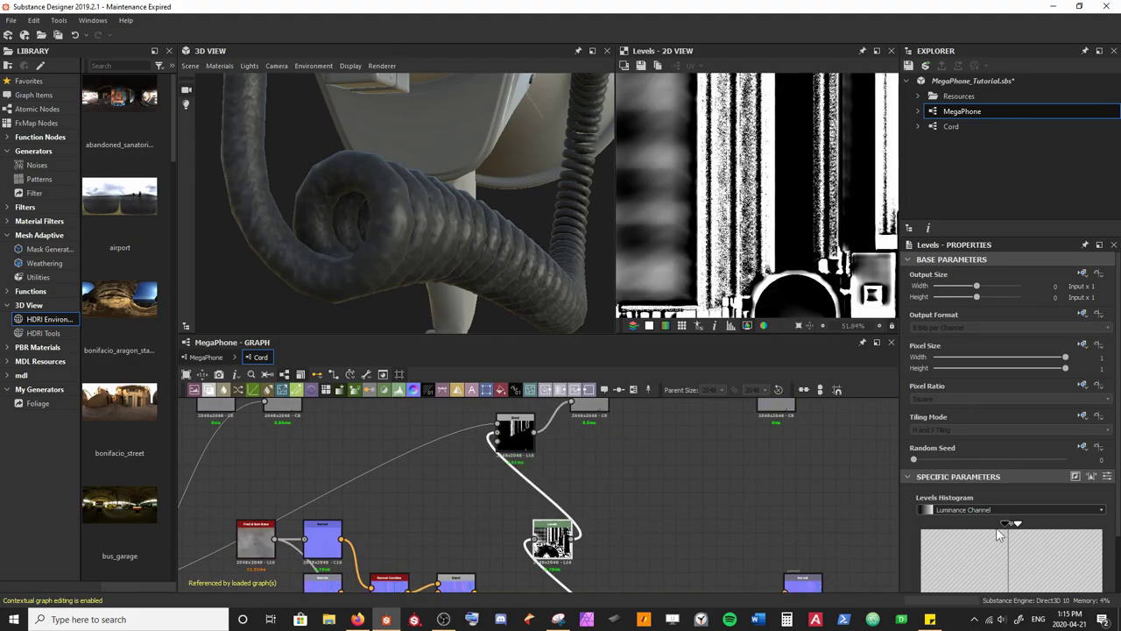
{"action": "double_click", "coordinate": [511, 431]}
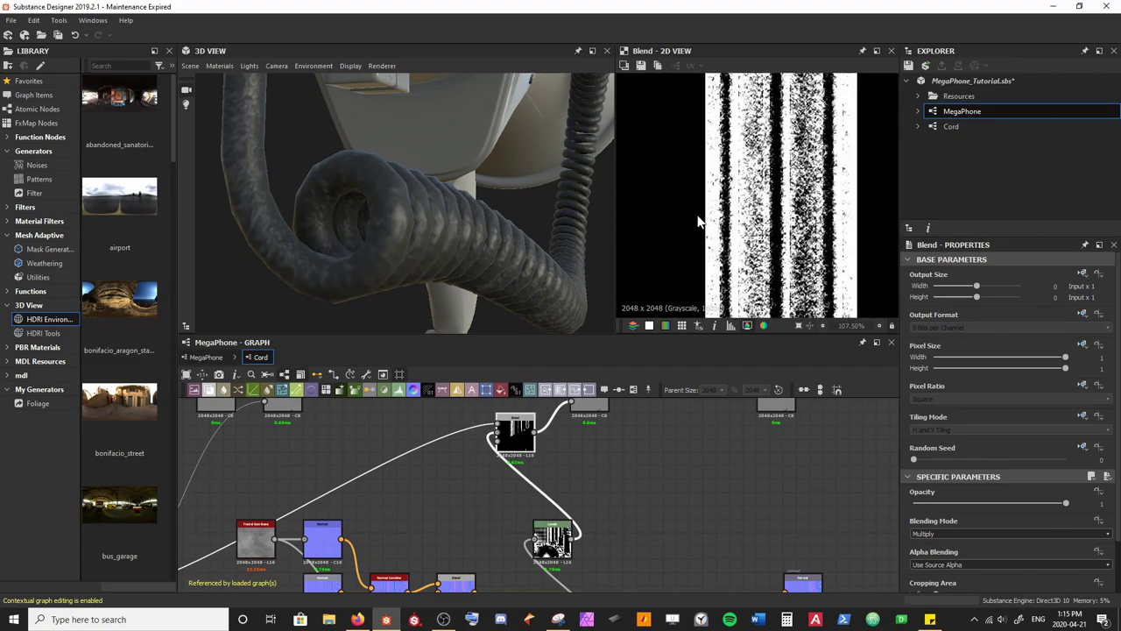
{"action": "left_click_drag", "start_coordinate": [613, 213], "coordinate": [499, 226]}
Step: Move the lighter Uniform Color, the Multiply Blend and the new Levels node close to the final base color Blend
{"action": "middle_click_drag", "start_coordinate": [667, 525], "coordinate": [634, 567]}
{"action": "left_click_drag", "start_coordinate": [587, 461], "coordinate": [642, 462]}
{"action": "left_click_drag", "start_coordinate": [488, 417], "coordinate": [572, 426]}
{"action": "left_click_drag", "start_coordinate": [487, 476], "coordinate": [585, 473]}
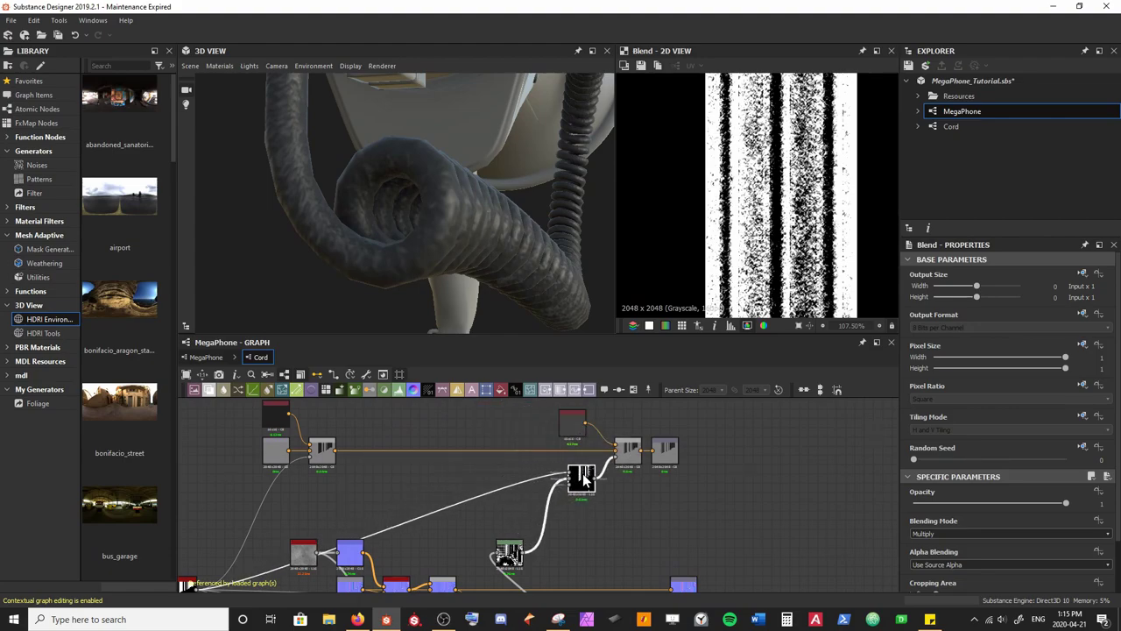
{"action": "scroll", "coordinate": [563, 451], "scroll_direction": "down", "scroll_amount": 1}
{"action": "middle_click_drag", "start_coordinate": [547, 524], "coordinate": [564, 451]}
{"action": "left_click_drag", "start_coordinate": [534, 462], "coordinate": [565, 423]}
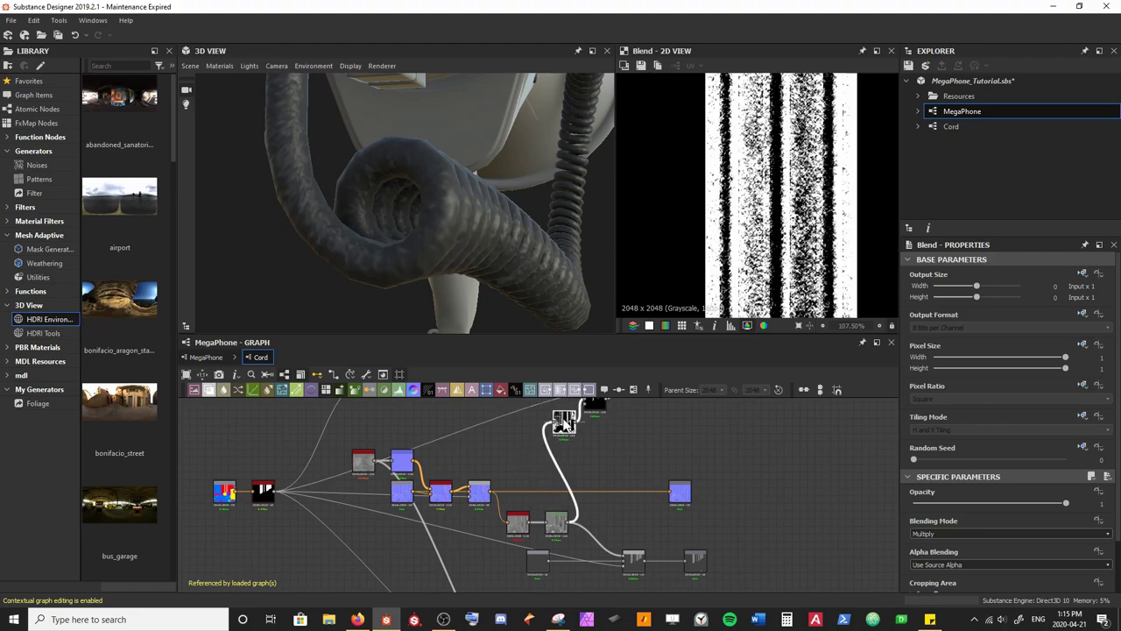
Step: Compare blending modes on the final base color Blend and set it to Overlay
{"action": "middle_click_drag", "start_coordinate": [647, 456], "coordinate": [578, 547]}
{"action": "scroll", "coordinate": [616, 525], "scroll_direction": "up", "scroll_amount": 2}
{"action": "scroll", "coordinate": [577, 547], "scroll_direction": "up", "scroll_amount": 1}
{"action": "left_click", "coordinate": [562, 456]}
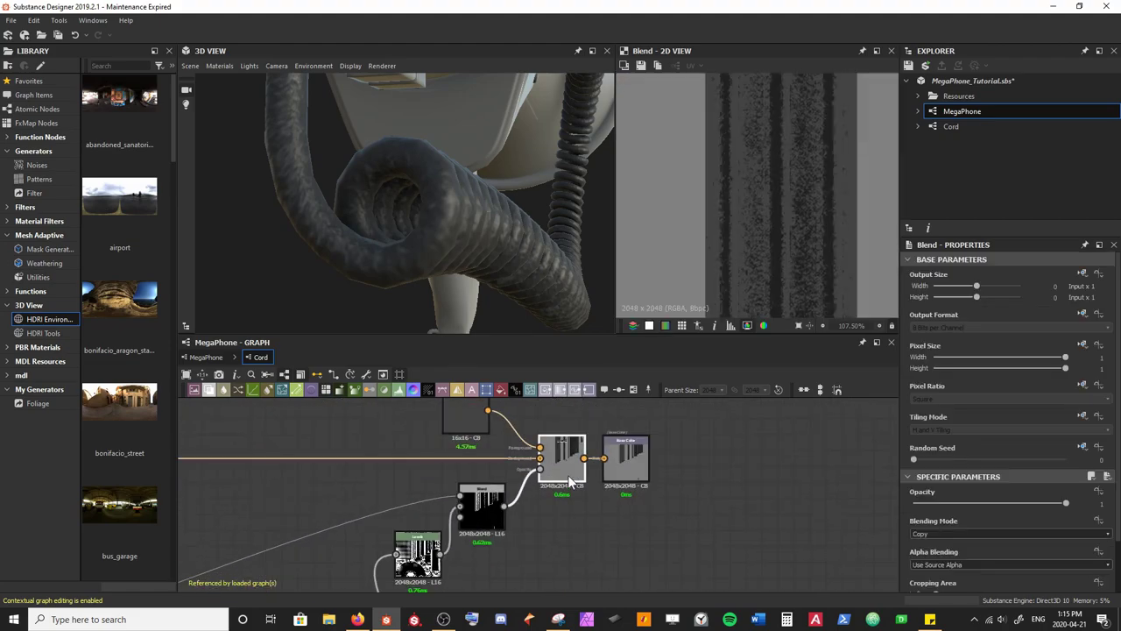
{"action": "left_click_drag", "start_coordinate": [1065, 503], "coordinate": [1114, 510]}
{"action": "left_click", "coordinate": [1011, 532]}
{"action": "key", "text": "Down"}
{"action": "key", "text": "Return"}
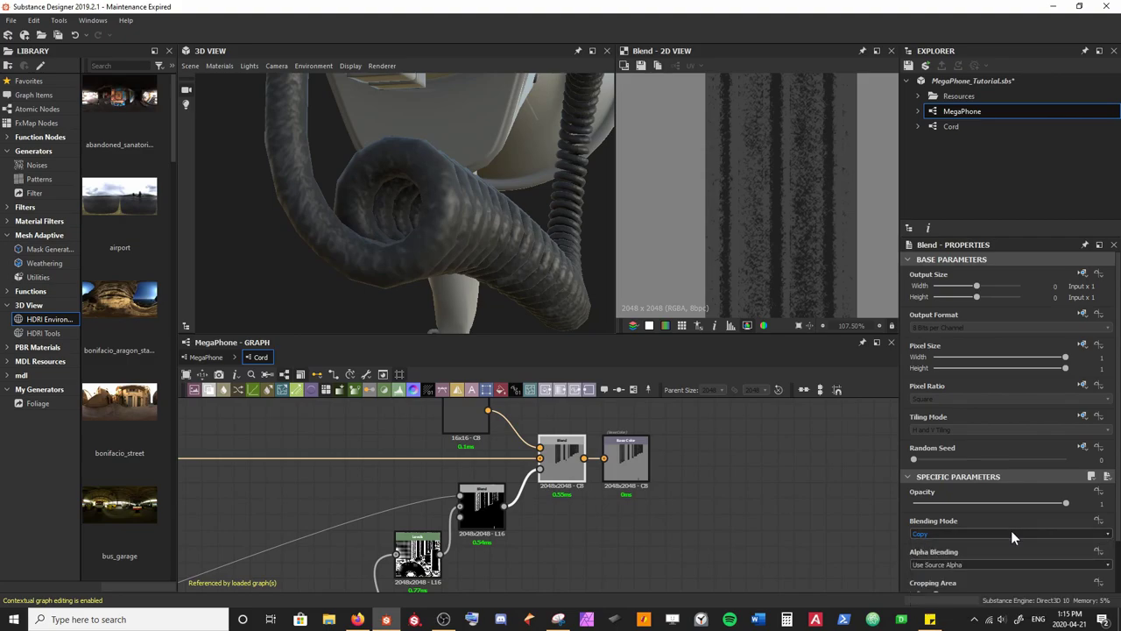
{"action": "key", "text": "Down"}
{"action": "key", "text": "Down"}
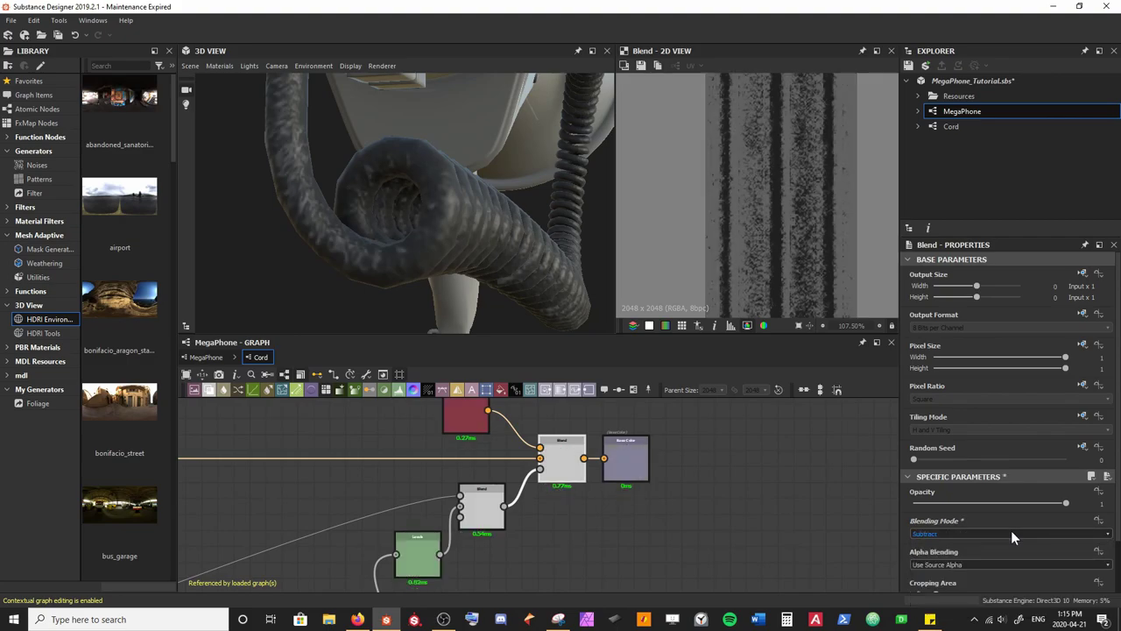
{"action": "key", "text": "Down"}
{"action": "key", "text": "Down"}
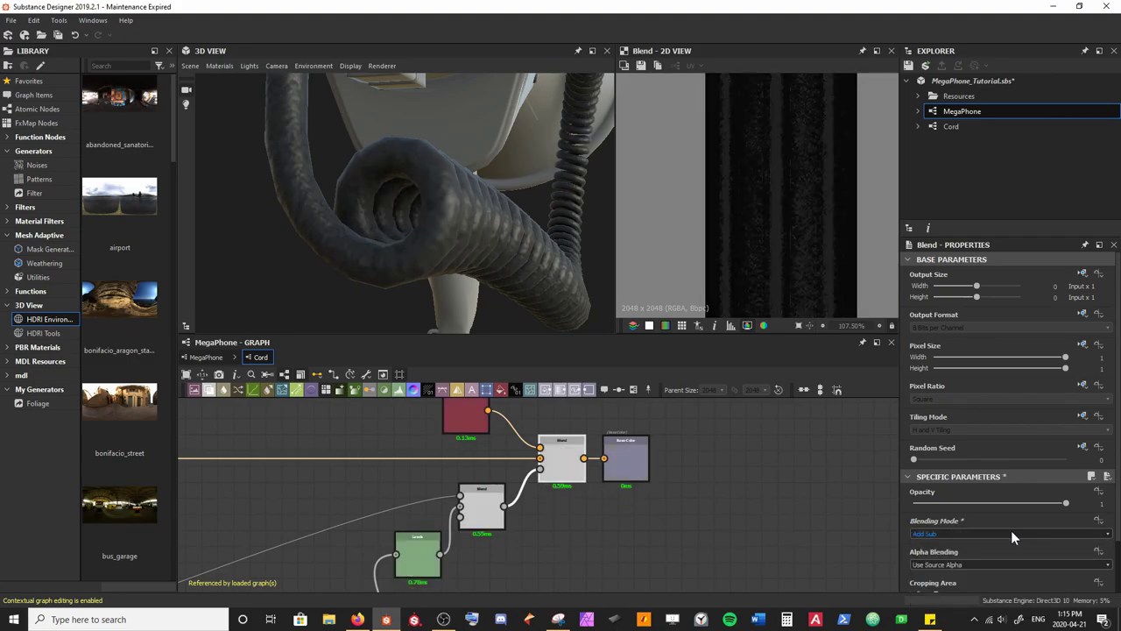
{"action": "key", "text": "Down"}
{"action": "key", "text": "Down"}
{"action": "left_click", "coordinate": [1011, 533]}
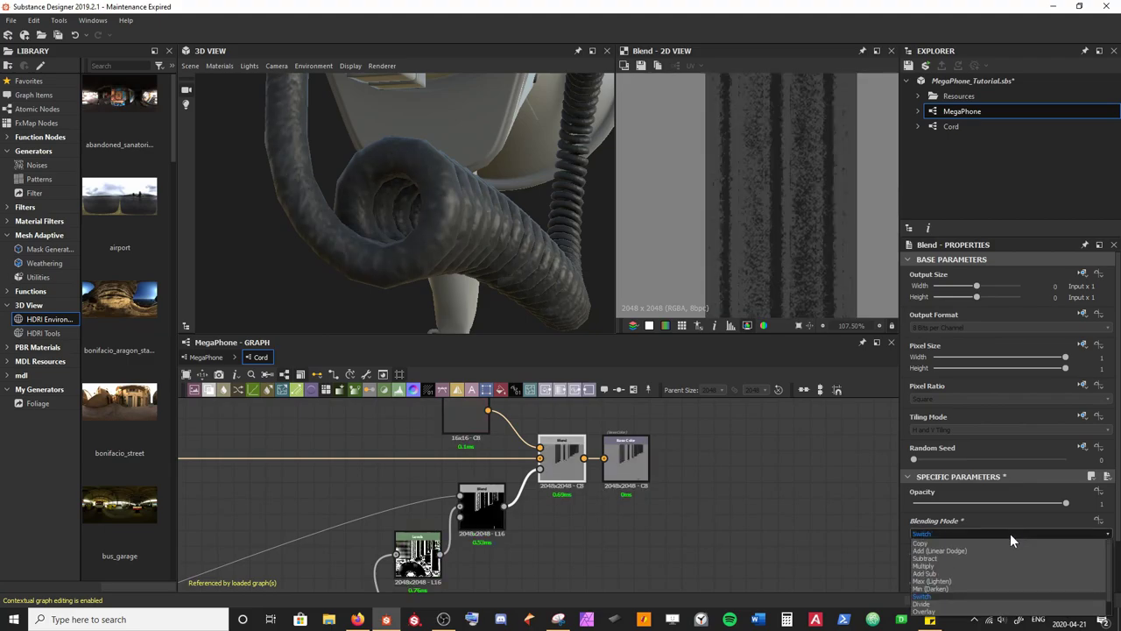
{"action": "left_click", "coordinate": [1007, 611]}
Step: Set the Uniform Color feeding the Overlay Blend to near-white #ececec and inspect the cord from another angle
{"action": "middle_click_drag", "start_coordinate": [523, 453], "coordinate": [512, 471]}
{"action": "left_click", "coordinate": [454, 429]}
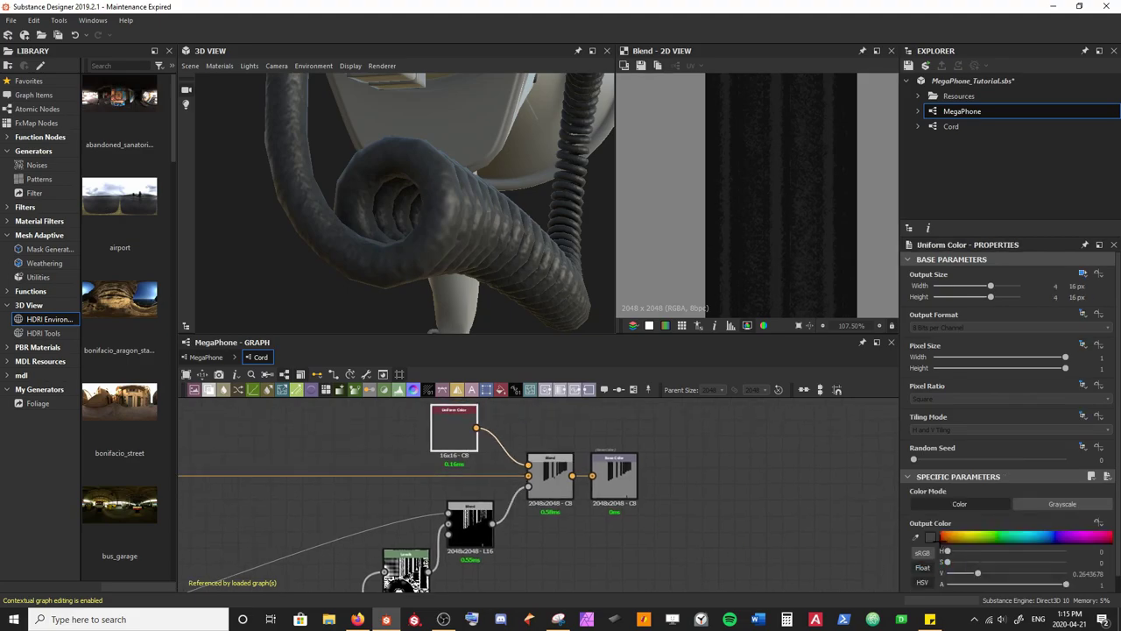
{"action": "left_click", "coordinate": [931, 537]}
{"action": "left_click_drag", "start_coordinate": [501, 426], "coordinate": [484, 366]}
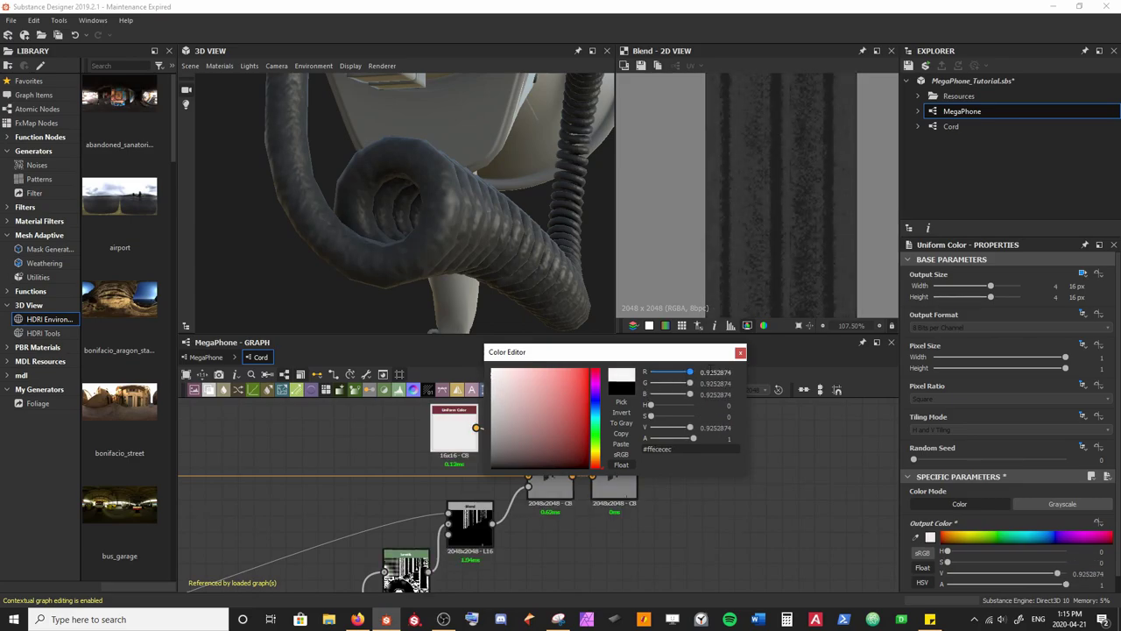
{"action": "left_click", "coordinate": [740, 352]}
{"action": "left_click_drag", "start_coordinate": [455, 219], "coordinate": [307, 105]}
{"action": "left_click_drag", "start_coordinate": [520, 259], "coordinate": [421, 289]}
Step: Expose the Color parameter of the Color to Mask node as a graph input named color
{"action": "key", "text": "f"}
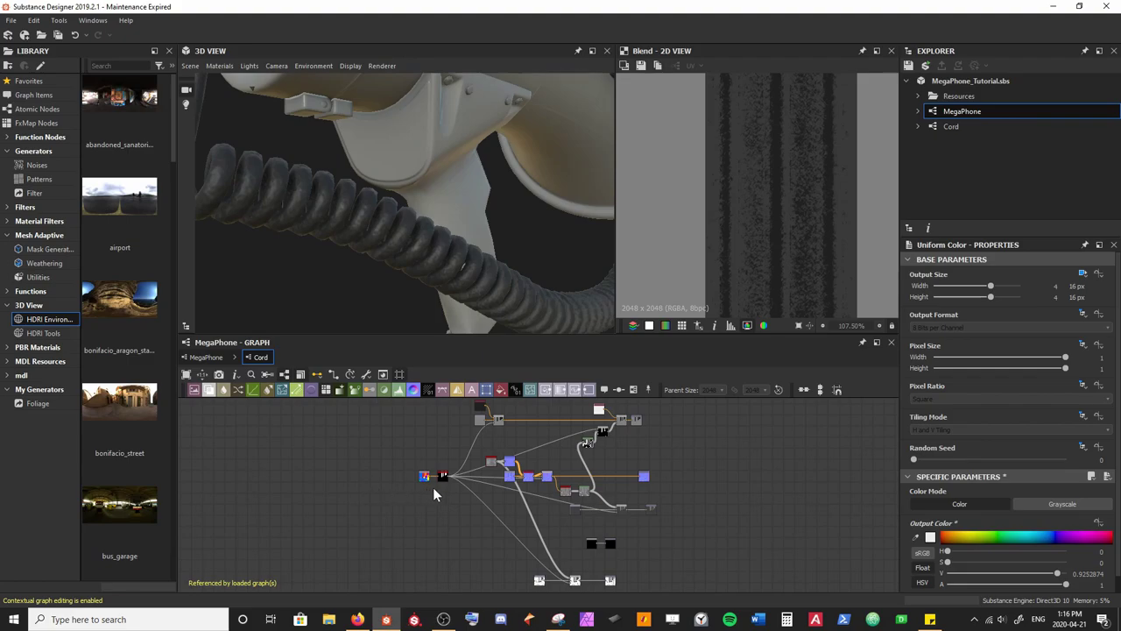
{"action": "scroll", "coordinate": [433, 495], "scroll_direction": "up", "scroll_amount": 6}
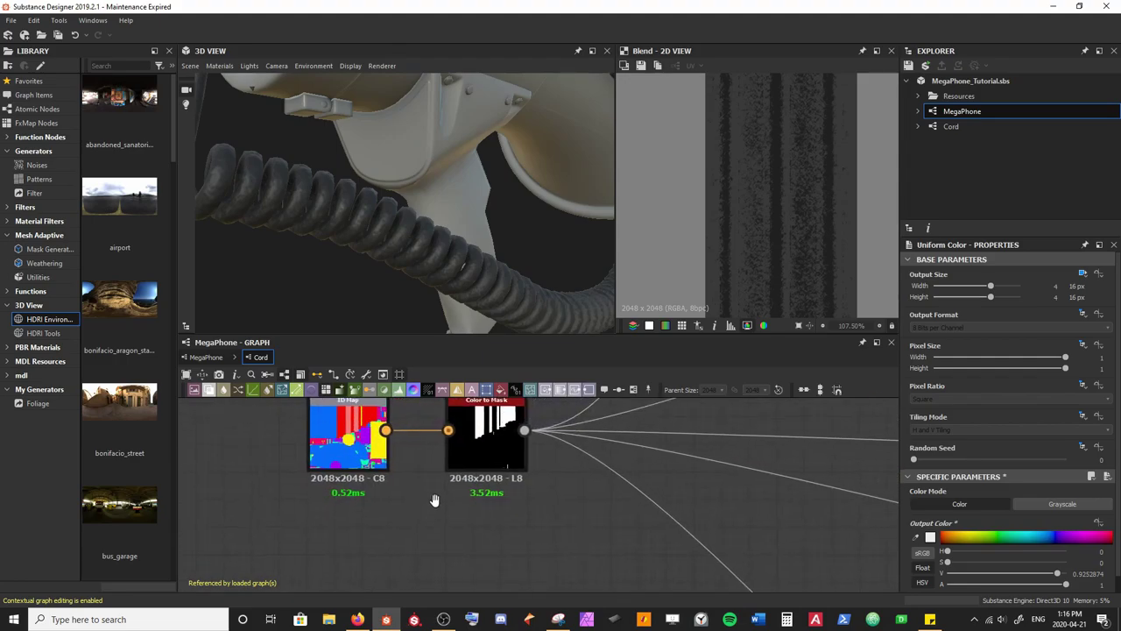
{"action": "middle_click_drag", "start_coordinate": [435, 497], "coordinate": [412, 531]}
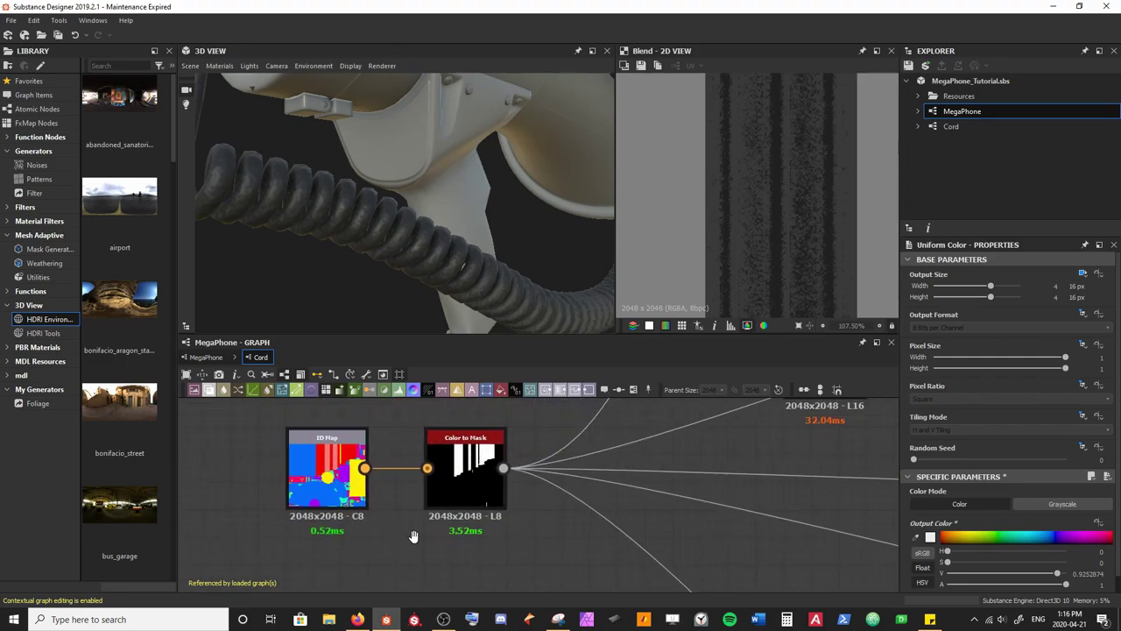
{"action": "left_click", "coordinate": [476, 472]}
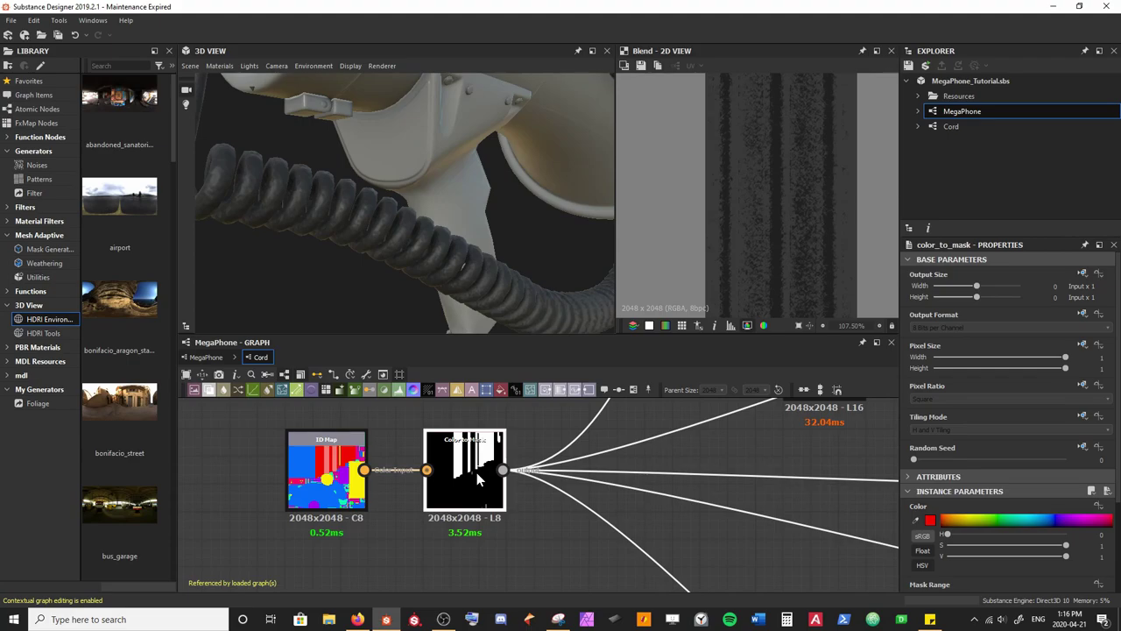
{"action": "scroll", "coordinate": [1007, 530], "scroll_direction": "down", "scroll_amount": 2}
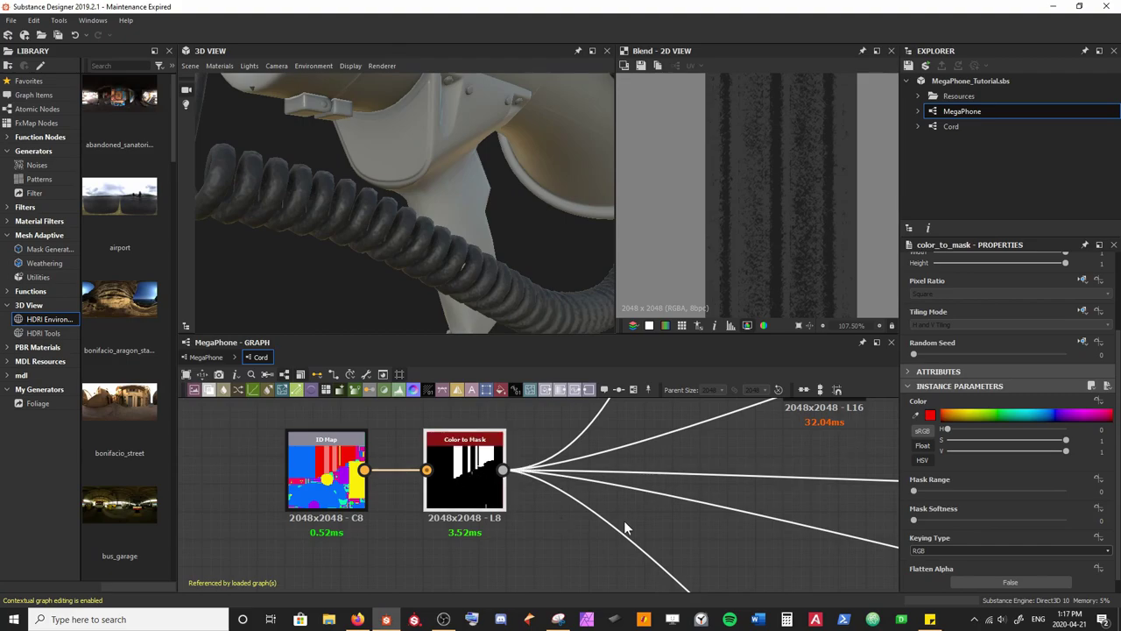
{"action": "left_click", "coordinate": [1101, 406]}
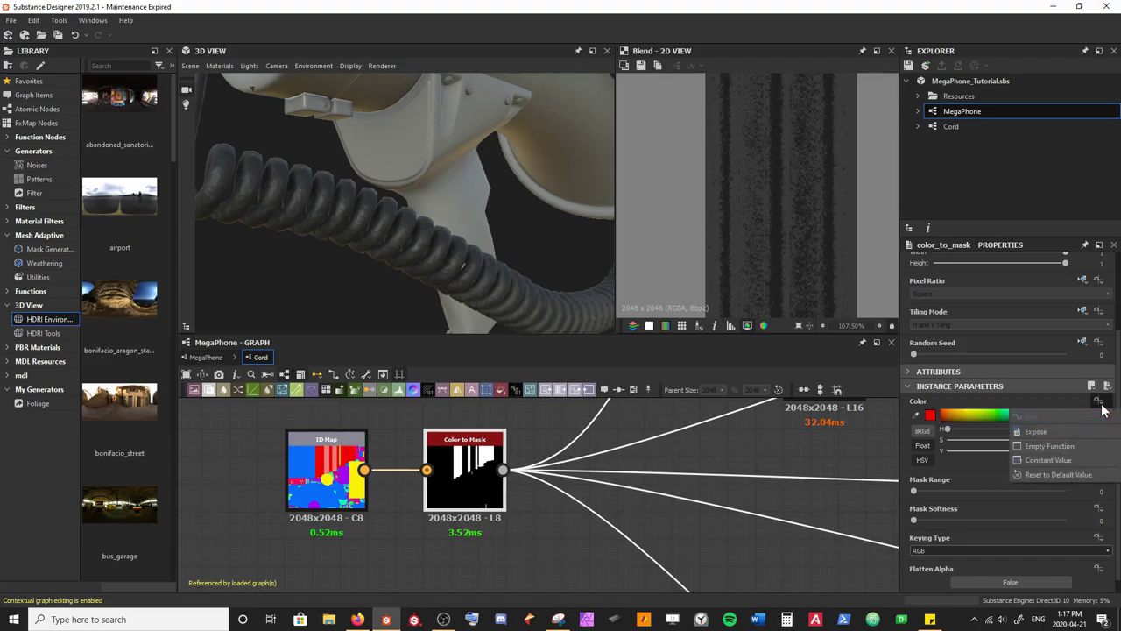
{"action": "left_click", "coordinate": [1049, 432]}
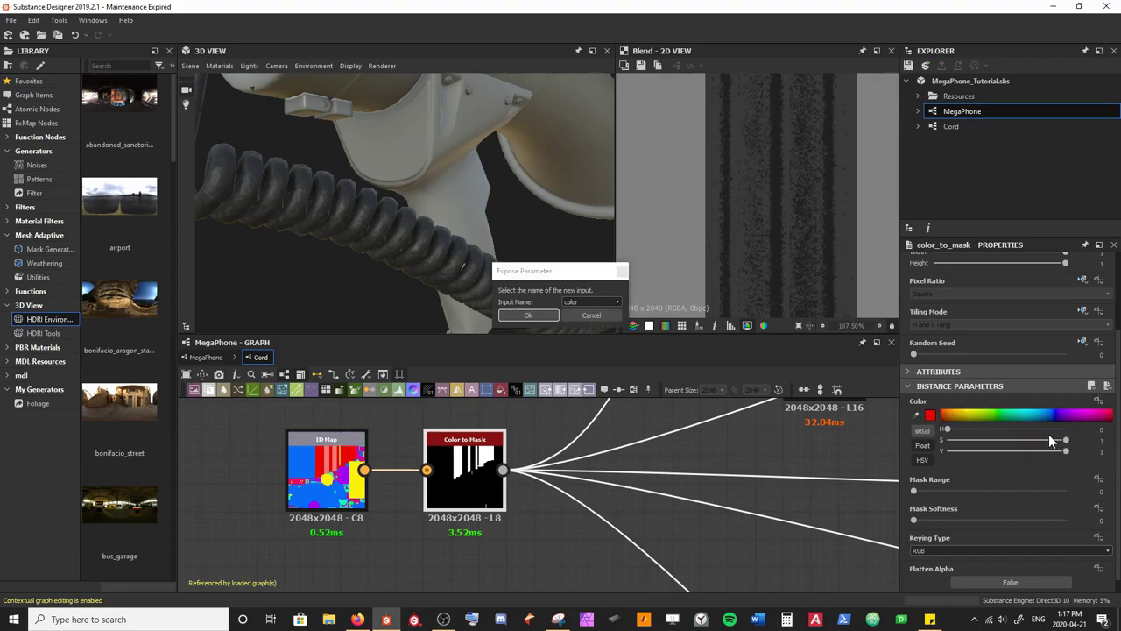
{"action": "left_click", "coordinate": [617, 301]}
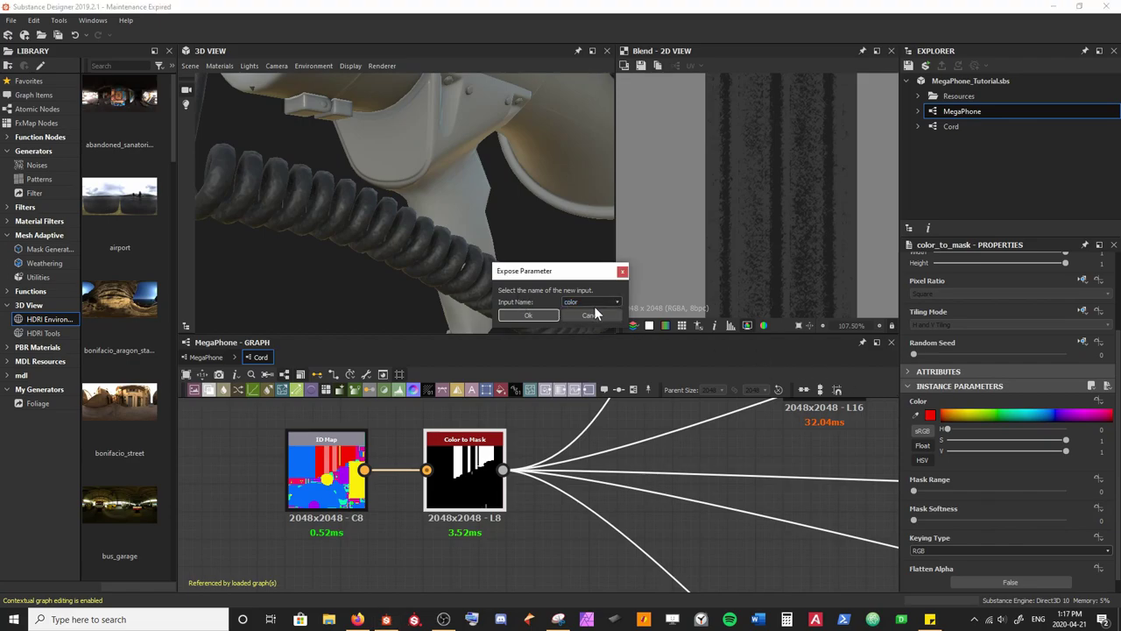
{"action": "left_click", "coordinate": [524, 315]}
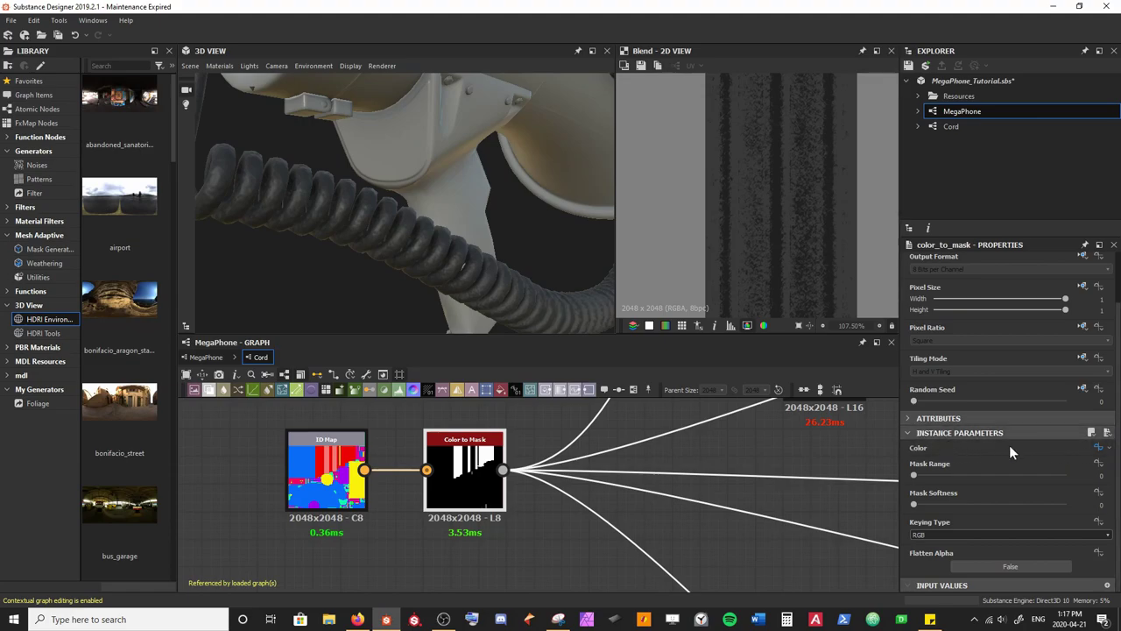
Step: Relabel the Cord graph's exposed color input parameter as ID Colour
{"action": "left_click", "coordinate": [537, 547]}
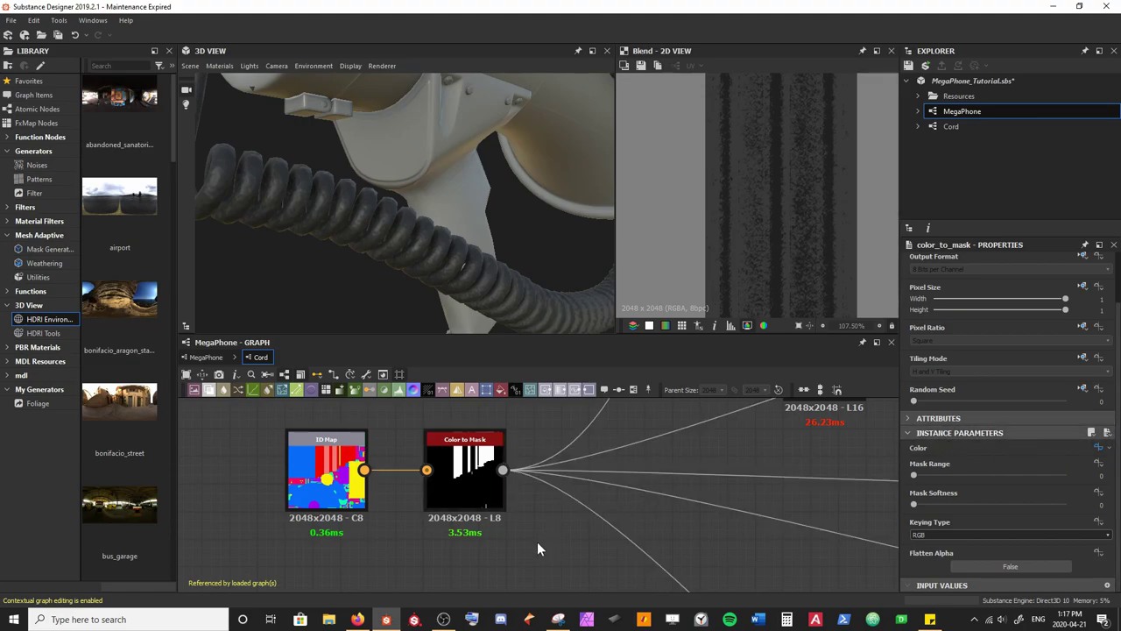
{"action": "scroll", "coordinate": [999, 490], "scroll_direction": "down", "scroll_amount": 10}
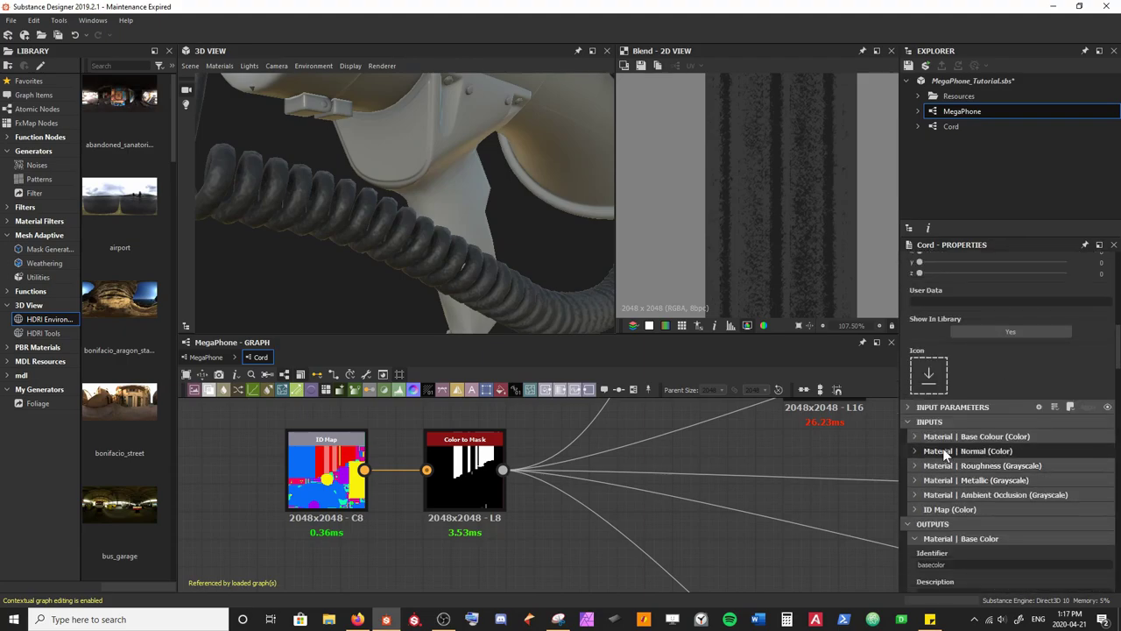
{"action": "left_click", "coordinate": [905, 406]}
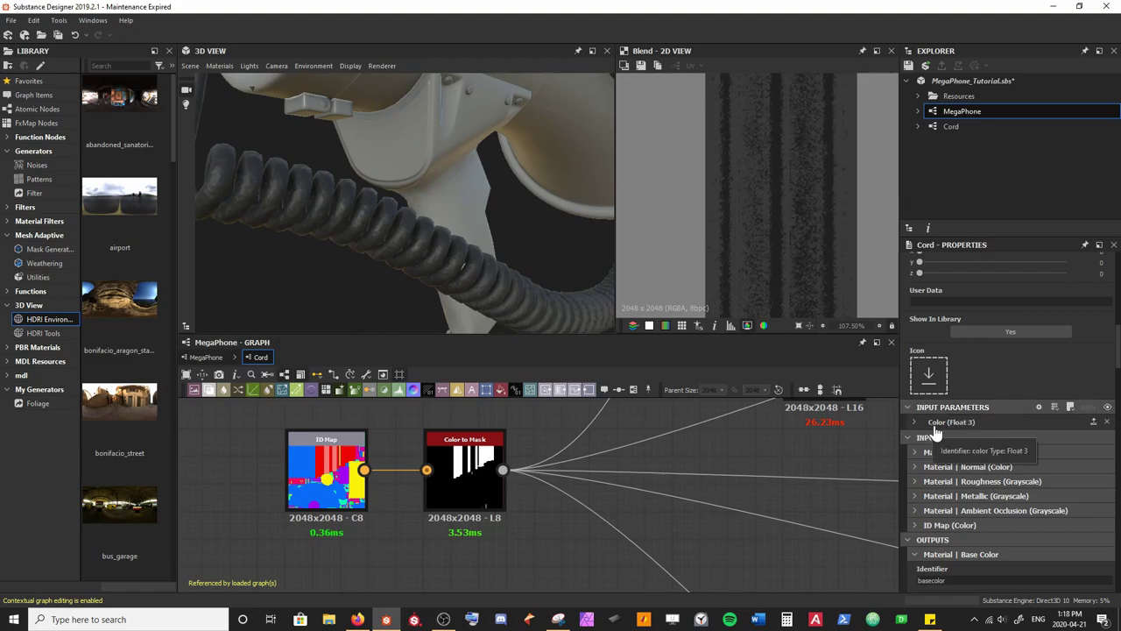
{"action": "left_click", "coordinate": [914, 420]}
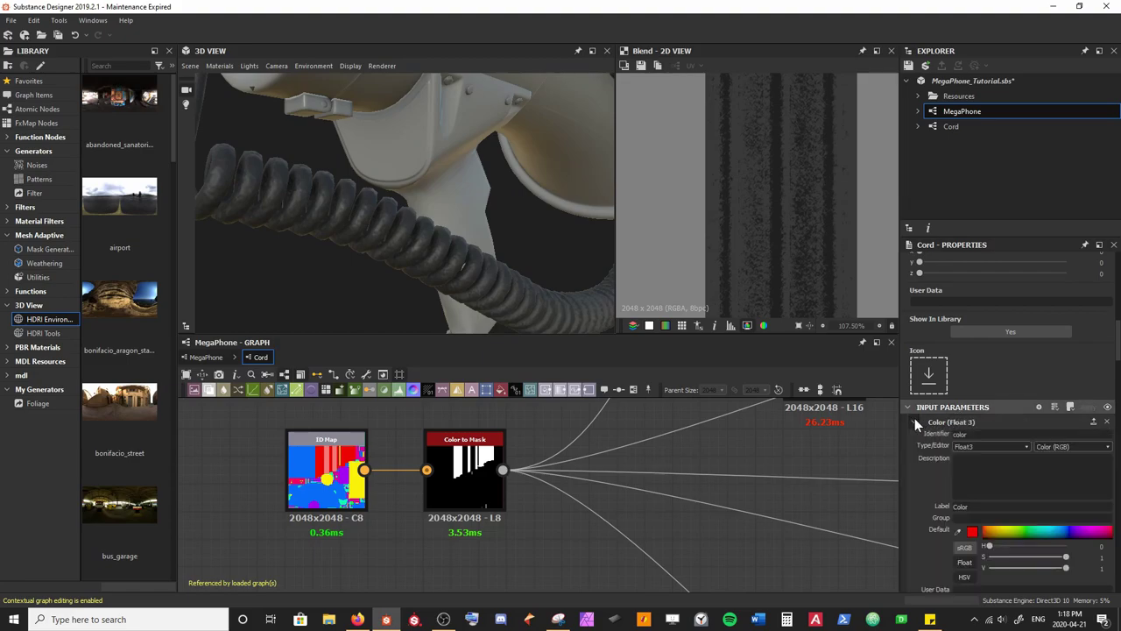
{"action": "scroll", "coordinate": [914, 418], "scroll_direction": "down", "scroll_amount": 2}
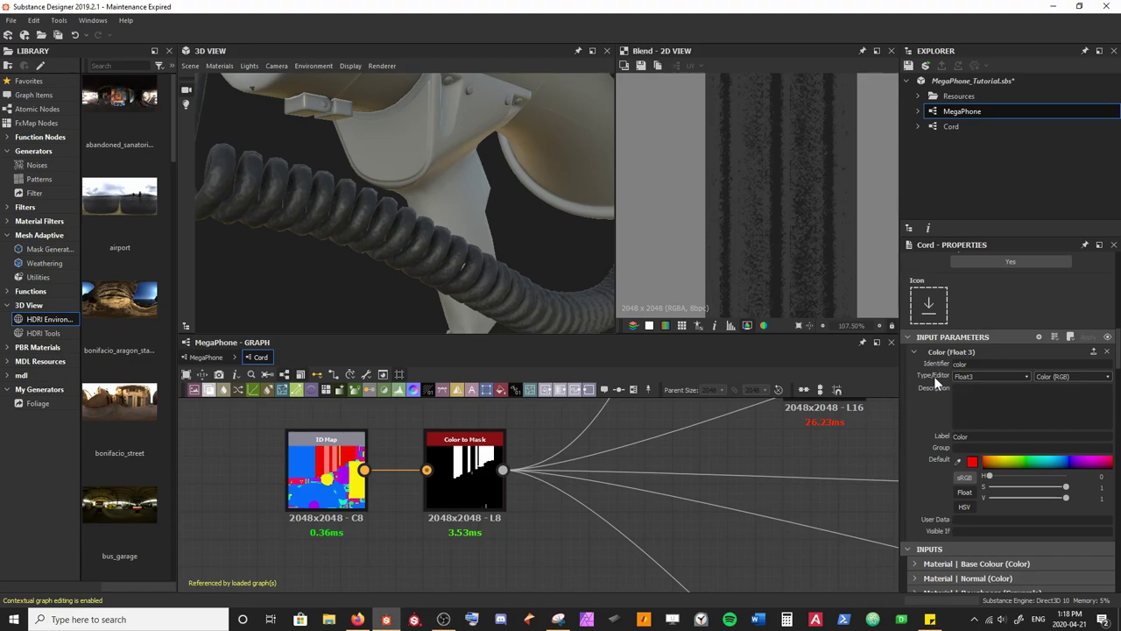
{"action": "double_click", "coordinate": [975, 435]}
{"action": "key", "text": "BackSpace"}
{"action": "type", "text": "ID Colour"}
{"action": "key", "text": "Return"}
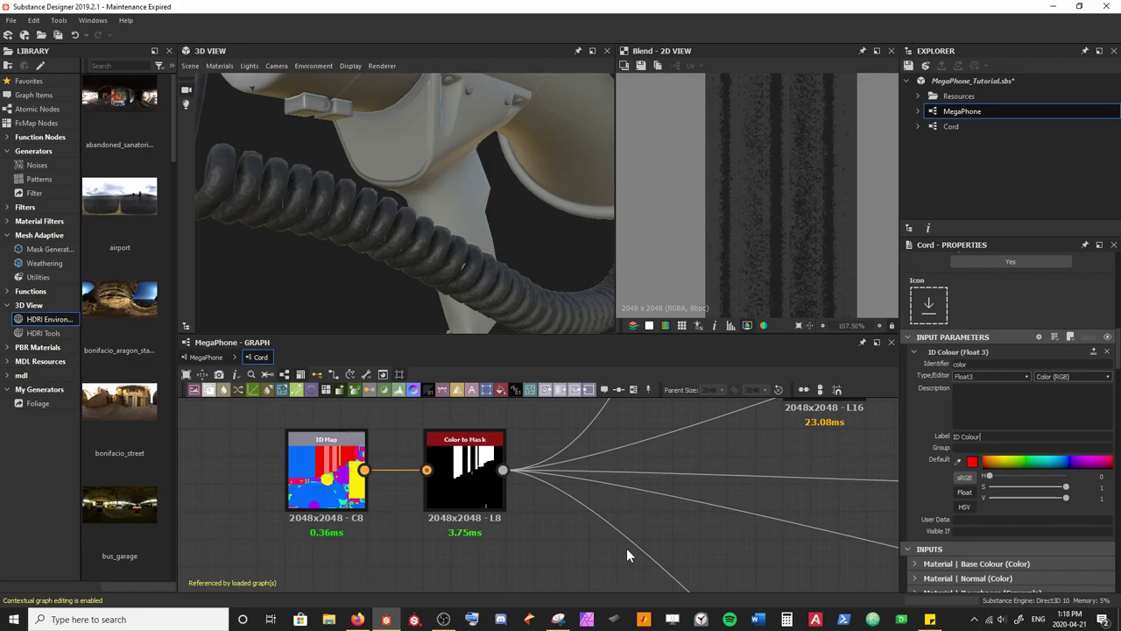
Step: Assign the ID Colour parameter to a group named ID and save the package
{"action": "left_click", "coordinate": [929, 448]}
{"action": "type", "text": "ID"}
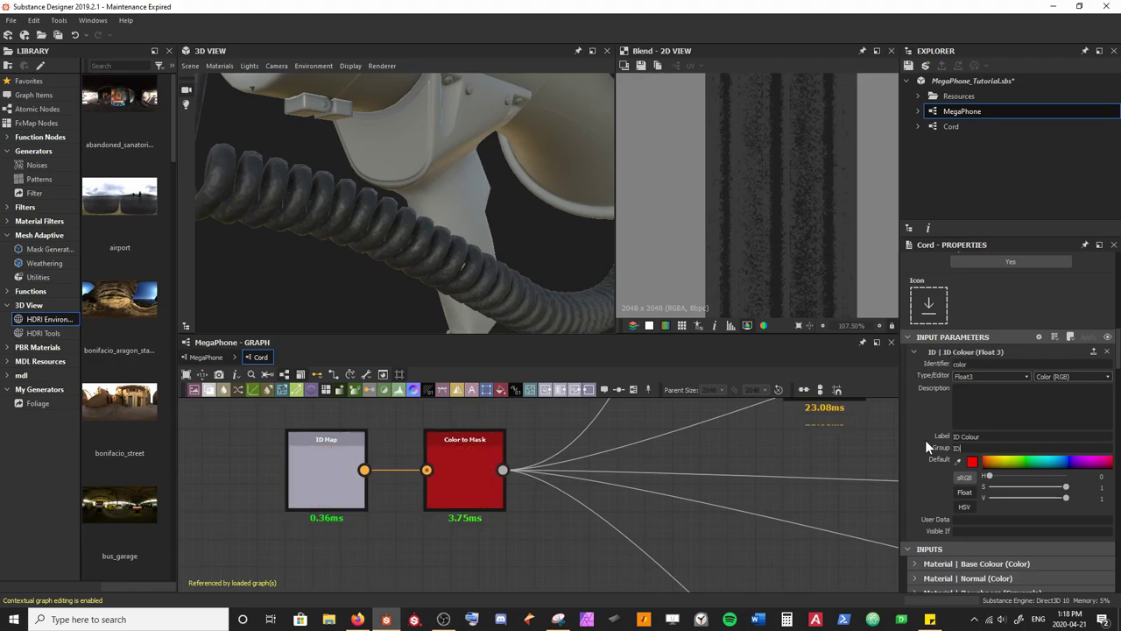
{"action": "key", "text": "ctrl+s"}
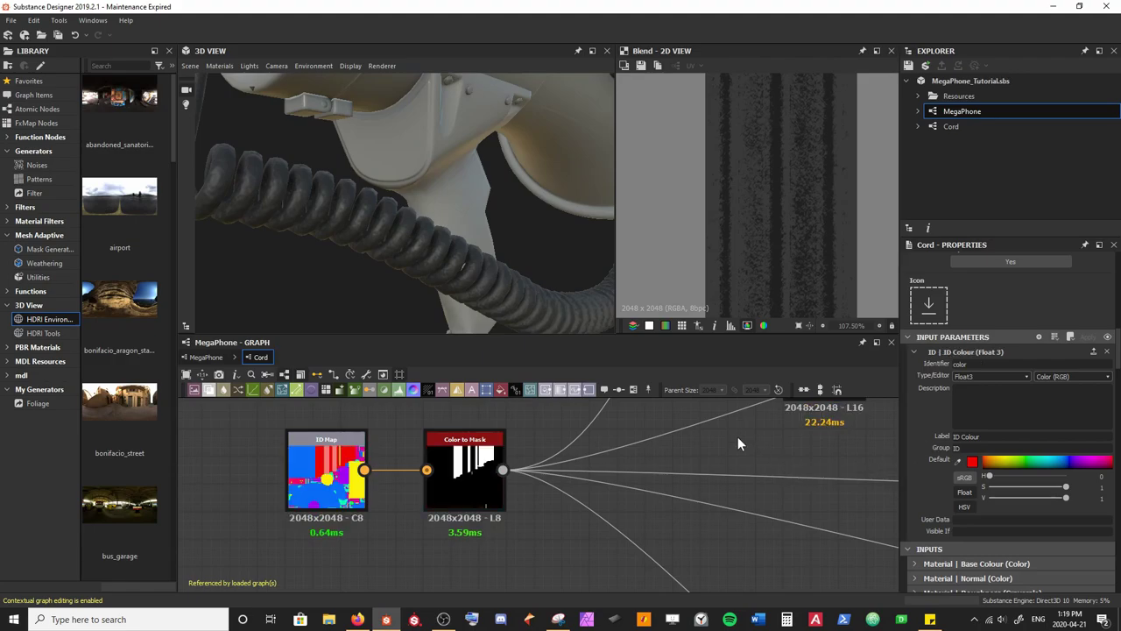
Step: Expose the Min Level parameter of the Fractal Sum Base node as a graph input named MinLevel
{"action": "scroll", "coordinate": [738, 436], "scroll_direction": "down", "scroll_amount": 3}
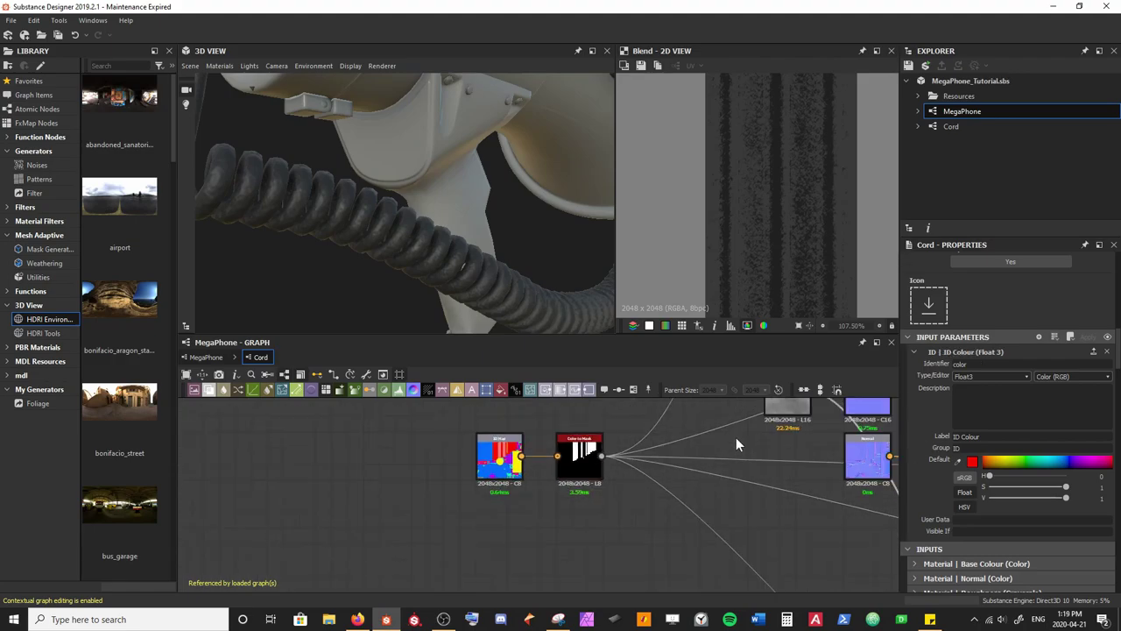
{"action": "middle_click_drag", "start_coordinate": [736, 437], "coordinate": [473, 526]}
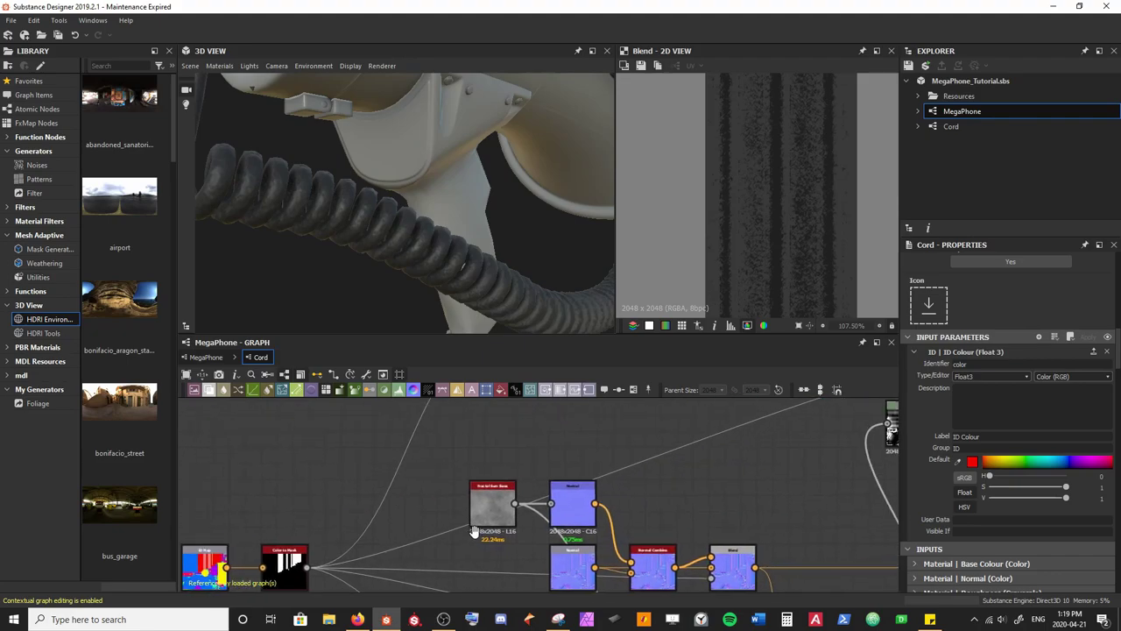
{"action": "scroll", "coordinate": [474, 532], "scroll_direction": "up", "scroll_amount": 2}
{"action": "left_click", "coordinate": [489, 507]}
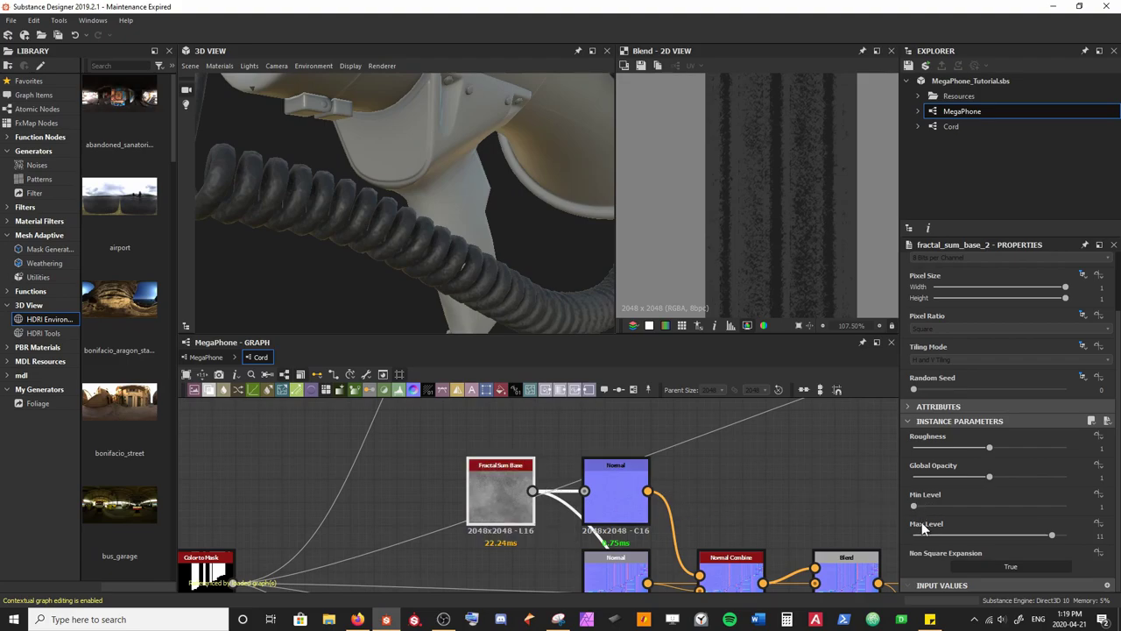
{"action": "left_click_drag", "start_coordinate": [464, 272], "coordinate": [284, 164]}
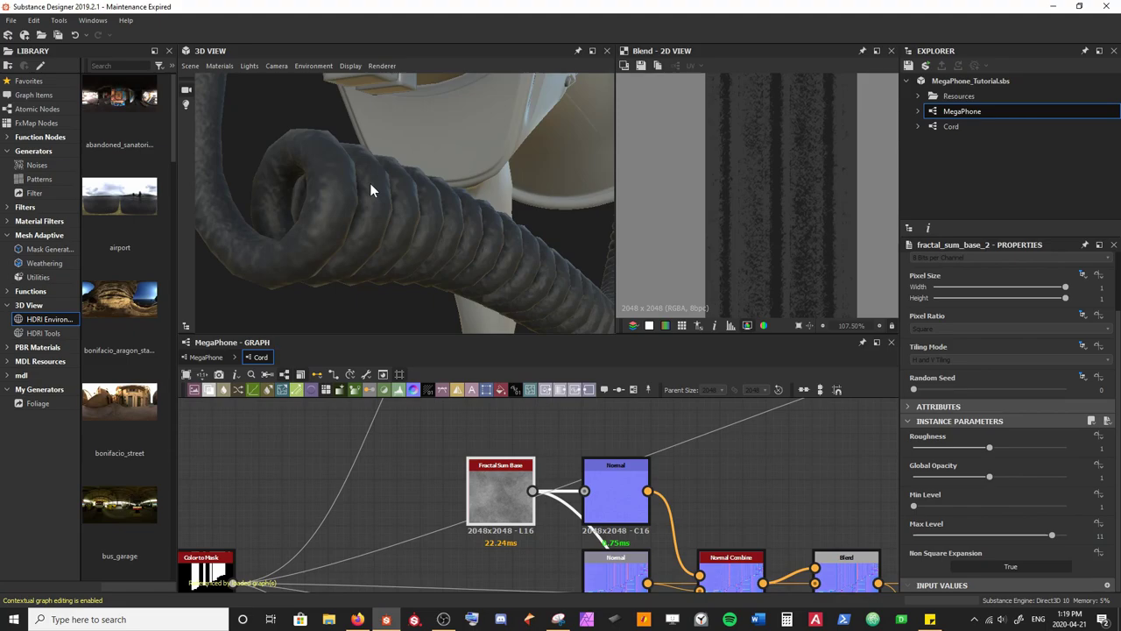
{"action": "left_click", "coordinate": [1098, 494]}
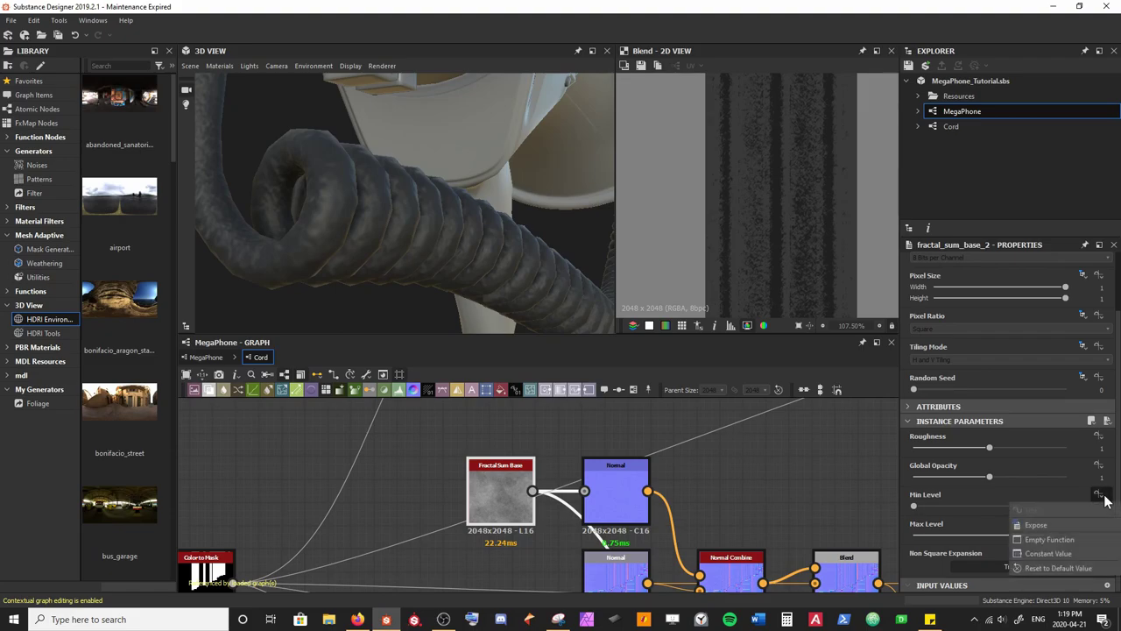
{"action": "left_click", "coordinate": [1039, 525]}
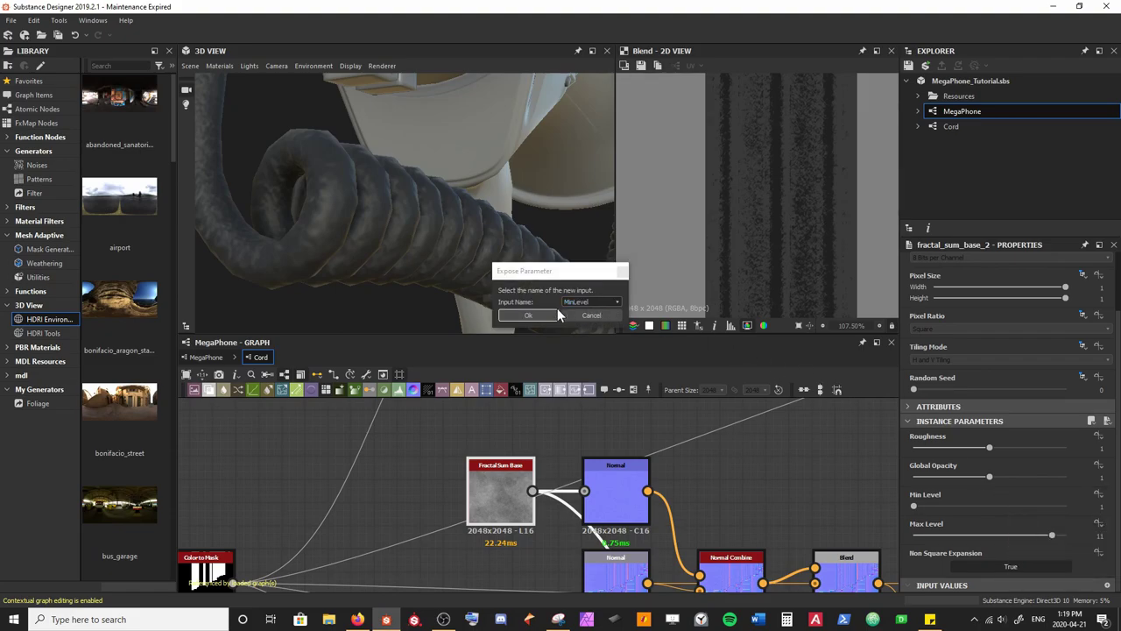
{"action": "left_click", "coordinate": [512, 314]}
Step: Expose the Fractal Sum Base node's Max Level parameter as a new graph input named MaxLevel
{"action": "left_click", "coordinate": [1098, 523]}
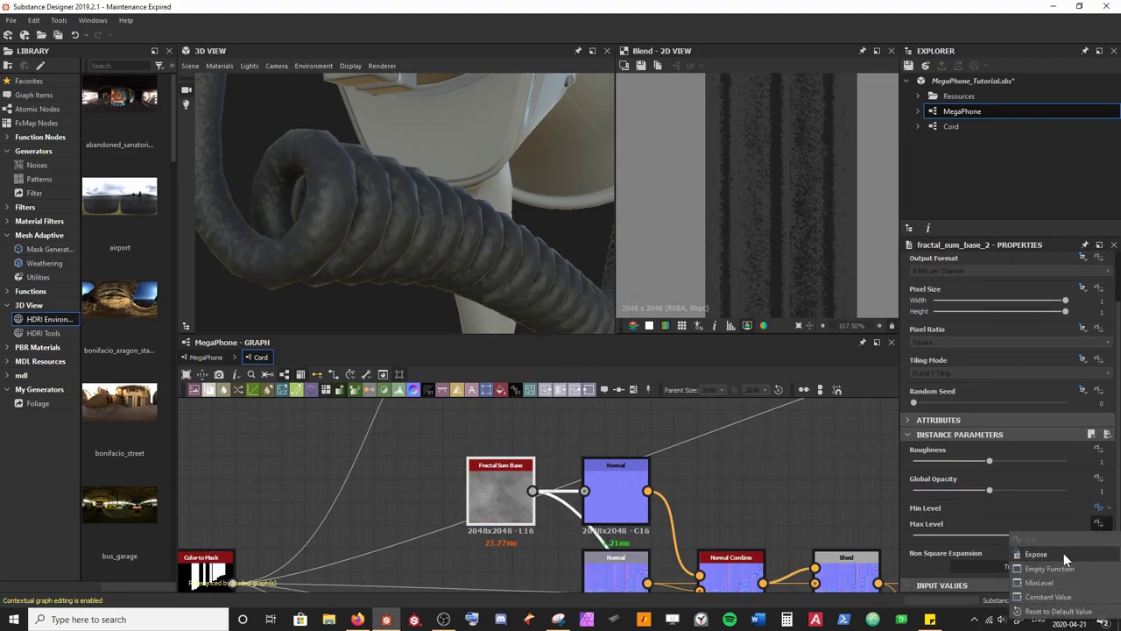
{"action": "left_click", "coordinate": [1065, 556]}
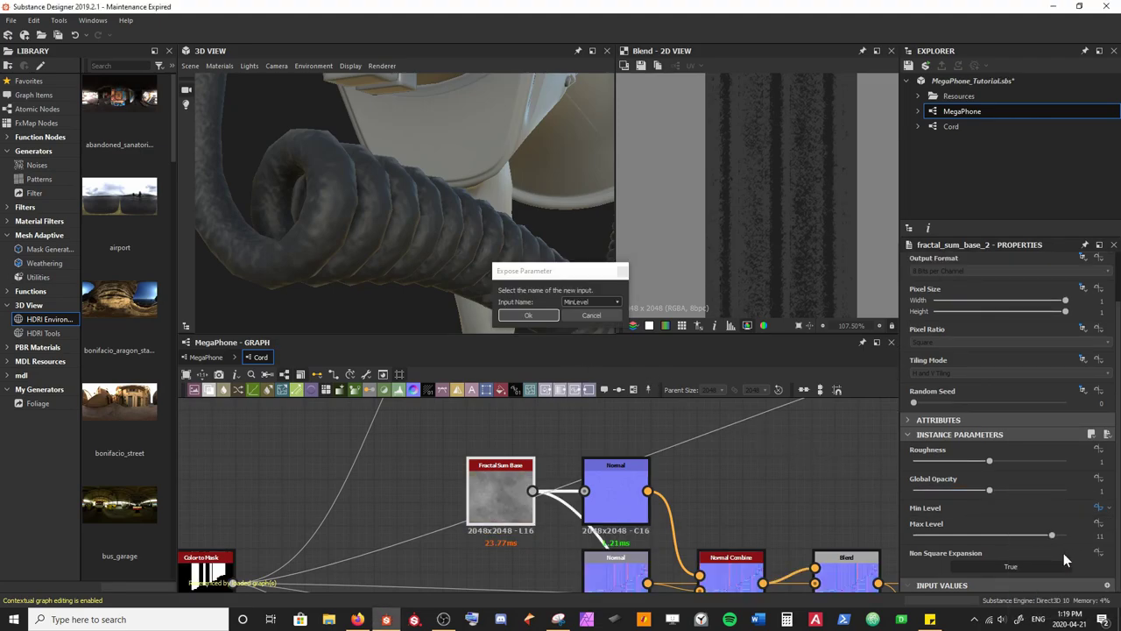
{"action": "left_click", "coordinate": [587, 304]}
{"action": "left_click", "coordinate": [585, 320]}
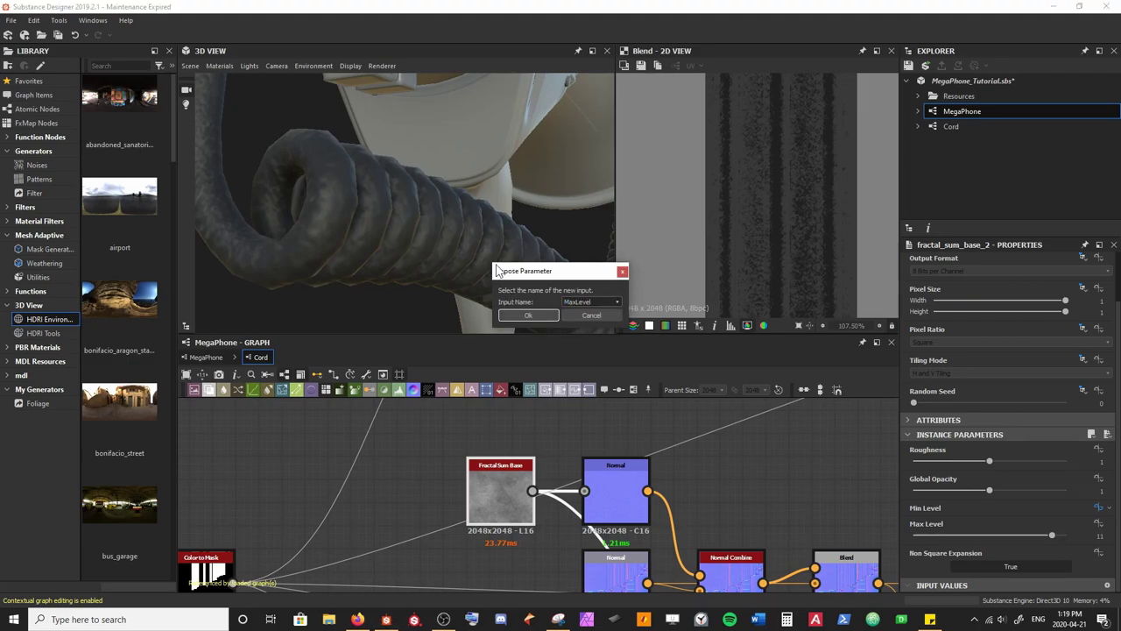
{"action": "left_click", "coordinate": [524, 315]}
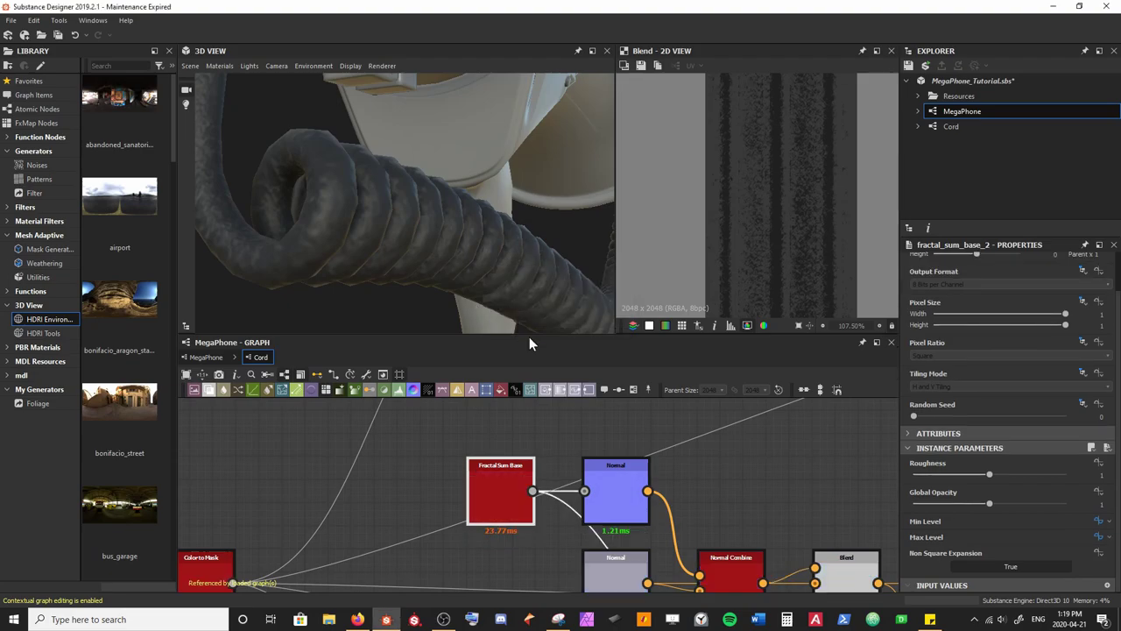
Step: Assign the Cord graph's Min Level input parameter to a group named Normal
{"action": "left_click", "coordinate": [755, 463]}
{"action": "scroll", "coordinate": [977, 448], "scroll_direction": "down", "scroll_amount": 6}
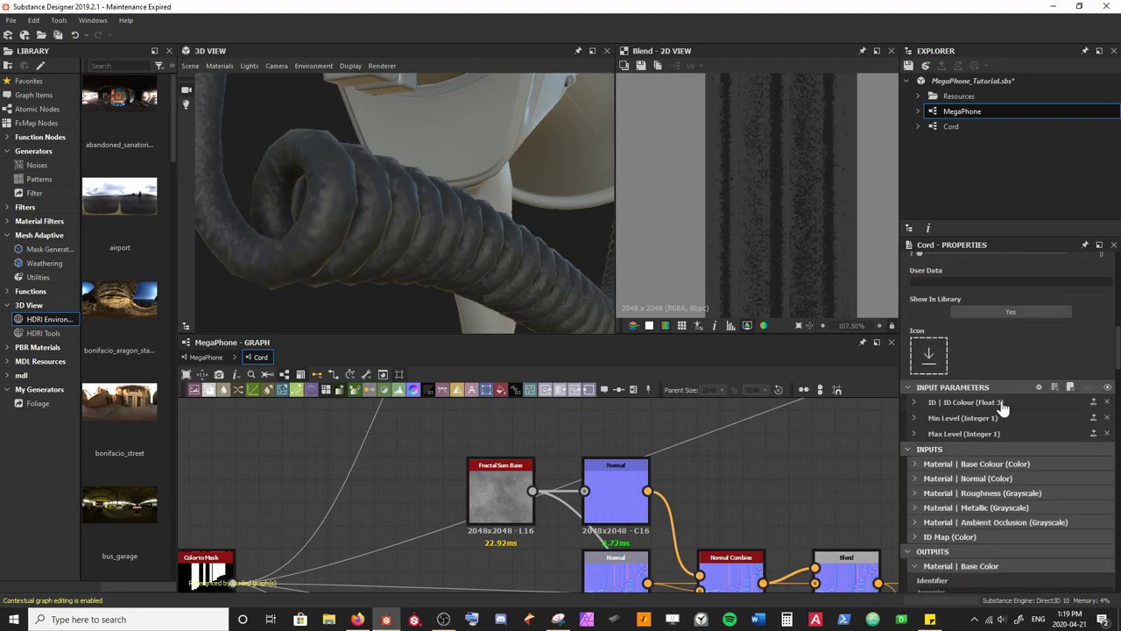
{"action": "left_click", "coordinate": [914, 417]}
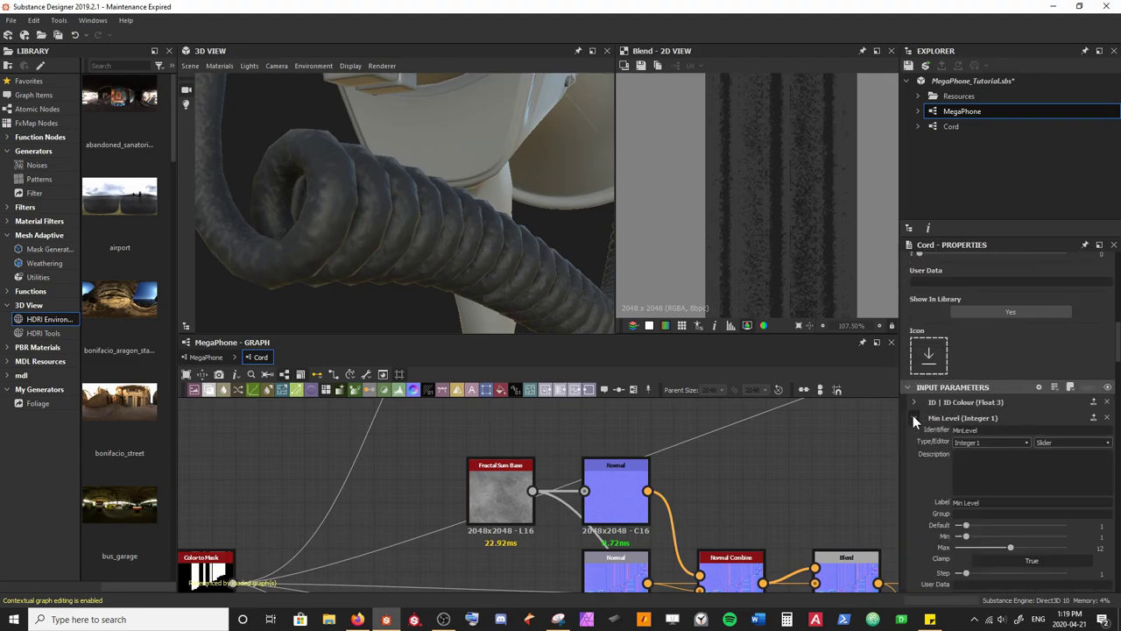
{"action": "scroll", "coordinate": [912, 417], "scroll_direction": "down", "scroll_amount": 2}
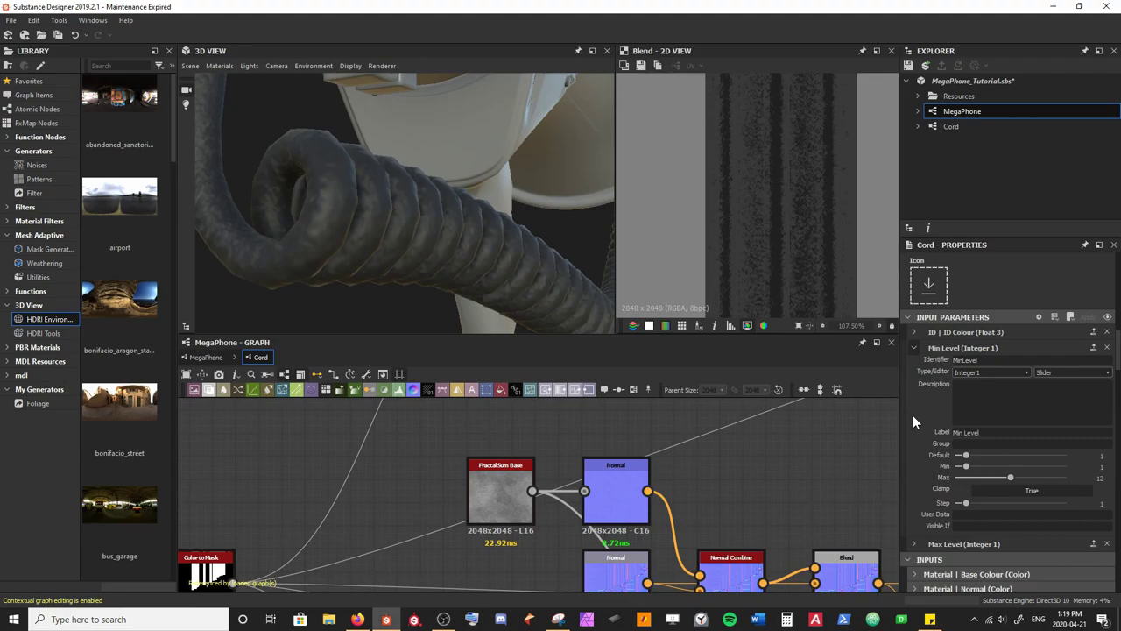
{"action": "left_click", "coordinate": [914, 543]}
{"action": "scroll", "coordinate": [915, 536], "scroll_direction": "down", "scroll_amount": 2}
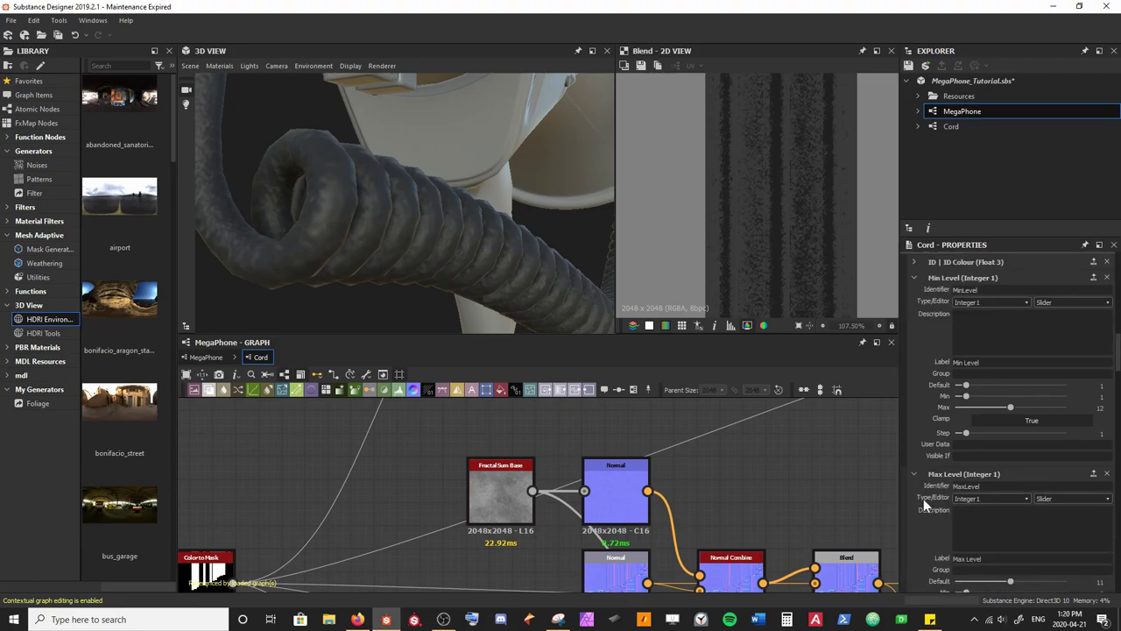
{"action": "scroll", "coordinate": [923, 499], "scroll_direction": "up", "scroll_amount": 1}
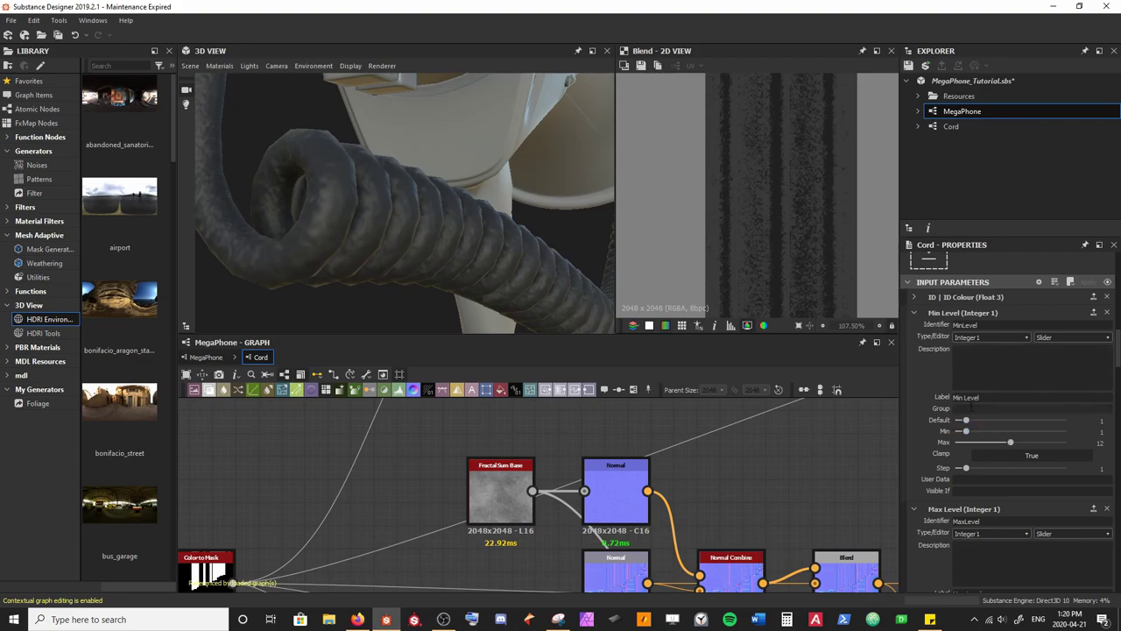
{"action": "type", "text": "Normal"}
{"action": "key", "text": "Return"}
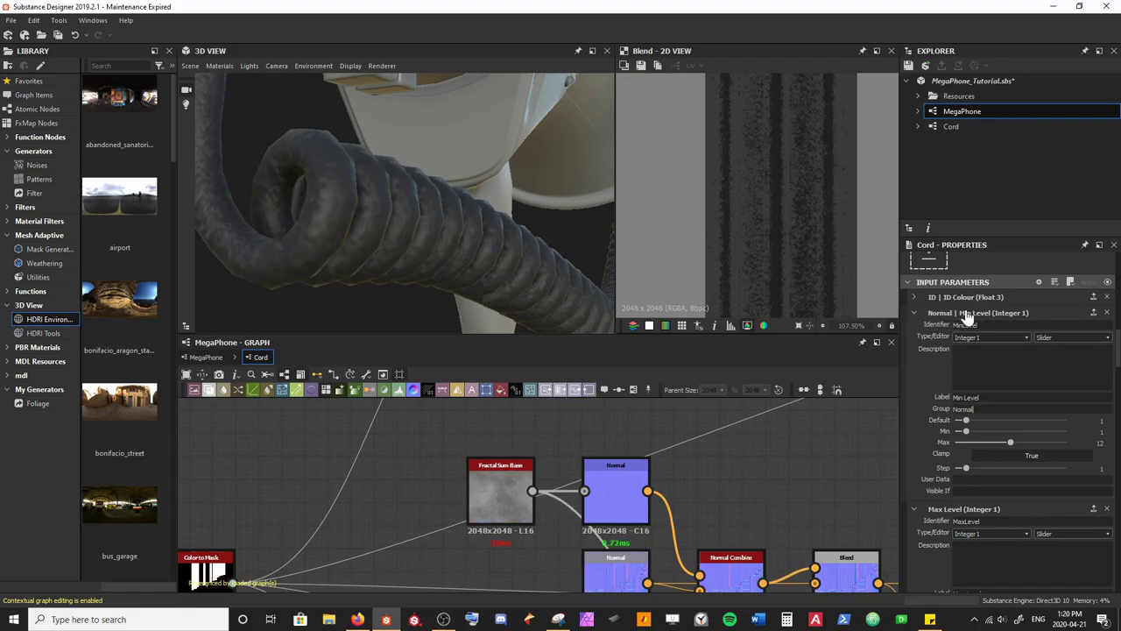
{"action": "left_click", "coordinate": [914, 313]}
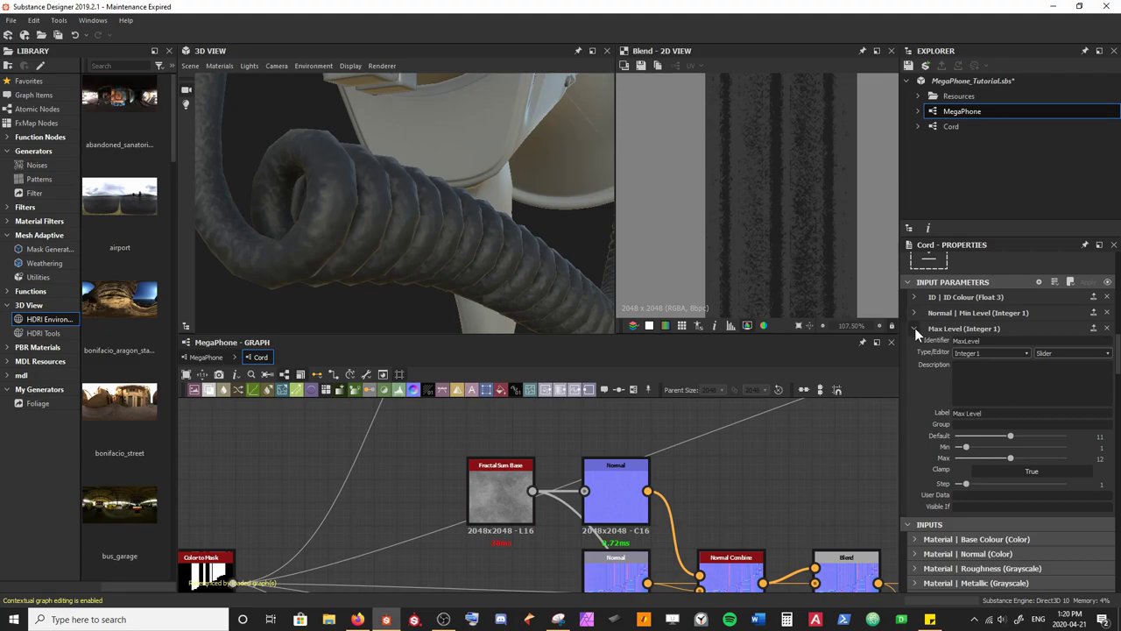
Step: Put the Max Level input parameter in the Normal group and collapse its settings
{"action": "left_click", "coordinate": [981, 423]}
{"action": "type", "text": "Normal"}
{"action": "key", "text": "Return"}
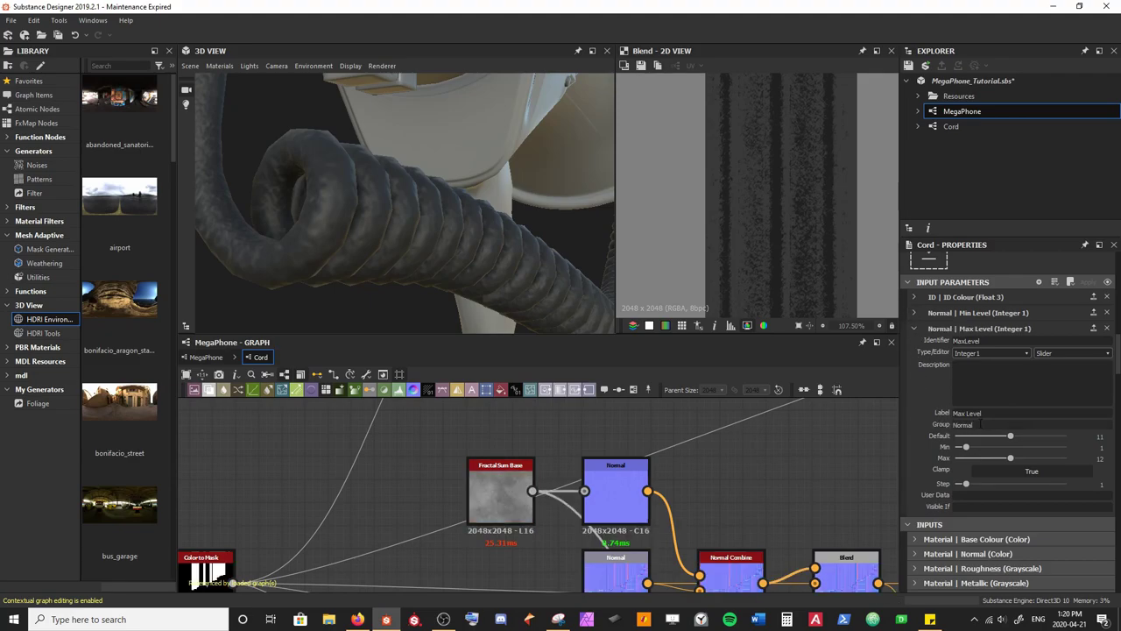
{"action": "left_click", "coordinate": [914, 328]}
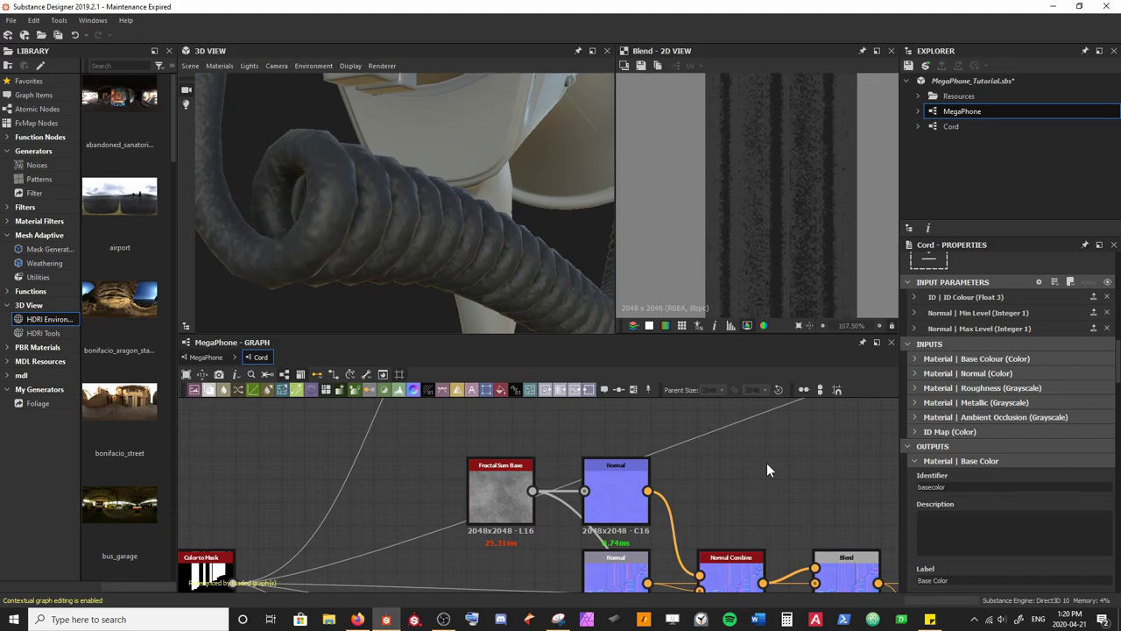
Step: Expose the Intensity of the Normal node fed by Fractal Sum Base as a graph input named intensity
{"action": "left_click", "coordinate": [613, 491]}
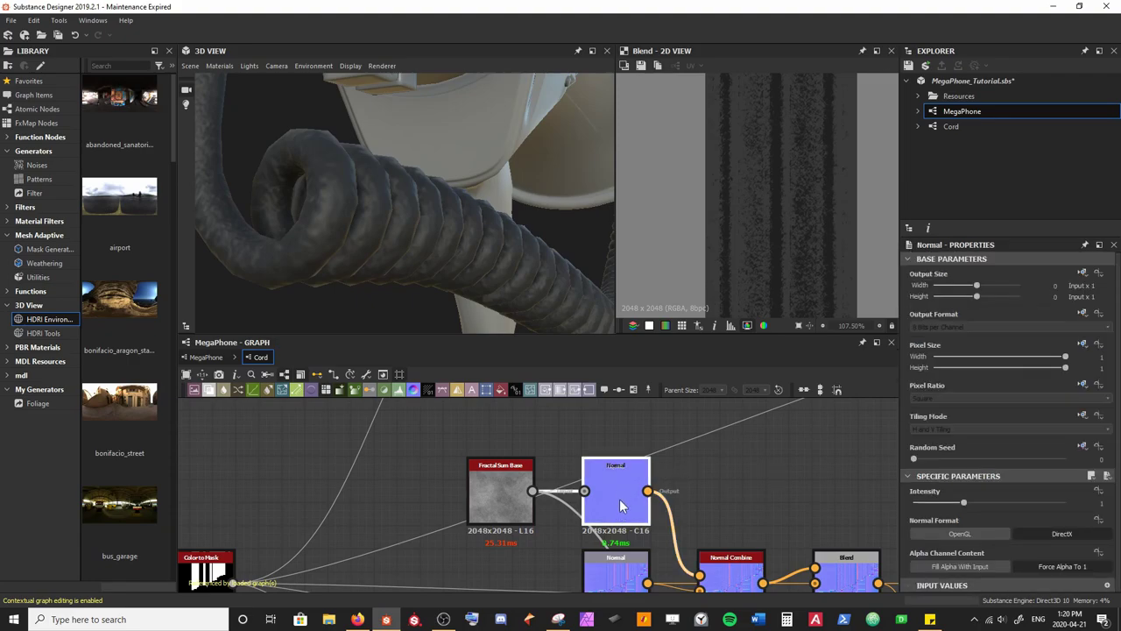
{"action": "left_click", "coordinate": [1100, 493]}
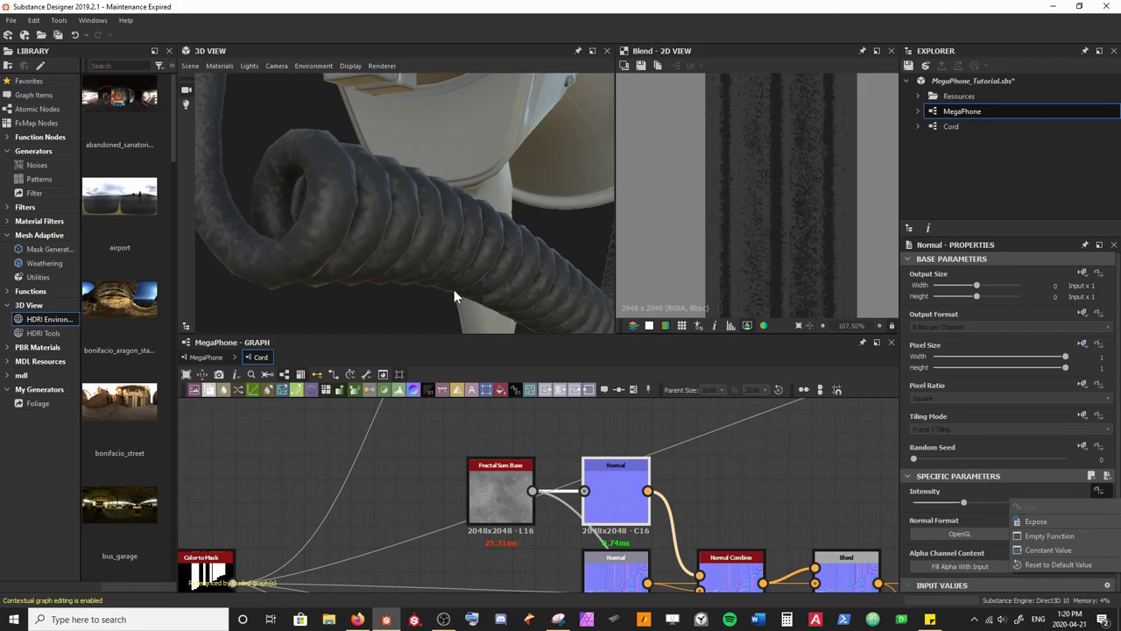
{"action": "left_click", "coordinate": [1044, 519]}
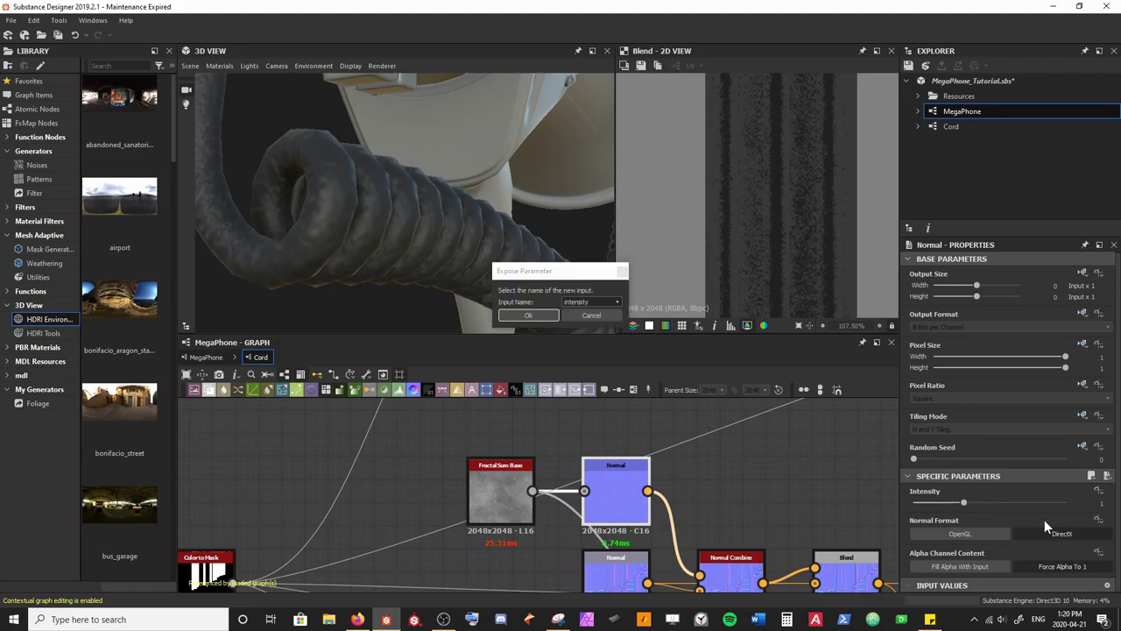
{"action": "left_click", "coordinate": [516, 317]}
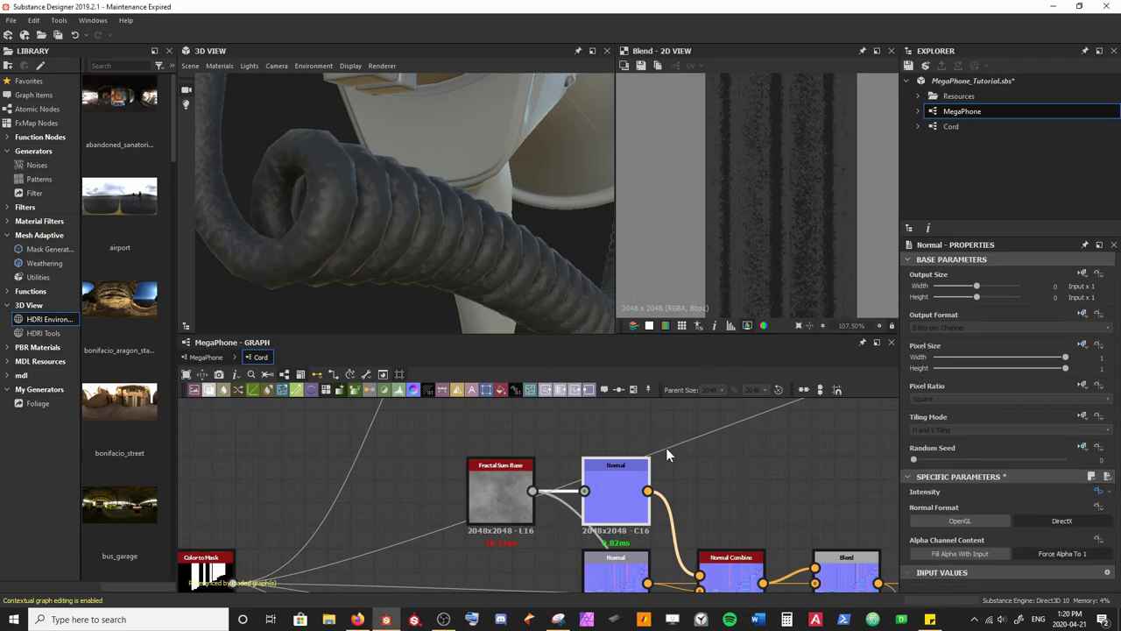
Step: Label the exposed intensity input parameter Normal Intensity and assign it to the Normal group
{"action": "left_click", "coordinate": [713, 464]}
{"action": "scroll", "coordinate": [1016, 414], "scroll_direction": "down", "scroll_amount": 10}
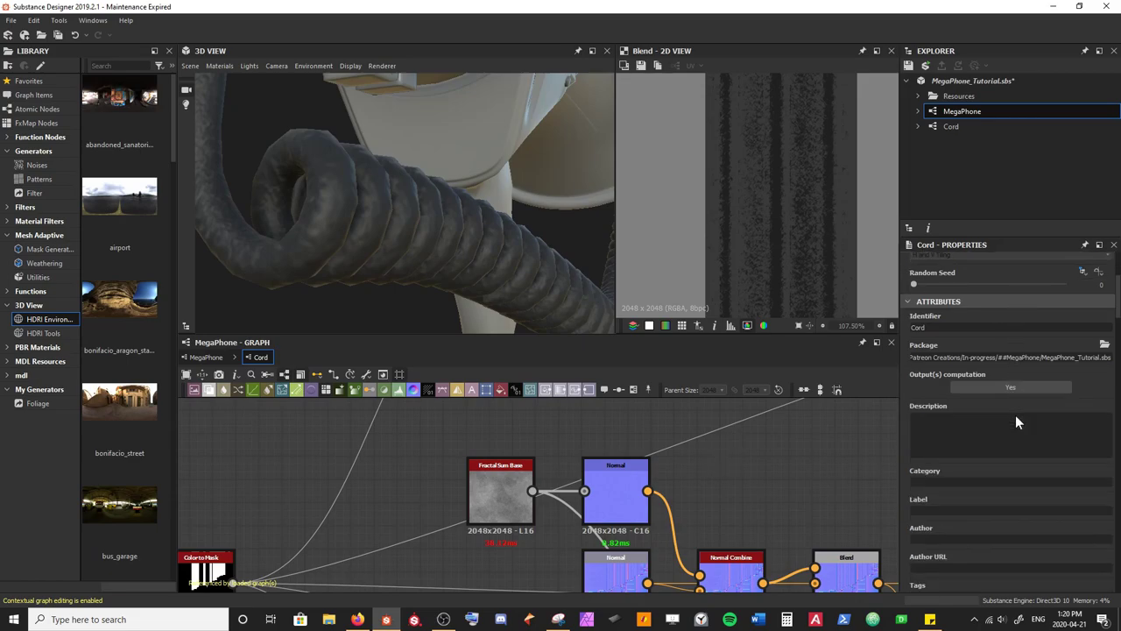
{"action": "scroll", "coordinate": [963, 442], "scroll_direction": "down", "scroll_amount": 1}
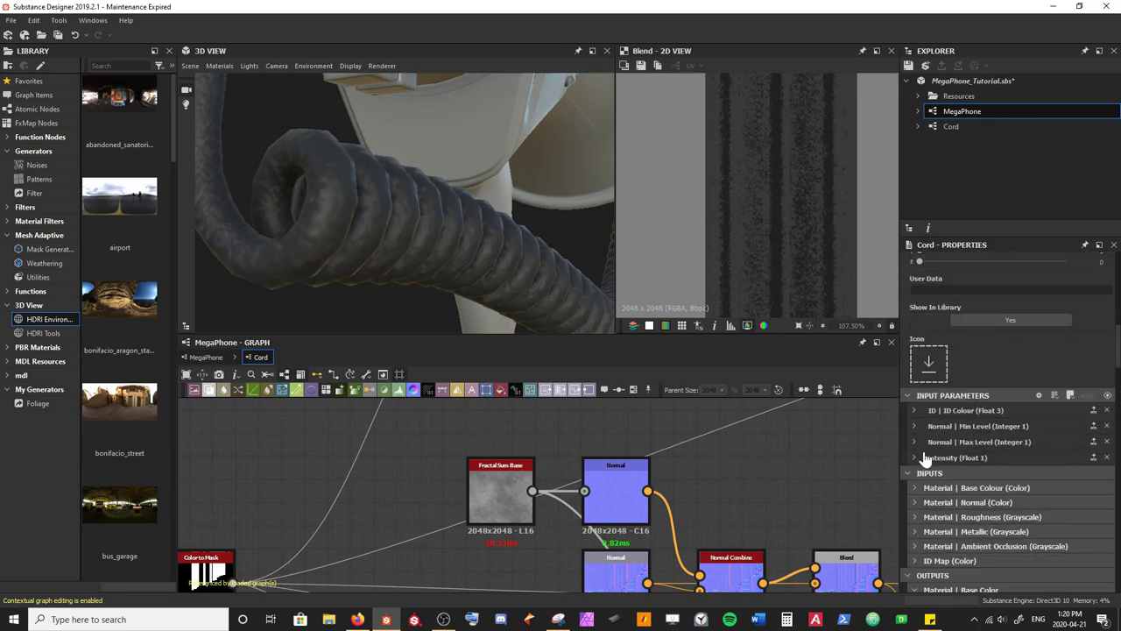
{"action": "left_click", "coordinate": [911, 457]}
{"action": "scroll", "coordinate": [911, 456], "scroll_direction": "down", "scroll_amount": 2}
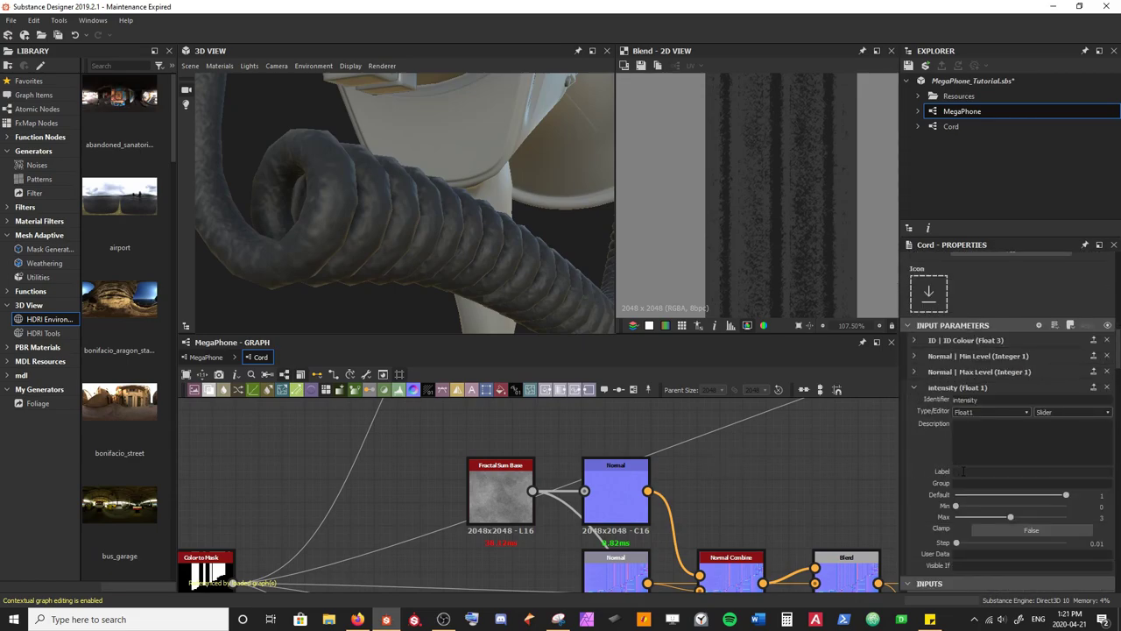
{"action": "type", "text": "Normal Intensity"}
{"action": "key", "text": "Tab"}
{"action": "type", "text": "Normal"}
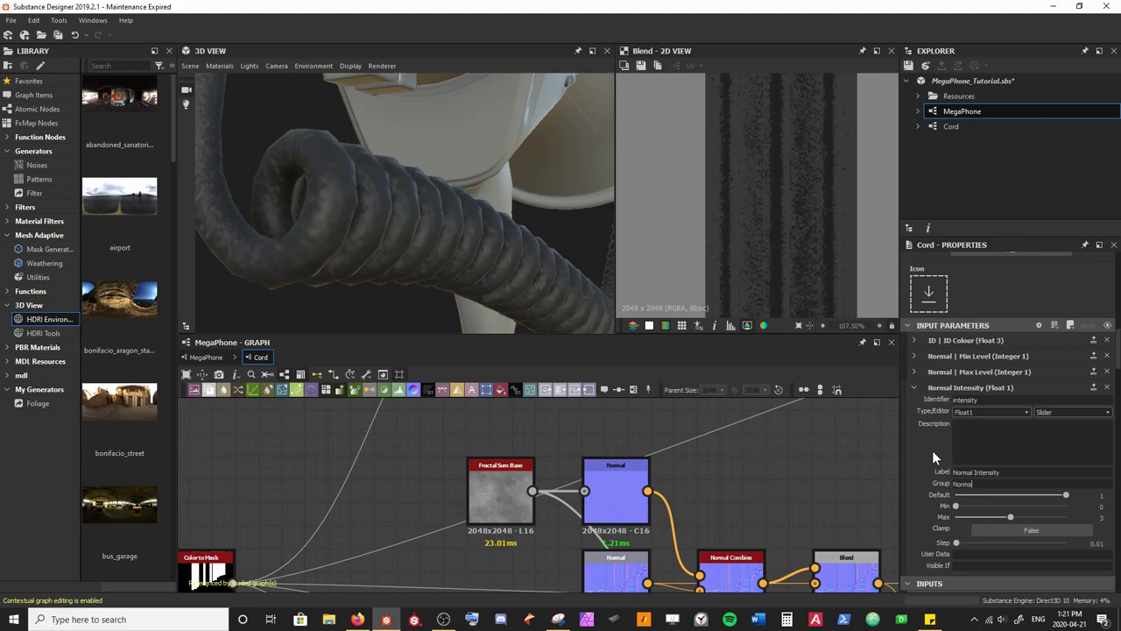
Step: Confirm the Normal group for the Normal Intensity parameter, collapse its settings and save the package
{"action": "key", "text": "Tab"}
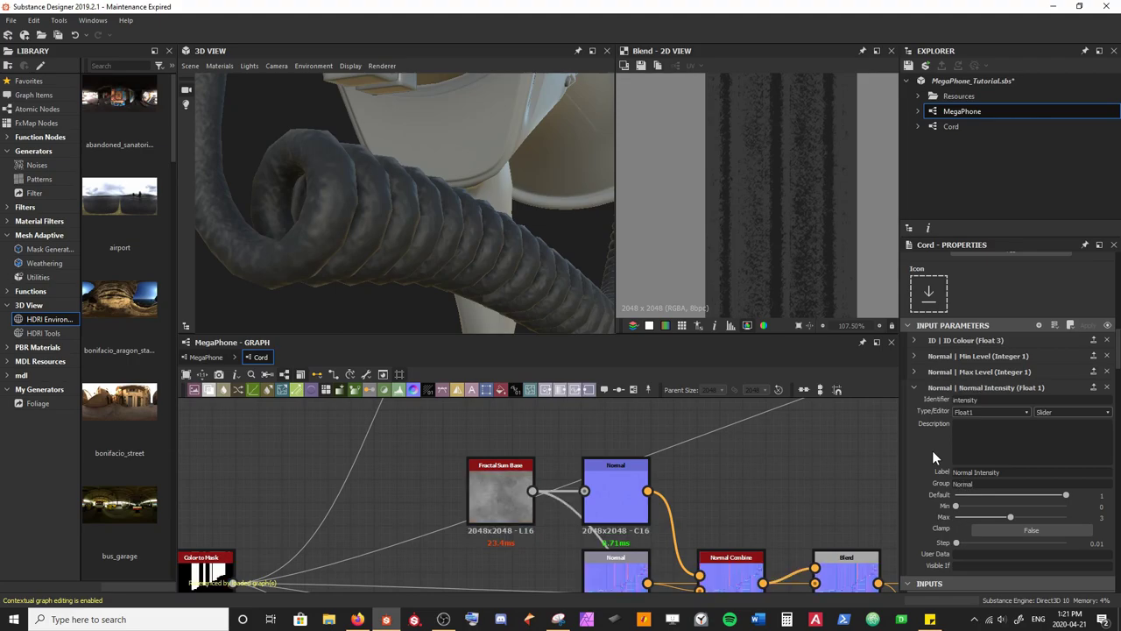
{"action": "left_click", "coordinate": [914, 387]}
{"action": "key", "text": "ctrl+s"}
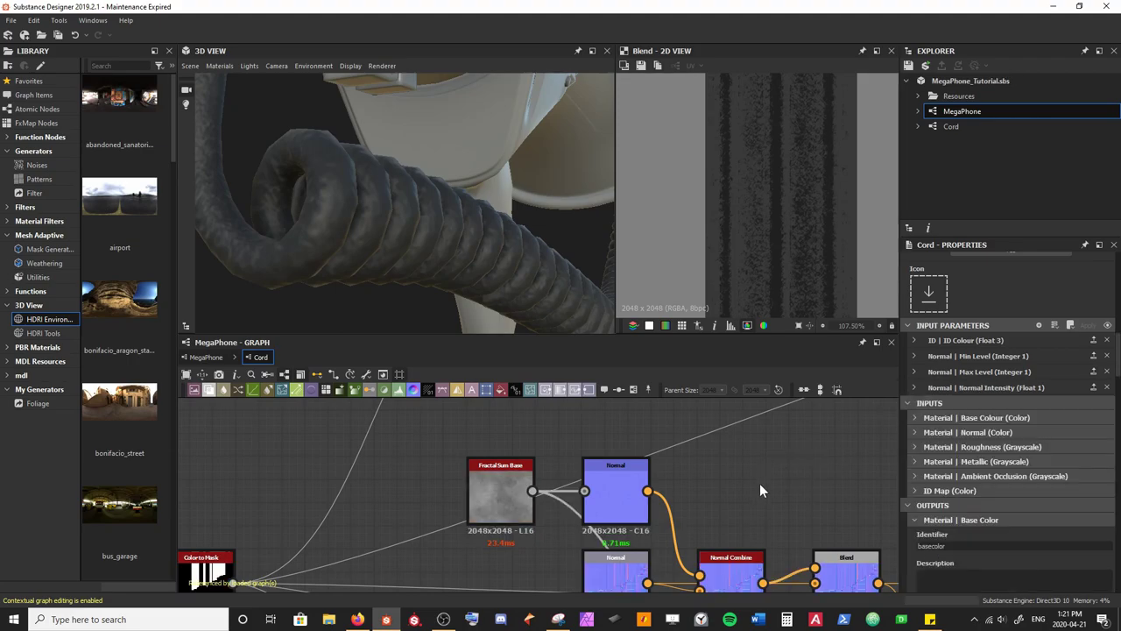
Step: Open the MegaPhone graph, select its Cord node and expand the ID group of its instance parameters
{"action": "double_click", "coordinate": [962, 113]}
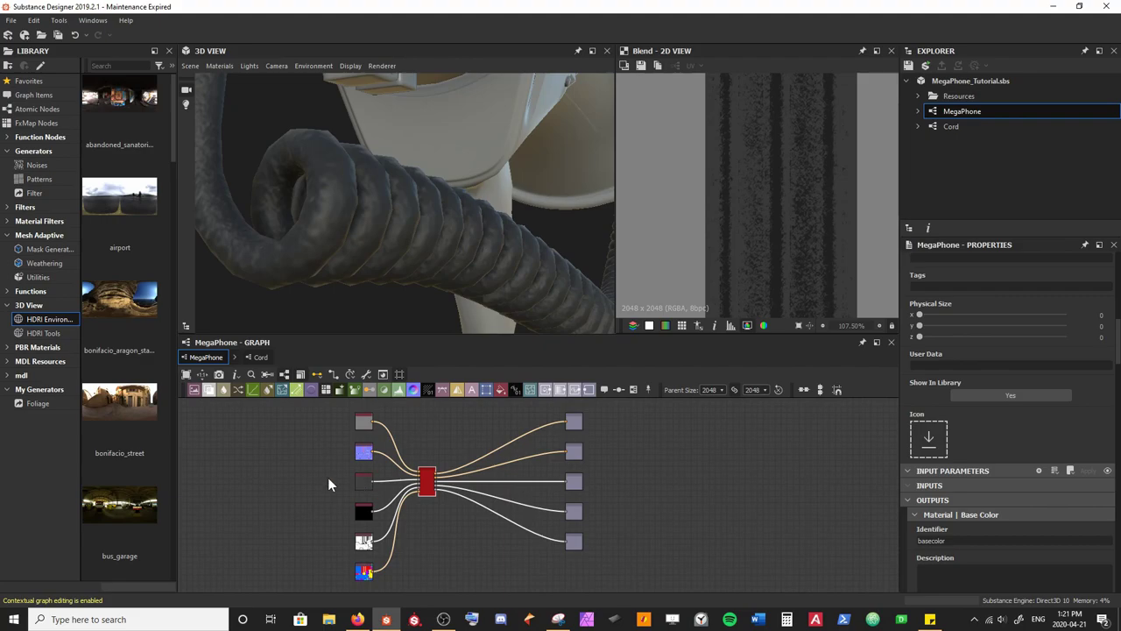
{"action": "scroll", "coordinate": [401, 501], "scroll_direction": "up", "scroll_amount": 4}
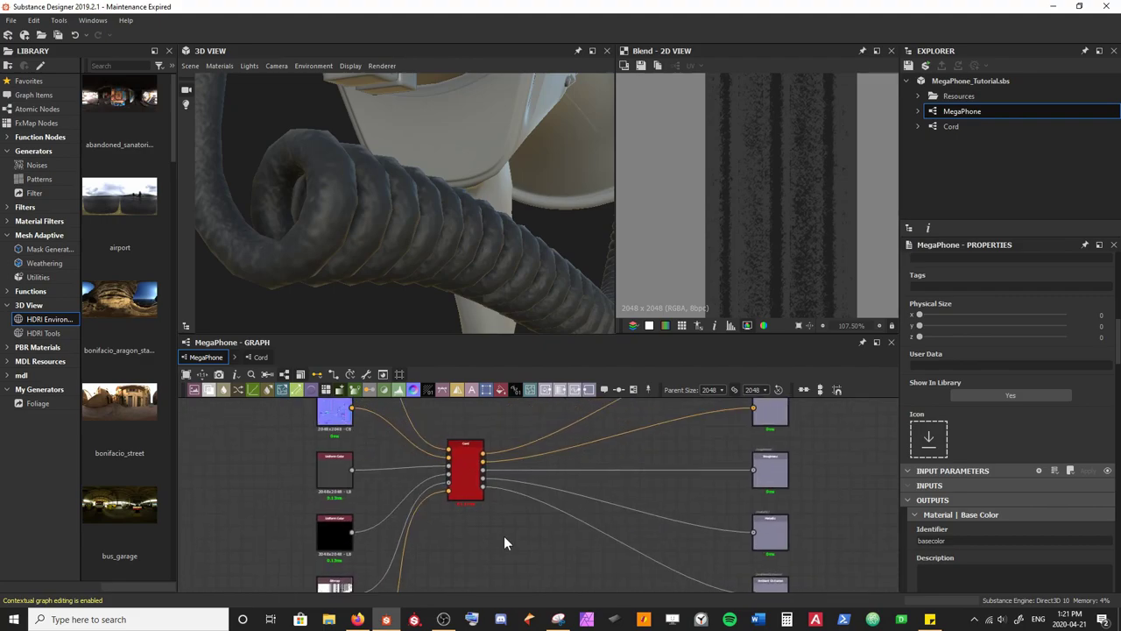
{"action": "left_click", "coordinate": [471, 468]}
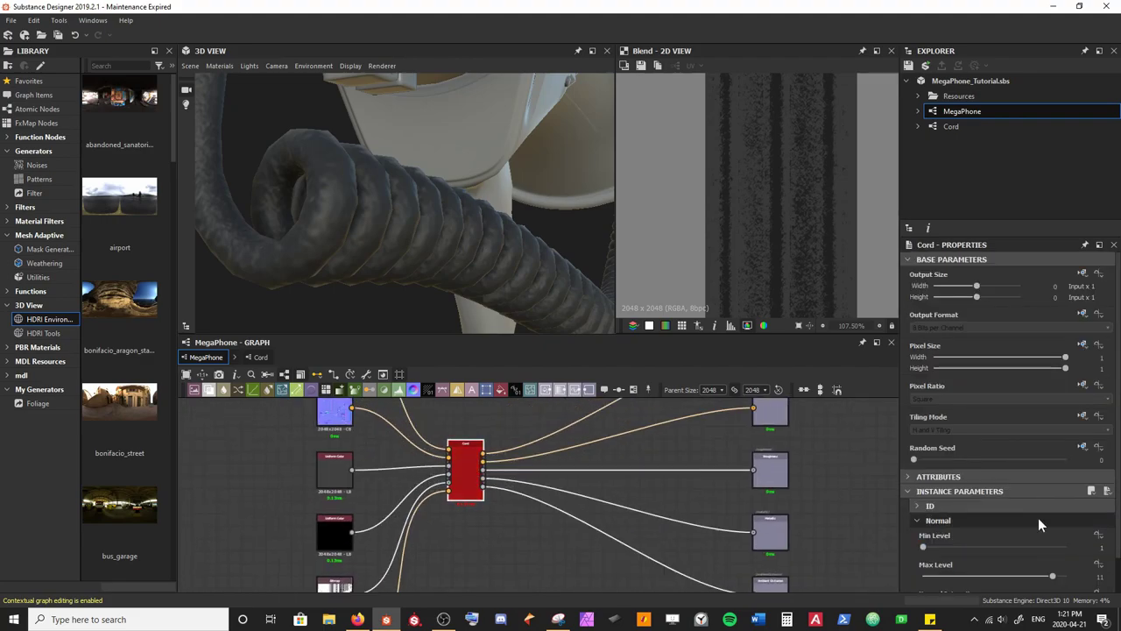
{"action": "scroll", "coordinate": [1025, 508], "scroll_direction": "down", "scroll_amount": 1}
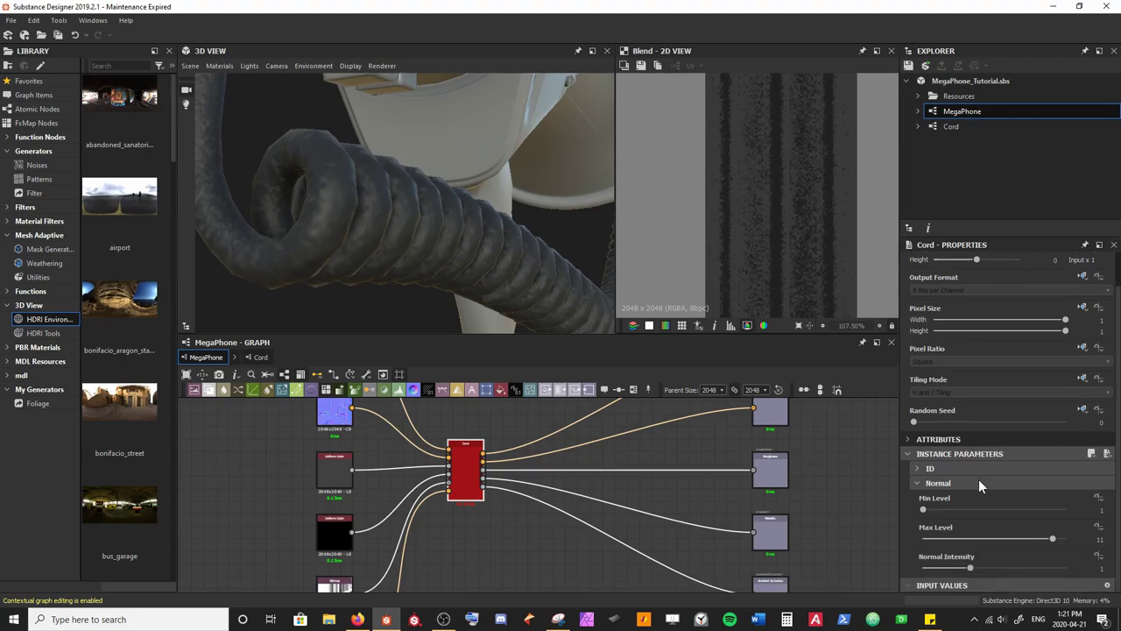
{"action": "left_click", "coordinate": [918, 468]}
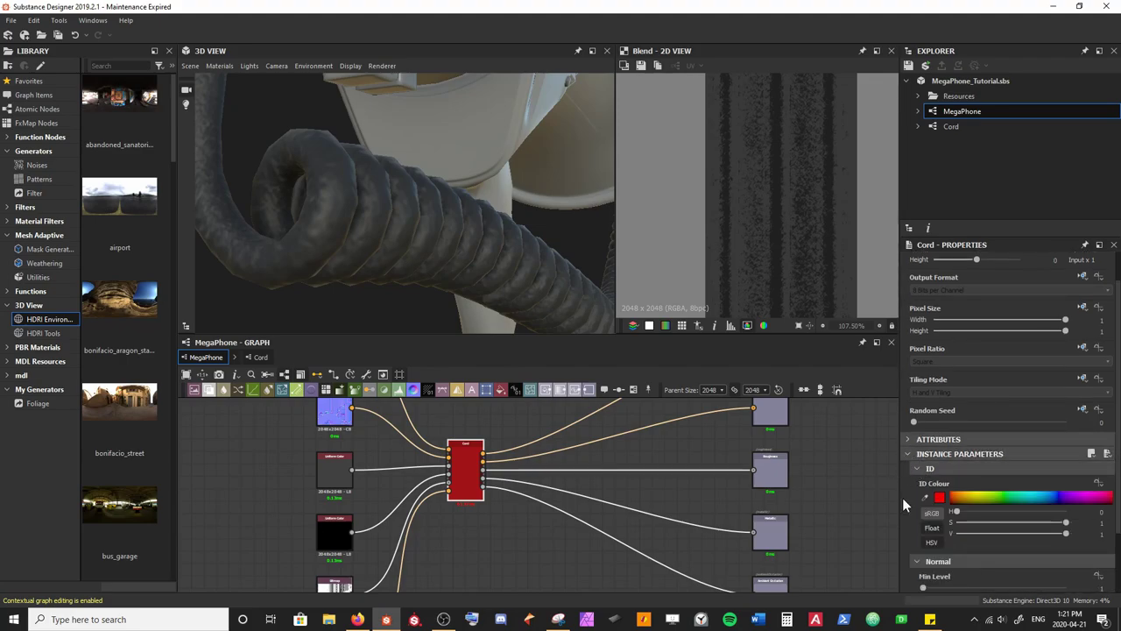
Step: Display the MegaPhone ID map and sample its blue area as the Cord node's ID Colour, checking the whole model
{"action": "middle_click_drag", "start_coordinate": [548, 528], "coordinate": [513, 520]}
{"action": "scroll", "coordinate": [394, 491], "scroll_direction": "down", "scroll_amount": 2}
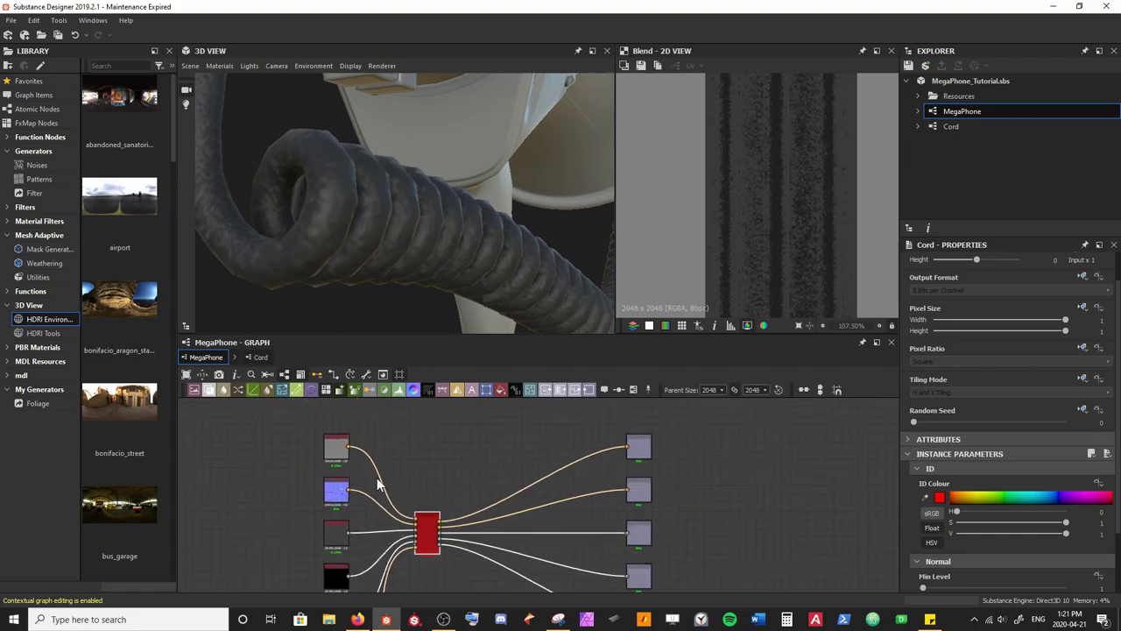
{"action": "middle_click_drag", "start_coordinate": [375, 485], "coordinate": [395, 449]}
{"action": "left_click", "coordinate": [356, 582]}
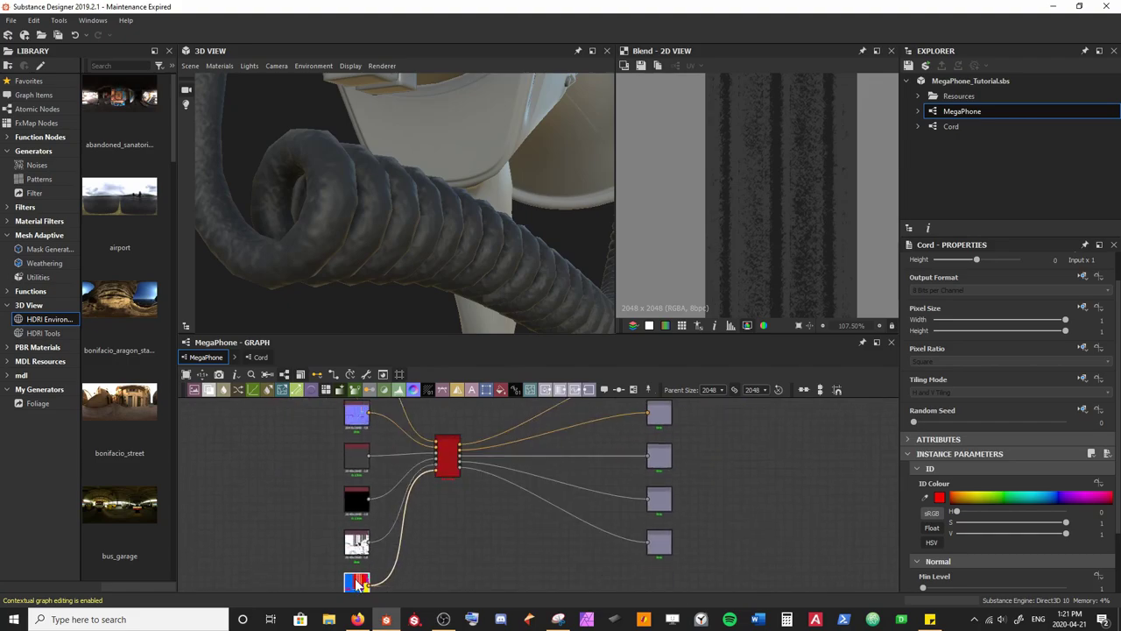
{"action": "left_click", "coordinate": [450, 451]}
{"action": "left_click", "coordinate": [926, 534]}
{"action": "left_click", "coordinate": [699, 196]}
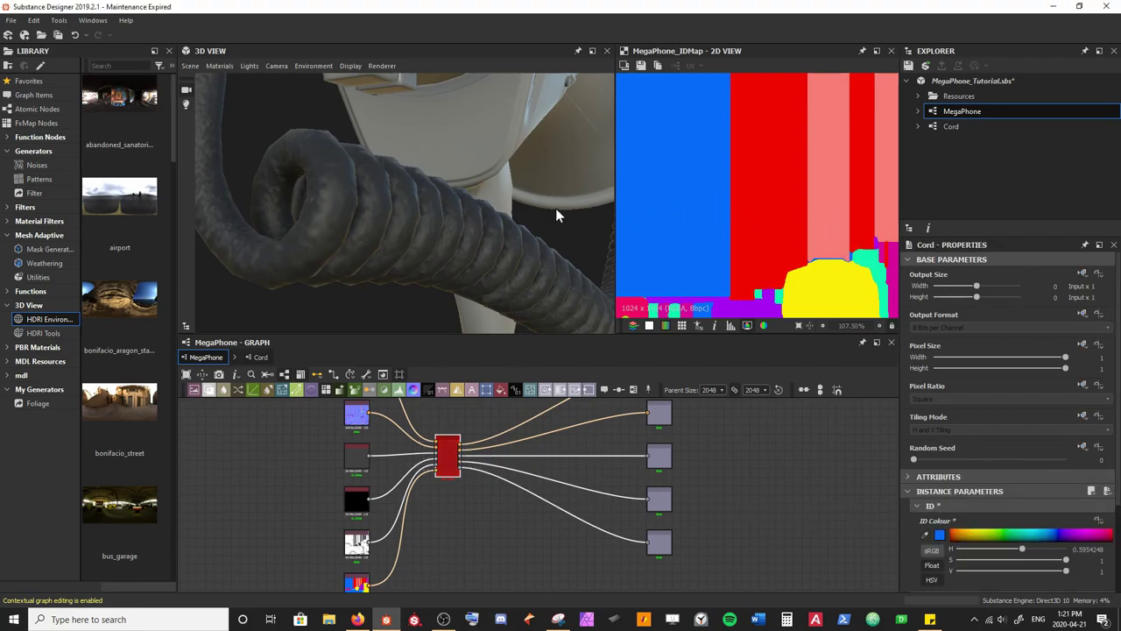
{"action": "left_click_drag", "start_coordinate": [557, 206], "coordinate": [421, 139]}
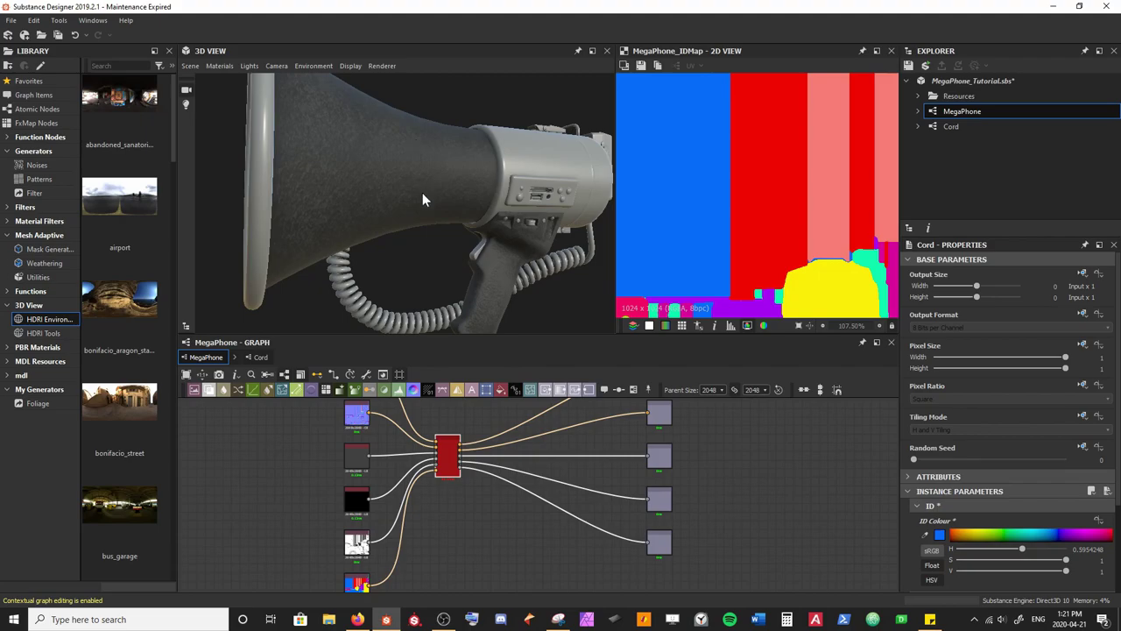
Step: Sample the light red stripe of the ID map as the Cord node's ID Colour and inspect the megaphone
{"action": "left_click_drag", "start_coordinate": [940, 534], "coordinate": [819, 220]}
{"action": "left_click_drag", "start_coordinate": [350, 208], "coordinate": [375, 274]}
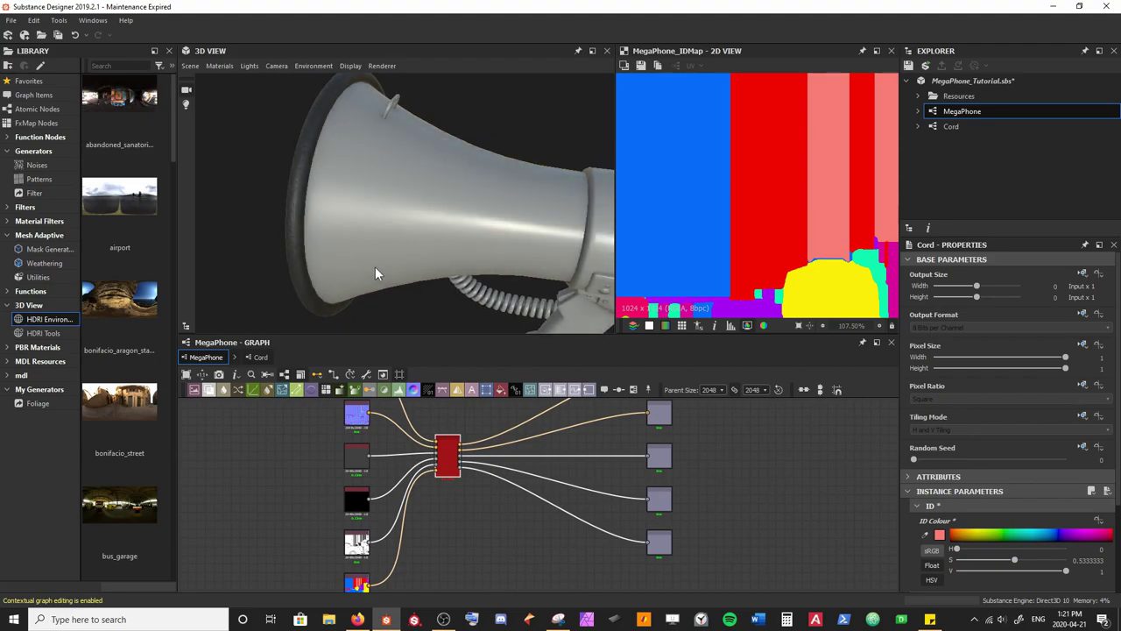
{"action": "scroll", "coordinate": [377, 269], "scroll_direction": "down", "scroll_amount": 3}
{"action": "left_click_drag", "start_coordinate": [378, 271], "coordinate": [427, 260]}
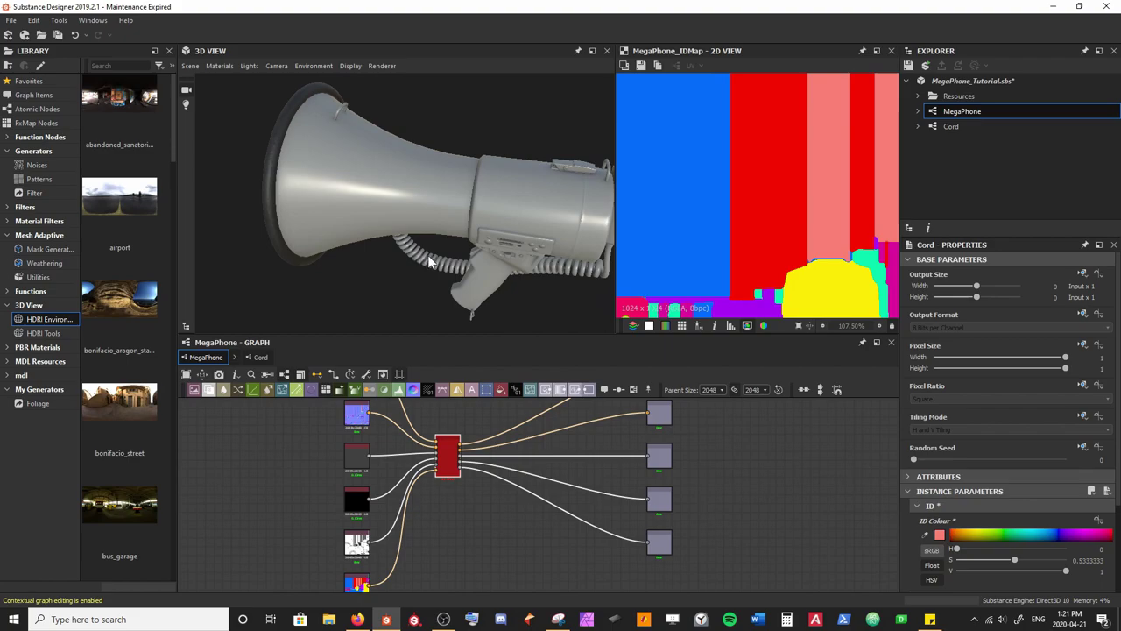
Step: Sample the pure red area of the ID map as the Cord node's ID Colour and check the coiled cord
{"action": "left_click", "coordinate": [926, 534]}
{"action": "left_click", "coordinate": [772, 219]}
{"action": "left_click_drag", "start_coordinate": [418, 213], "coordinate": [447, 236]}
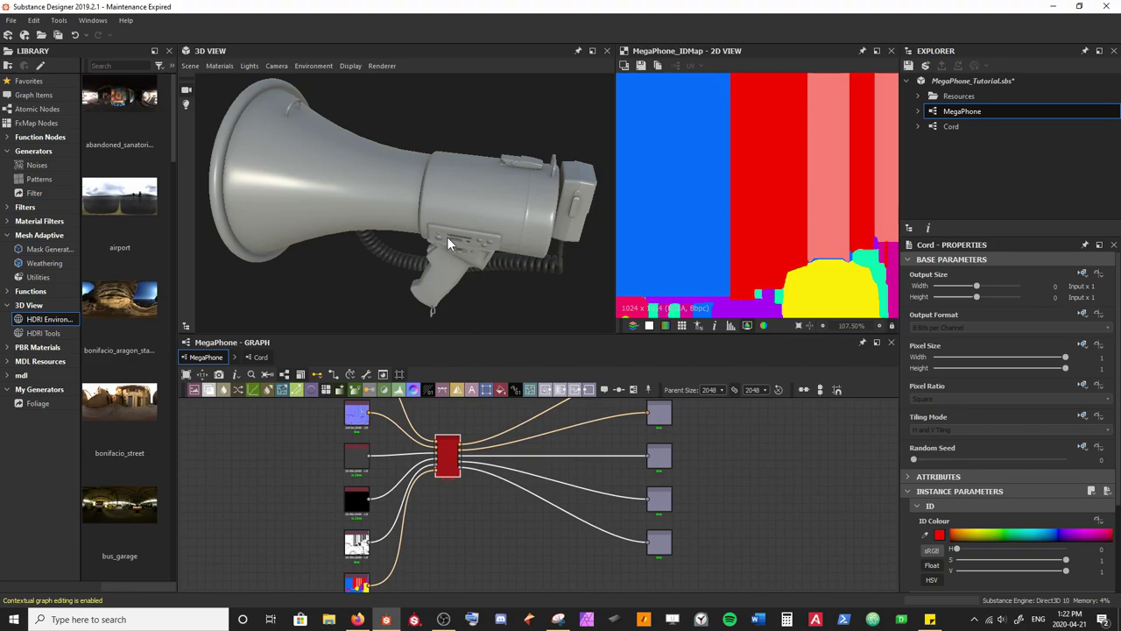
{"action": "left_click_drag", "start_coordinate": [472, 229], "coordinate": [604, 248]}
{"action": "scroll", "coordinate": [1085, 529], "scroll_direction": "down", "scroll_amount": 2}
Step: Collapse the Cord node's ID parameter group, leaving the Normal group expanded
{"action": "scroll", "coordinate": [1002, 497], "scroll_direction": "down", "scroll_amount": 4}
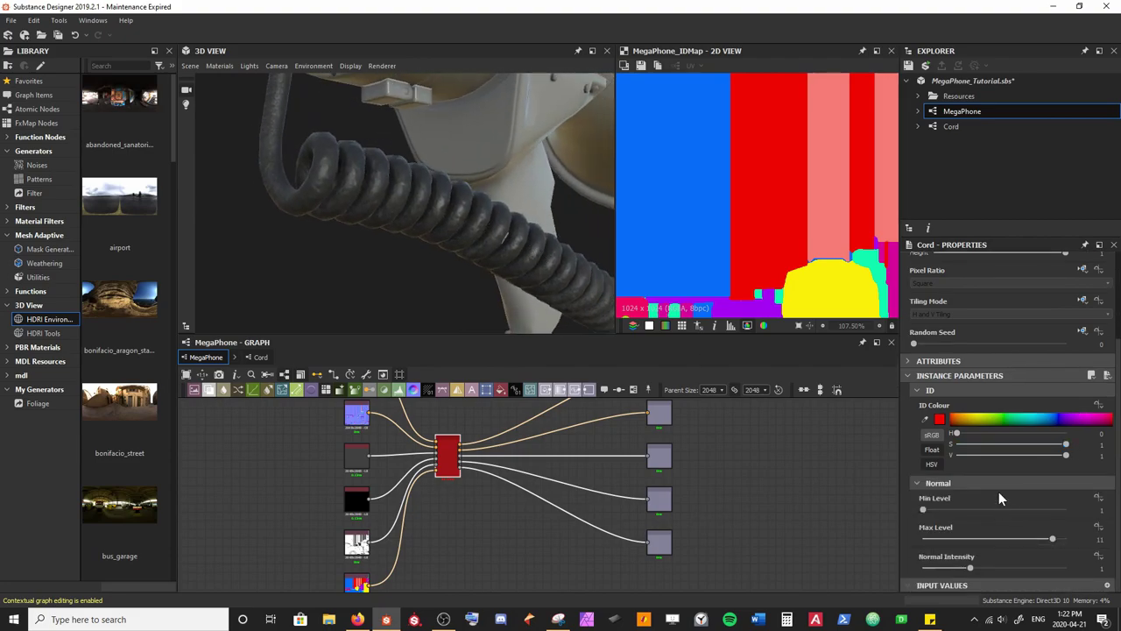
{"action": "left_click", "coordinate": [916, 390]}
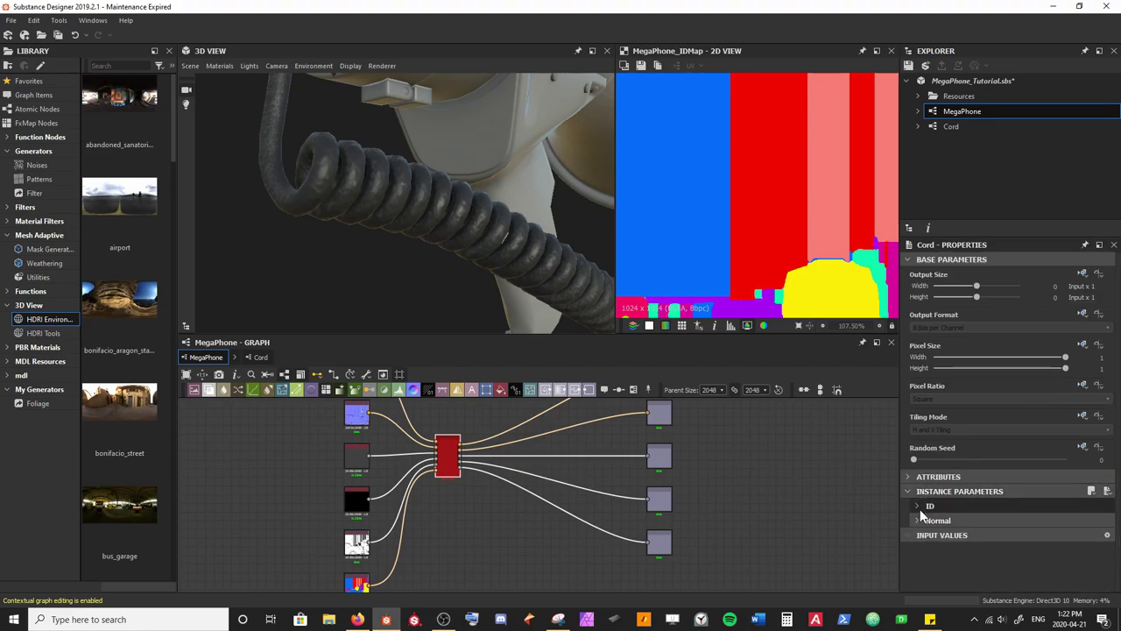
{"action": "left_click", "coordinate": [918, 520]}
{"action": "left_click", "coordinate": [917, 520]}
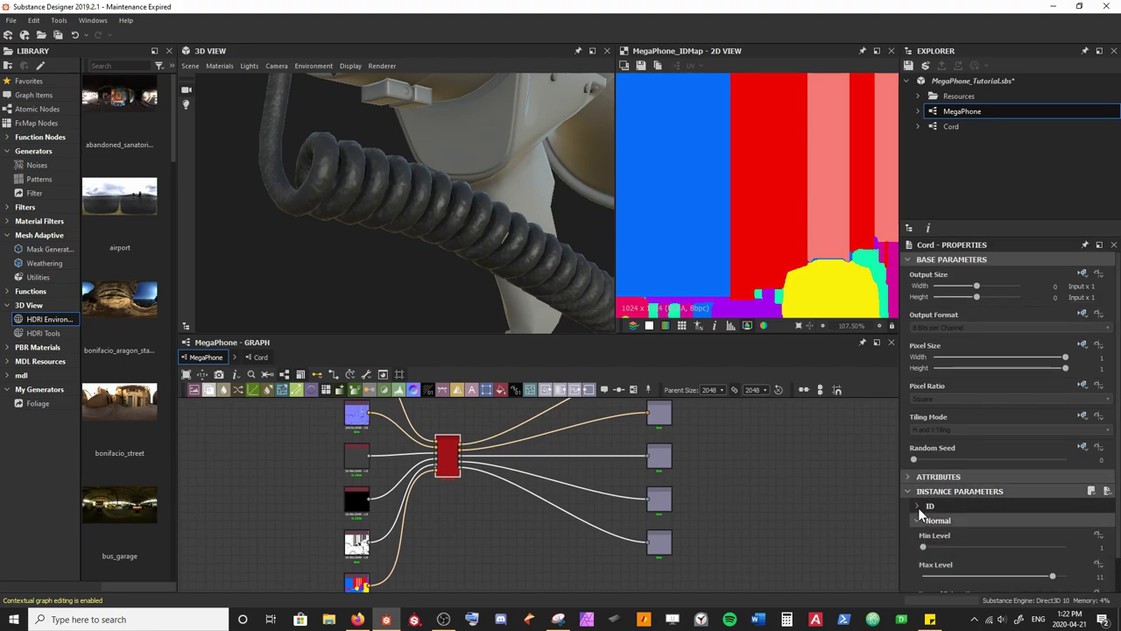
{"action": "scroll", "coordinate": [959, 534], "scroll_direction": "down", "scroll_amount": 1}
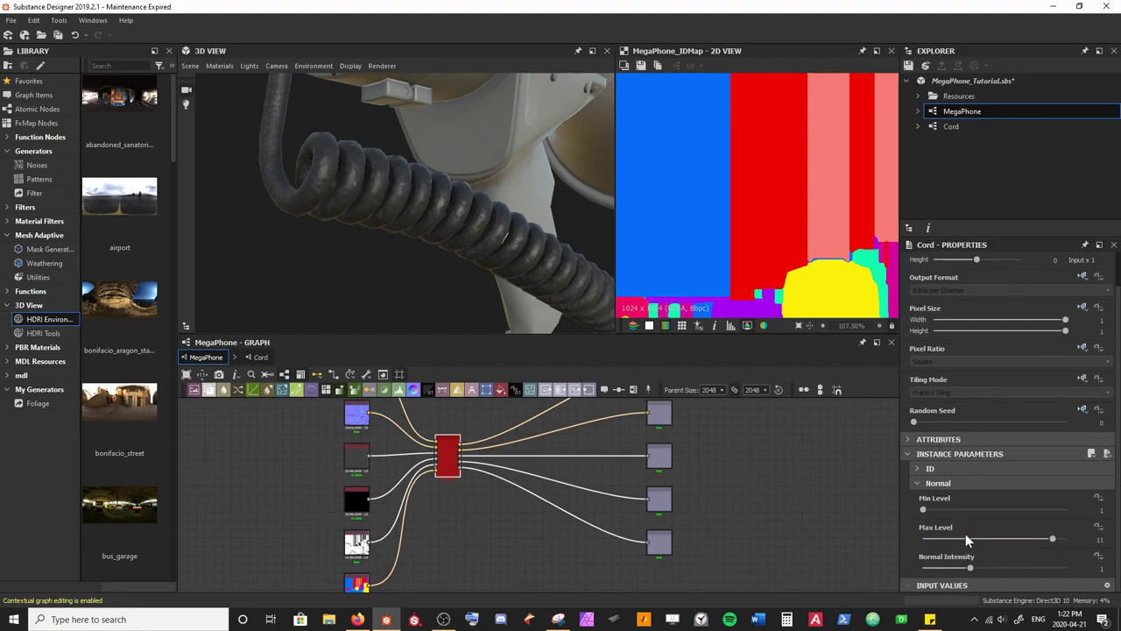
Step: Set the Cord node's Normal Intensity to 2 and inspect the coiled cord up close
{"action": "scroll", "coordinate": [397, 228], "scroll_direction": "up", "scroll_amount": 2}
{"action": "scroll", "coordinate": [425, 210], "scroll_direction": "up", "scroll_amount": 2}
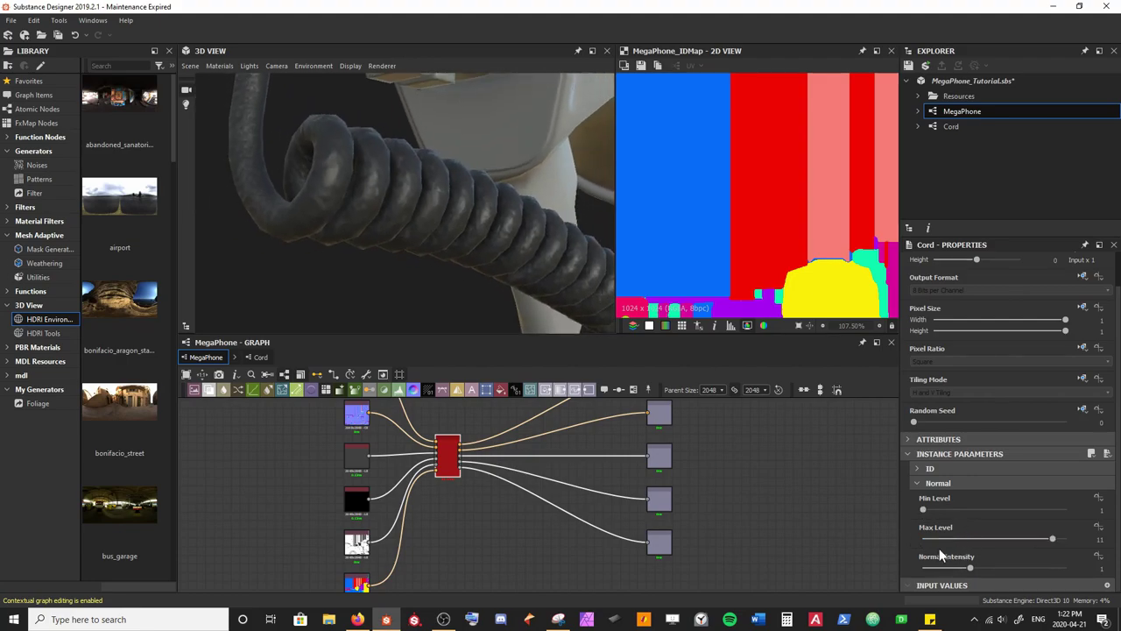
{"action": "scroll", "coordinate": [975, 569], "scroll_direction": "up", "scroll_amount": 3}
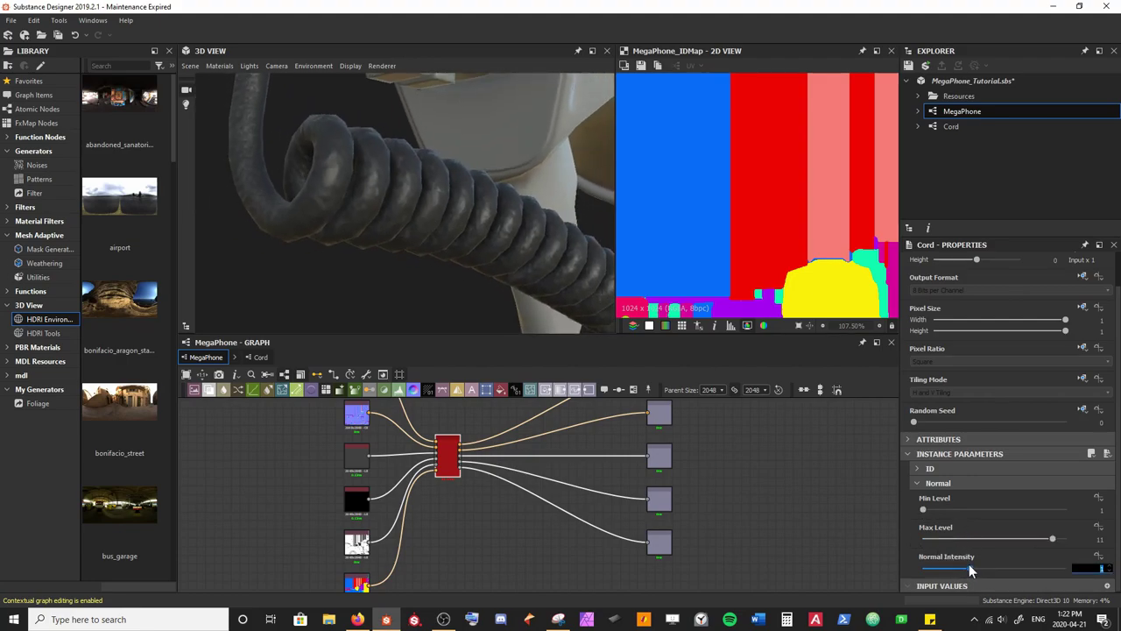
{"action": "left_click_drag", "start_coordinate": [370, 255], "coordinate": [526, 255]}
{"action": "scroll", "coordinate": [1002, 571], "scroll_direction": "down", "scroll_amount": 8}
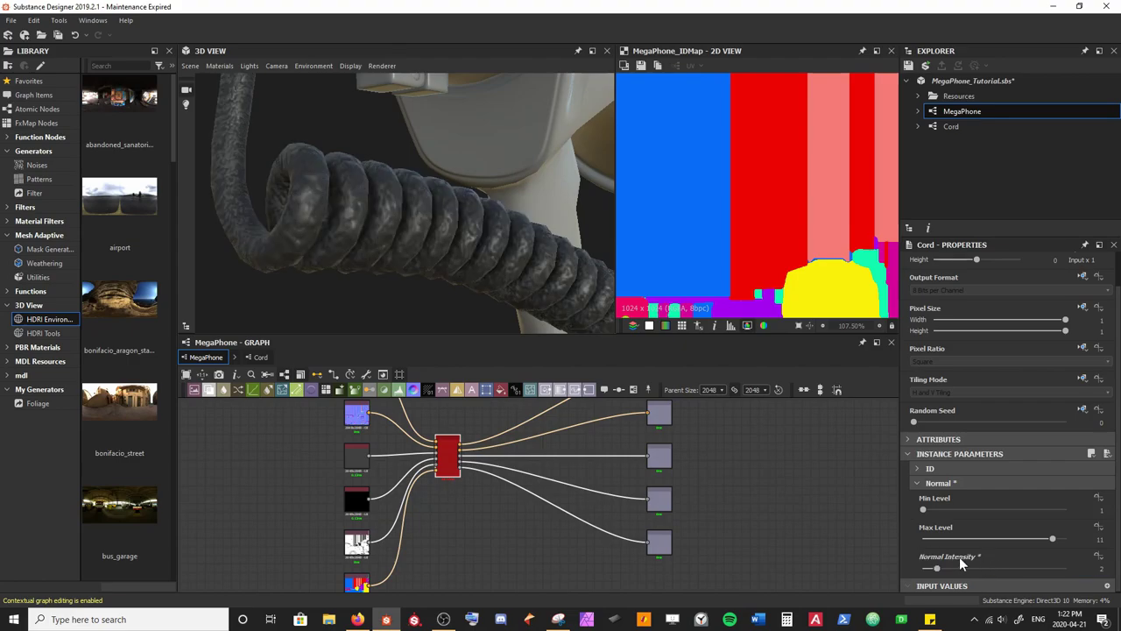
Step: Try a Min Level of 4 on the Cord node and examine the cord's surface detail
{"action": "left_click_drag", "start_coordinate": [925, 513], "coordinate": [983, 520]}
{"action": "mouse_move", "coordinate": [1051, 538]}
{"action": "left_mouse_down"}
{"action": "mouse_move", "coordinate": [1014, 540]}
{"action": "mouse_move", "coordinate": [1052, 539]}
{"action": "left_mouse_up"}
{"action": "left_click_drag", "start_coordinate": [991, 513], "coordinate": [968, 517]}
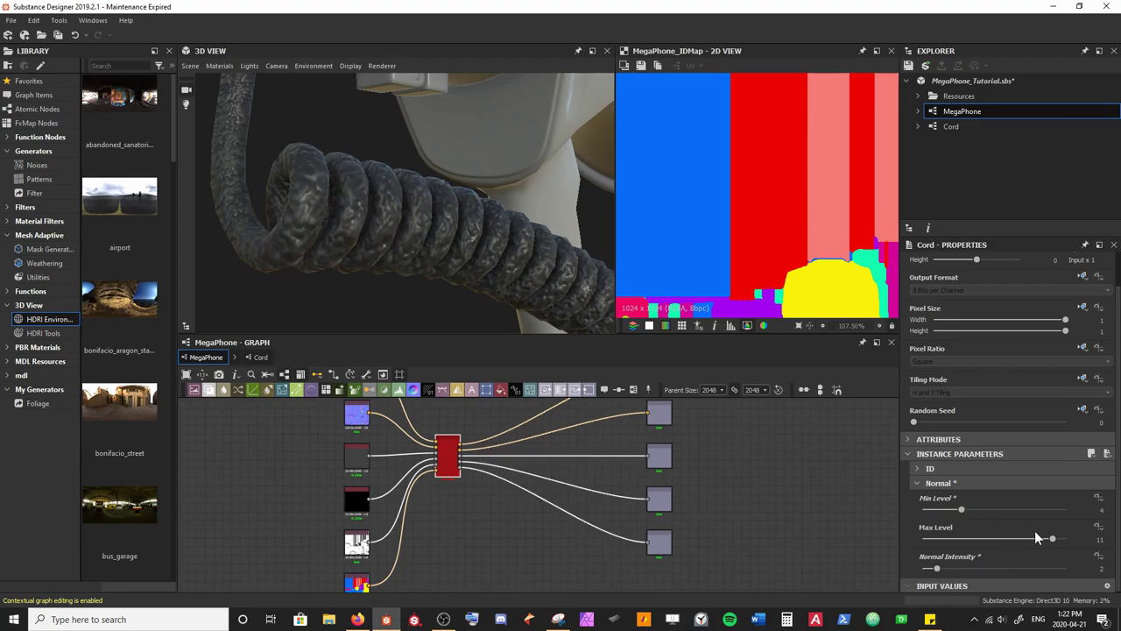
{"action": "mouse_move", "coordinate": [1050, 537]}
{"action": "left_mouse_down"}
{"action": "mouse_move", "coordinate": [1075, 548]}
{"action": "mouse_move", "coordinate": [1052, 541]}
{"action": "left_mouse_up"}
{"action": "mouse_move", "coordinate": [320, 243]}
{"action": "left_mouse_down", "text": "alt"}
{"action": "mouse_move", "coordinate": [343, 248]}
{"action": "mouse_move", "coordinate": [326, 245]}
{"action": "left_mouse_up", "text": "alt"}
Step: Set the Cord node's Min Level to 3 and its Normal Intensity to 1.5
{"action": "left_click_drag", "start_coordinate": [962, 501], "coordinate": [945, 513]}
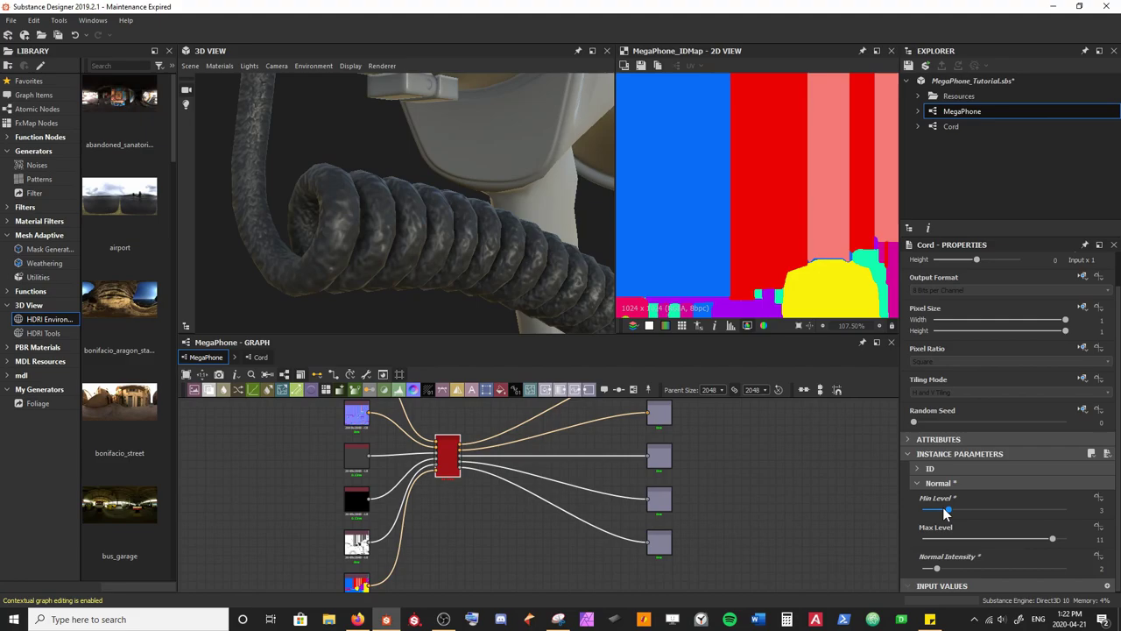
{"action": "double_click", "coordinate": [1035, 567]}
{"action": "type", "text": "1.5"}
{"action": "key", "text": "Return"}
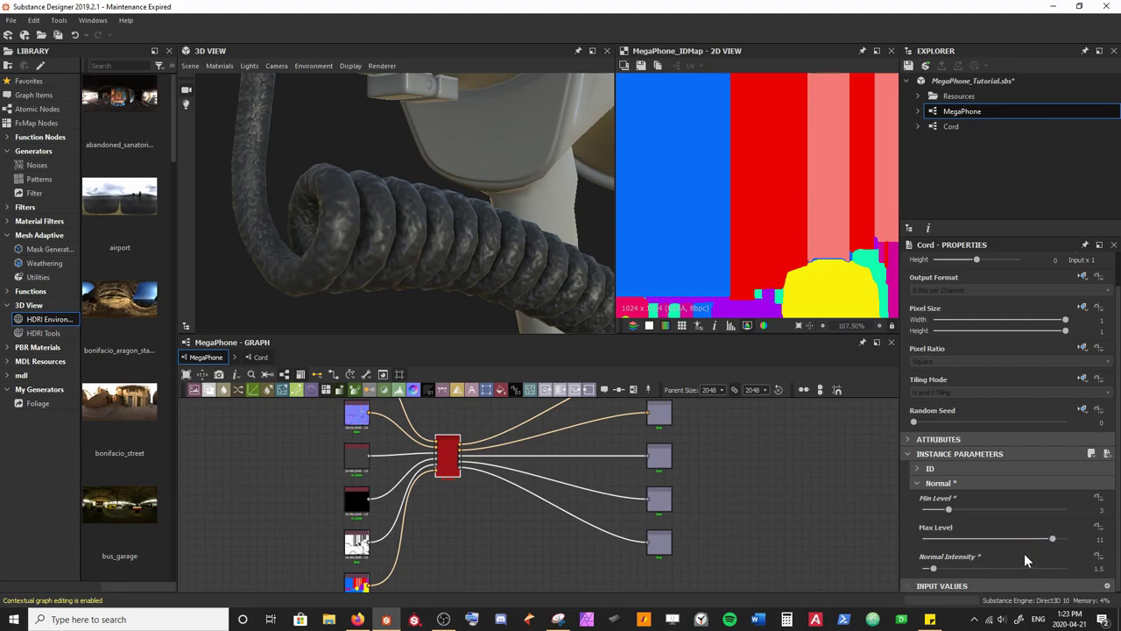